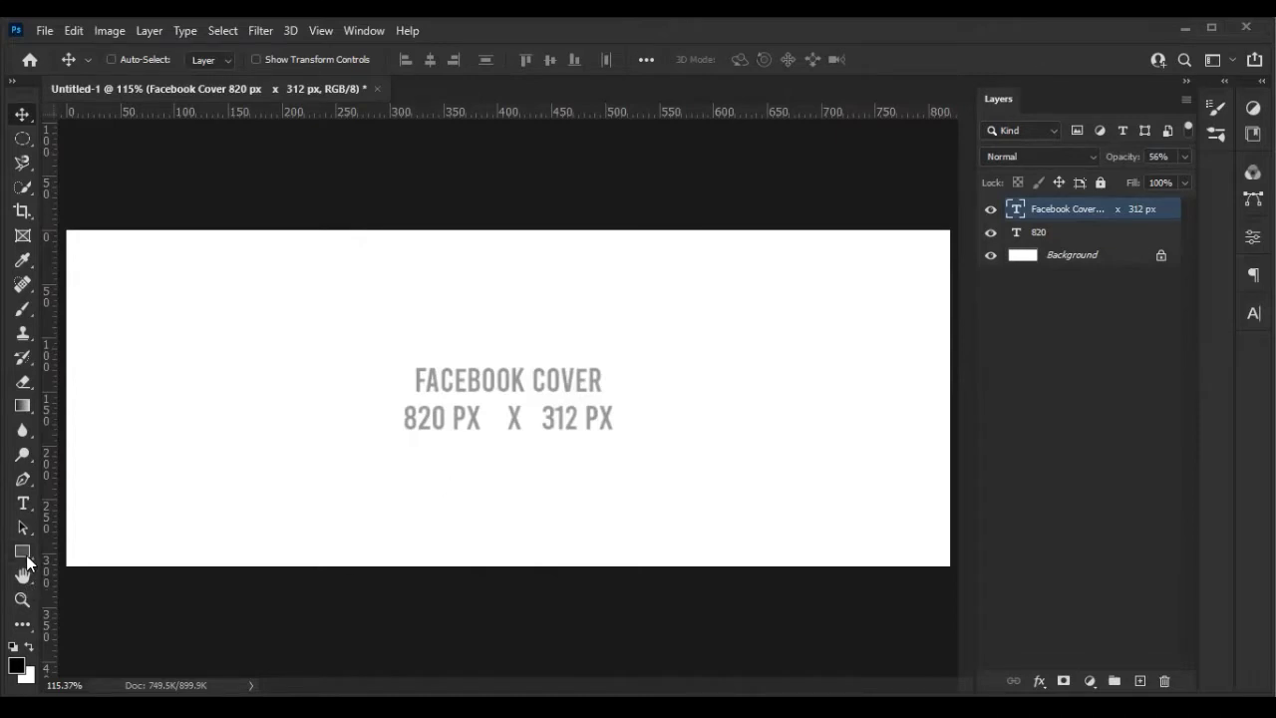
# Draw a black circle on the cover with the Ellipse tool
pyautogui.moveTo(26, 555); pyautogui.dragTo(102, 568)
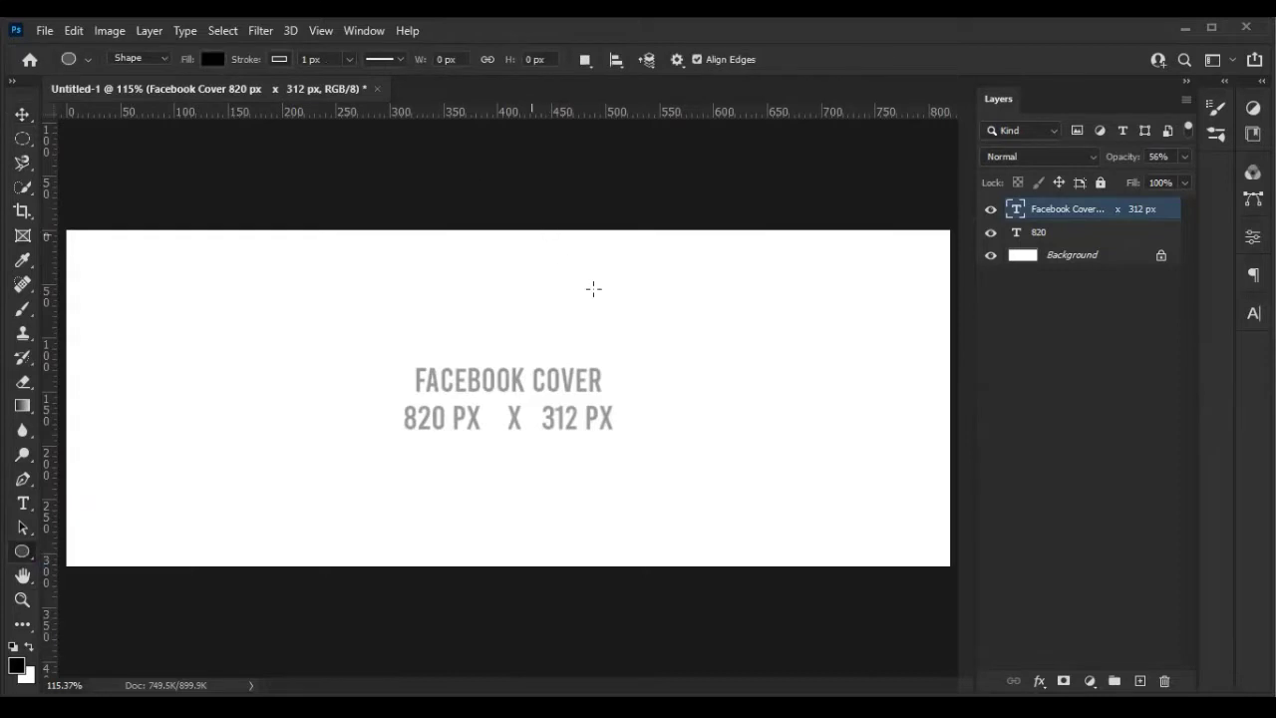
pyautogui.moveTo(468, 184); pyautogui.dragTo(800, 516)
pyautogui.click(1201, 229)
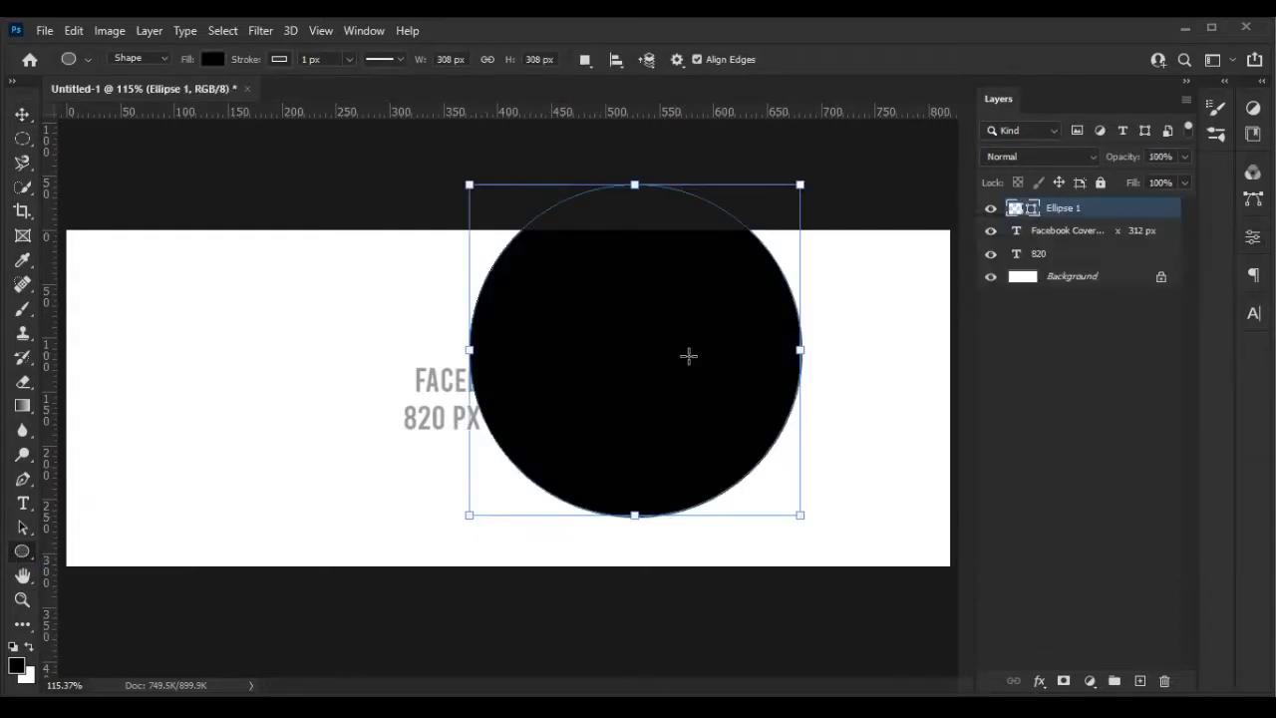
# Scale the circle to about 148% and move it down over the cover's right edge
pyautogui.press('v')
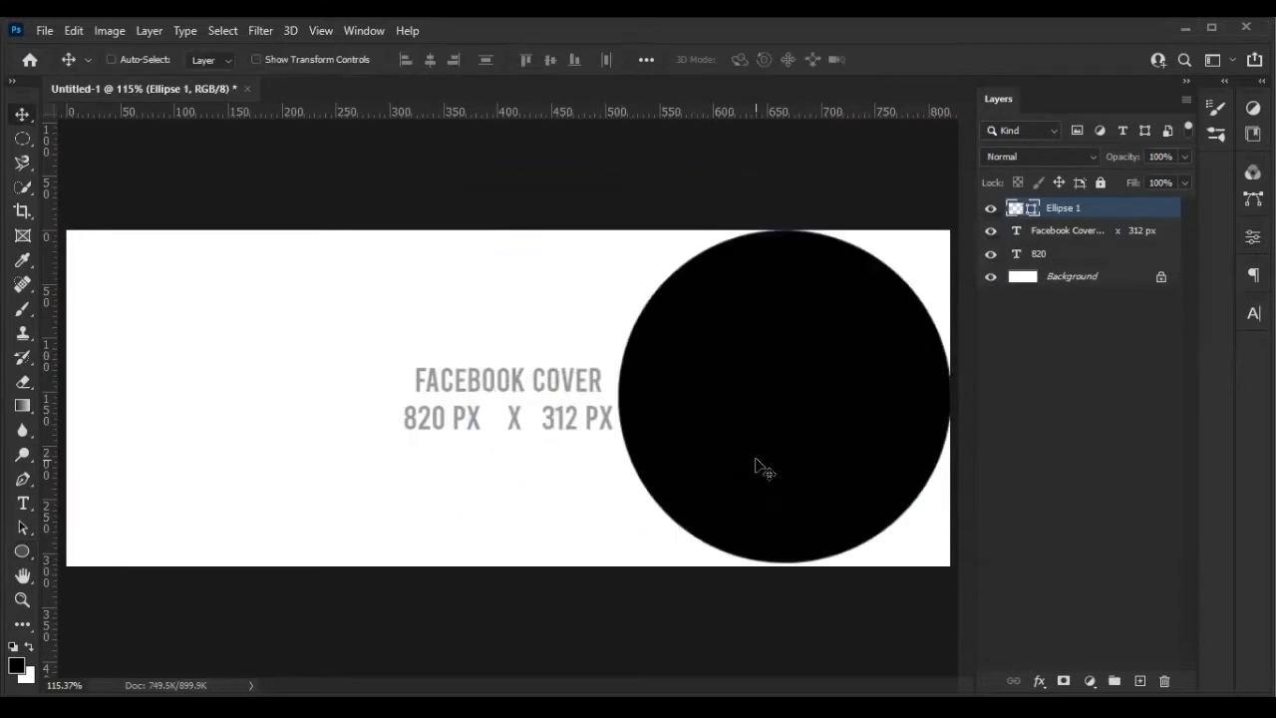
pyautogui.scroll(-3, 666, 411)
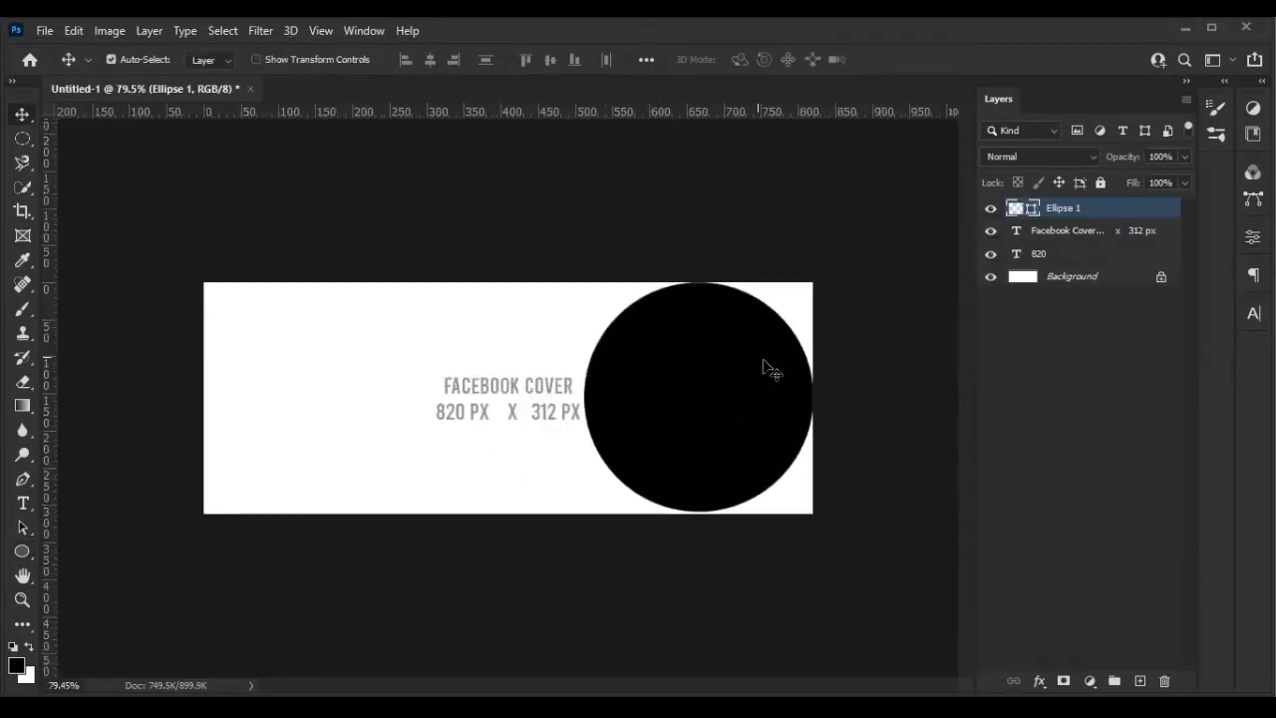
pyautogui.hotkey('ctrl', 't')
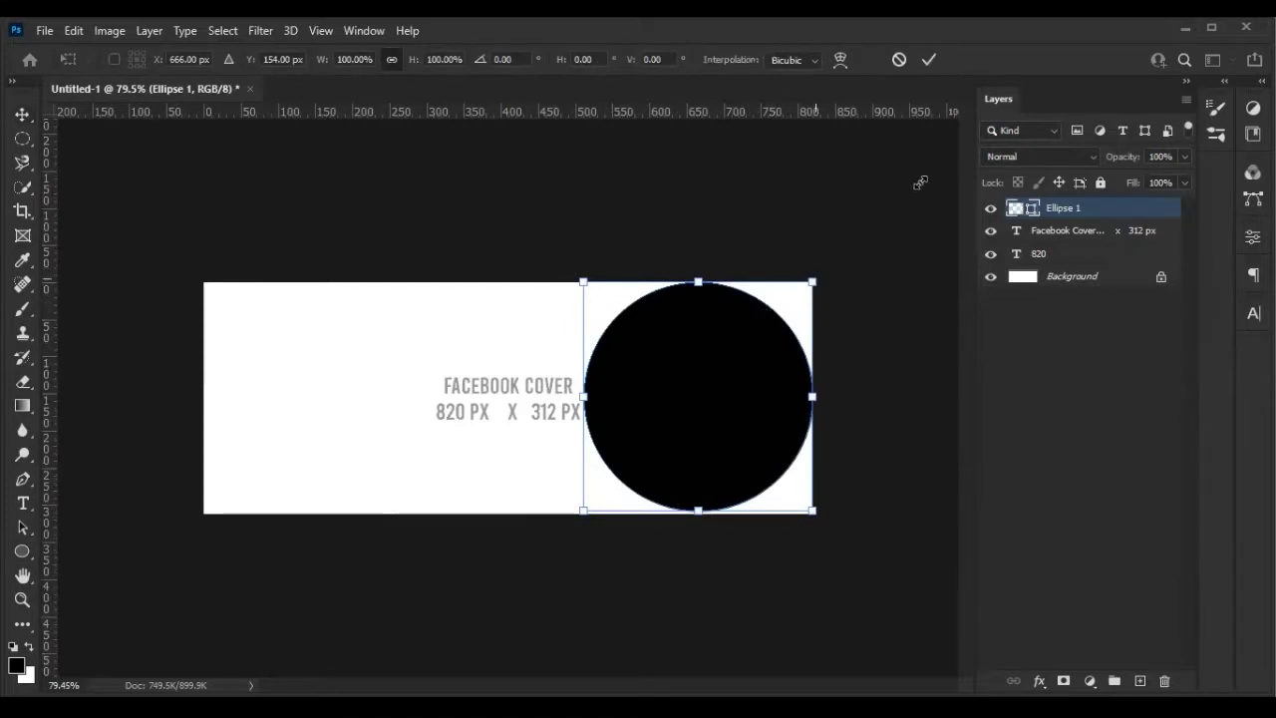
pyautogui.moveTo(813, 282); pyautogui.dragTo(924, 170)
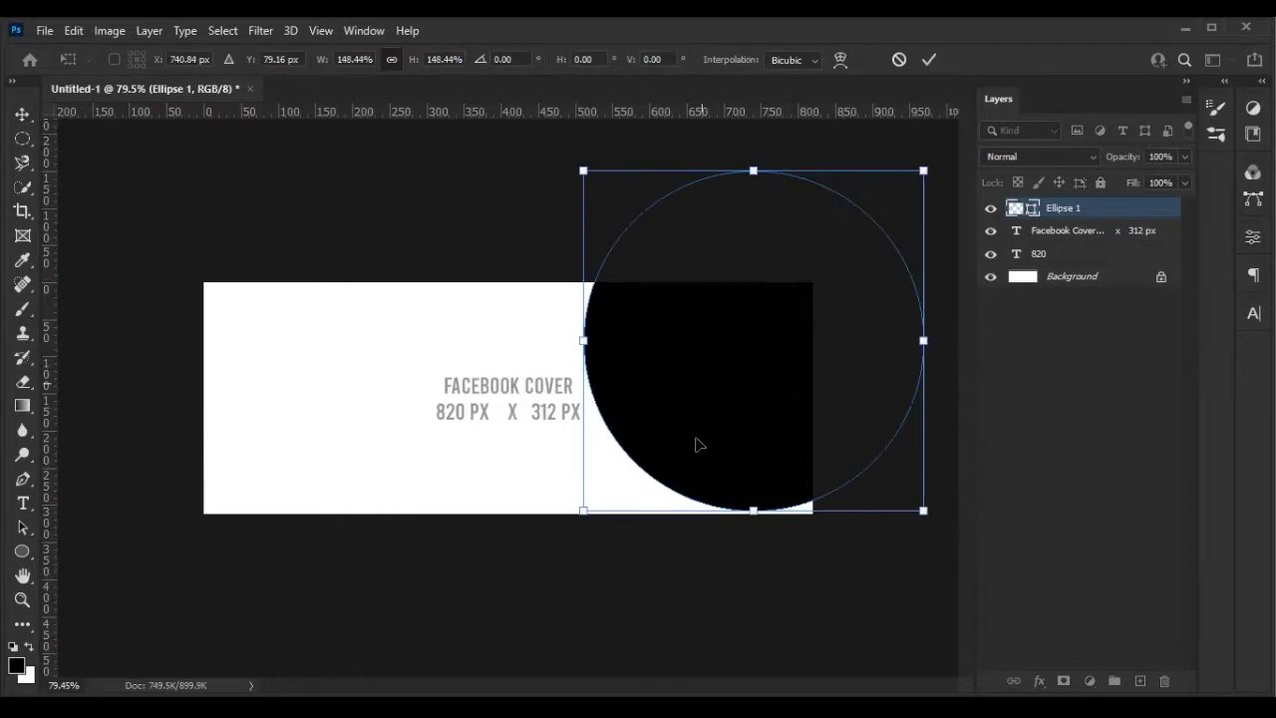
pyautogui.moveTo(721, 357); pyautogui.dragTo(718, 414)
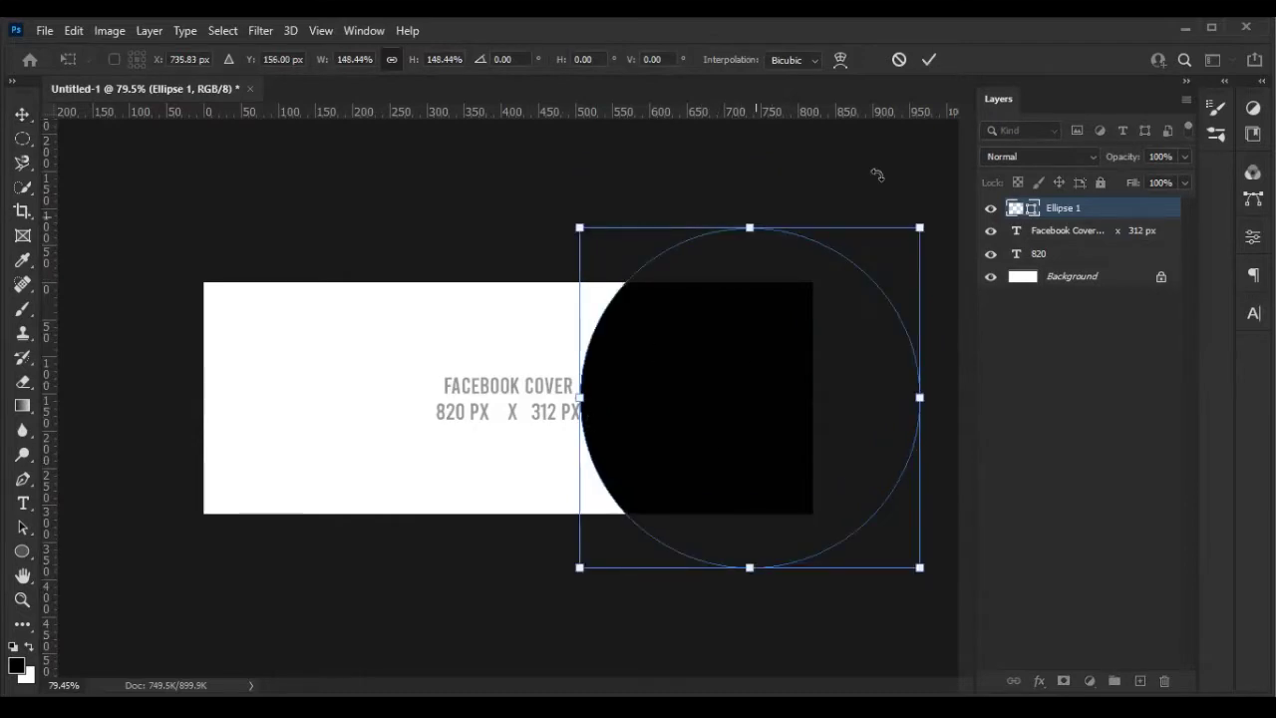
pyautogui.click(928, 59)
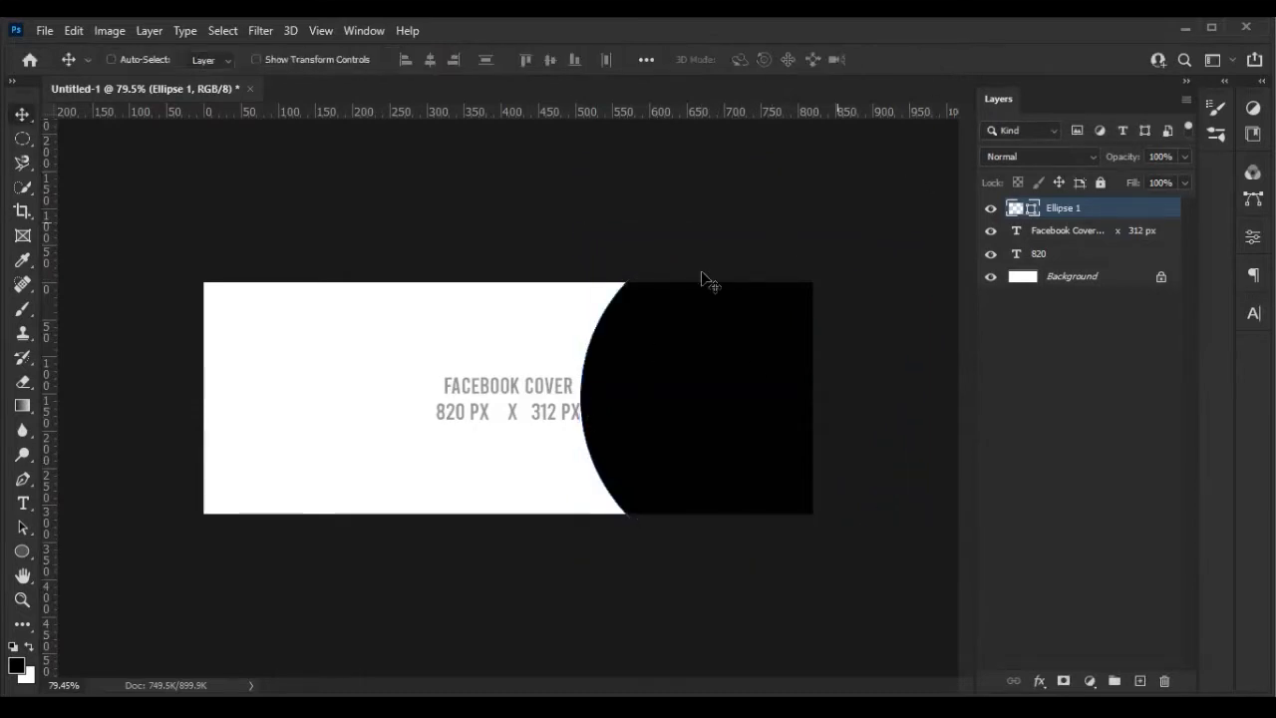
pyautogui.click(1073, 237)
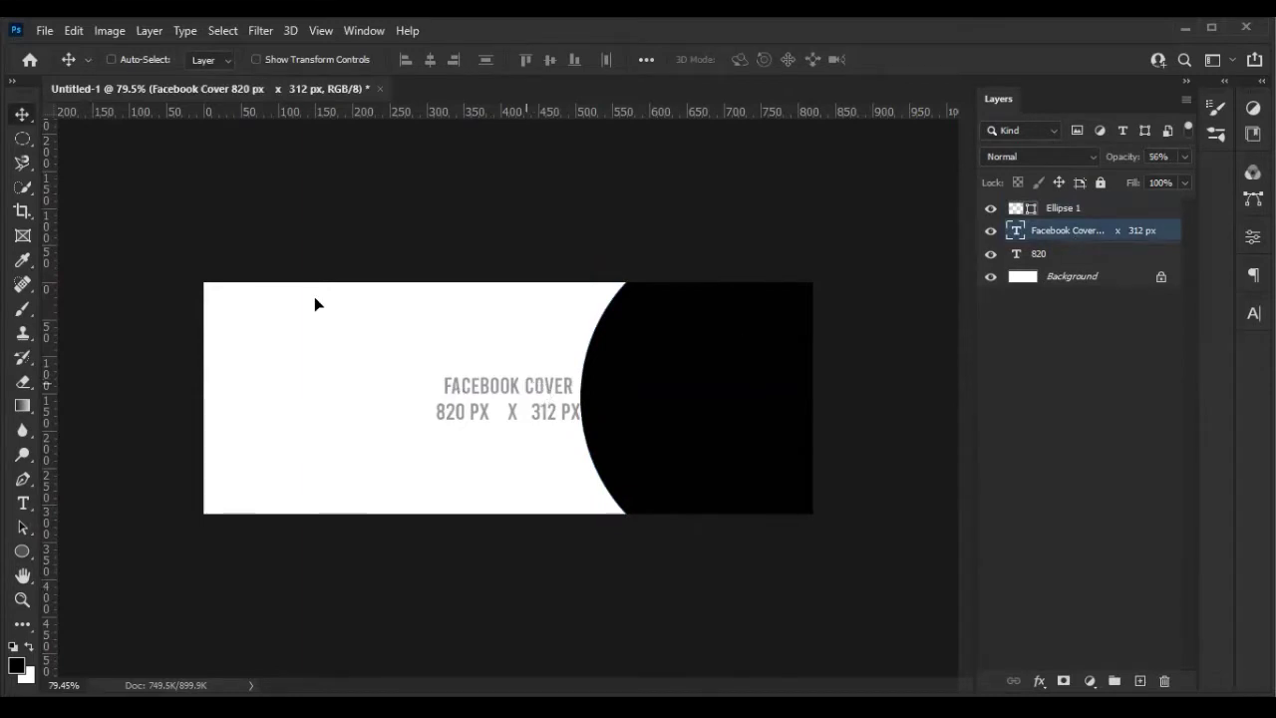
# Move the FACEBOOK COVER 820 PX X 312 PX text to the cover's upper-left corner
pyautogui.moveTo(314, 299); pyautogui.dragTo(98, 226)
pyautogui.scroll(1, 848, 464)
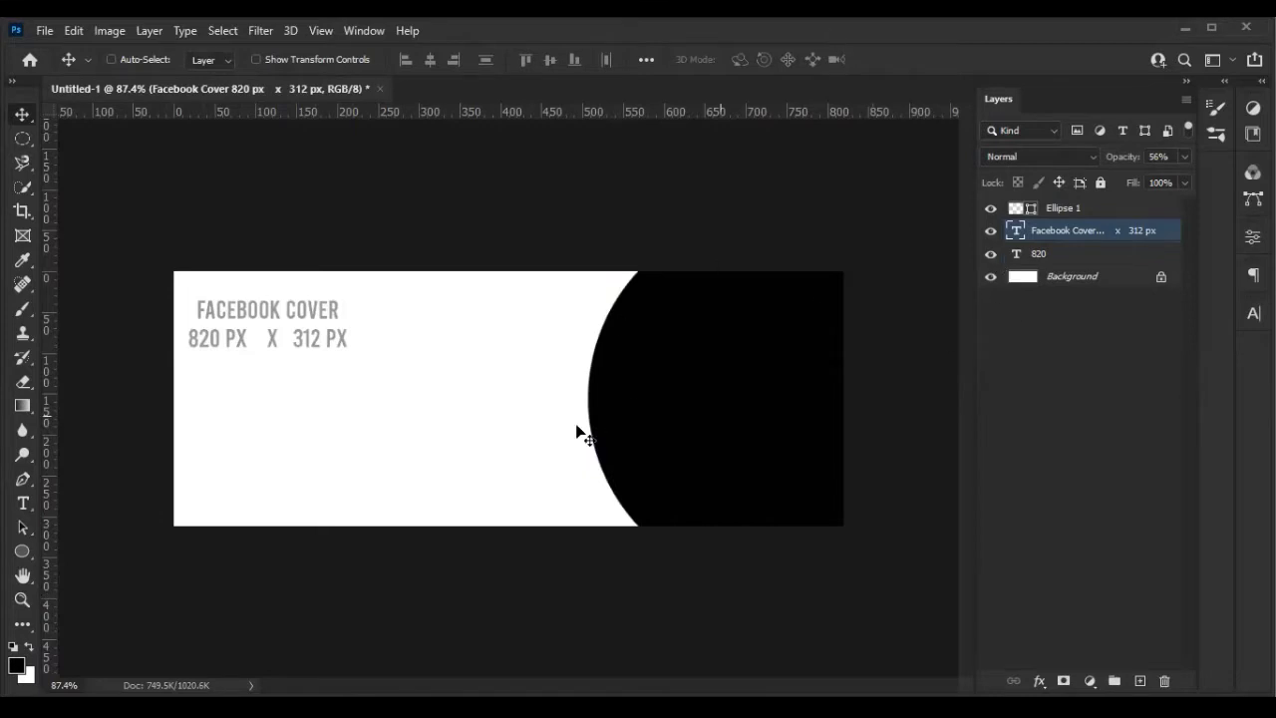
pyautogui.hotkey('ctrl', 't')
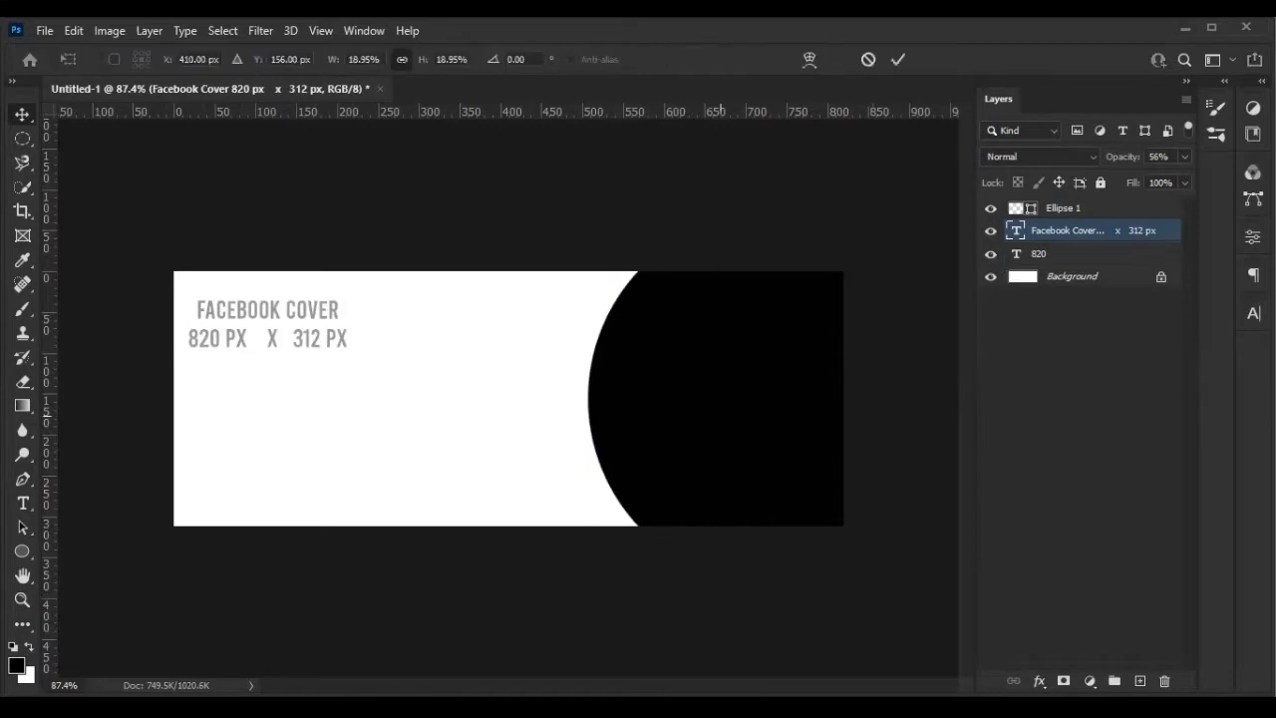
# Place the ring 2 photo above Ellipse 1, shift it right, and clip it to the circle
pyautogui.click(897, 59)
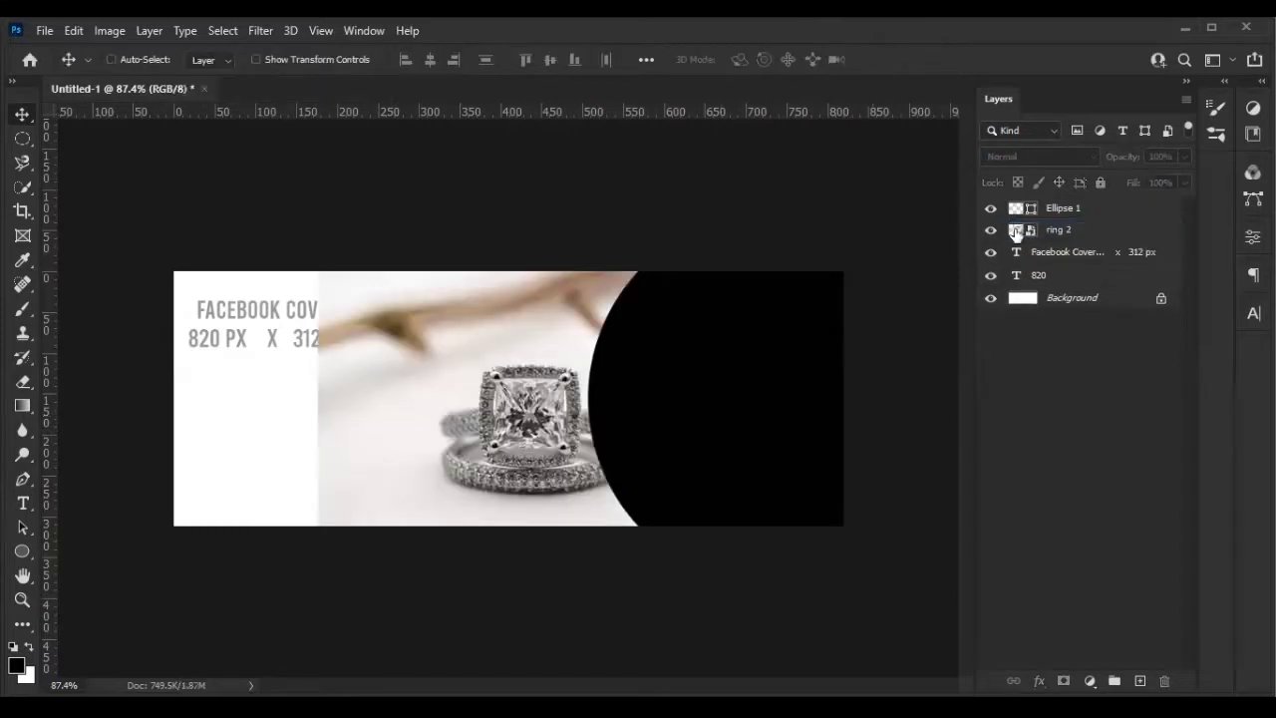
pyautogui.moveTo(1024, 232); pyautogui.dragTo(1024, 207)
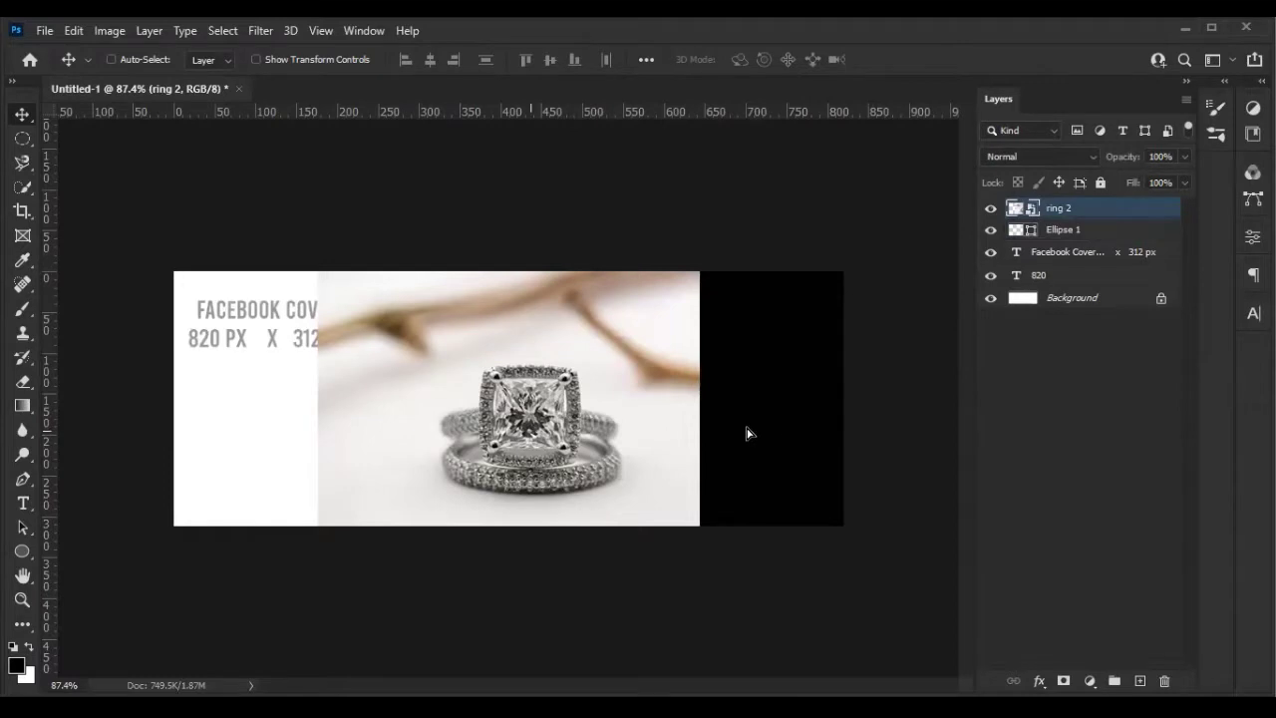
pyautogui.moveTo(729, 437); pyautogui.dragTo(940, 429)
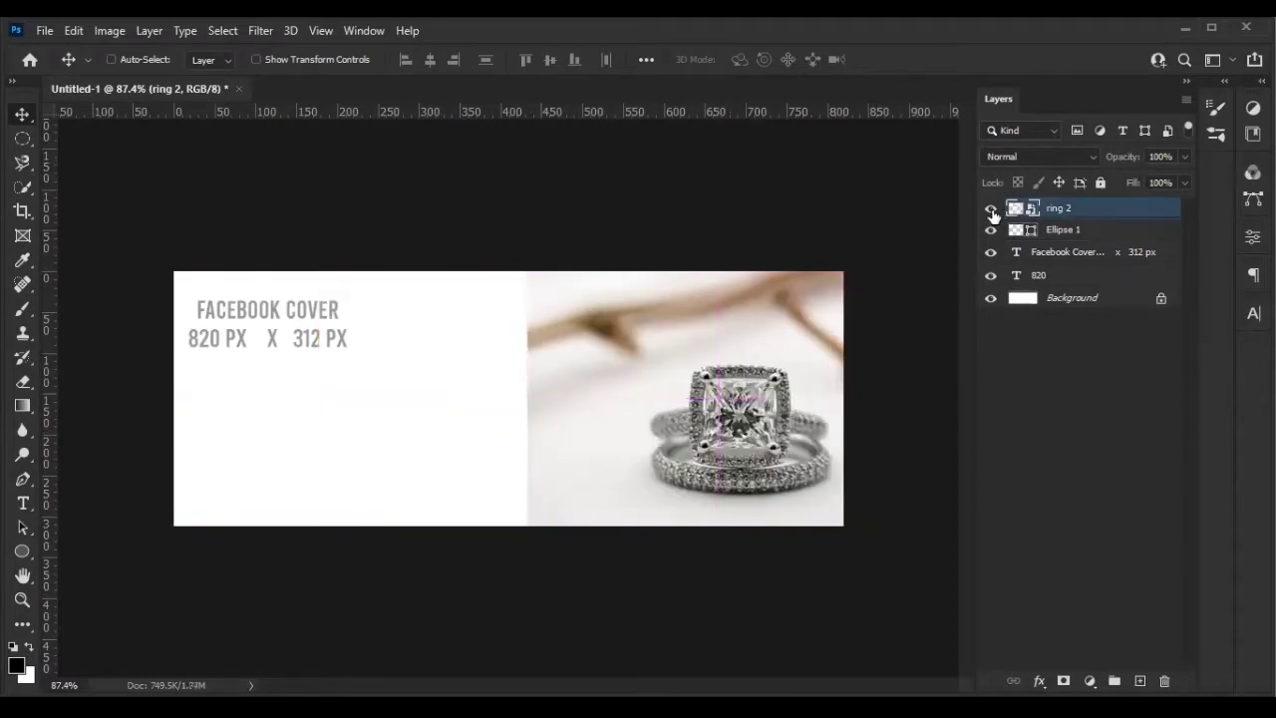
pyautogui.click(990, 207)
pyautogui.click(990, 208)
pyautogui.keyDown('alt'); pyautogui.click(1101, 214); pyautogui.keyUp('alt')
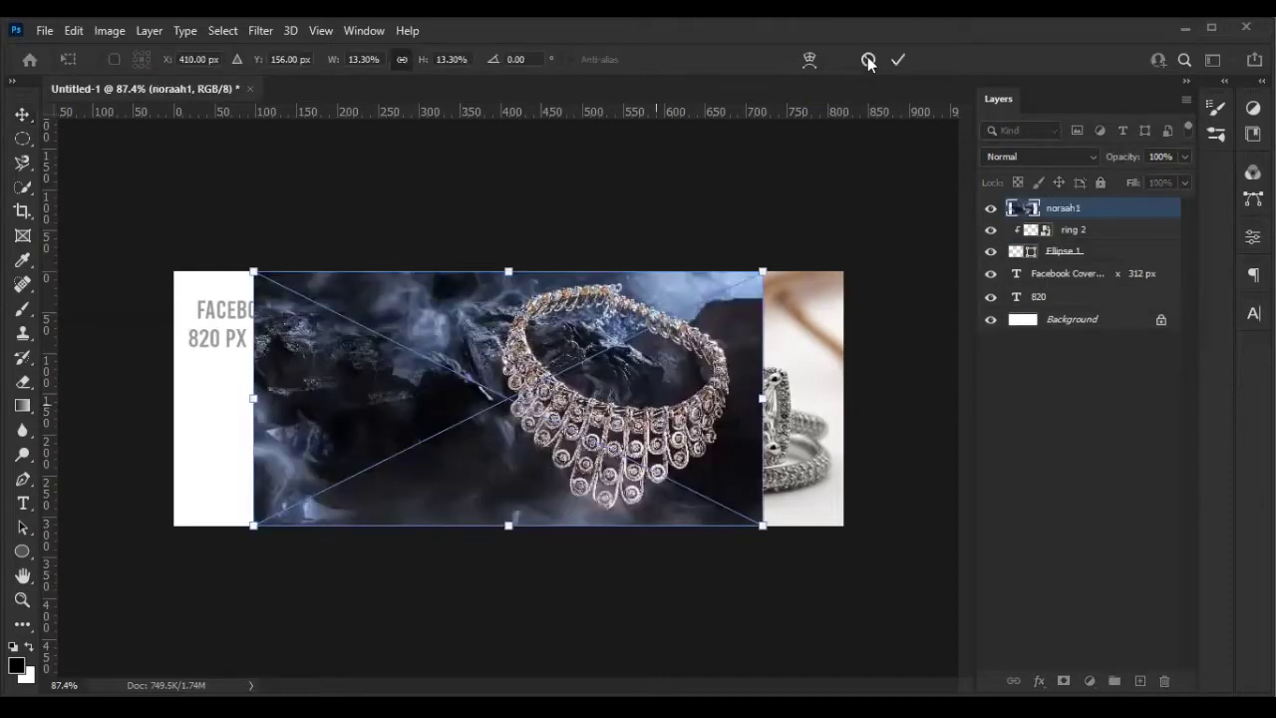
# Place the noraah1 necklace and Hanging-Earrings photos, clipping each to the circle
pyautogui.click(898, 60)
pyautogui.keyDown('alt'); pyautogui.click(1087, 218); pyautogui.keyUp('alt')
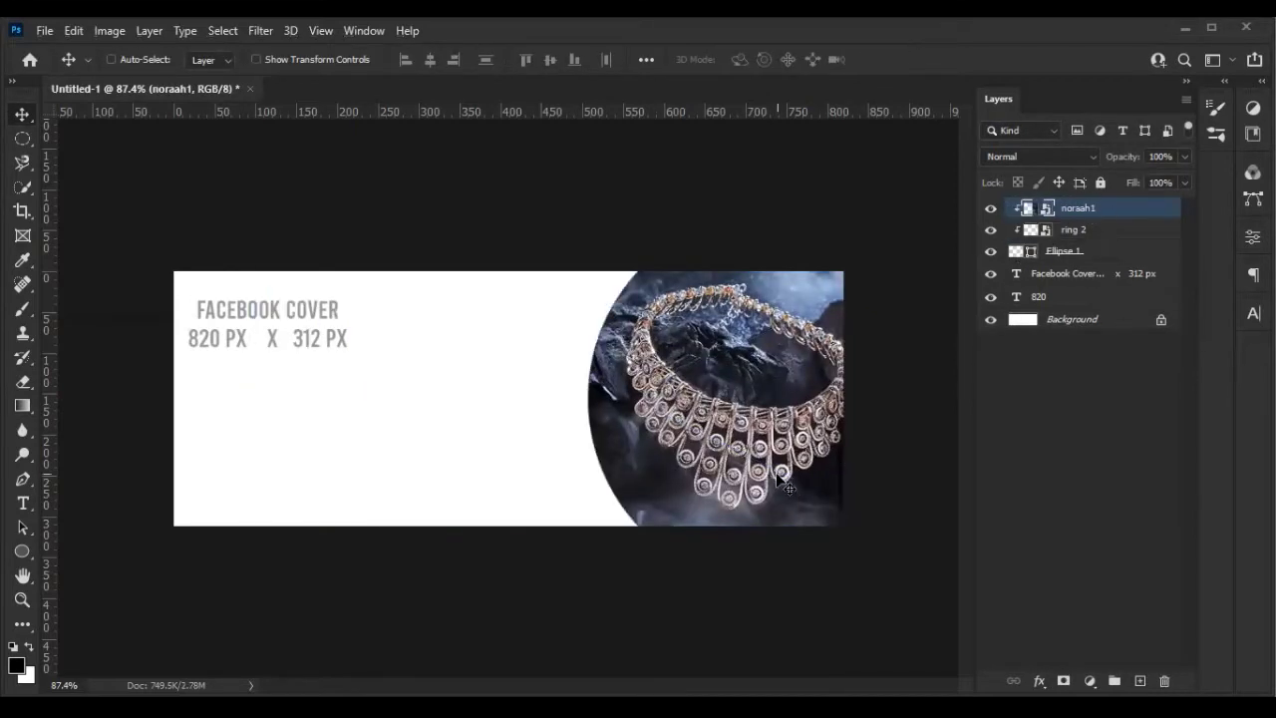
pyautogui.moveTo(753, 503); pyautogui.dragTo(753, 510)
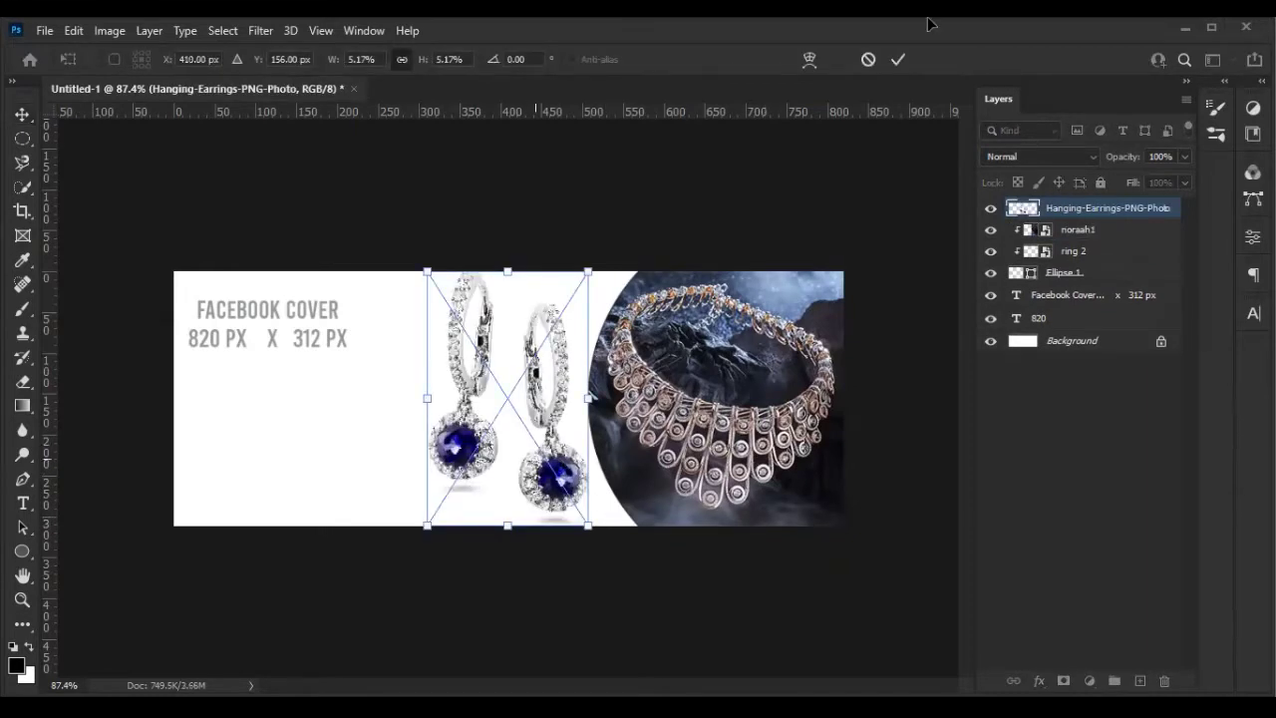
pyautogui.click(898, 59)
pyautogui.keyDown('alt'); pyautogui.click(1065, 217); pyautogui.keyUp('alt')
# Hide the necklace and earrings photos and enlarge the ring 2 photo inside the circle
pyautogui.moveTo(990, 230); pyautogui.dragTo(991, 252)
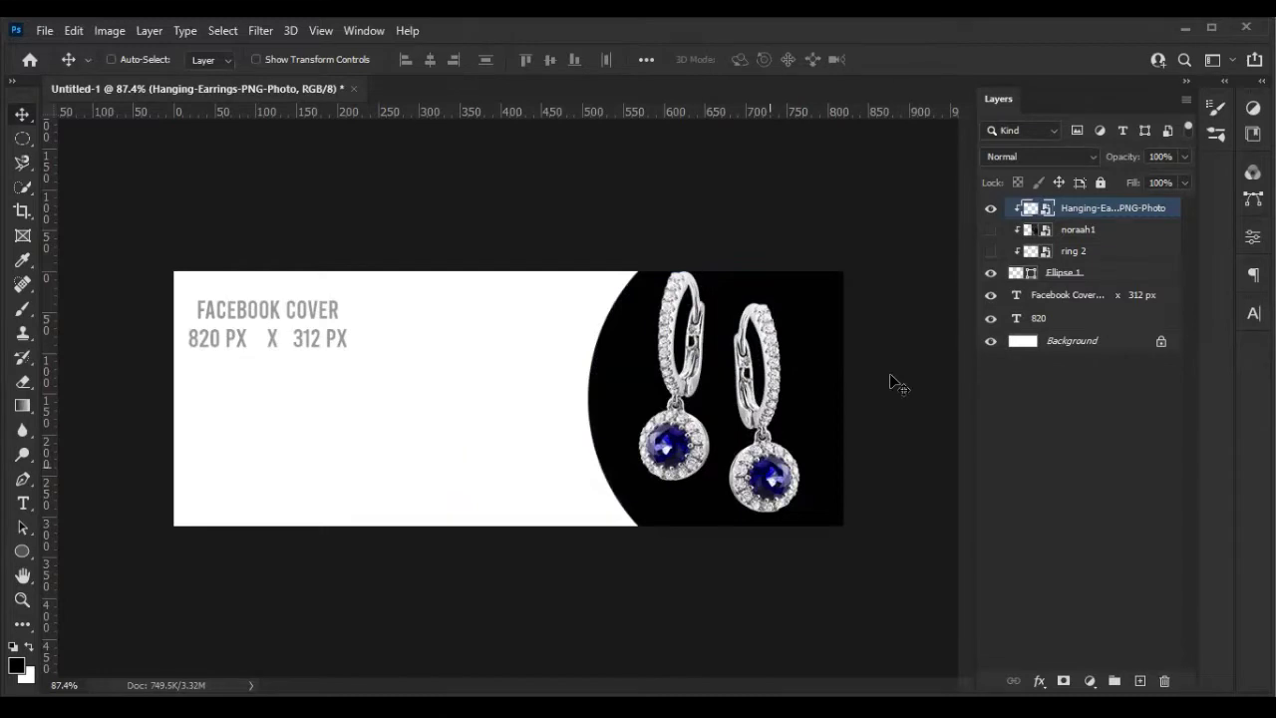
pyautogui.click(990, 230)
pyautogui.click(990, 207)
pyautogui.click(990, 229)
pyautogui.click(990, 250)
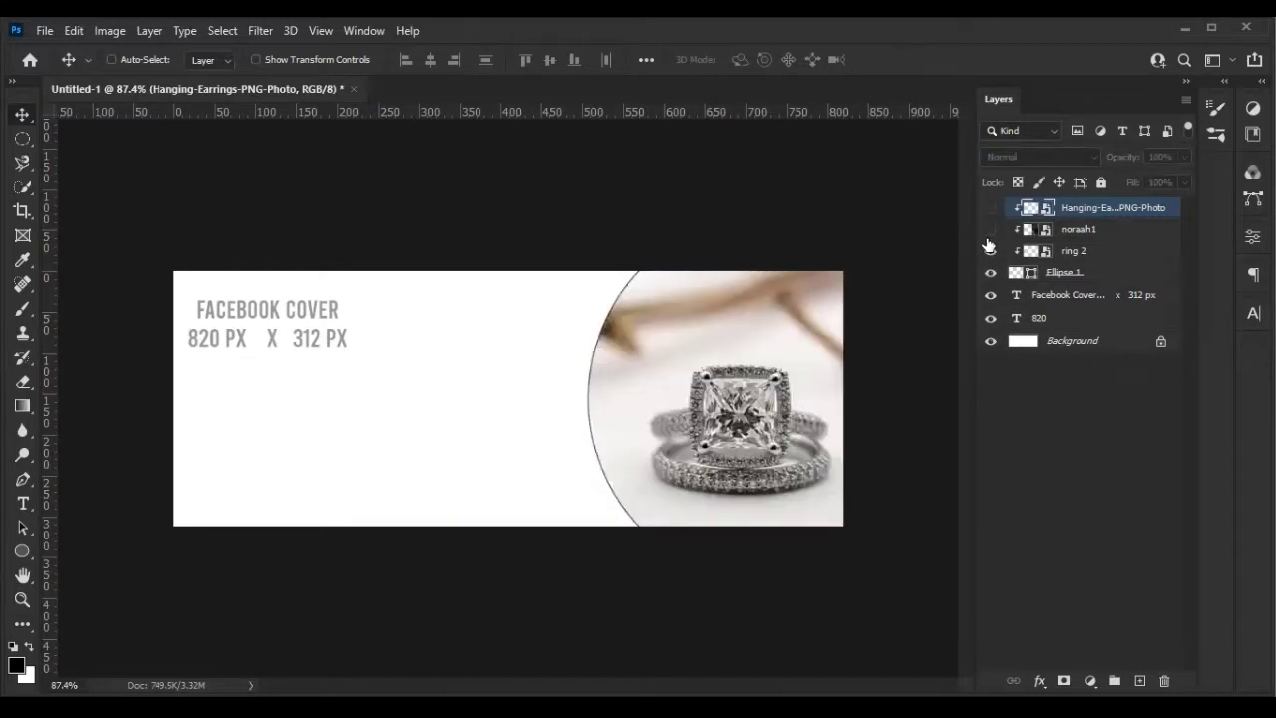
pyautogui.click(1082, 251)
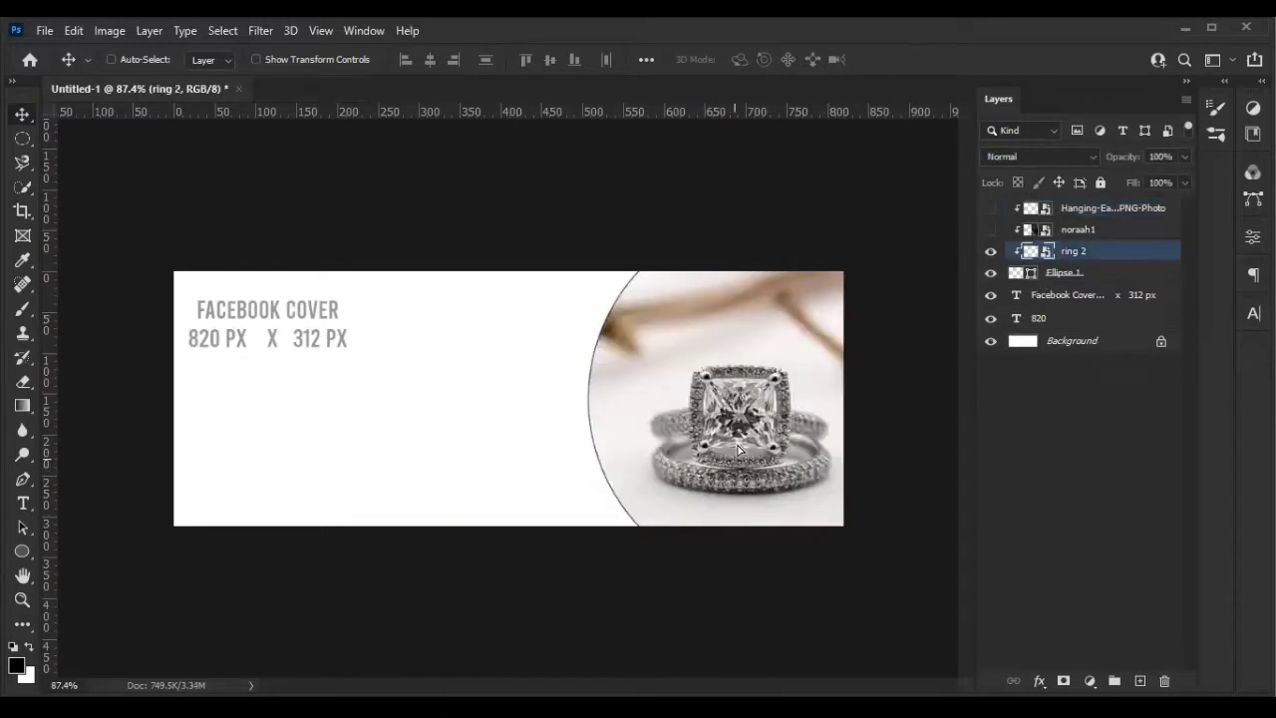
pyautogui.hotkey('ctrl', 't')
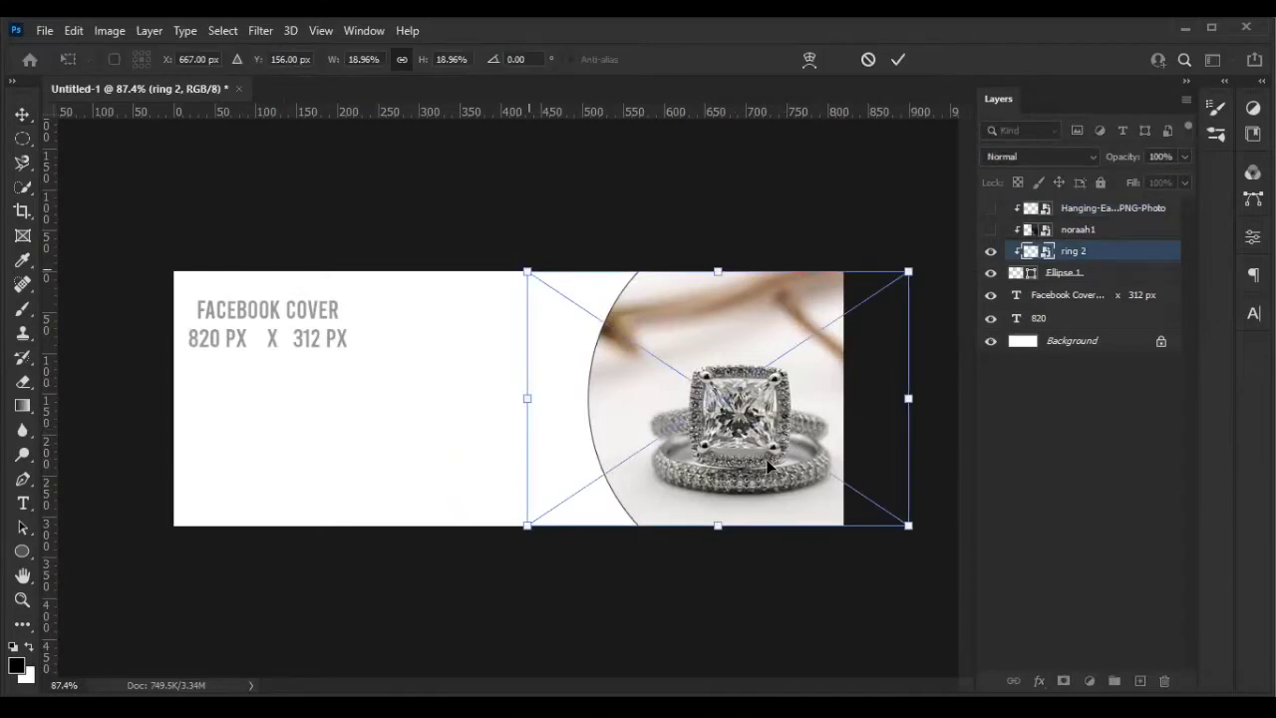
pyautogui.moveTo(526, 271); pyautogui.dragTo(469, 235)
pyautogui.press('Return')
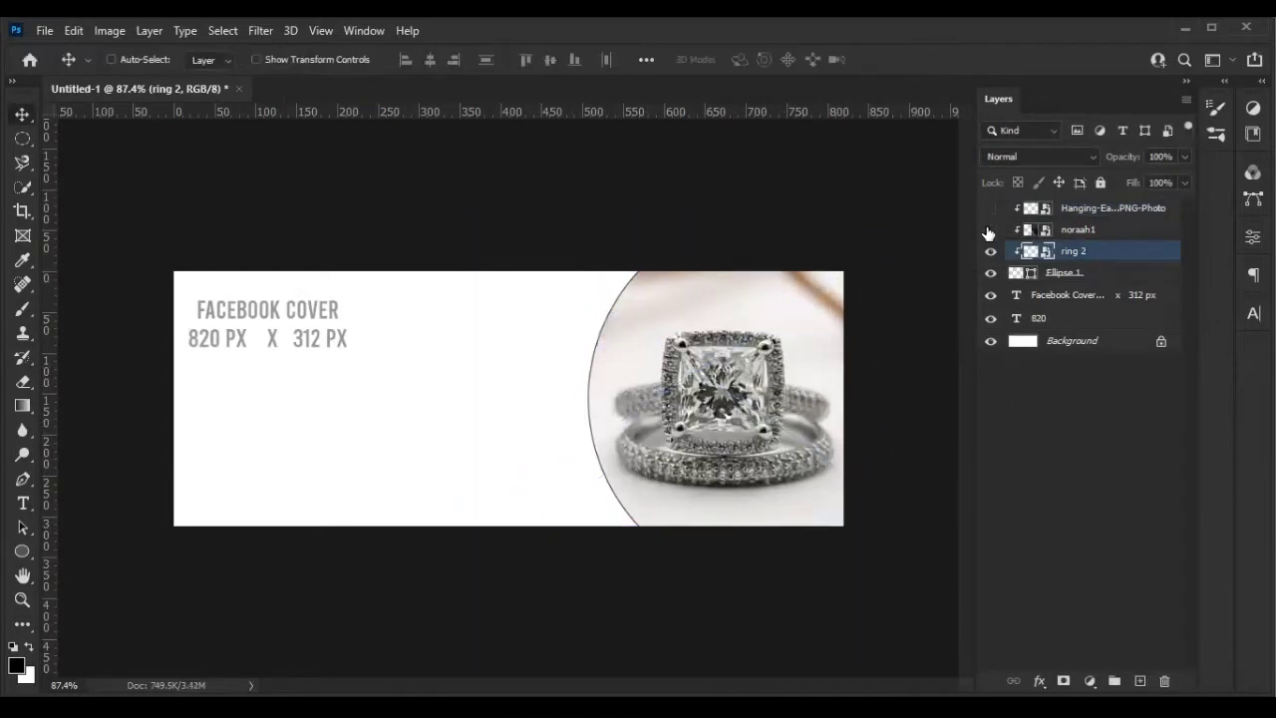
# Delete both placeholder text layers
pyautogui.click(990, 296)
pyautogui.moveTo(1037, 296); pyautogui.dragTo(1032, 315)
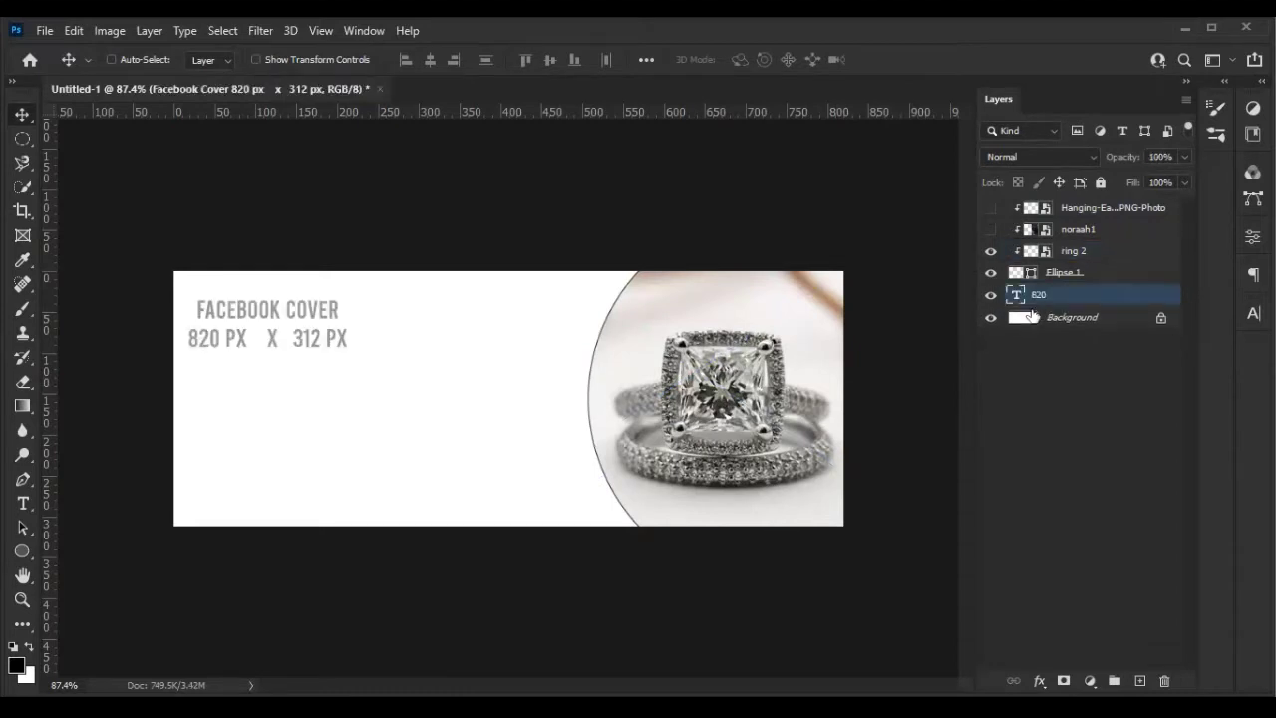
pyautogui.press('Delete')
pyautogui.press('Delete')
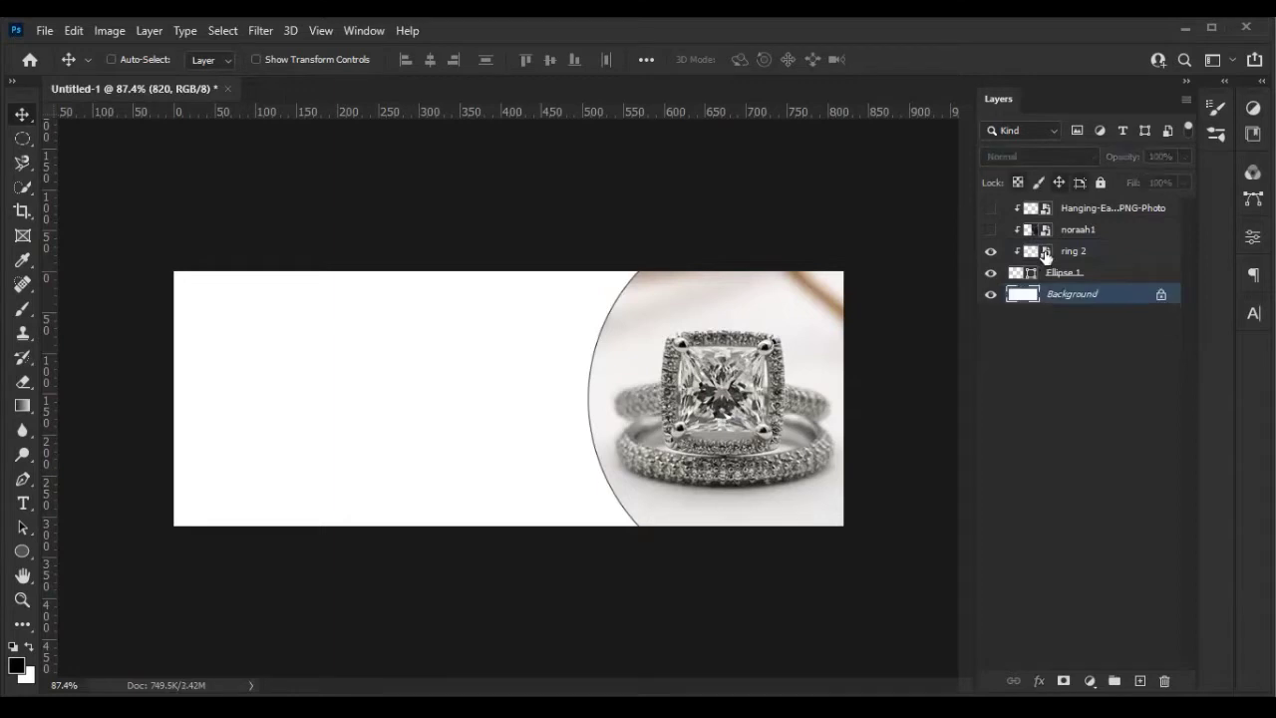
# Group Ellipse 1 with its photo layers into a group named Image
pyautogui.click(1082, 273)
pyautogui.keyDown('shift'); pyautogui.click(1051, 211); pyautogui.keyUp('shift')
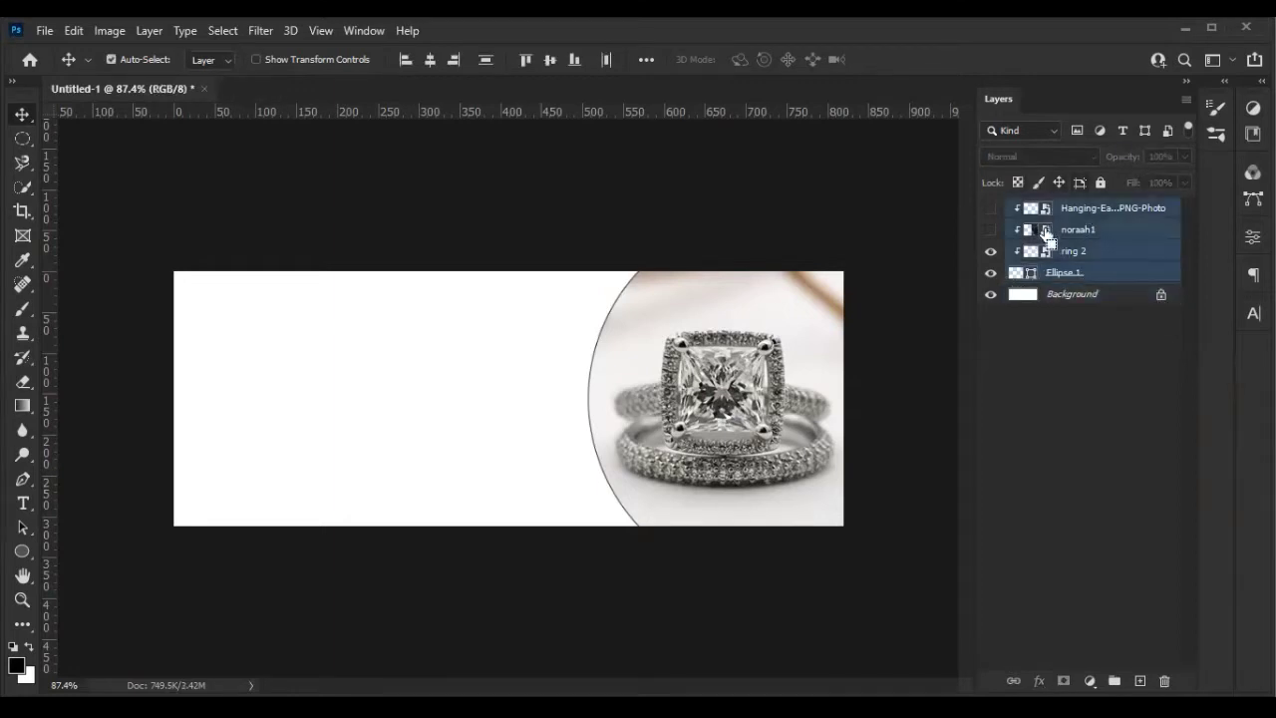
pyautogui.hotkey('ctrl', 'g')
pyautogui.doubleClick(1049, 208)
pyautogui.write('Image')
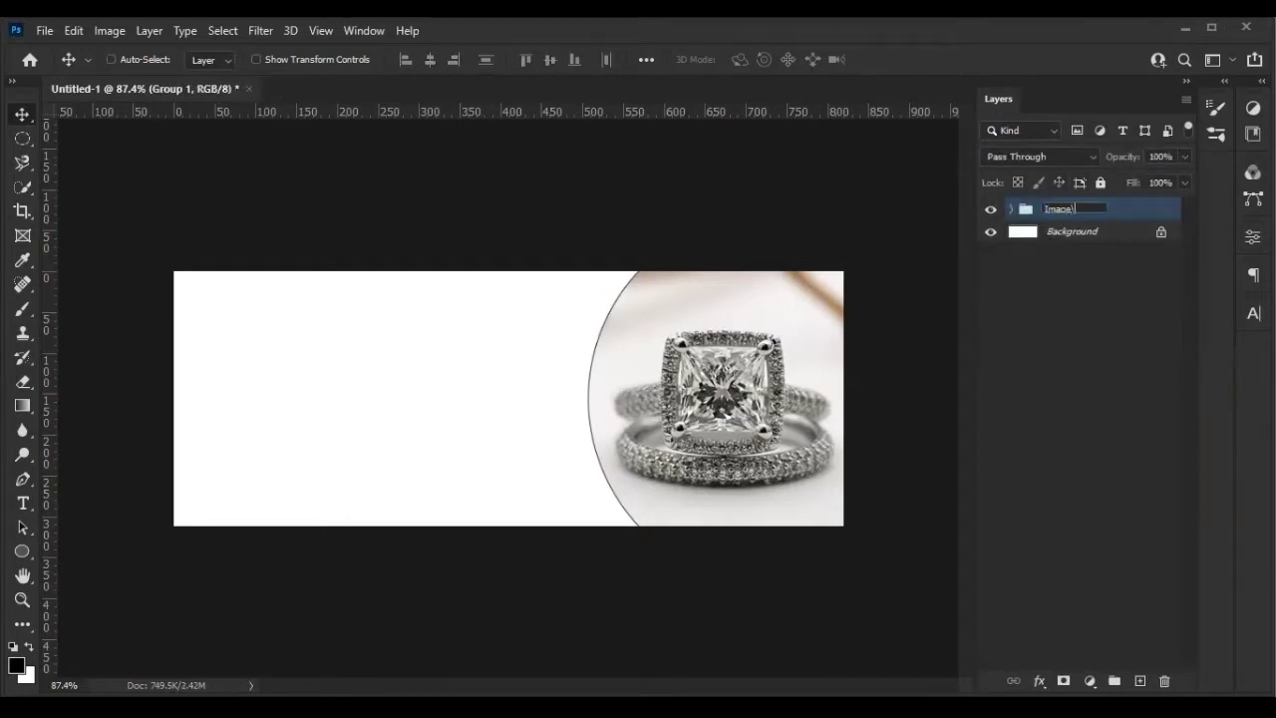
pyautogui.press('Return')
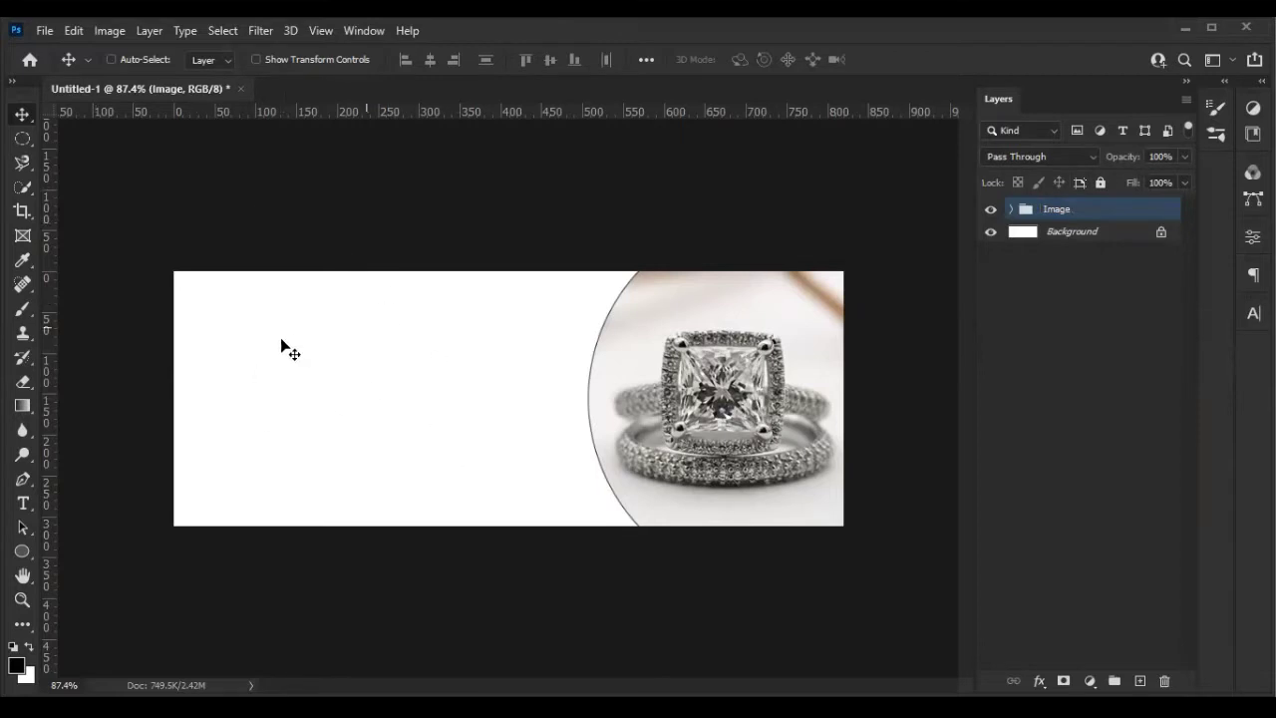
# Add a 16 pt ENGAGEMENT text line left of the ring photo
pyautogui.click(23, 504)
pyautogui.click(329, 341)
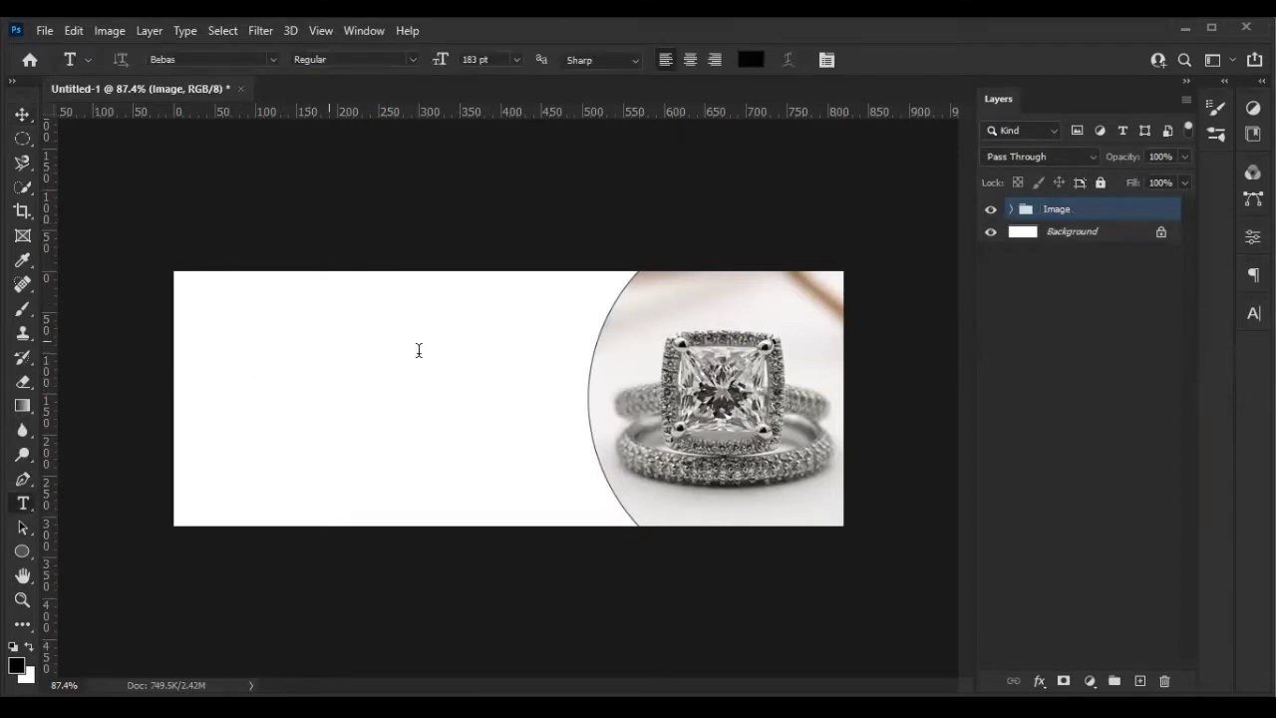
pyautogui.moveTo(442, 58); pyautogui.dragTo(296, 79)
pyautogui.write('DIA')
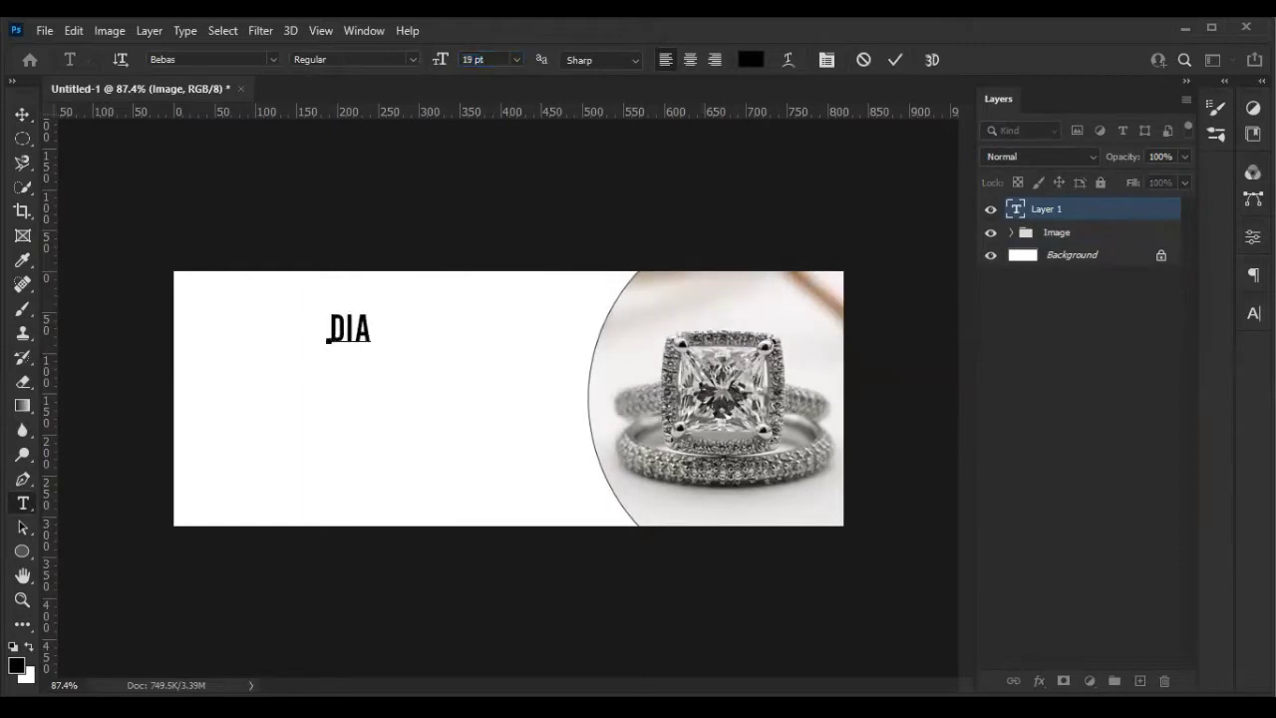
pyautogui.write('MON')
pyautogui.hotkey('ctrl', 'a')
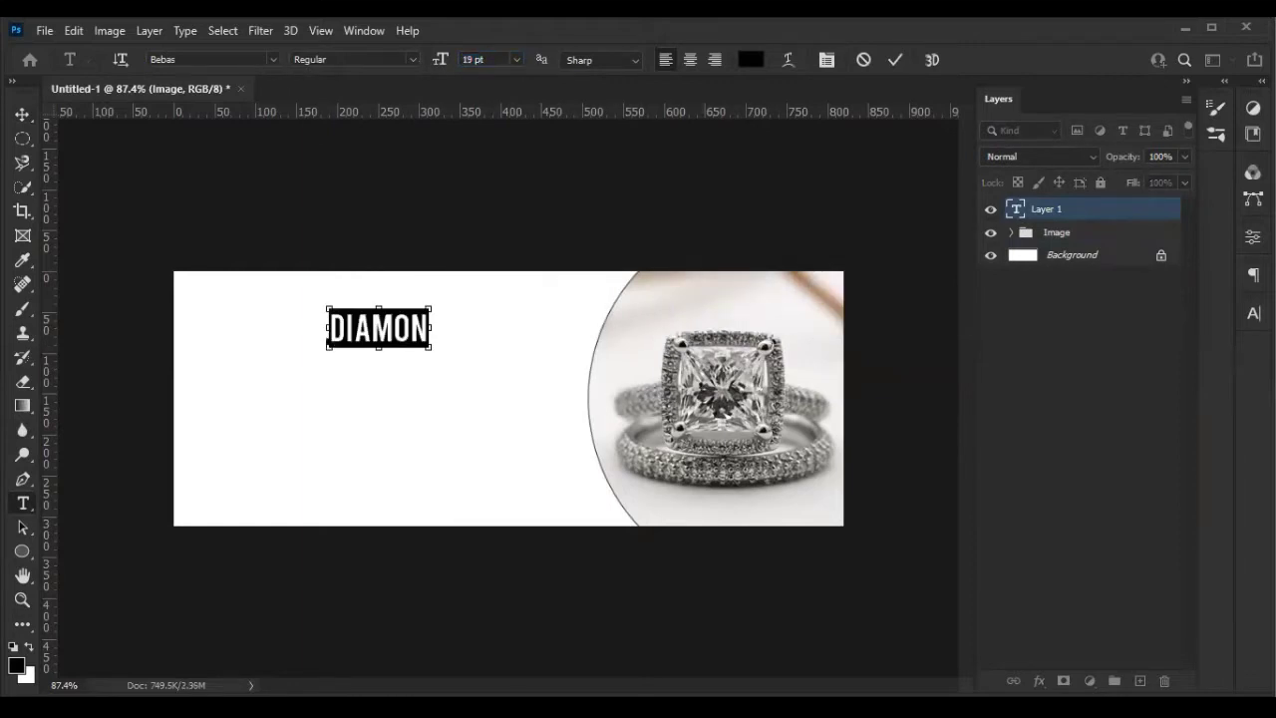
pyautogui.write('ENGAGEMENT')
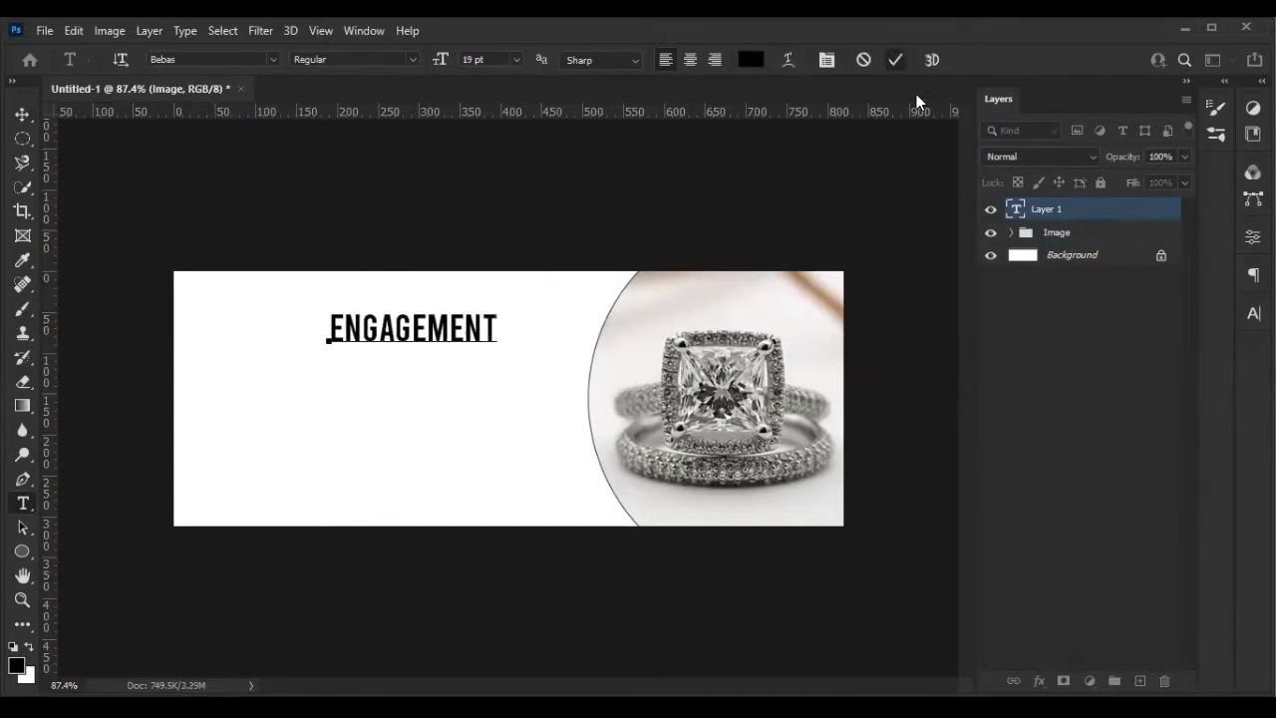
pyautogui.click(895, 60)
# Add a 65 pt RINGS text line below ENGAGEMENT
pyautogui.click(249, 397)
pyautogui.write('RING')
pyautogui.hotkey('ctrl', 'a')
pyautogui.moveTo(447, 62); pyautogui.dragTo(490, 56)
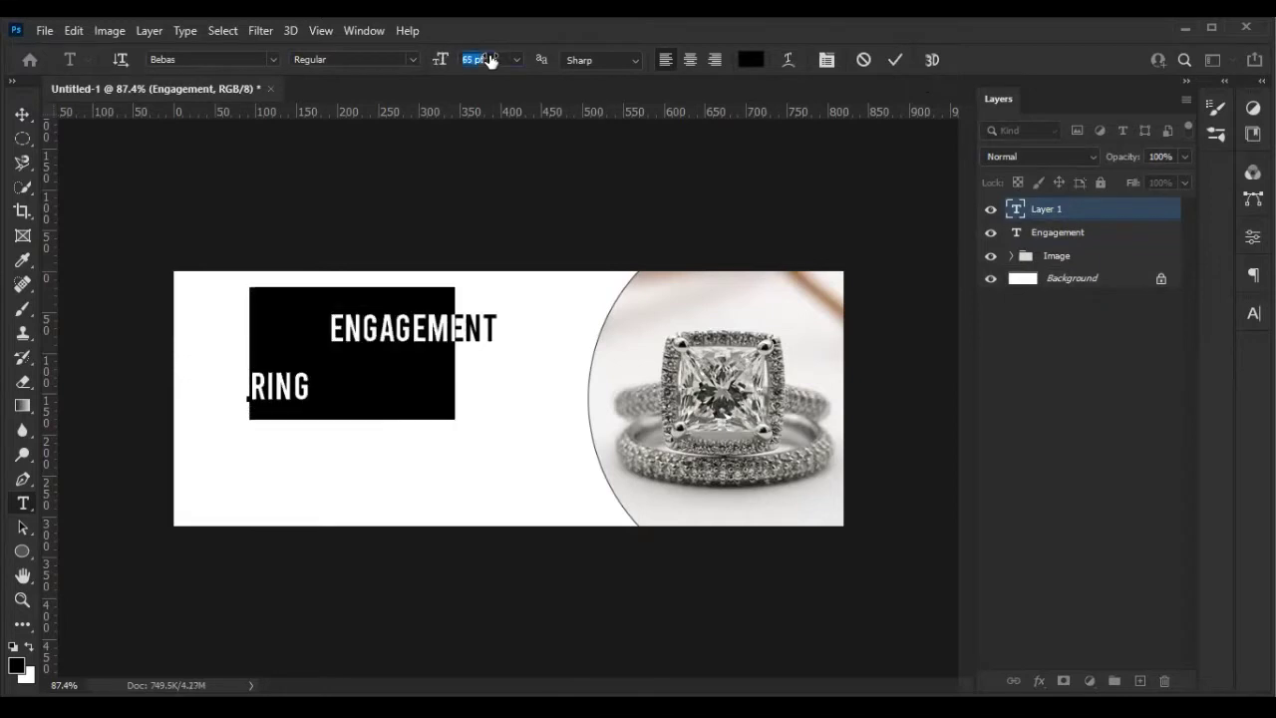
pyautogui.moveTo(359, 499); pyautogui.dragTo(365, 545)
pyautogui.press('Right')
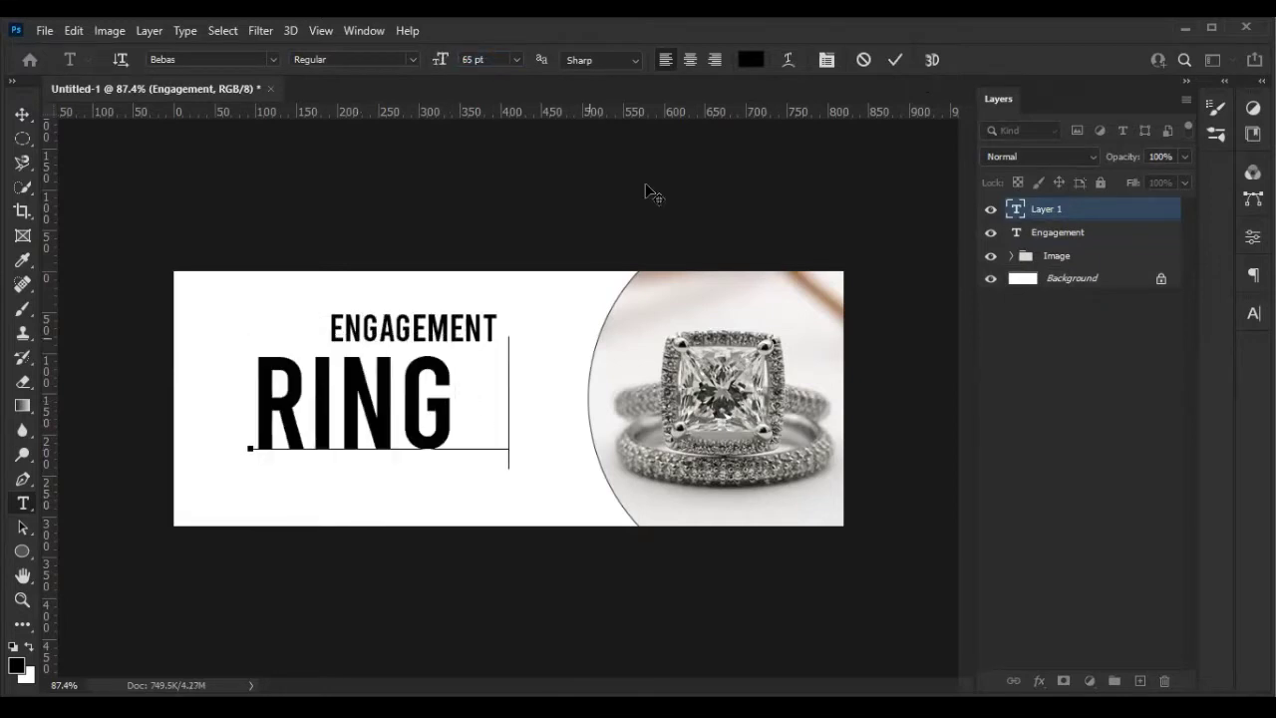
pyautogui.write('S')
pyautogui.click(897, 59)
pyautogui.doubleClick(373, 431)
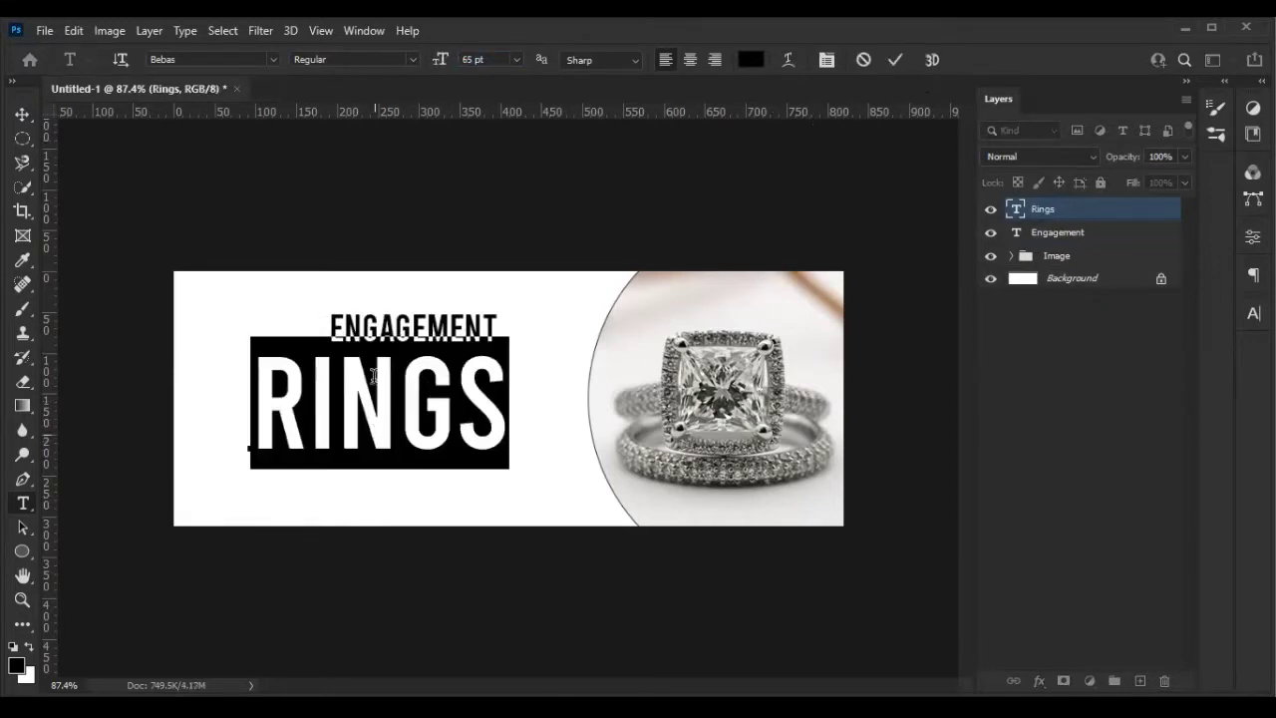
pyautogui.click(273, 59)
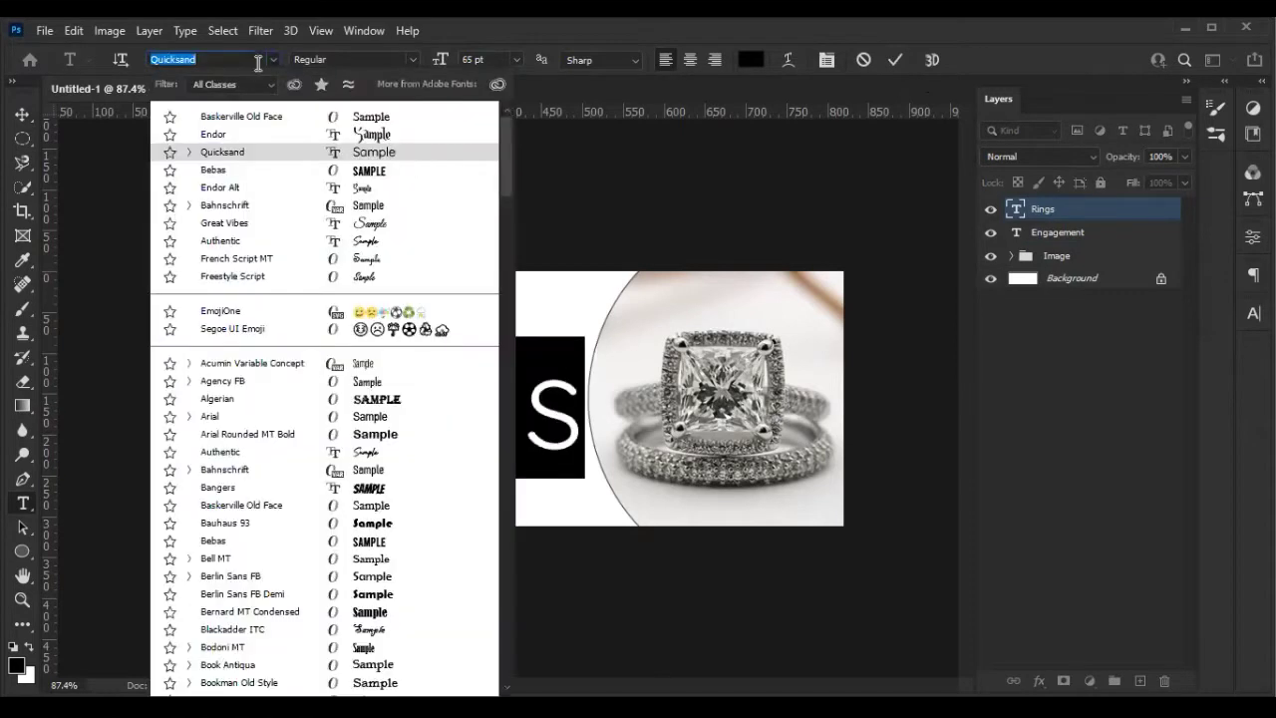
# Keep RINGS in Bebas and dock the Character panel beside Layers
pyautogui.click(417, 169)
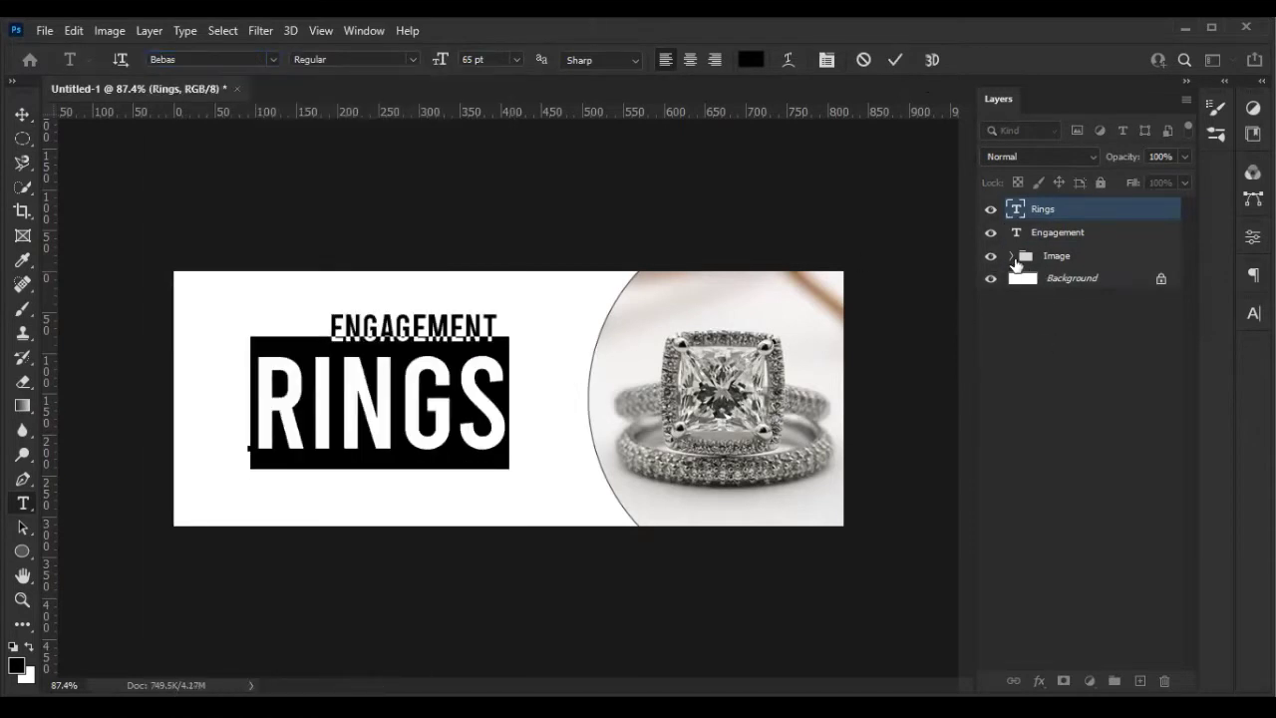
pyautogui.moveTo(1254, 312); pyautogui.dragTo(1274, 399)
pyautogui.moveTo(1253, 276)
pyautogui.mouseDown()
pyautogui.moveTo(1205, 267)
pyautogui.moveTo(1198, 312)
pyautogui.moveTo(1253, 299)
pyautogui.mouseUp()
pyautogui.click(959, 97)
# Preview script fonts starting from Endor Alt and set Rings in Great Vibes
pyautogui.click(846, 135)
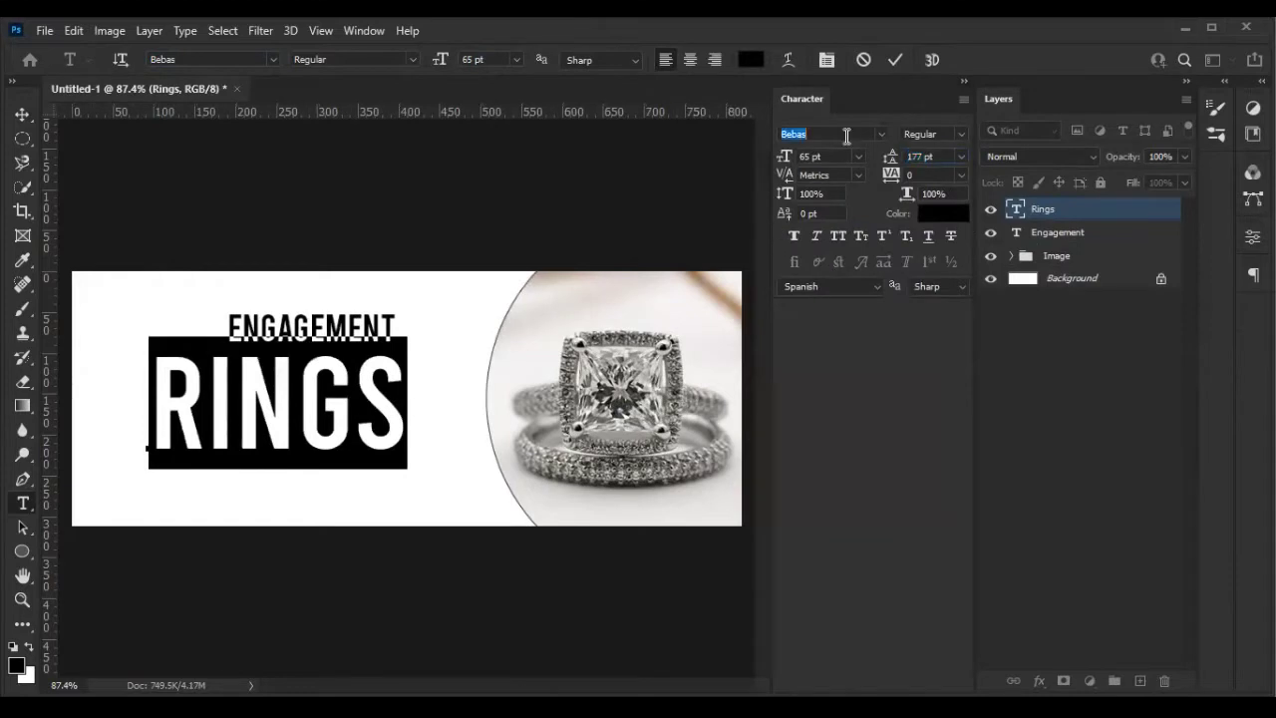
pyautogui.write('Endor Alt')
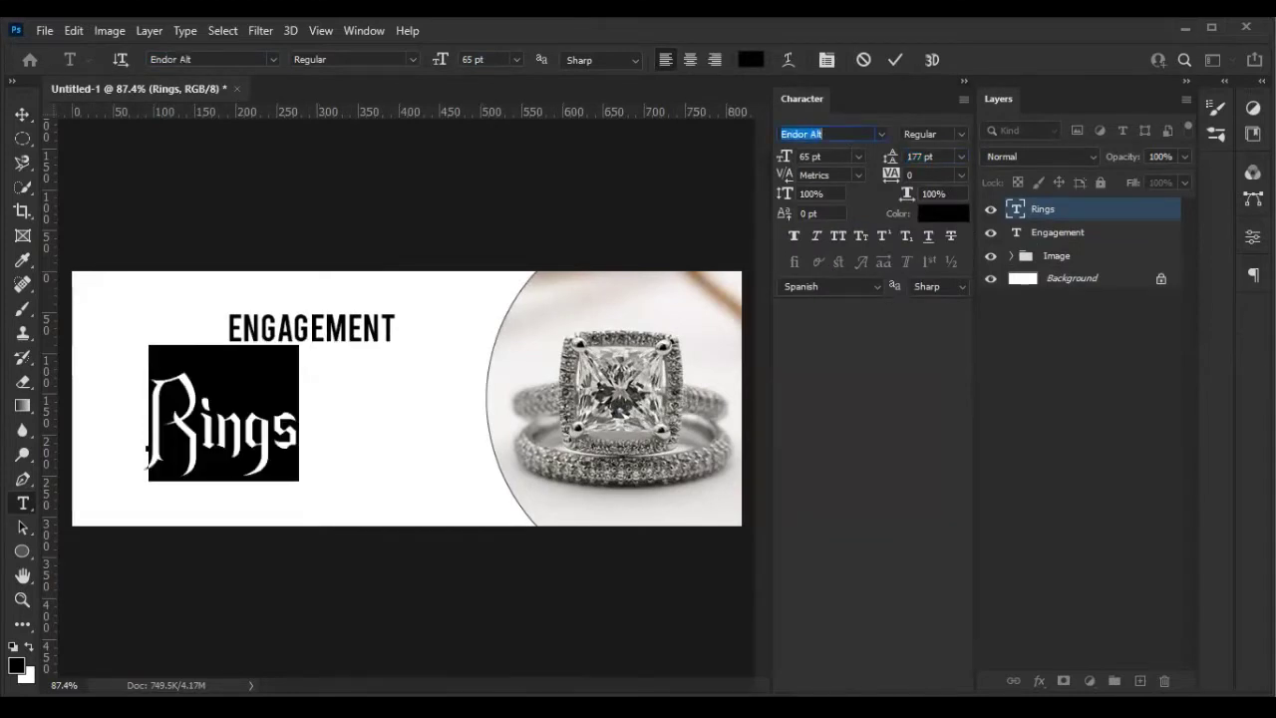
pyautogui.press('Up')
pyautogui.press('Up')
pyautogui.press('Up')
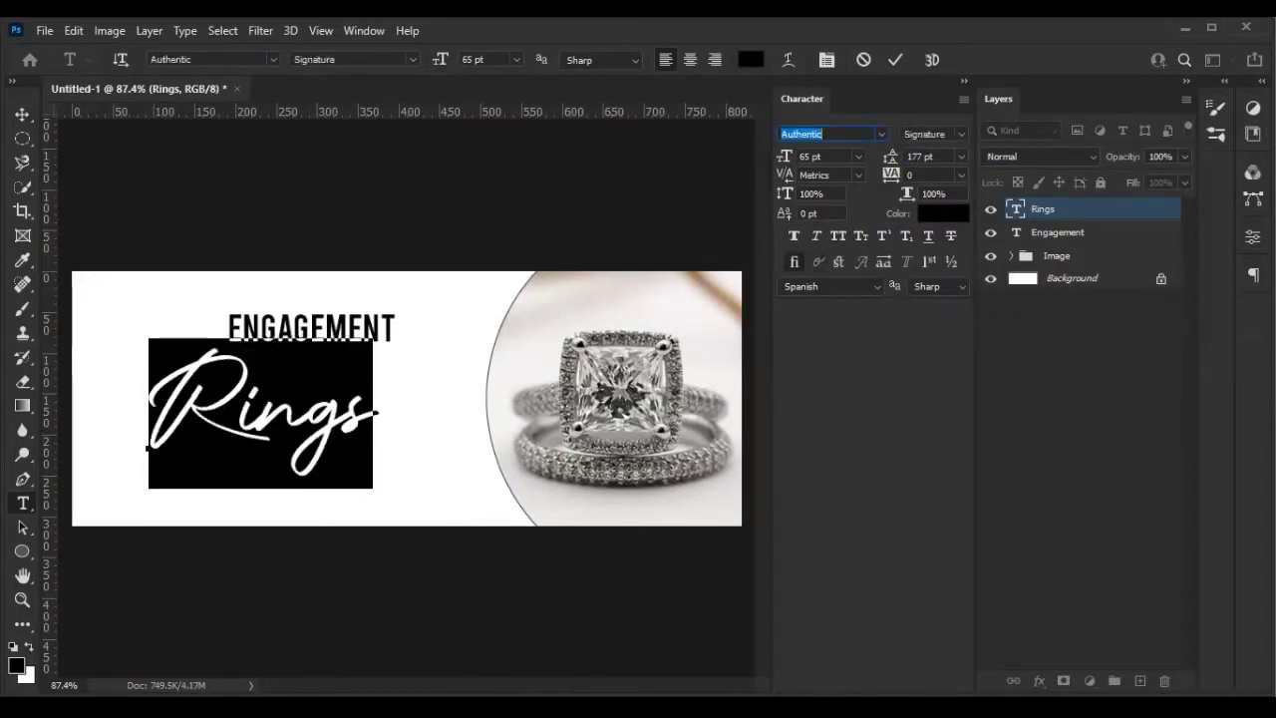
pyautogui.press('Down')
pyautogui.press('Up')
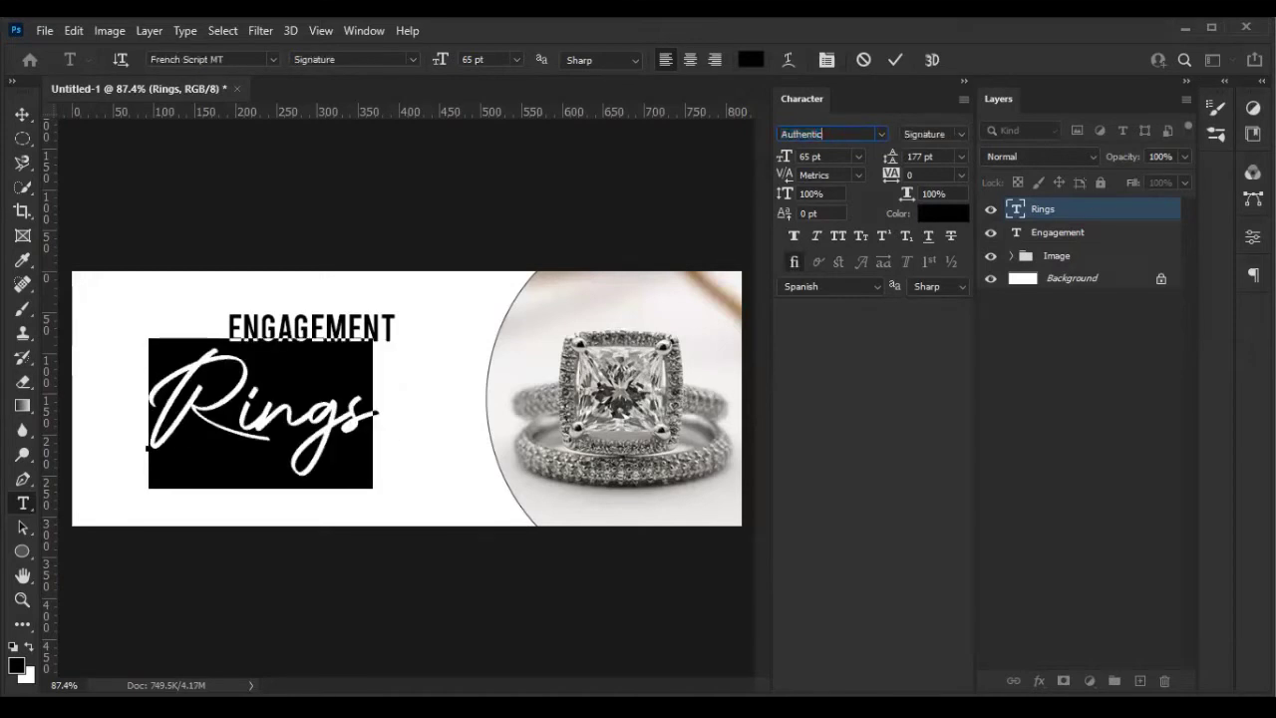
pyautogui.press('Up')
pyautogui.press('Up')
pyautogui.press('Up')
pyautogui.press('Down')
pyautogui.press('Down')
pyautogui.press('Down')
pyautogui.press('Down')
pyautogui.press('Down')
pyautogui.press('Down')
pyautogui.press('Down')
pyautogui.press('Down')
pyautogui.press('Down')
pyautogui.press('Down')
pyautogui.press('Down')
pyautogui.press('Down')
pyautogui.press('Down')
pyautogui.press('Down')
pyautogui.press('Down')
pyautogui.press('Down')
pyautogui.press('Down')
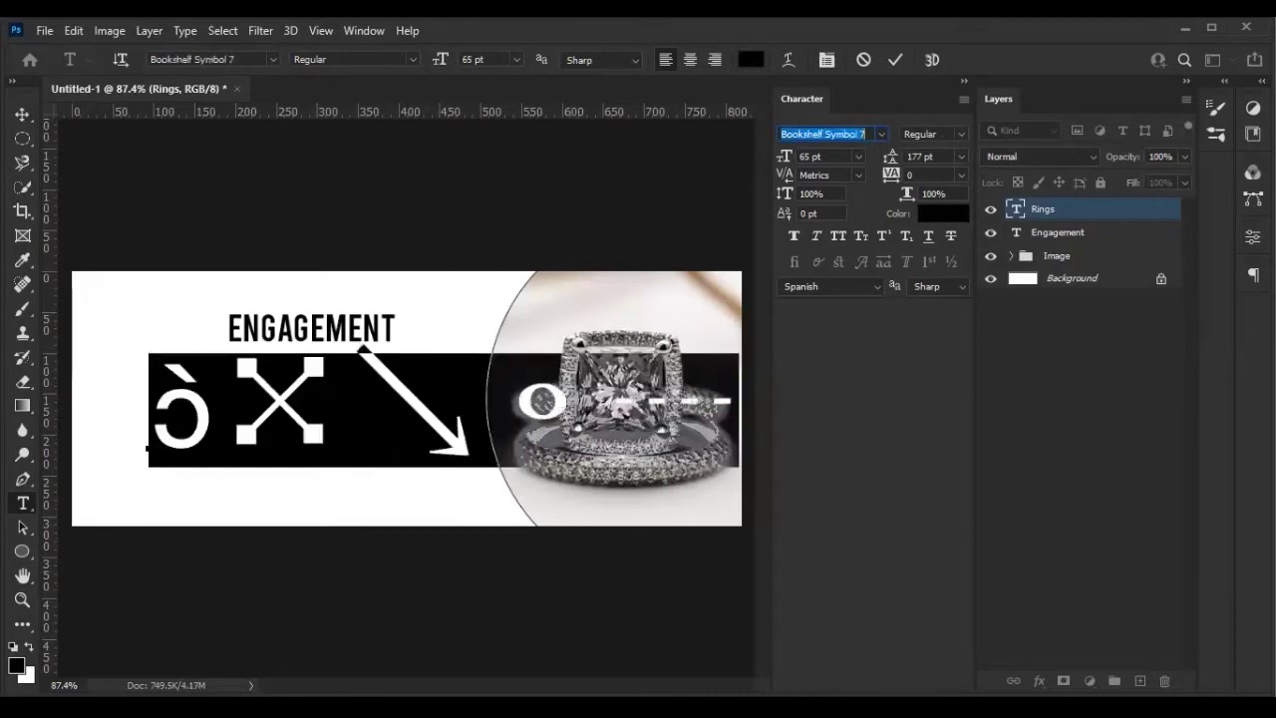
pyautogui.press('Down')
pyautogui.press('Down')
pyautogui.press('Down')
pyautogui.press('Down')
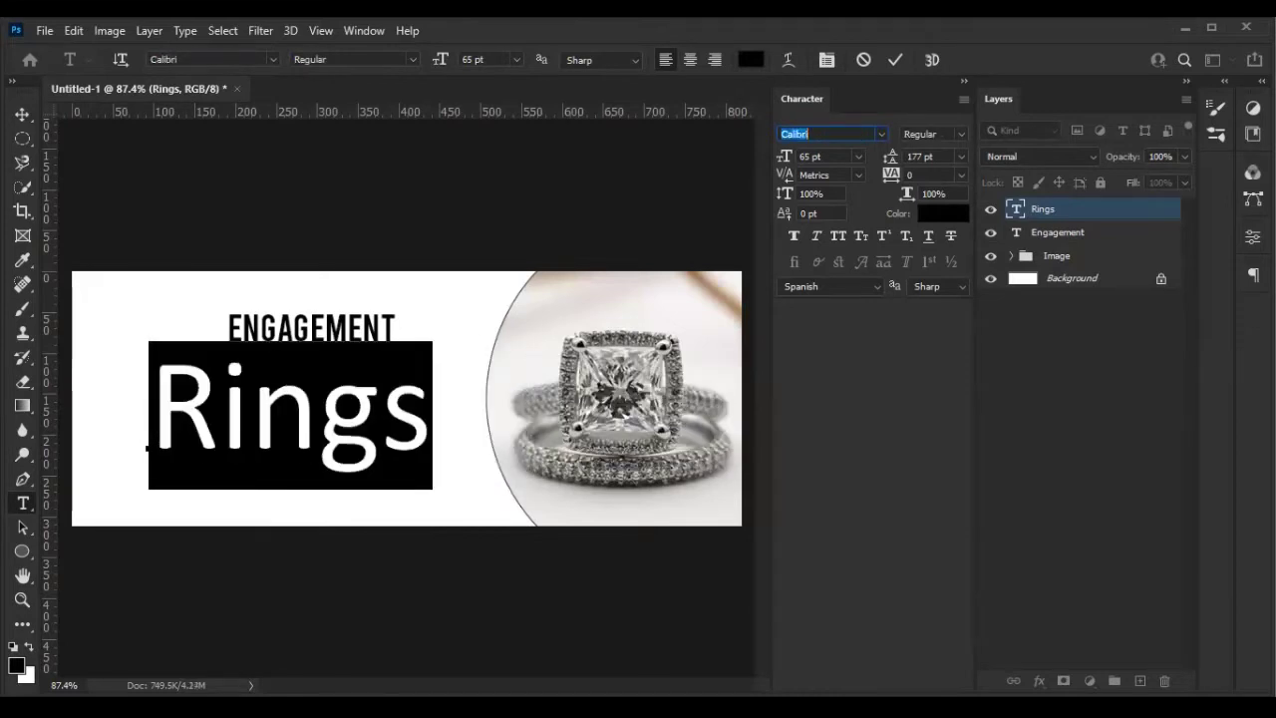
pyautogui.press('Down')
pyautogui.press('Down')
pyautogui.press('Down')
pyautogui.press('Down')
pyautogui.press('Down')
pyautogui.press('Down')
pyautogui.press('Down')
pyautogui.press('Down')
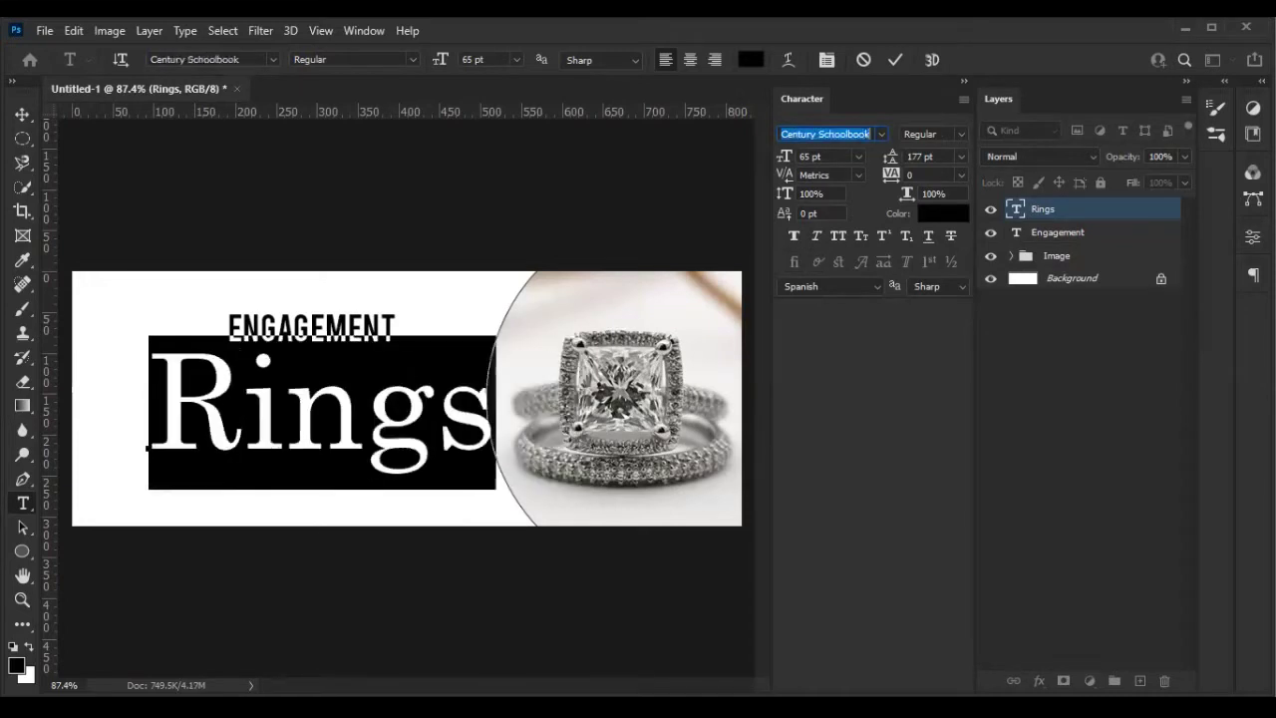
pyautogui.press('Down')
pyautogui.press('Down')
pyautogui.press('Down')
pyautogui.press('Down')
pyautogui.press('Down')
pyautogui.press('Down')
pyautogui.press('Down')
pyautogui.press('Down')
pyautogui.press('Down')
pyautogui.press('Down')
pyautogui.press('Down')
pyautogui.press('Down')
pyautogui.press('Down')
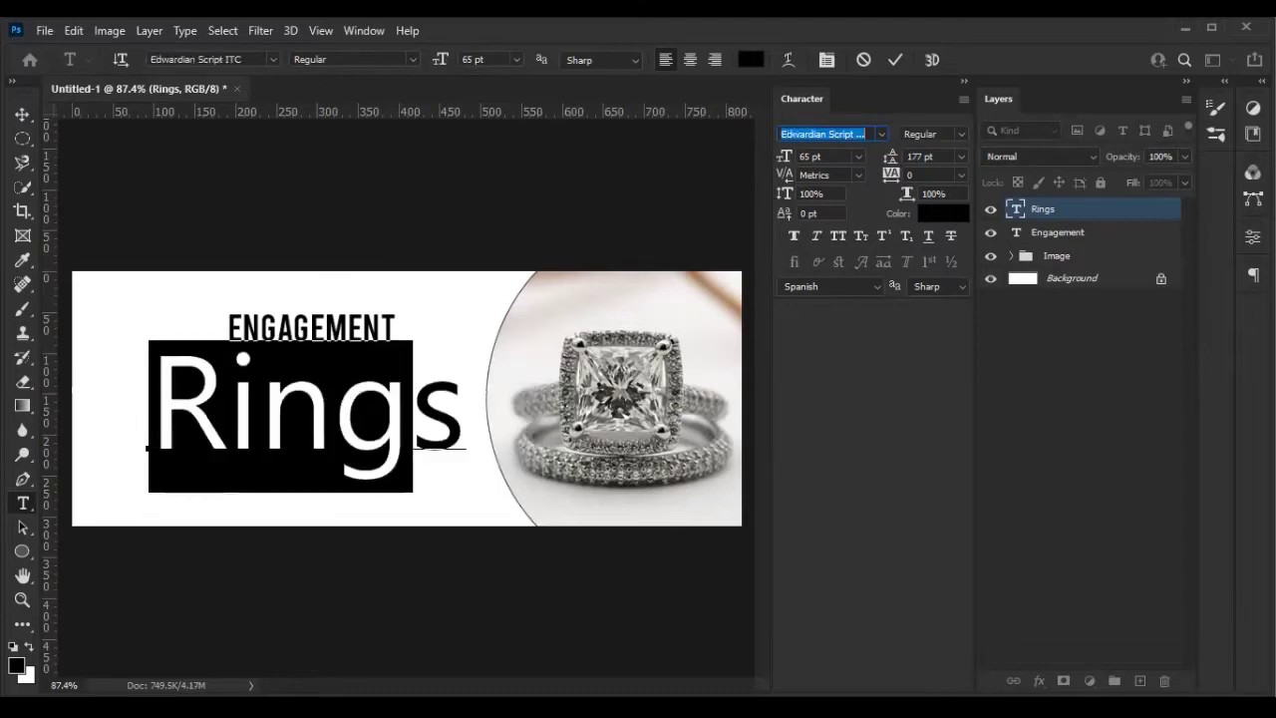
pyautogui.press('Down')
pyautogui.press('Down')
pyautogui.press('Down')
pyautogui.press('Down')
pyautogui.press('Down')
pyautogui.press('Down')
pyautogui.press('Down')
pyautogui.press('Down')
pyautogui.press('Down')
pyautogui.press('Down')
pyautogui.press('Down')
pyautogui.press('Down')
pyautogui.press('Down')
pyautogui.press('Down')
pyautogui.press('Down')
pyautogui.press('Down')
pyautogui.press('Down')
pyautogui.press('Down')
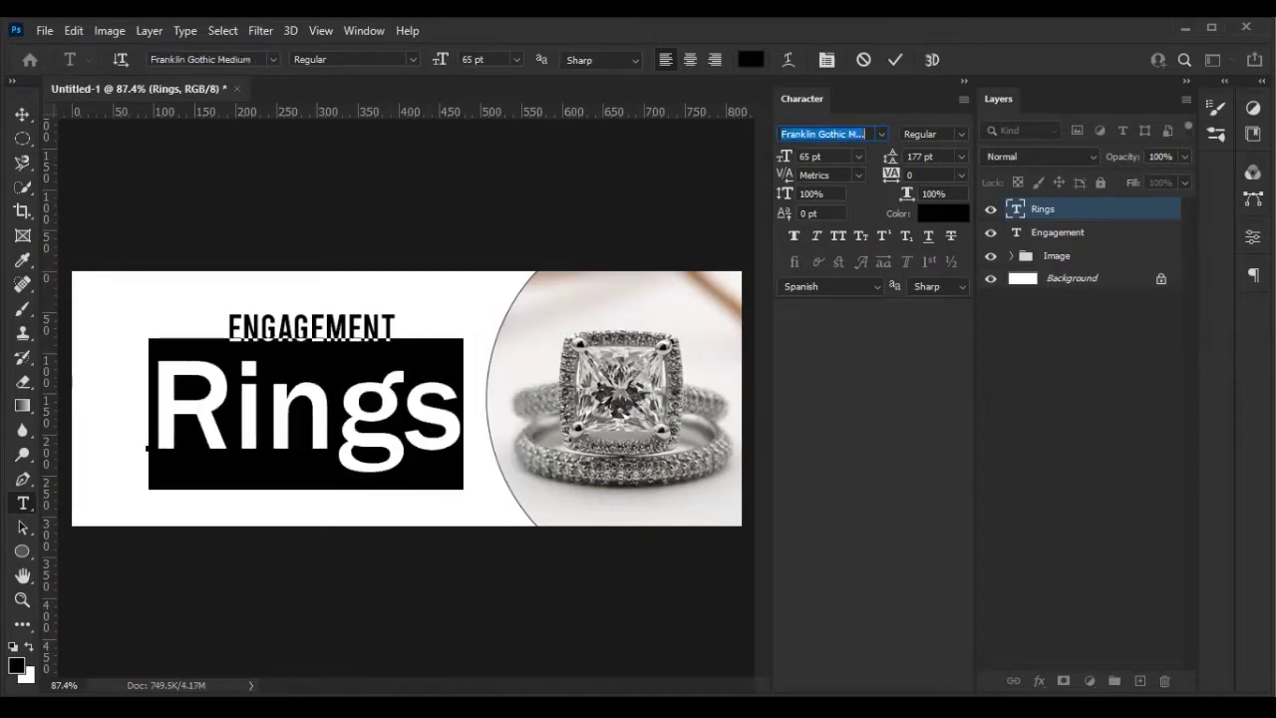
pyautogui.press('Down')
pyautogui.press('Down')
pyautogui.press('Down')
pyautogui.press('Down')
pyautogui.press('Down')
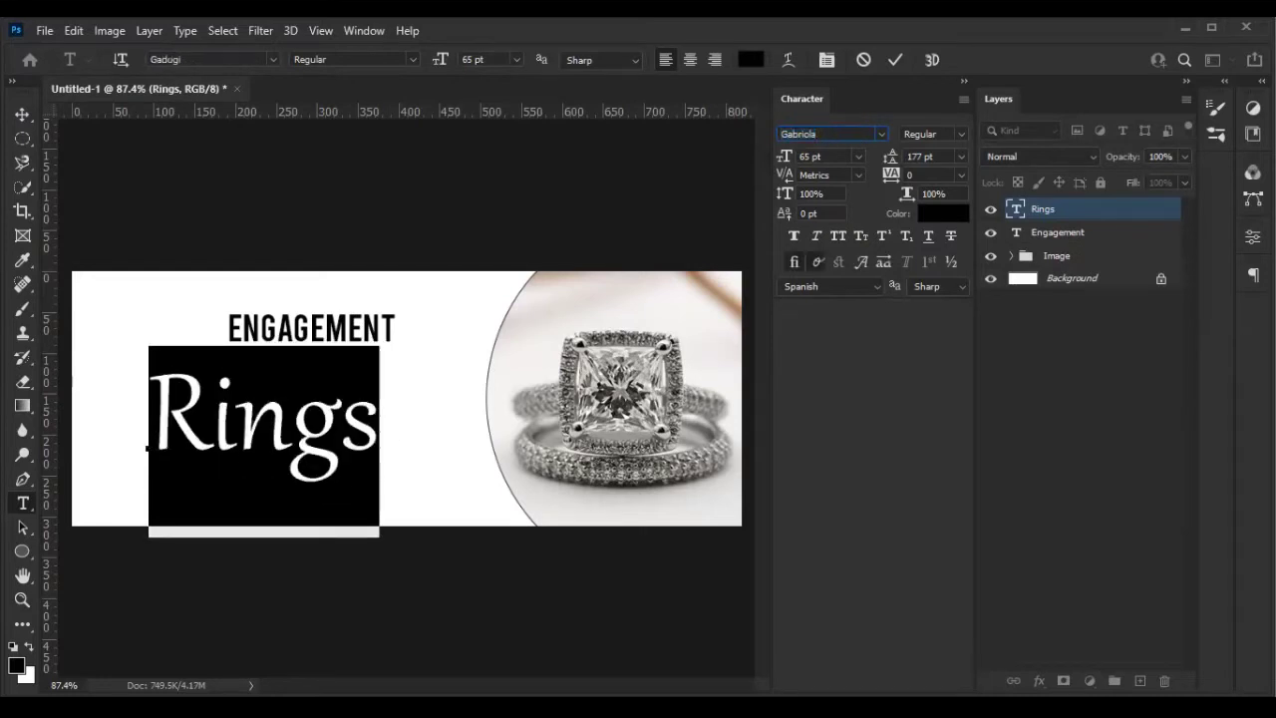
pyautogui.press('Down')
pyautogui.press('Down')
pyautogui.press('Down')
pyautogui.press('Down')
pyautogui.press('Down')
pyautogui.press('Down')
pyautogui.press('Down')
pyautogui.press('Down')
pyautogui.press('Down')
pyautogui.press('Down')
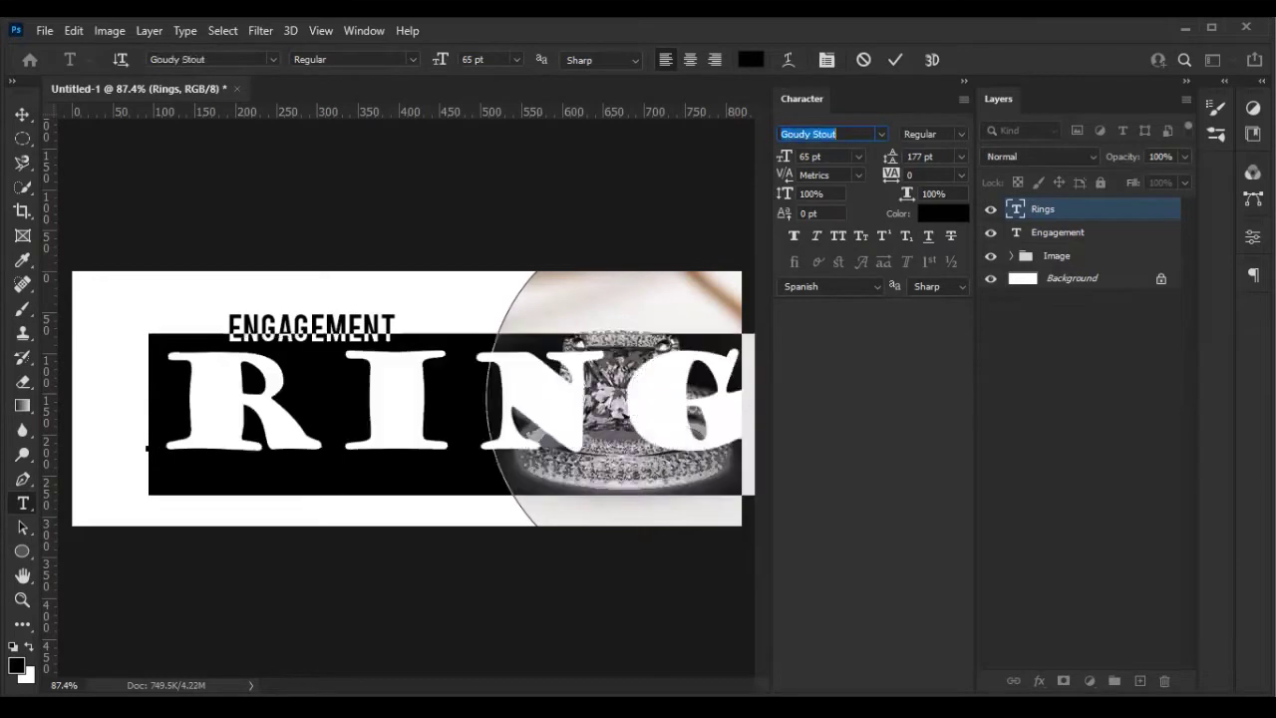
pyautogui.press('Down')
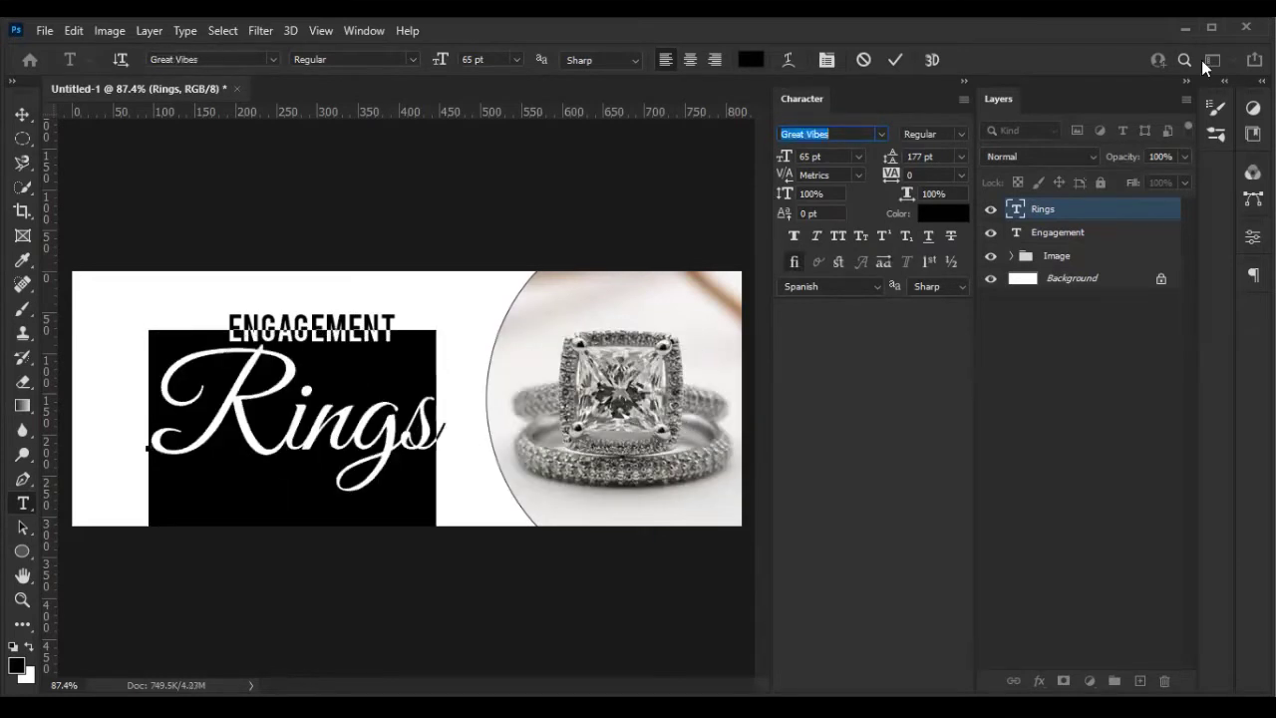
pyautogui.click(895, 59)
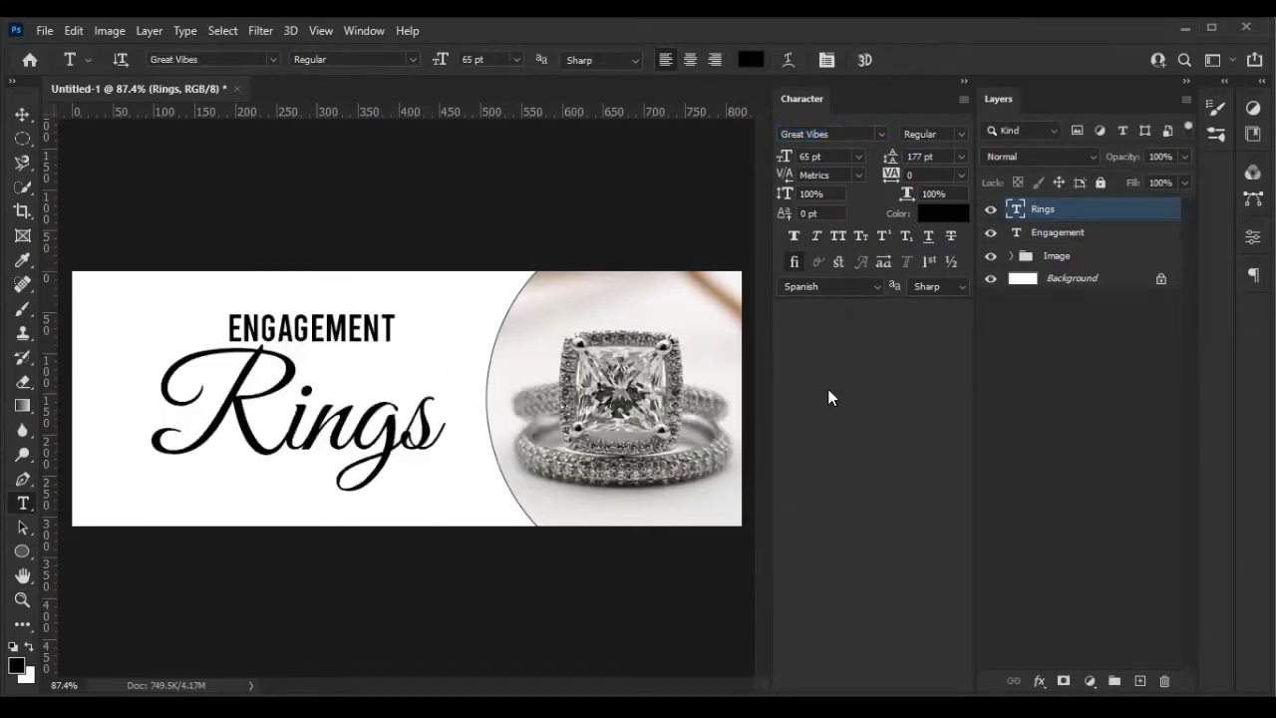
# Shrink ENGAGEMENT, tuck it above the right end of Rings, and nudge the pair up and right
pyautogui.press('v')
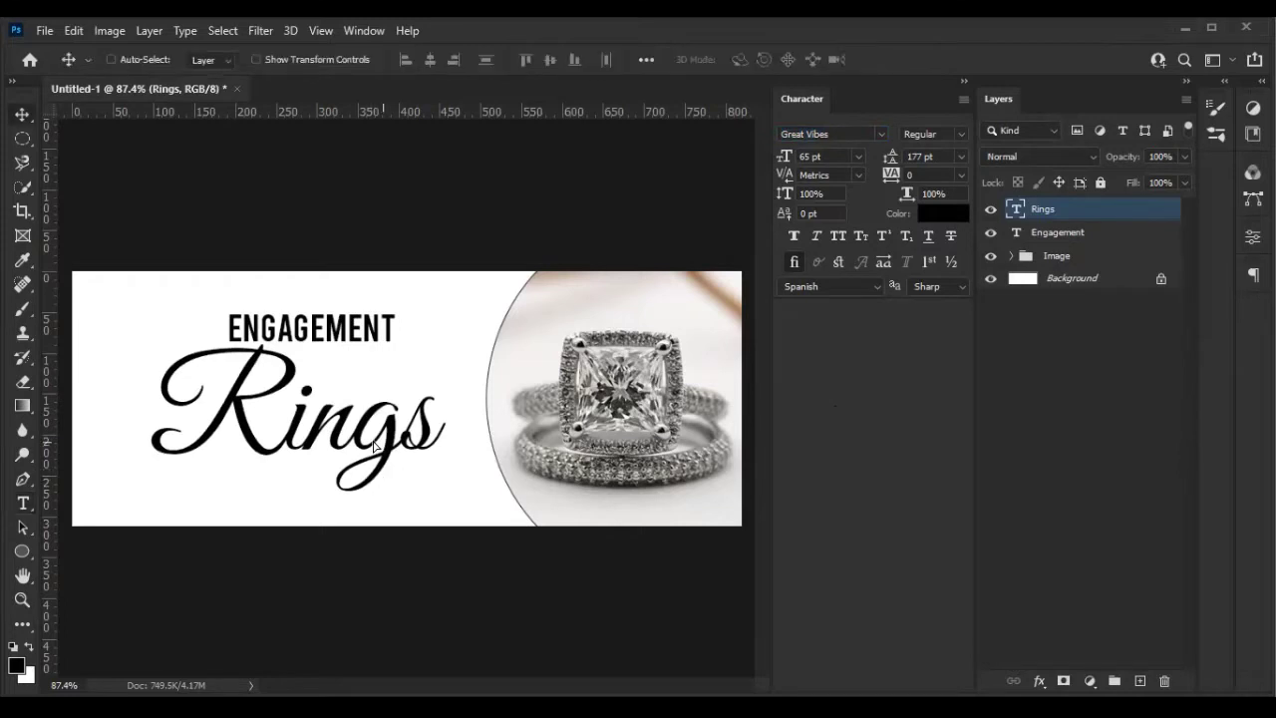
pyautogui.moveTo(669, 381); pyautogui.dragTo(627, 379)
pyautogui.keyDown('ctrl'); pyautogui.click(354, 342); pyautogui.keyUp('ctrl')
pyautogui.moveTo(374, 352)
pyautogui.mouseDown()
pyautogui.moveTo(383, 372)
pyautogui.moveTo(440, 365)
pyautogui.mouseUp()
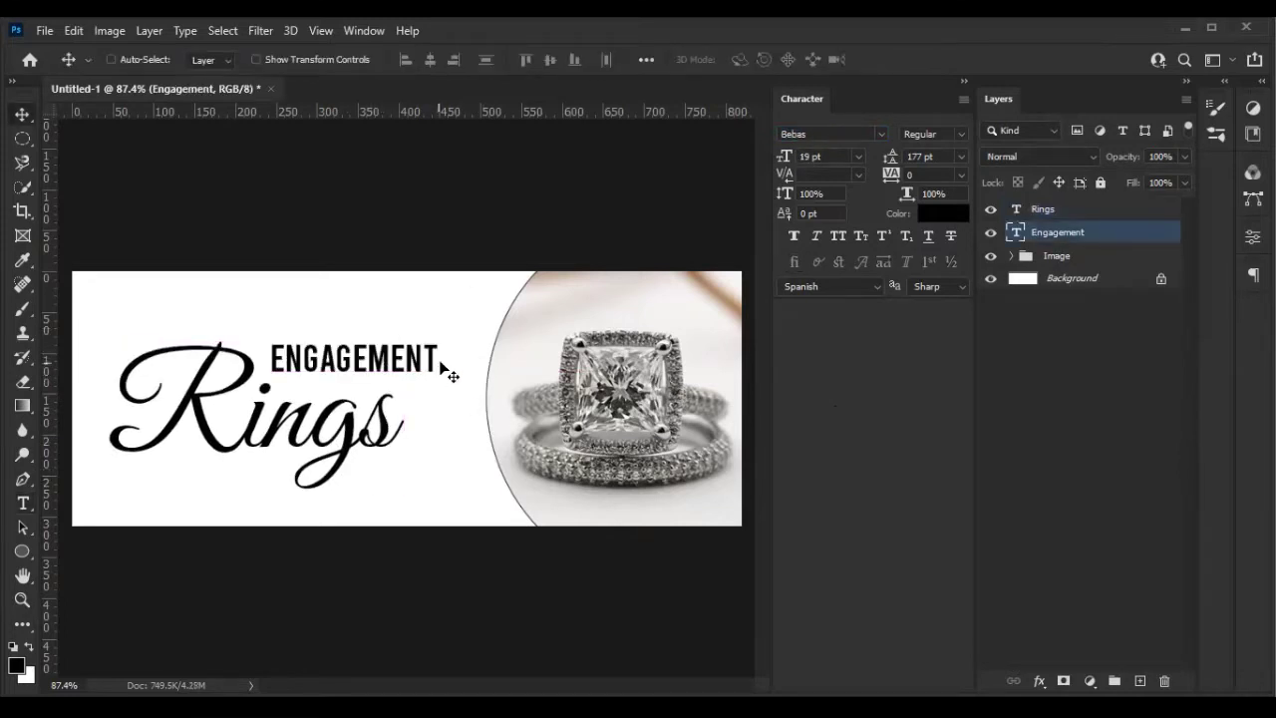
pyautogui.hotkey('ctrl', 't')
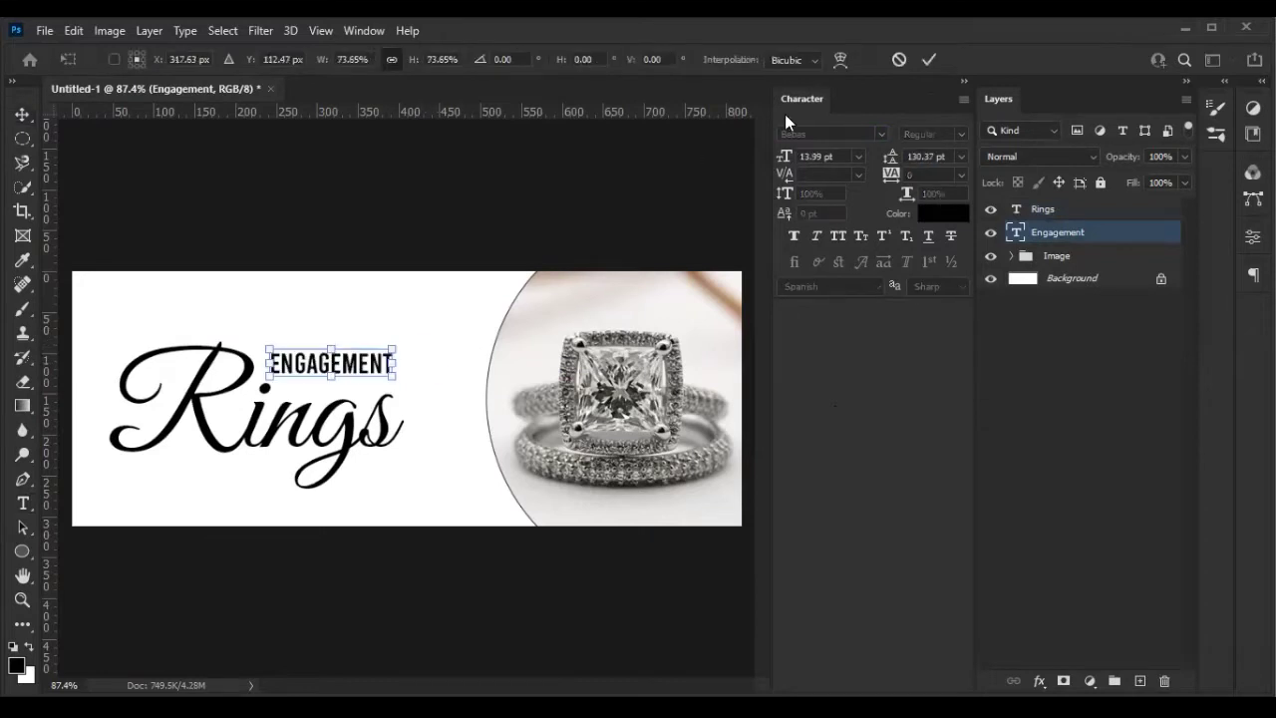
pyautogui.click(928, 59)
pyautogui.keyDown('shift'); pyautogui.click(1055, 209); pyautogui.keyUp('shift')
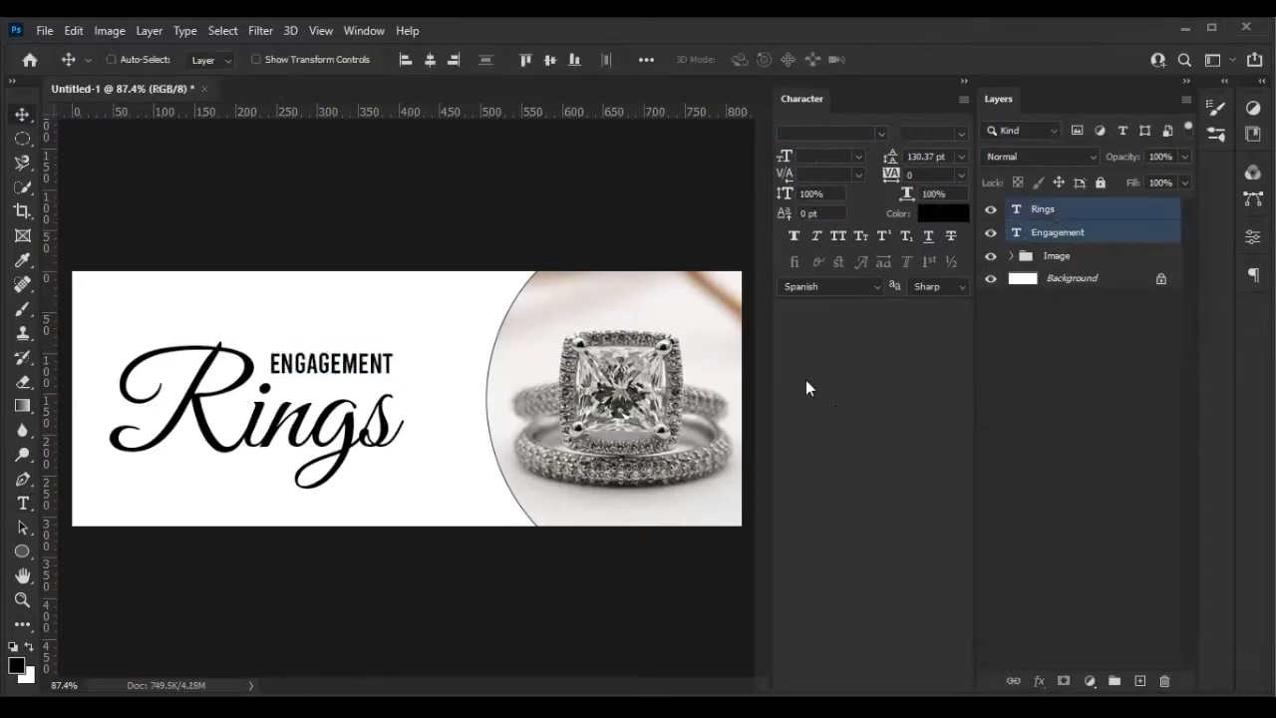
pyautogui.moveTo(363, 435); pyautogui.dragTo(362, 426)
pyautogui.click(515, 528)
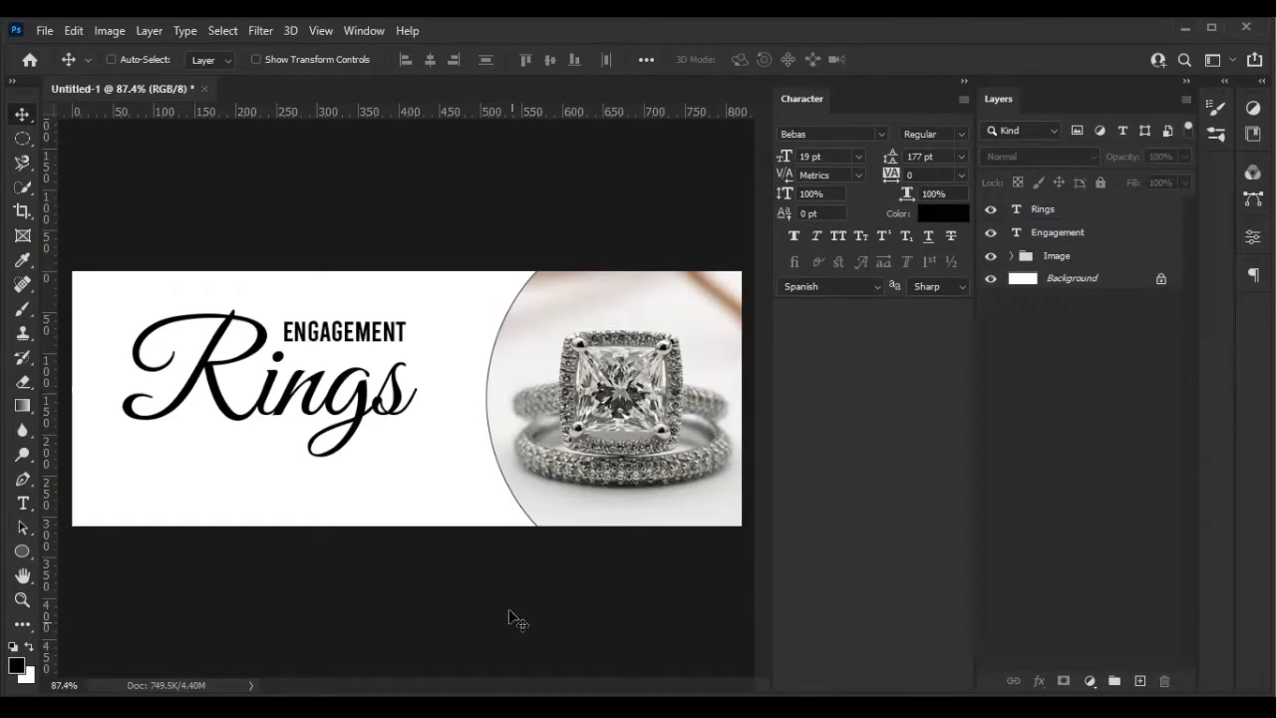
# Draw a black 348 × 50 px rectangle below the Rings heading
pyautogui.click(24, 553)
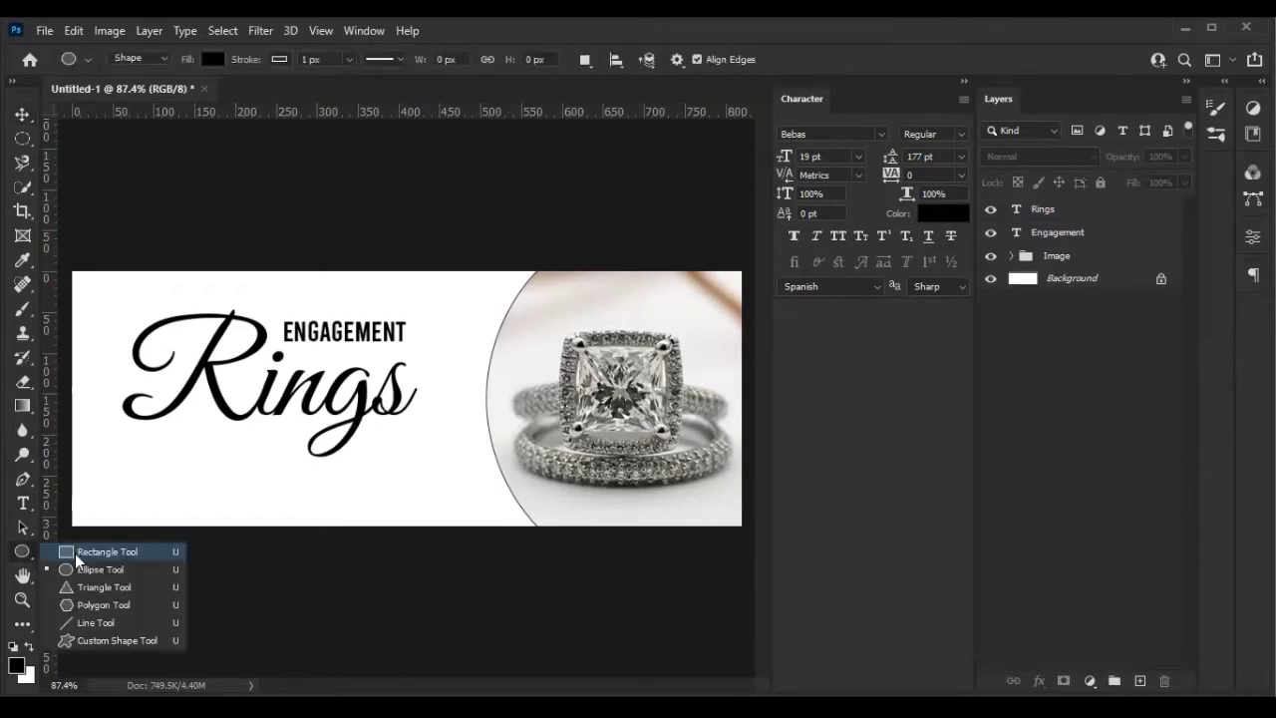
pyautogui.click(80, 553)
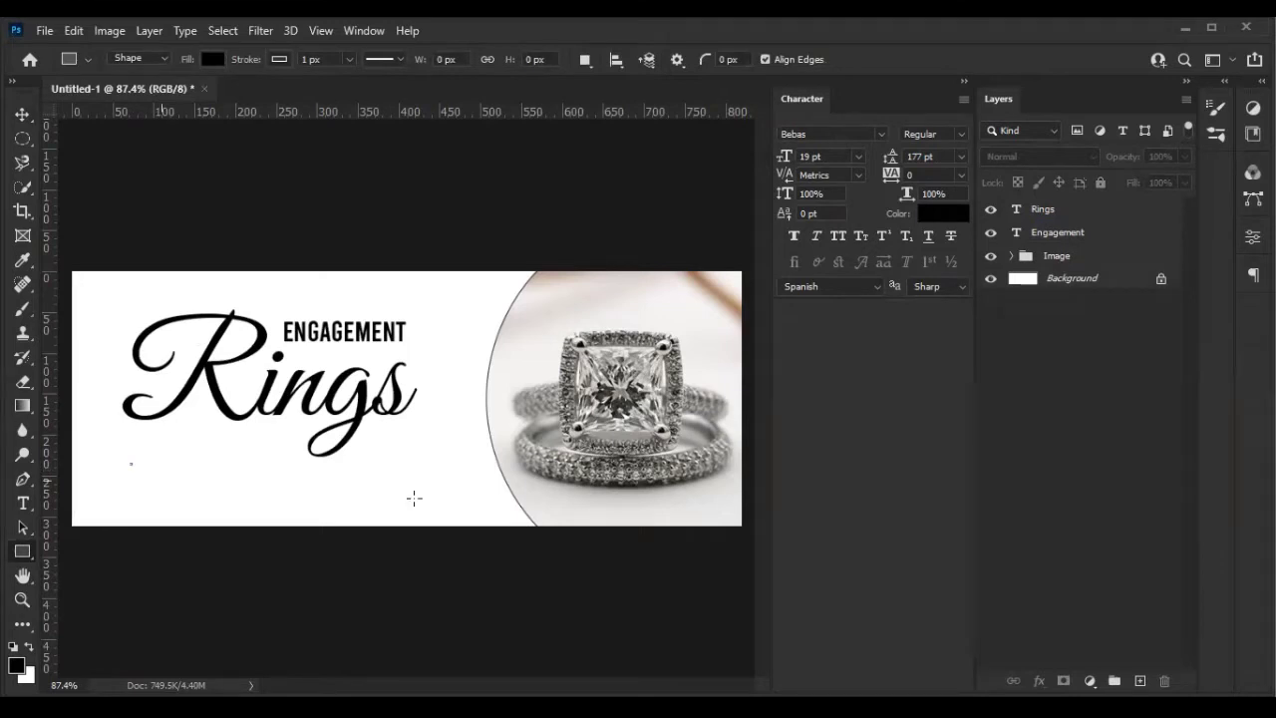
pyautogui.moveTo(417, 503); pyautogui.dragTo(129, 463)
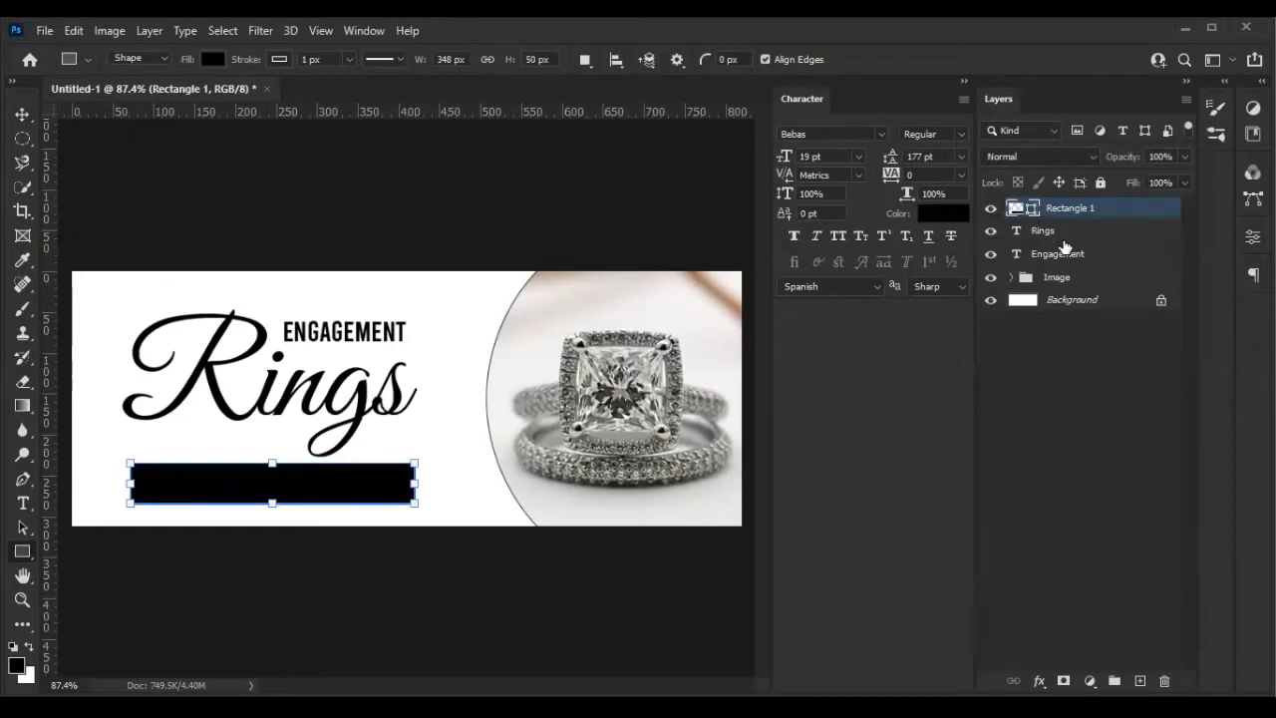
# Group the Rings and Engagement layers and name the group Title
pyautogui.click(1063, 231)
pyautogui.keyDown('shift'); pyautogui.click(1060, 254); pyautogui.keyUp('shift')
pyautogui.hotkey('ctrl', 'g')
pyautogui.doubleClick(1062, 230)
pyautogui.write('T')
pyautogui.press('Return')
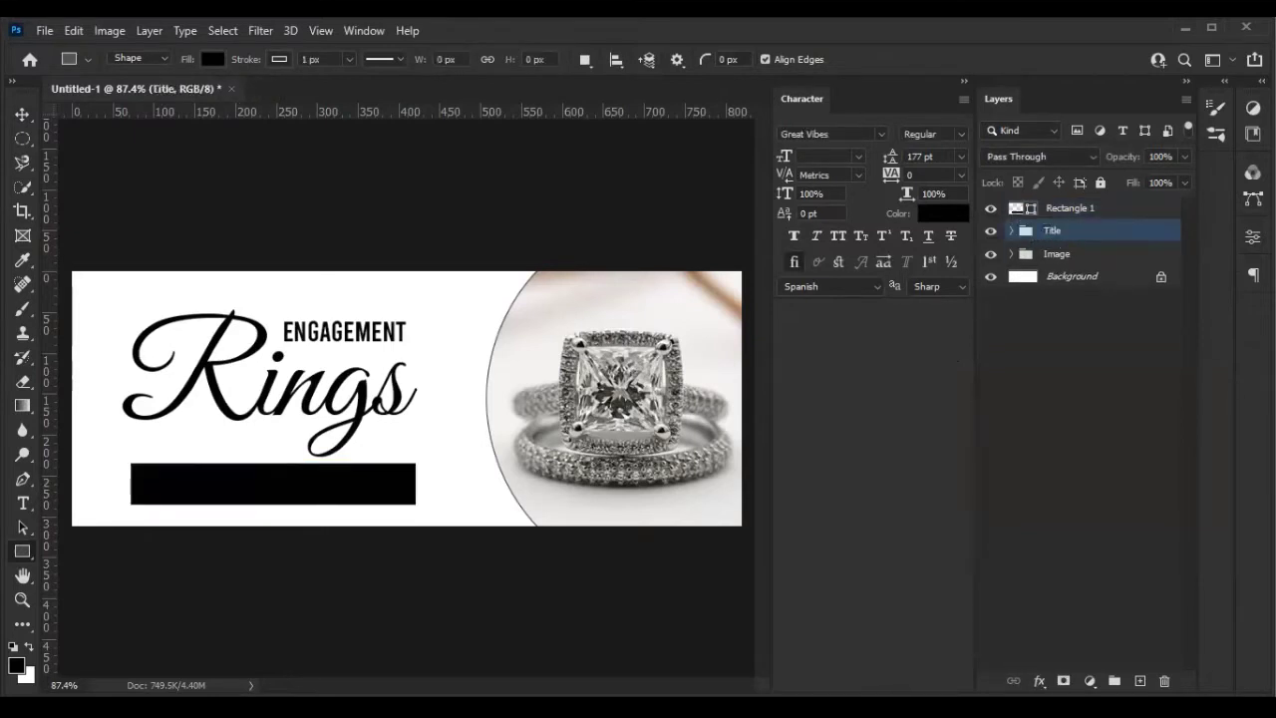
# Add 11 pt Bebas coupon text reading 'Coupon: LGA'
pyautogui.click(21, 510)
pyautogui.click(88, 443)
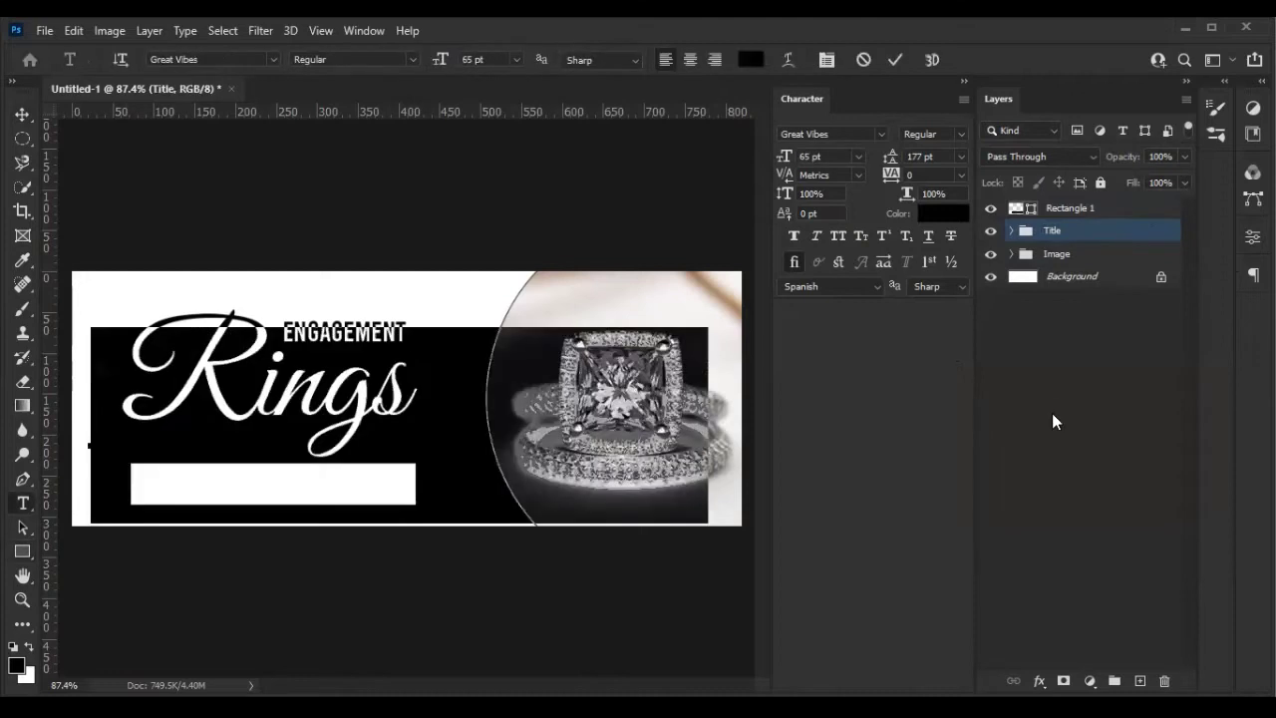
pyautogui.write('Daphne')
pyautogui.press('BackSpace')
pyautogui.press('BackSpace')
pyautogui.press('BackSpace')
pyautogui.press('BackSpace')
pyautogui.press('BackSpace')
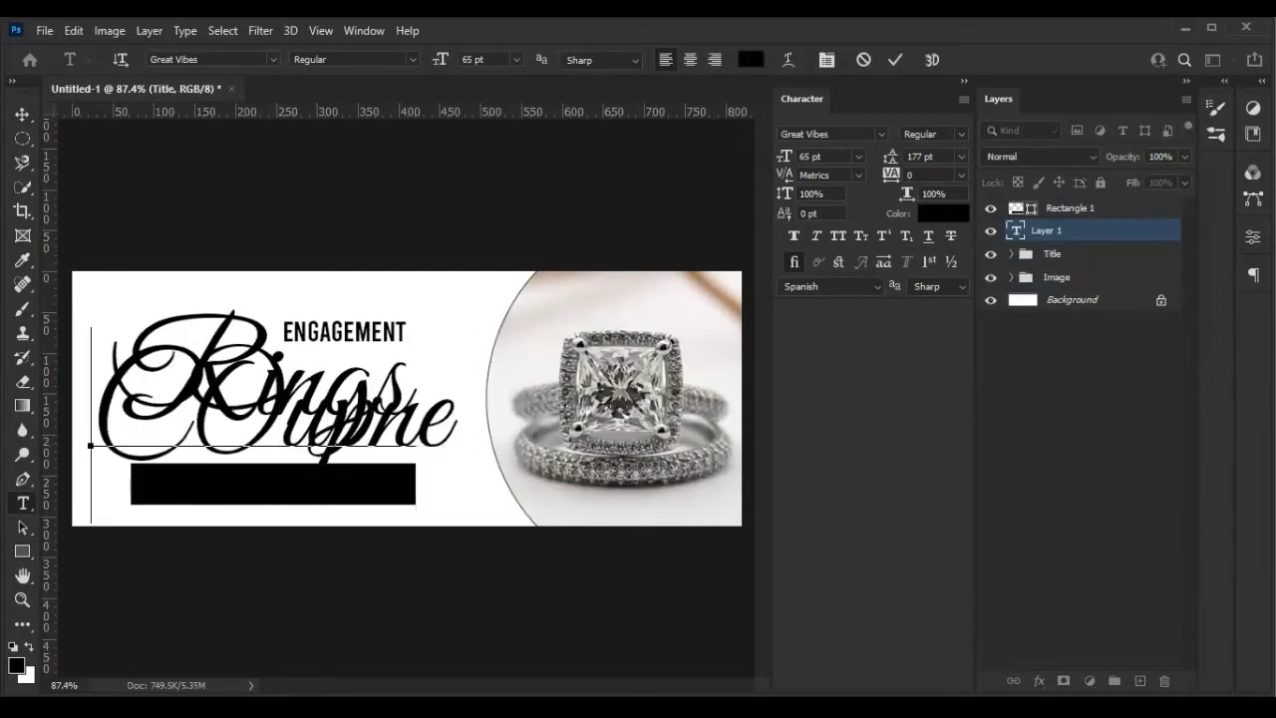
pyautogui.write('Coupon: ')
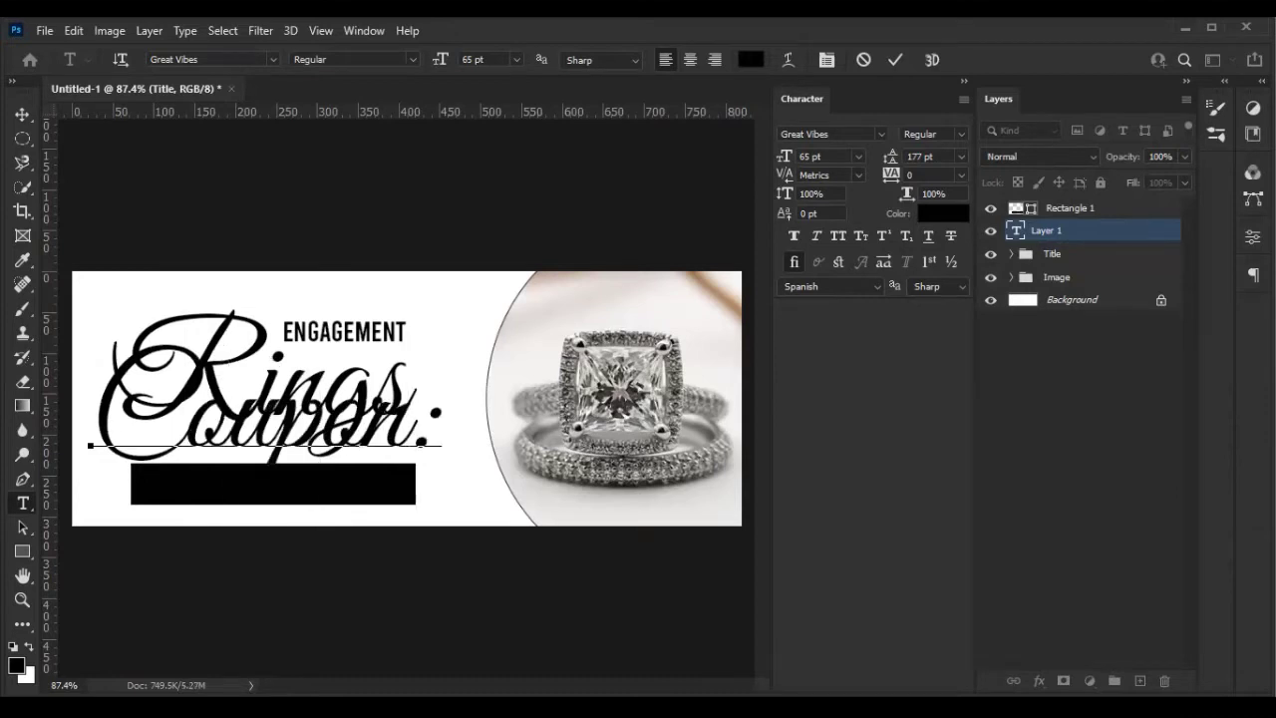
pyautogui.write('LGA')
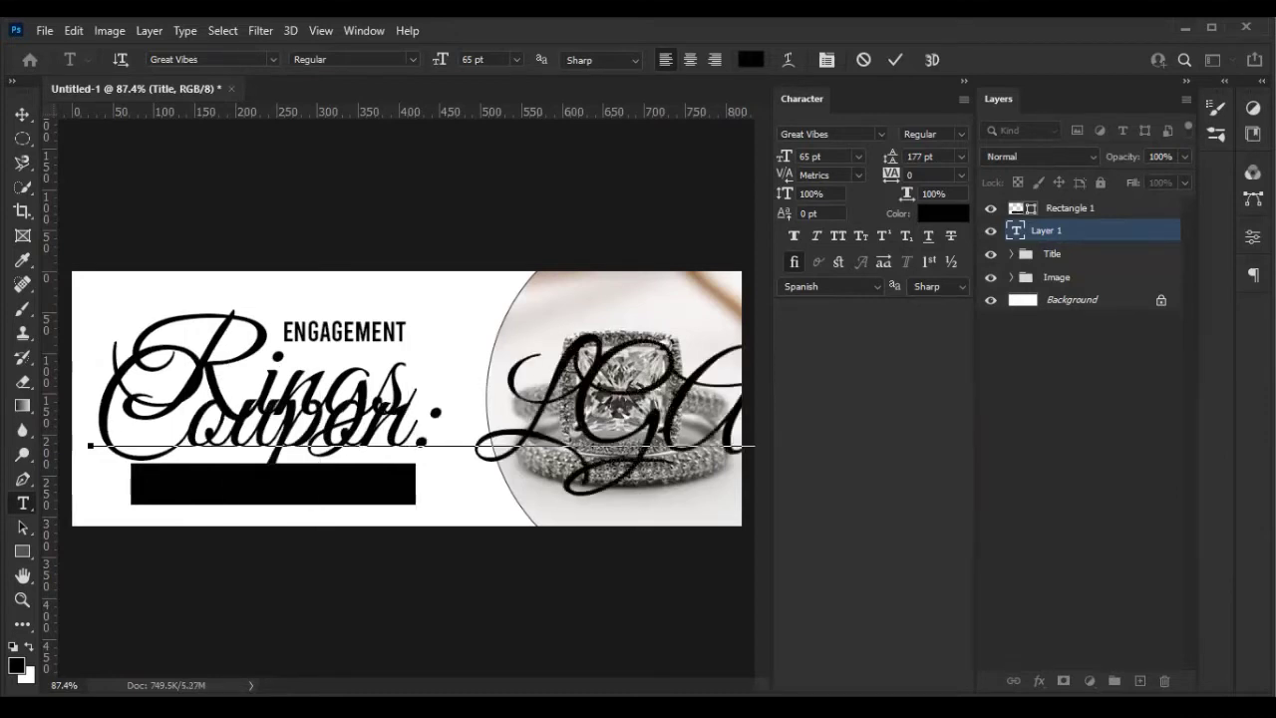
pyautogui.hotkey('ctrl', 'a')
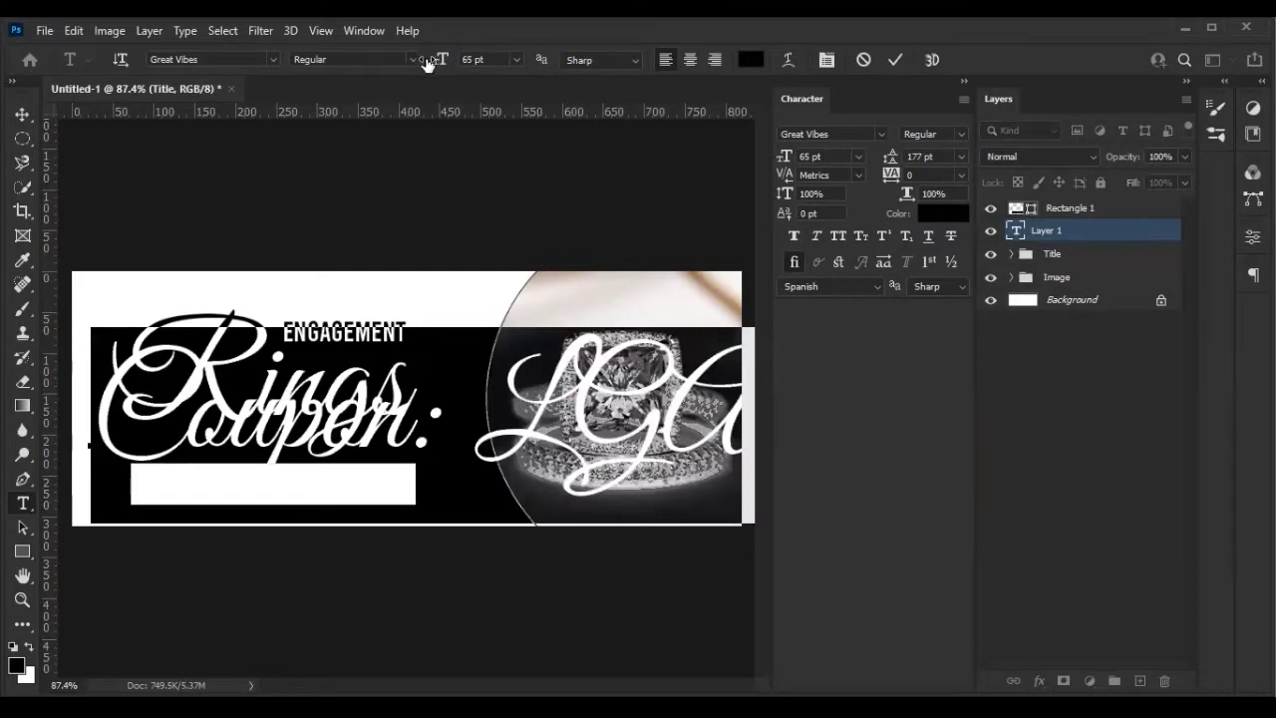
pyautogui.moveTo(440, 59); pyautogui.dragTo(328, 62)
pyautogui.click(214, 59)
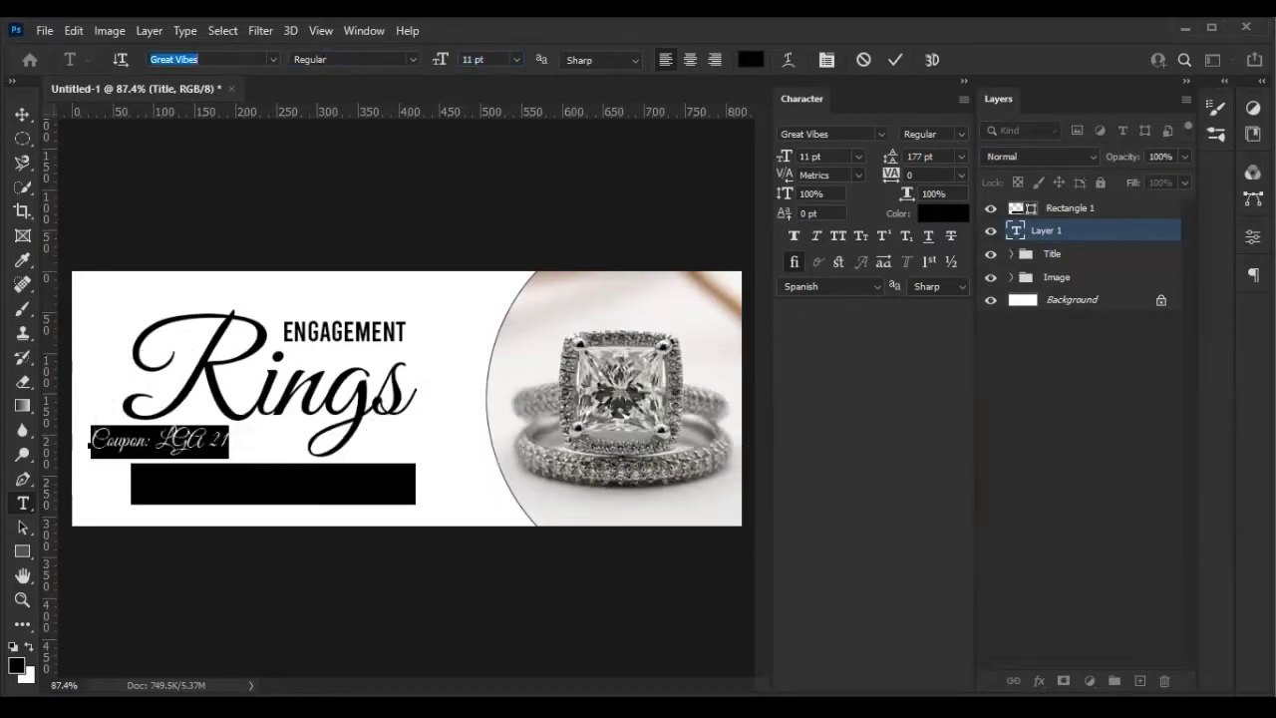
pyautogui.write('Bebas')
pyautogui.click(220, 443)
# Move the coupon text onto the black box and colour it white (ffffff)
pyautogui.moveTo(195, 508)
pyautogui.mouseDown()
pyautogui.moveTo(311, 569)
pyautogui.moveTo(321, 554)
pyautogui.mouseUp()
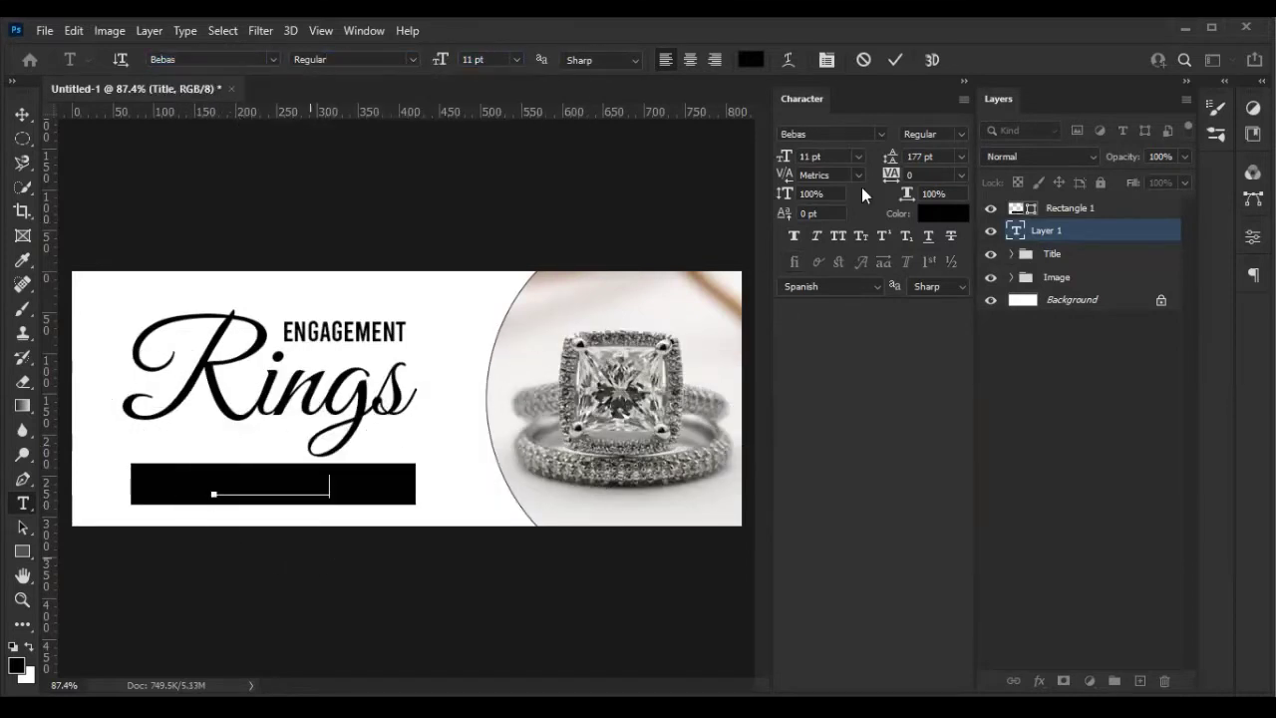
pyautogui.click(750, 60)
pyautogui.write('ffffff')
pyautogui.click(1206, 193)
pyautogui.click(894, 62)
pyautogui.click(1159, 368)
# Stack the text above the box, shrink the box around it, and centre them horizontally
pyautogui.moveTo(1037, 230); pyautogui.dragTo(1037, 207)
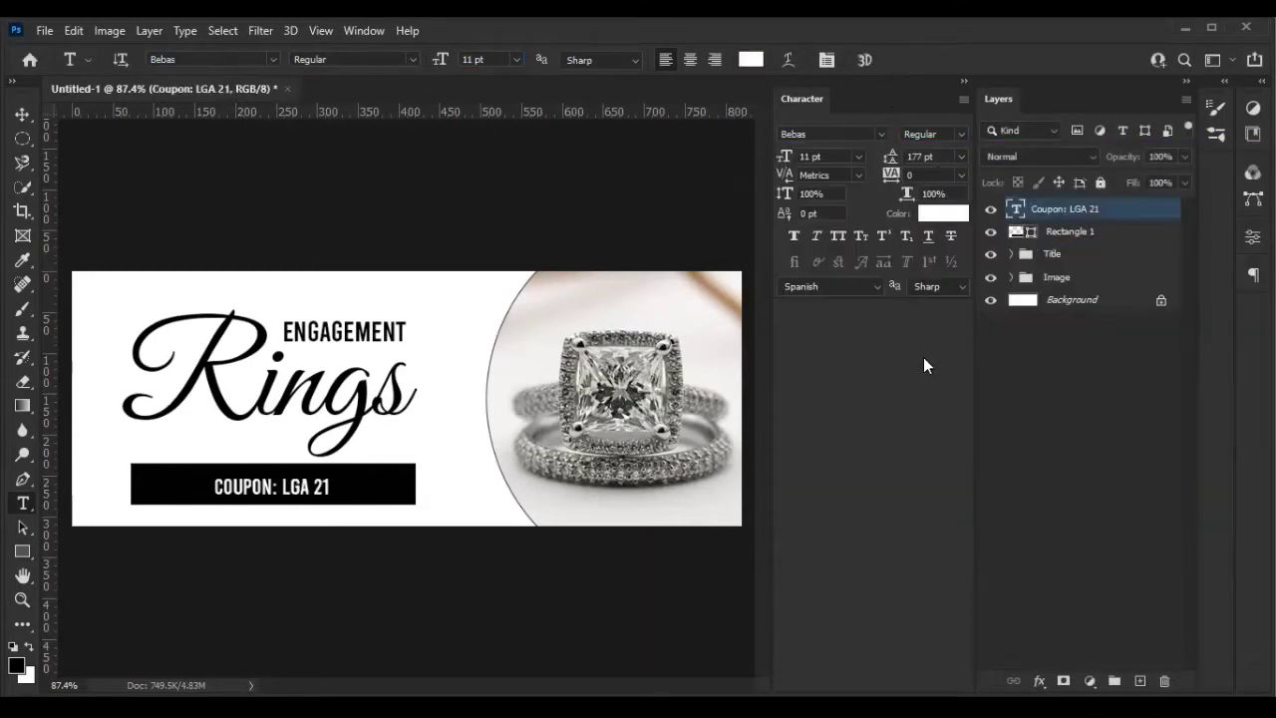
pyautogui.click(1041, 231)
pyautogui.hotkey('ctrl', 't')
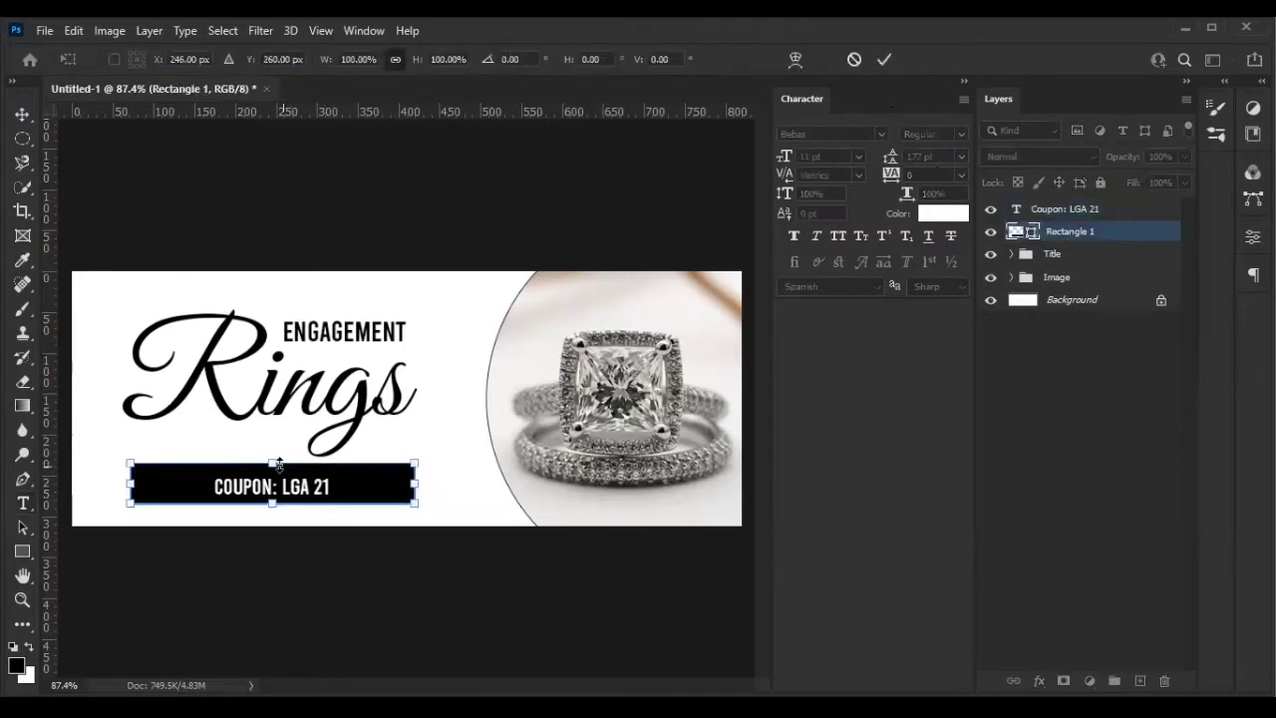
pyautogui.moveTo(130, 486); pyautogui.dragTo(204, 487)
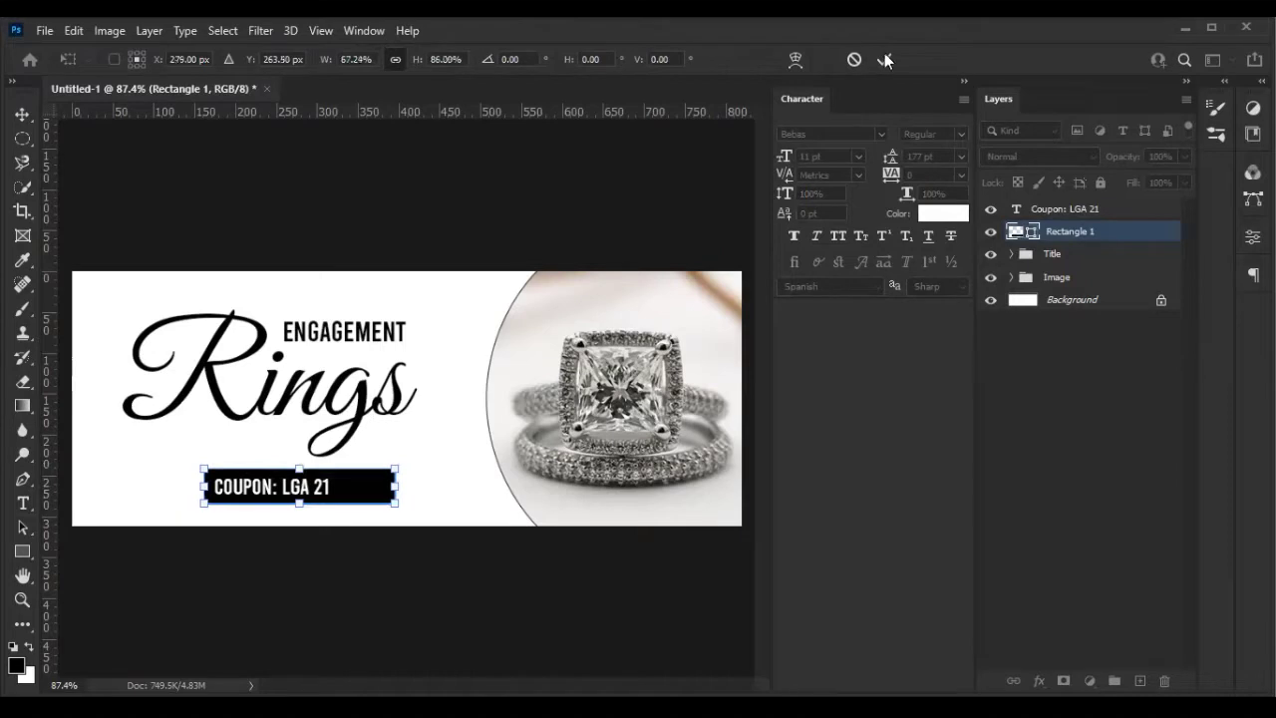
pyautogui.click(883, 59)
pyautogui.keyDown('ctrl'); pyautogui.click(1060, 209); pyautogui.keyUp('ctrl')
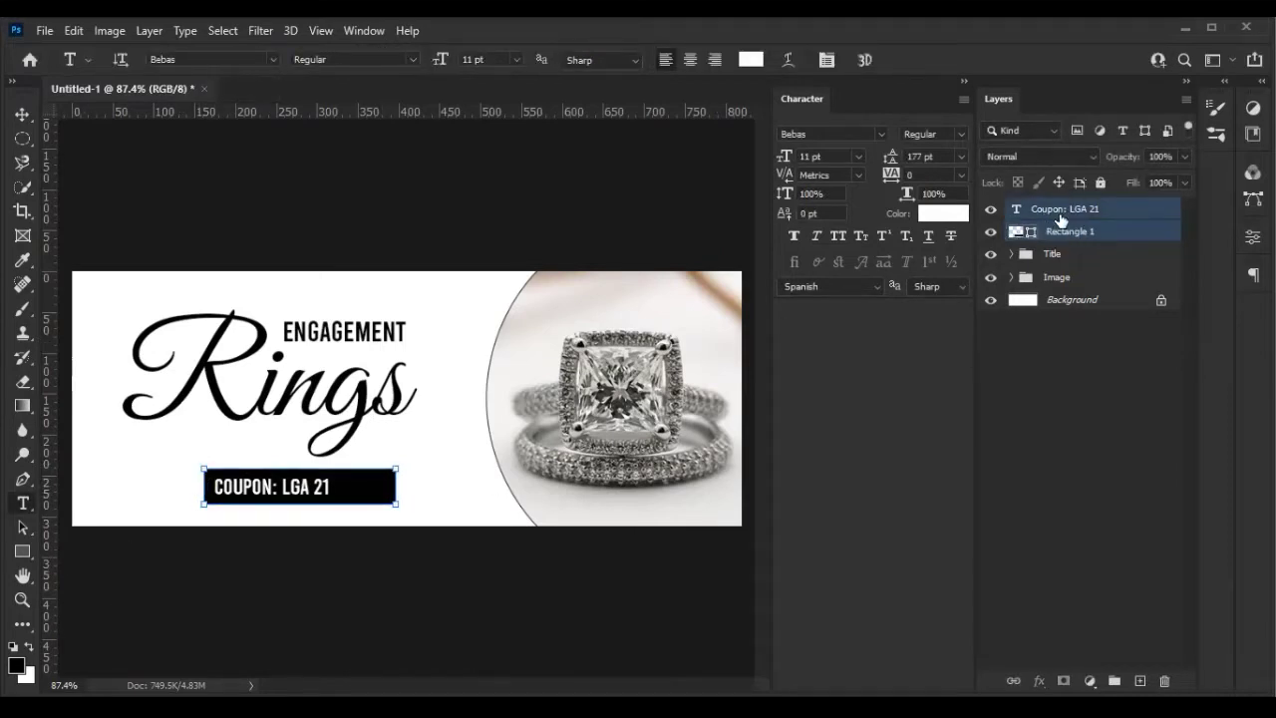
pyautogui.click(21, 112)
pyautogui.click(430, 60)
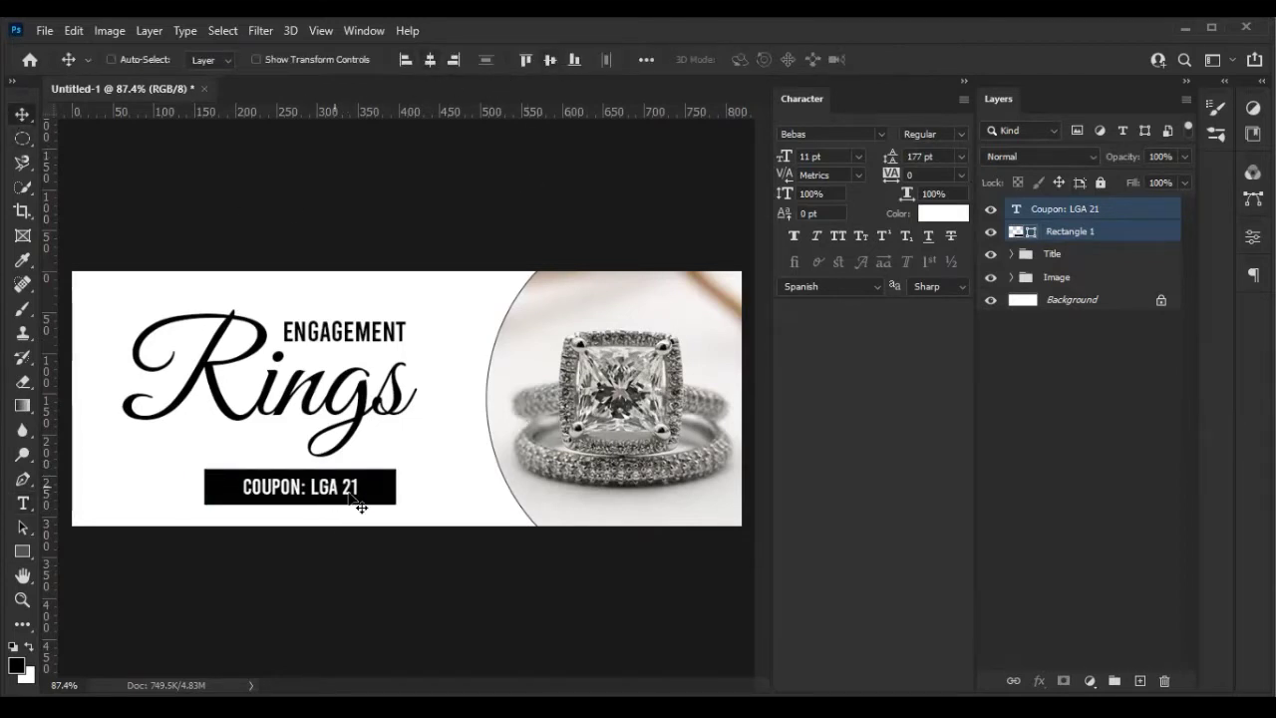
pyautogui.click(1055, 259)
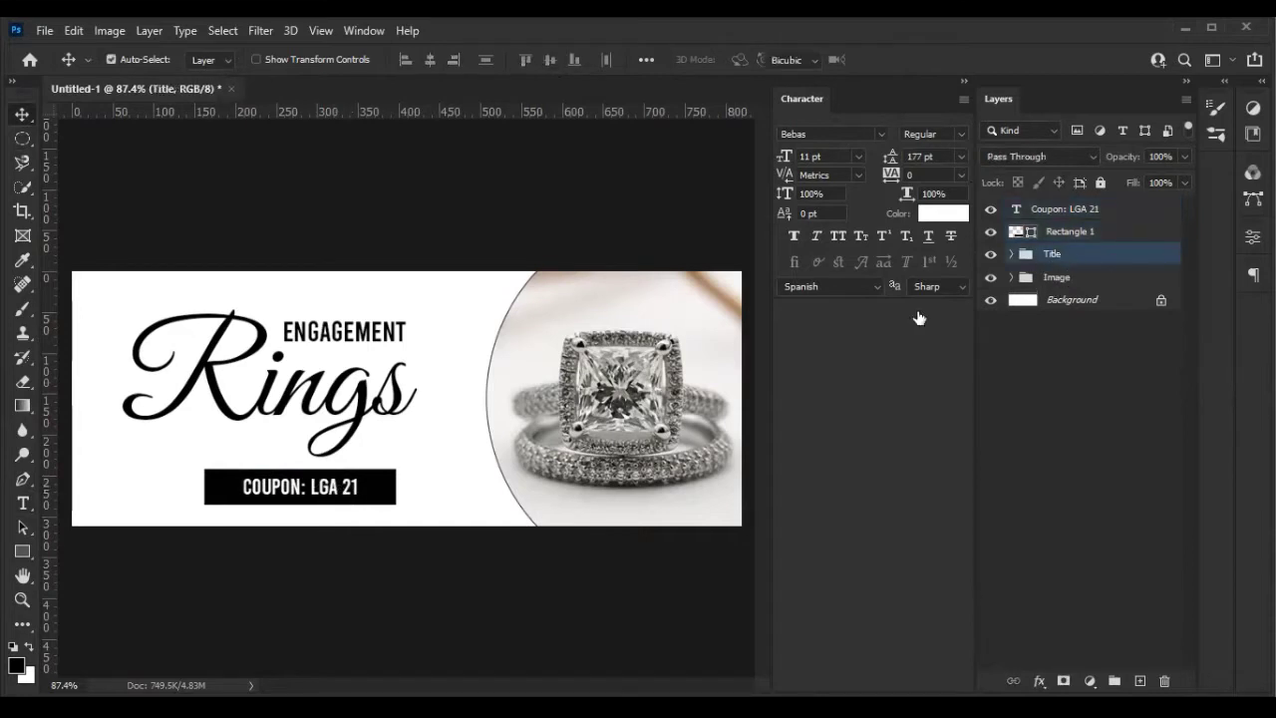
# Scale the Engagement Rings title to about 70% and shift it to the right
pyautogui.hotkey('ctrl', 't')
pyautogui.moveTo(394, 449); pyautogui.dragTo(317, 413)
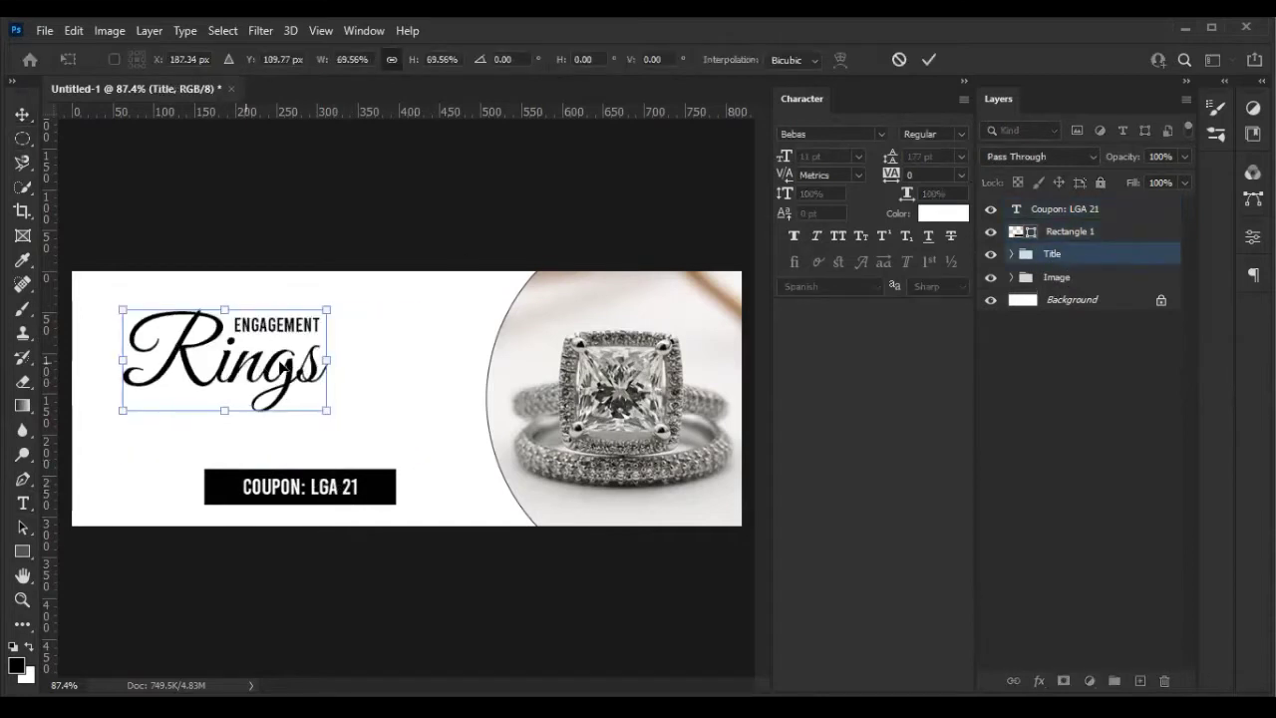
pyautogui.moveTo(248, 369); pyautogui.dragTo(282, 368)
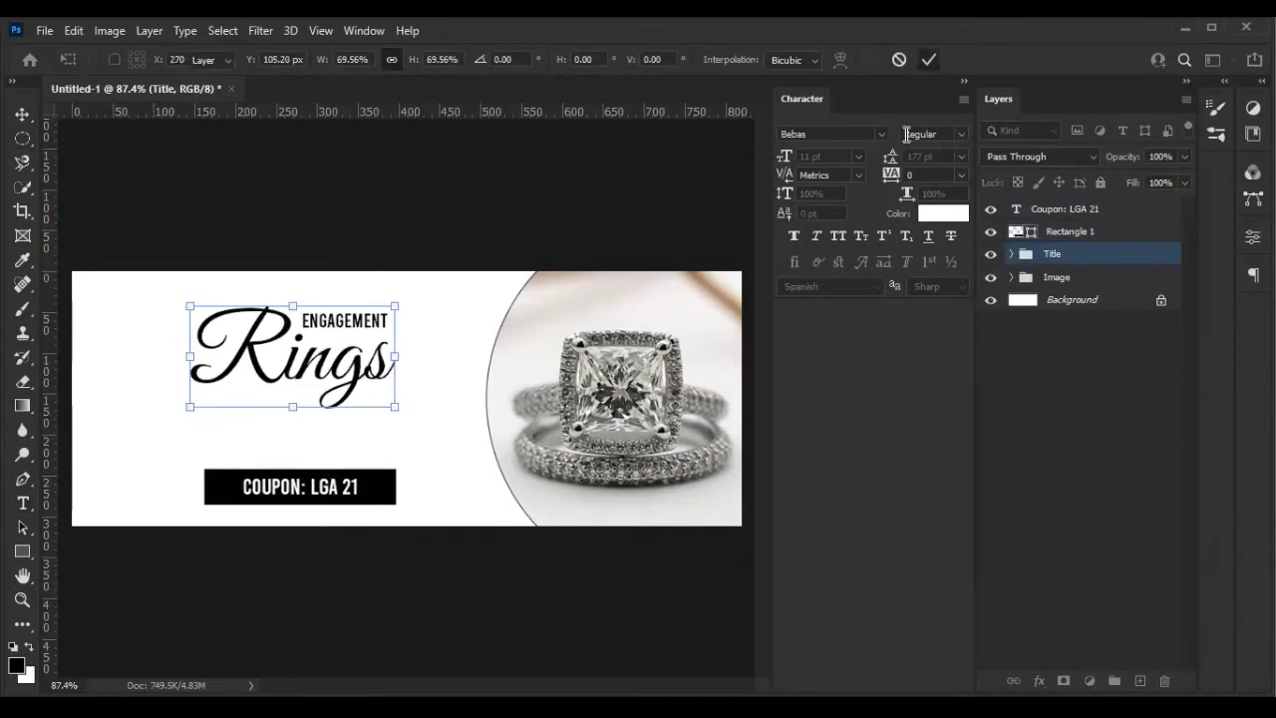
pyautogui.click(928, 60)
# Add a new tagline text layer to the left of the coupon box
pyautogui.click(22, 503)
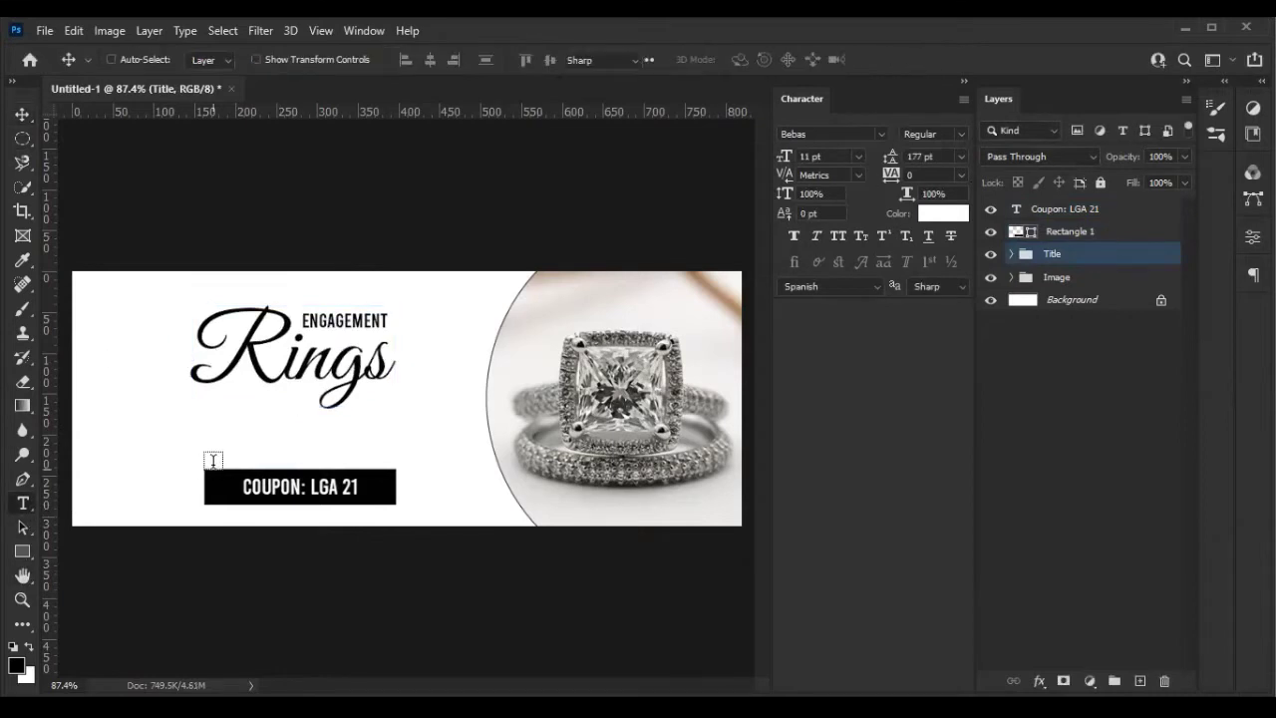
pyautogui.click(135, 438)
pyautogui.write('____________________')
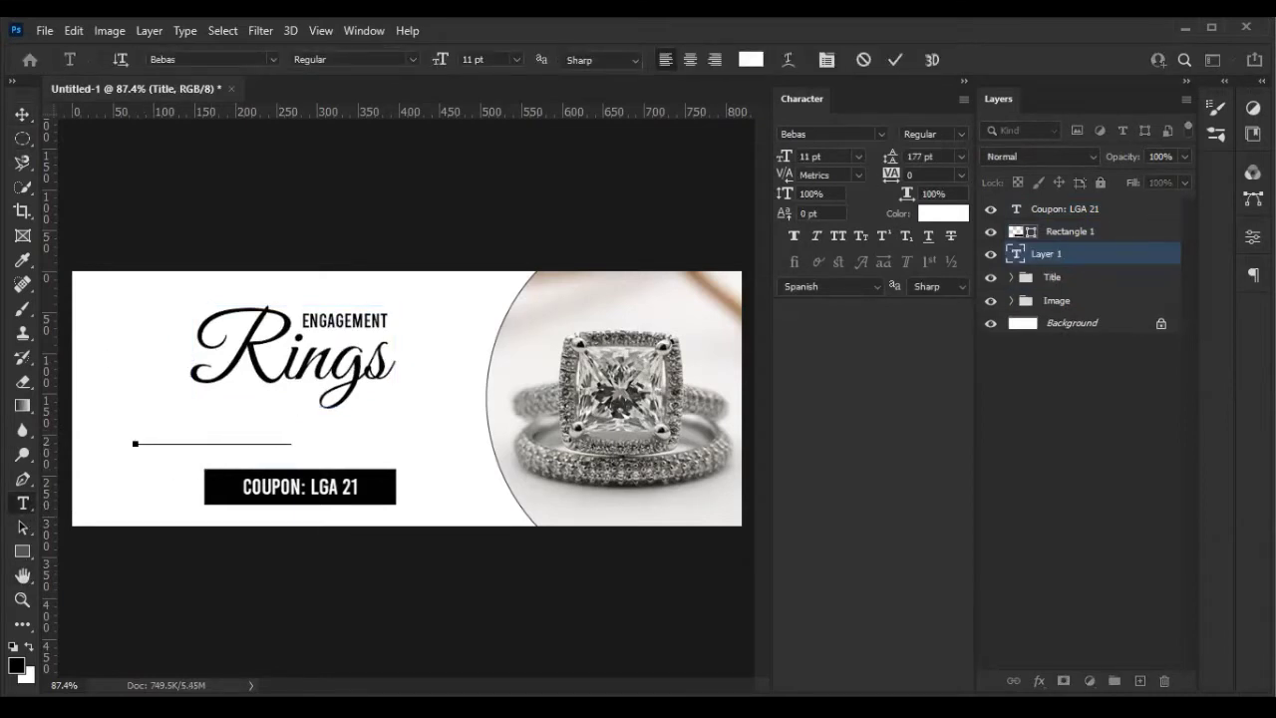
pyautogui.hotkey('ctrl', 'Return')
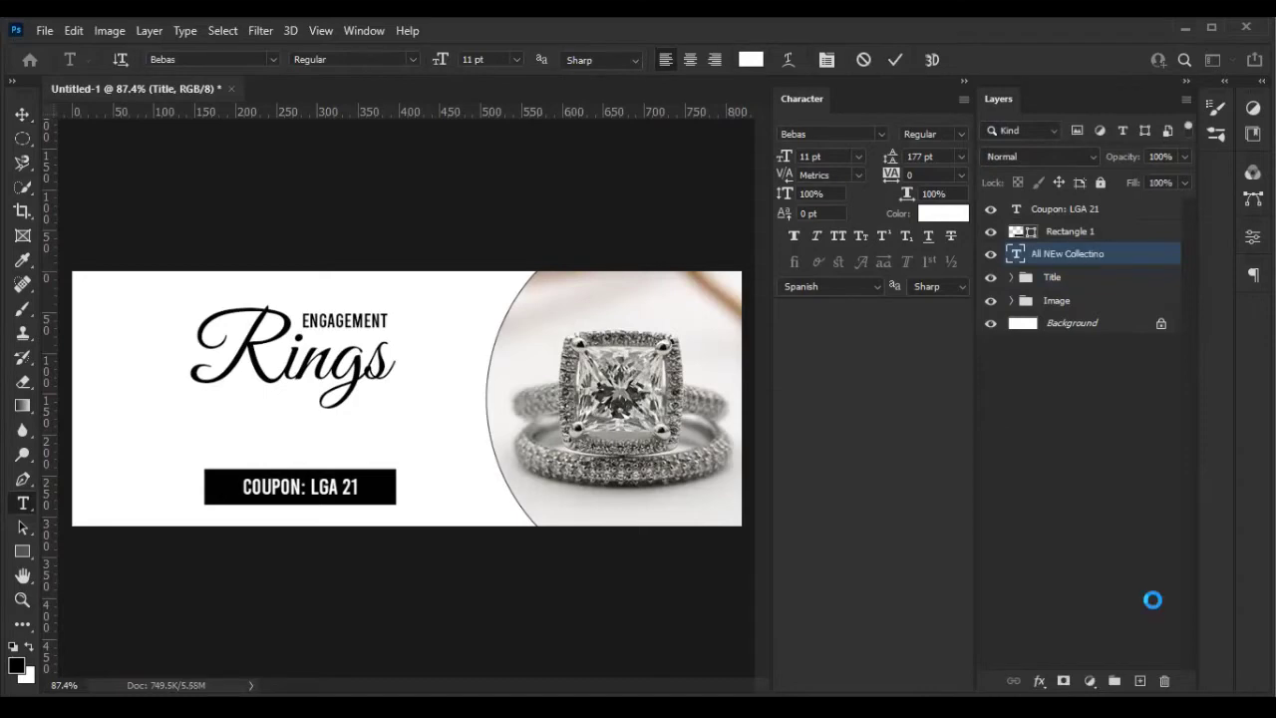
pyautogui.press('Escape')
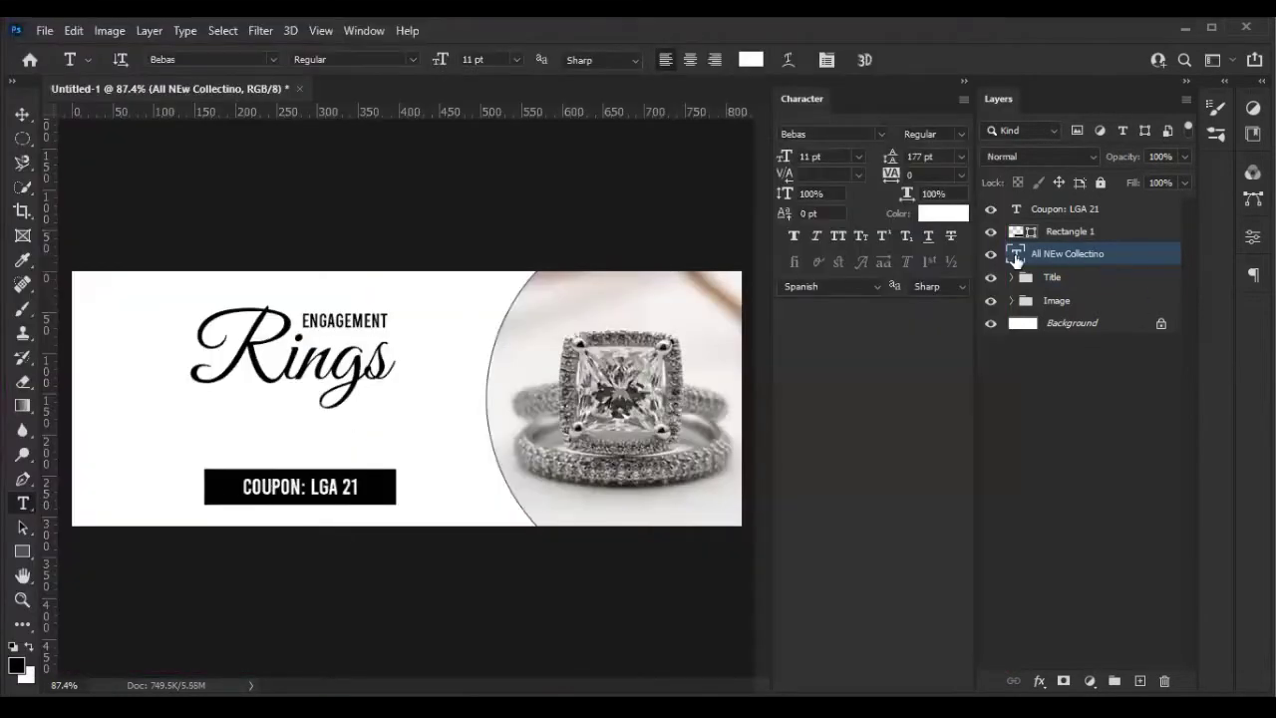
# Make the tagline text black and centre it above the coupon box
pyautogui.doubleClick(214, 443)
pyautogui.click(751, 60)
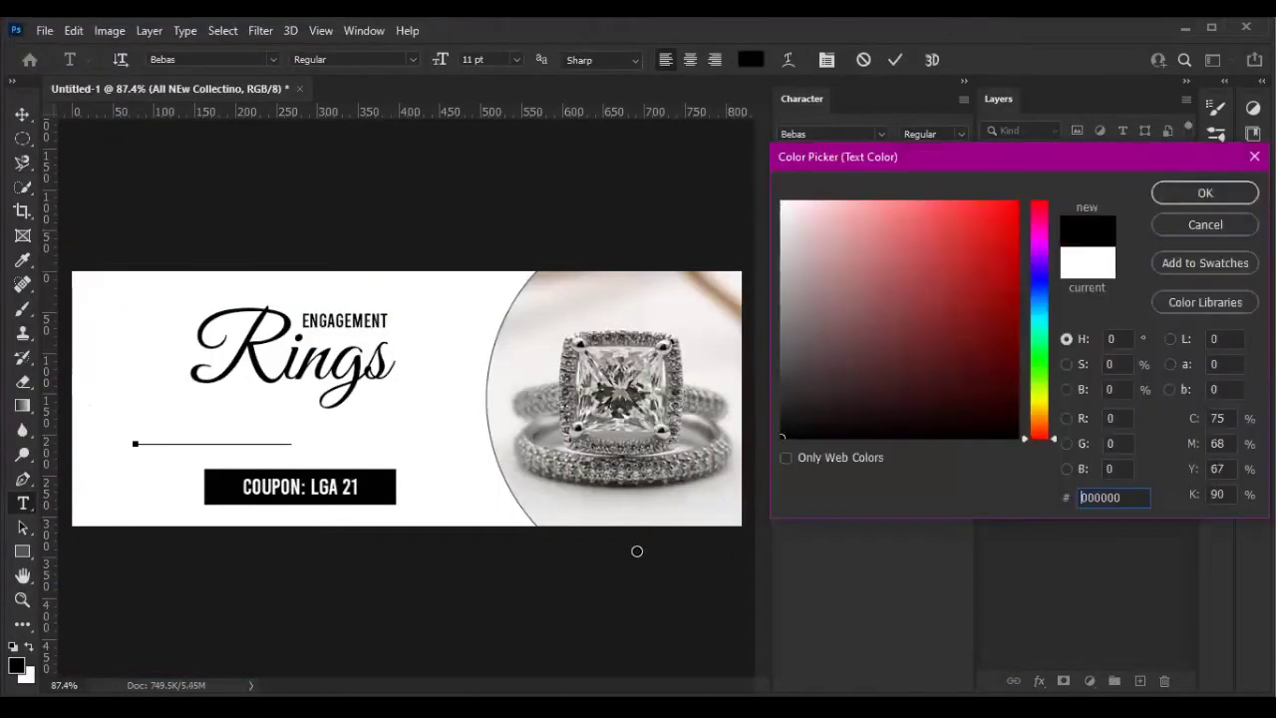
pyautogui.click(1205, 192)
pyautogui.write('ON')
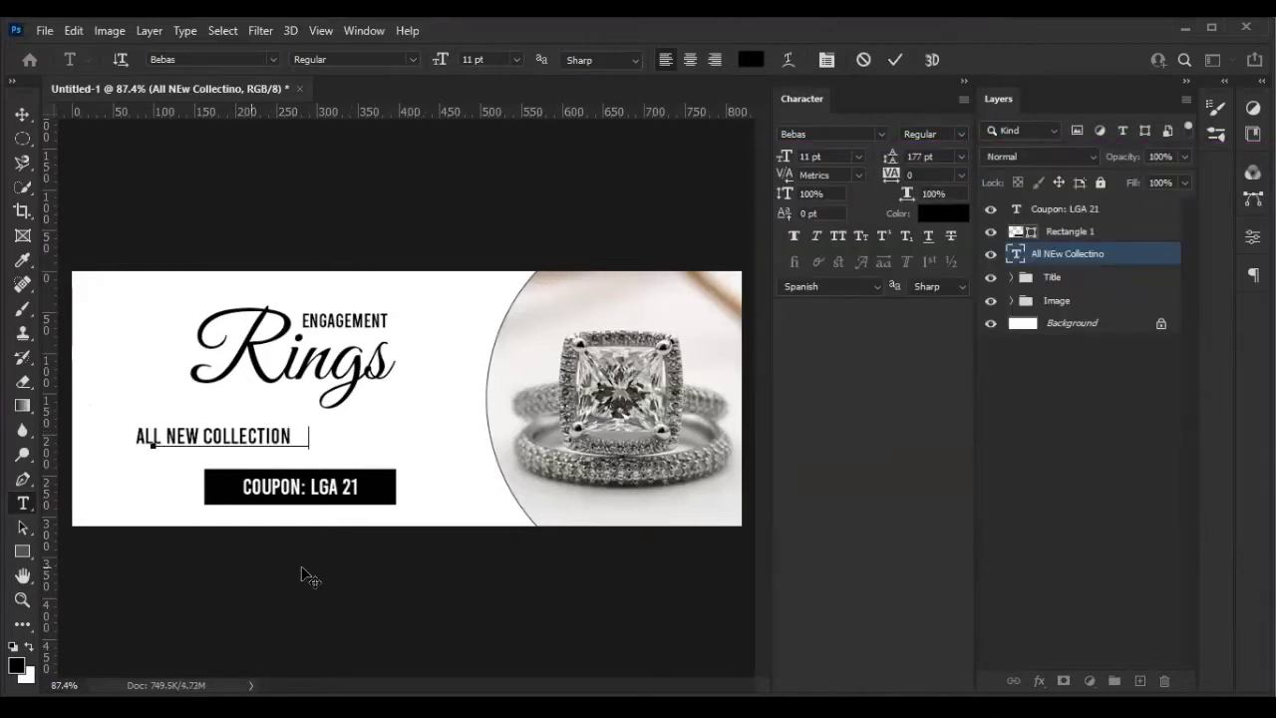
pyautogui.moveTo(291, 576); pyautogui.dragTo(334, 581)
# Set the tagline in Quicksand and fix the case so it reads 'All New Collection'
pyautogui.click(273, 59)
pyautogui.click(282, 171)
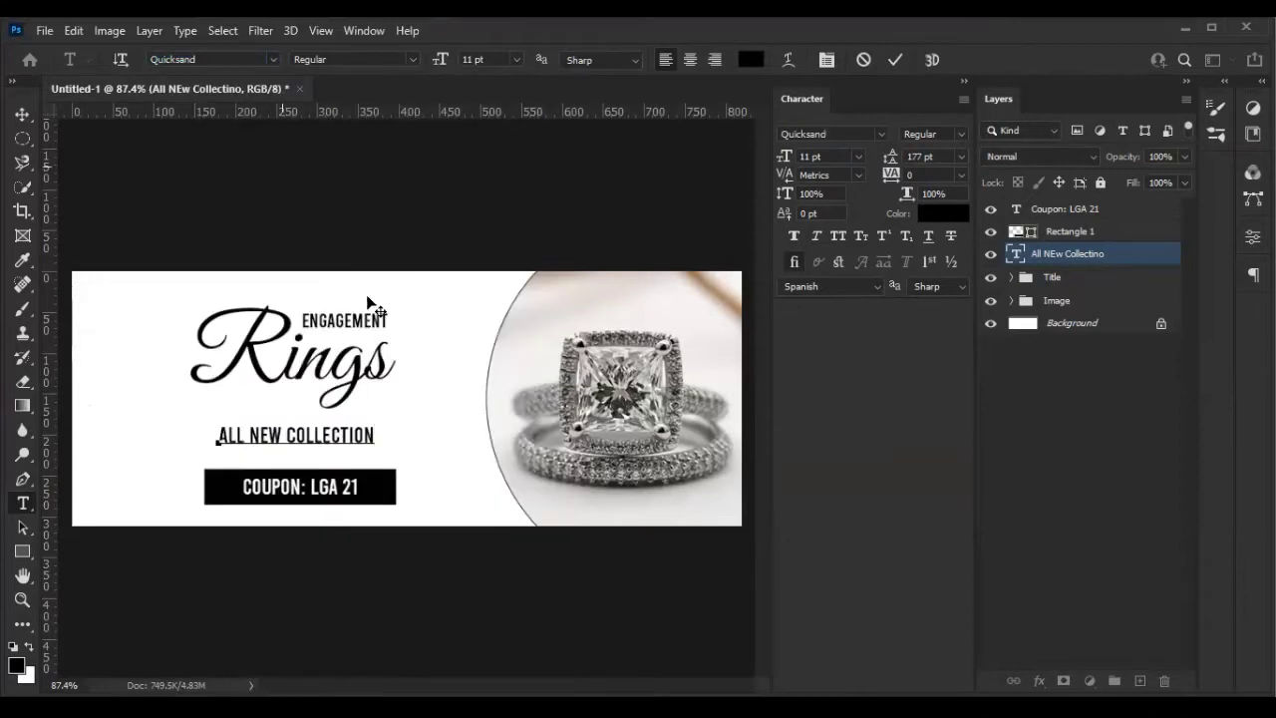
pyautogui.hotkey('ctrl', 'a')
pyautogui.click(269, 60)
pyautogui.click(274, 59)
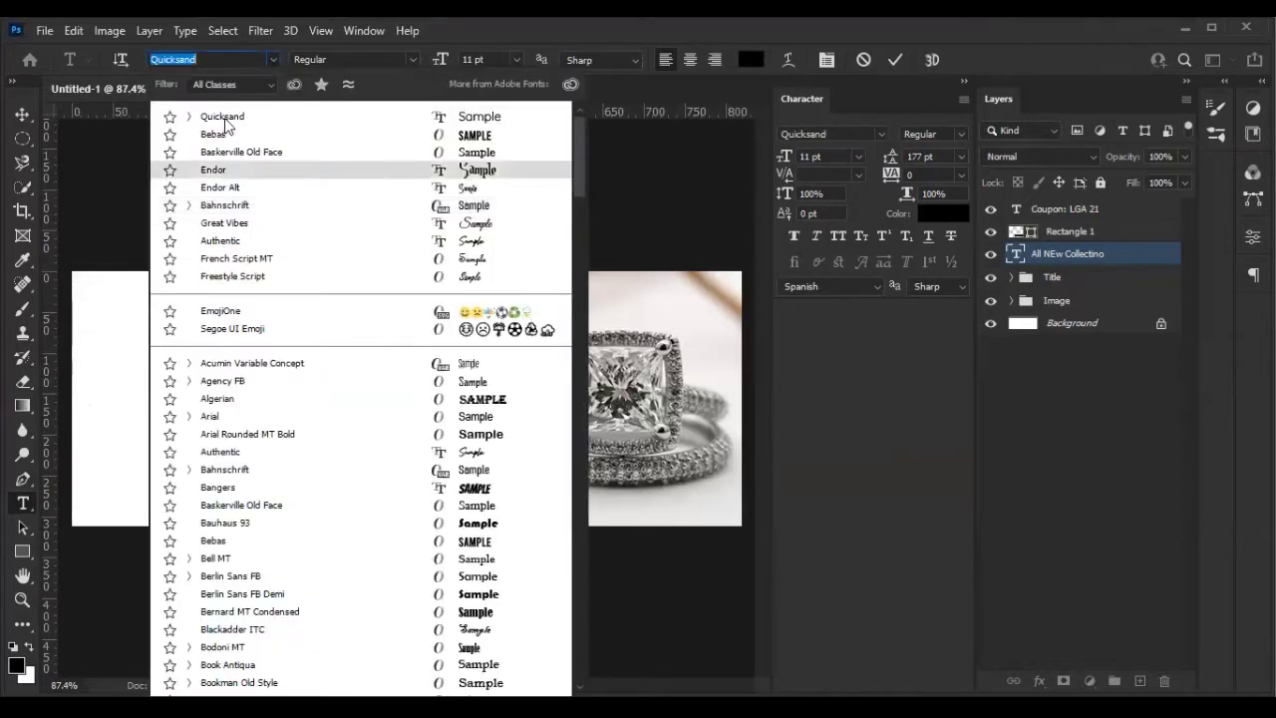
pyautogui.click(282, 170)
pyautogui.moveTo(278, 434); pyautogui.dragTo(267, 434)
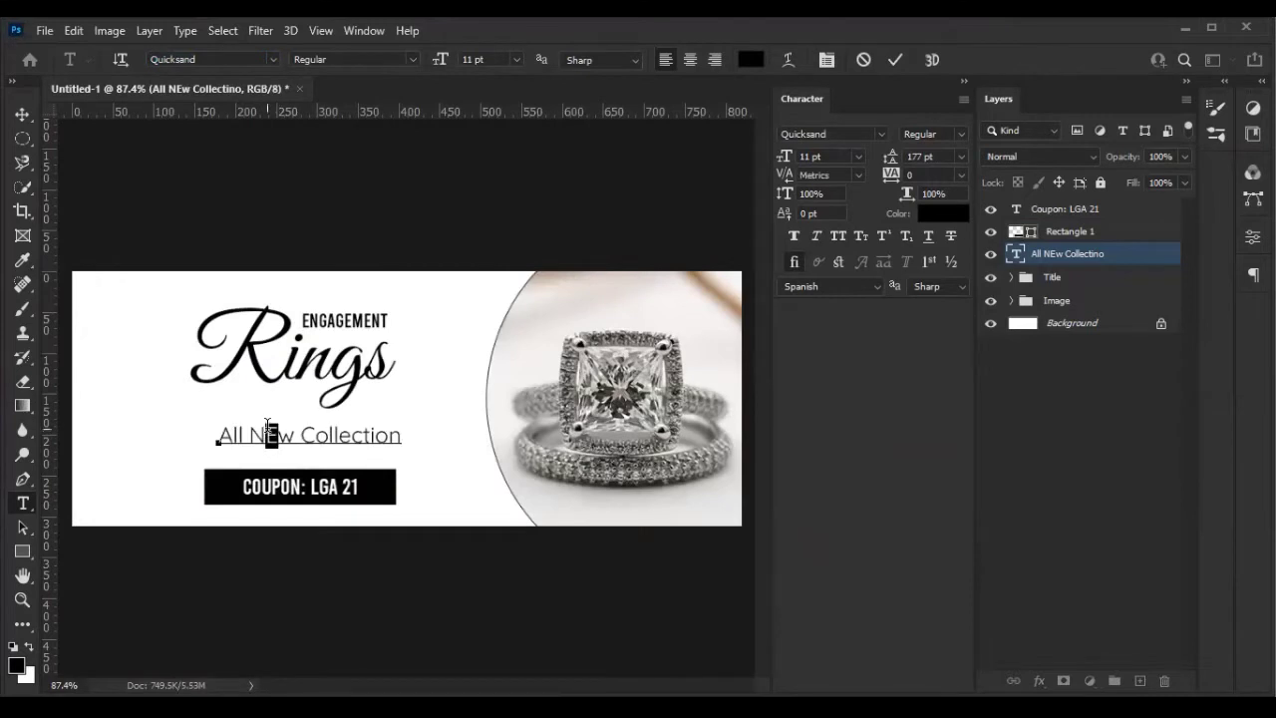
pyautogui.write('e')
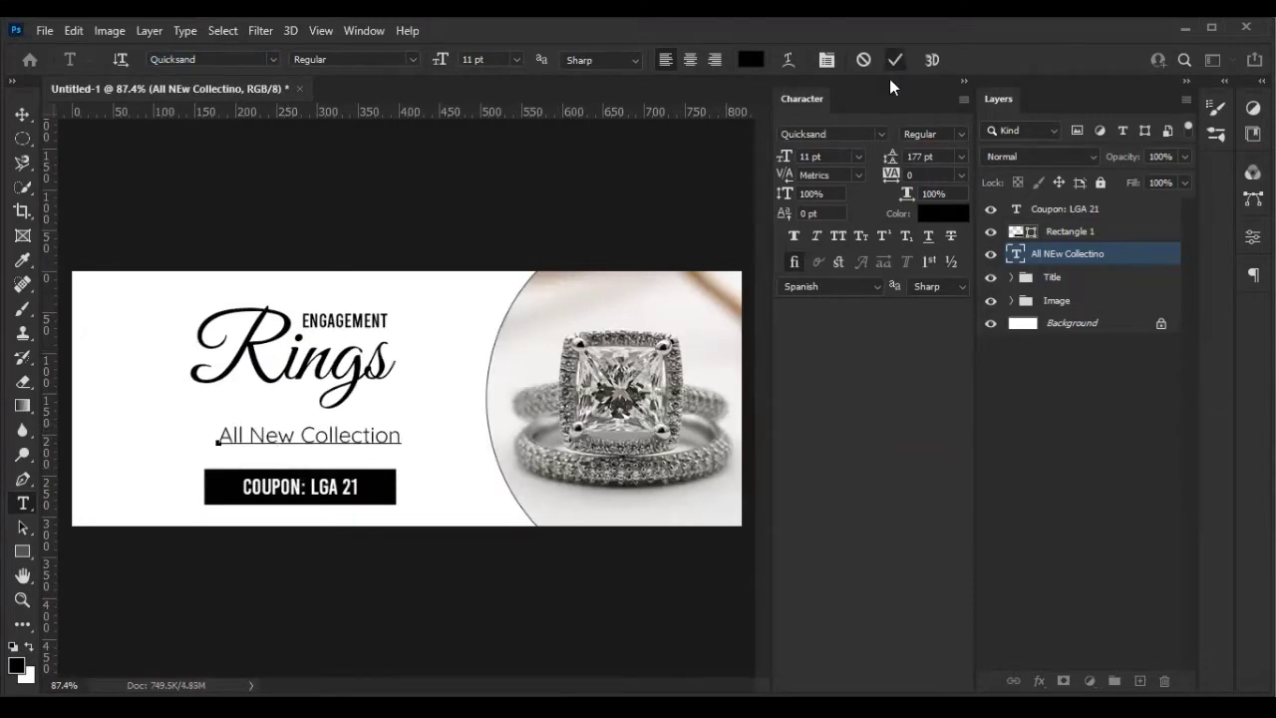
pyautogui.click(894, 62)
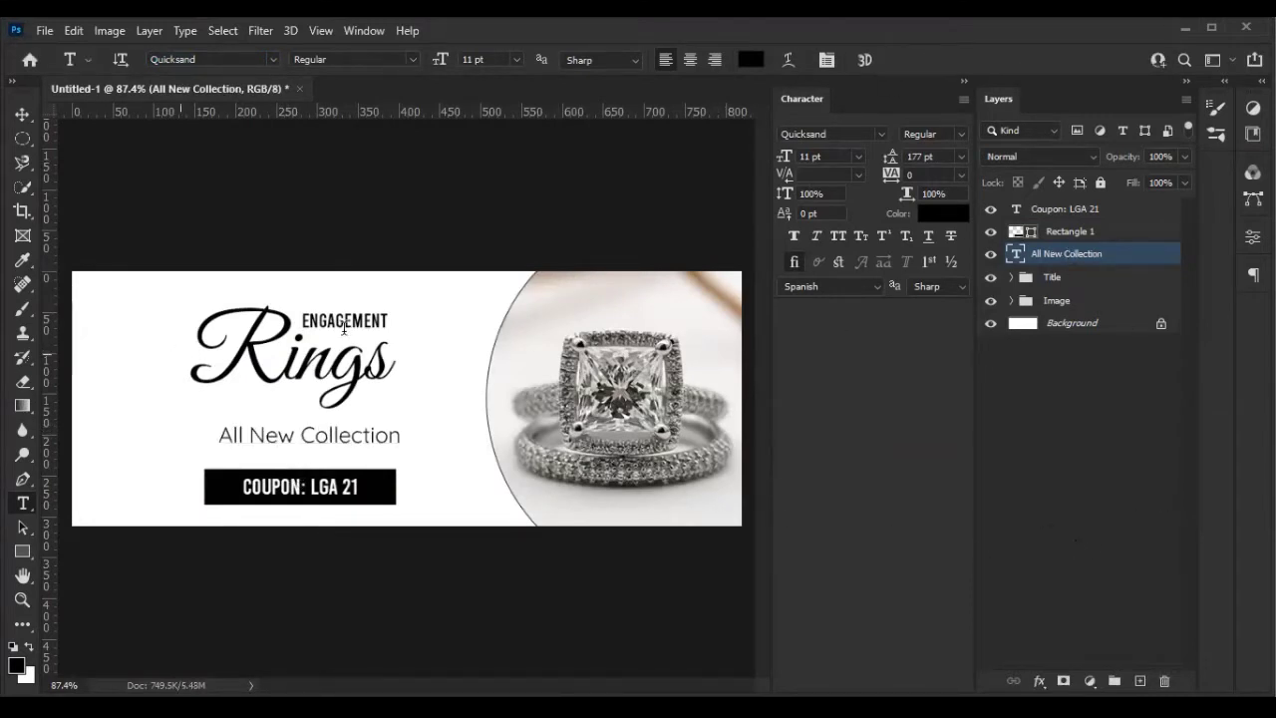
# Group the coupon text and box layers into a group named Coupon
pyautogui.click(1063, 208)
pyautogui.keyDown('shift'); pyautogui.click(1069, 231); pyautogui.keyUp('shift')
pyautogui.hotkey('ctrl', 'g')
pyautogui.doubleClick(1062, 208)
pyautogui.write('Coupon')
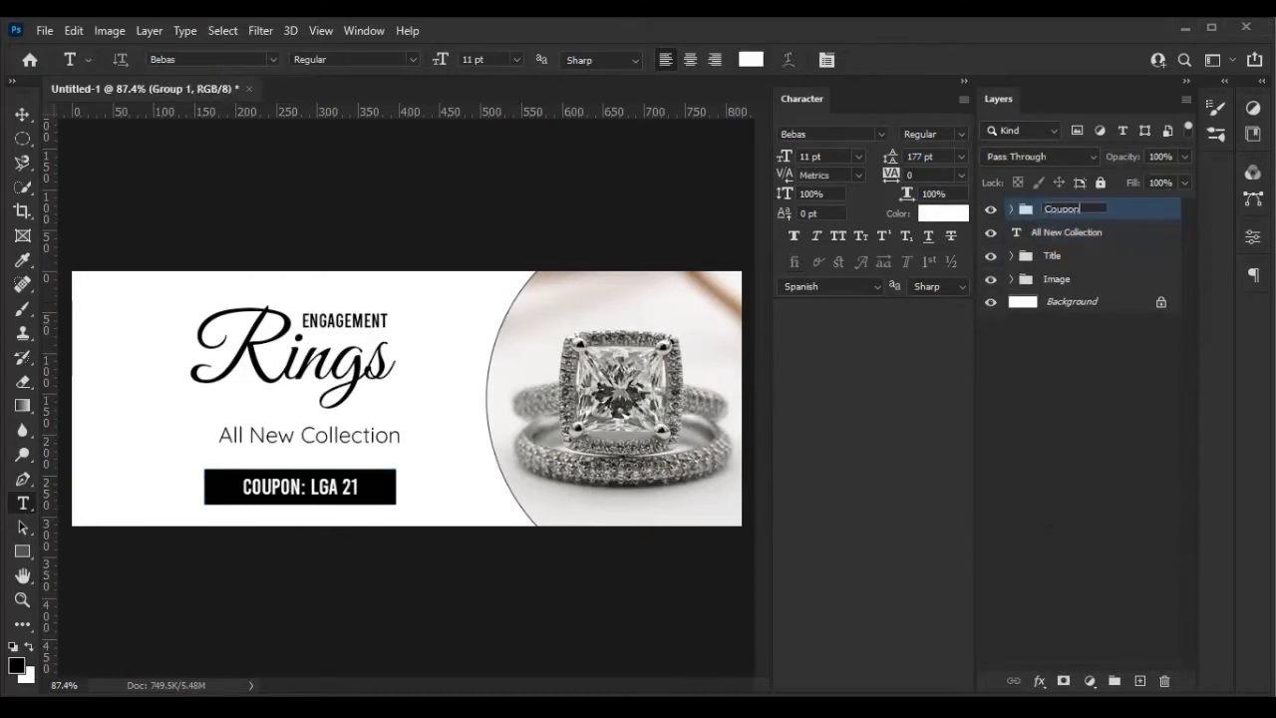
pyautogui.press('Return')
# Align the All New Collection layer, Coupon group and Title group by horizontal centres
pyautogui.click(1058, 236)
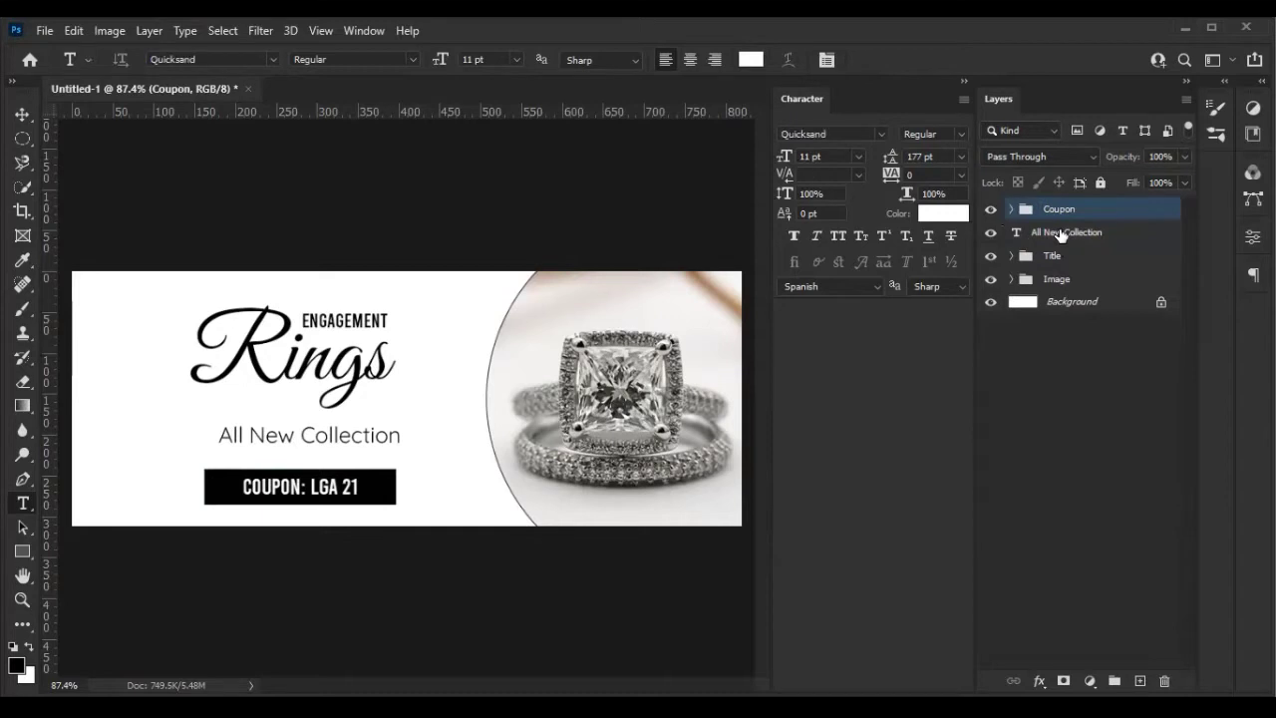
pyautogui.keyDown('ctrl'); pyautogui.click(1087, 216); pyautogui.keyUp('ctrl')
pyautogui.keyDown('ctrl'); pyautogui.click(1070, 261); pyautogui.keyUp('ctrl')
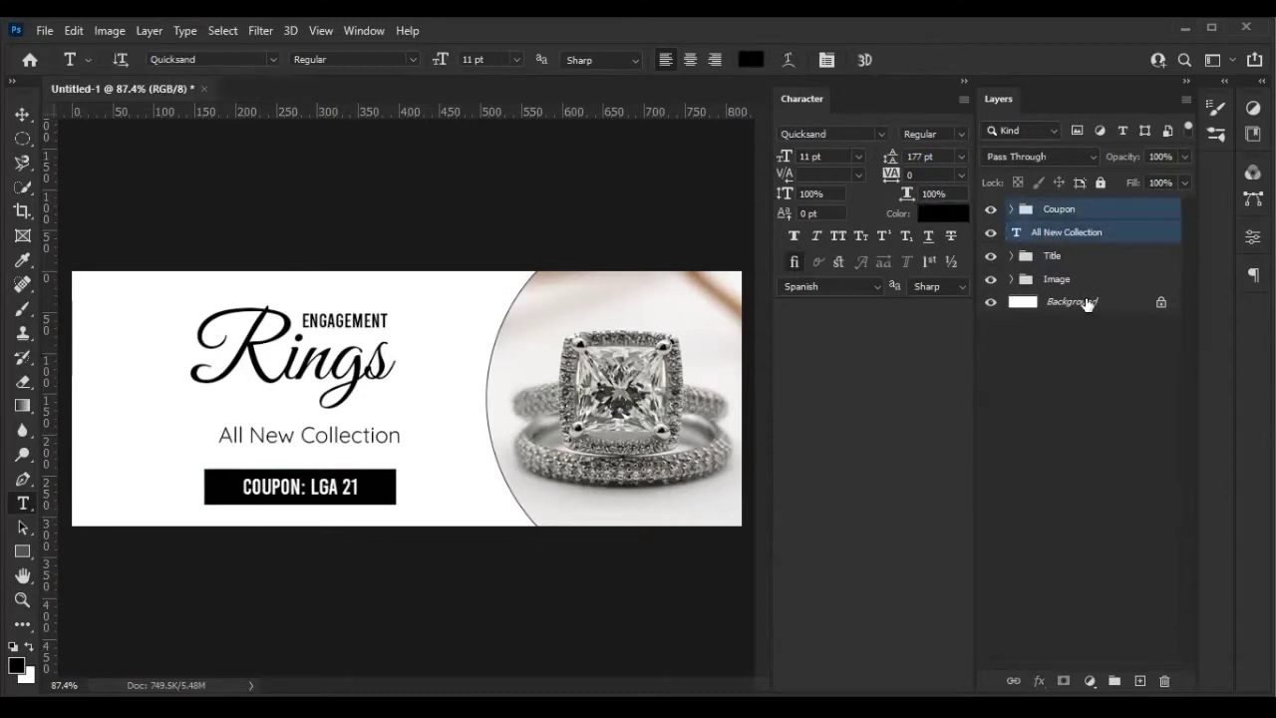
pyautogui.press('v')
pyautogui.click(428, 61)
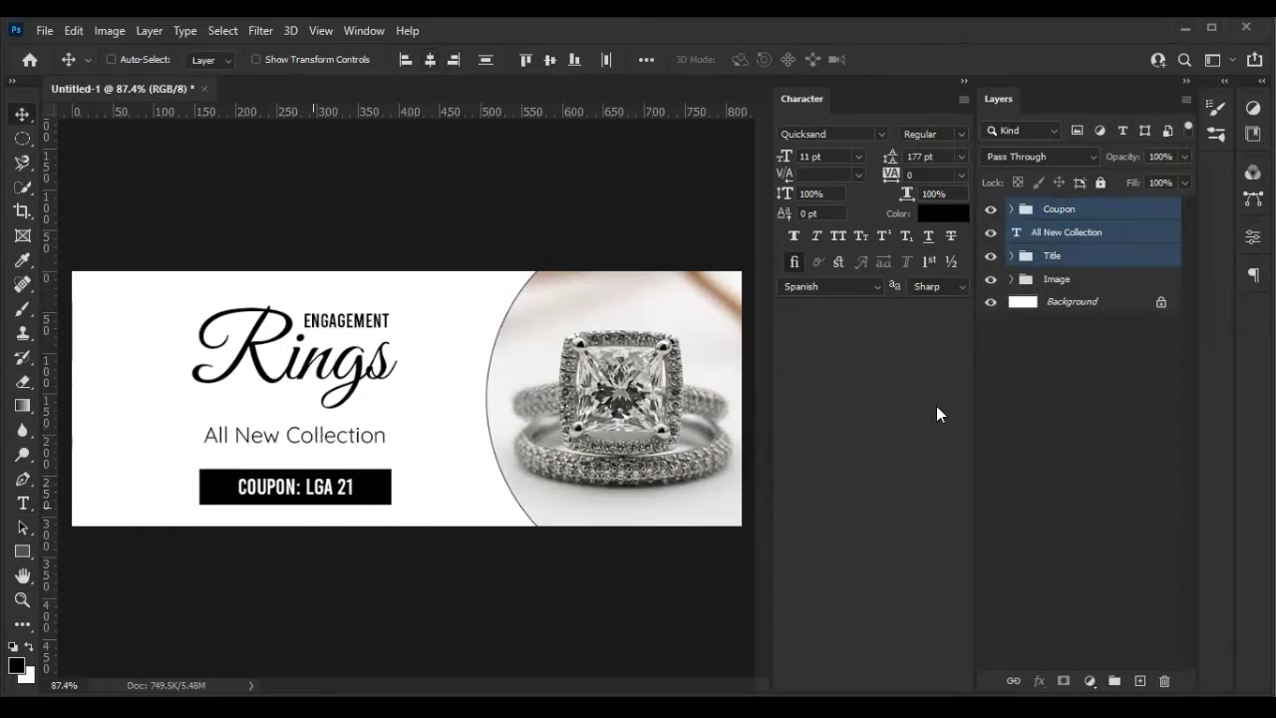
pyautogui.click(424, 423)
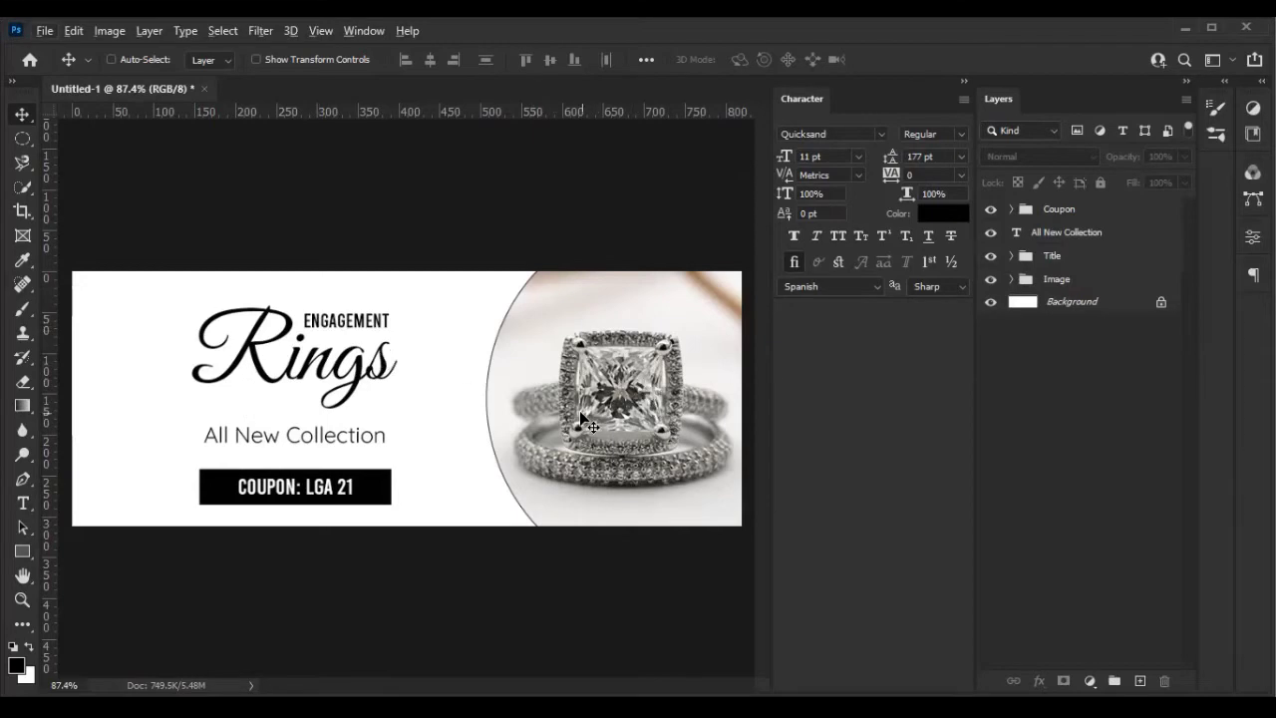
# Zoom in on the diamond and select the ring 2 photo layer
pyautogui.scroll(5, 646, 403)
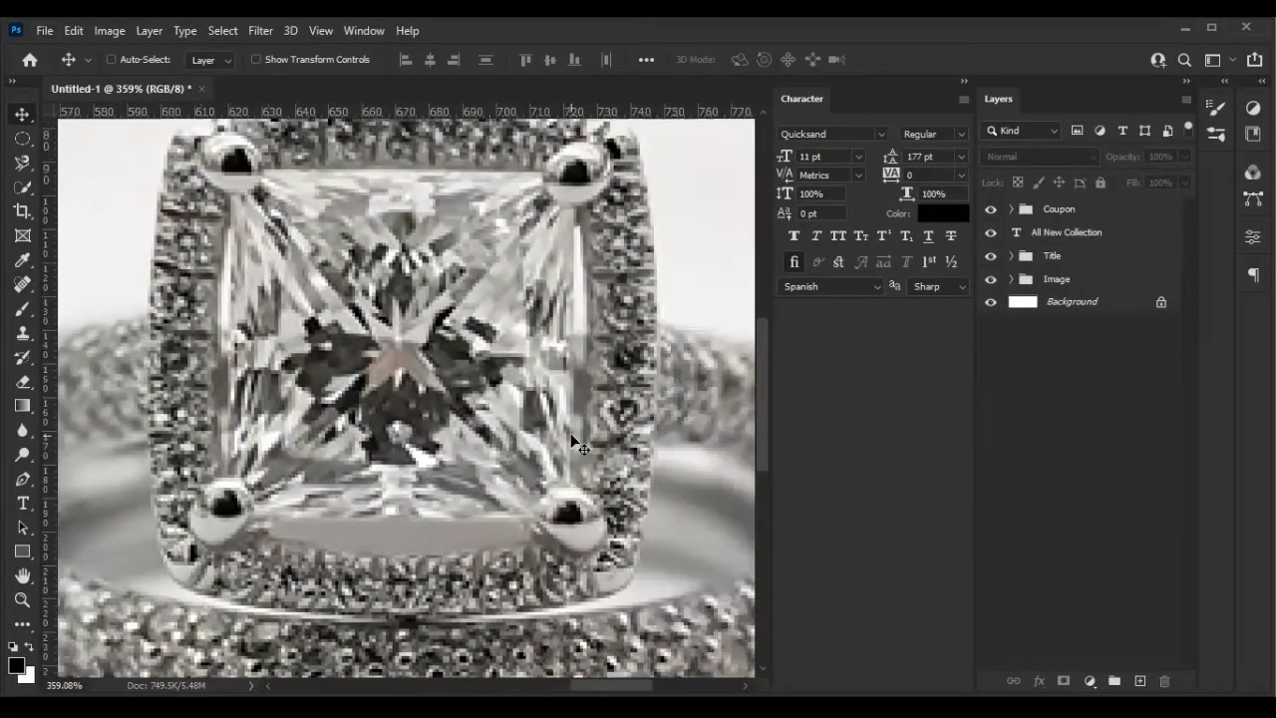
pyautogui.moveTo(687, 403); pyautogui.dragTo(220, 168)
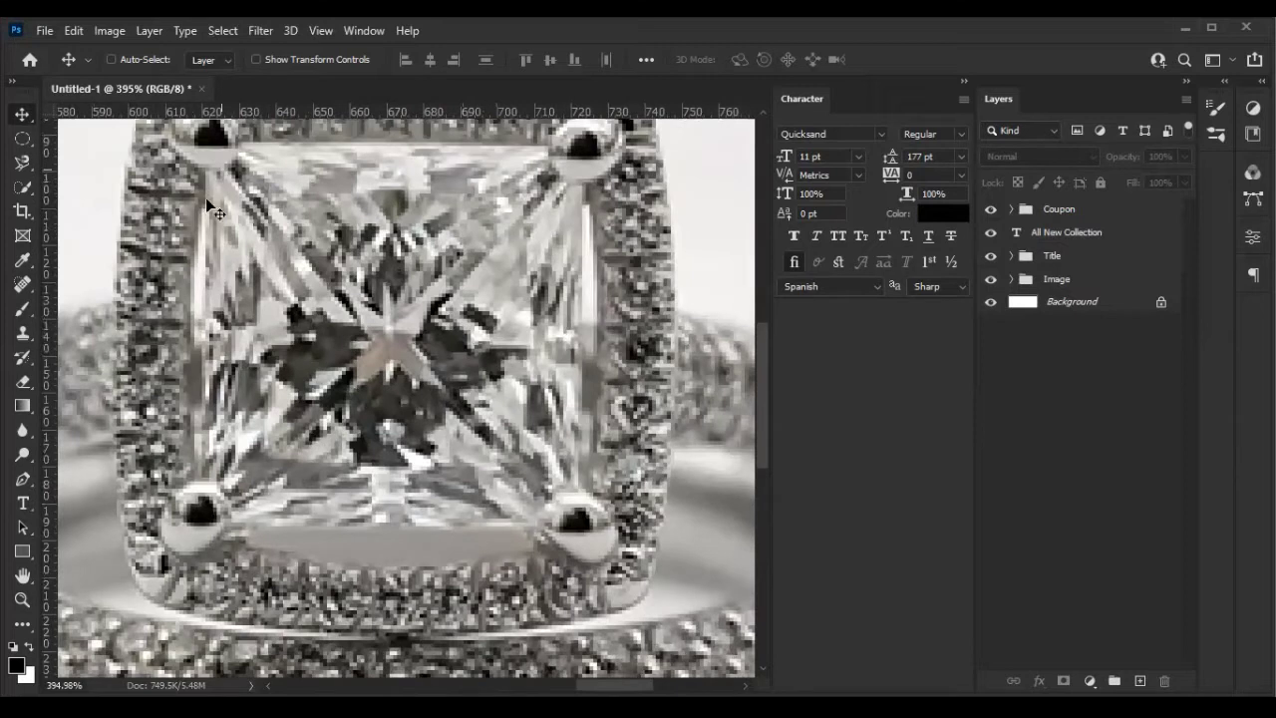
pyautogui.click(1011, 278)
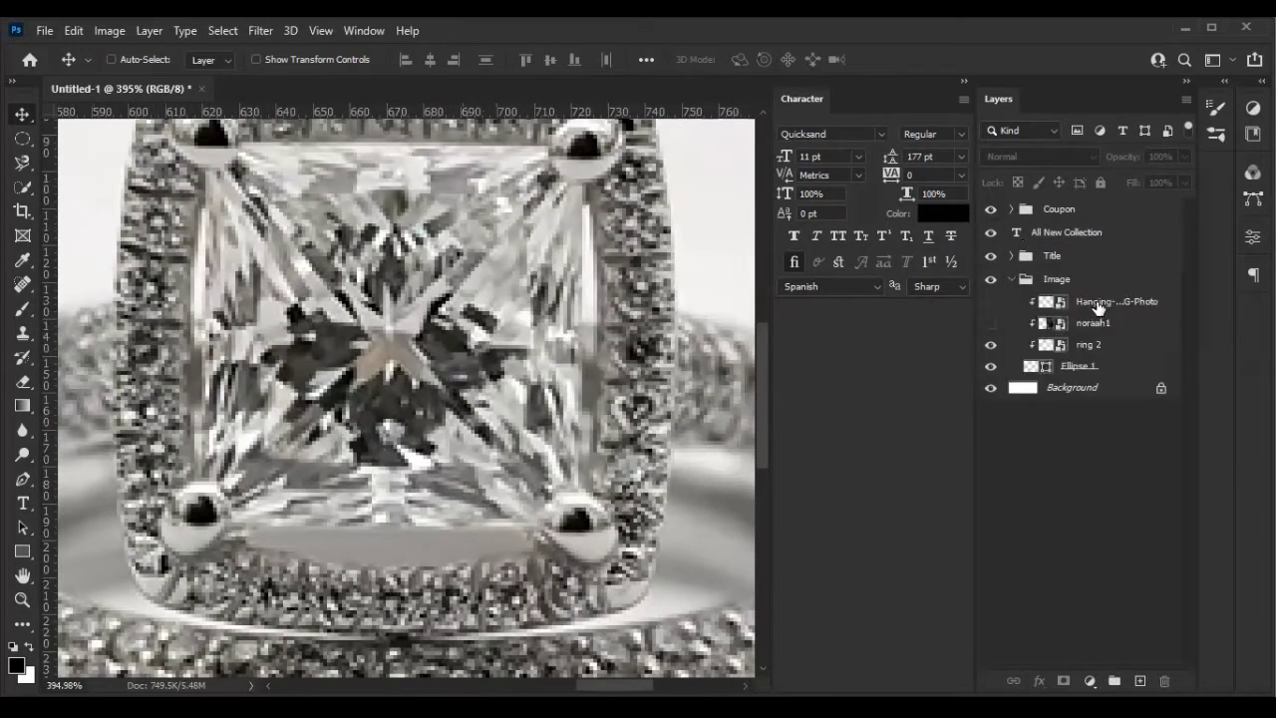
pyautogui.click(1097, 302)
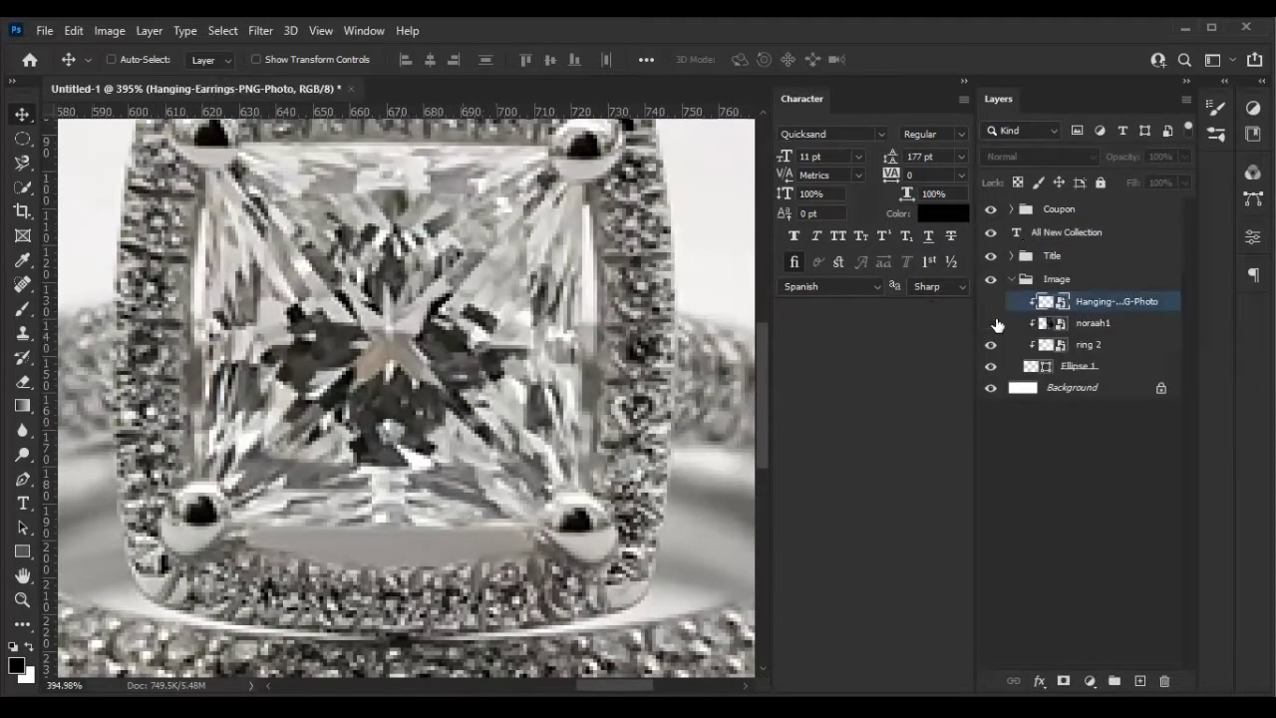
pyautogui.click(1083, 349)
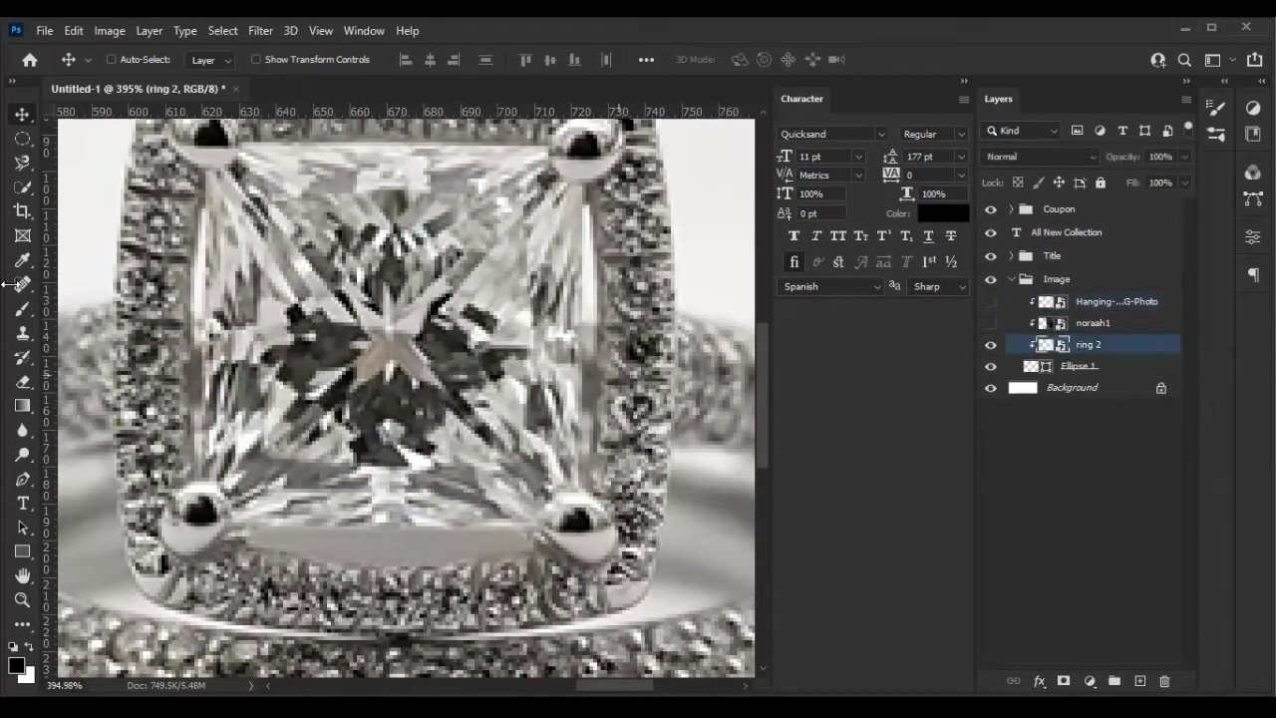
pyautogui.press('p')
# Trace the diamond's left and bottom edges with Pen points around the lower prongs
pyautogui.click(210, 176)
pyautogui.moveTo(200, 475); pyautogui.dragTo(222, 550)
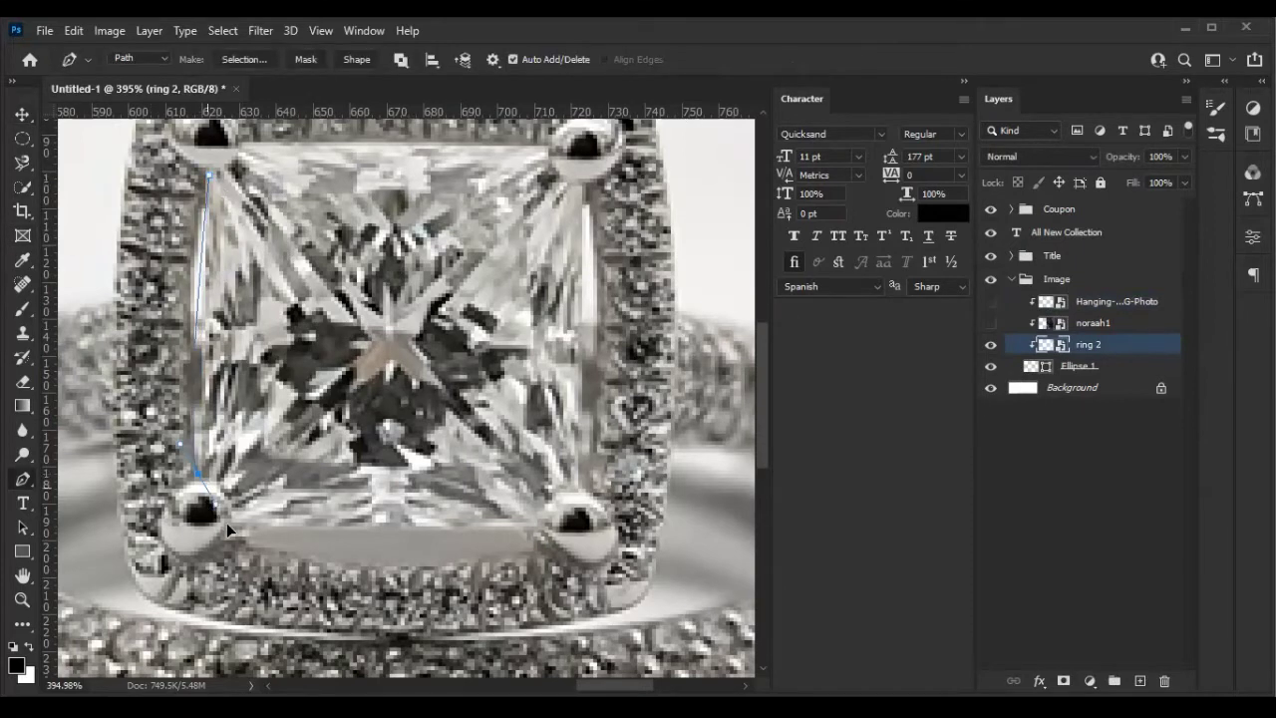
pyautogui.scroll(2, 223, 550)
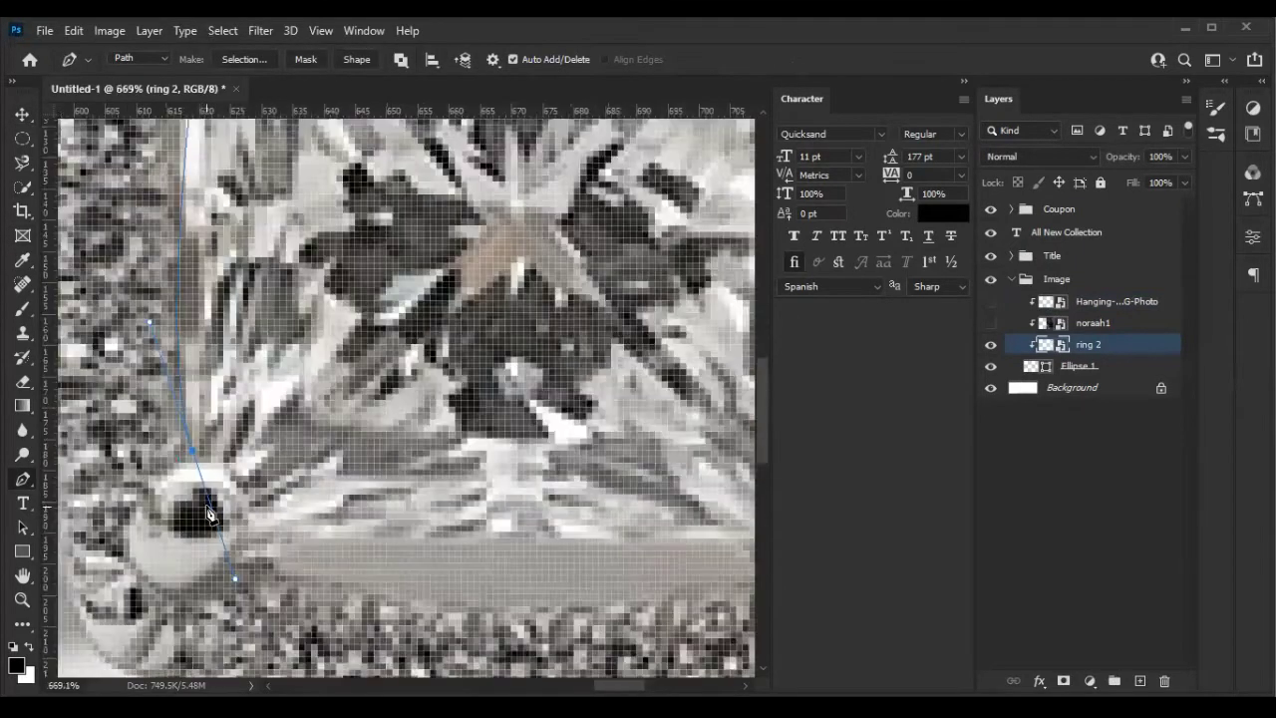
pyautogui.scroll(2, 222, 550)
pyautogui.moveTo(243, 498); pyautogui.dragTo(246, 471)
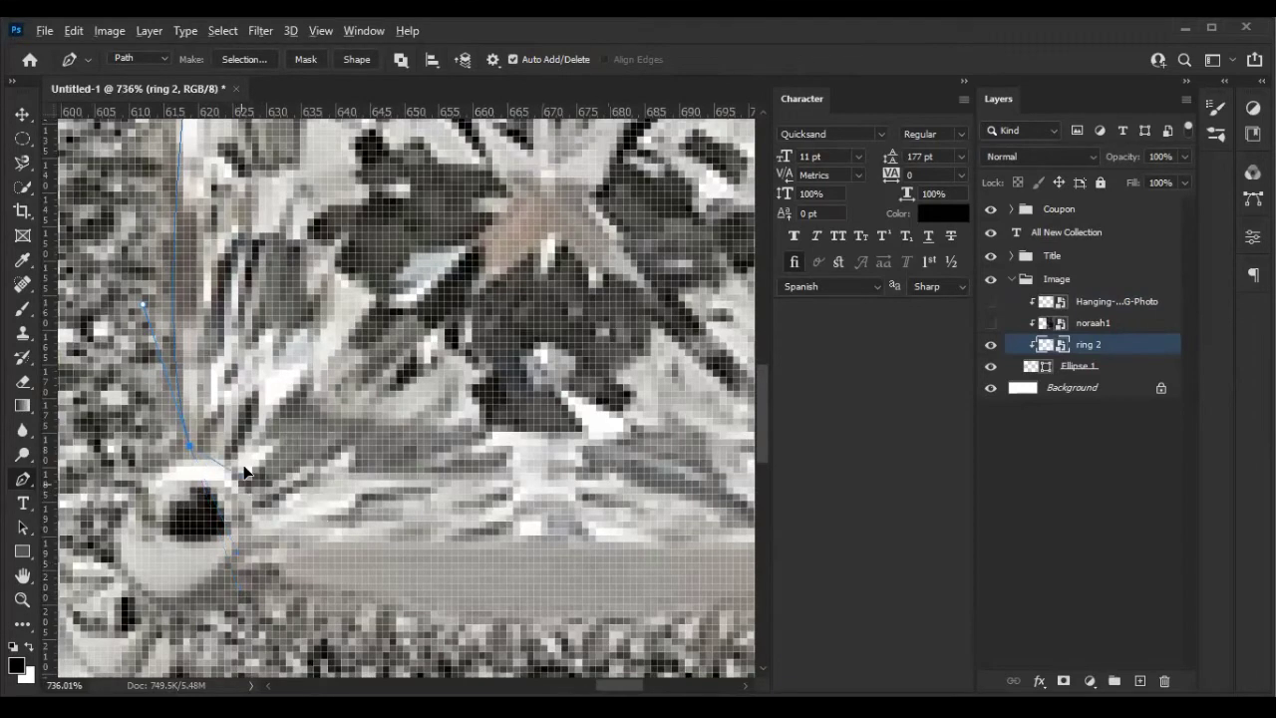
pyautogui.moveTo(259, 560); pyautogui.dragTo(258, 543)
pyautogui.scroll(-2, 484, 494)
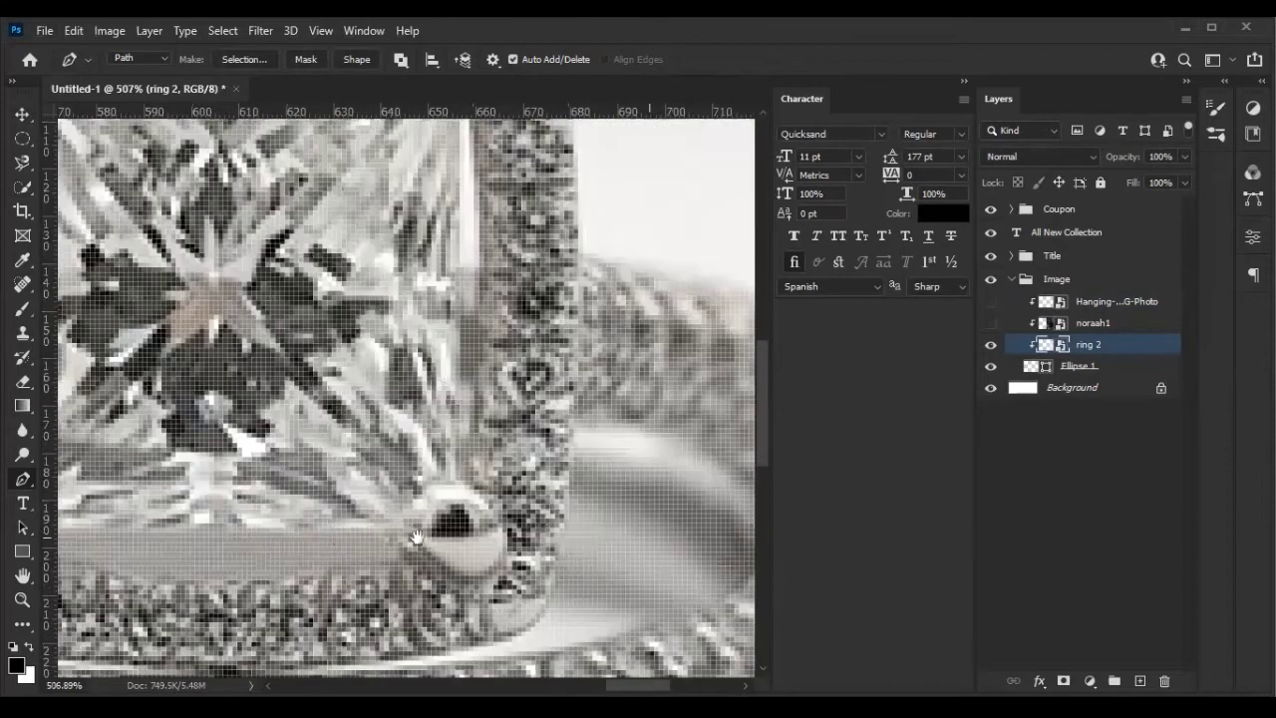
pyautogui.hscroll(-2, 542, 522)
pyautogui.click(549, 526)
pyautogui.moveTo(605, 481); pyautogui.dragTo(658, 481)
# Continue the path up the right edge and across the top, closing it at the top-left corner
pyautogui.scroll(3, 628, 207)
pyautogui.click(623, 257)
pyautogui.moveTo(421, 259); pyautogui.dragTo(264, 142)
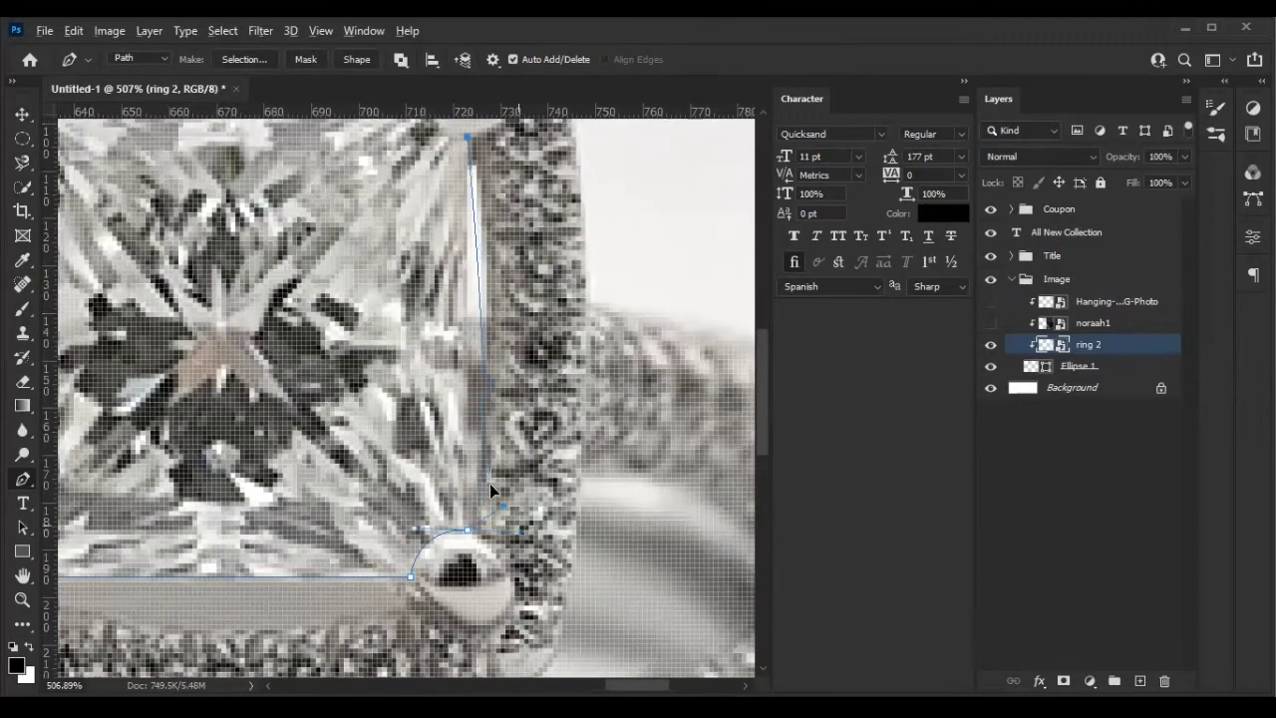
pyautogui.moveTo(404, 432); pyautogui.dragTo(466, 655)
pyautogui.moveTo(482, 321); pyautogui.dragTo(481, 276)
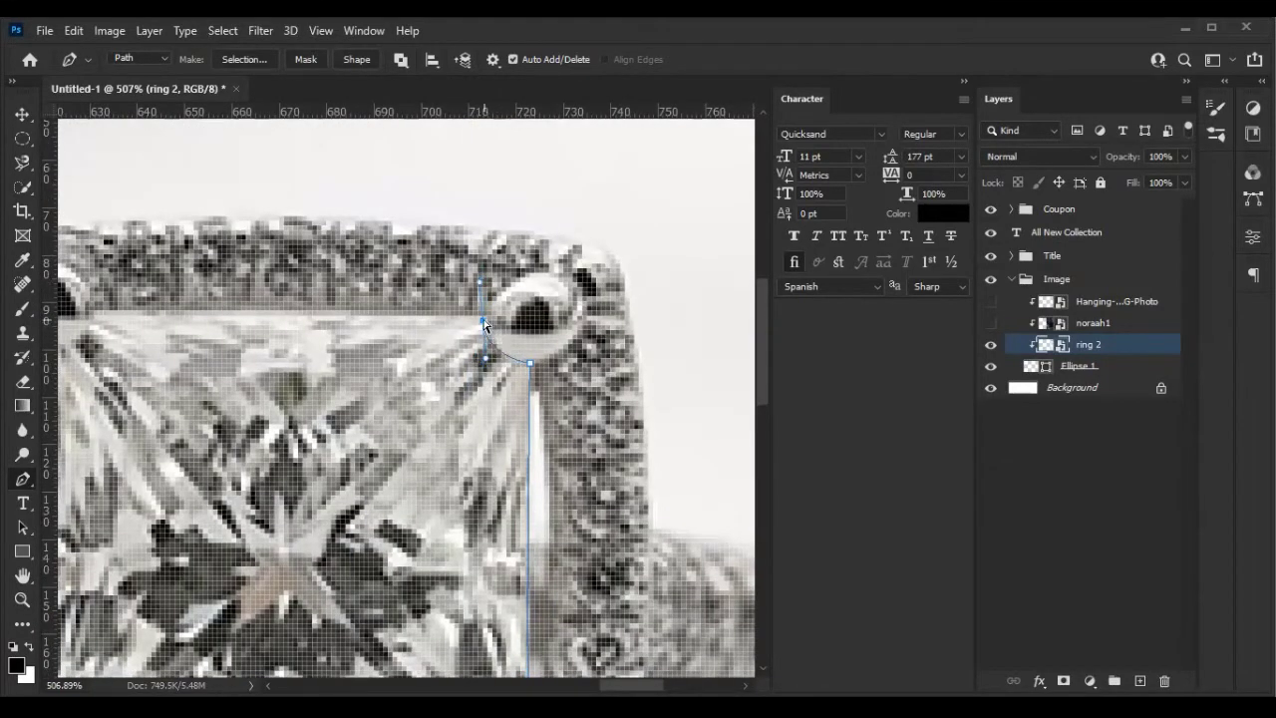
pyautogui.moveTo(399, 370); pyautogui.dragTo(560, 371)
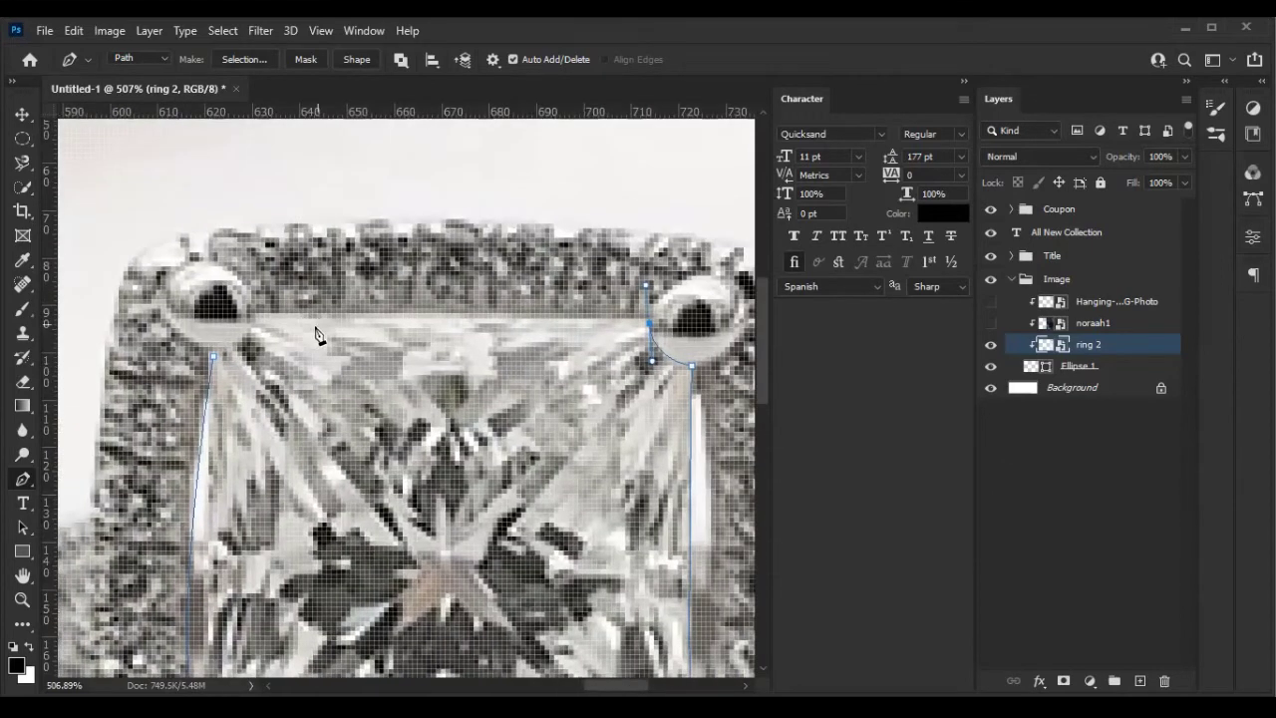
pyautogui.click(257, 319)
pyautogui.scroll(-2, 547, 348)
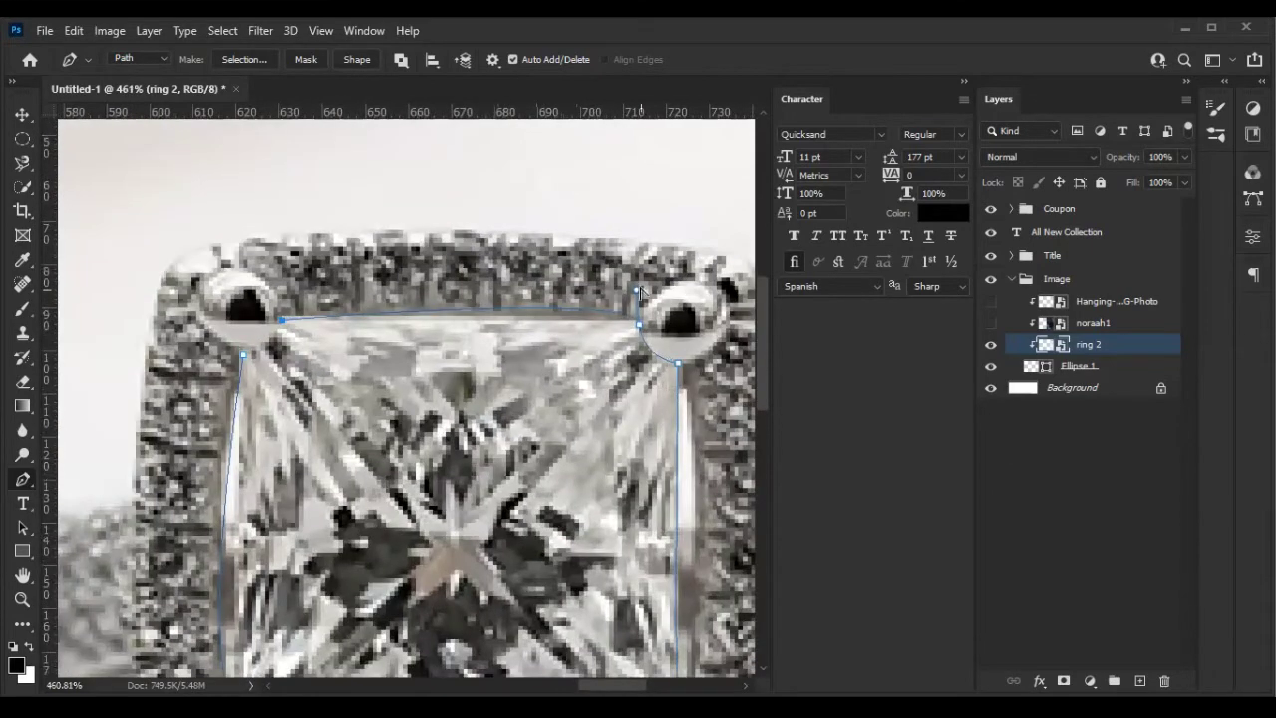
pyautogui.scroll(3, 285, 355)
pyautogui.scroll(1, 296, 420)
pyautogui.moveTo(668, 341); pyautogui.dragTo(662, 376)
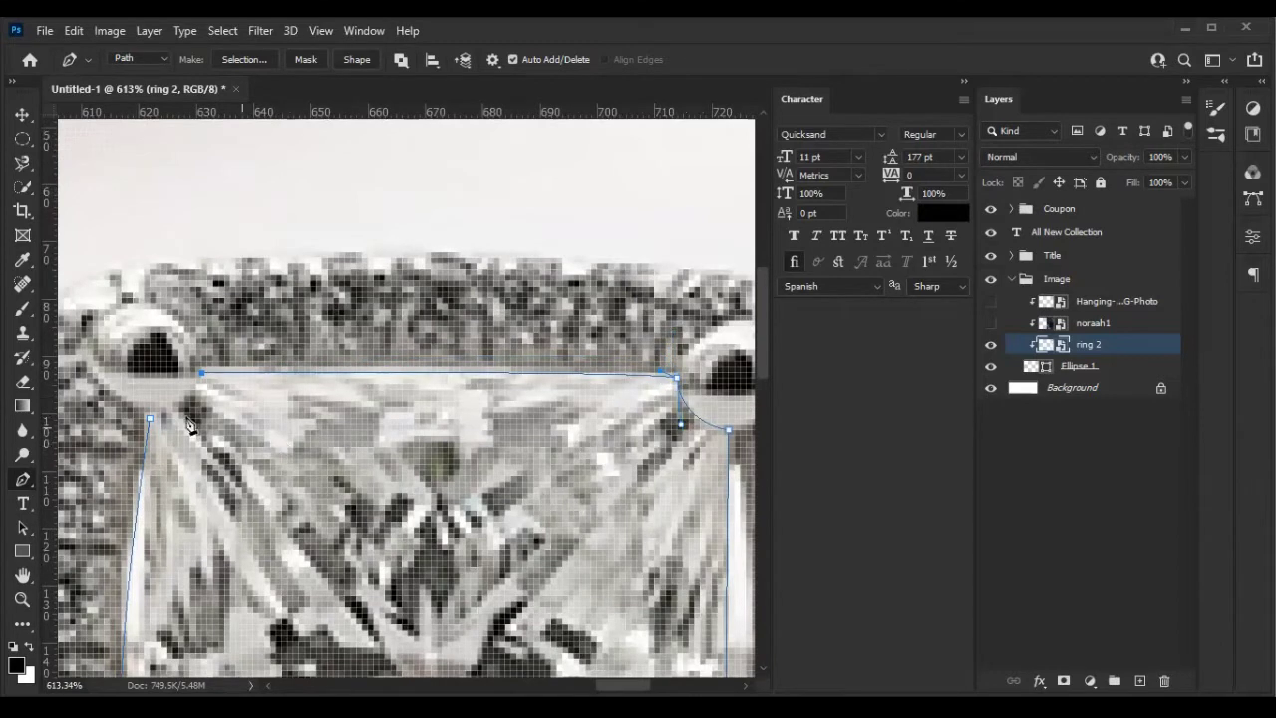
pyautogui.click(149, 418)
pyautogui.moveTo(177, 395); pyautogui.dragTo(189, 410)
pyautogui.scroll(-2, 287, 478)
pyautogui.scroll(-1, 239, 548)
pyautogui.scroll(-3, 214, 608)
pyautogui.scroll(4, 208, 648)
pyautogui.scroll(2, 204, 558)
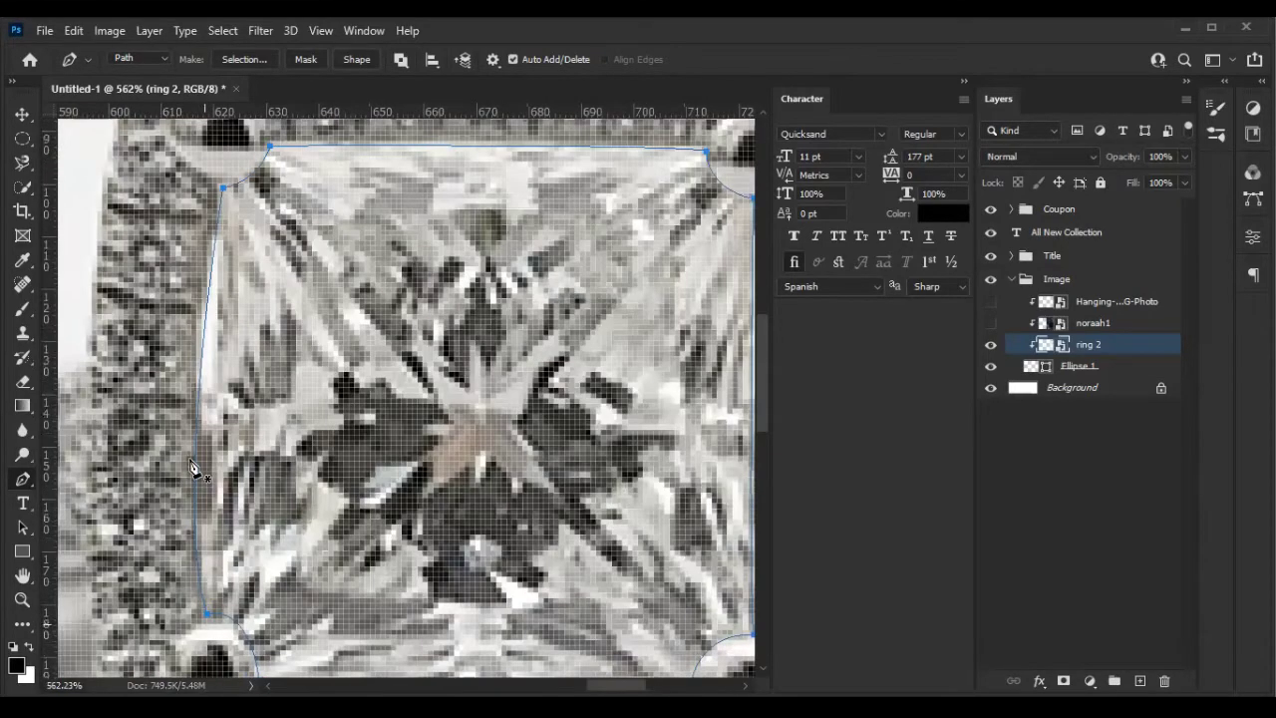
pyautogui.scroll(-2, 459, 436)
pyautogui.scroll(-1, 479, 478)
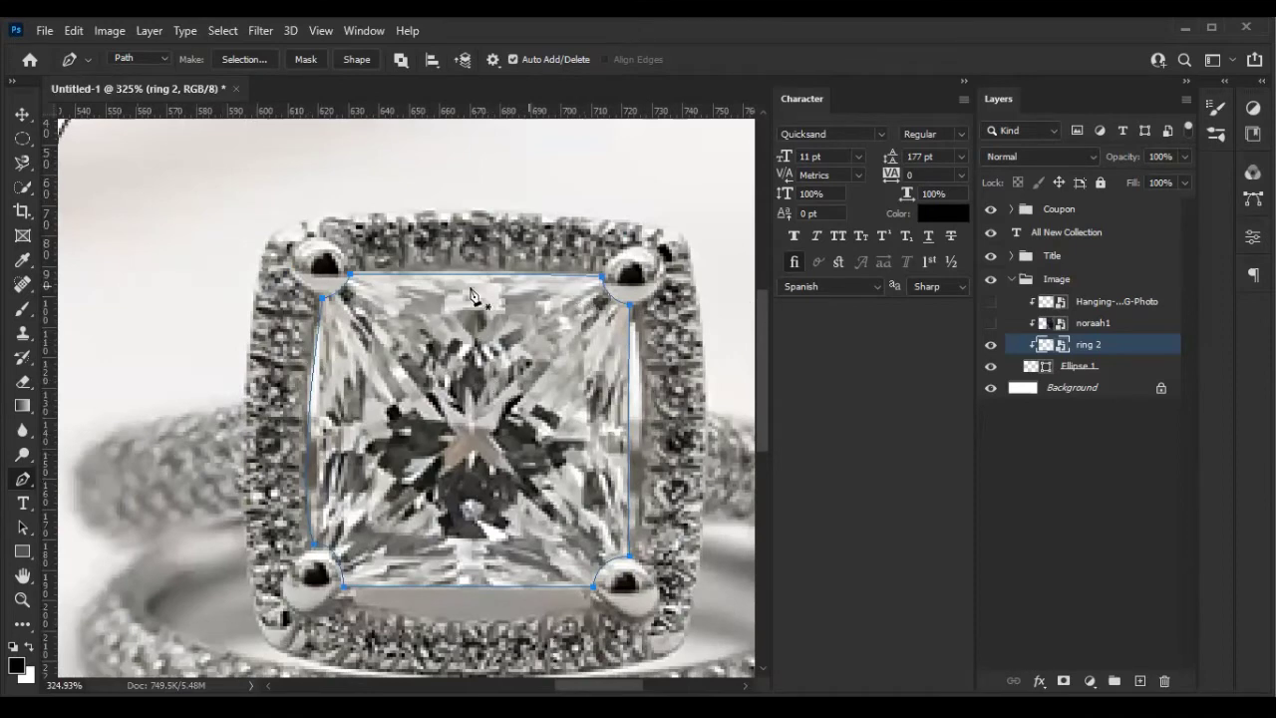
pyautogui.scroll(-2, 199, 508)
pyautogui.scroll(2, 284, 550)
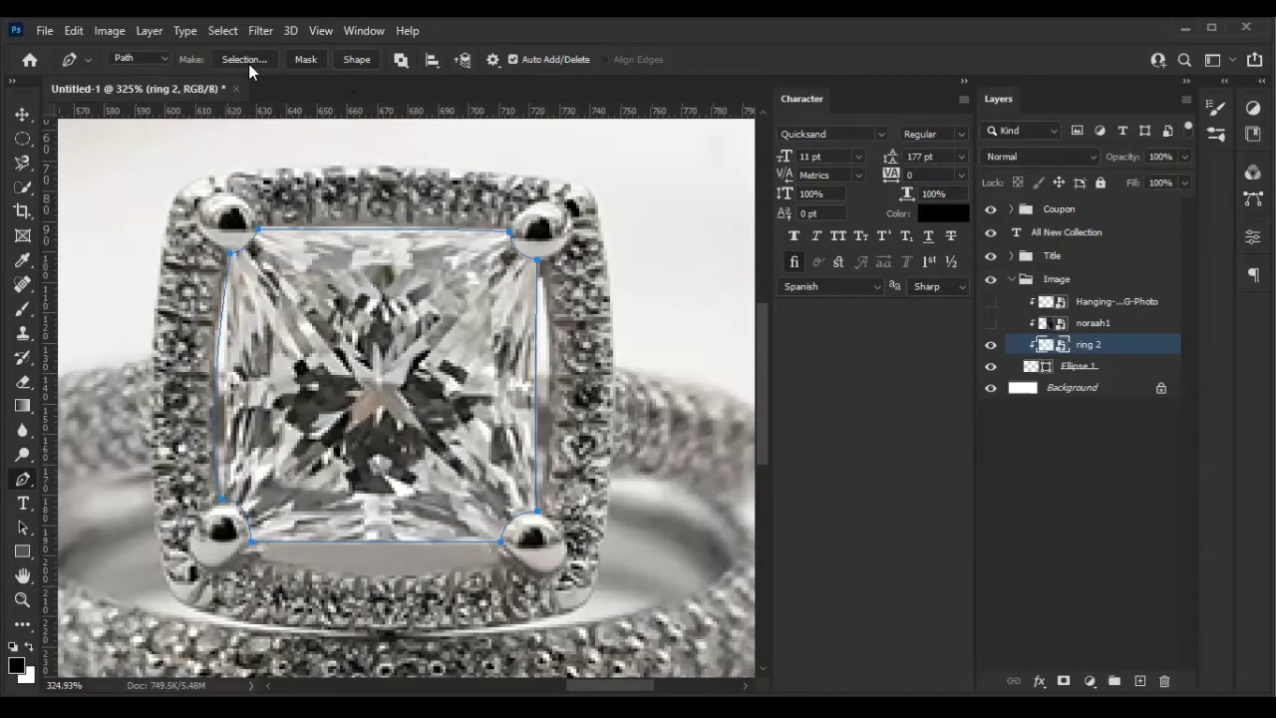
# Mask the ring 2 photo to the diamond path and duplicate it as a clipped copy
pyautogui.click(306, 60)
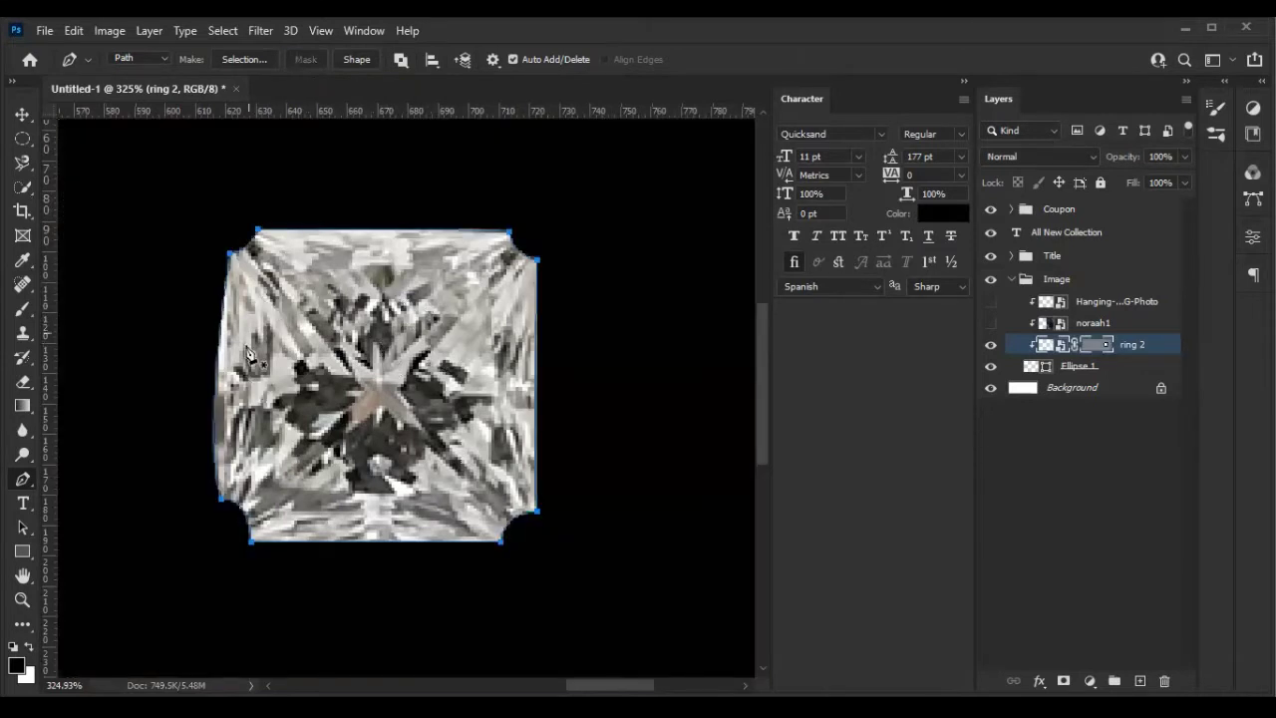
pyautogui.click(1079, 461)
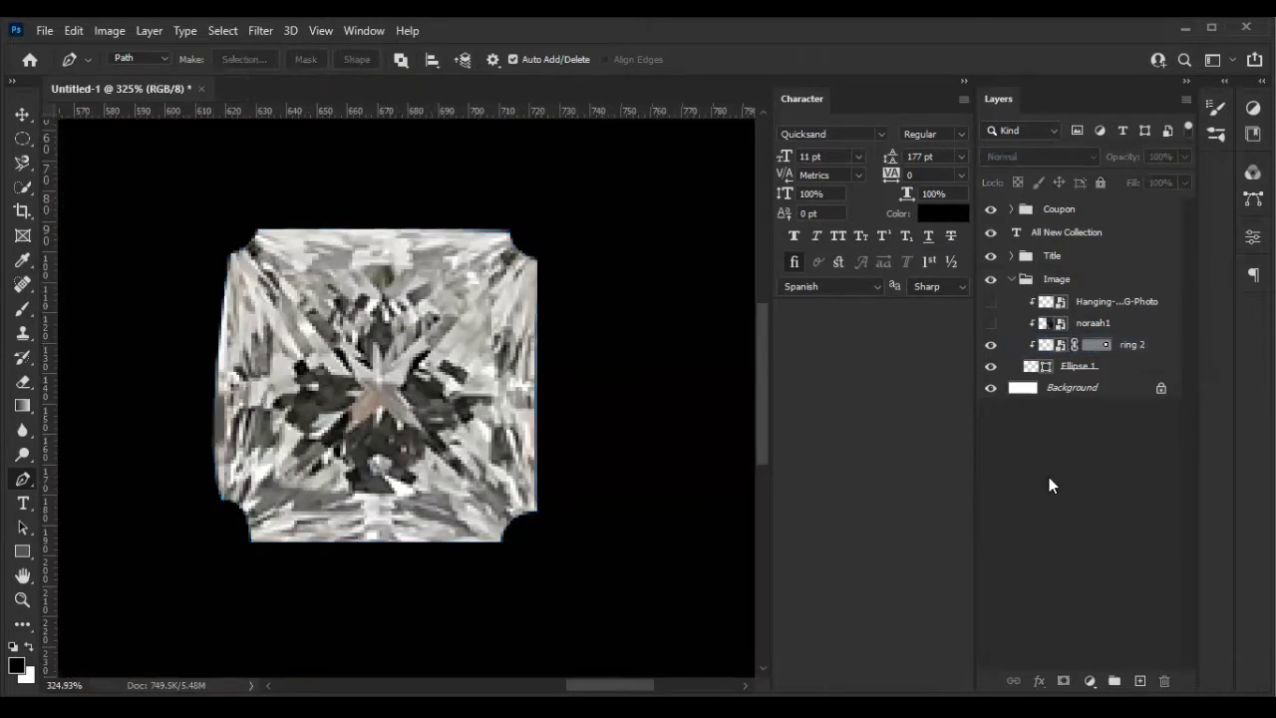
pyautogui.click(1135, 351)
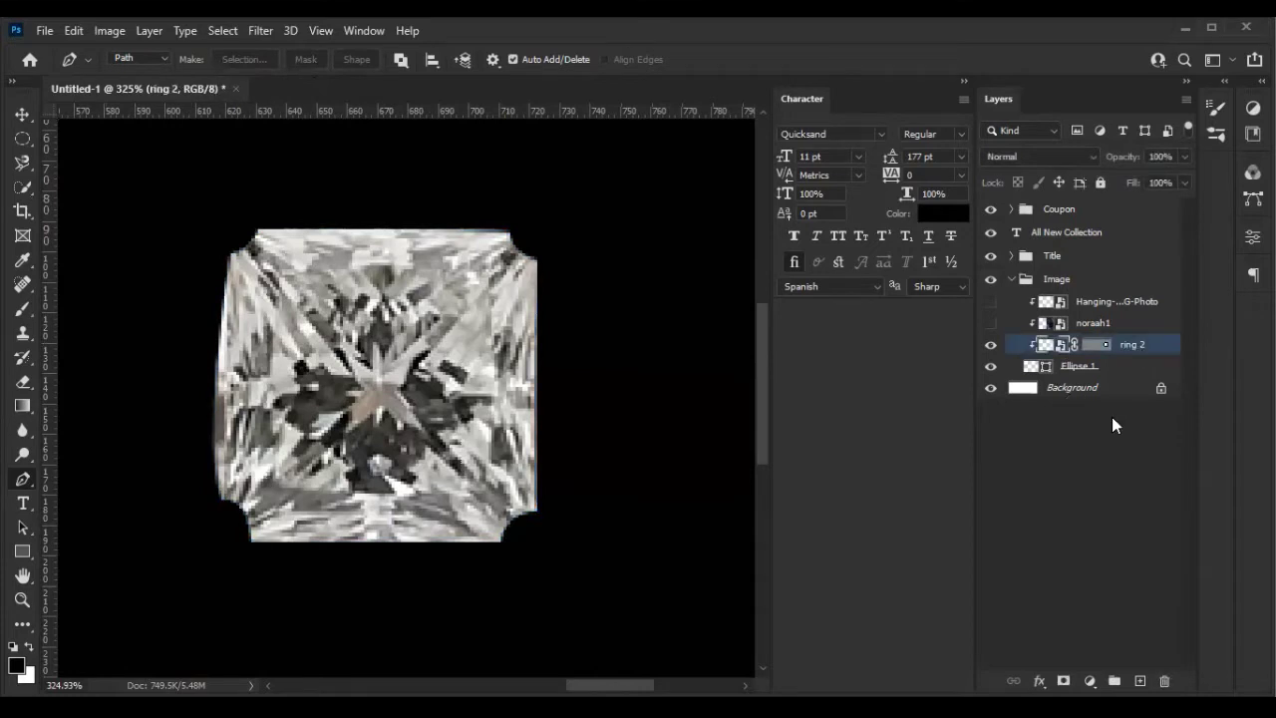
pyautogui.hotkey('ctrl', 'j')
pyautogui.keyDown('alt'); pyautogui.click(1063, 354); pyautogui.keyUp('alt')
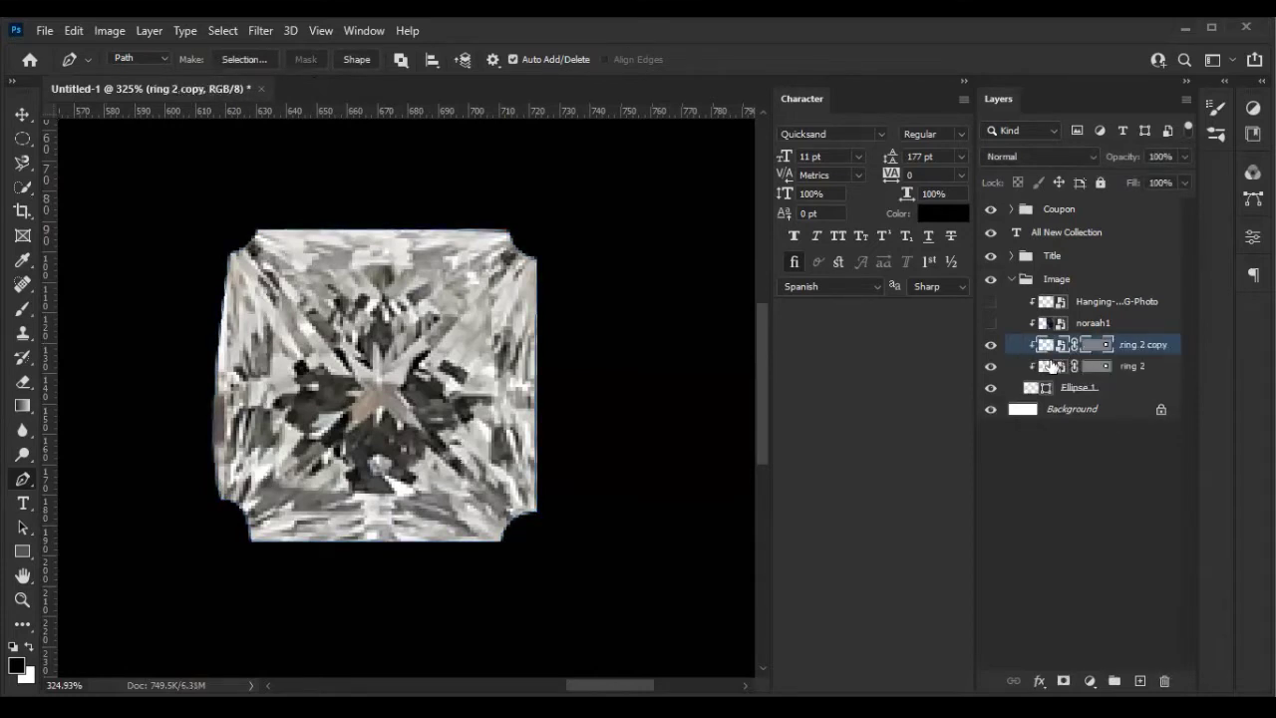
# Remove the vector mask from the original ring 2 layer
pyautogui.rightClick(1053, 372)
pyautogui.click(1084, 377)
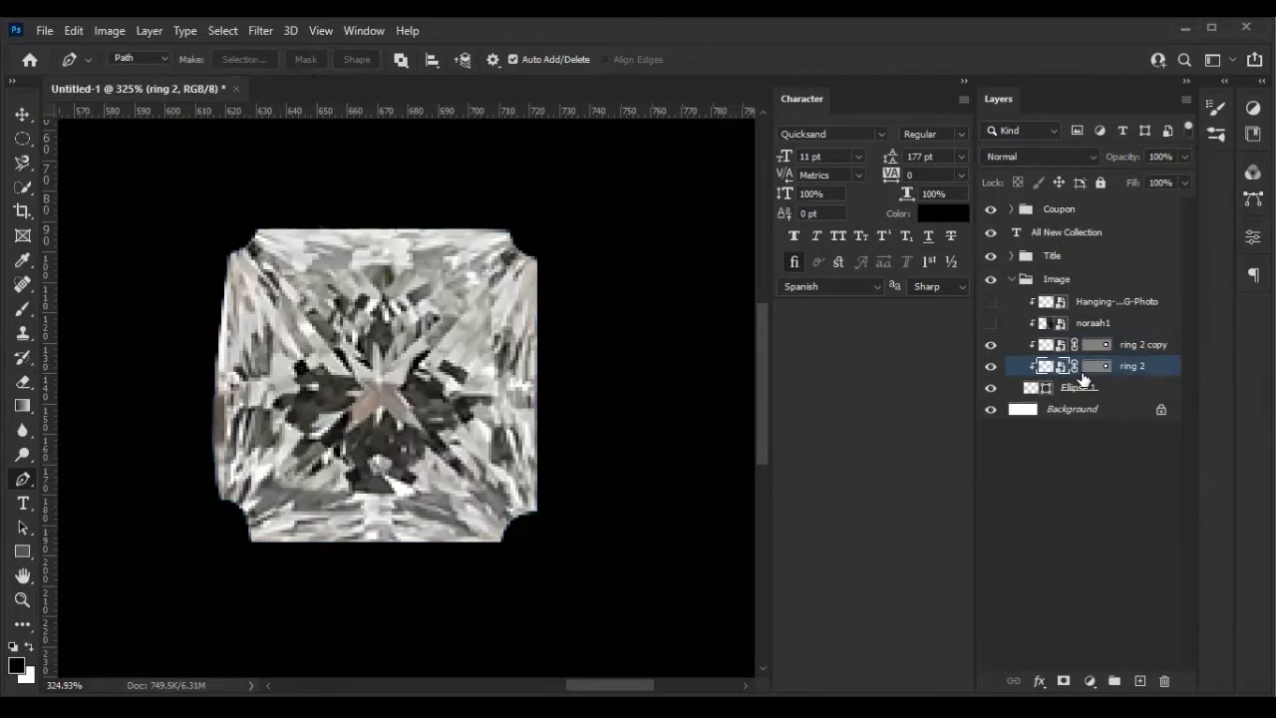
pyautogui.rightClick(1102, 366)
pyautogui.click(1157, 404)
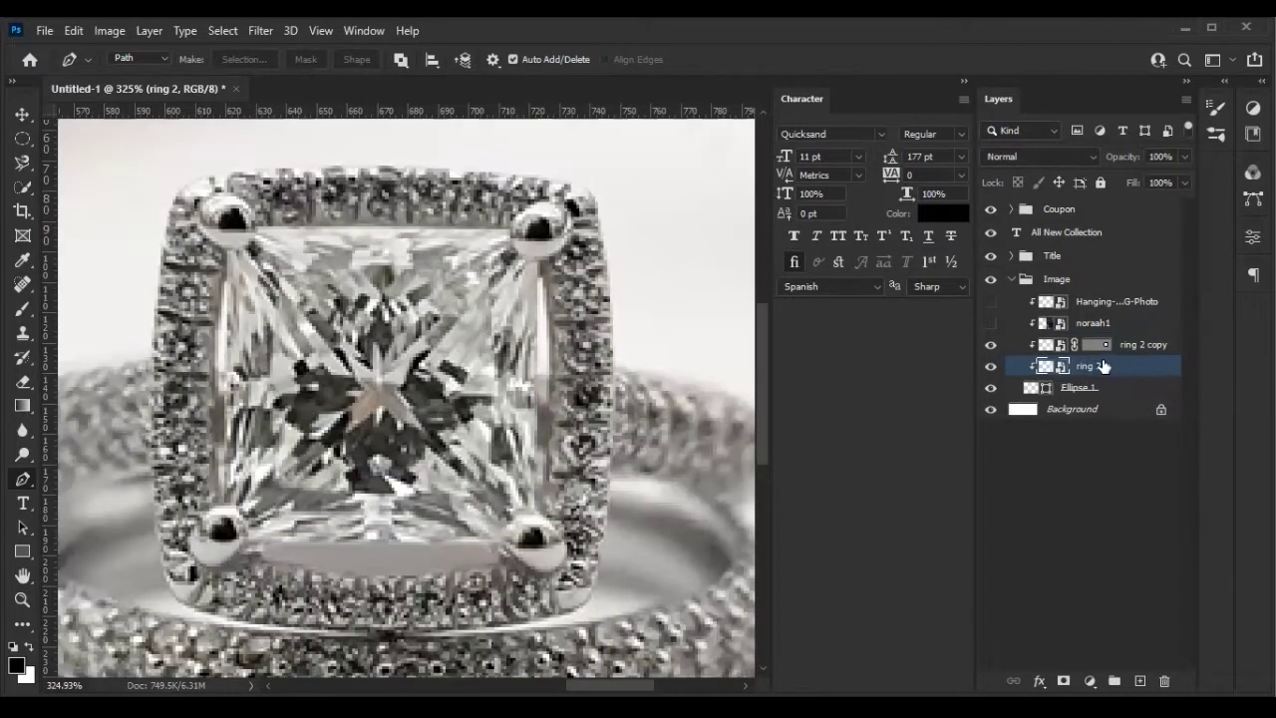
pyautogui.click(1096, 344)
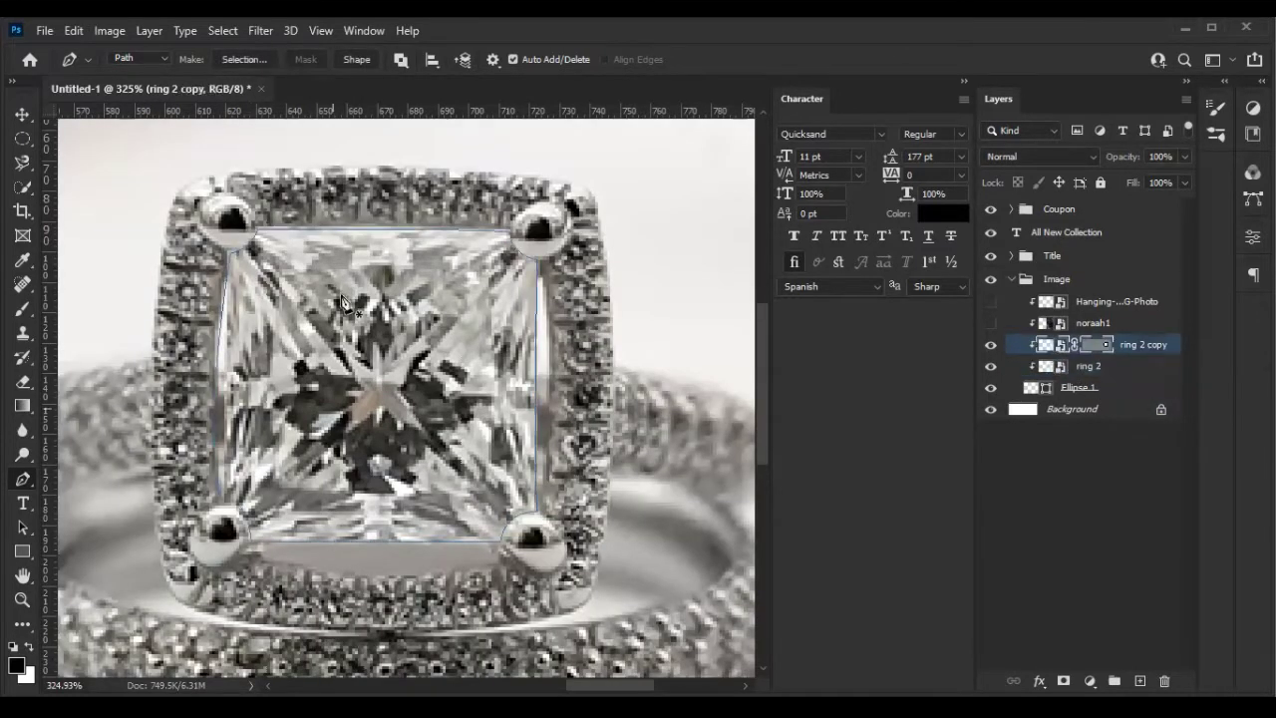
# Show all layers again, rename the ring 2 copy to Stone, and select it
pyautogui.click(1100, 131)
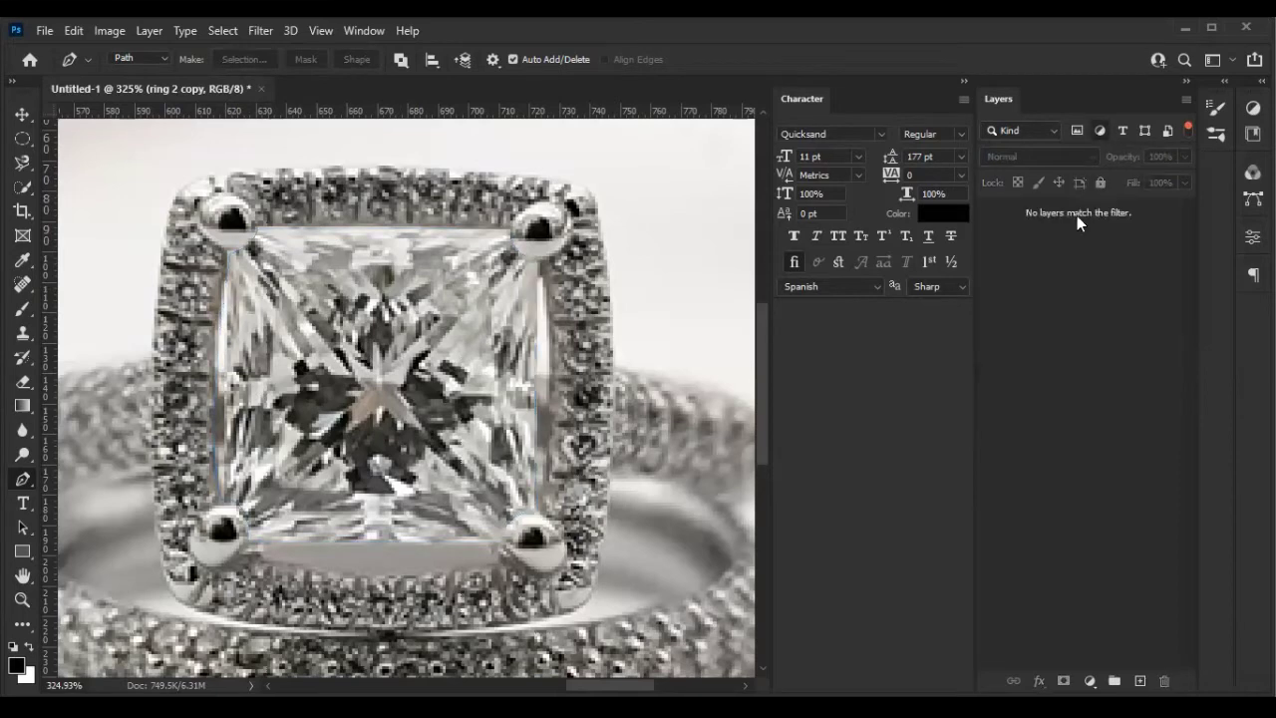
pyautogui.click(1168, 131)
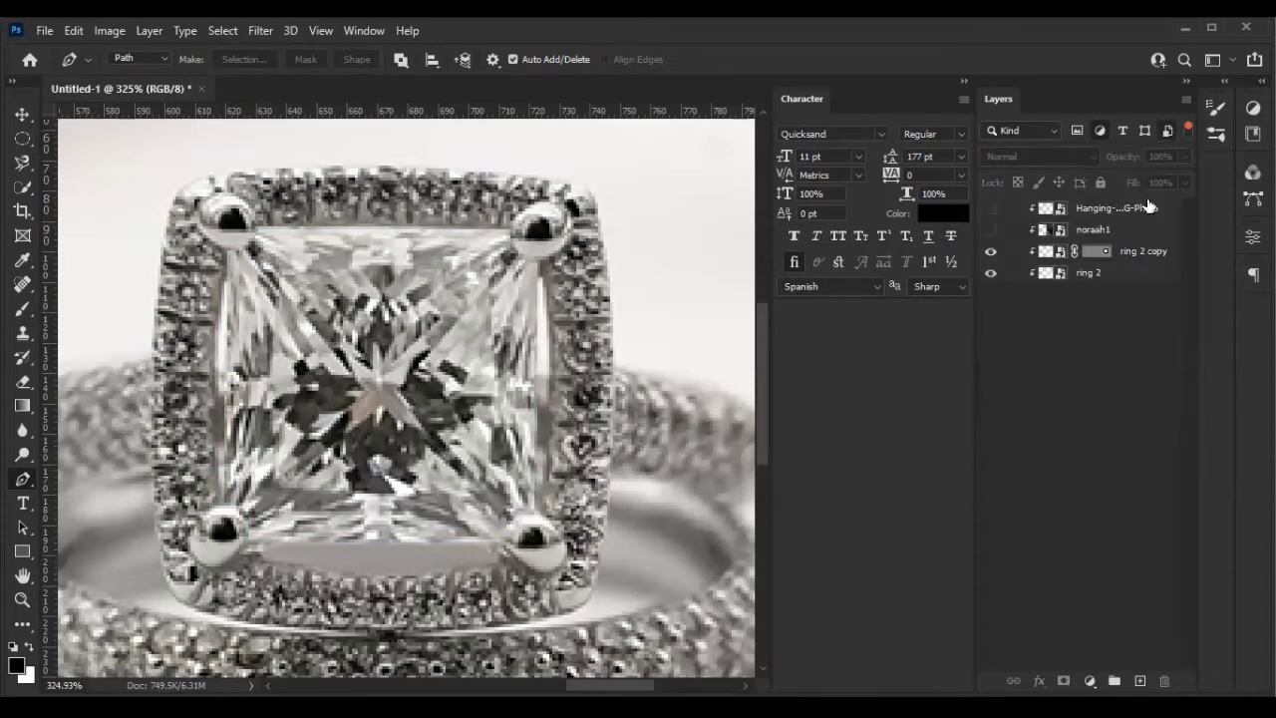
pyautogui.click(1188, 130)
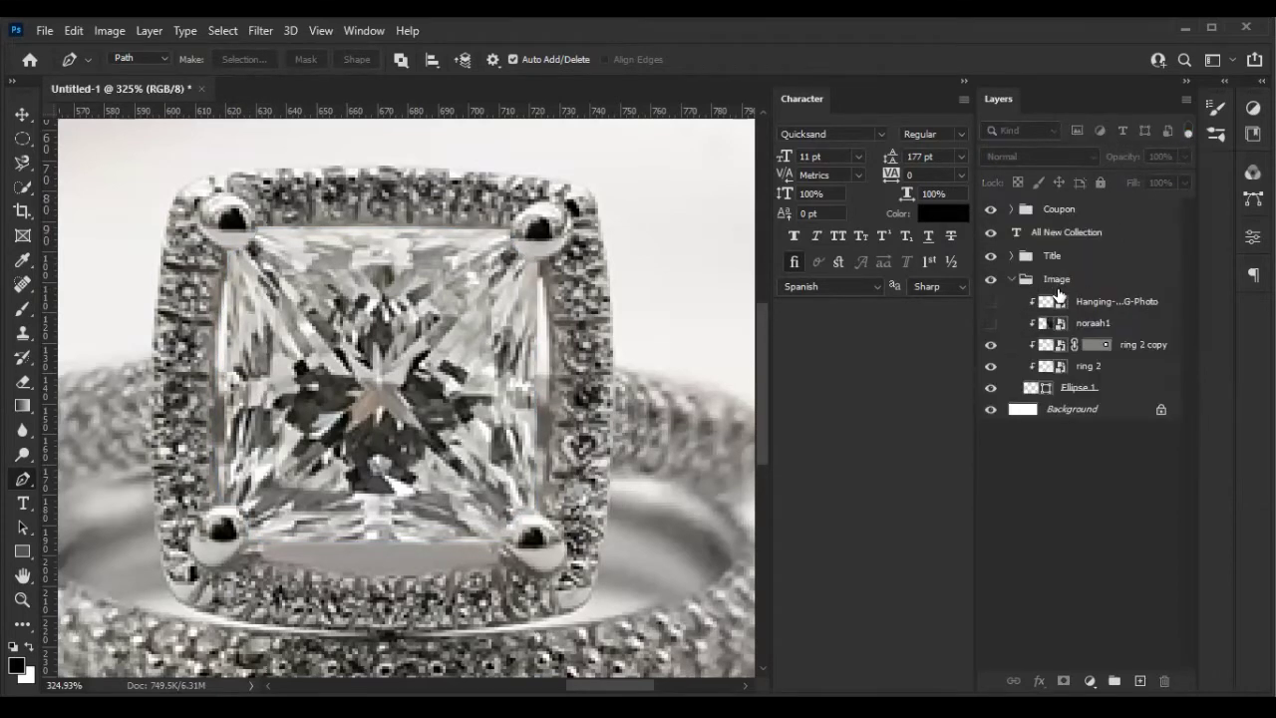
pyautogui.doubleClick(1143, 345)
pyautogui.write('Stone')
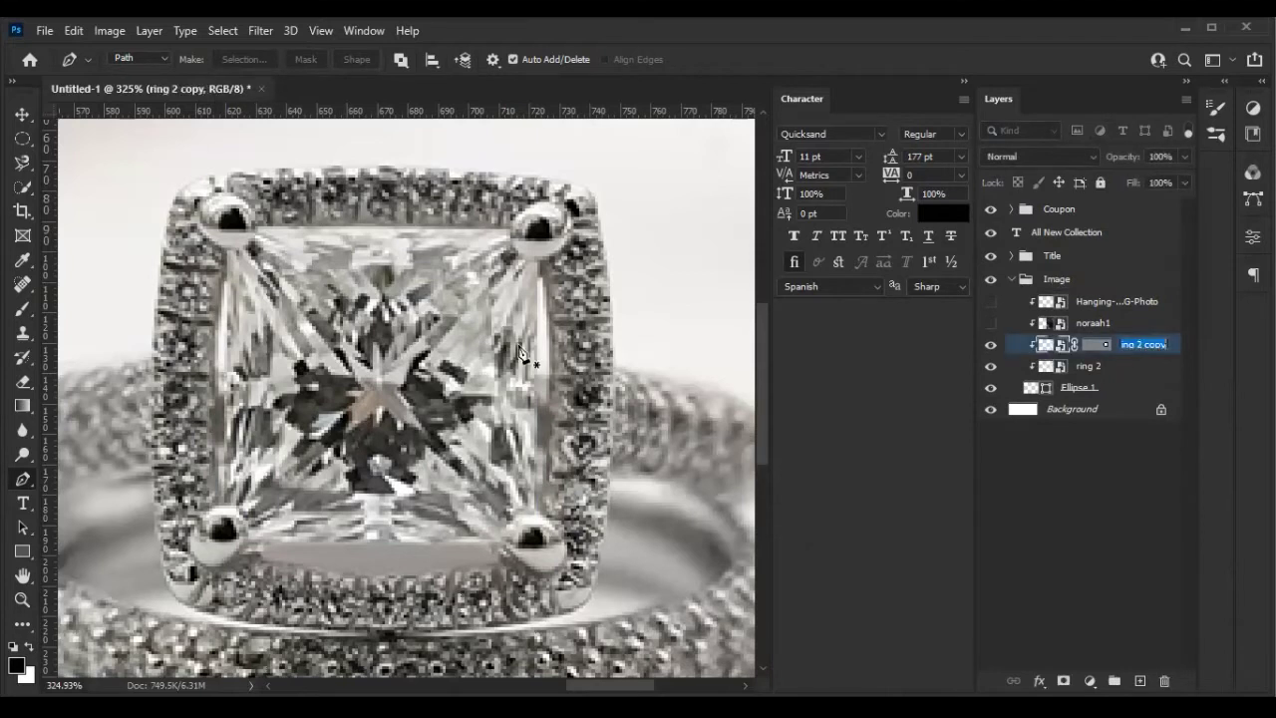
pyautogui.press('Return')
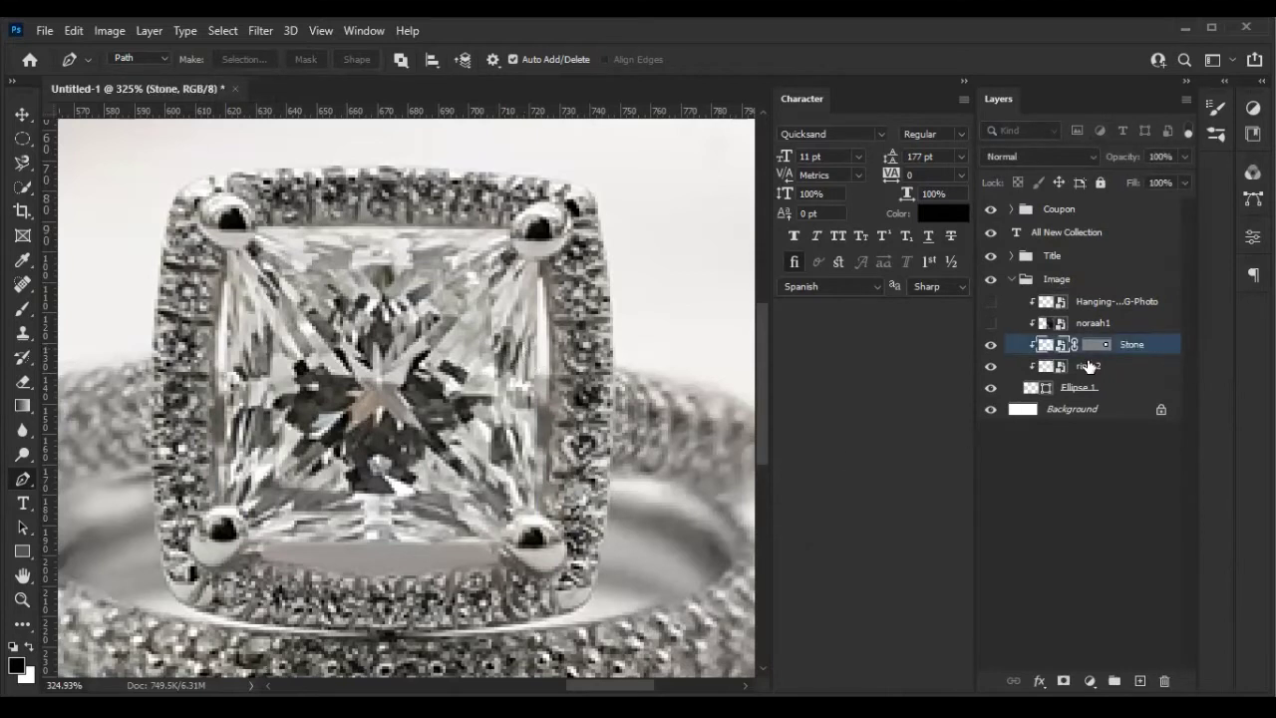
pyautogui.click(1086, 366)
pyautogui.click(992, 499)
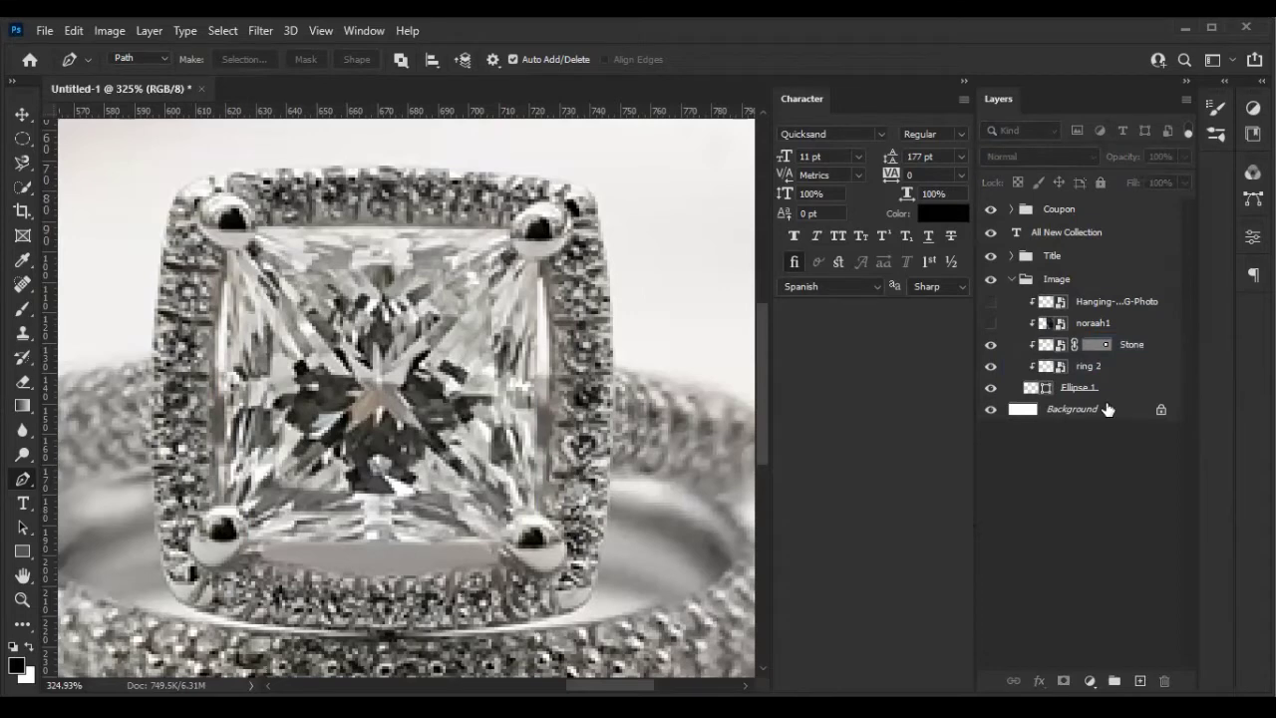
pyautogui.click(1037, 347)
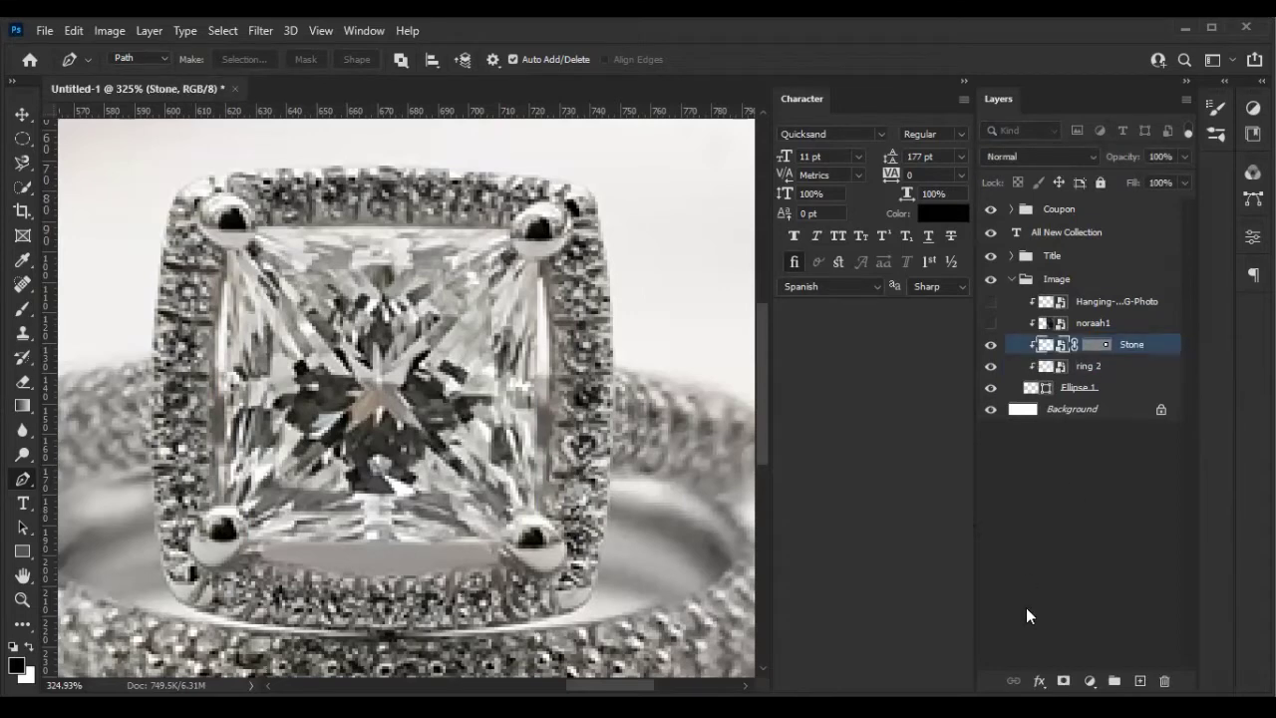
pyautogui.click(1090, 681)
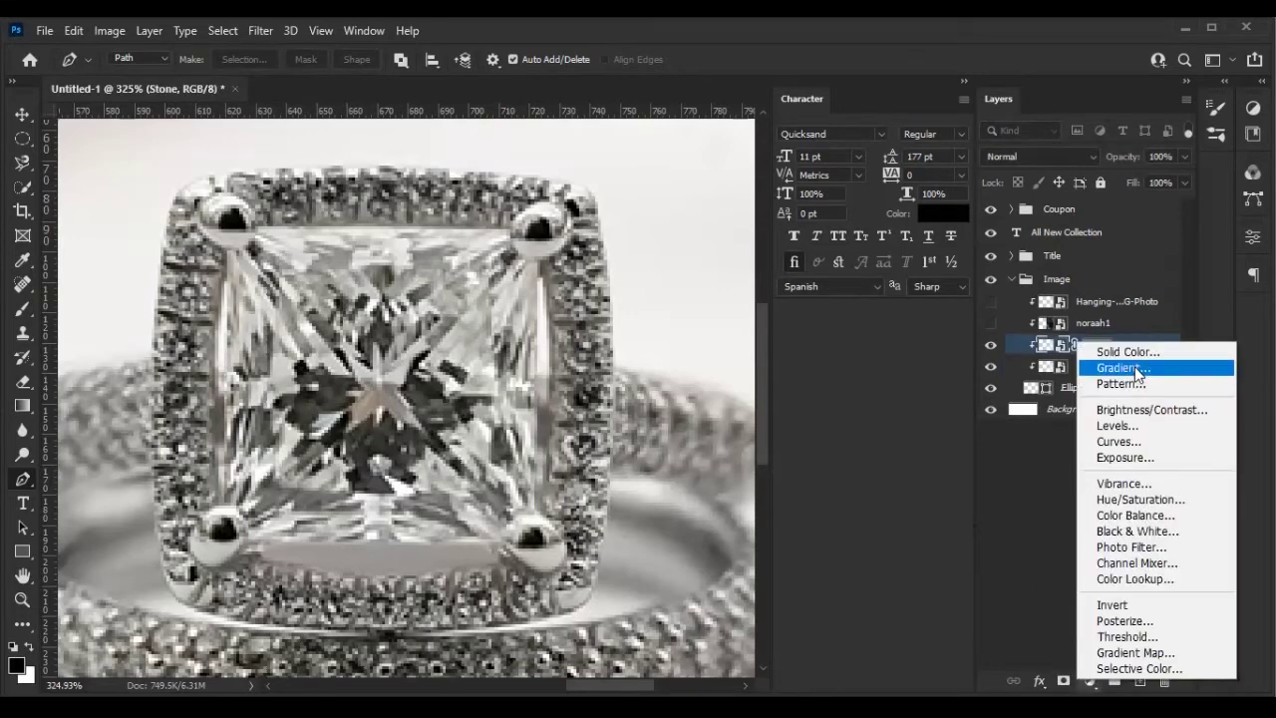
# Add a Hue/Saturation adjustment and clip it to the Stone layer
pyautogui.click(1148, 500)
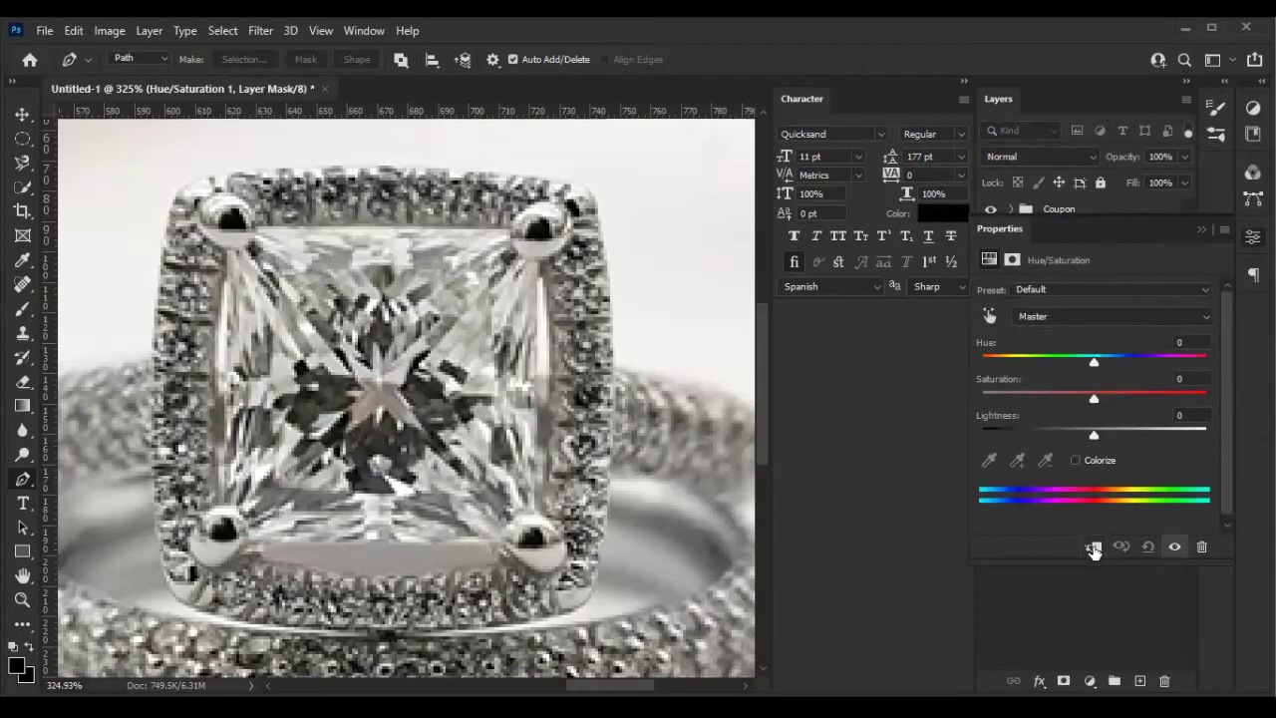
pyautogui.moveTo(1195, 397); pyautogui.dragTo(1203, 397)
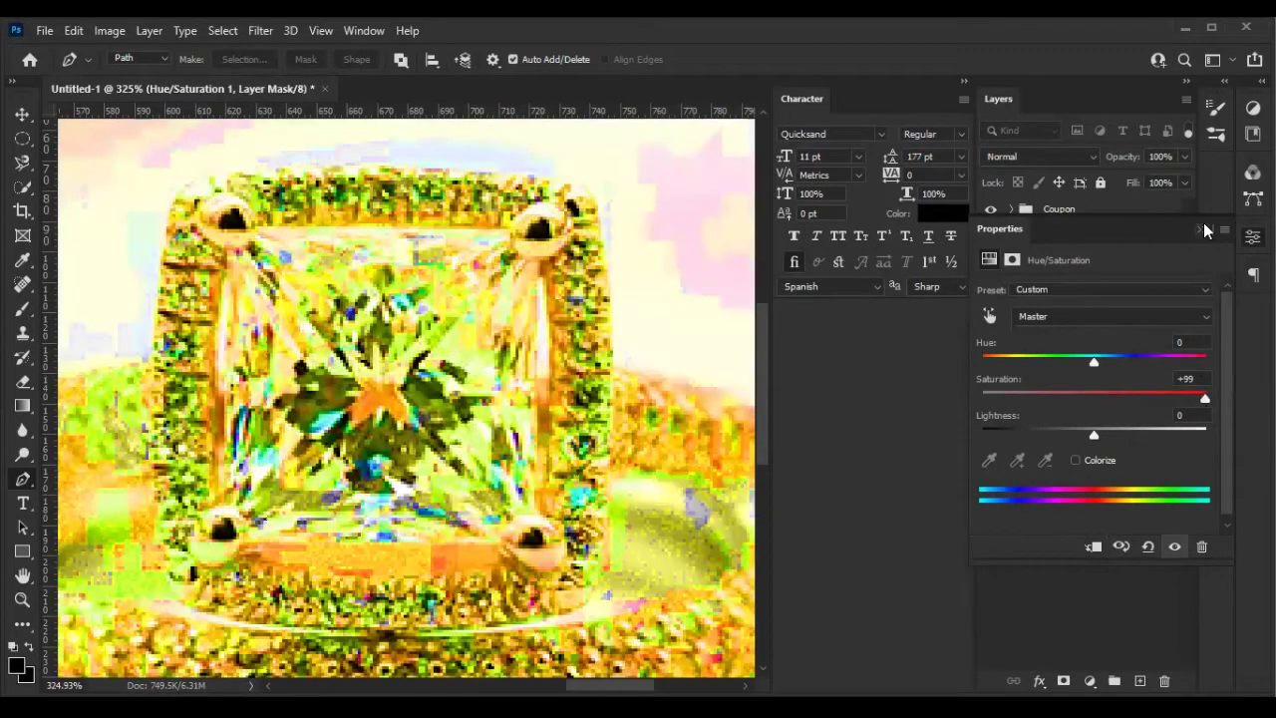
pyautogui.click(1202, 228)
pyautogui.moveTo(1093, 368); pyautogui.dragTo(1096, 348)
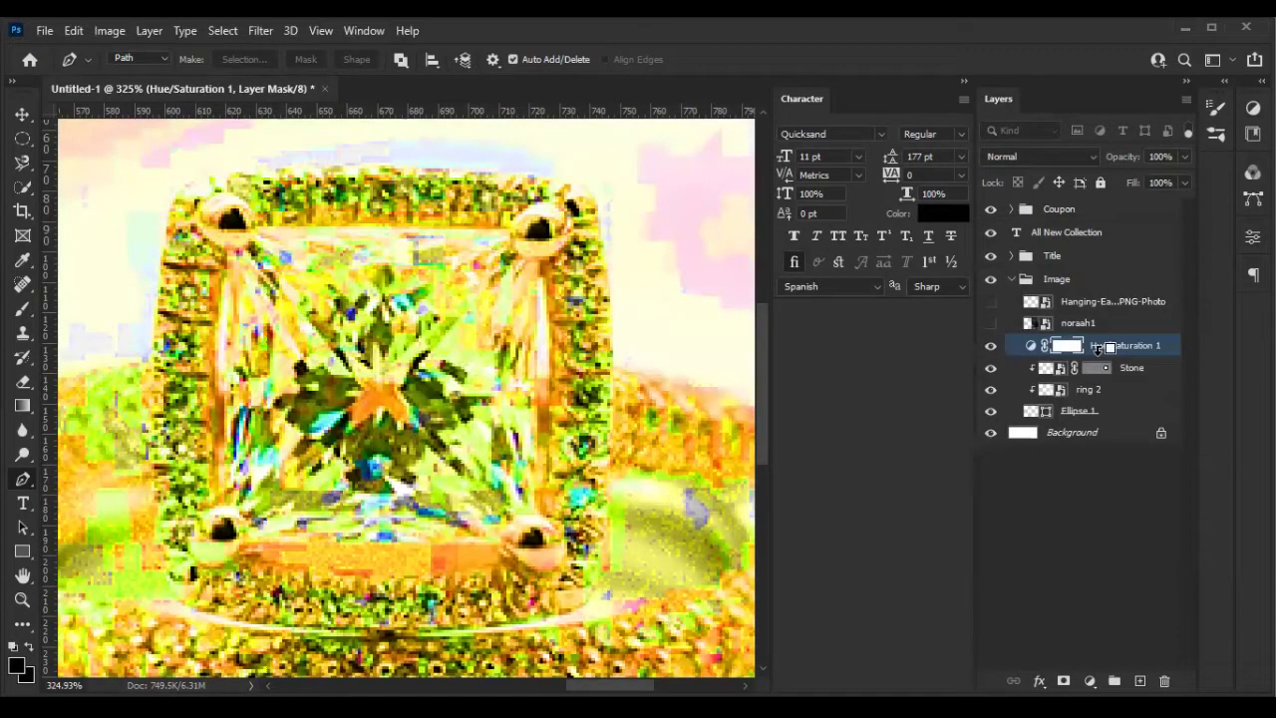
pyautogui.moveTo(1097, 347); pyautogui.dragTo(1047, 391)
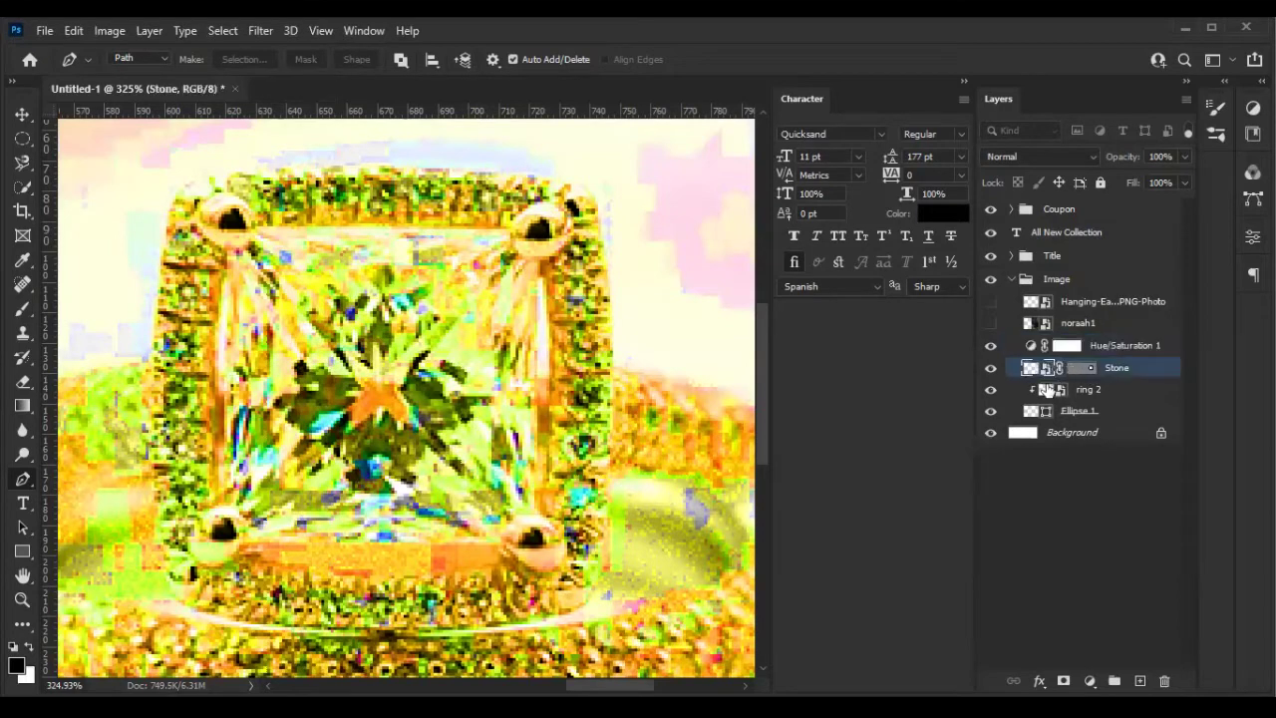
pyautogui.keyDown('shift'); pyautogui.click(1124, 345); pyautogui.keyUp('shift')
pyautogui.hotkey('ctrl', 'alt', 'g')
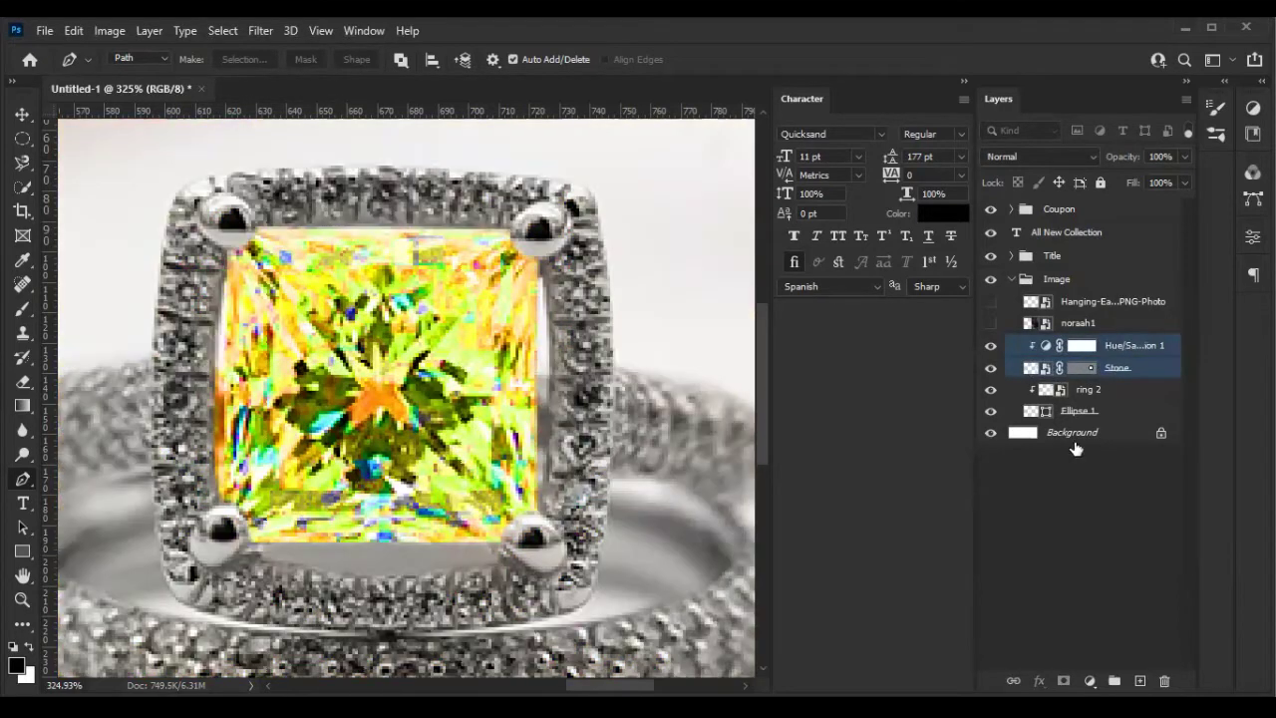
# Enable Colorize and set Hue to about 228 to tint the gem blue
pyautogui.doubleClick(1047, 346)
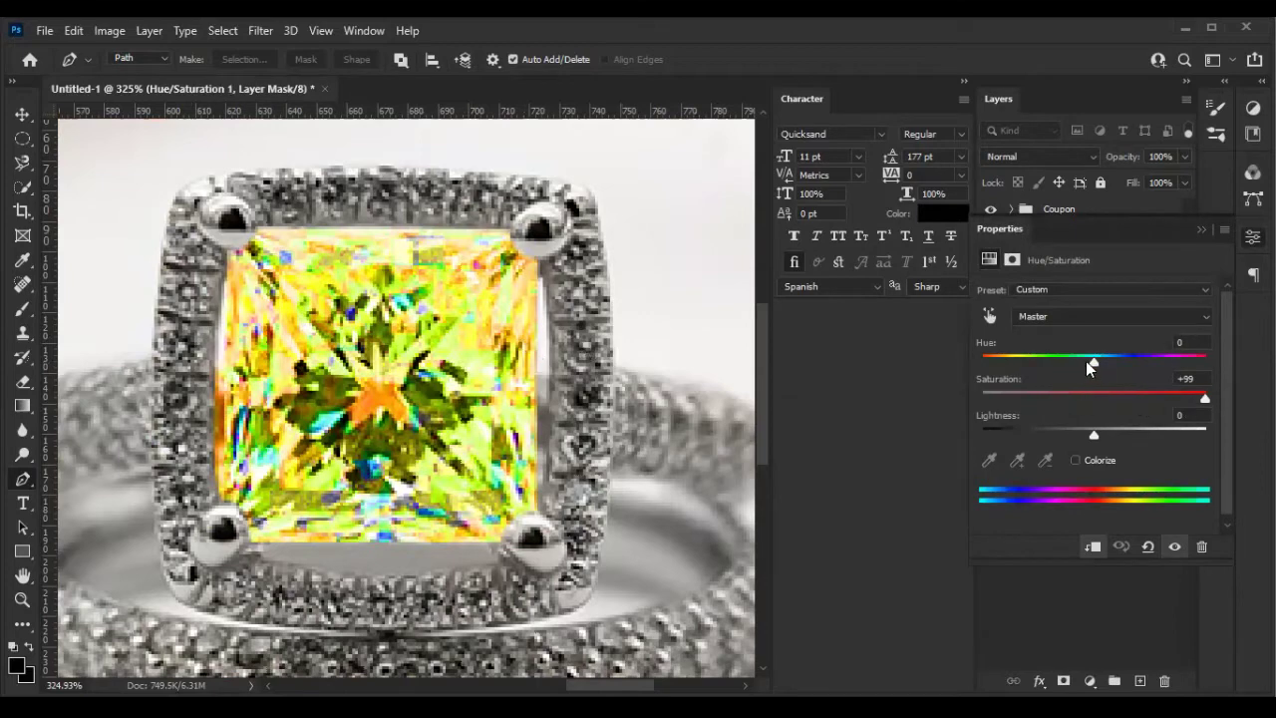
pyautogui.moveTo(1094, 363)
pyautogui.mouseDown()
pyautogui.moveTo(1008, 359)
pyautogui.moveTo(1135, 398)
pyautogui.mouseUp()
pyautogui.click(1074, 459)
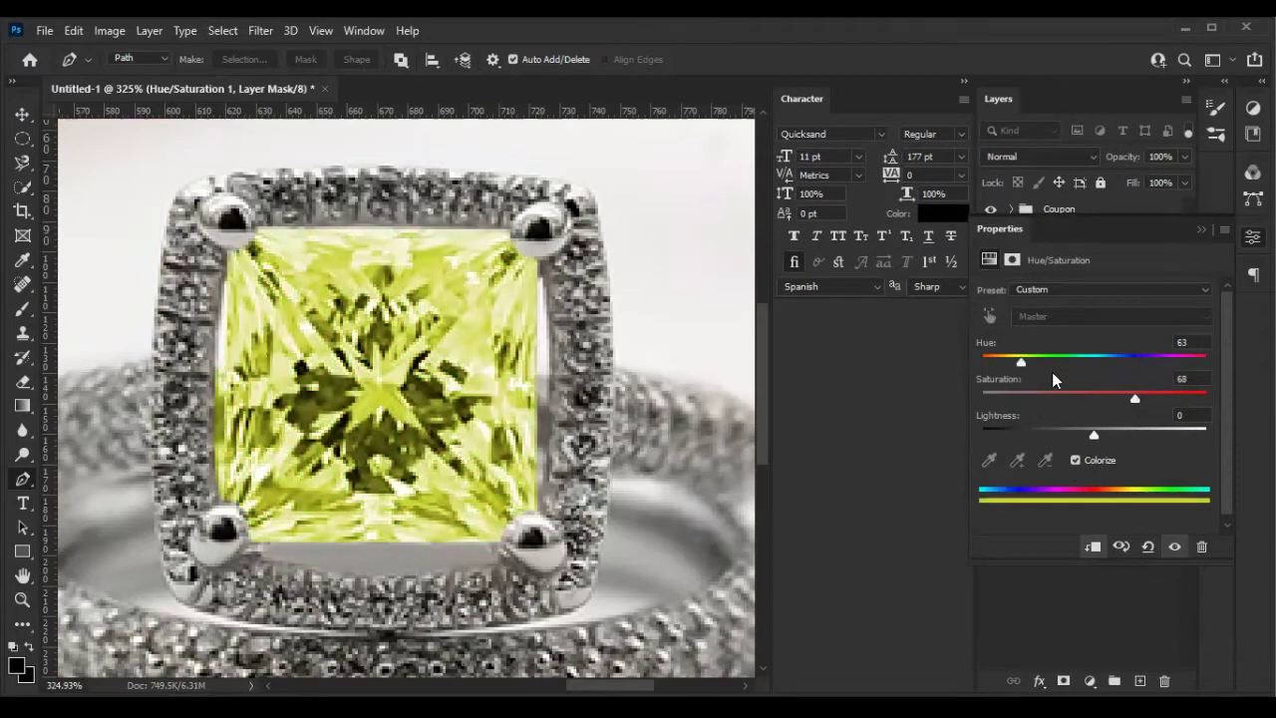
pyautogui.moveTo(1037, 359)
pyautogui.mouseDown()
pyautogui.moveTo(1168, 359)
pyautogui.moveTo(1123, 361)
pyautogui.mouseUp()
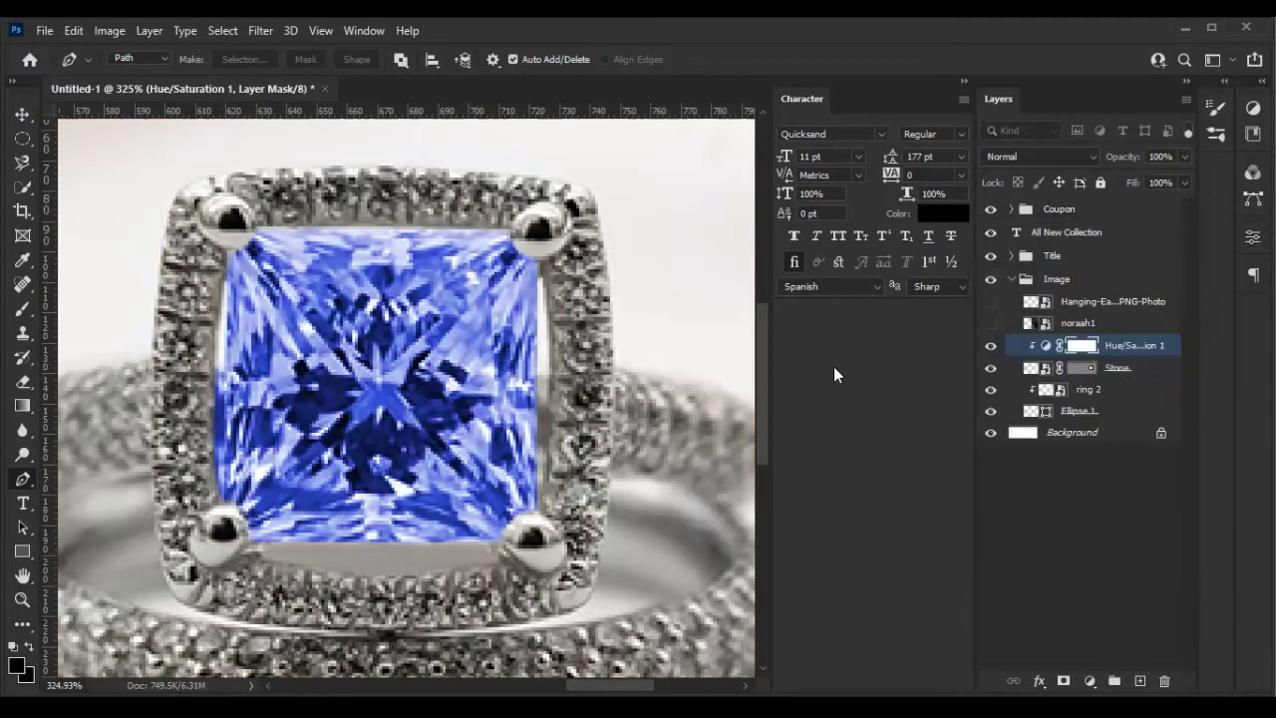
pyautogui.scroll(-3, 573, 341)
pyautogui.scroll(-3, 573, 342)
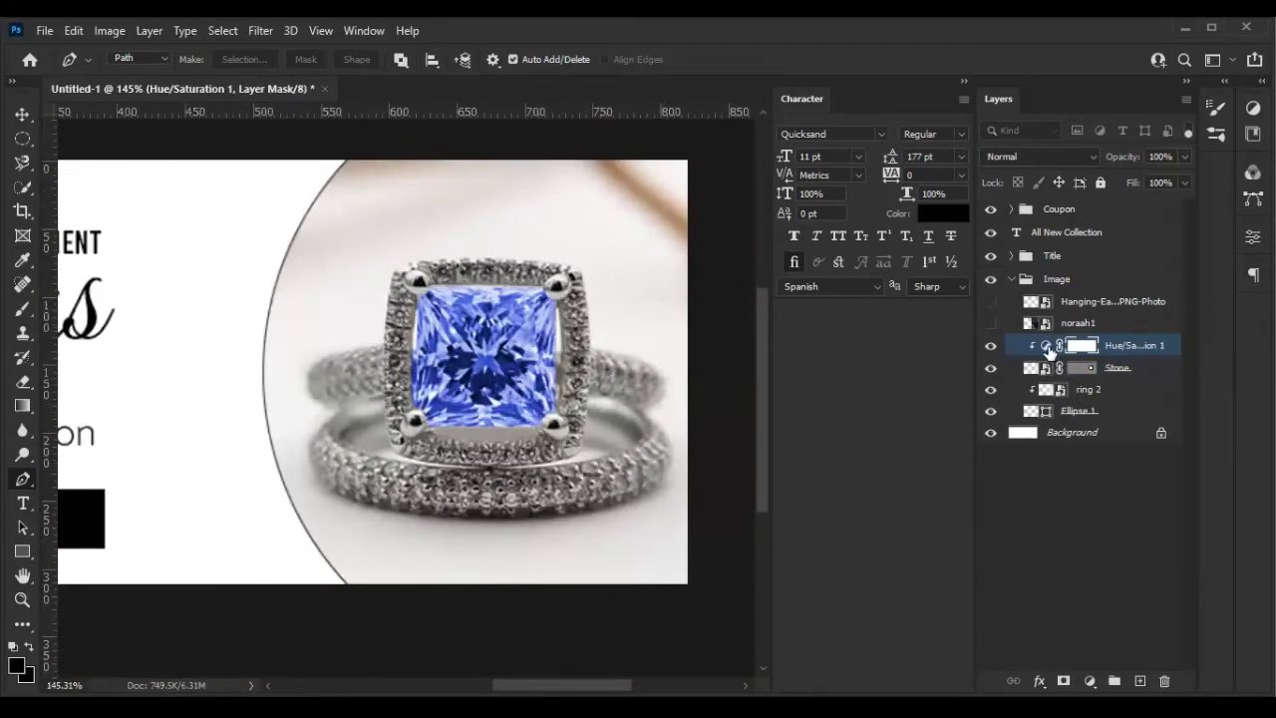
# Darken the blue gem slightly and raise its saturation in Hue/Saturation
pyautogui.doubleClick(1047, 346)
pyautogui.moveTo(1094, 435); pyautogui.dragTo(1085, 436)
pyautogui.moveTo(1133, 398)
pyautogui.mouseDown()
pyautogui.moveTo(1145, 398)
pyautogui.moveTo(1123, 363)
pyautogui.mouseUp()
pyautogui.click(1201, 230)
# Add a Levels adjustment that darkens the gem's midtones and shadows
pyautogui.click(1253, 108)
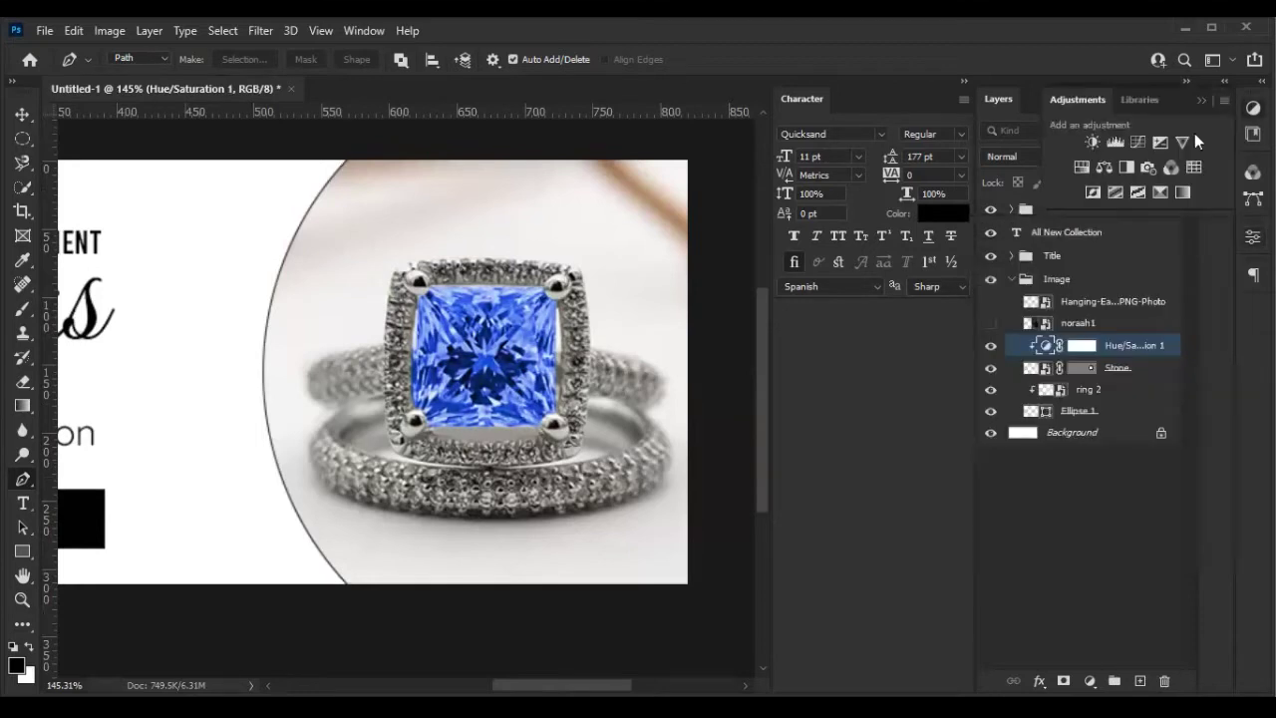
pyautogui.click(1113, 141)
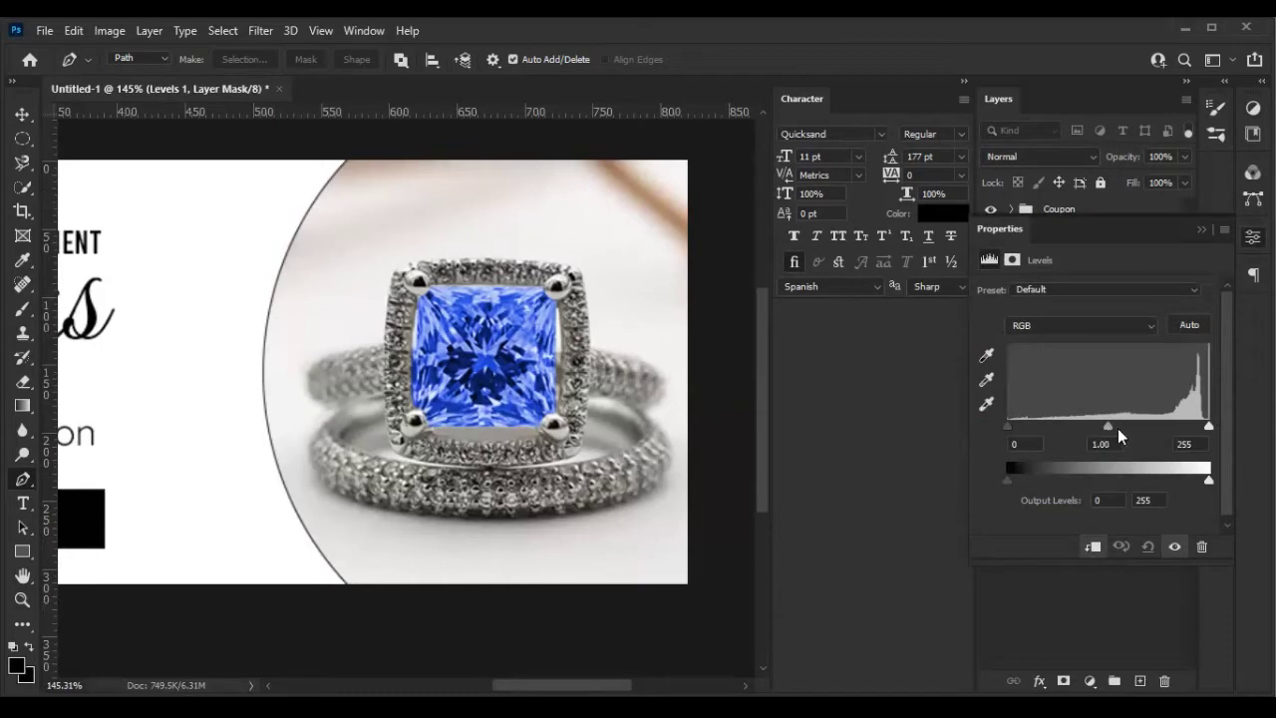
pyautogui.moveTo(1105, 425); pyautogui.dragTo(1139, 425)
pyautogui.moveTo(1006, 426); pyautogui.dragTo(1060, 427)
pyautogui.click(1201, 231)
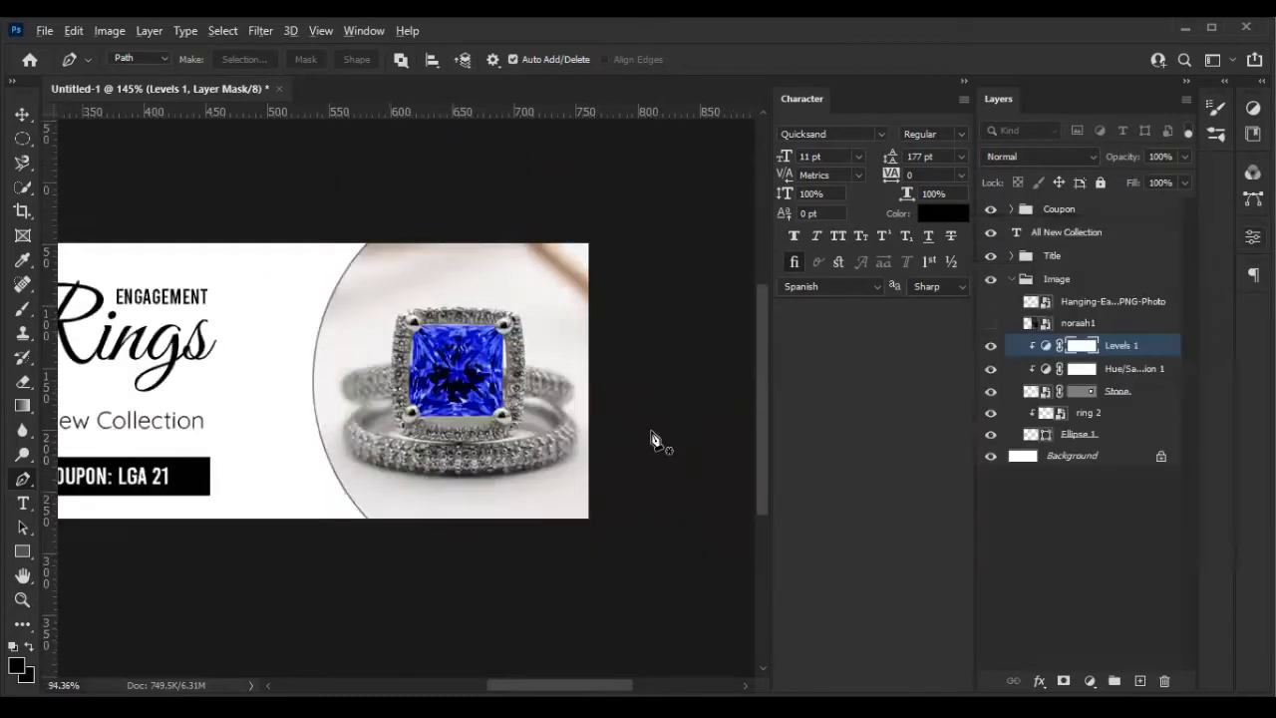
pyautogui.scroll(-3, 649, 441)
pyautogui.hotkey('ctrl', '0')
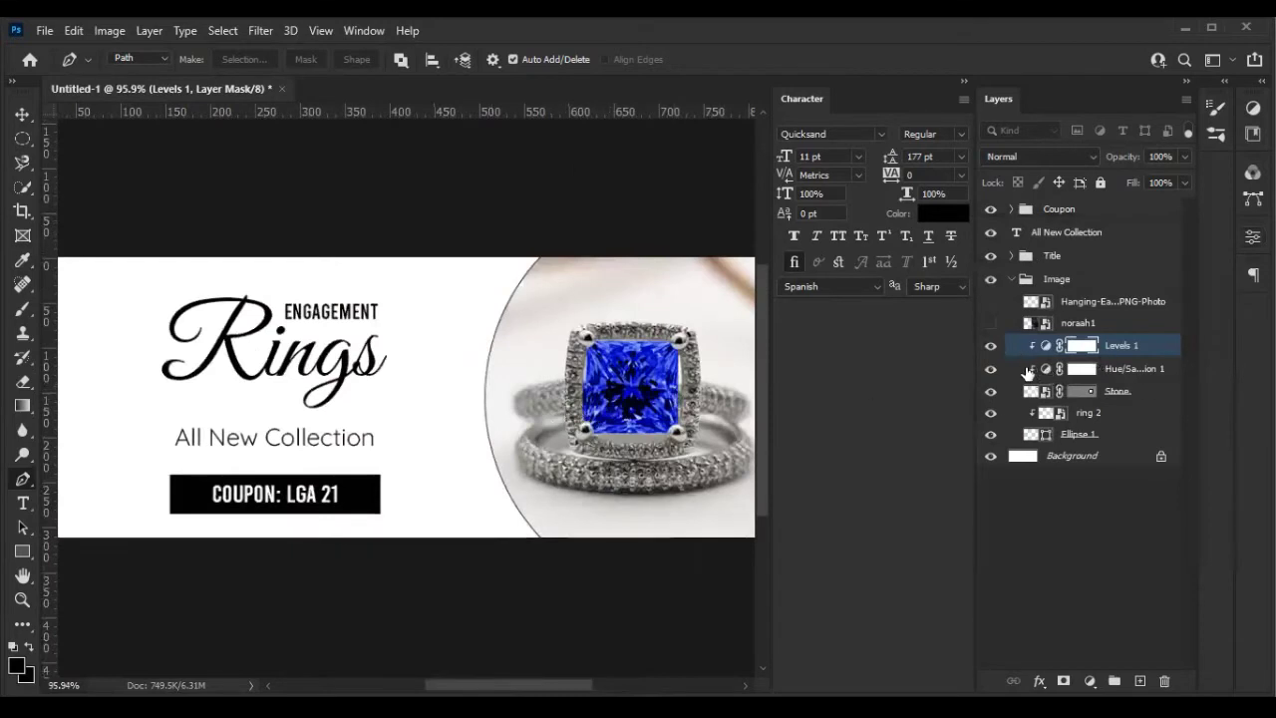
# Retune Hue/Saturation to hue 276, saturation 45, lightness +7 for a purple gem
pyautogui.click(991, 368)
pyautogui.doubleClick(1045, 369)
pyautogui.moveTo(1162, 398)
pyautogui.mouseDown()
pyautogui.moveTo(1083, 399)
pyautogui.moveTo(1069, 435)
pyautogui.moveTo(1101, 433)
pyautogui.mouseUp()
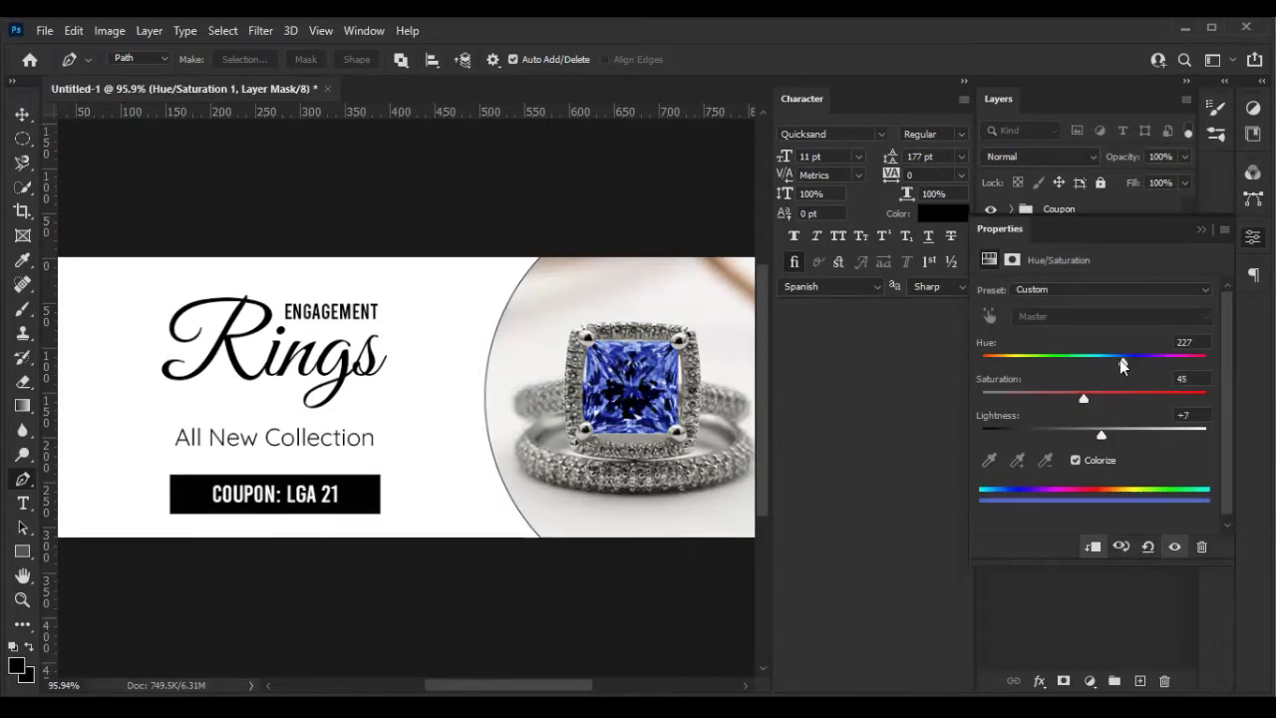
pyautogui.moveTo(1119, 359); pyautogui.dragTo(1107, 359)
pyautogui.click(1201, 231)
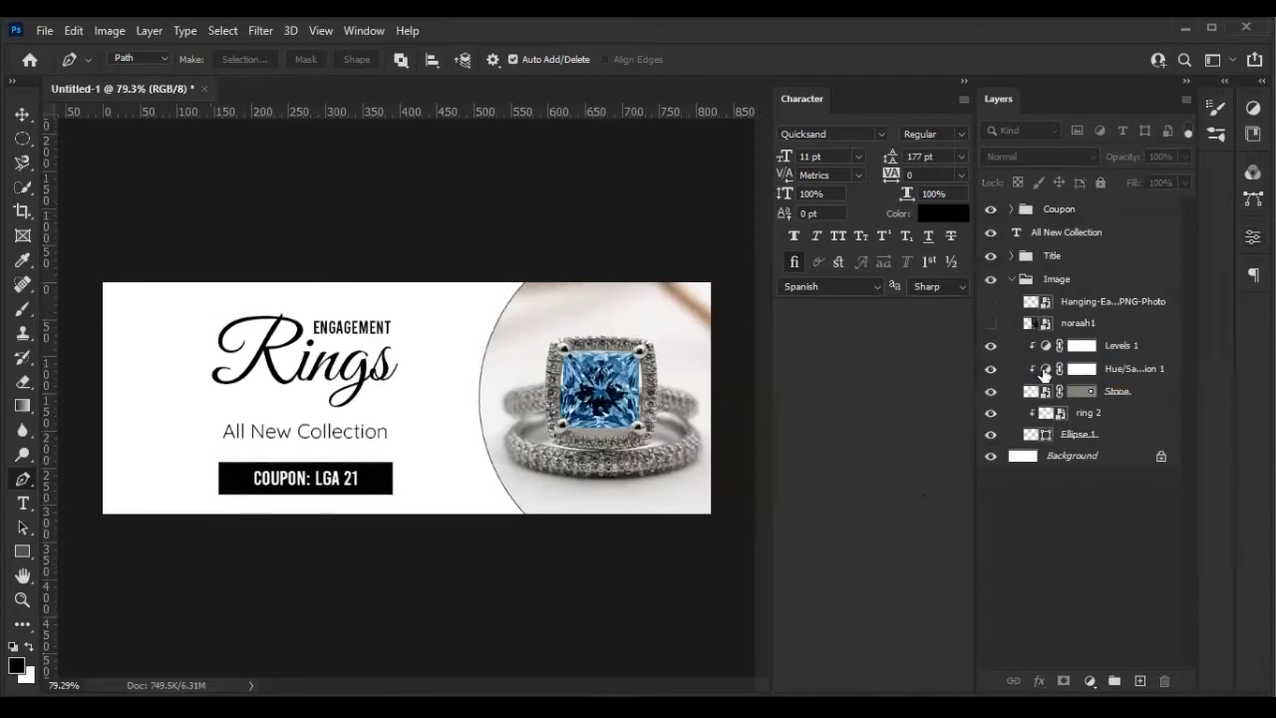
pyautogui.doubleClick(1045, 369)
pyautogui.moveTo(1158, 367)
pyautogui.mouseDown()
pyautogui.moveTo(1184, 365)
pyautogui.moveTo(1154, 367)
pyautogui.mouseUp()
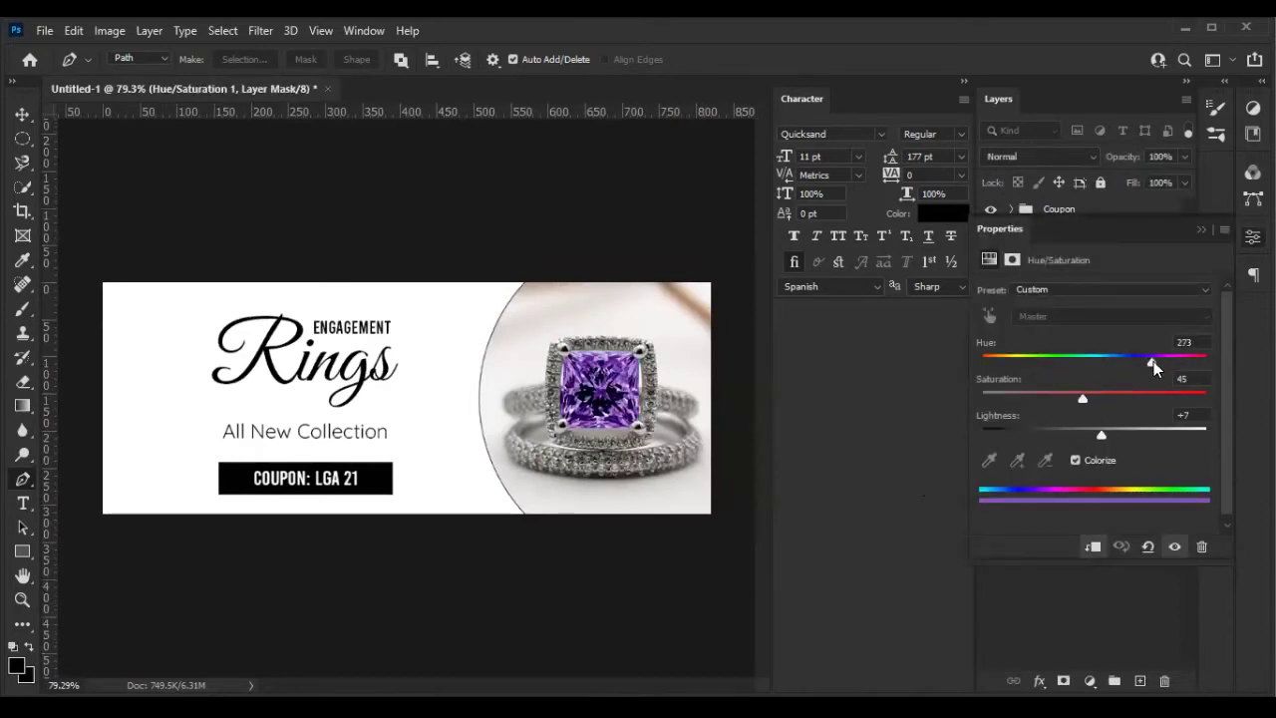
pyautogui.click(1201, 229)
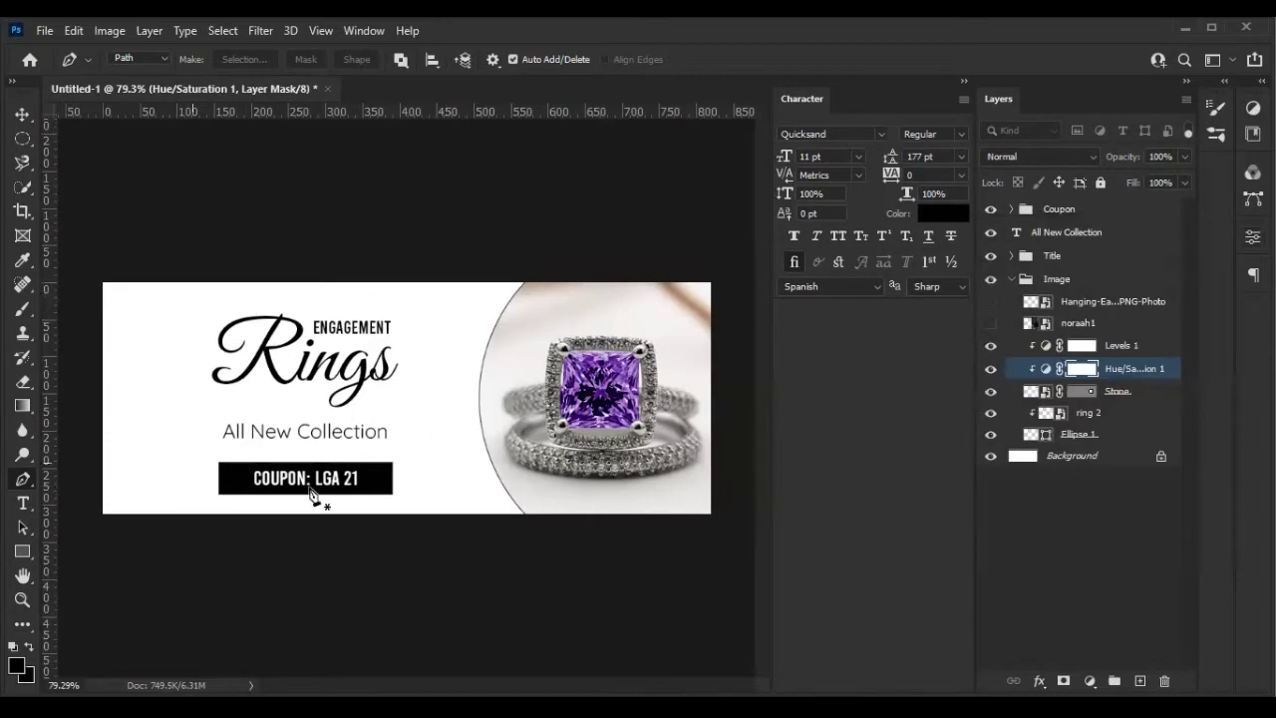
# Expand the Image group and hide the Levels and Hue/Saturation adjustments
pyautogui.click(1002, 287)
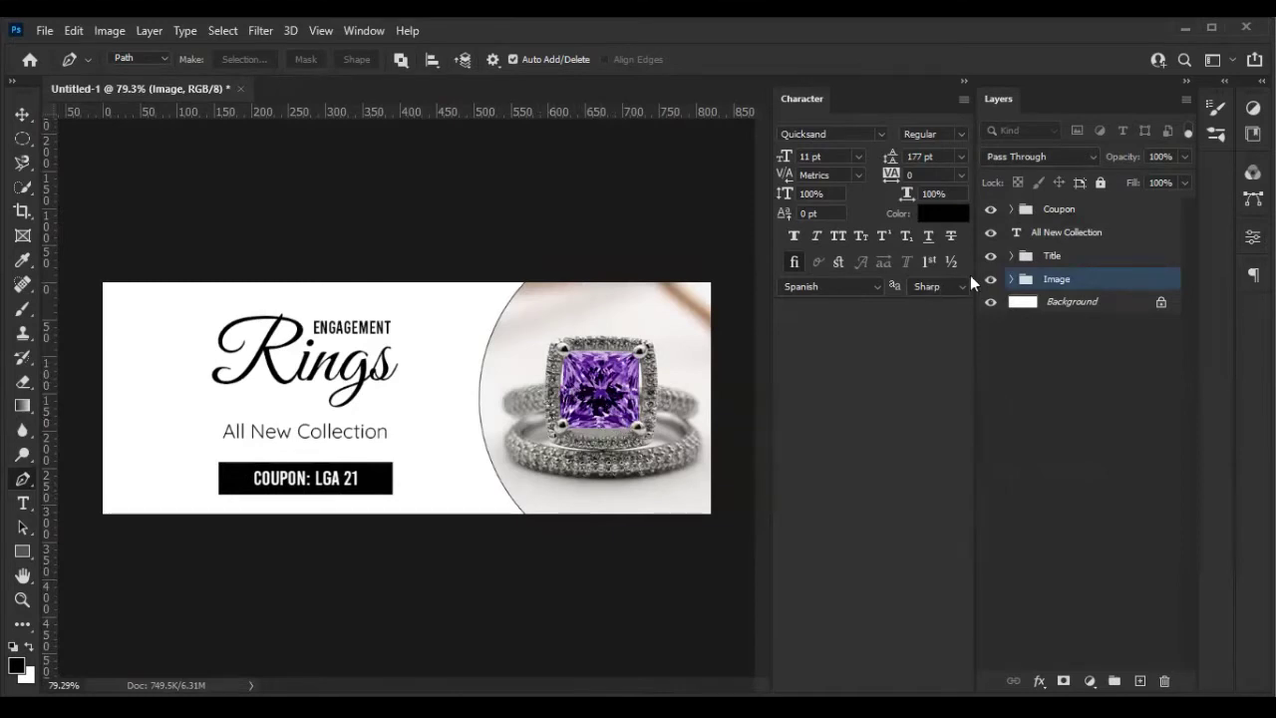
pyautogui.click(1011, 255)
pyautogui.click(1011, 325)
pyautogui.click(1011, 325)
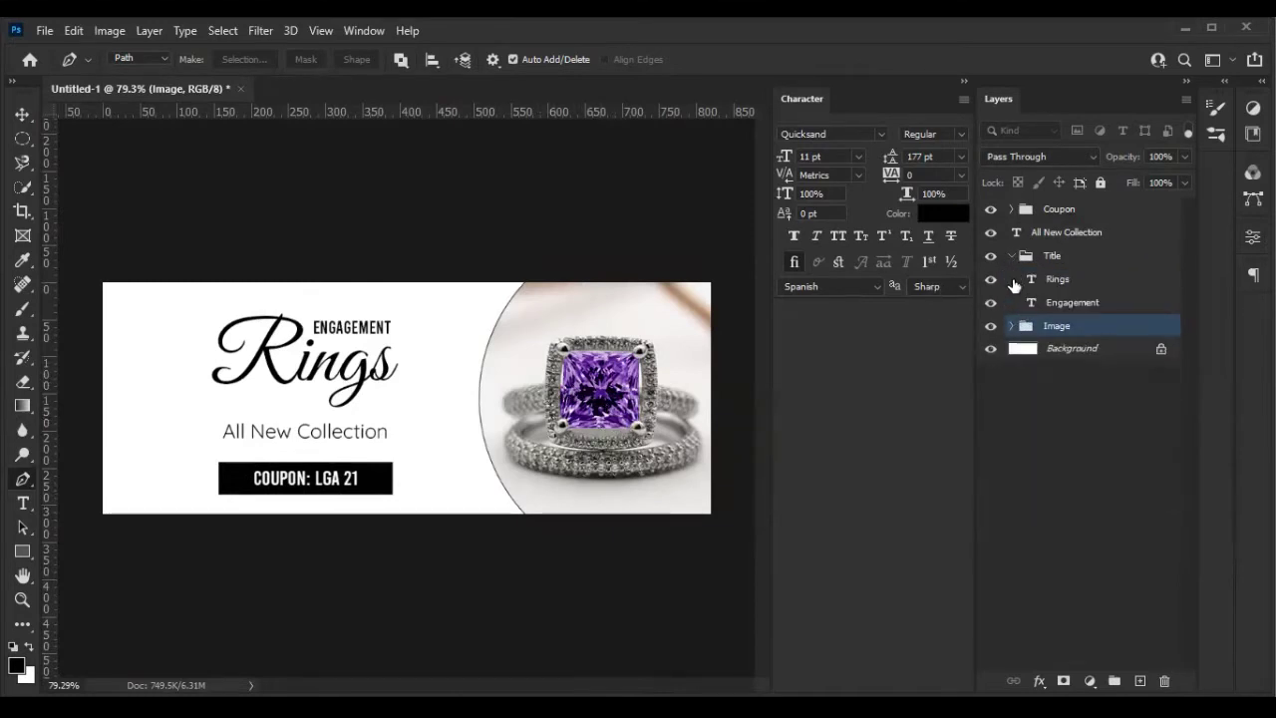
pyautogui.click(1011, 255)
pyautogui.click(1010, 279)
pyautogui.moveTo(990, 368); pyautogui.dragTo(989, 345)
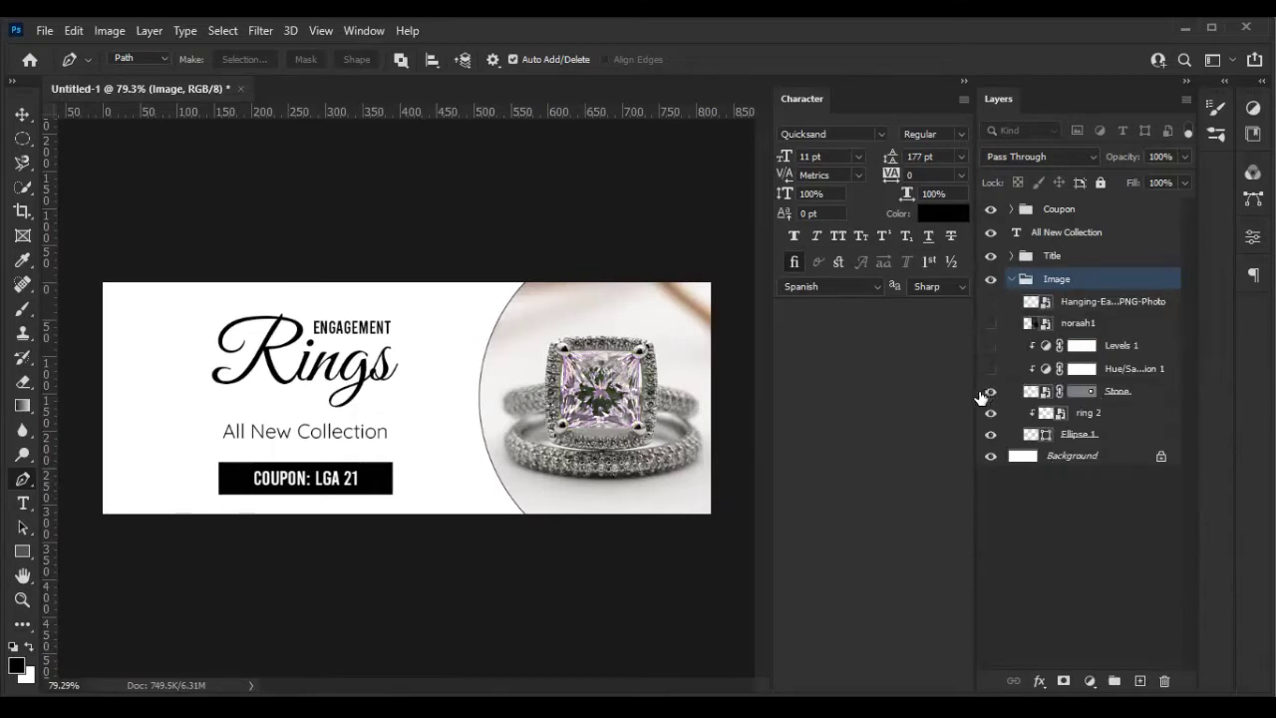
# Show the Hanging-Earrings photo, hide Stone and ring 2, and fit the banner on screen
pyautogui.click(1011, 280)
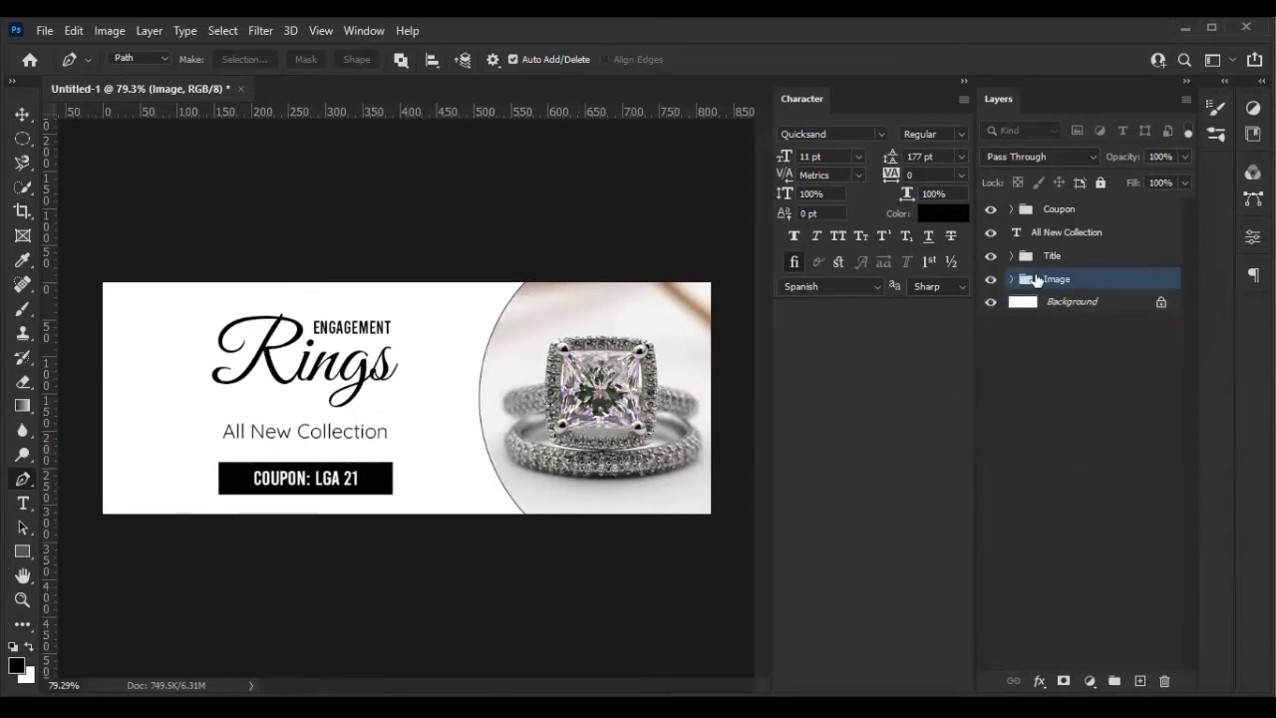
pyautogui.click(1011, 279)
pyautogui.click(997, 304)
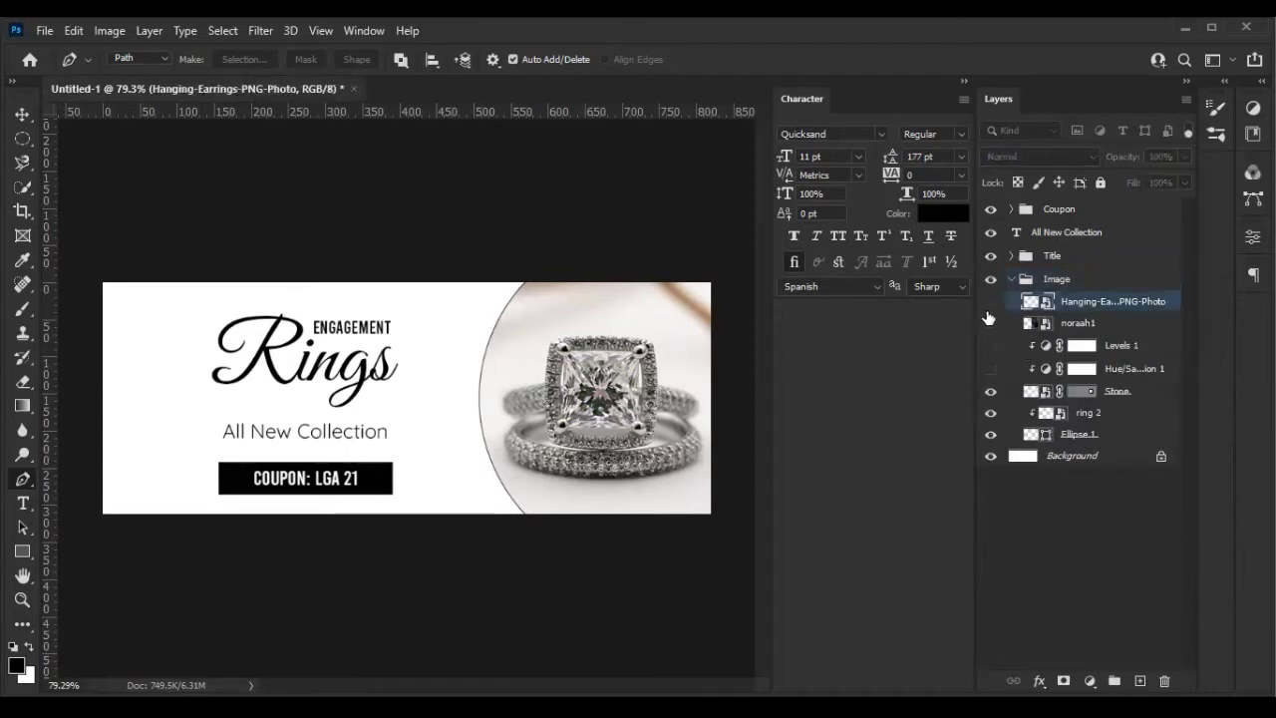
pyautogui.click(991, 303)
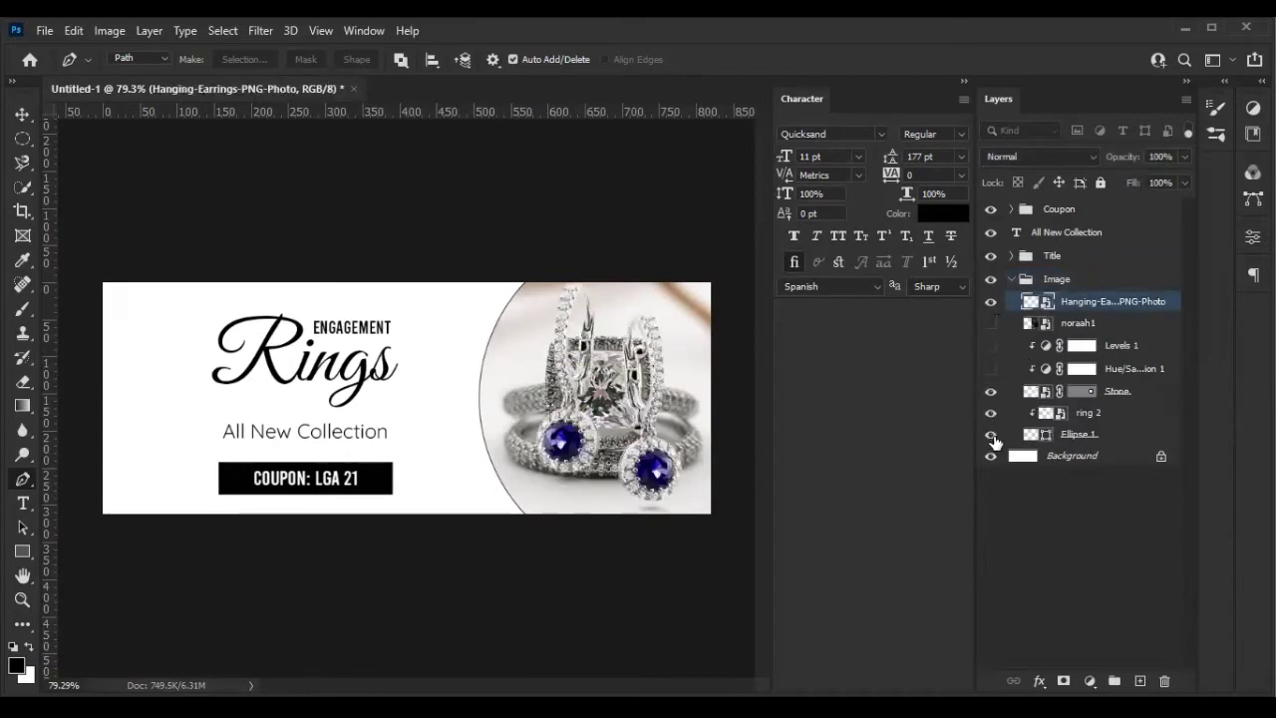
pyautogui.moveTo(991, 411); pyautogui.dragTo(991, 391)
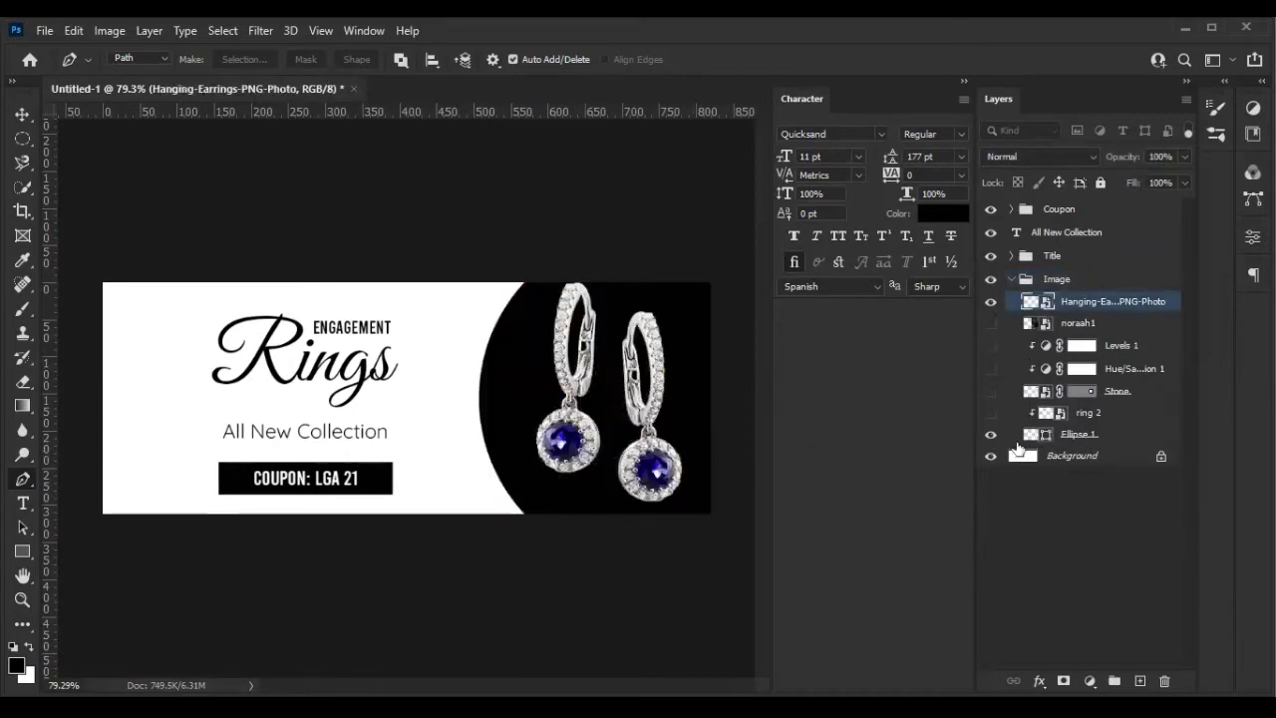
pyautogui.hotkey('ctrl', '0')
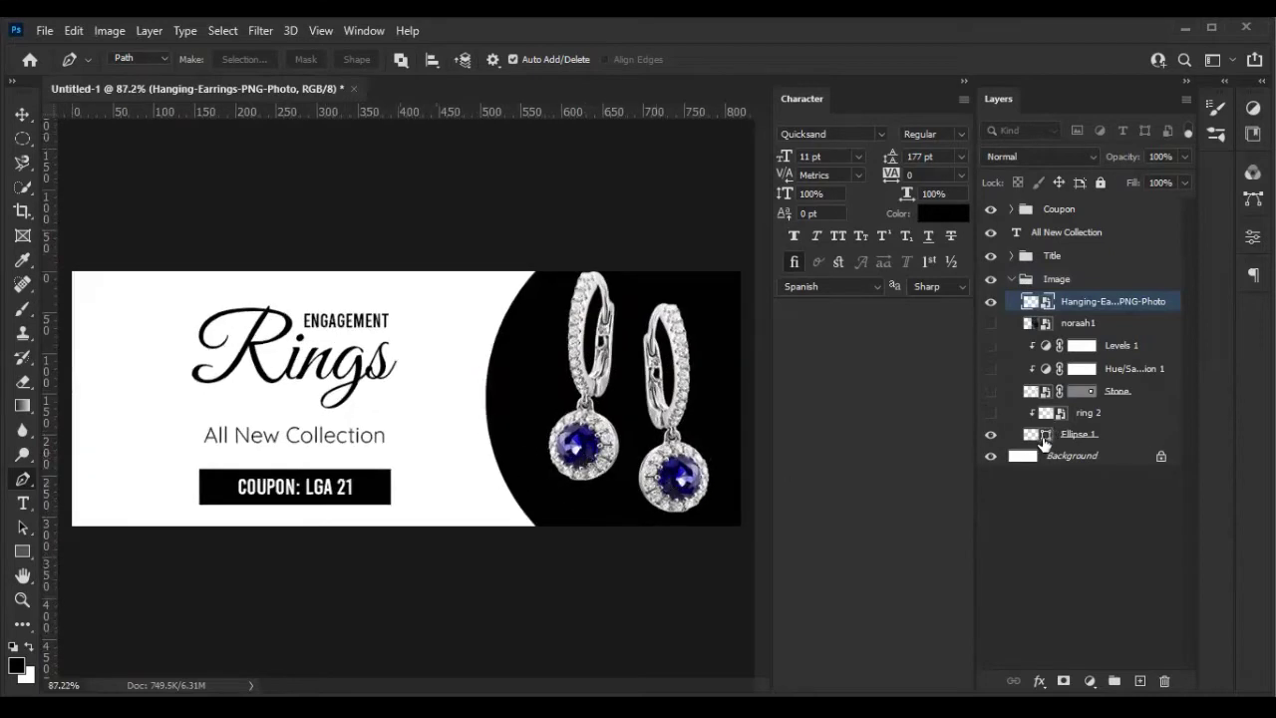
# Fill the Ellipse 1 circle with lavender #706bb9, then collapse the Image group
pyautogui.doubleClick(1044, 435)
pyautogui.write('df0c0c')
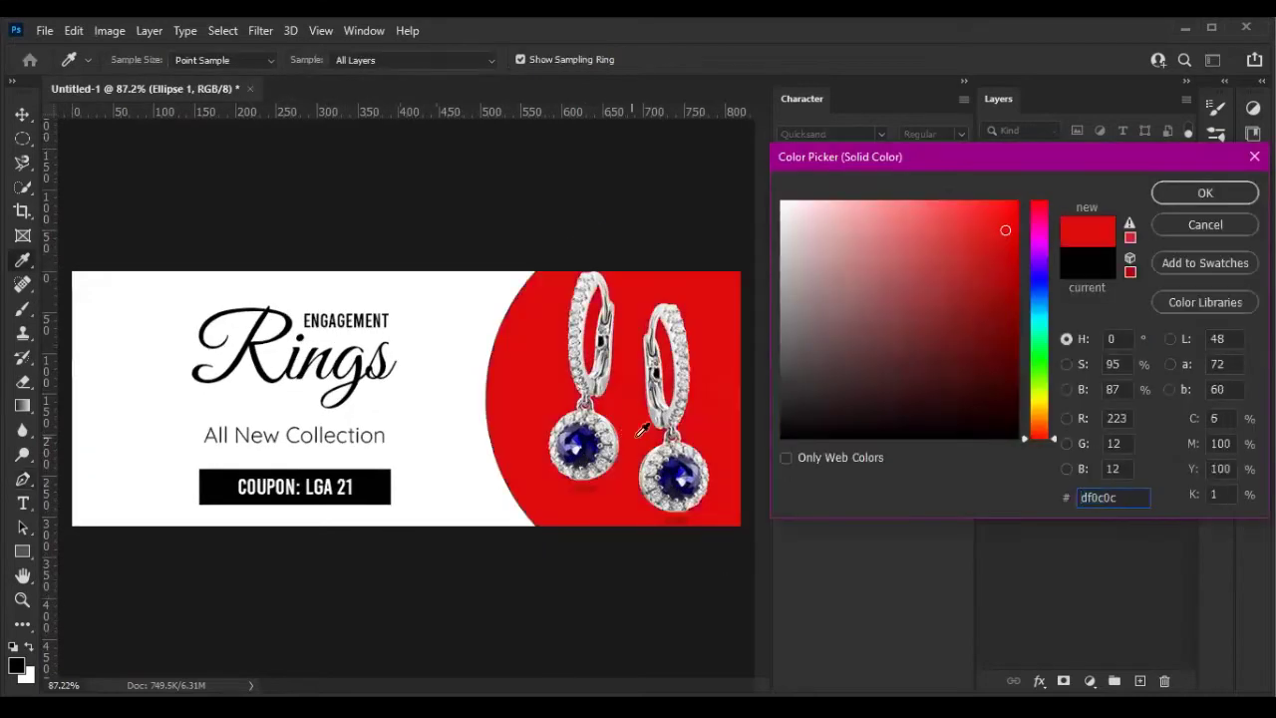
pyautogui.moveTo(1046, 375); pyautogui.dragTo(1046, 359)
pyautogui.doubleClick(1106, 497)
pyautogui.write('435643')
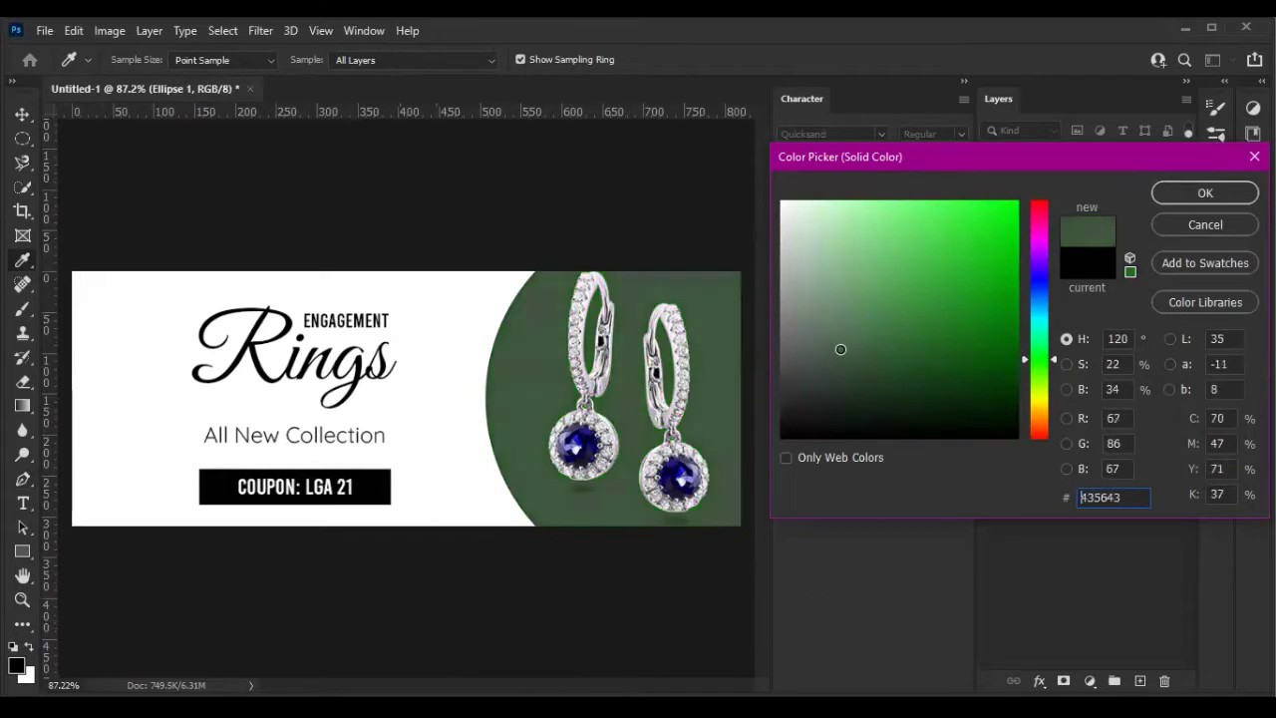
pyautogui.write('706bb9')
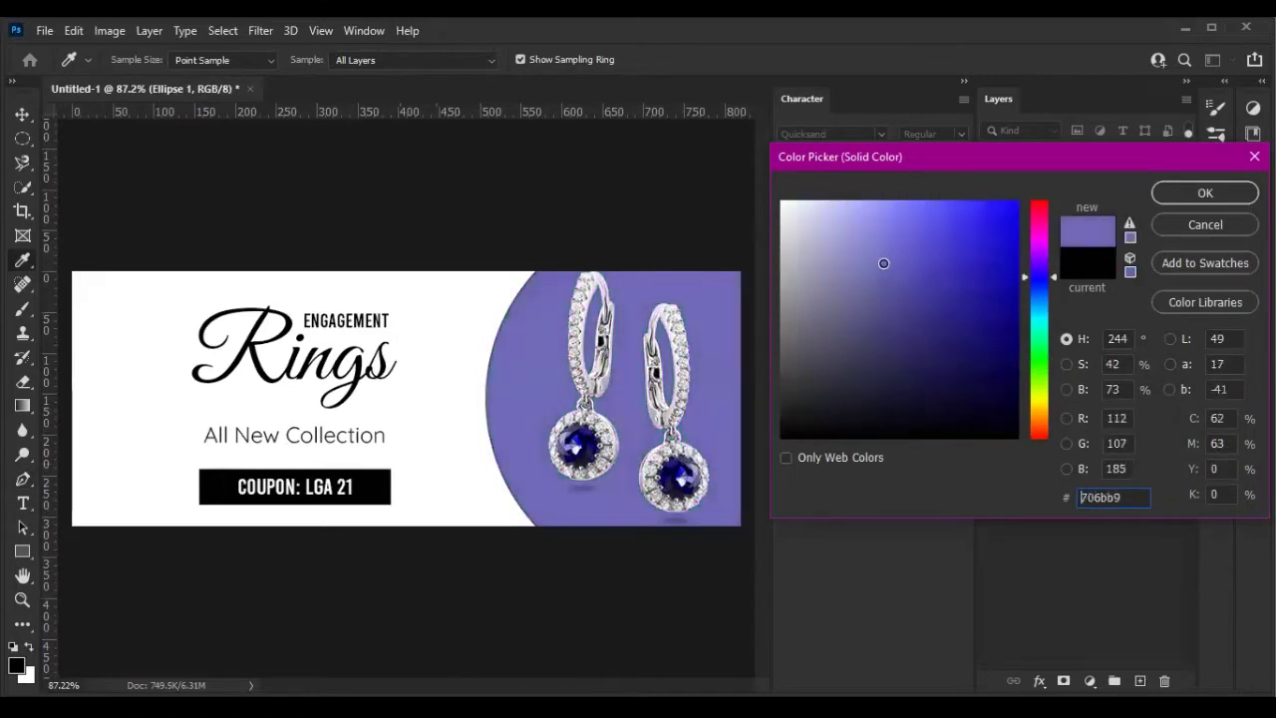
pyautogui.click(1196, 195)
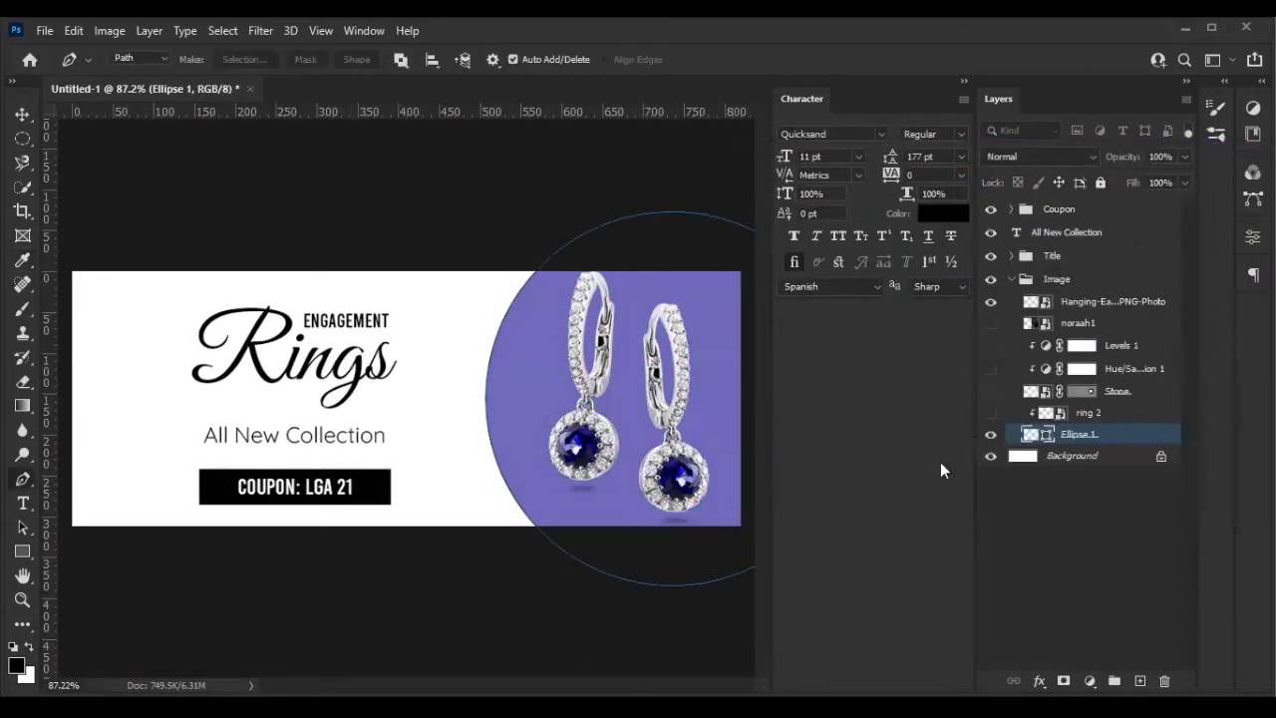
pyautogui.click(1011, 281)
pyautogui.click(1082, 528)
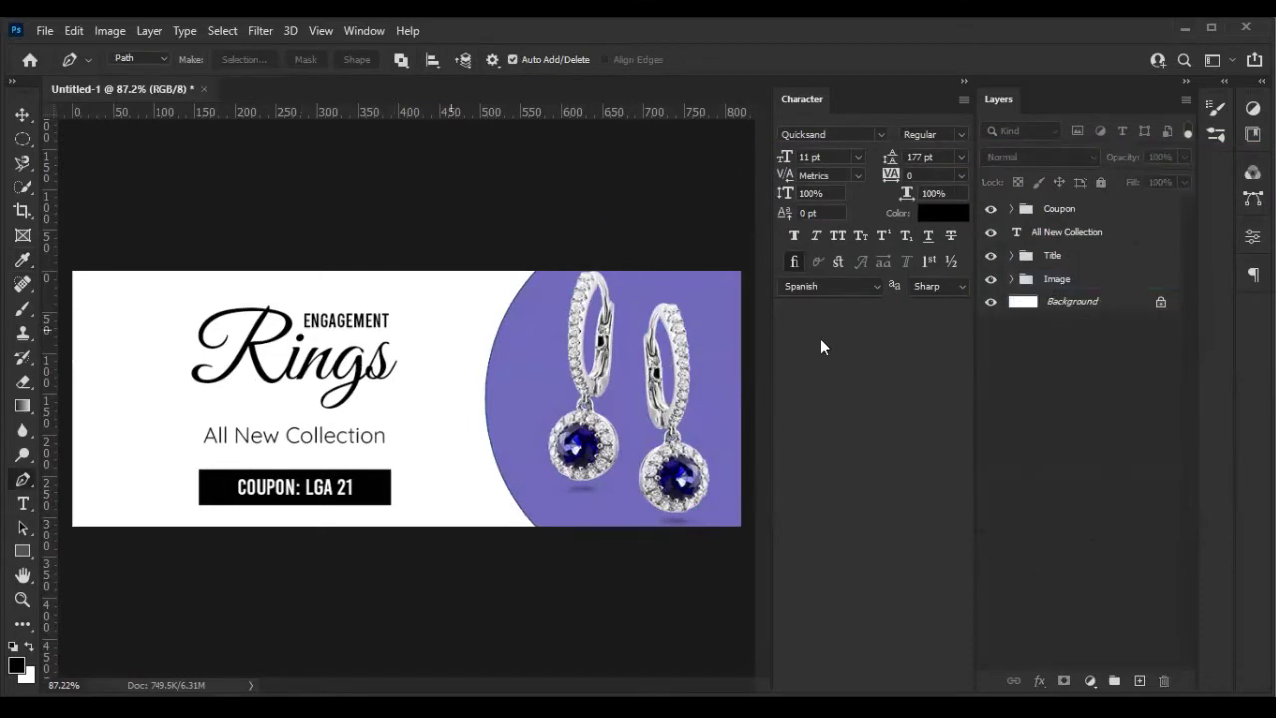
# Add a new layer named BG just above Background
pyautogui.click(1139, 680)
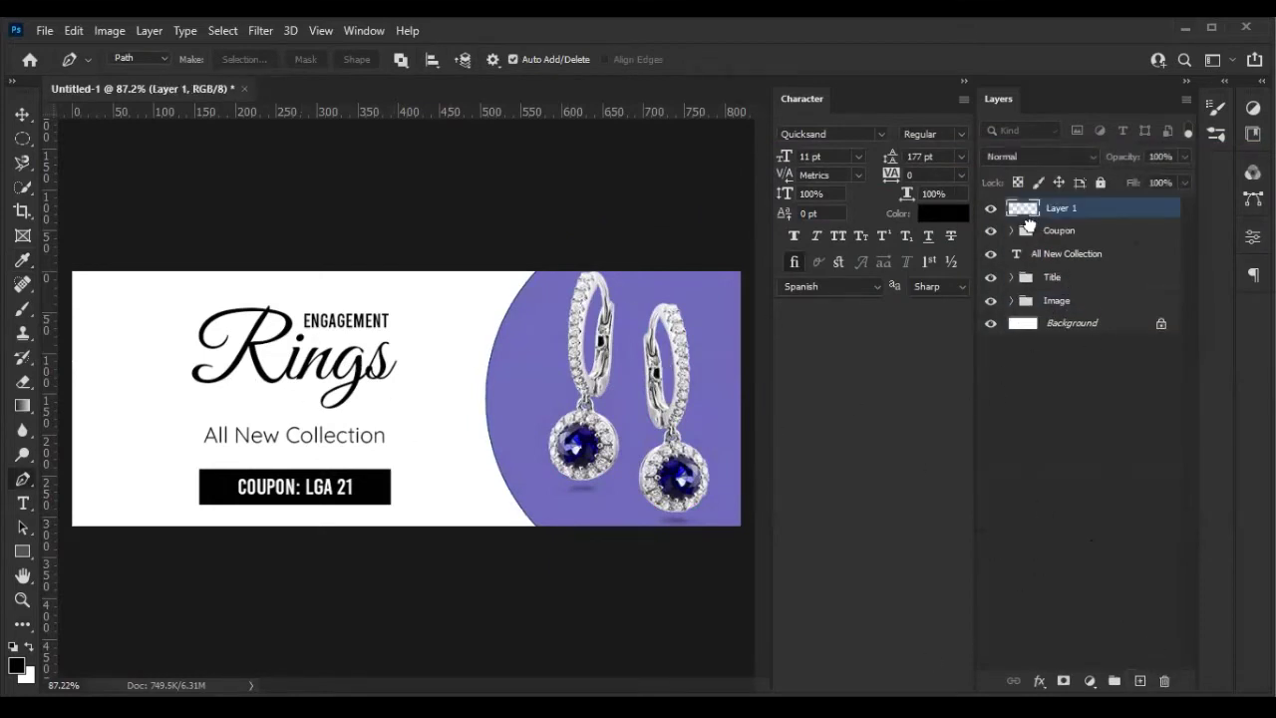
pyautogui.moveTo(1032, 213); pyautogui.dragTo(1077, 317)
pyautogui.write('BG')
pyautogui.press('Return')
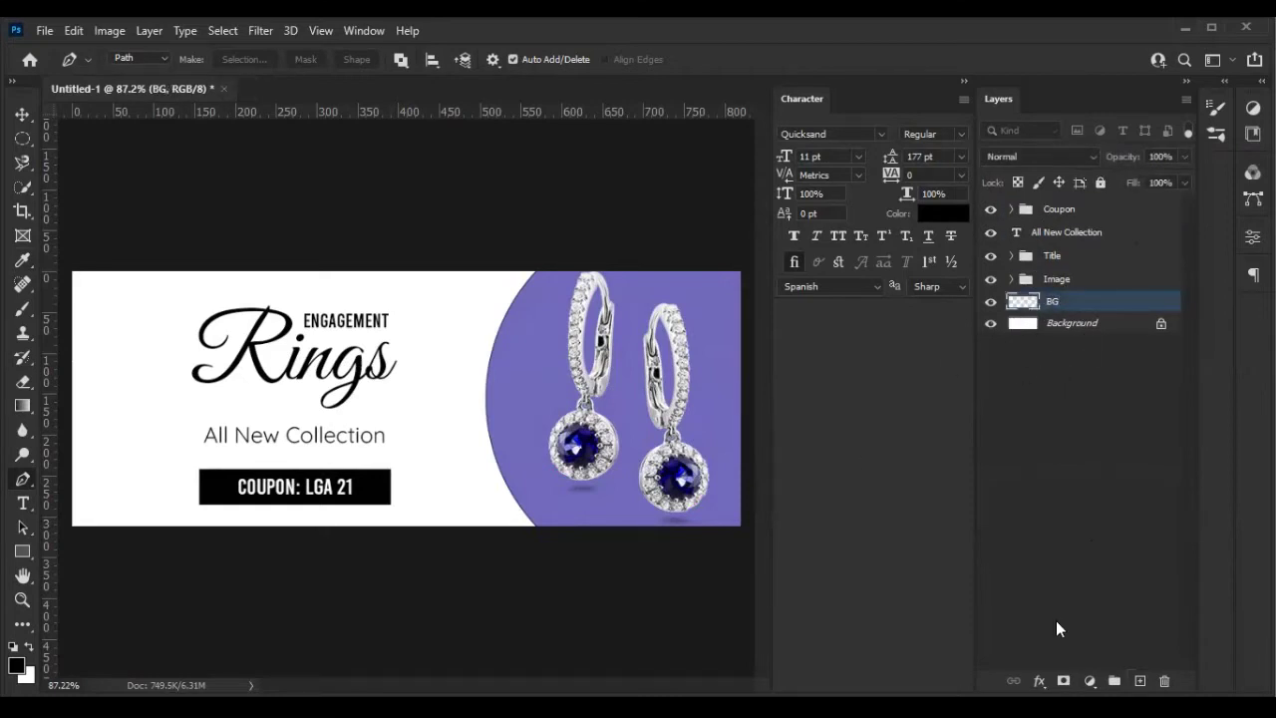
# Add a Gradient Fill to BG angled at about 31.05°
pyautogui.click(1089, 679)
pyautogui.click(1047, 368)
pyautogui.moveTo(1013, 318); pyautogui.dragTo(1079, 406)
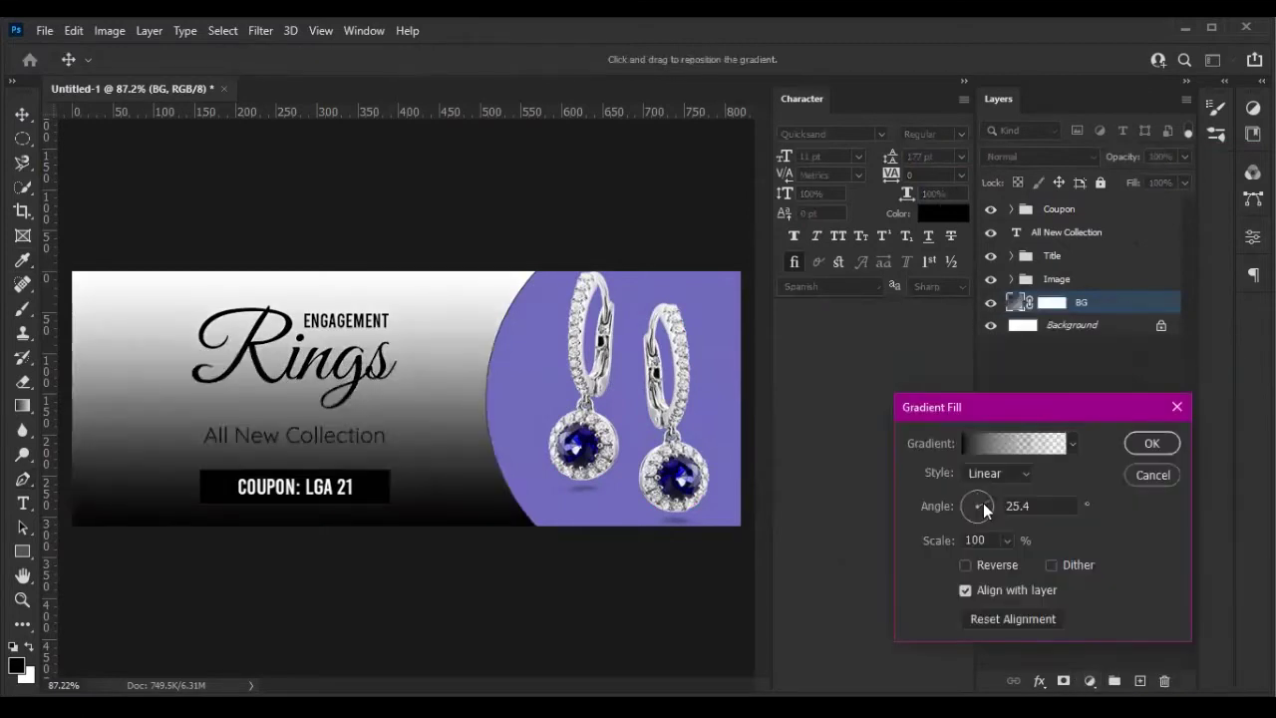
pyautogui.moveTo(983, 502); pyautogui.dragTo(985, 504)
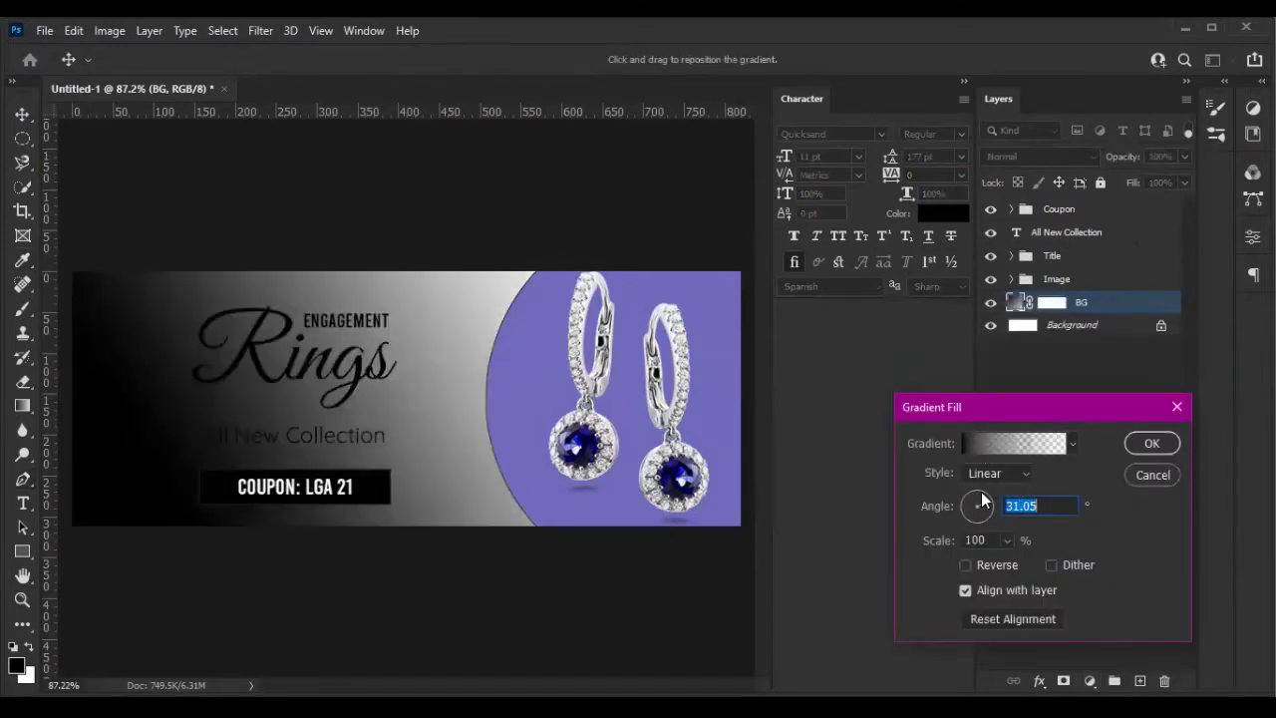
# Make the gradient's right end fully opaque dark blue sampled from the gem
pyautogui.click(1014, 443)
pyautogui.click(864, 446)
pyautogui.click(1240, 445)
pyautogui.click(1240, 400)
pyautogui.moveTo(884, 497); pyautogui.dragTo(1202, 454)
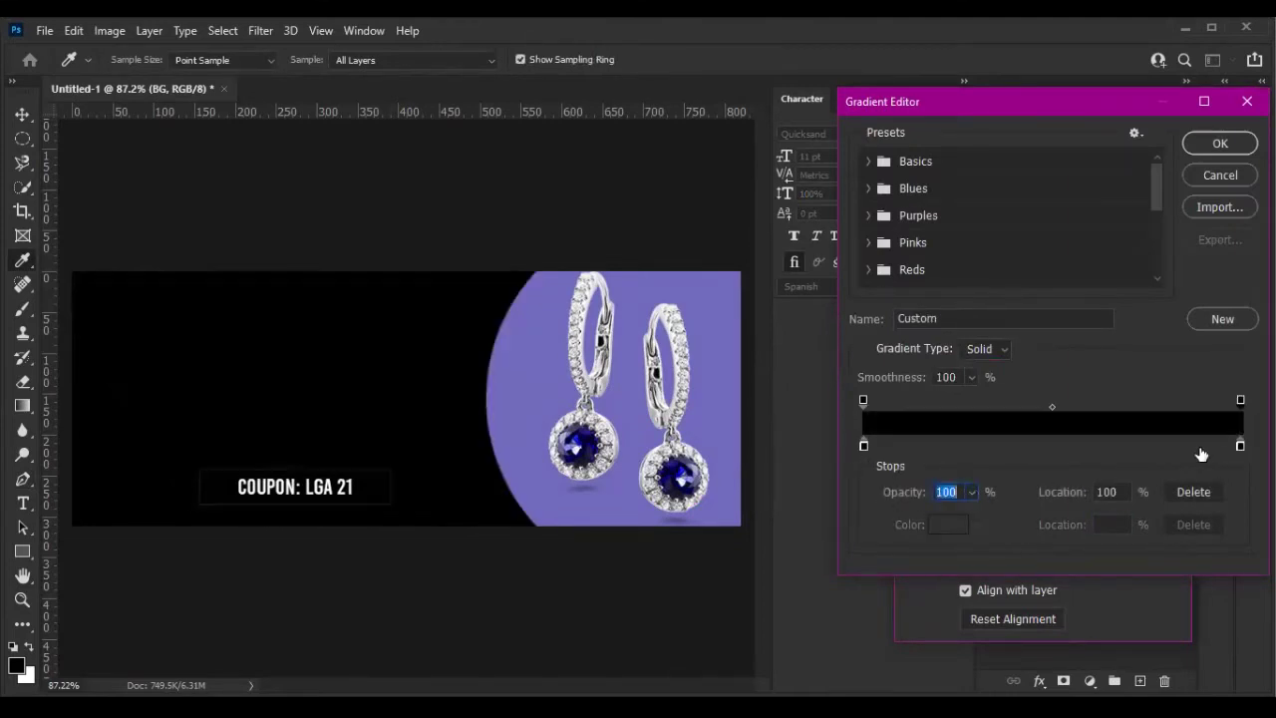
pyautogui.click(1240, 446)
pyautogui.click(944, 523)
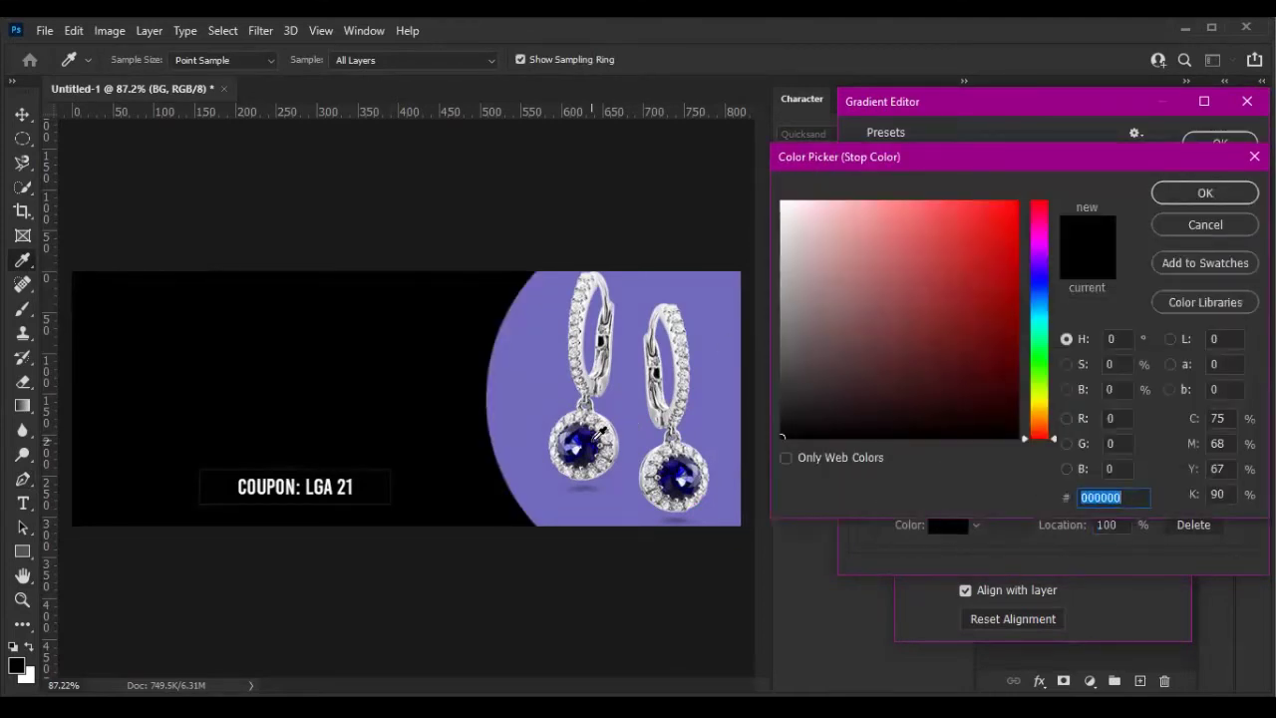
pyautogui.click(575, 449)
pyautogui.click(1213, 197)
# Set the left gradient stop to near-black navy, reverse the gradient and apply it
pyautogui.click(863, 446)
pyautogui.click(944, 525)
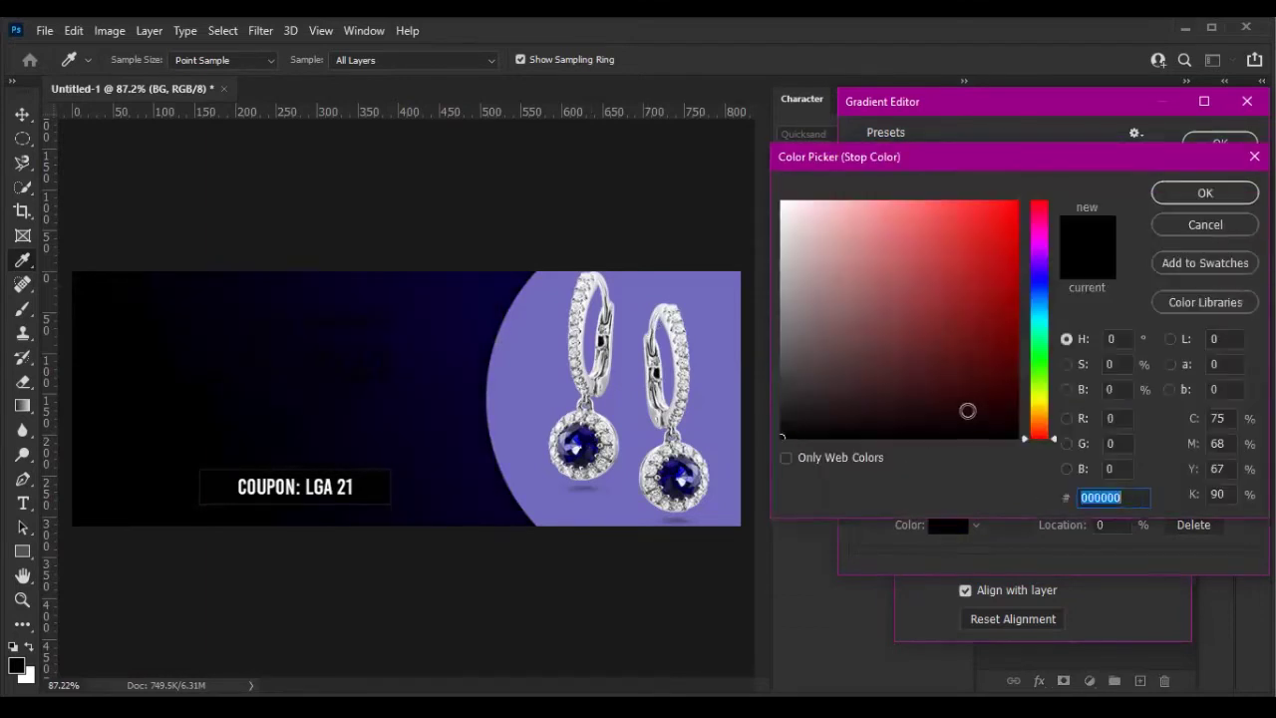
pyautogui.click(577, 448)
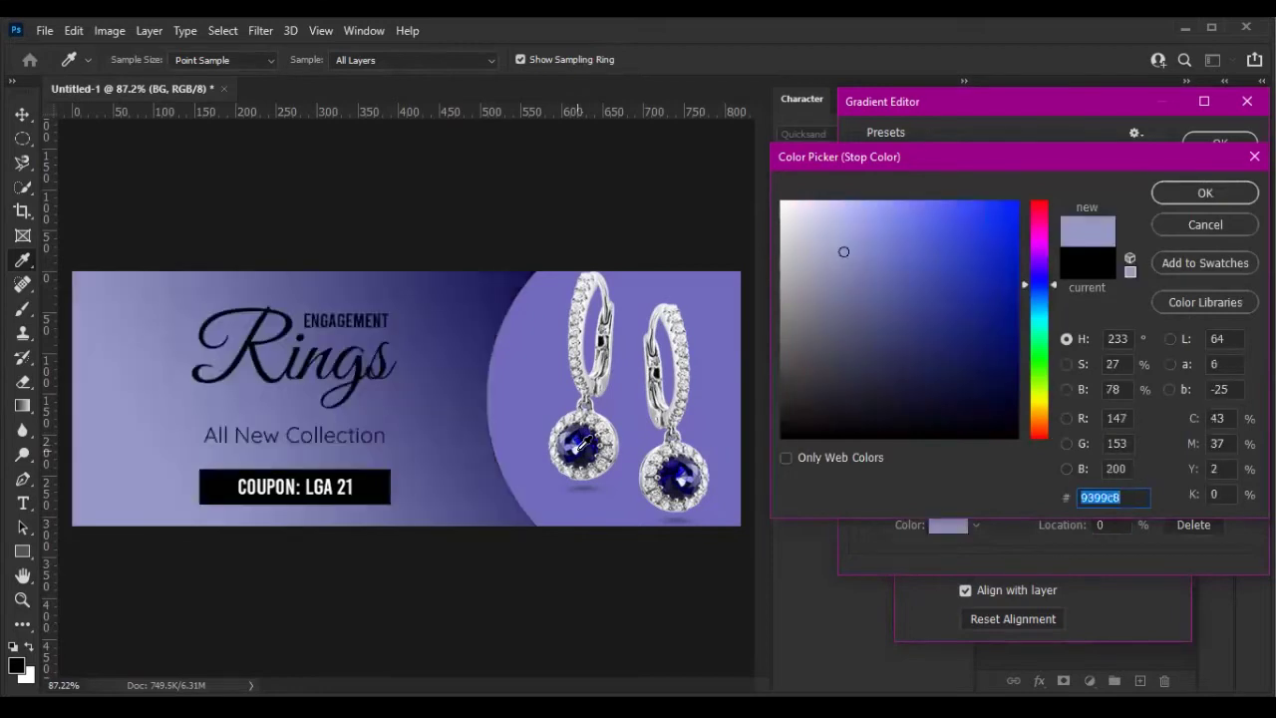
pyautogui.click(583, 446)
pyautogui.click(968, 319)
pyautogui.moveTo(968, 319)
pyautogui.mouseDown()
pyautogui.moveTo(1019, 355)
pyautogui.moveTo(1017, 396)
pyautogui.moveTo(806, 439)
pyautogui.mouseUp()
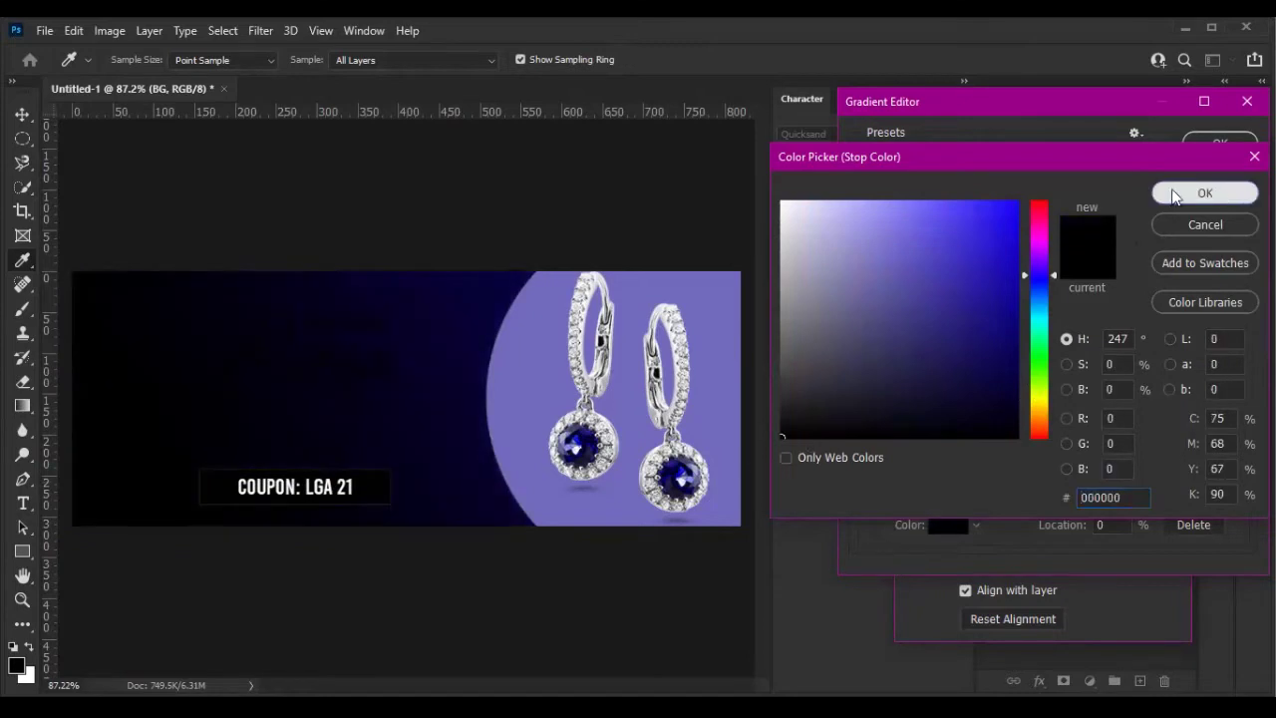
pyautogui.click(1205, 193)
pyautogui.press('Return')
pyautogui.click(982, 567)
pyautogui.click(1152, 442)
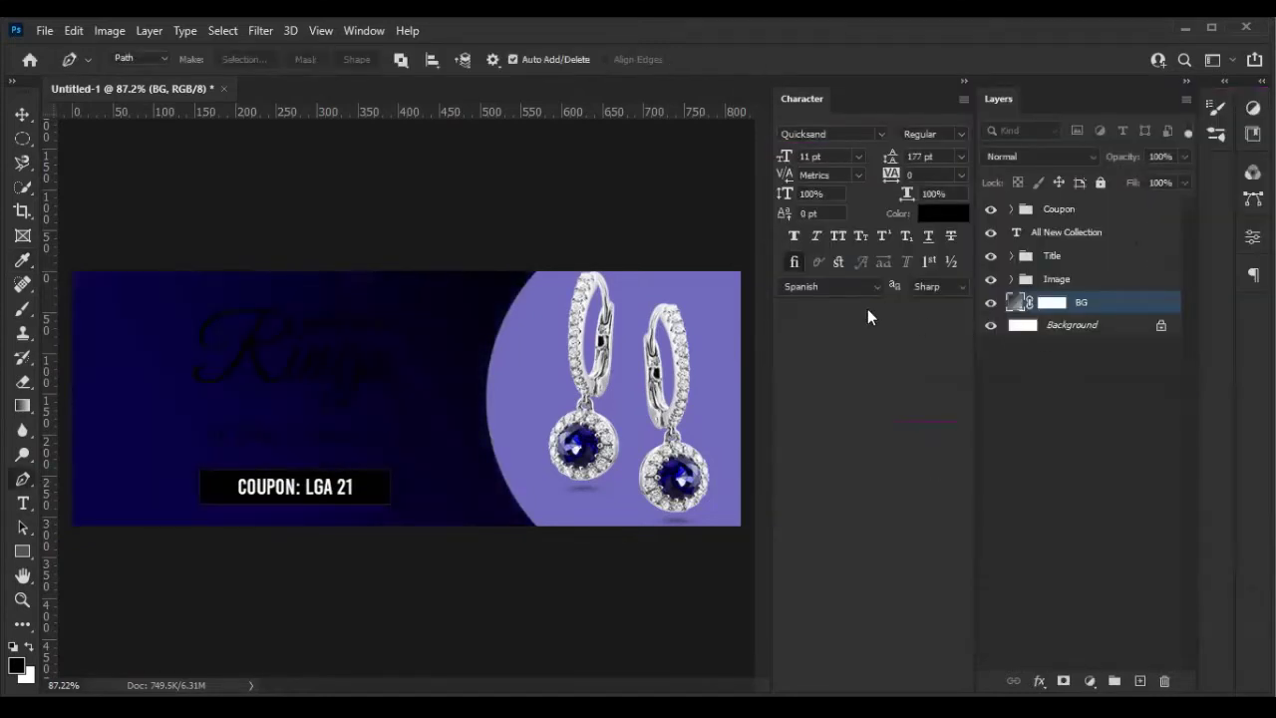
# Add a white Color Overlay effect to the Title group
pyautogui.click(1049, 259)
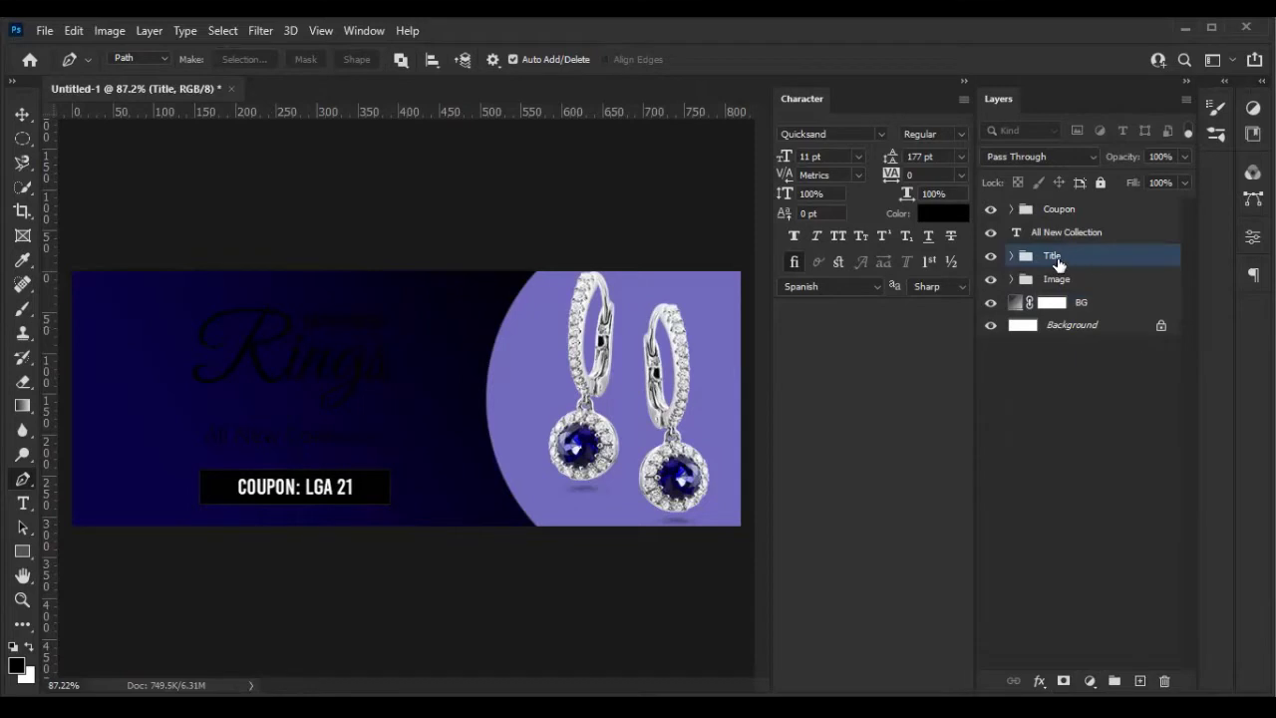
pyautogui.click(1039, 681)
pyautogui.click(1107, 609)
pyautogui.click(987, 314)
pyautogui.moveTo(788, 210); pyautogui.dragTo(760, 177)
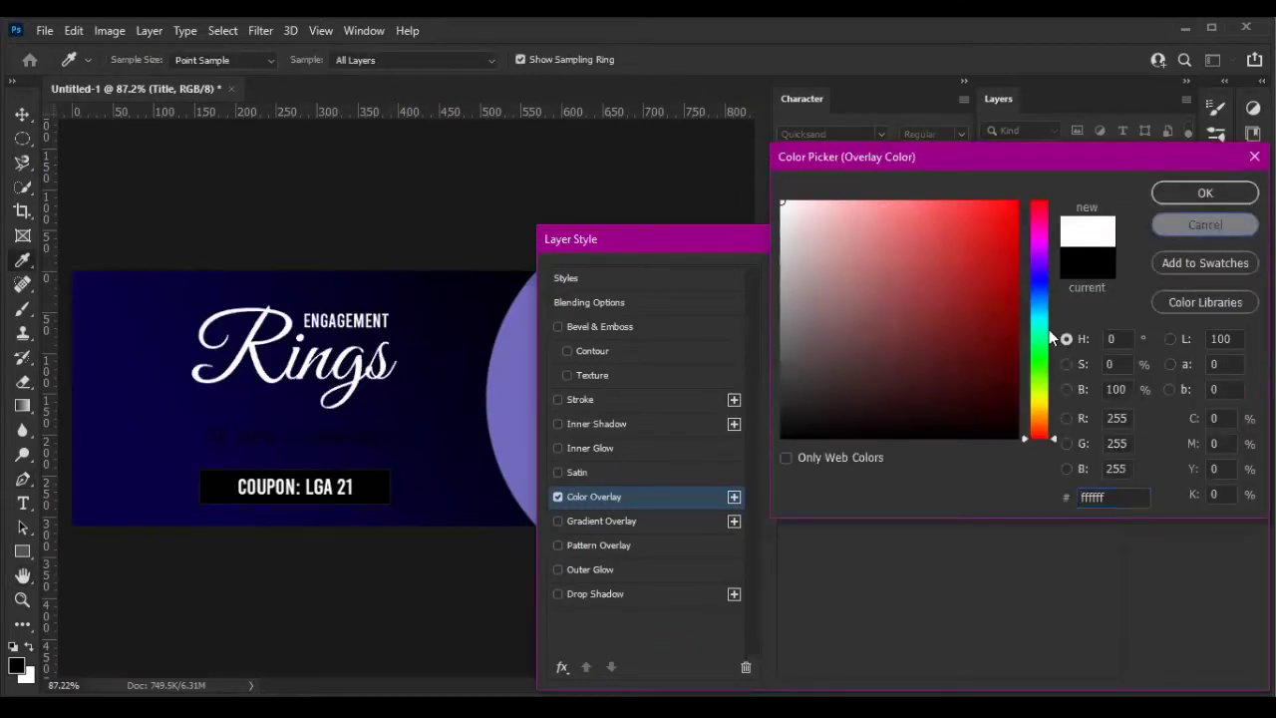
# Set the text colour of the Rings and Engagement layers to white
pyautogui.click(1009, 256)
pyautogui.click(1074, 281)
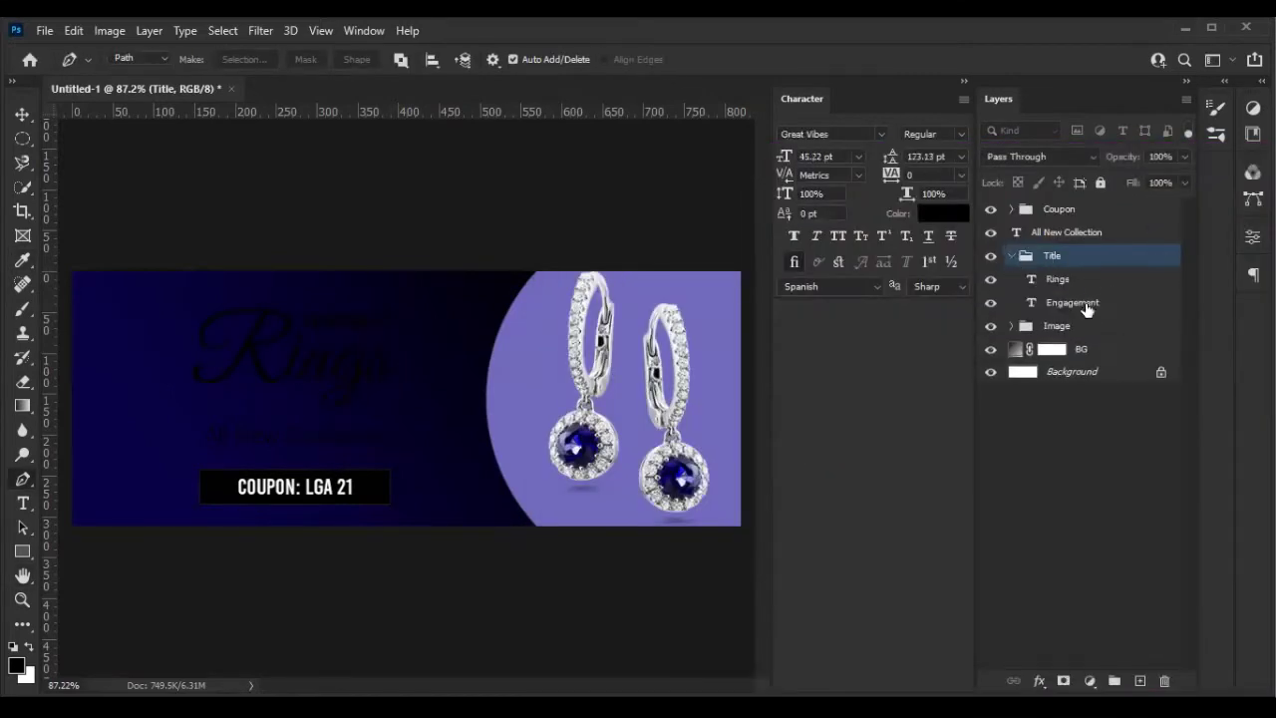
pyautogui.keyDown('shift'); pyautogui.click(1084, 305); pyautogui.keyUp('shift')
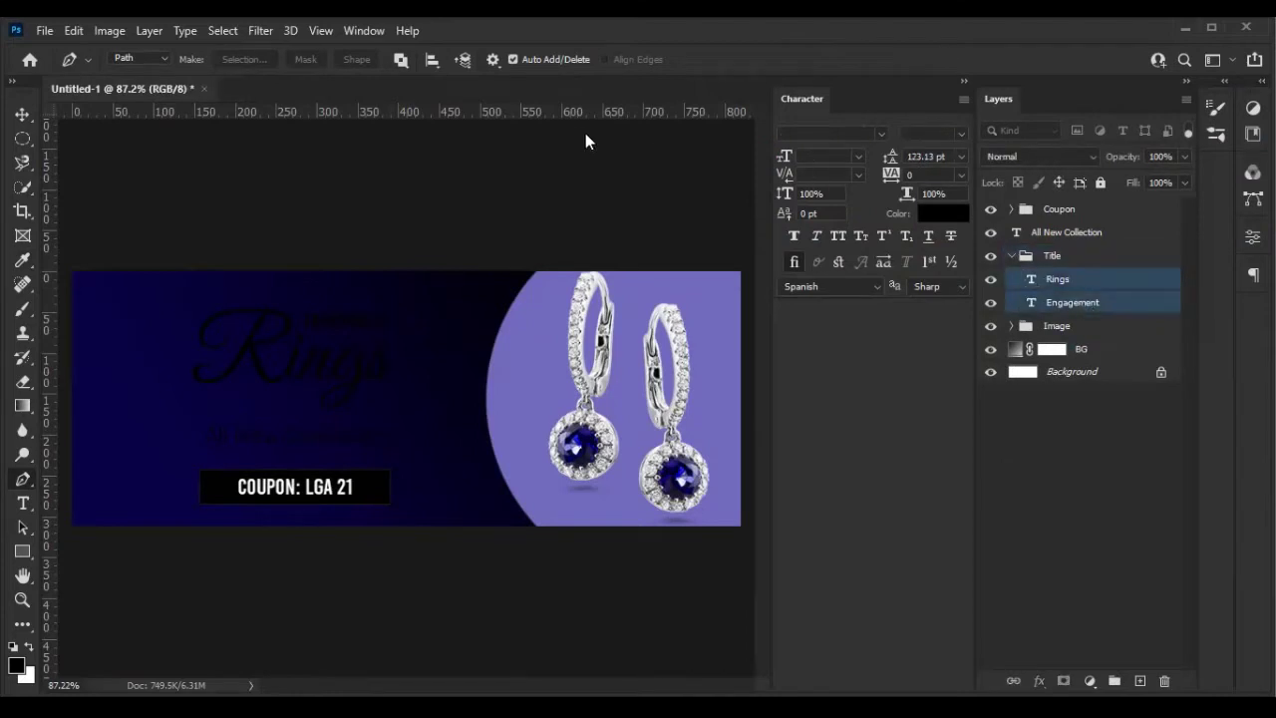
pyautogui.click(24, 505)
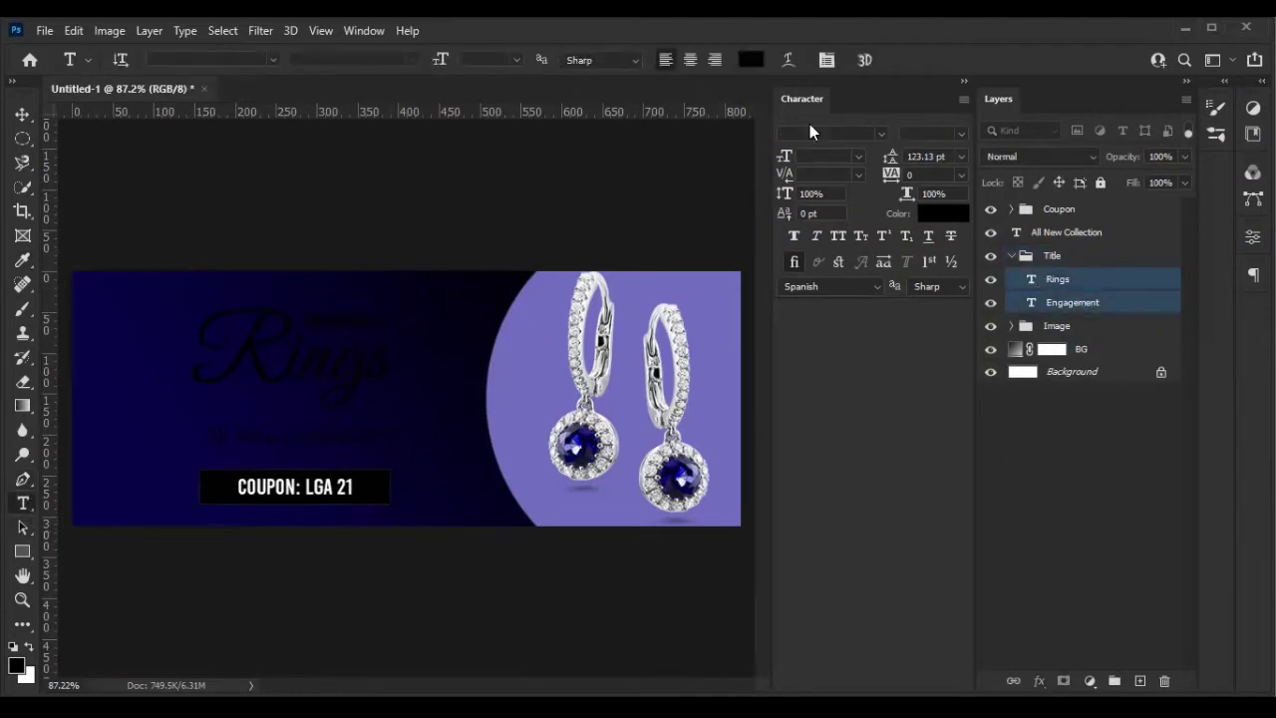
pyautogui.click(751, 60)
pyautogui.moveTo(793, 215); pyautogui.dragTo(743, 189)
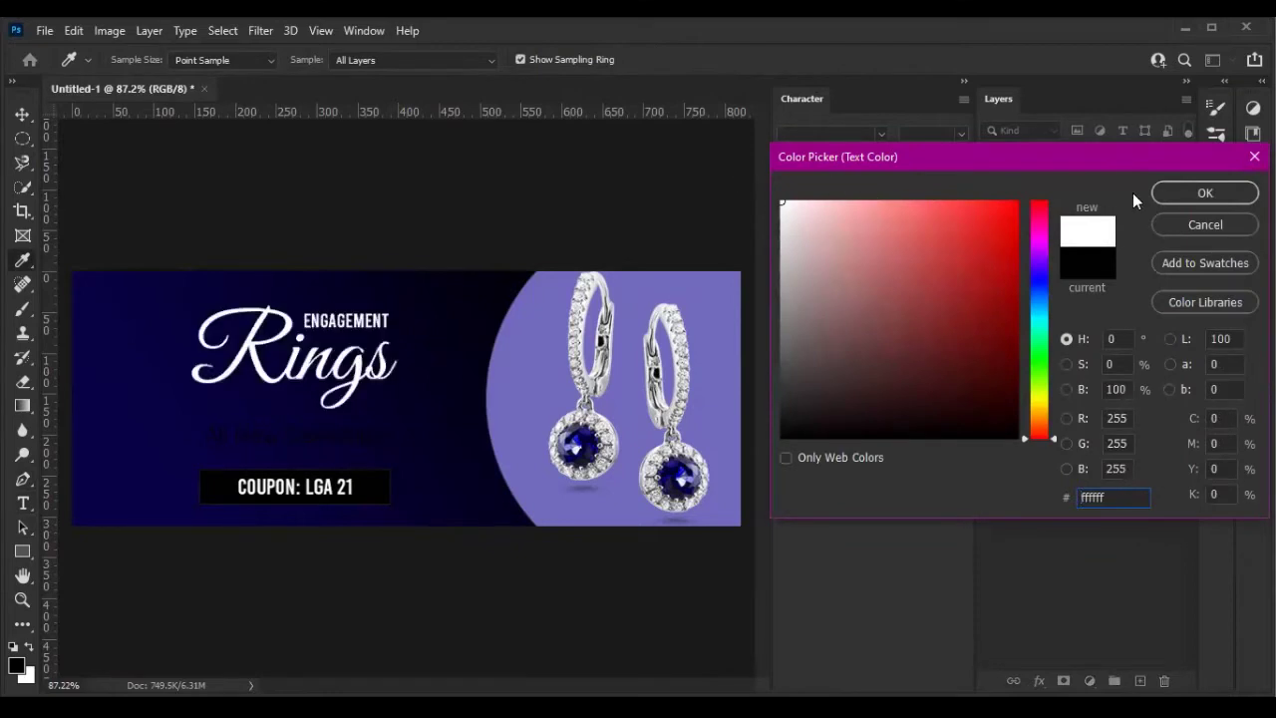
pyautogui.click(1183, 192)
# Recolour the Rings script text bright yellow (#f9e857)
pyautogui.doubleClick(1033, 280)
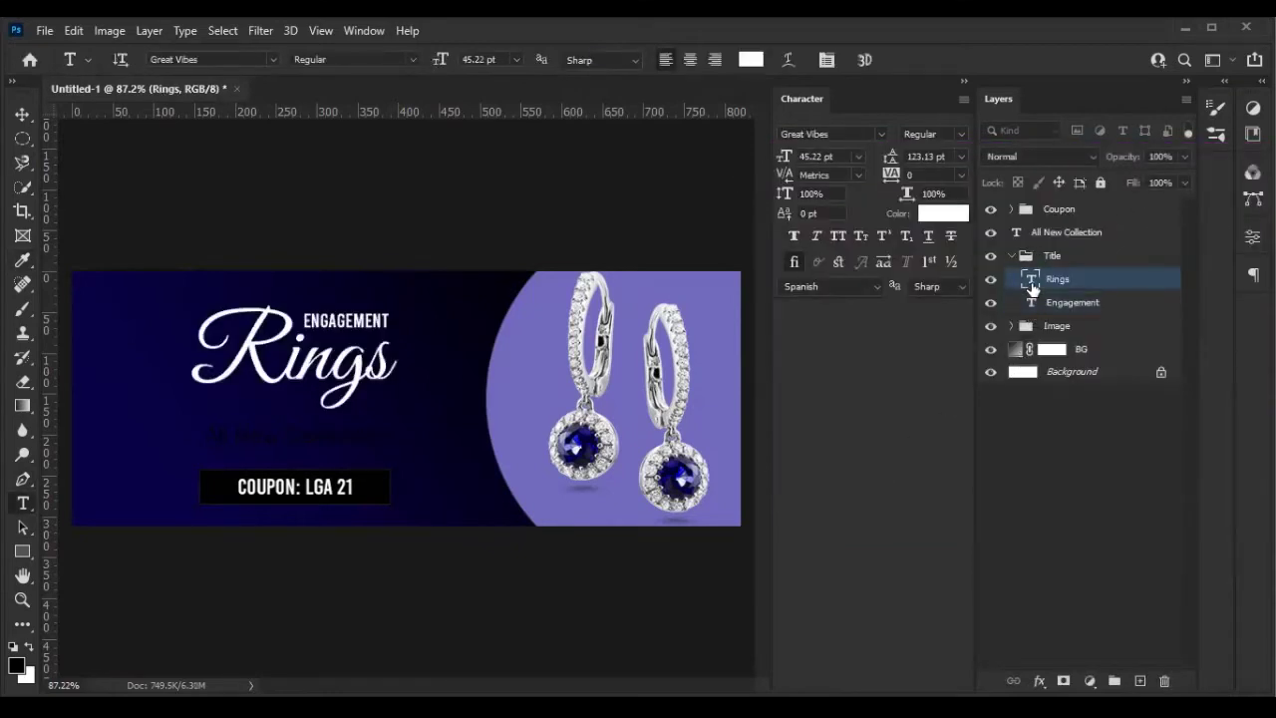
pyautogui.click(756, 56)
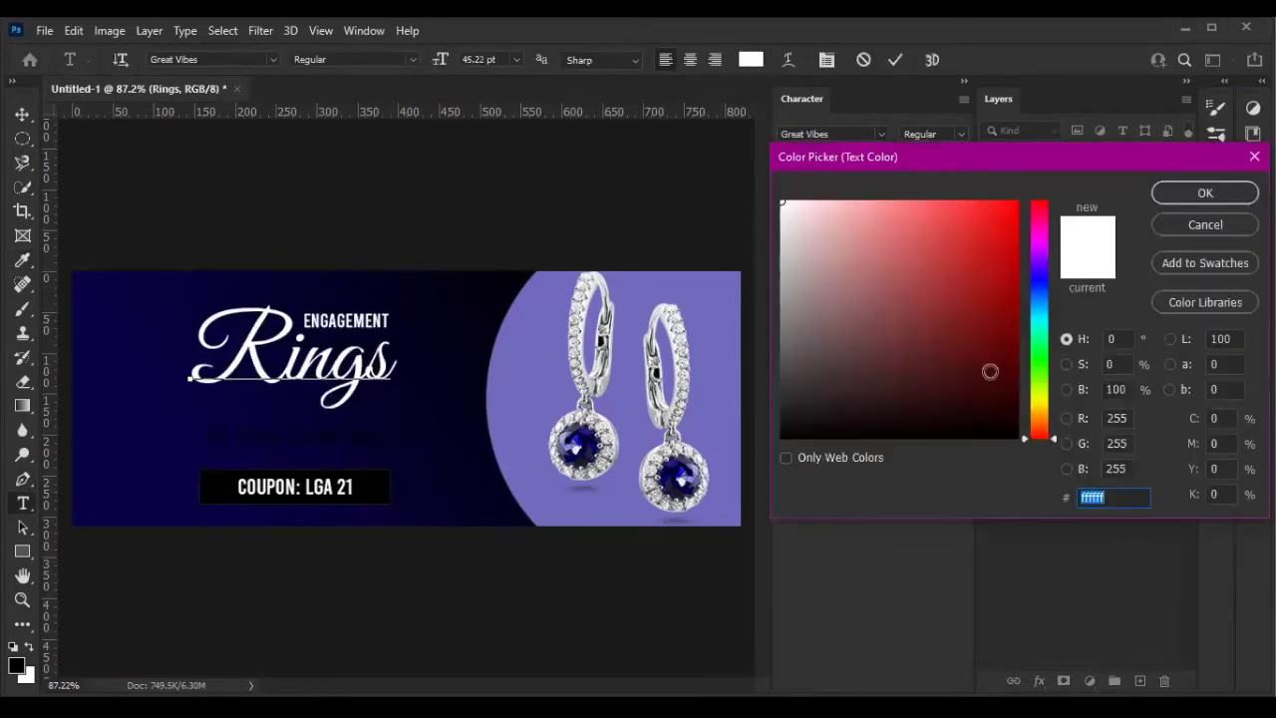
pyautogui.moveTo(1040, 435); pyautogui.dragTo(1041, 401)
pyautogui.click(954, 317)
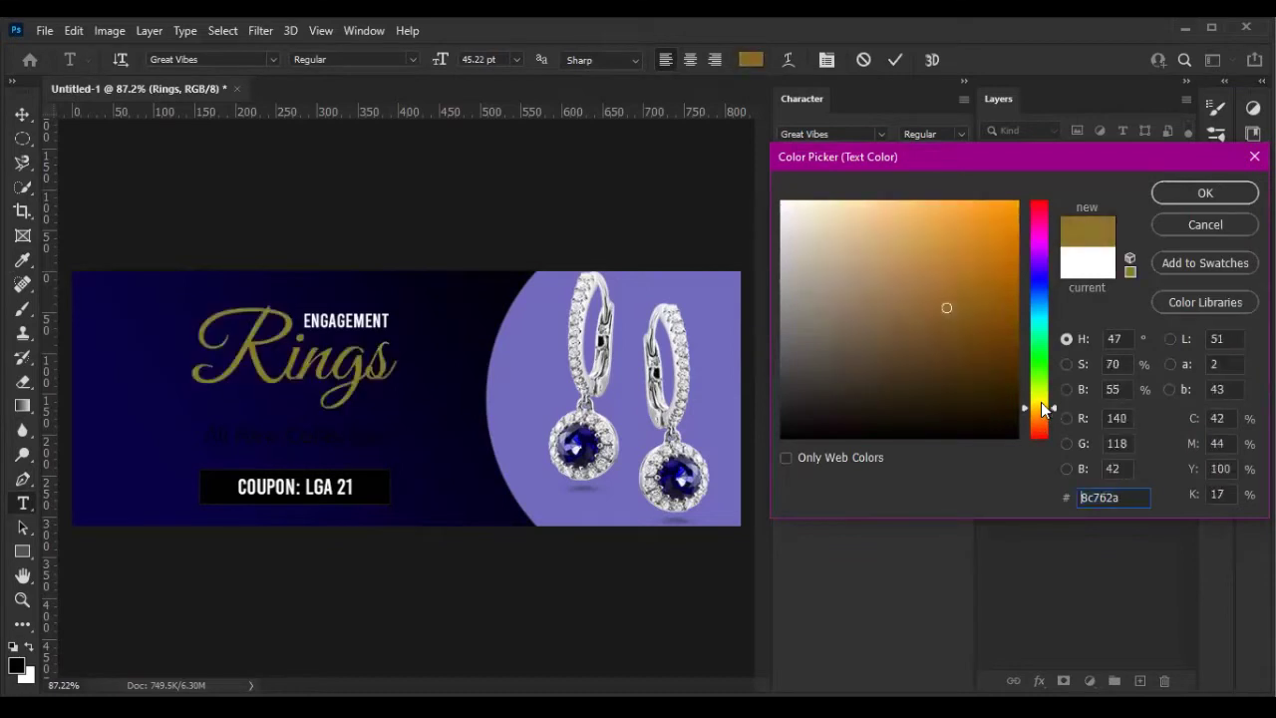
pyautogui.moveTo(997, 325); pyautogui.dragTo(945, 224)
pyautogui.click(919, 211)
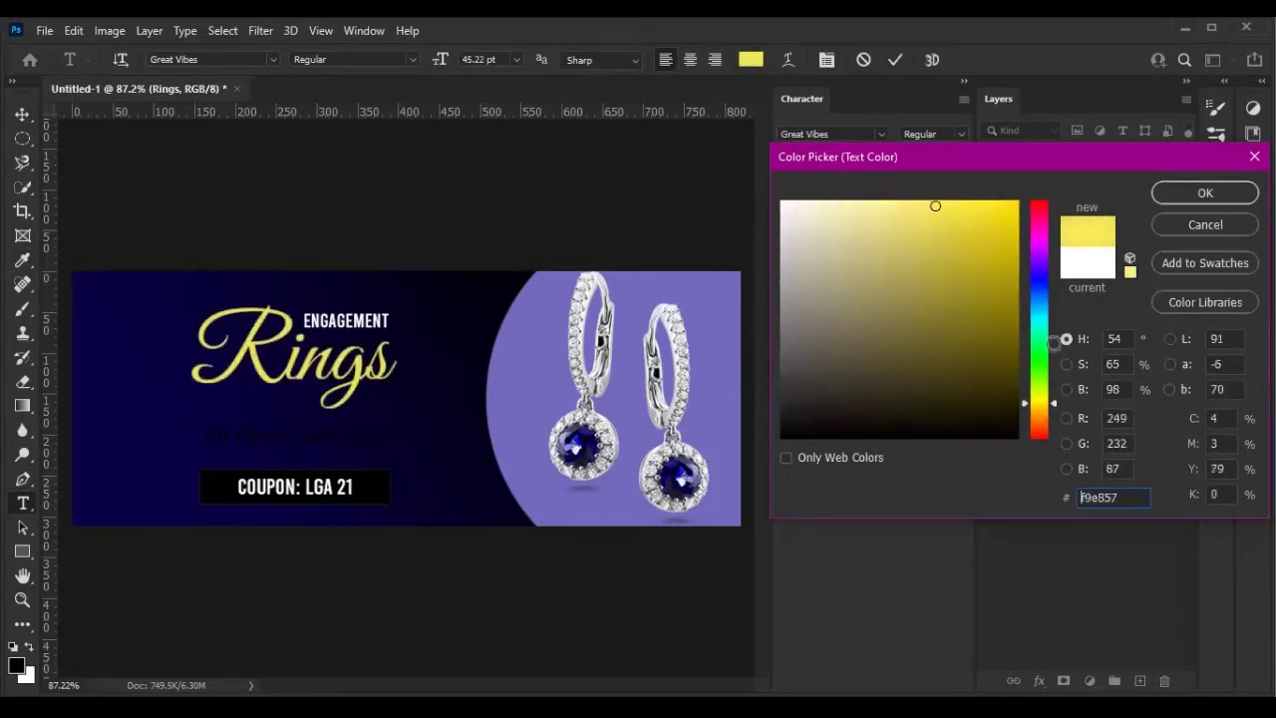
pyautogui.click(1205, 192)
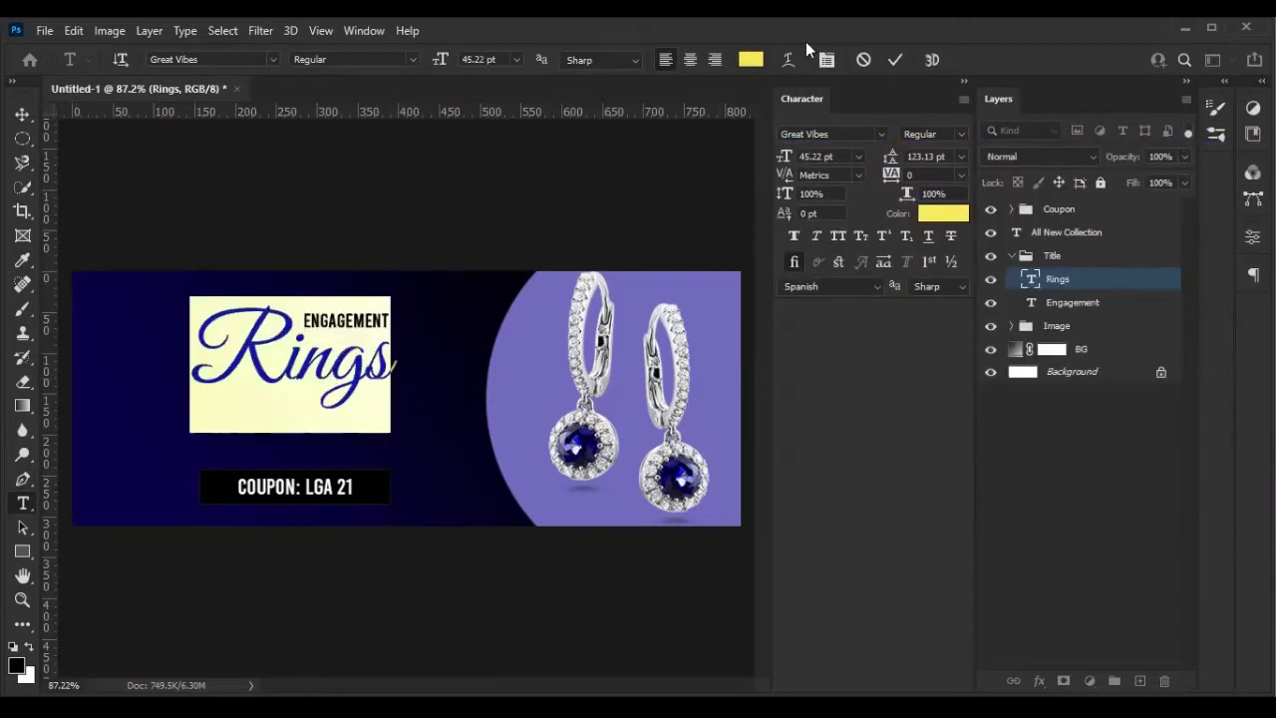
pyautogui.click(895, 61)
# Set the ENGAGEMENT text colour to white #ffffff
pyautogui.doubleClick(1032, 302)
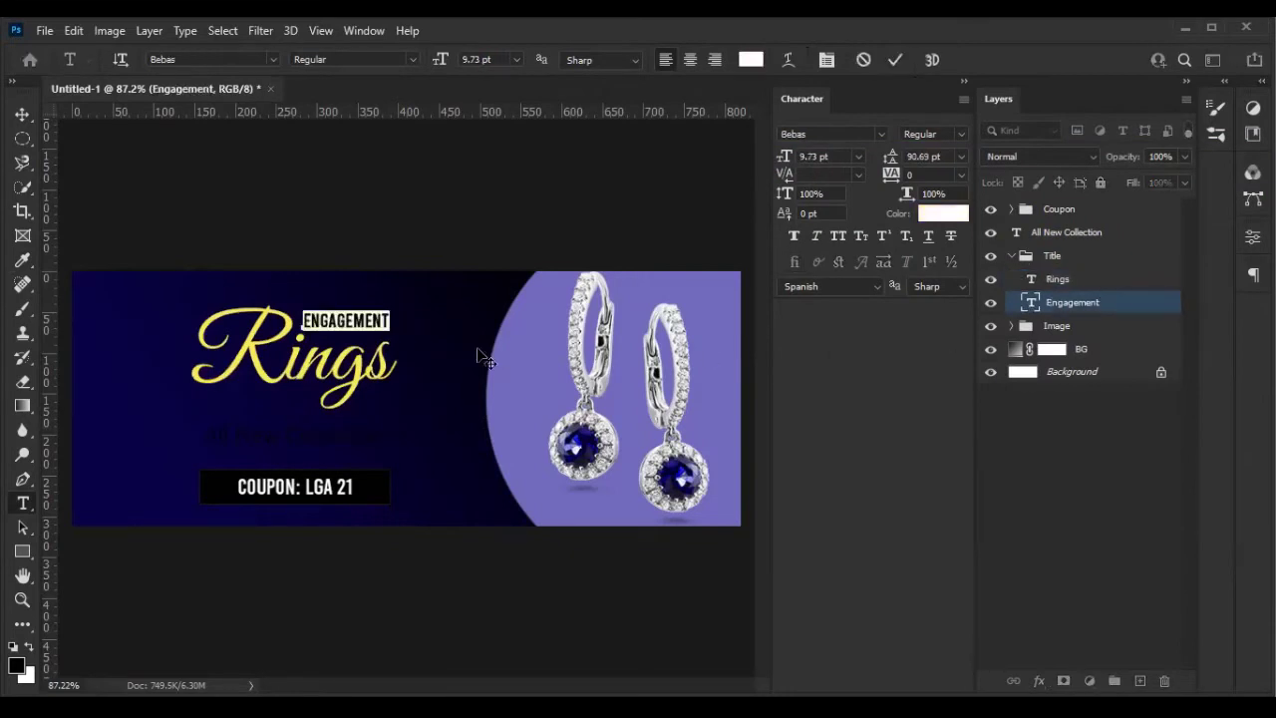
pyautogui.click(755, 60)
pyautogui.write('9bfeff')
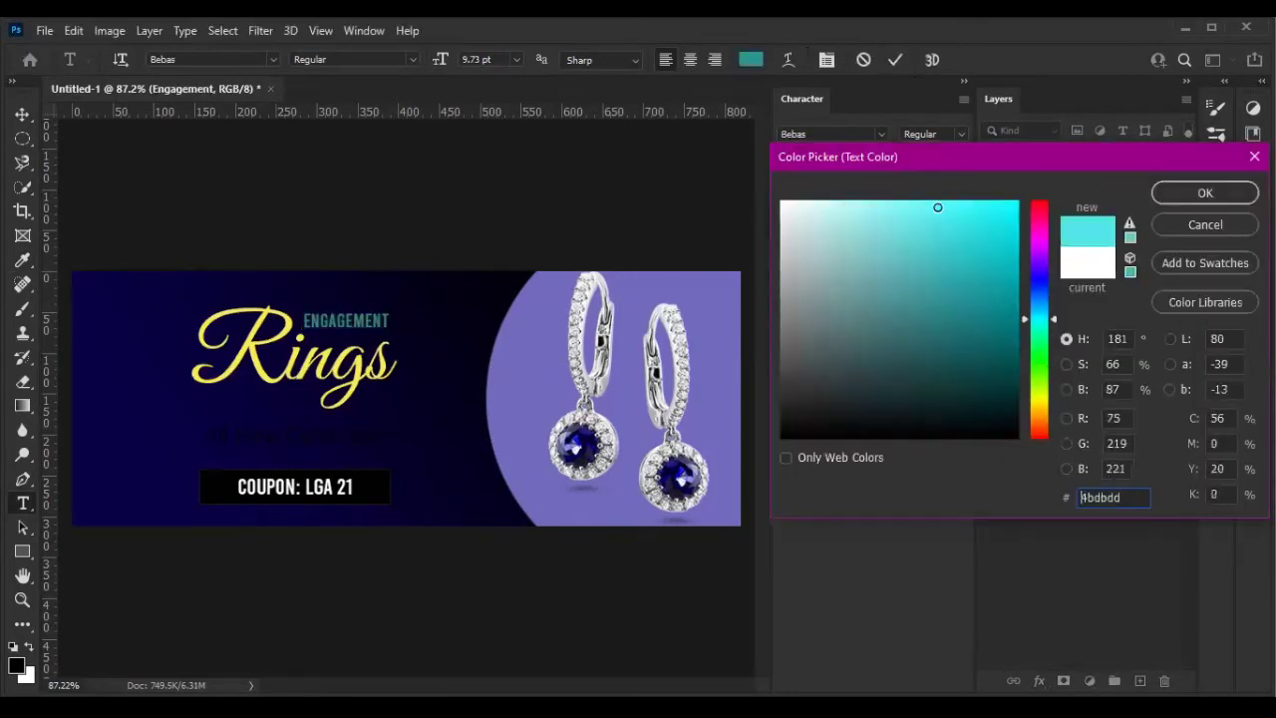
pyautogui.click(1039, 277)
pyautogui.moveTo(1011, 336); pyautogui.dragTo(962, 239)
pyautogui.write('ffffff')
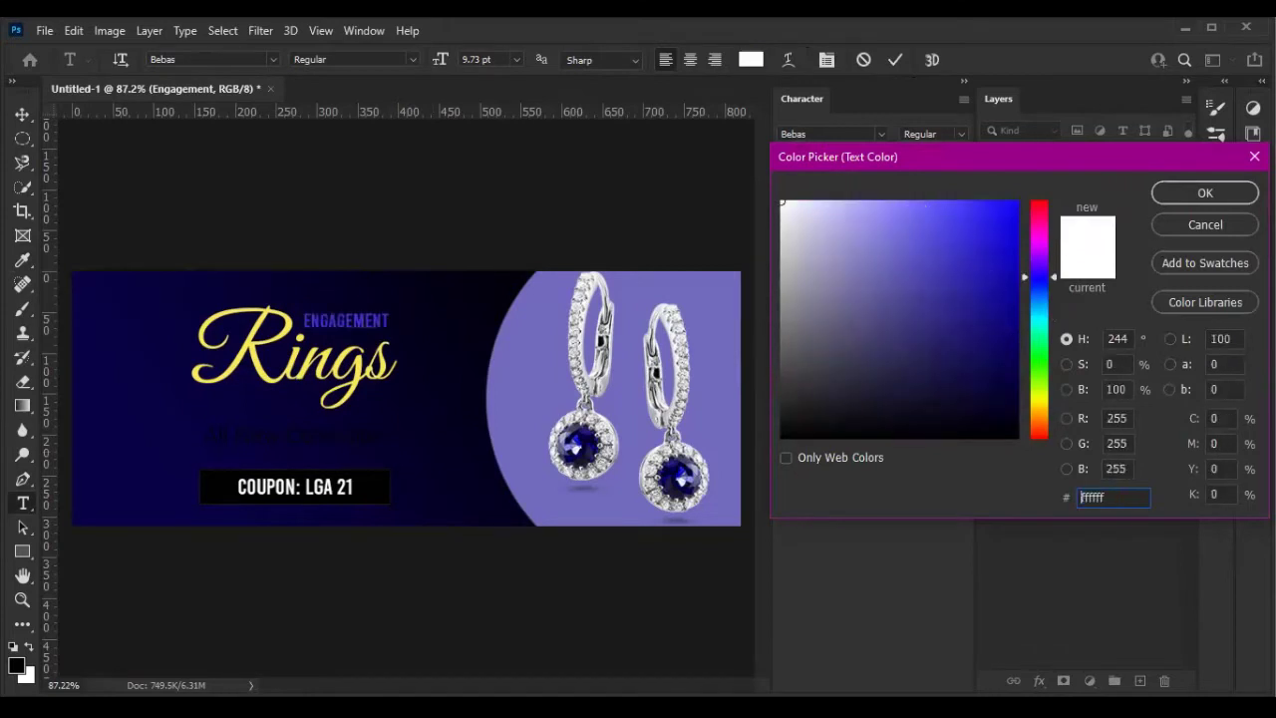
pyautogui.click(1205, 192)
pyautogui.click(895, 60)
pyautogui.scroll(2, 234, 507)
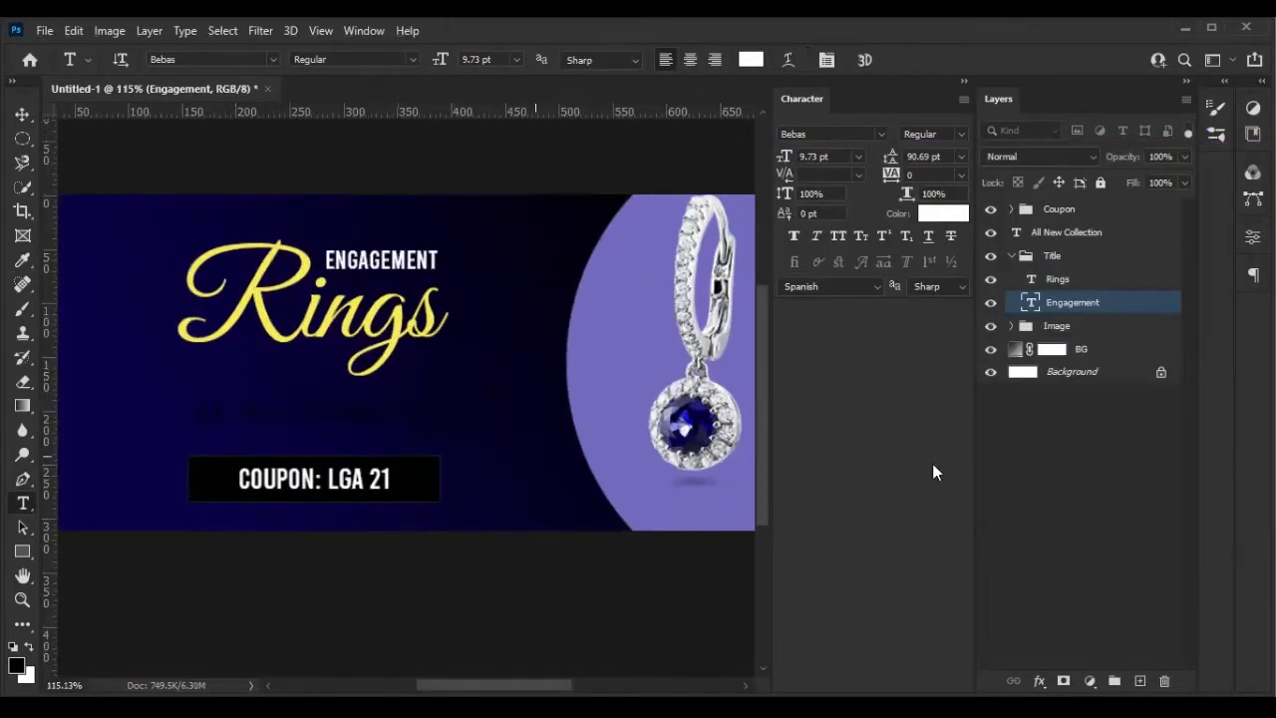
# Make the All New Collection text white
pyautogui.doubleClick(1015, 232)
pyautogui.hotkey('ctrl', 'h')
pyautogui.click(760, 60)
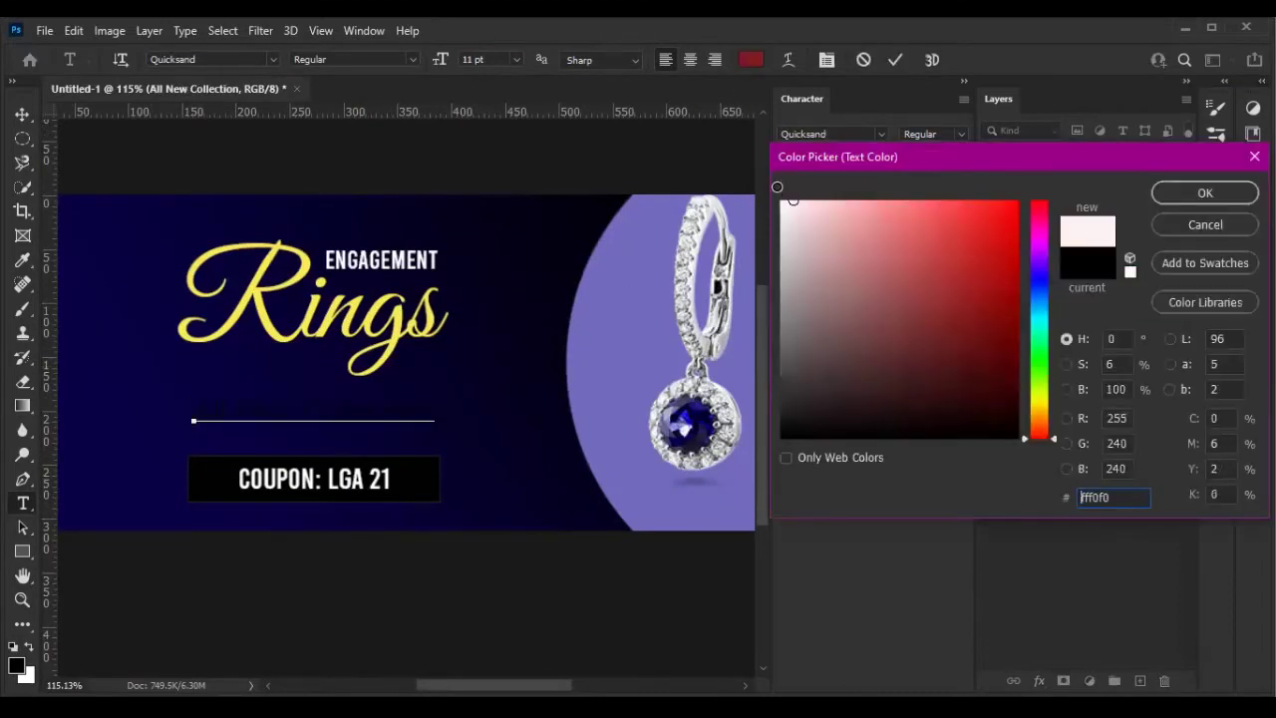
pyautogui.click(797, 172)
pyautogui.click(1196, 191)
pyautogui.click(1010, 256)
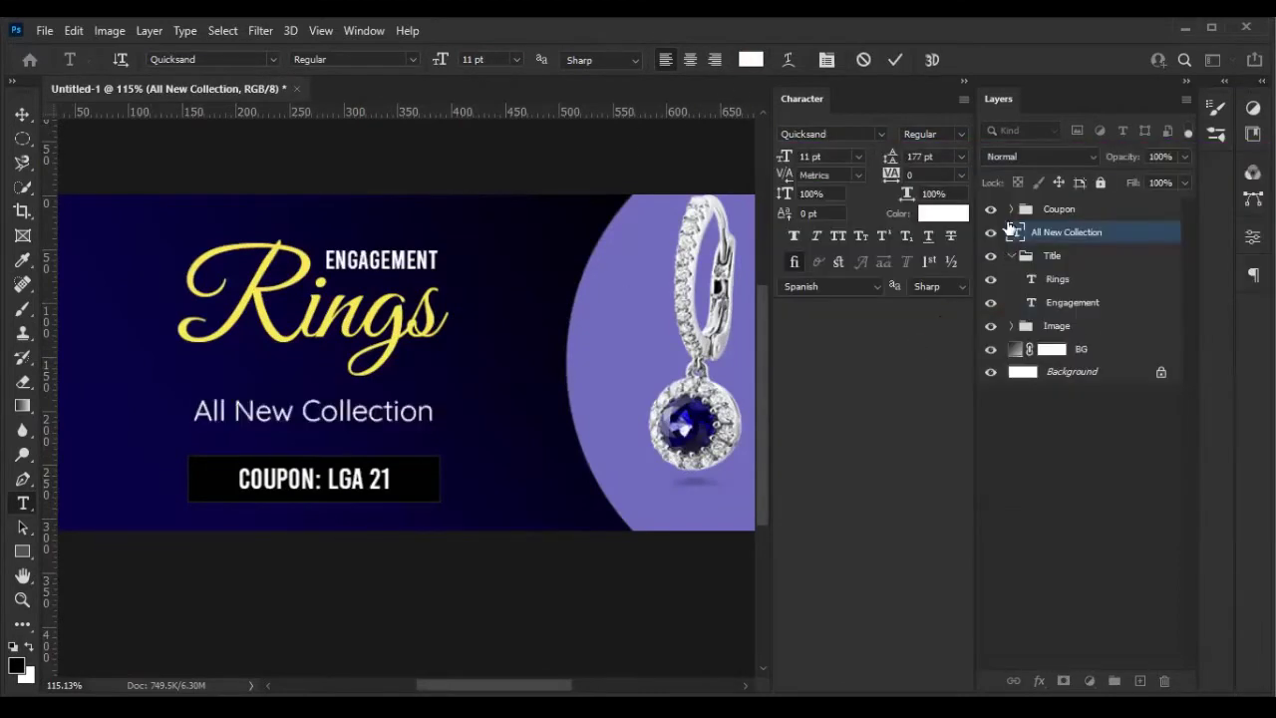
# Fill the Rectangle 1 coupon box with the yellow sampled from the Rings title
pyautogui.click(1011, 209)
pyautogui.click(1037, 257)
pyautogui.doubleClick(1030, 255)
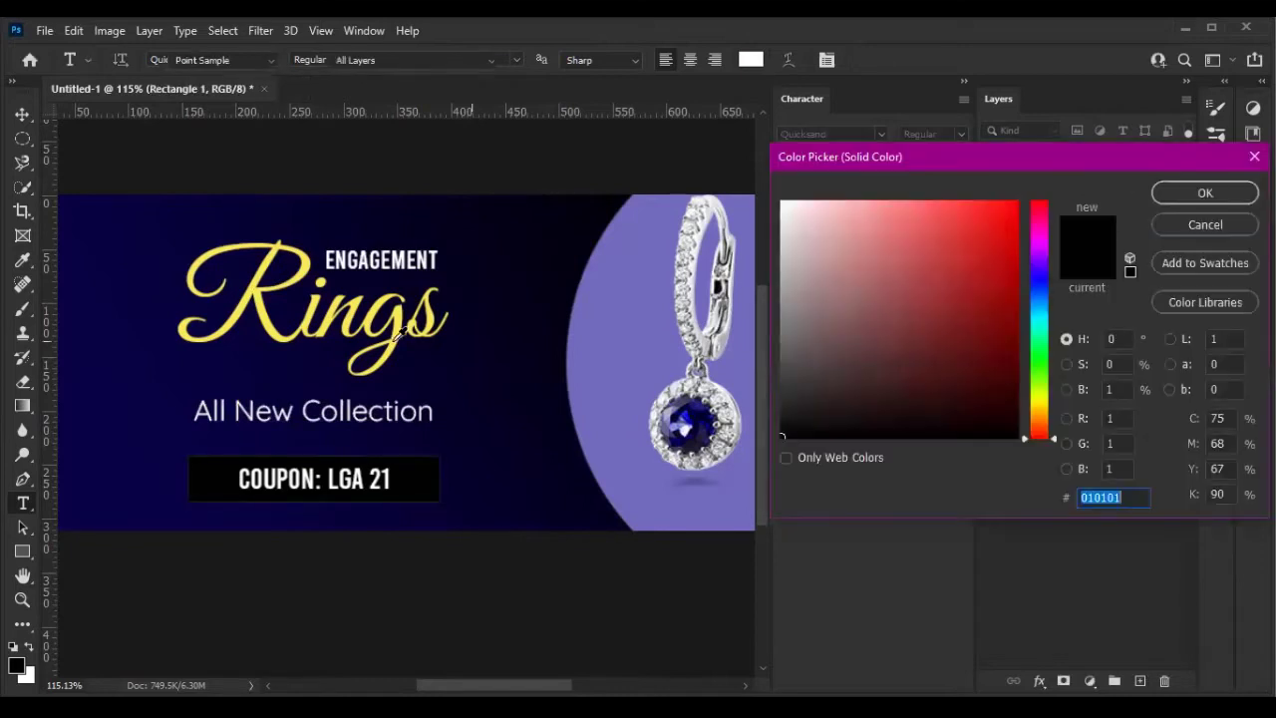
pyautogui.click(397, 334)
pyautogui.click(1197, 191)
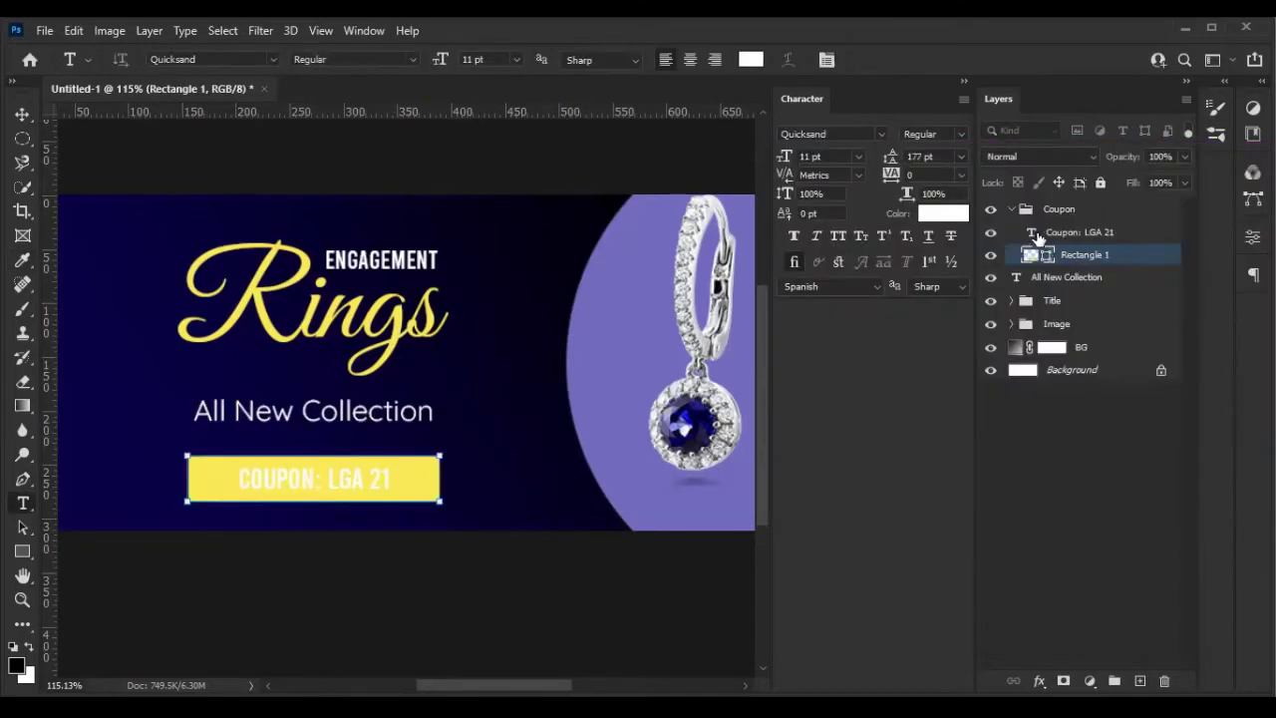
# Colour the COUPON: LGA 21 text dark olive #423c08
pyautogui.doubleClick(1019, 231)
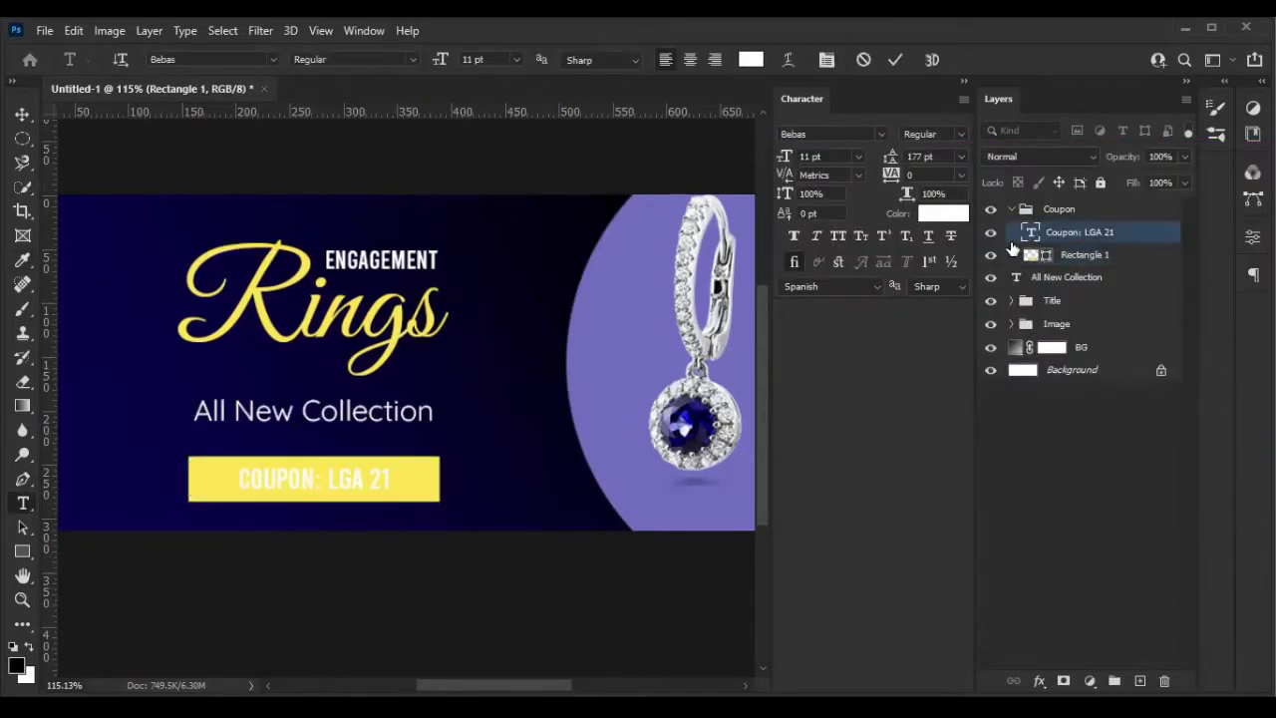
pyautogui.click(751, 59)
pyautogui.click(930, 357)
pyautogui.click(905, 327)
pyautogui.click(991, 376)
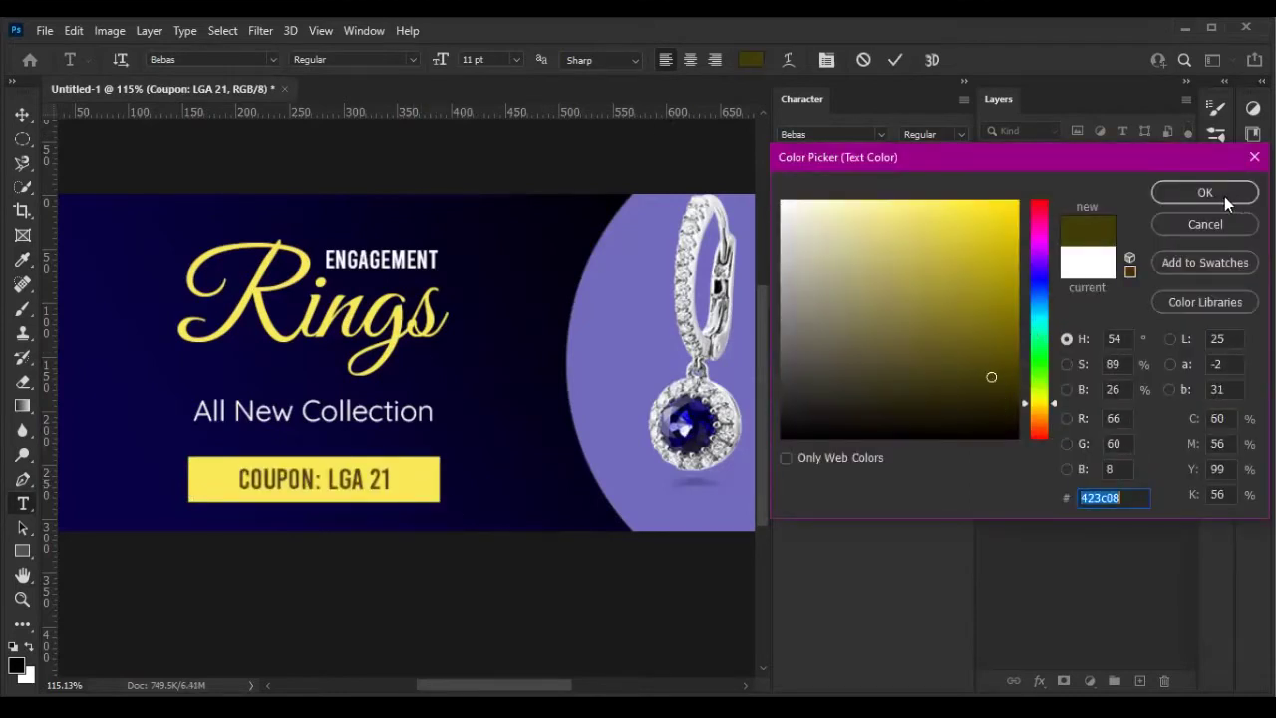
pyautogui.click(897, 60)
pyautogui.scroll(-2, 570, 414)
pyautogui.scroll(-1, 570, 414)
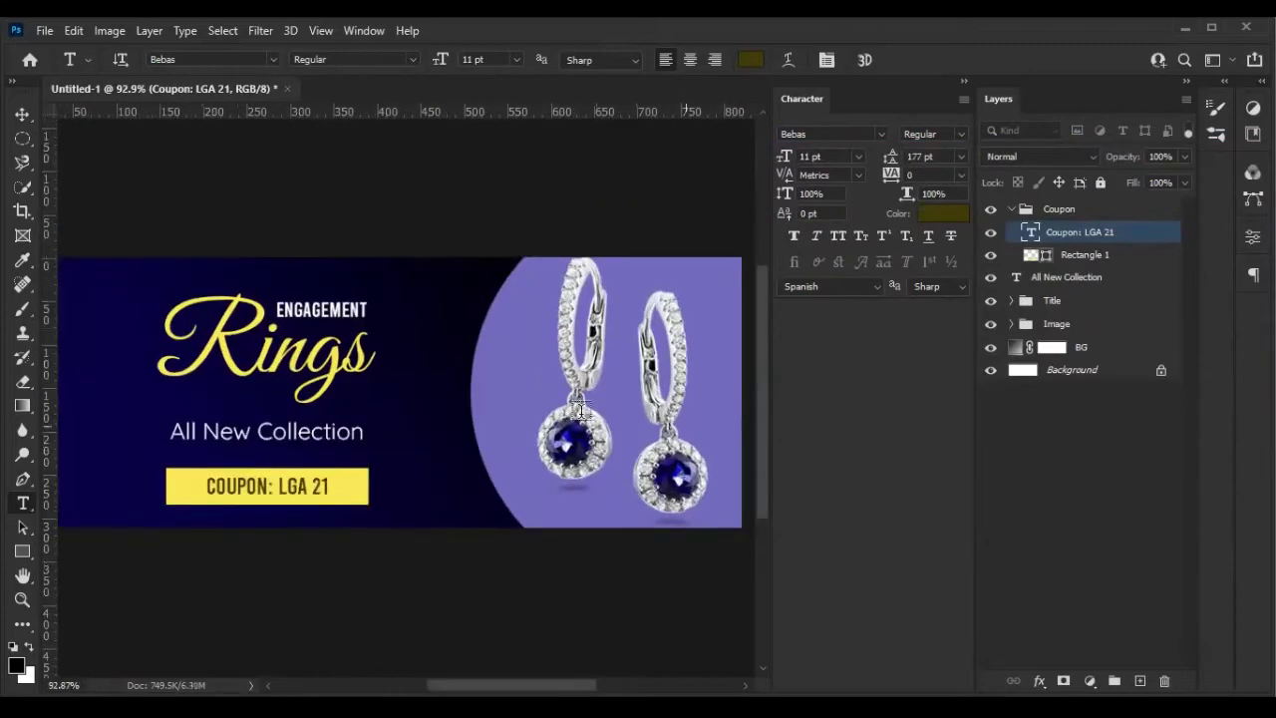
pyautogui.scroll(-1, 570, 414)
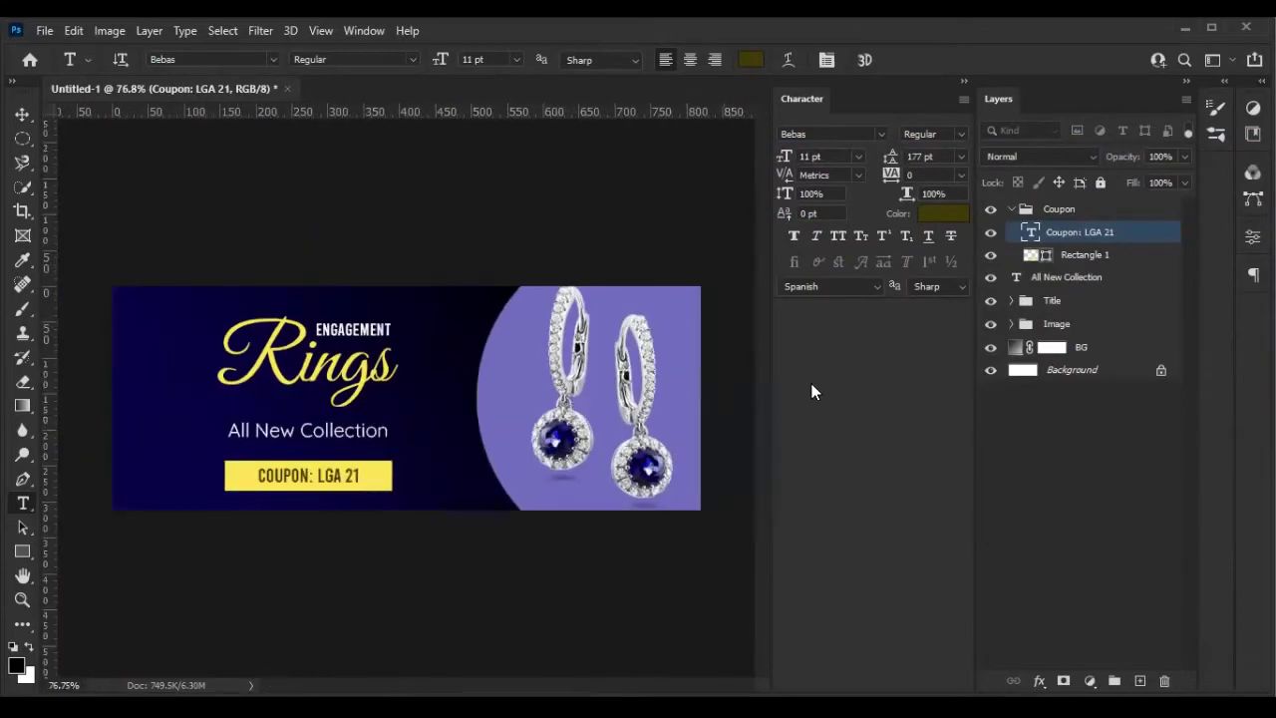
# Try a very dark grey for the BG gradient's right stop, then cancel the edit
pyautogui.doubleClick(1014, 347)
pyautogui.click(1006, 445)
pyautogui.click(1240, 446)
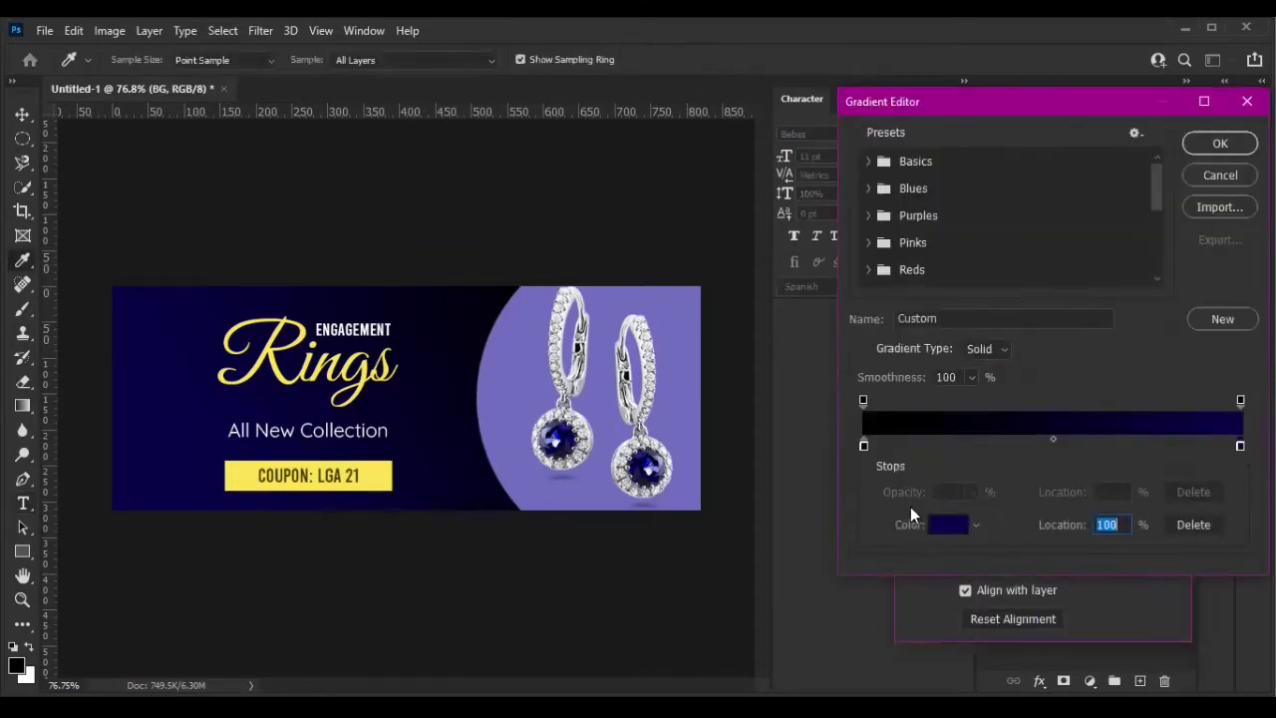
pyautogui.click(955, 526)
pyautogui.click(752, 429)
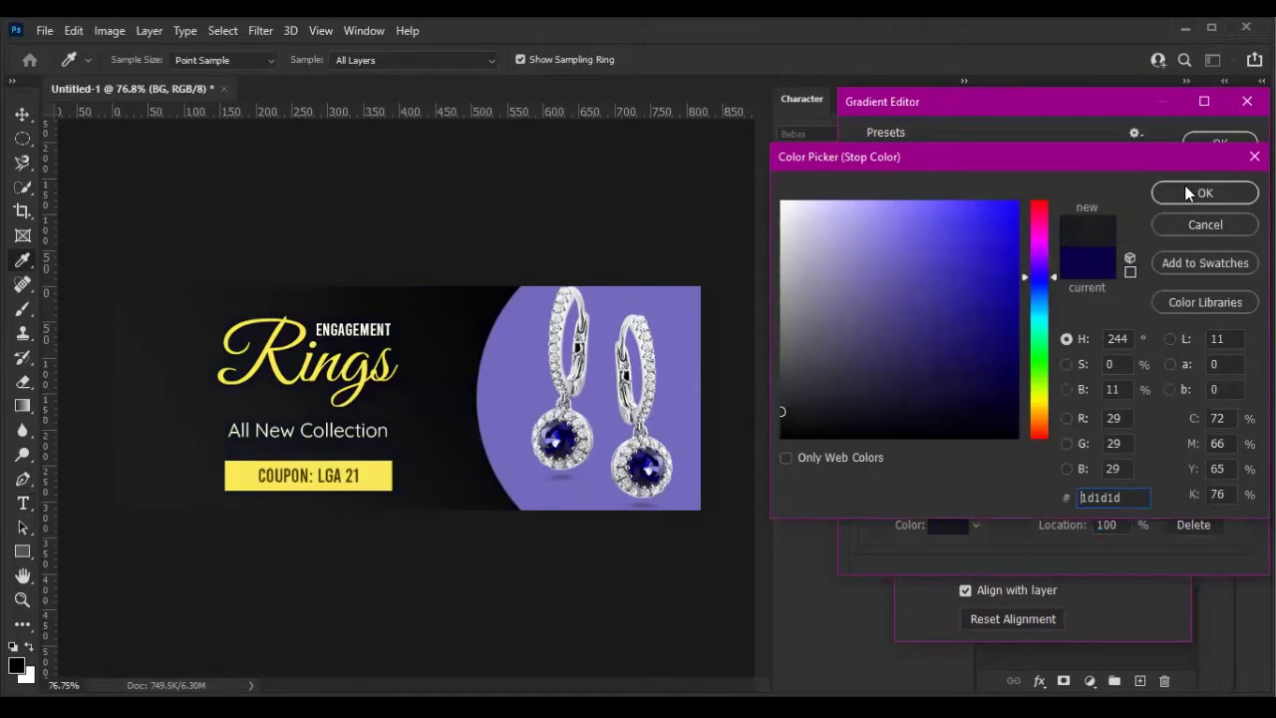
pyautogui.press('Escape')
pyautogui.press('Escape')
pyautogui.click(1147, 442)
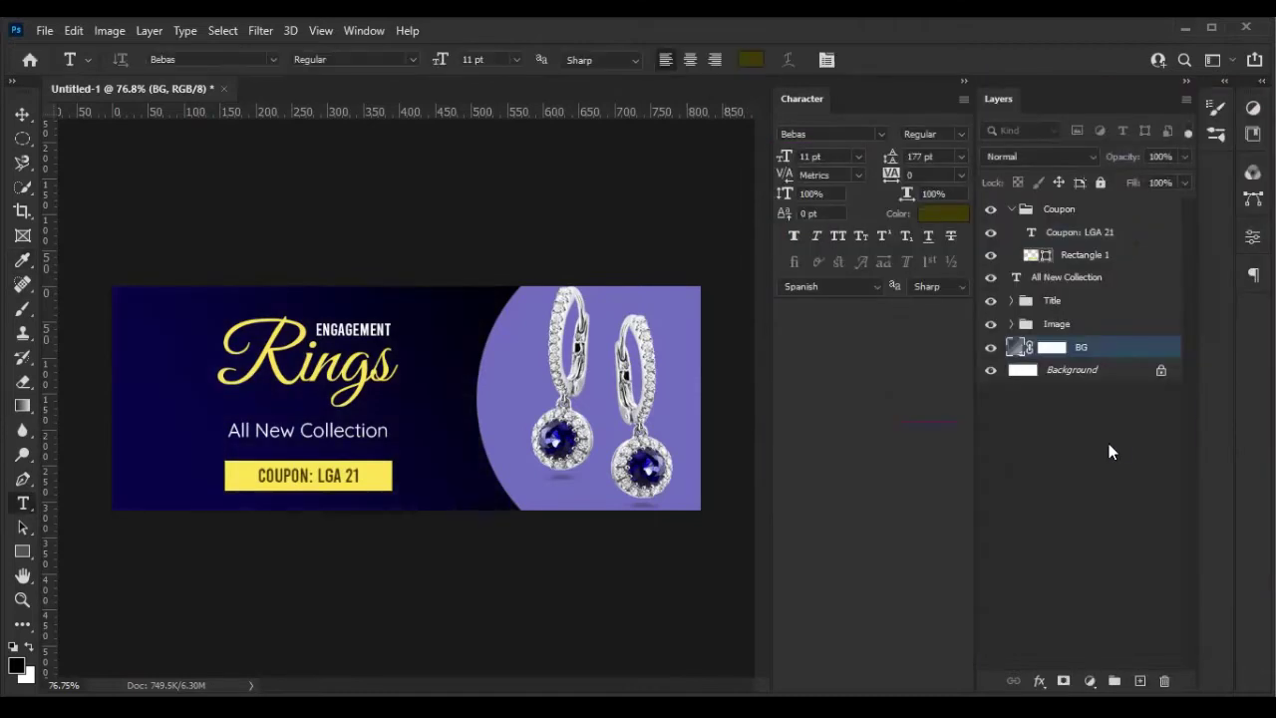
# Set the BG gradient's right stop to dark grey #343434 and apply it
pyautogui.doubleClick(1019, 349)
pyautogui.click(1007, 444)
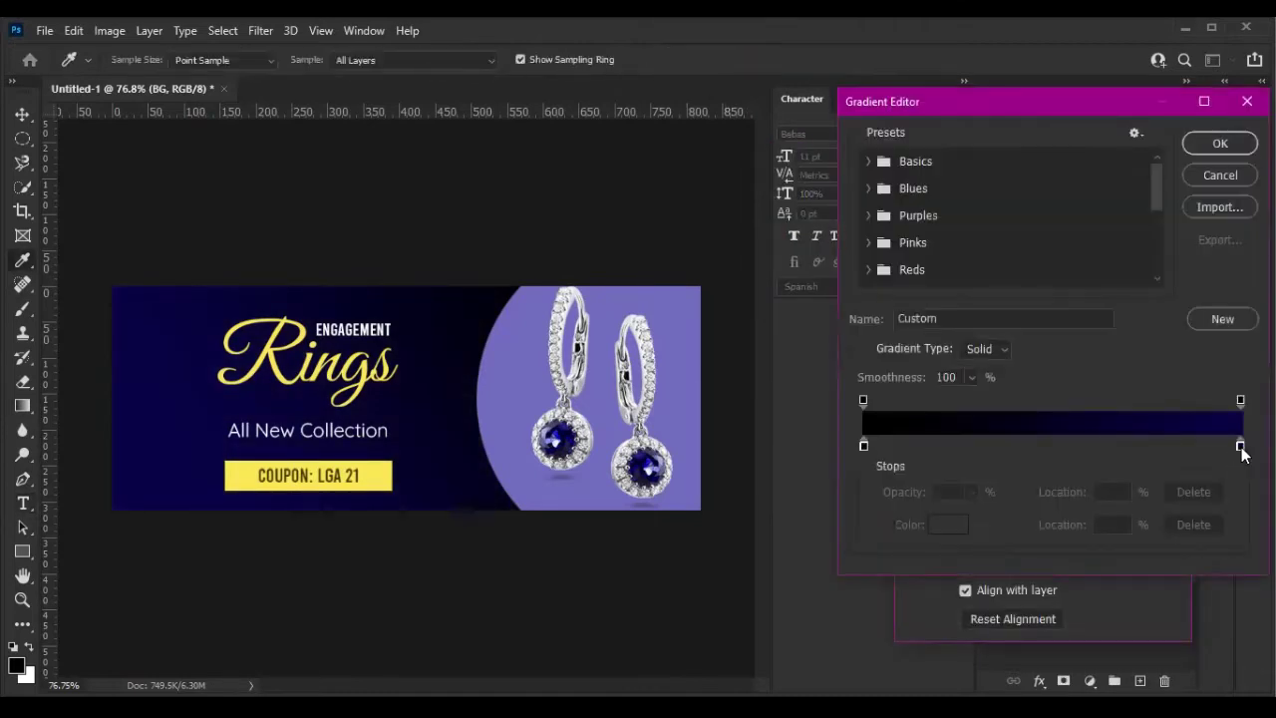
pyautogui.click(1240, 445)
pyautogui.click(955, 525)
pyautogui.click(741, 384)
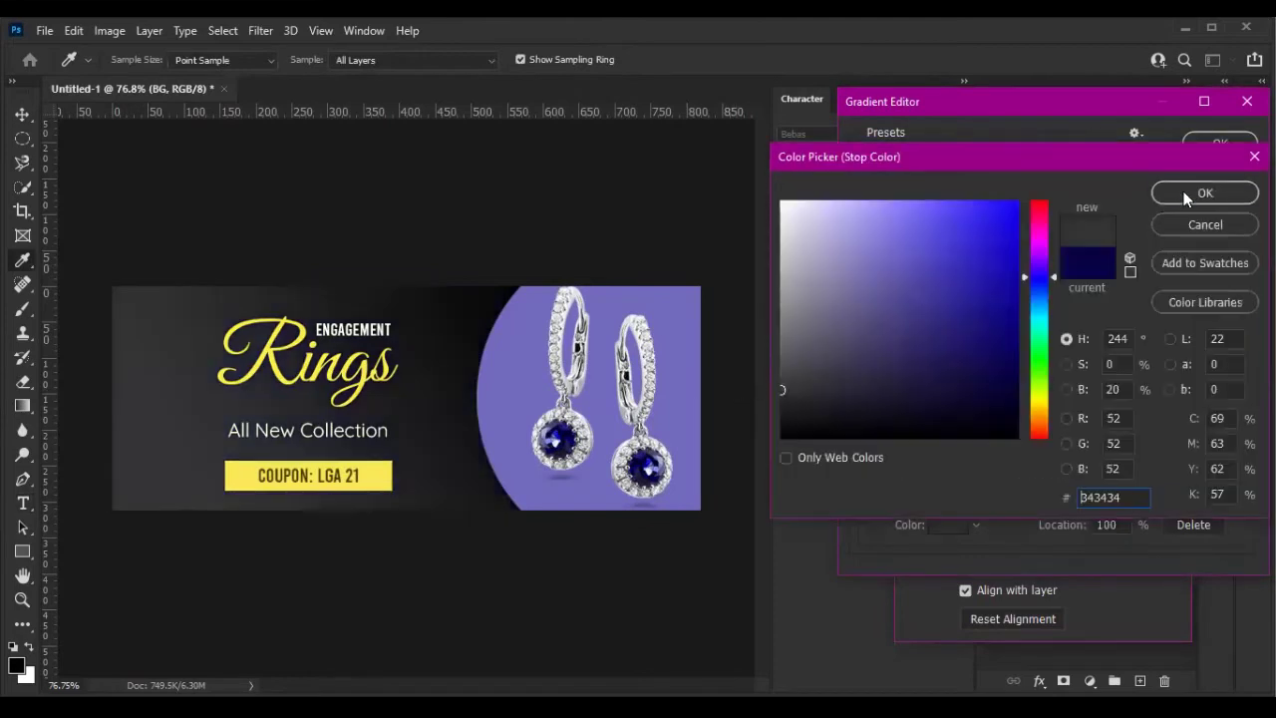
pyautogui.press('Return')
pyautogui.click(1226, 137)
pyautogui.press('Return')
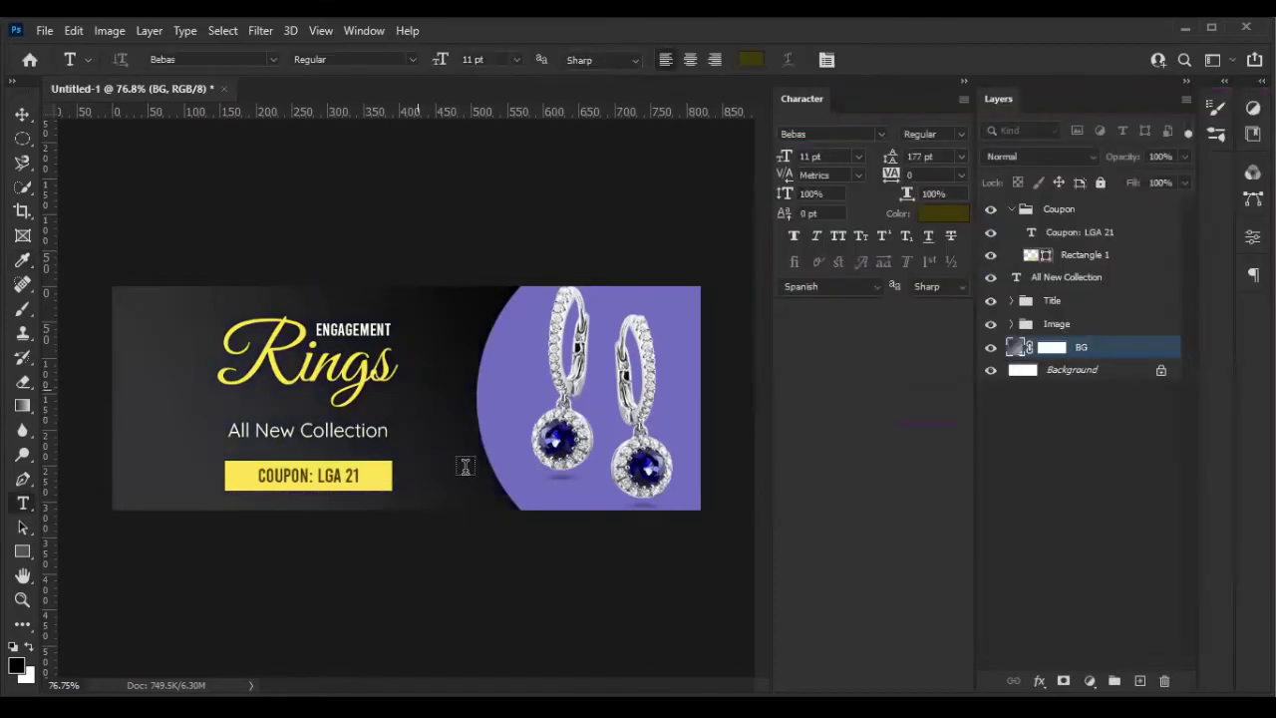
pyautogui.scroll(1, 462, 464)
pyautogui.click(1011, 324)
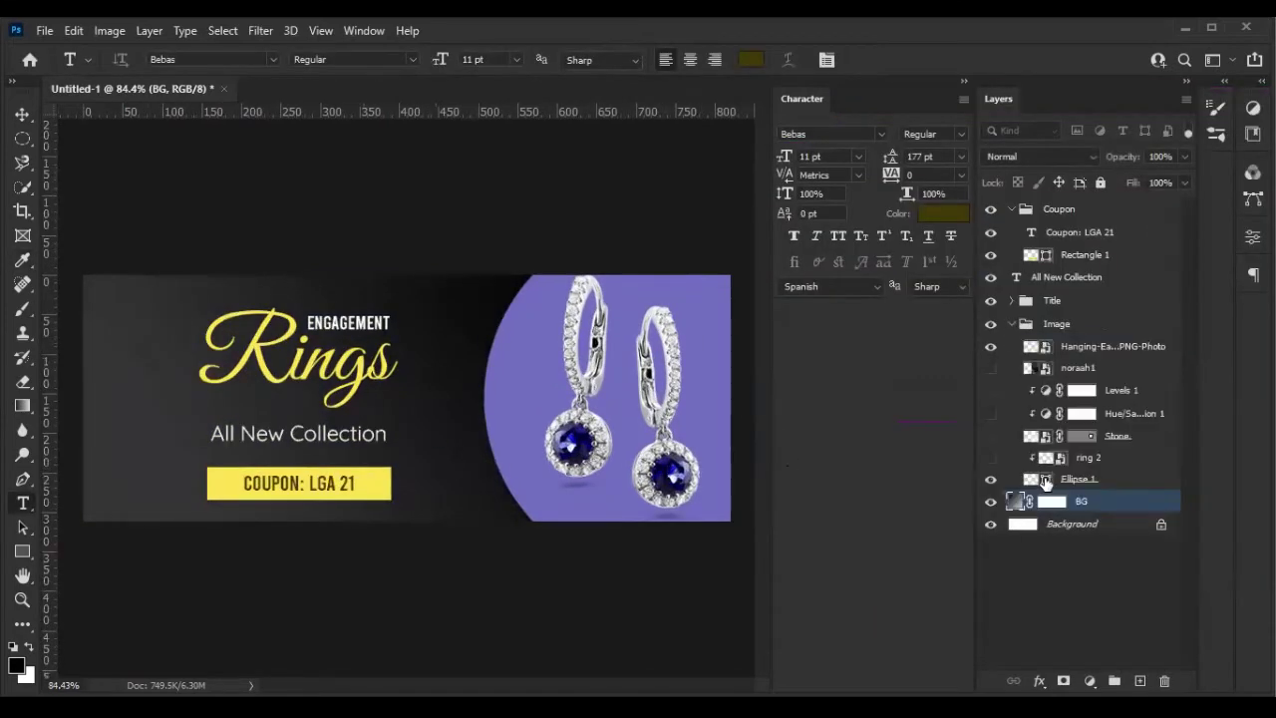
# Try yellow, olive, brown and dark green fills for the Ellipse 1 circle
pyautogui.click(1066, 476)
pyautogui.doubleClick(1034, 477)
pyautogui.click(666, 552)
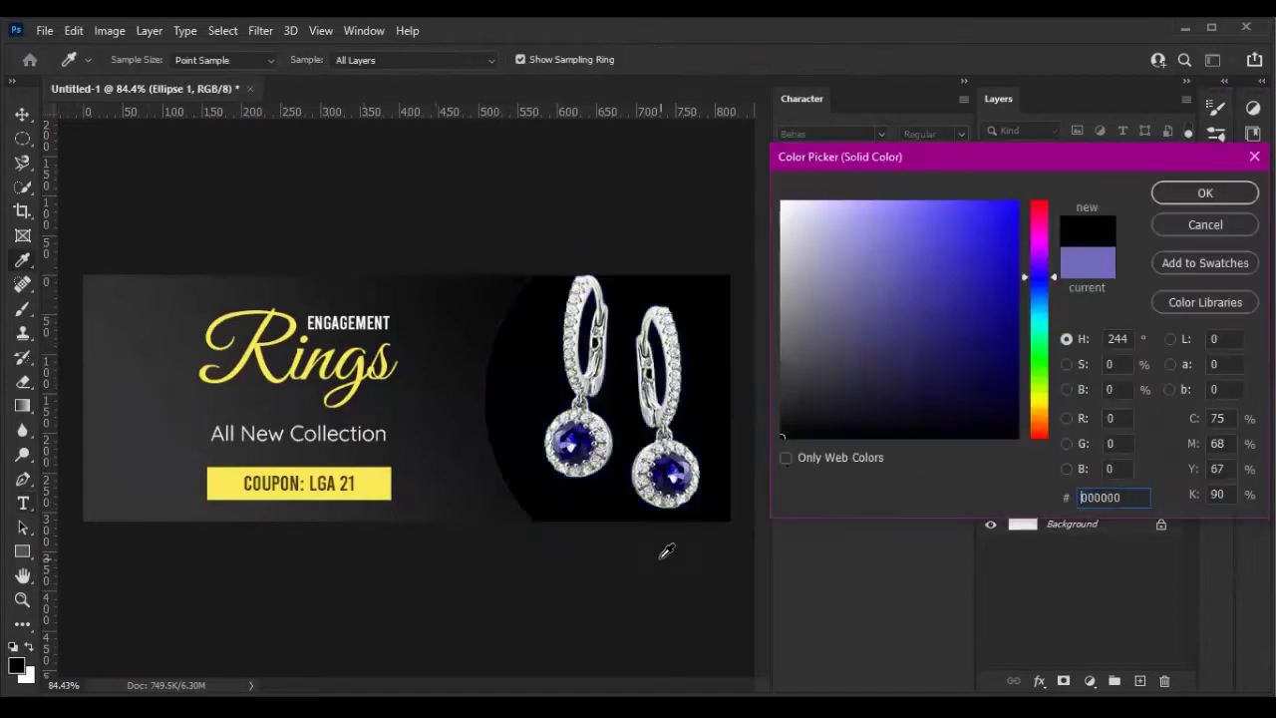
pyautogui.click(394, 469)
pyautogui.moveTo(985, 348)
pyautogui.mouseDown()
pyautogui.moveTo(1048, 402)
pyautogui.moveTo(1047, 419)
pyautogui.mouseUp()
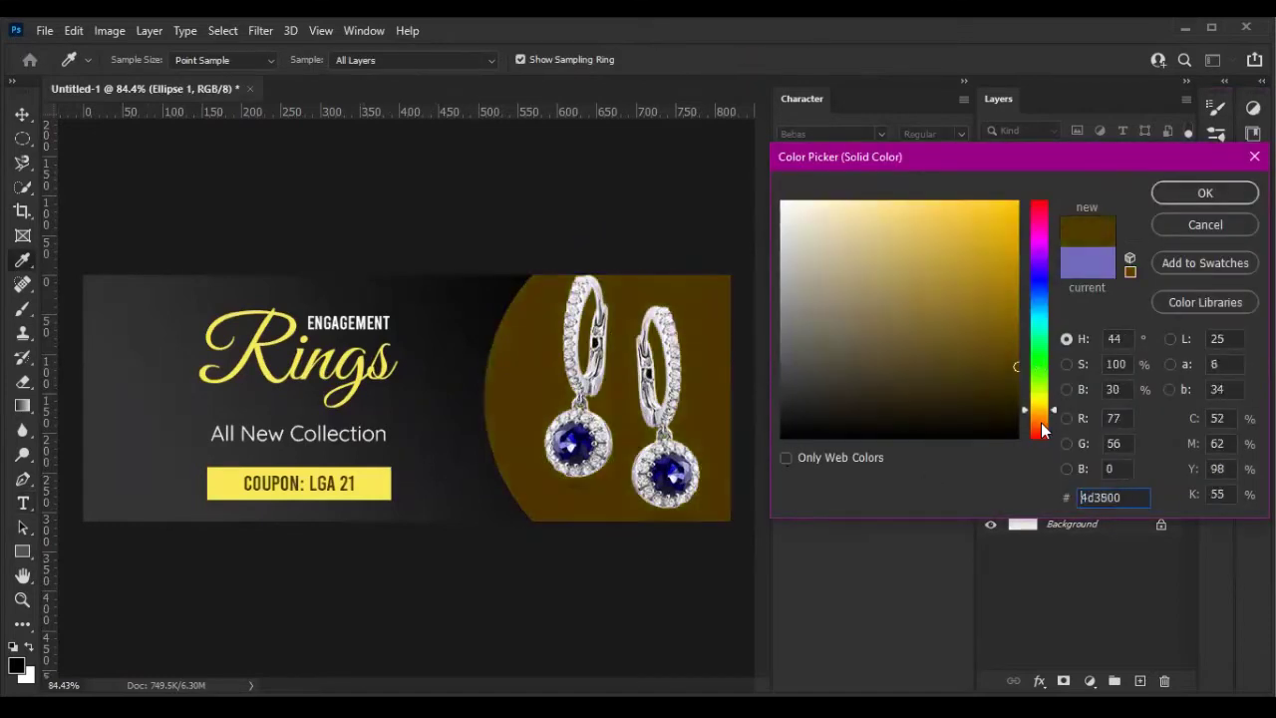
pyautogui.moveTo(968, 370)
pyautogui.mouseDown()
pyautogui.moveTo(881, 316)
pyautogui.moveTo(921, 297)
pyautogui.mouseUp()
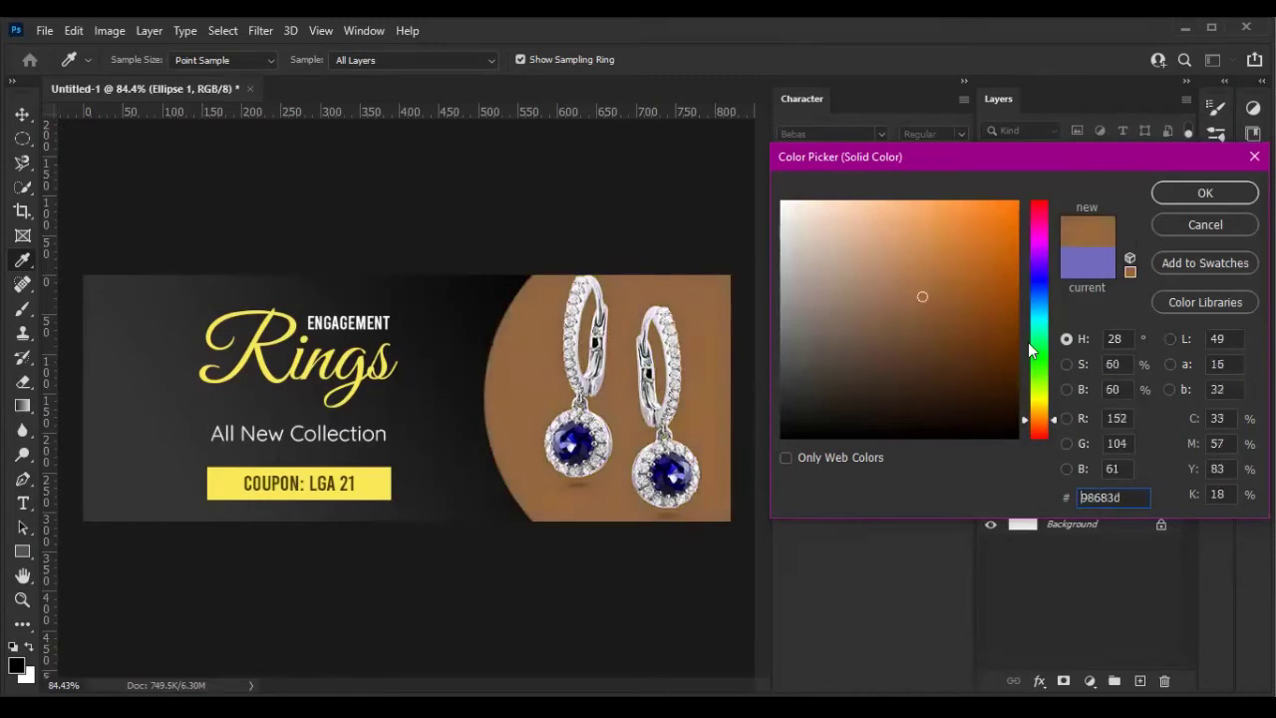
pyautogui.moveTo(1028, 341); pyautogui.dragTo(1037, 356)
pyautogui.moveTo(911, 402); pyautogui.dragTo(838, 405)
# Fill the circle with a sampled mid grey (#454545) and collapse the Image group
pyautogui.moveTo(732, 299); pyautogui.dragTo(734, 360)
pyautogui.click(734, 360)
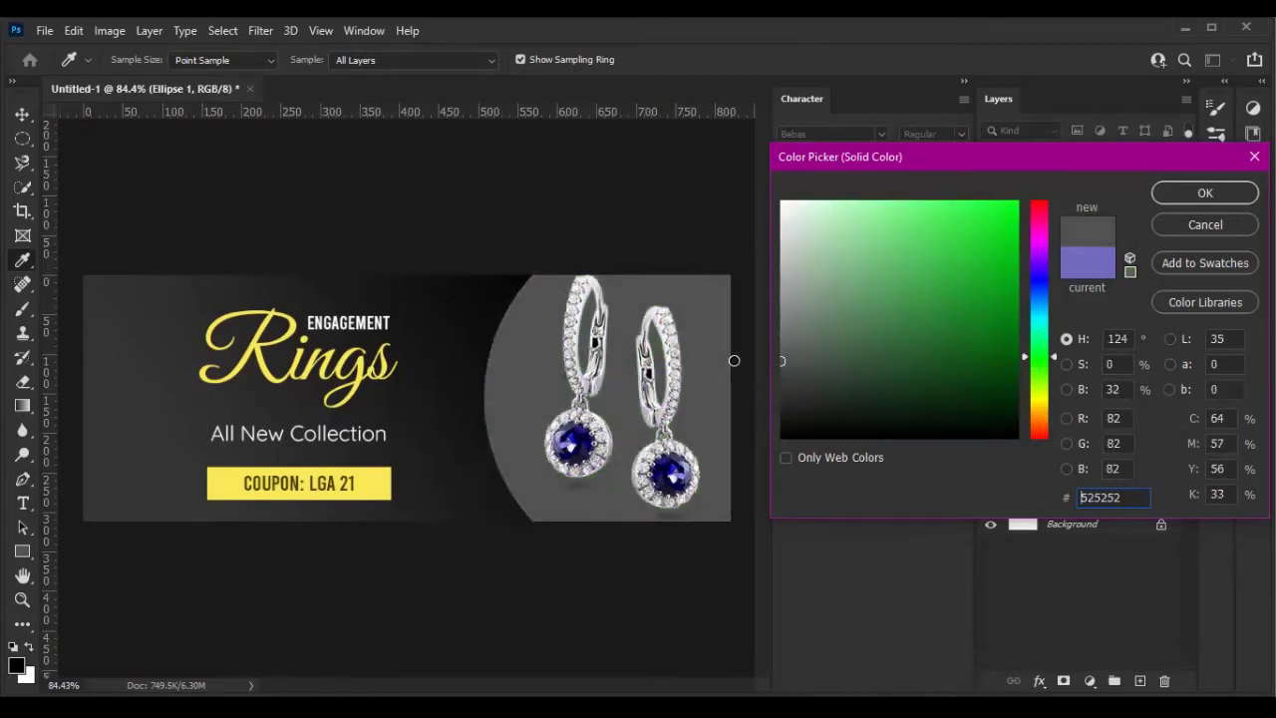
pyautogui.click(687, 487)
pyautogui.click(684, 408)
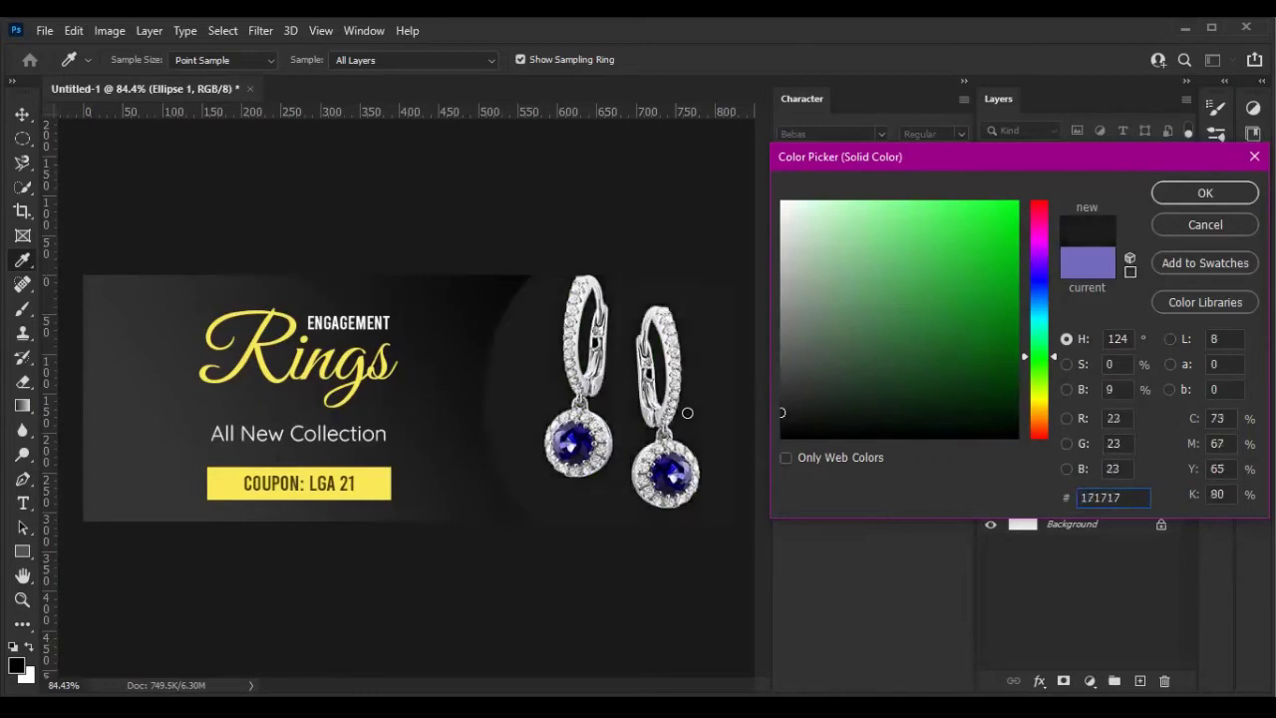
pyautogui.click(687, 370)
pyautogui.click(1199, 192)
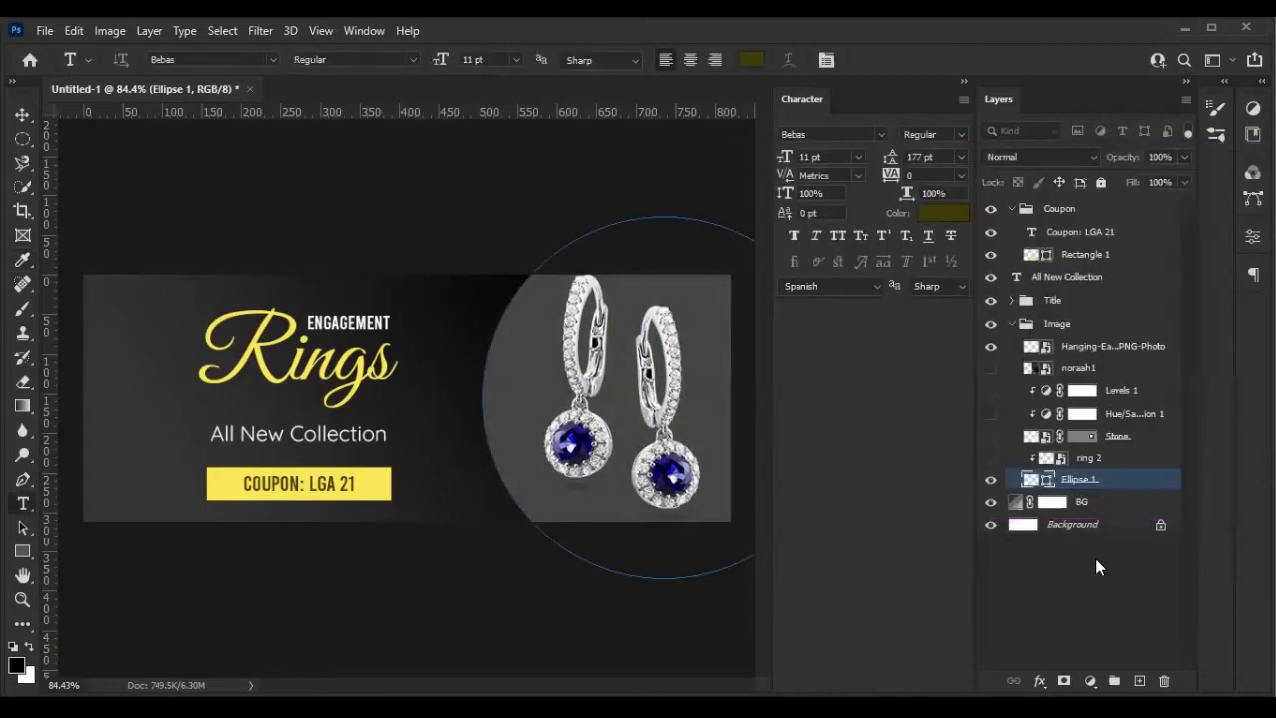
pyautogui.click(1012, 323)
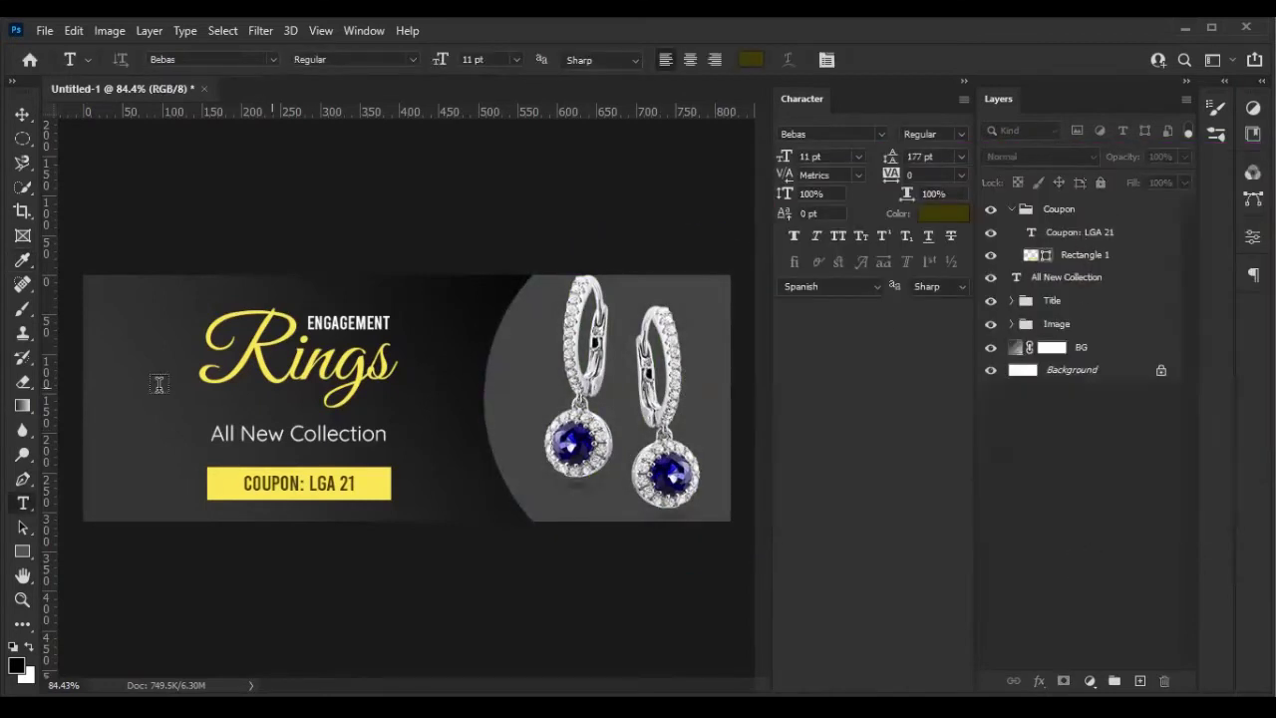
# Shift the faded lights image left and up and commit its placement
pyautogui.scroll(2, 181, 359)
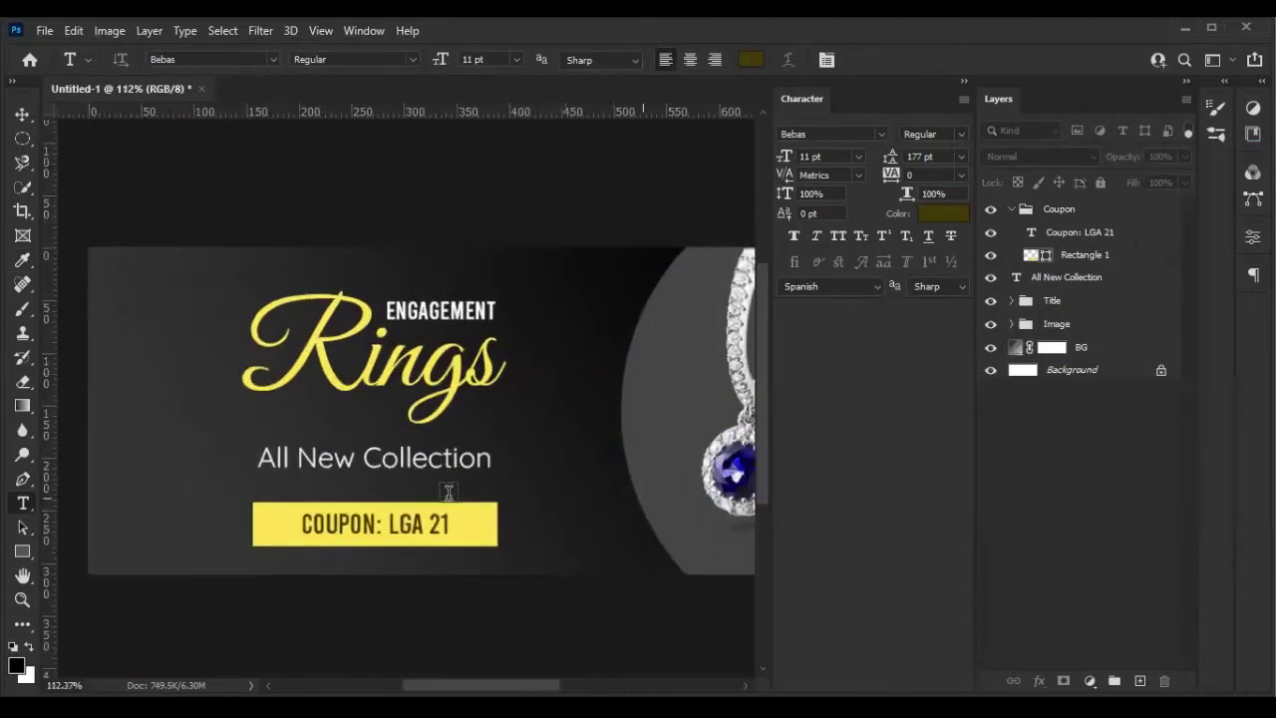
pyautogui.scroll(-2, 499, 489)
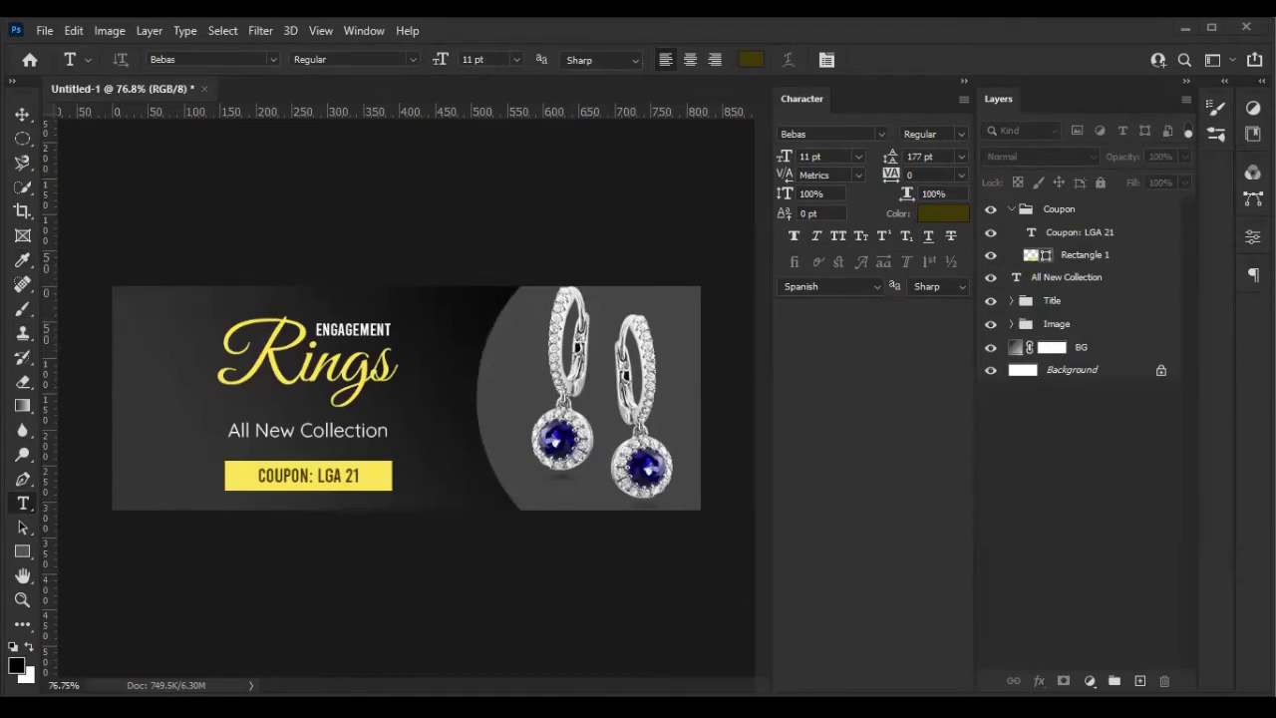
pyautogui.moveTo(329, 431); pyautogui.dragTo(207, 413)
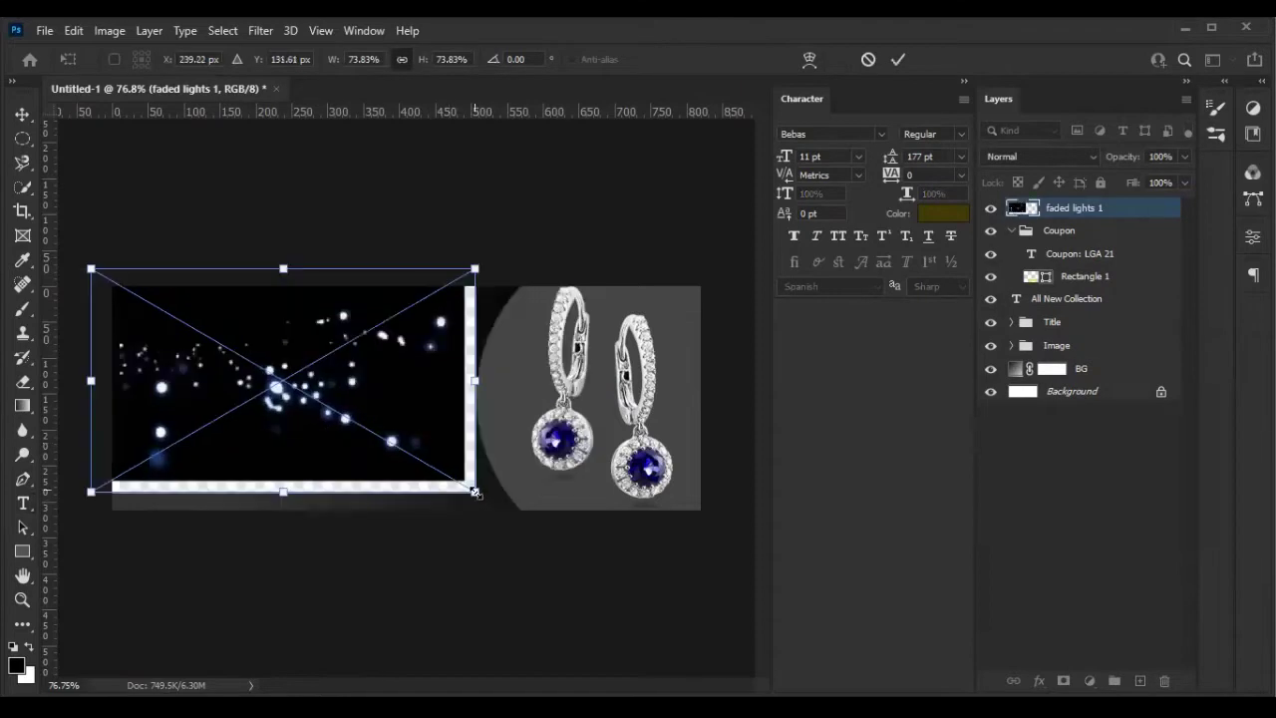
pyautogui.click(898, 59)
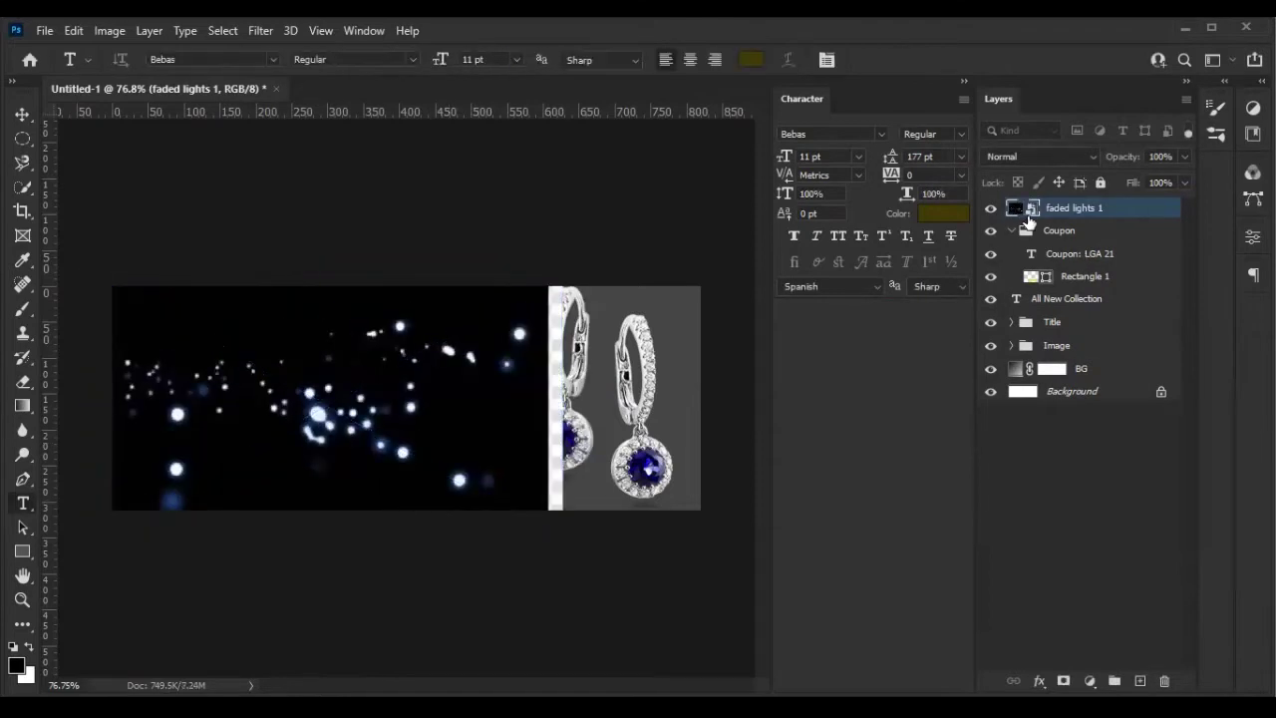
# Put faded lights 1 above BG in Soft Light mode, leaving the BG gradient unchanged
pyautogui.moveTo(1019, 210); pyautogui.dragTo(1073, 361)
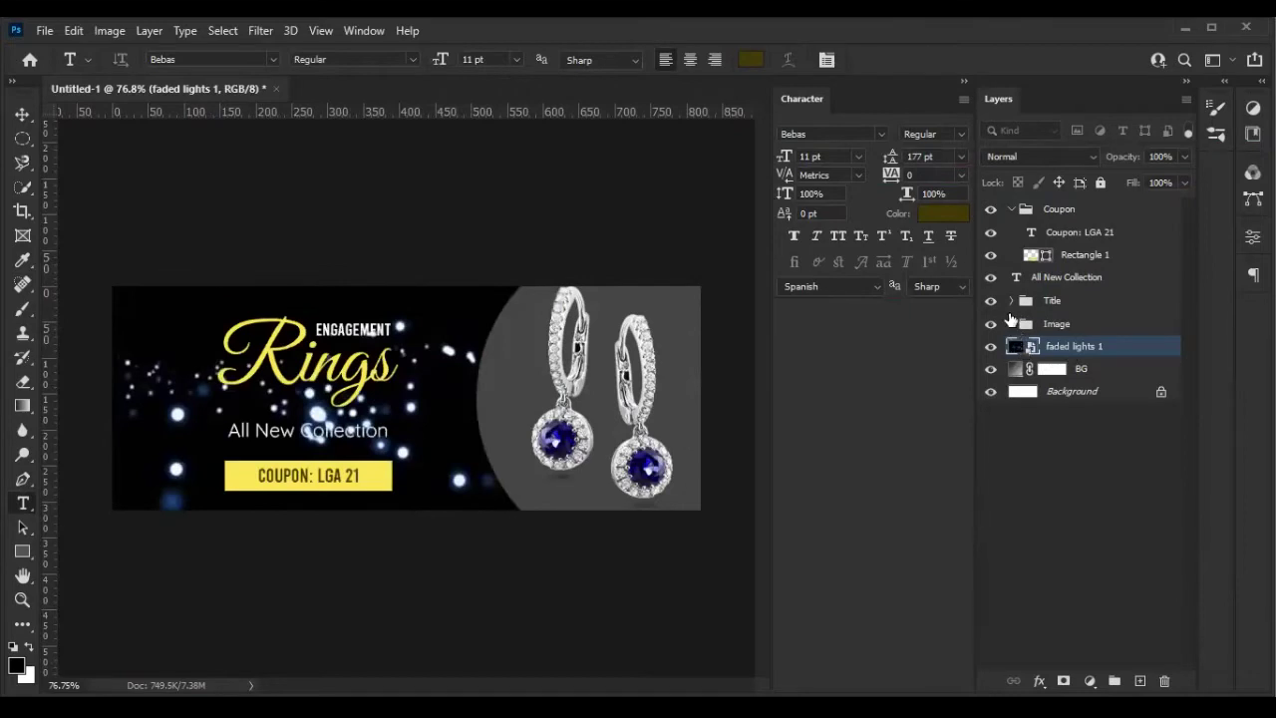
pyautogui.click(1040, 156)
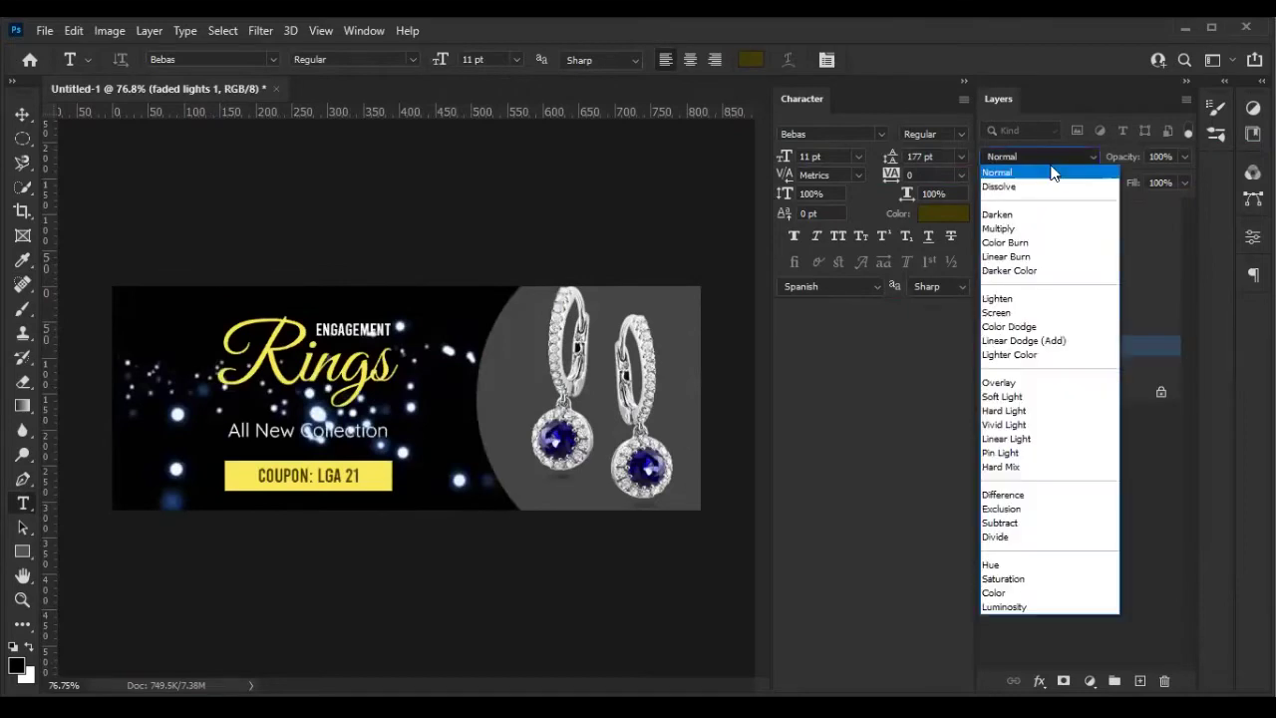
pyautogui.click(1044, 404)
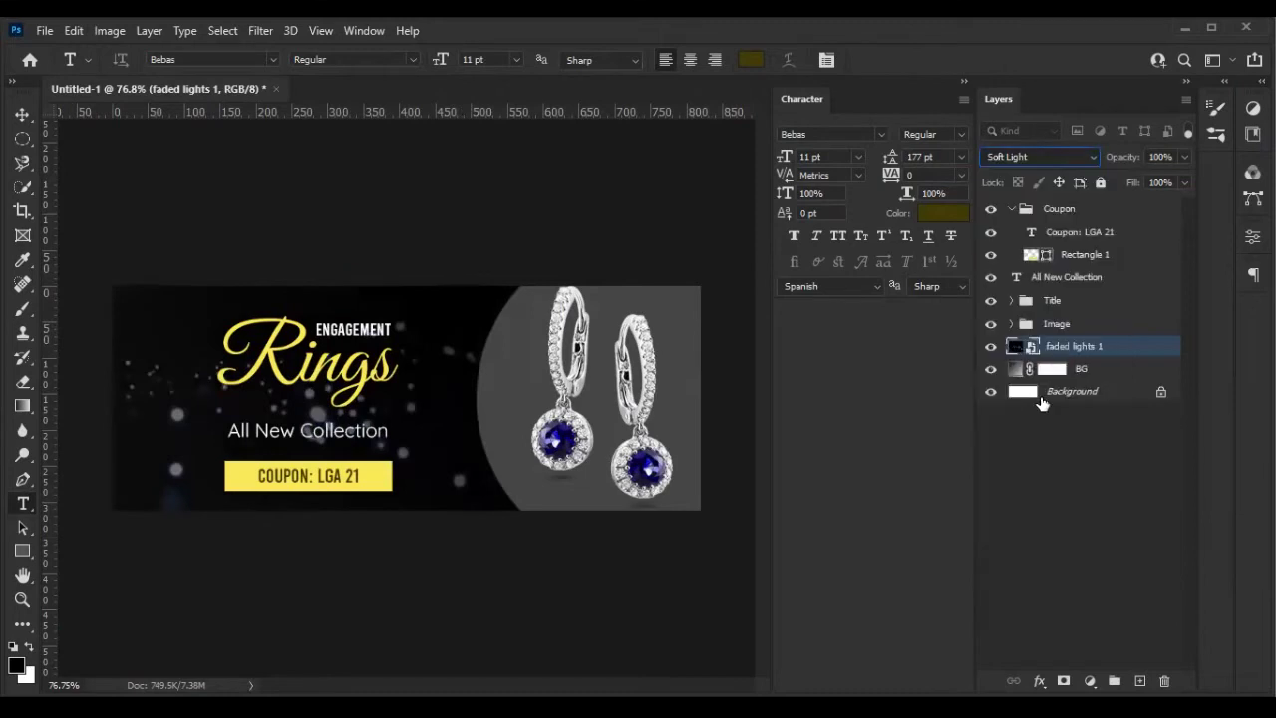
pyautogui.click(1012, 371)
pyautogui.doubleClick(1013, 371)
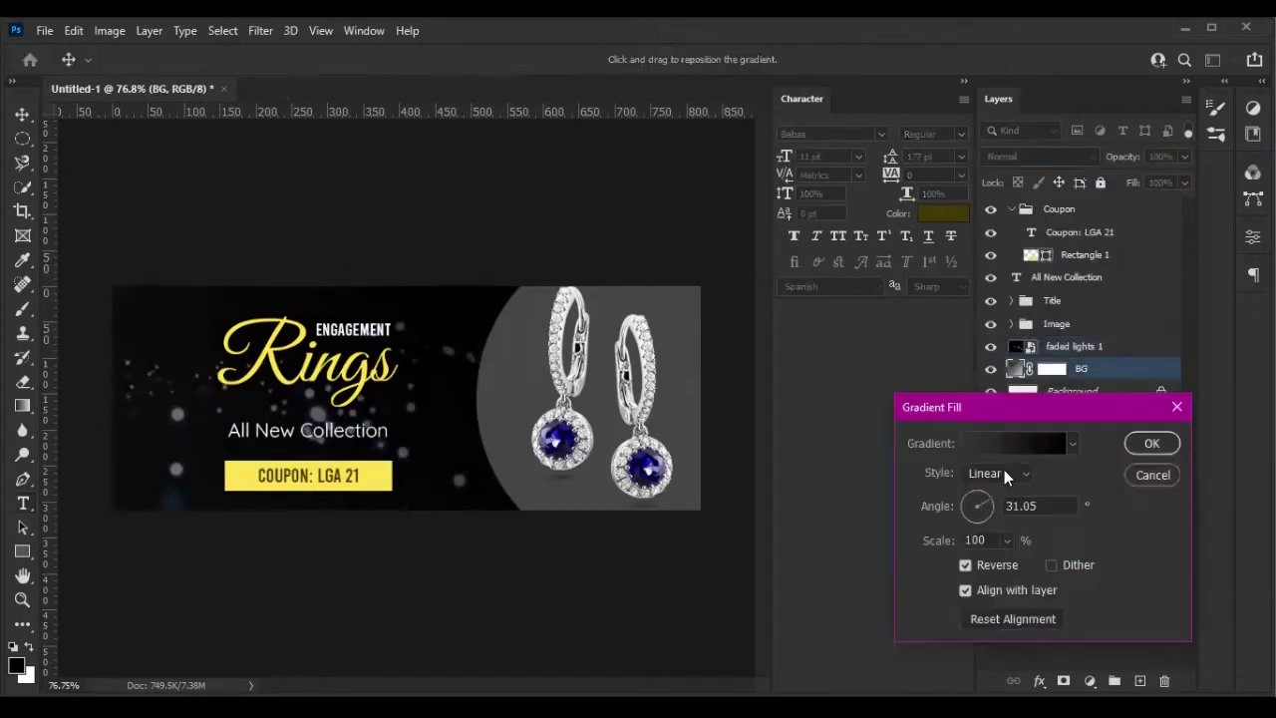
pyautogui.click(1151, 476)
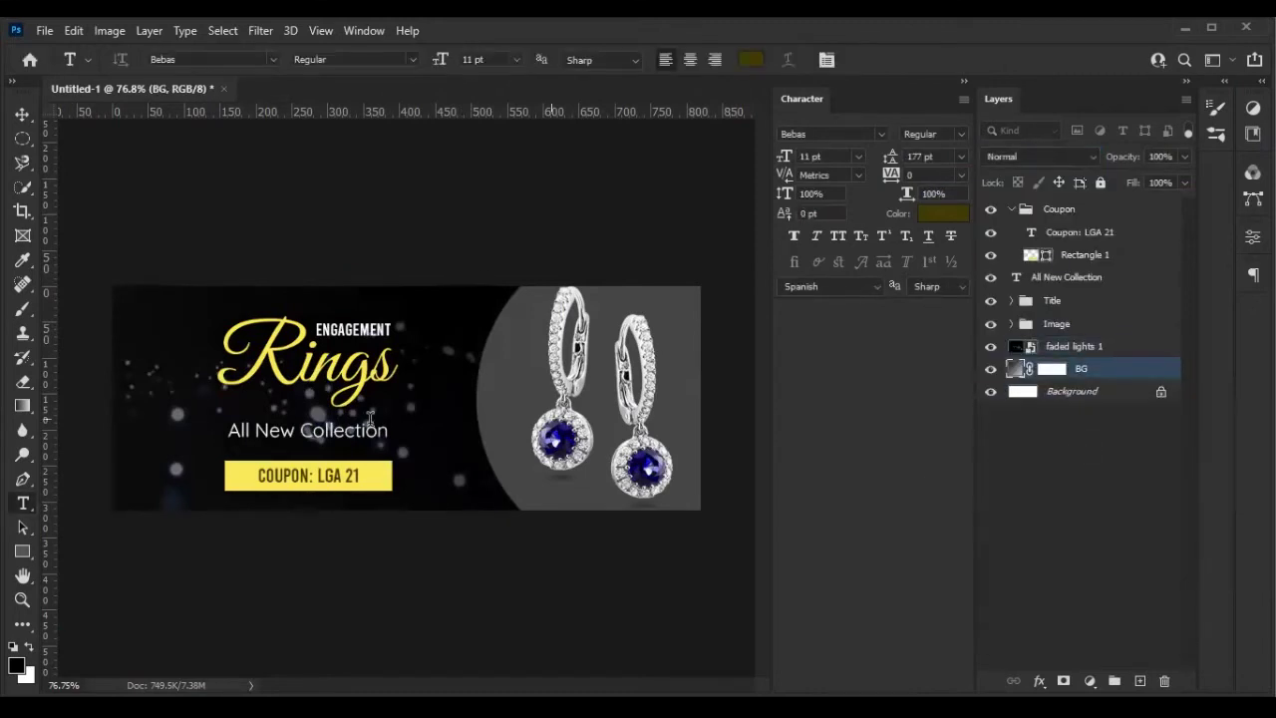
pyautogui.scroll(2, 571, 453)
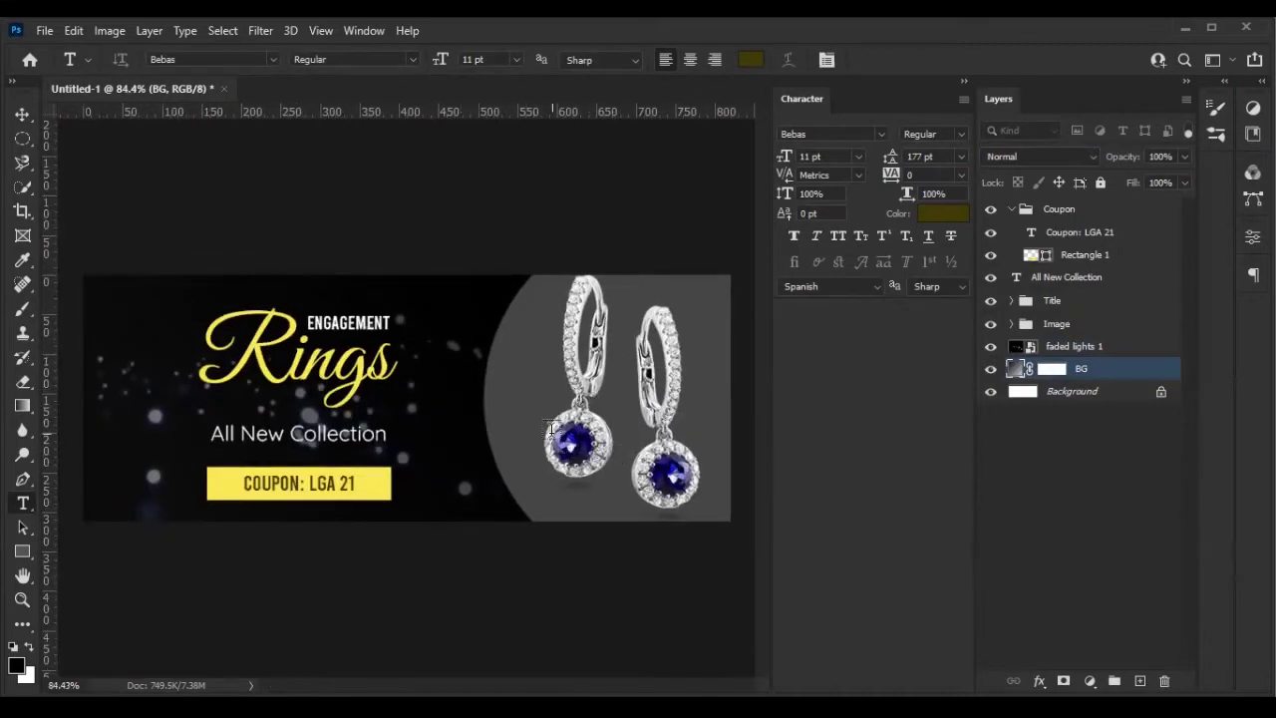
# Show the noraah1 necklace photo and clip it inside the Ellipse 1 circle
pyautogui.click(1012, 324)
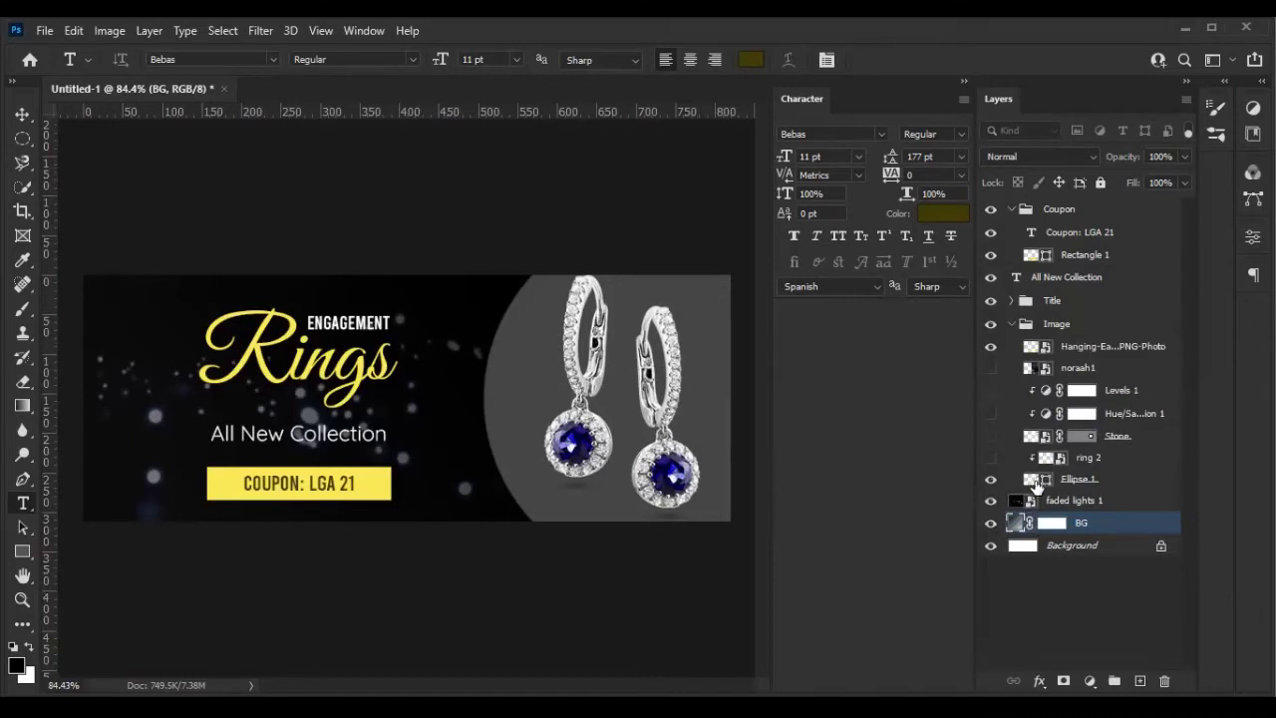
pyautogui.click(1035, 481)
pyautogui.doubleClick(1034, 480)
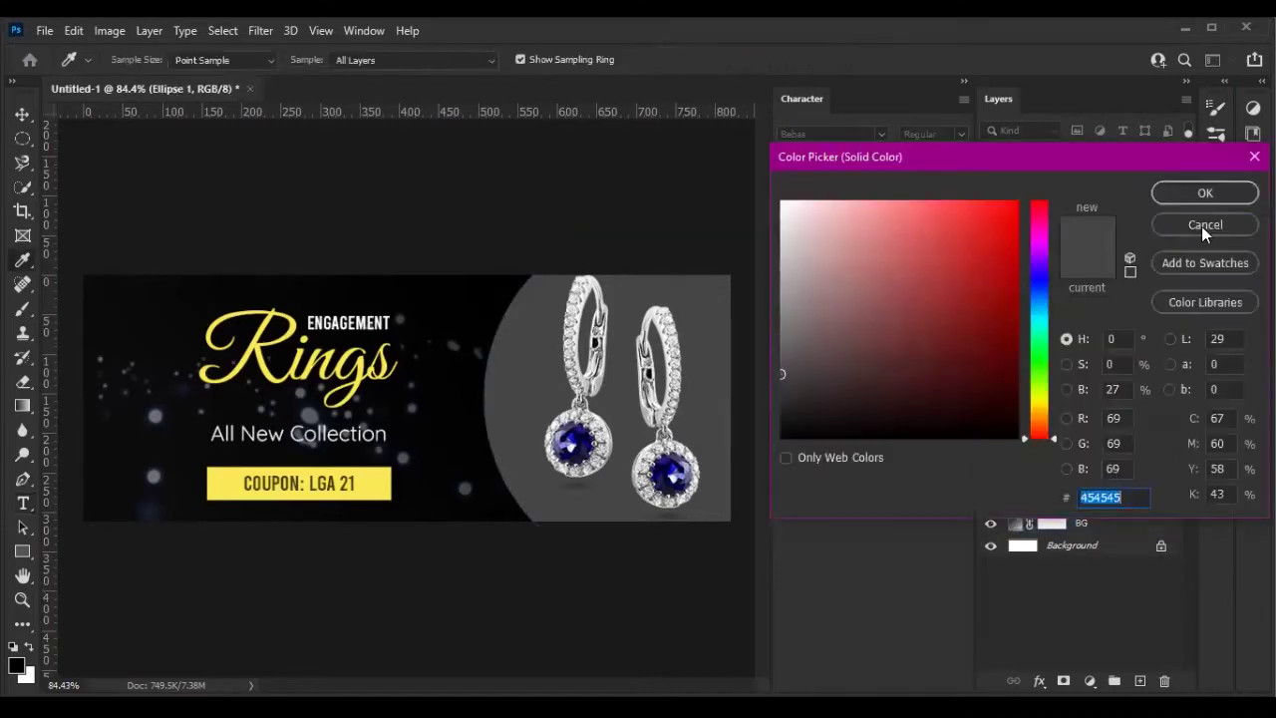
pyautogui.click(1201, 226)
pyautogui.moveTo(1122, 157)
pyautogui.mouseDown()
pyautogui.moveTo(1105, 164)
pyautogui.moveTo(1229, 161)
pyautogui.mouseUp()
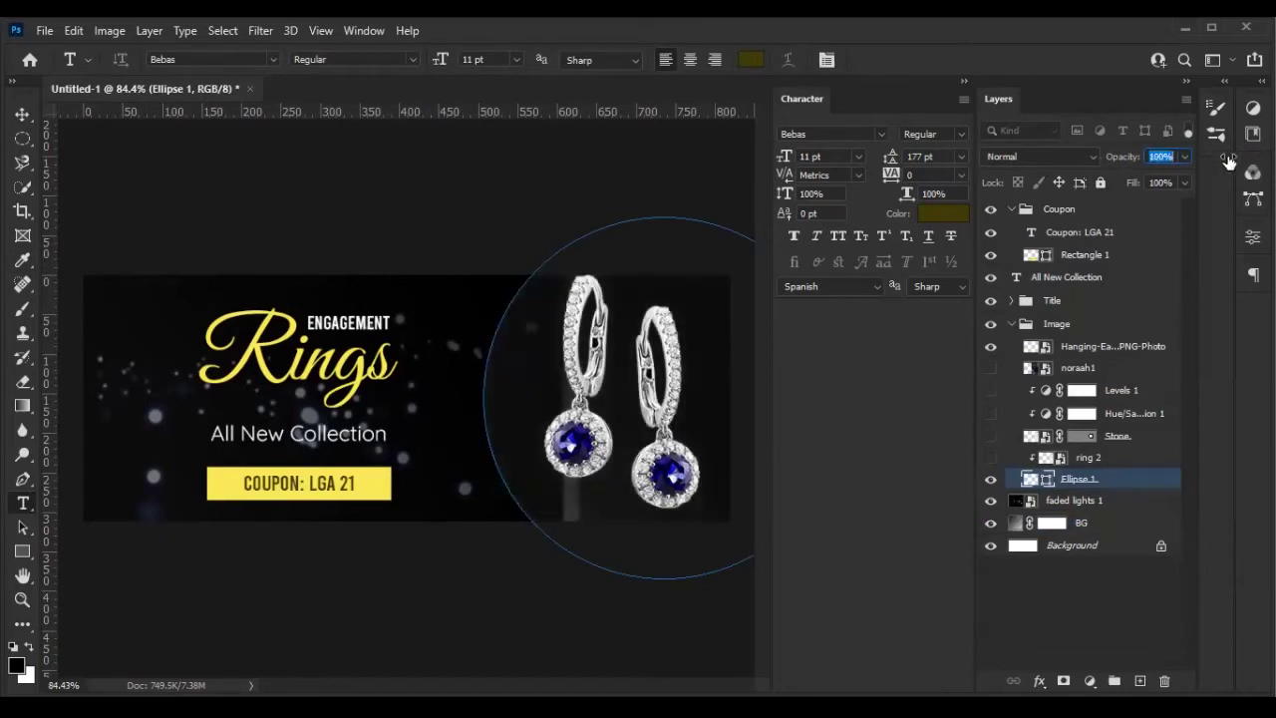
pyautogui.click(990, 367)
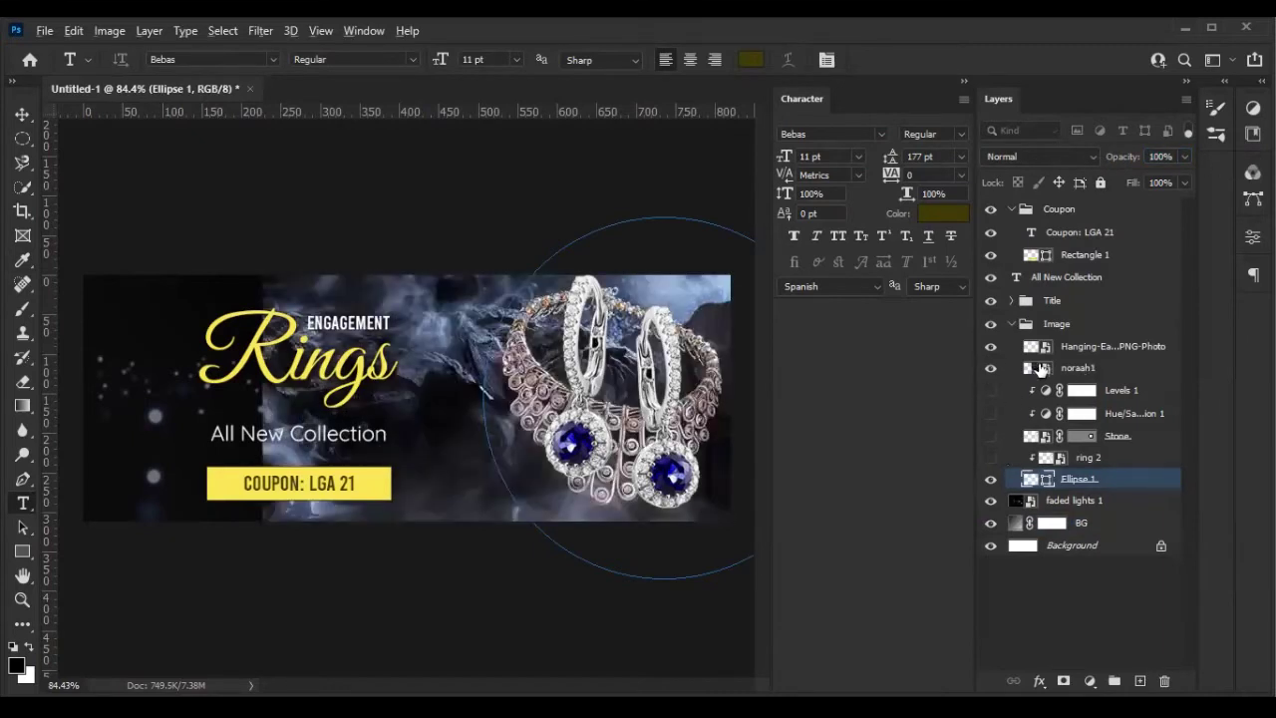
pyautogui.moveTo(1063, 453); pyautogui.dragTo(1063, 448)
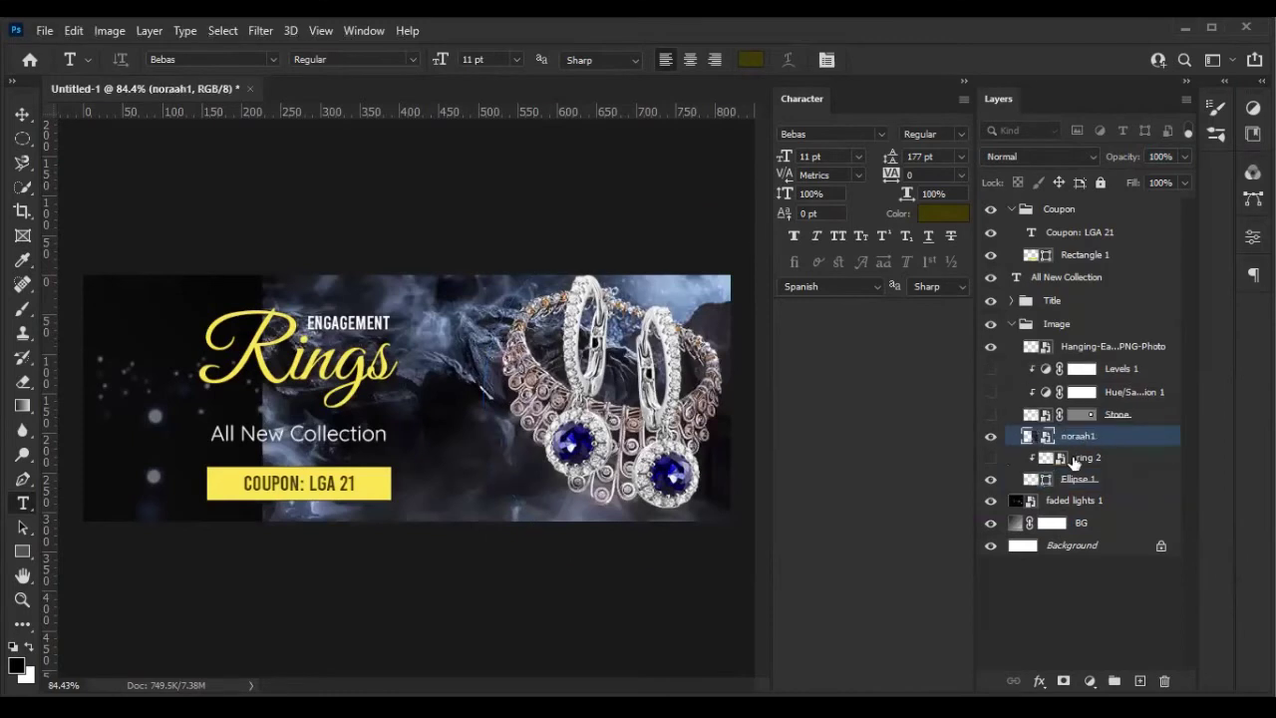
# Hide the ring 2 and earrings layers, renaming the earrings layer to 'Earrings'
pyautogui.click(991, 457)
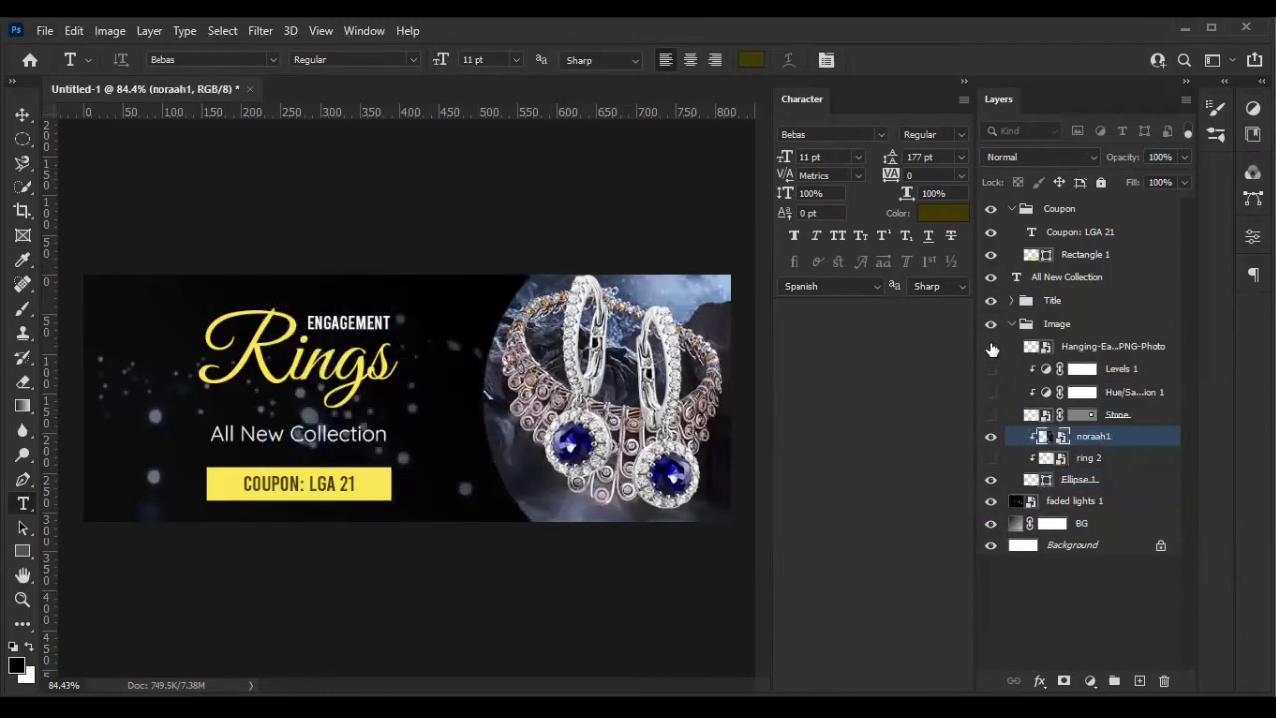
pyautogui.click(991, 346)
pyautogui.doubleClick(1097, 346)
pyautogui.write('Earring')
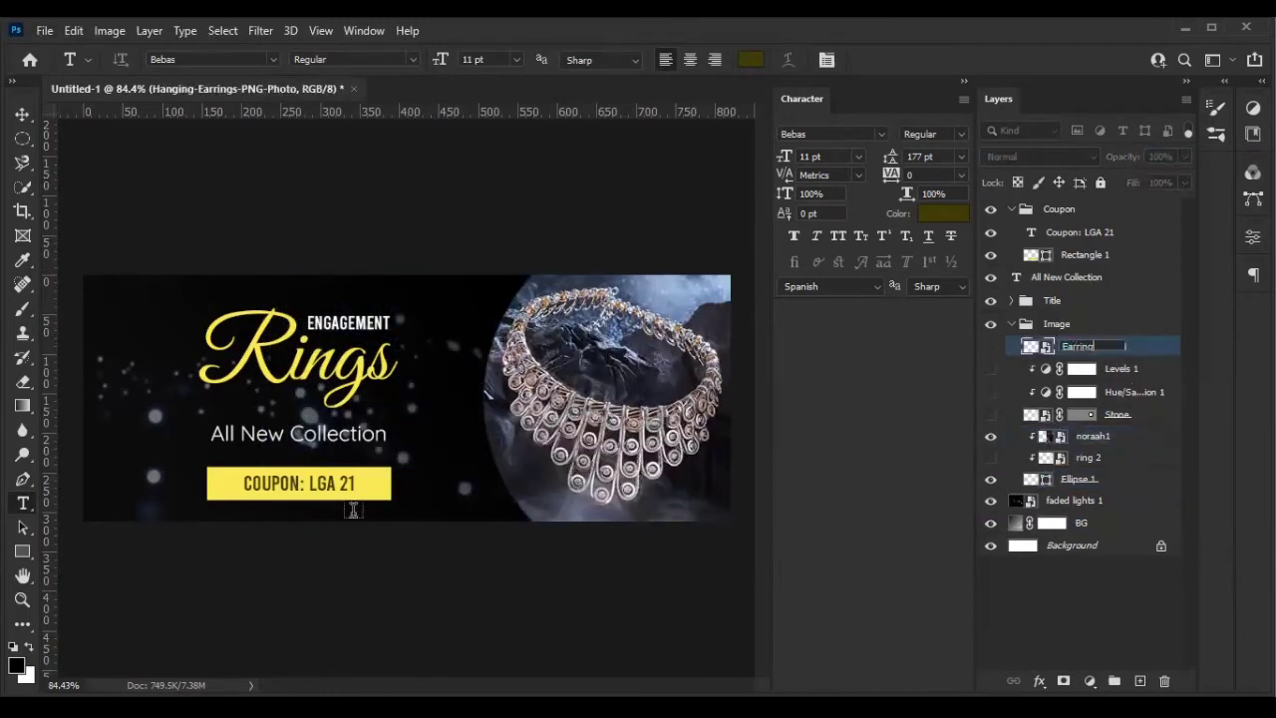
pyautogui.write('s')
pyautogui.press('Return')
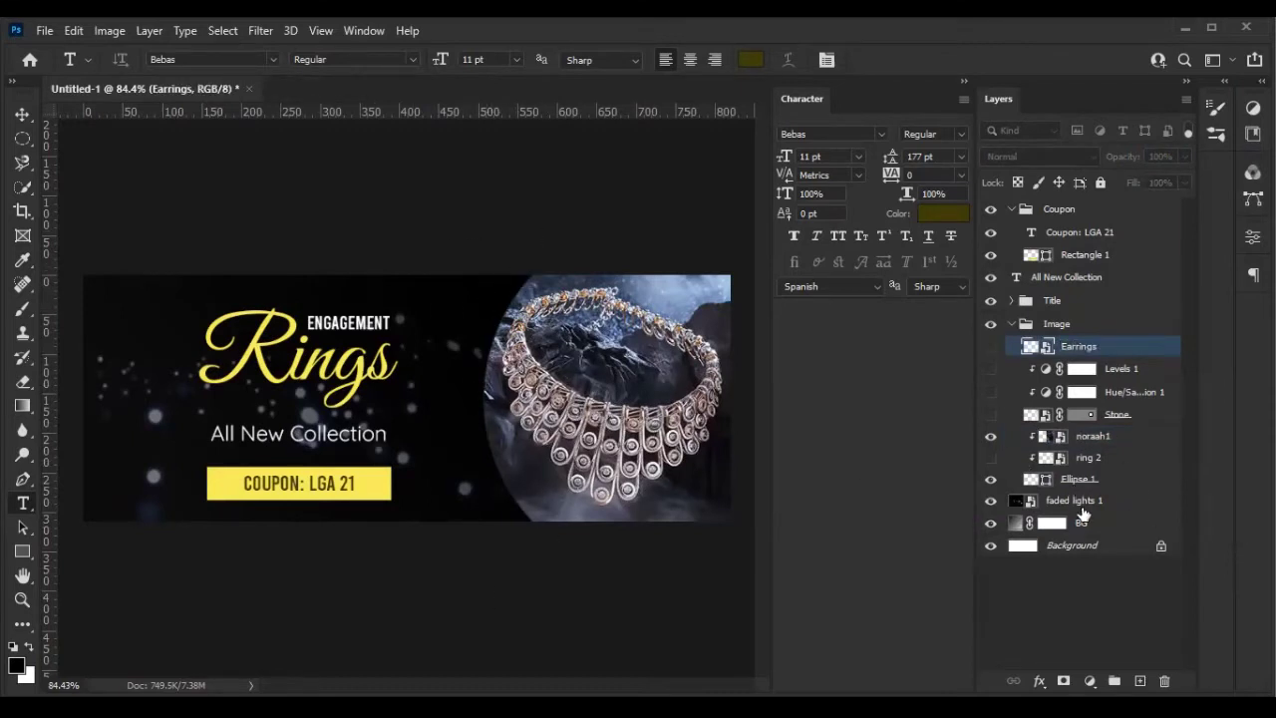
pyautogui.click(1087, 436)
pyautogui.press('v')
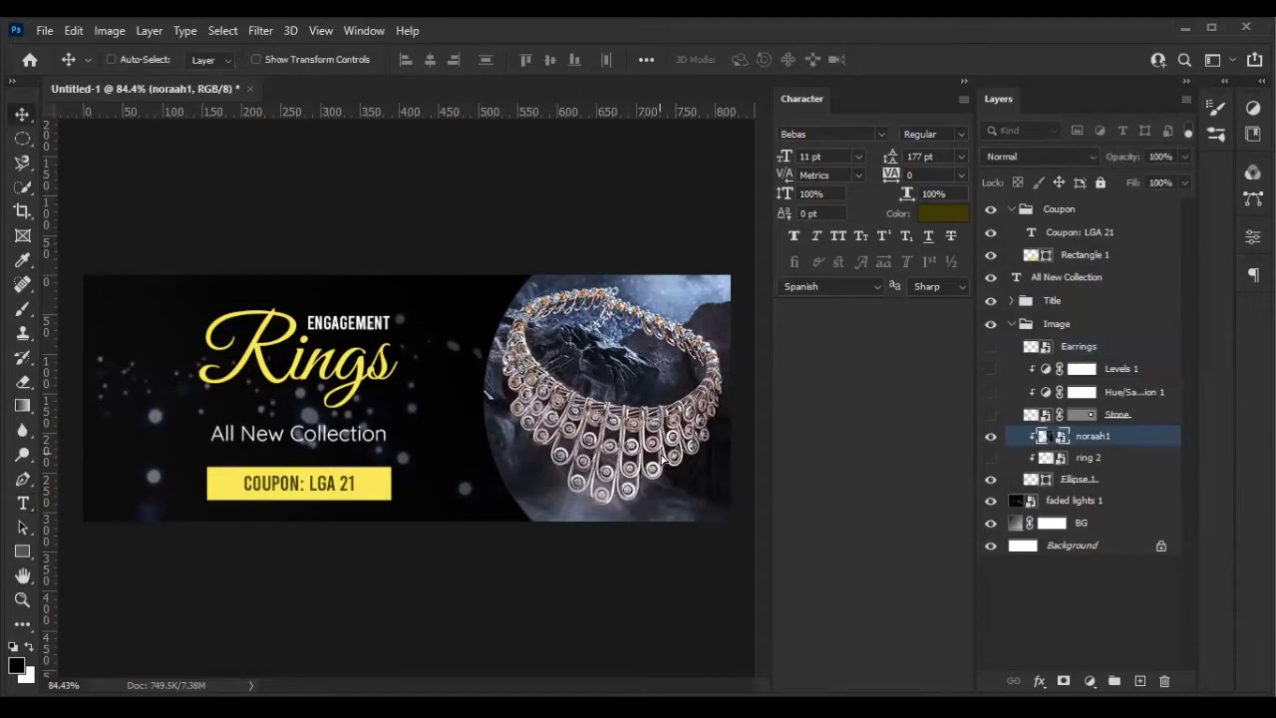
pyautogui.scroll(1, 681, 434)
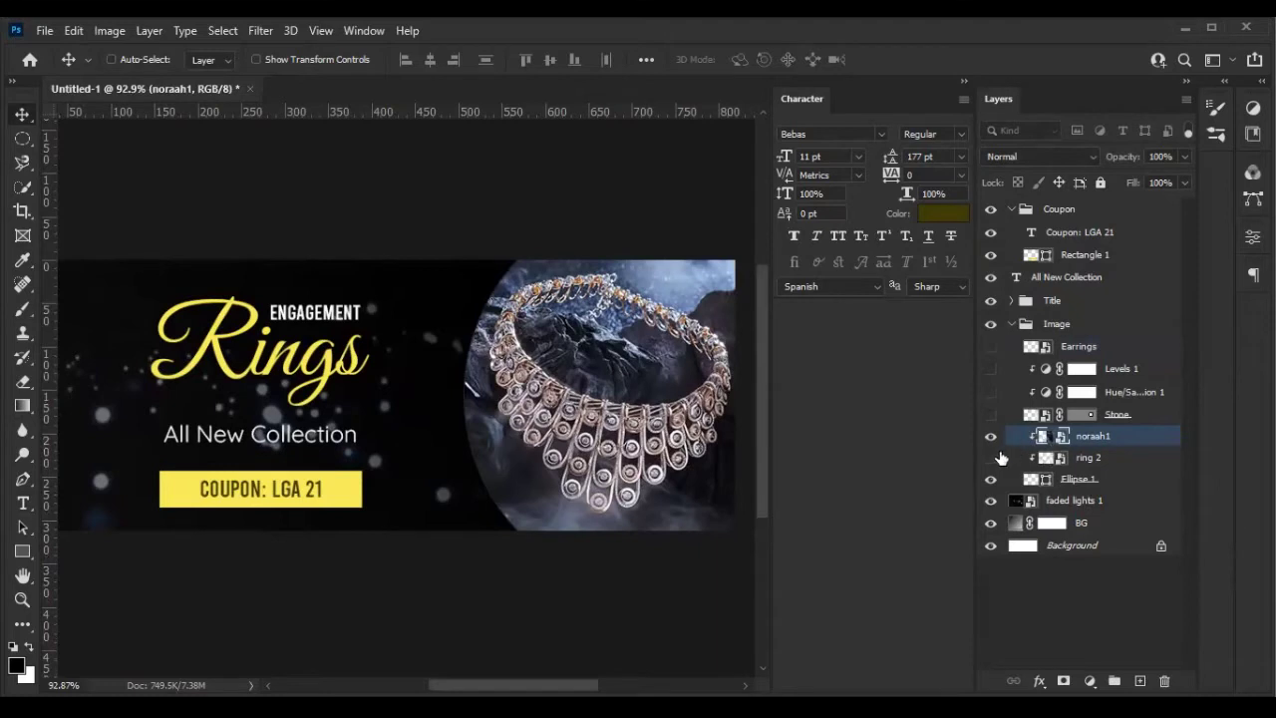
# Give Ellipse 1 a 6 px Stroke effect in the yellow sampled from the title
pyautogui.click(1040, 486)
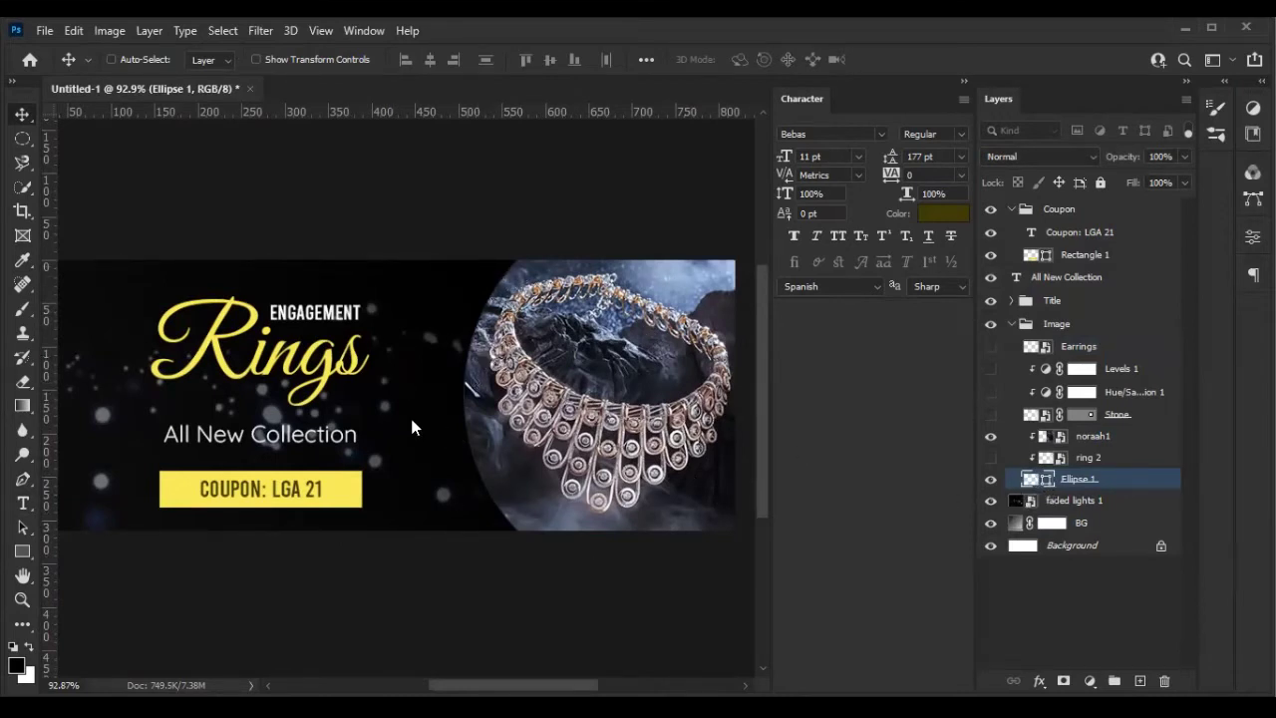
pyautogui.click(1039, 681)
pyautogui.press('Escape')
pyautogui.click(664, 446)
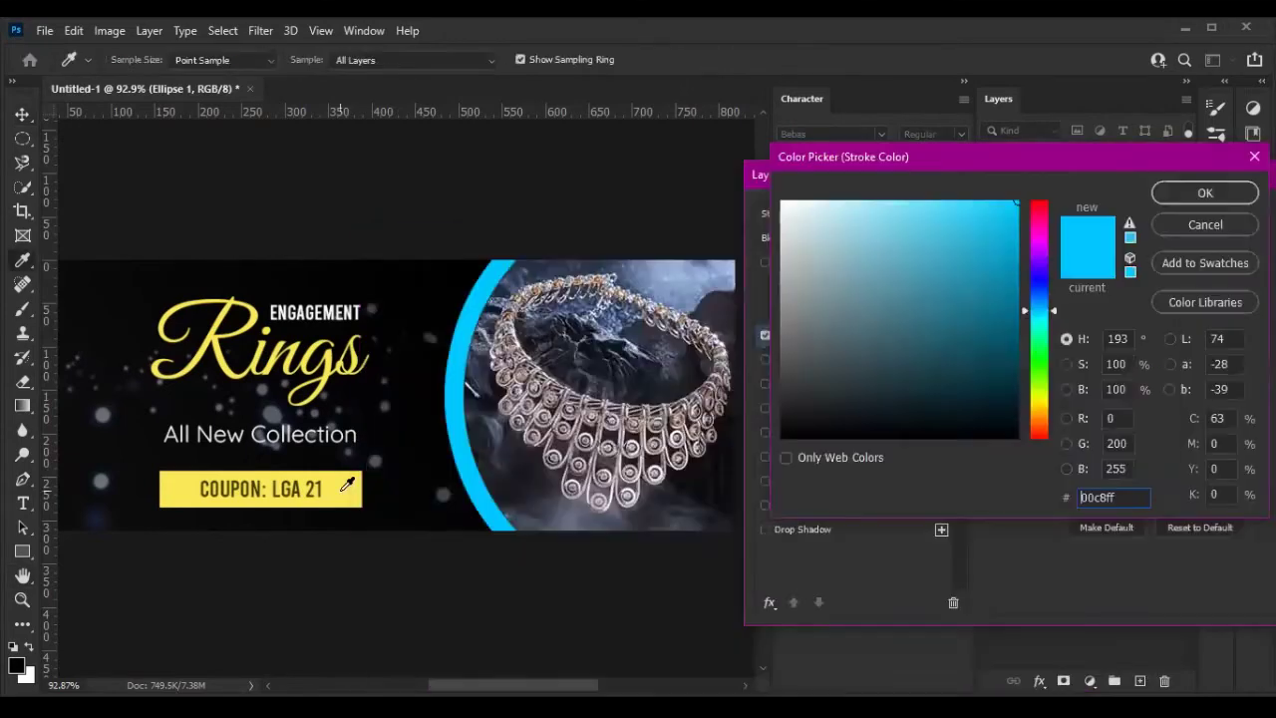
pyautogui.click(347, 484)
pyautogui.click(1234, 197)
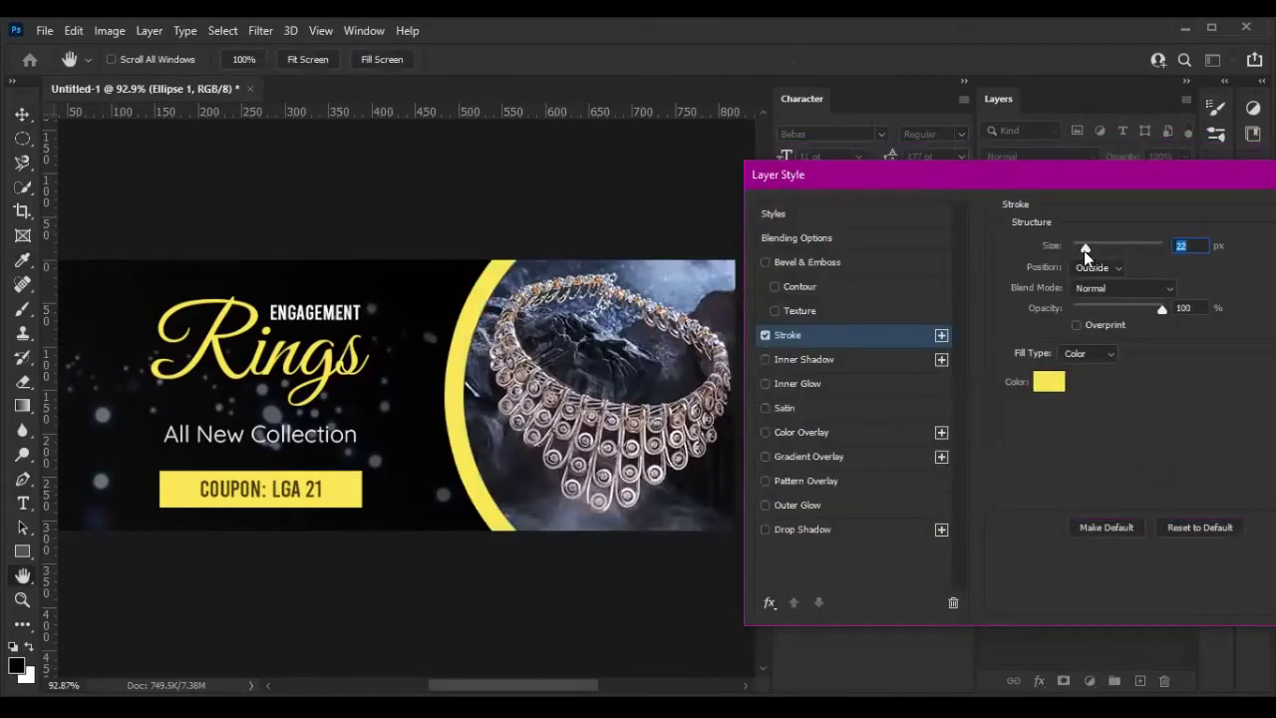
pyautogui.moveTo(1083, 250); pyautogui.dragTo(1078, 252)
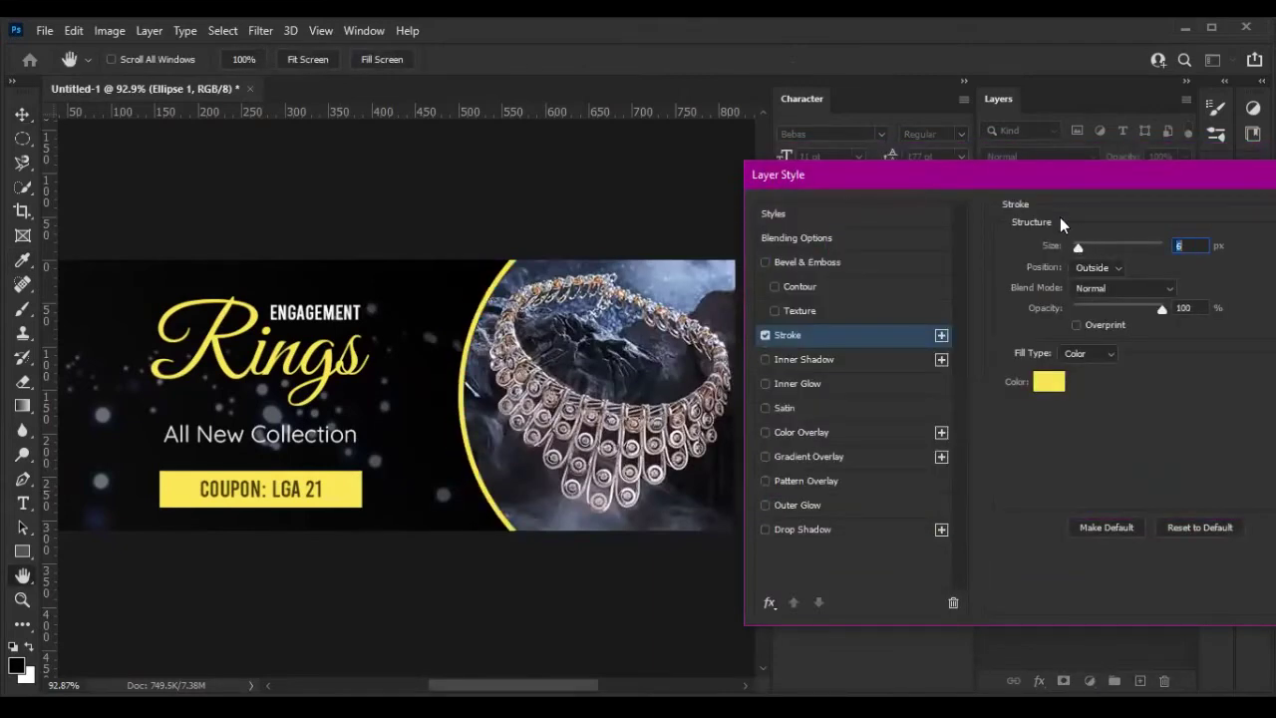
pyautogui.press('Return')
pyautogui.scroll(1, 615, 469)
pyautogui.scroll(-1, 615, 468)
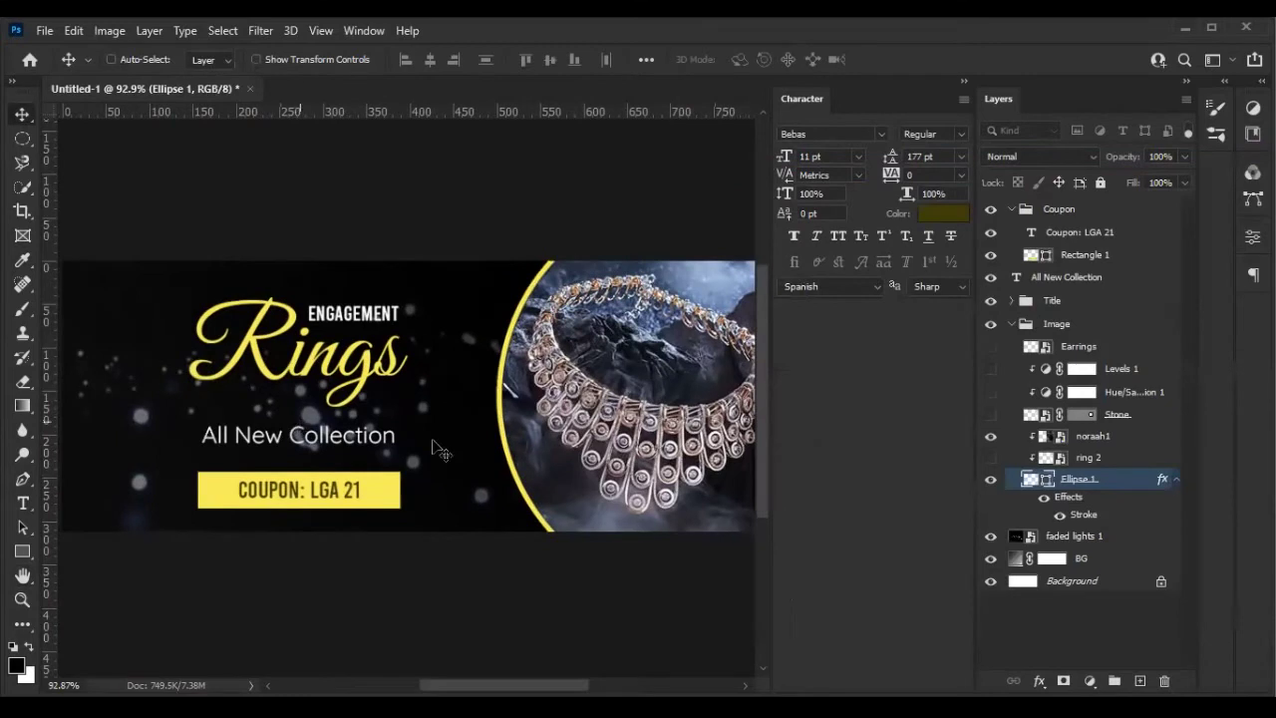
pyautogui.click(1008, 333)
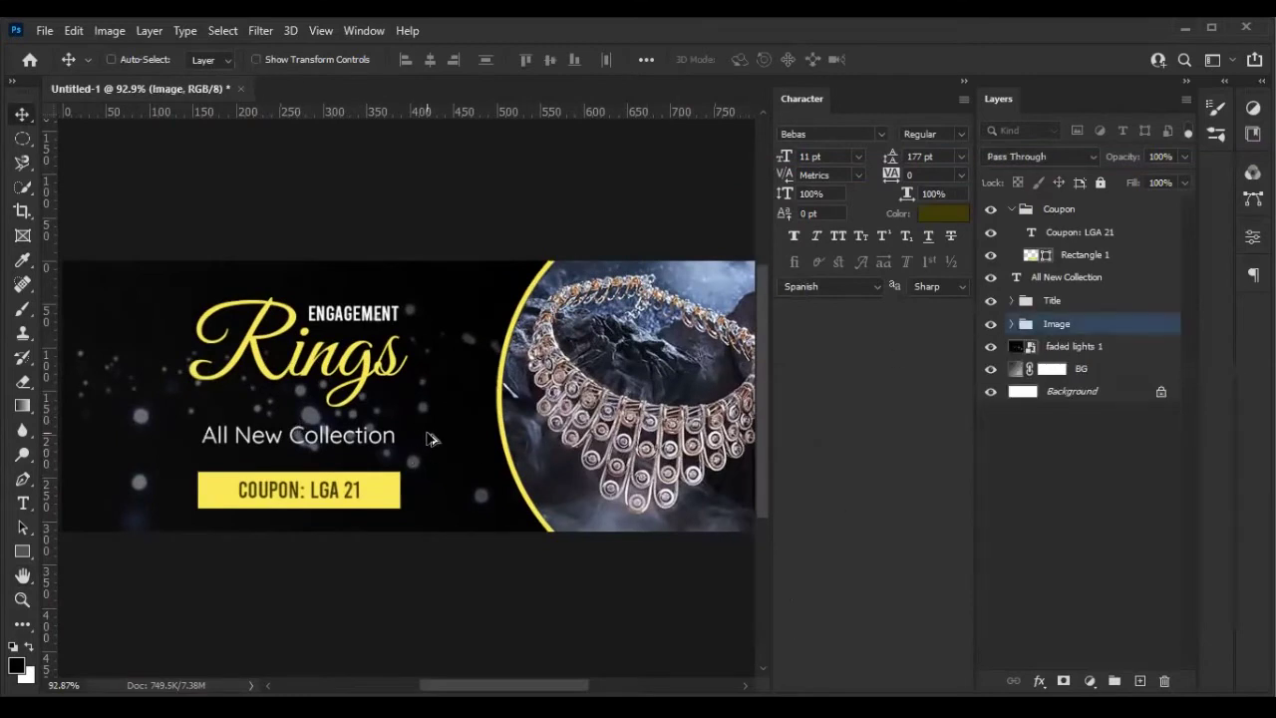
# Recolour the COUPON: LGA 21 text to black #000000 and zoom out to the whole cover
pyautogui.scroll(-1, 287, 448)
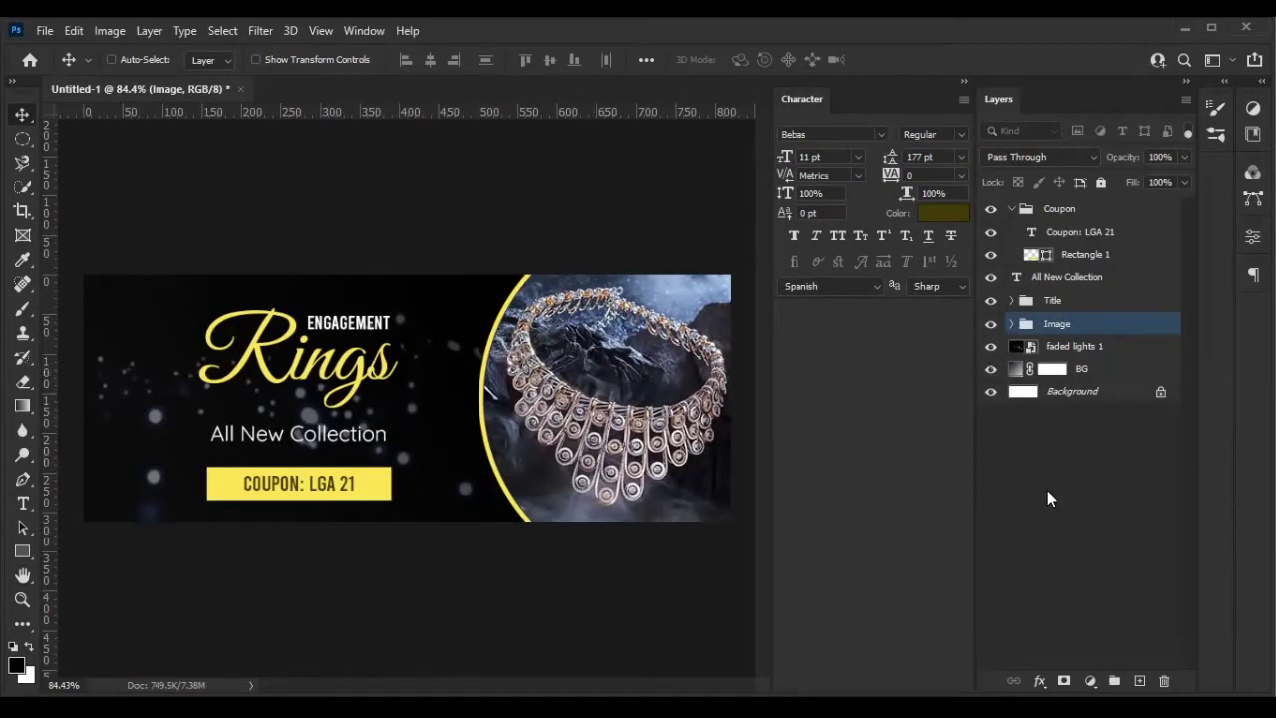
pyautogui.doubleClick(1030, 231)
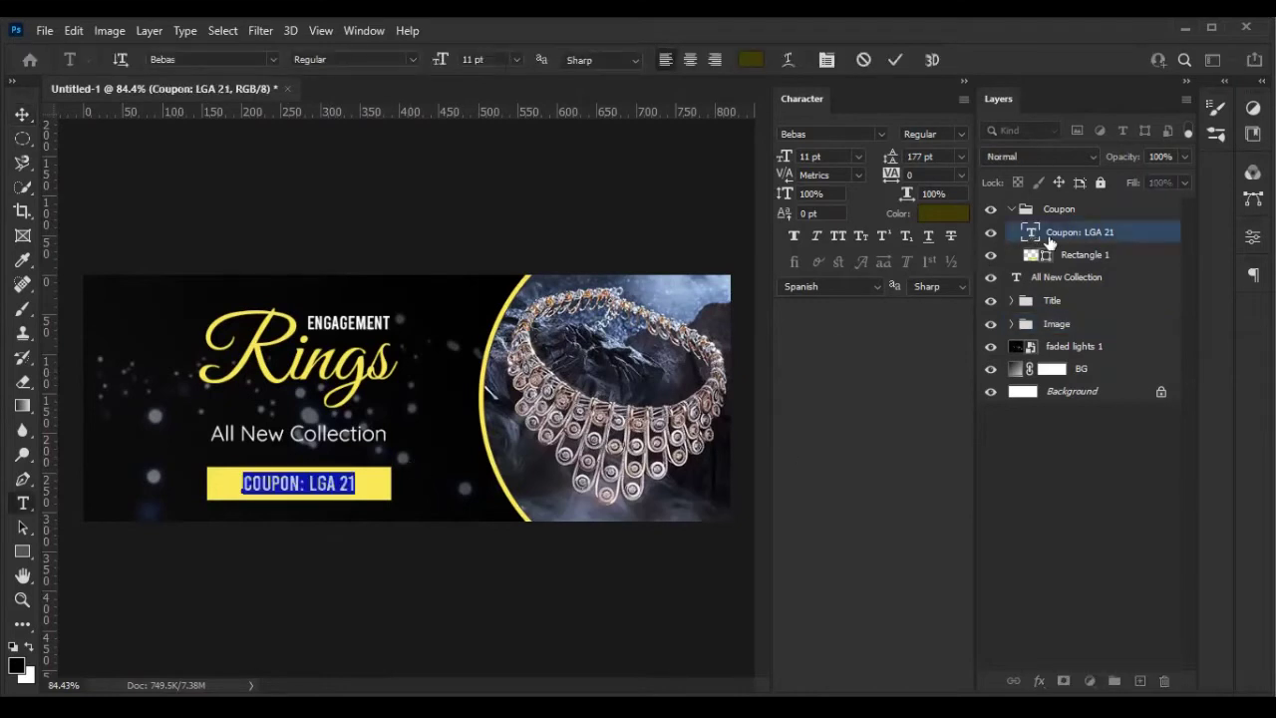
pyautogui.click(751, 59)
pyautogui.click(782, 435)
pyautogui.click(1214, 198)
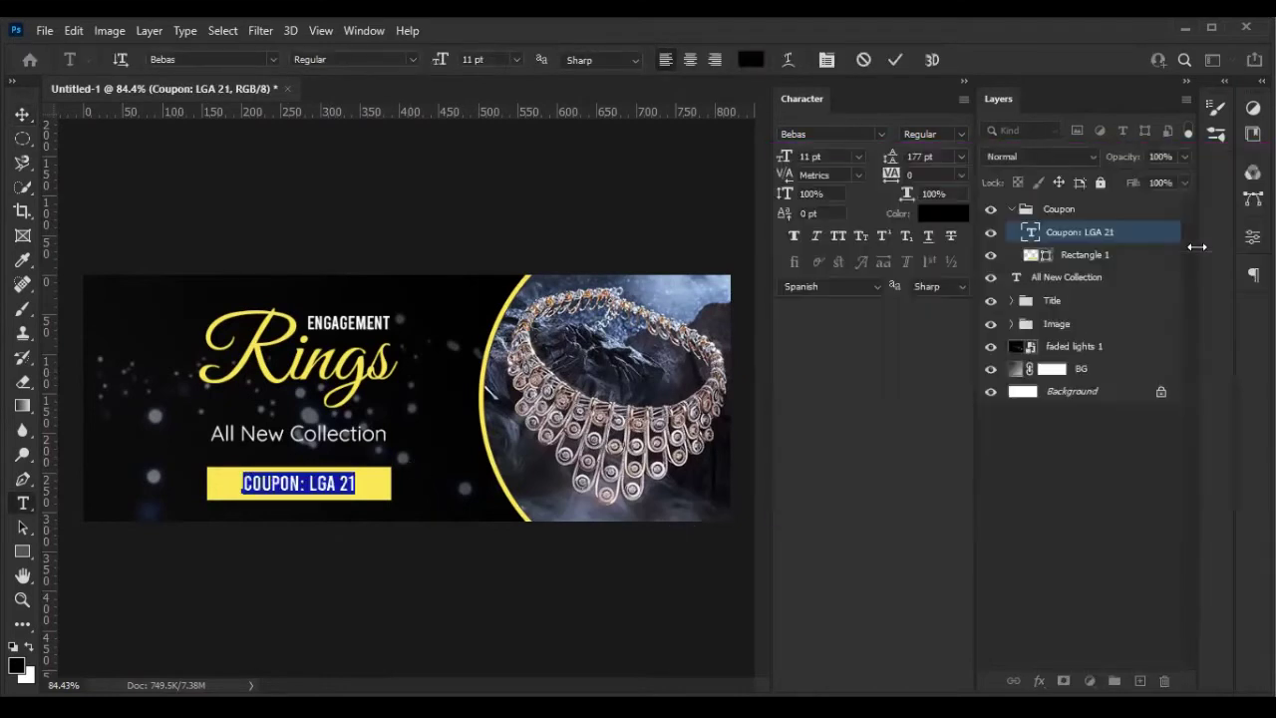
pyautogui.click(895, 60)
pyautogui.press('v')
pyautogui.hotkey('ctrl', '-')
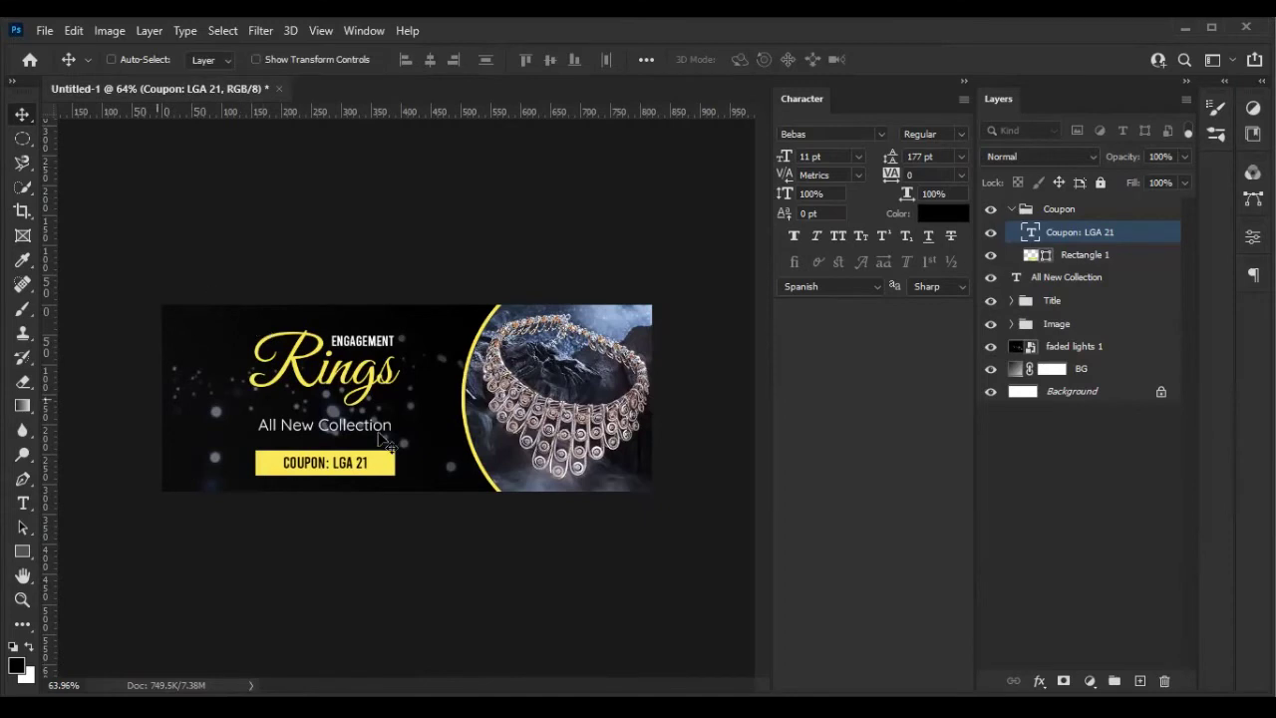
# Group the Coupon-through-BG layers into 'Cover Photo 1' and hide that group
pyautogui.click(1012, 212)
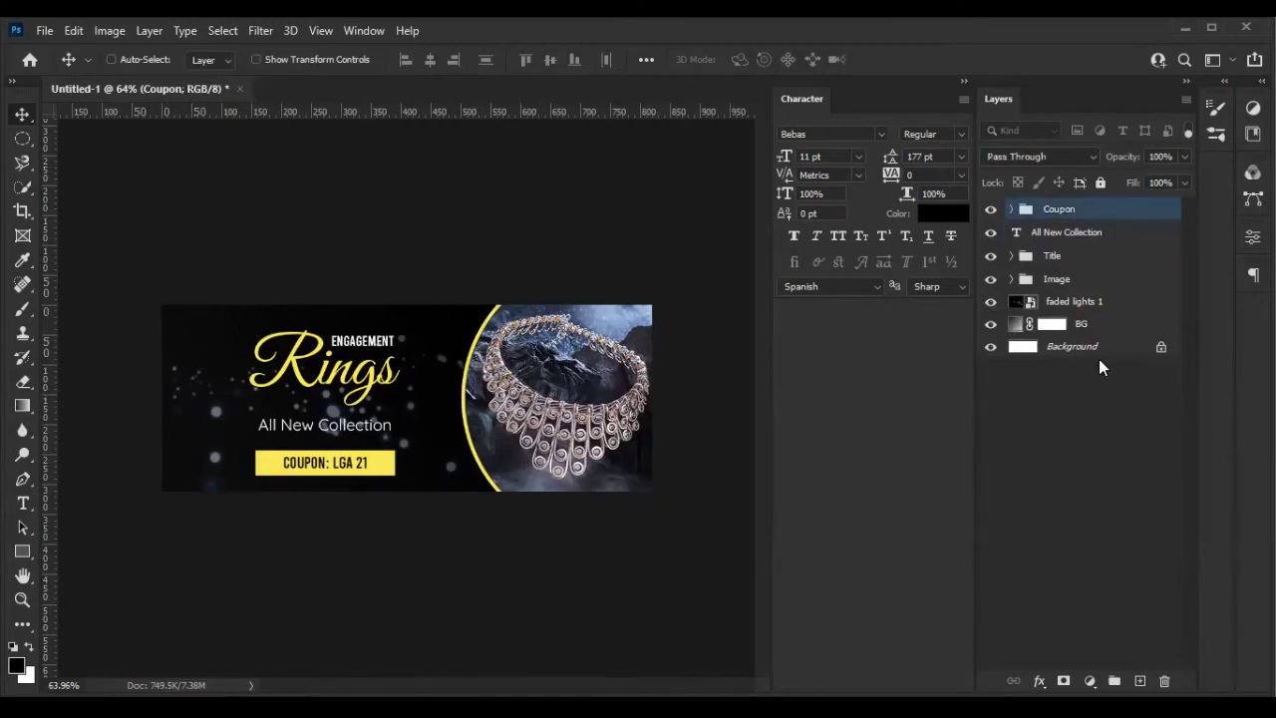
pyautogui.keyDown('shift'); pyautogui.click(1106, 302); pyautogui.keyUp('shift')
pyautogui.keyDown('shift'); pyautogui.click(1112, 326); pyautogui.keyUp('shift')
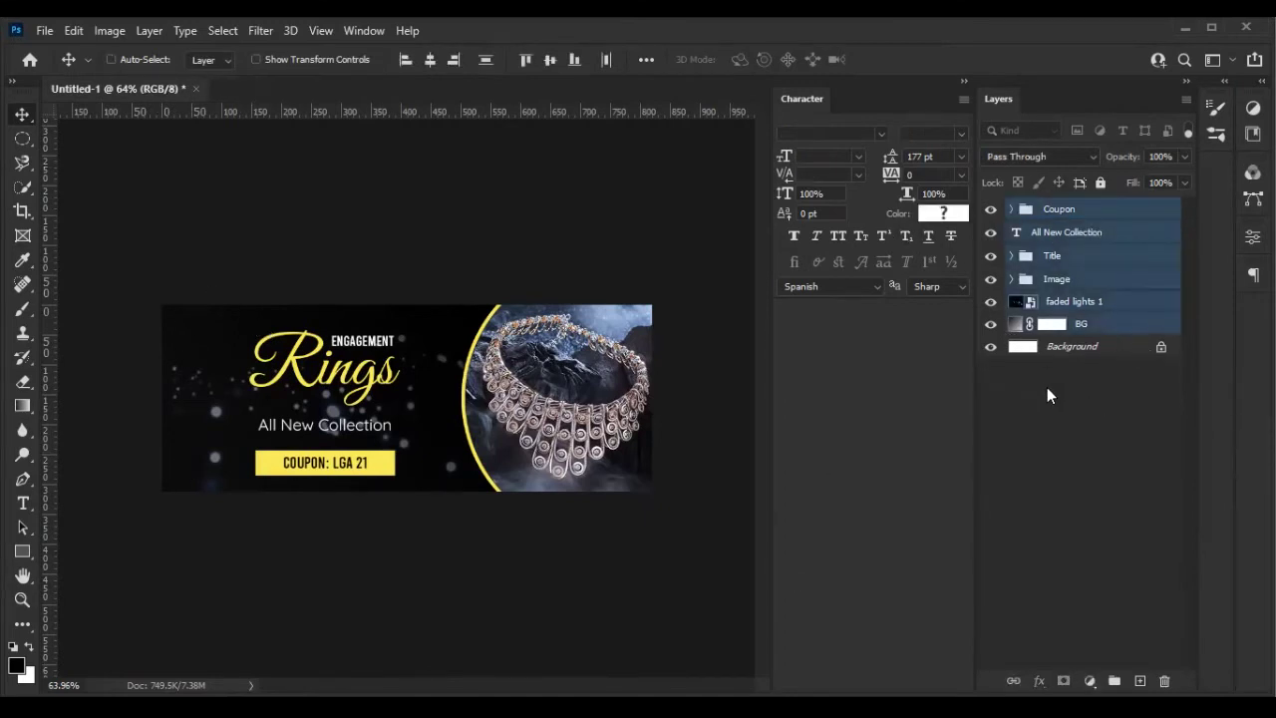
pyautogui.hotkey('ctrl', 'g')
pyautogui.doubleClick(1058, 209)
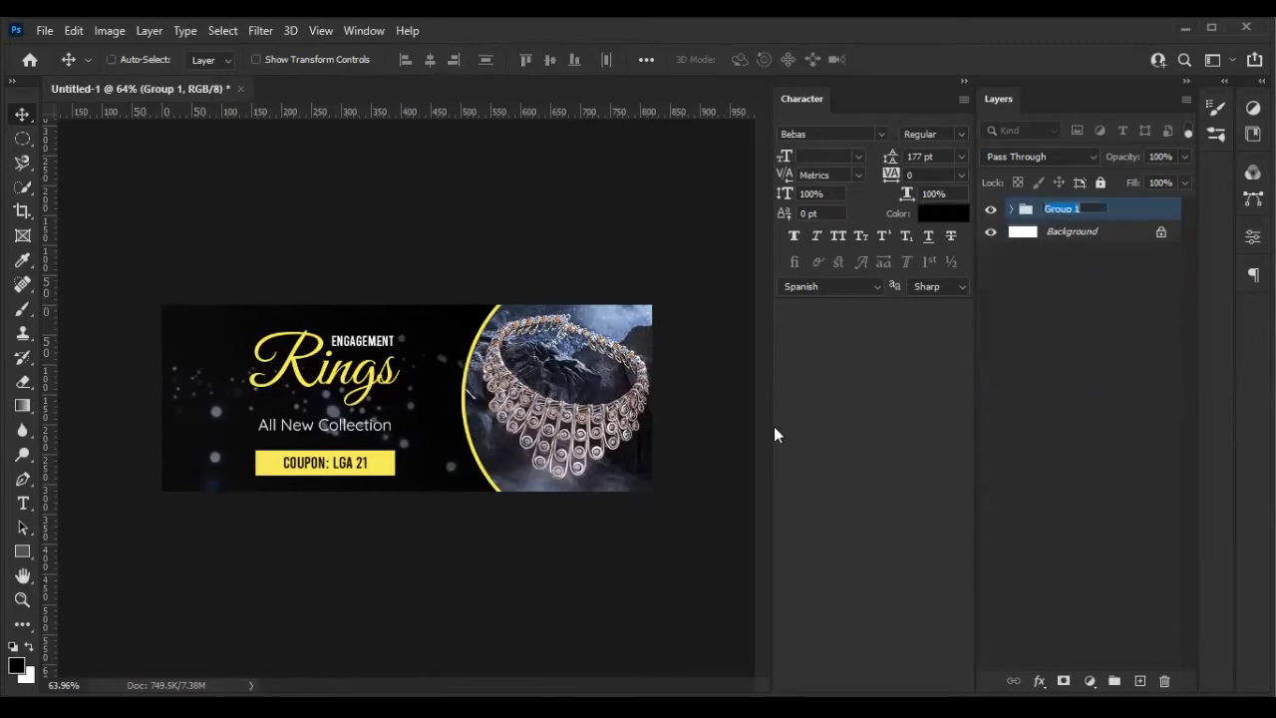
pyautogui.write('Cover Photo 1')
pyautogui.press('Return')
pyautogui.click(991, 209)
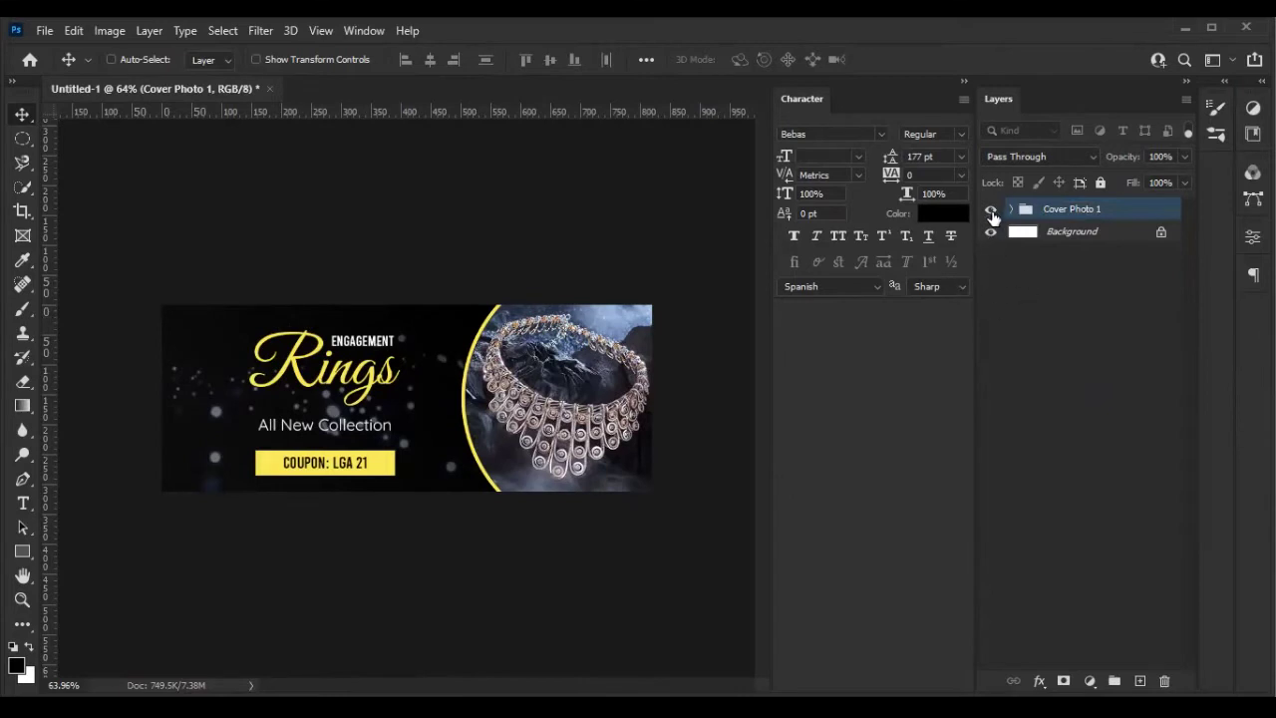
pyautogui.click(991, 209)
# Draw a 225 px black circle low on the right side of the canvas
pyautogui.click(21, 551)
pyautogui.rightClick(22, 551)
pyautogui.click(99, 569)
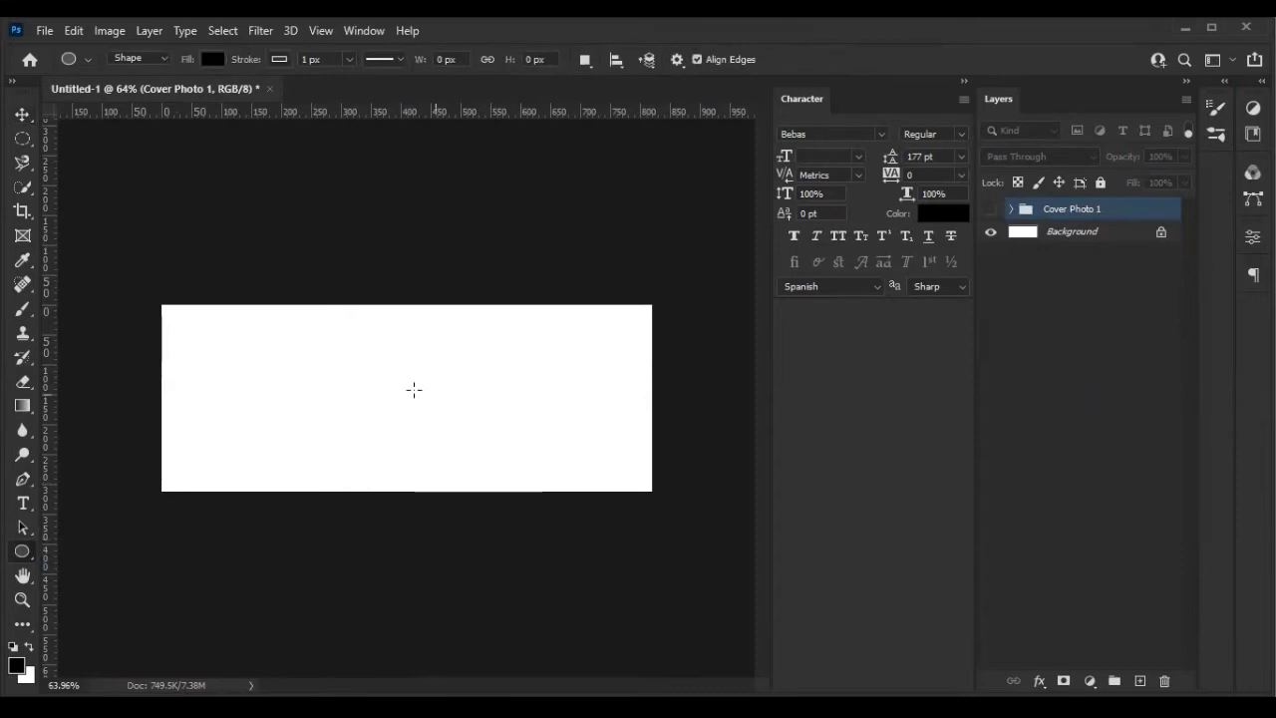
pyautogui.moveTo(547, 524); pyautogui.dragTo(412, 391)
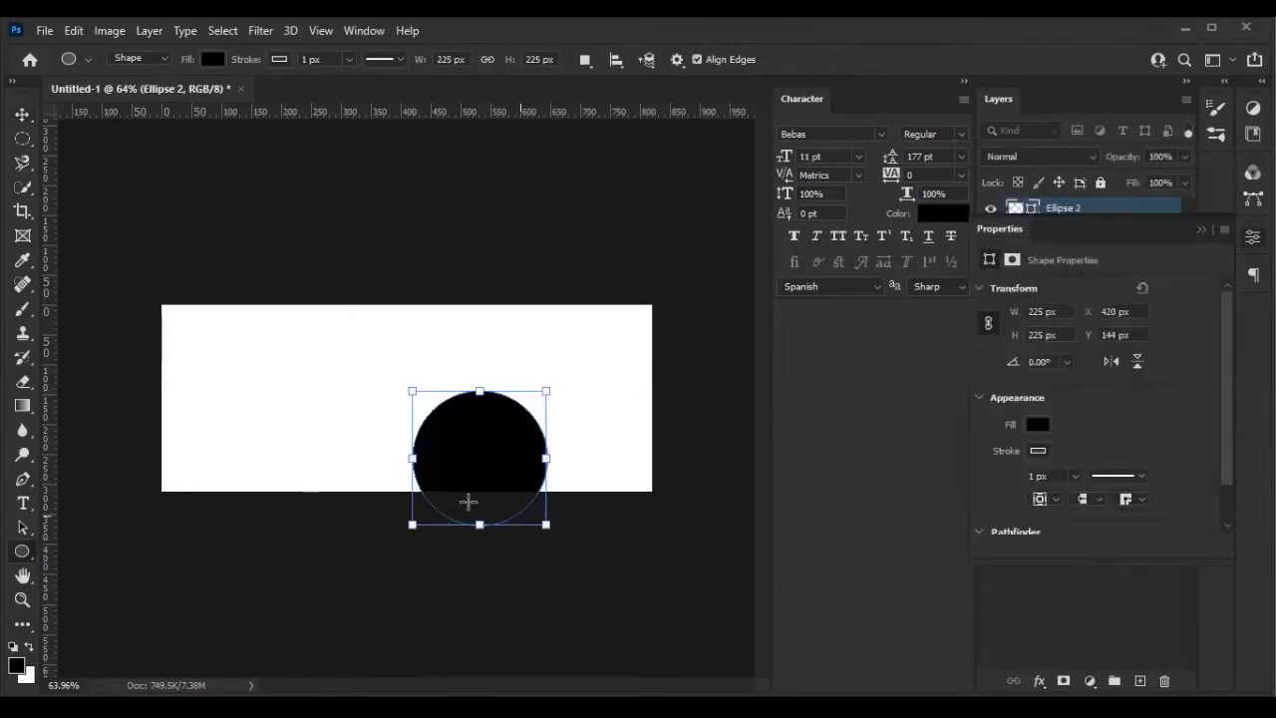
pyautogui.click(1201, 229)
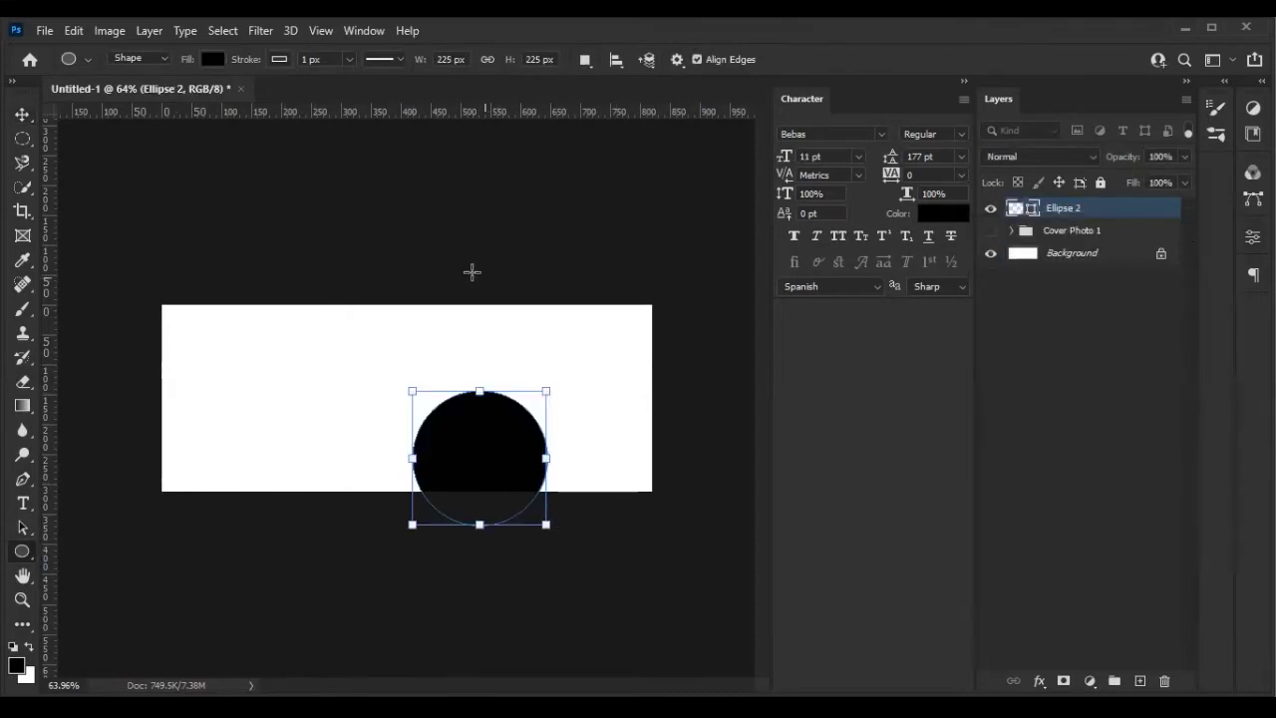
pyautogui.press('Escape')
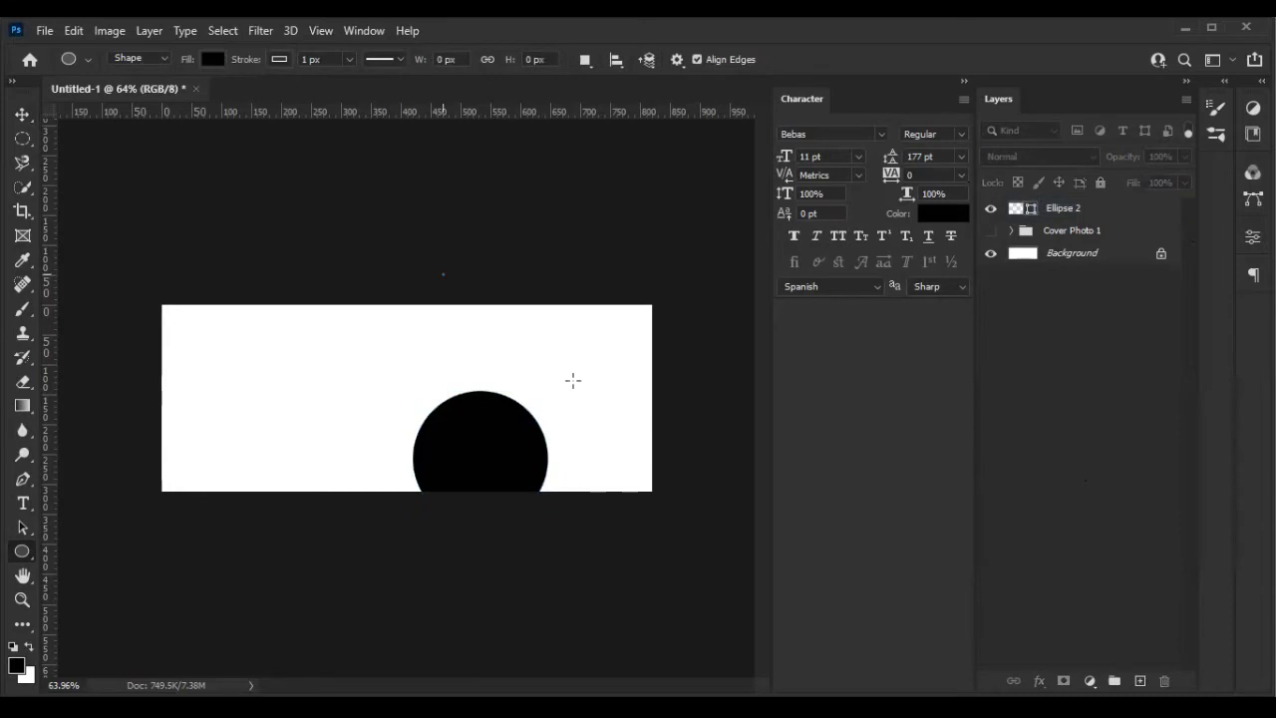
# Add a second black circle above-right of the first and nudge it up and right
pyautogui.moveTo(596, 418); pyautogui.dragTo(446, 271)
pyautogui.press('v')
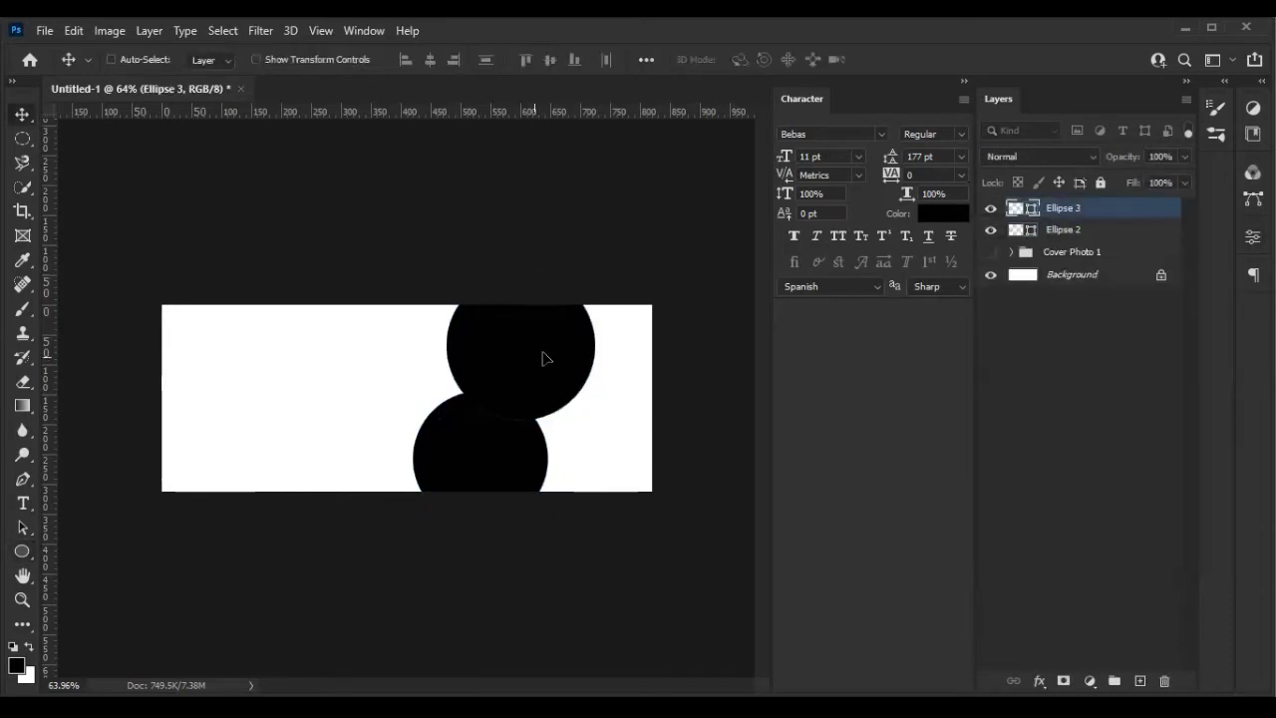
pyautogui.moveTo(543, 357); pyautogui.dragTo(560, 347)
pyautogui.click(983, 453)
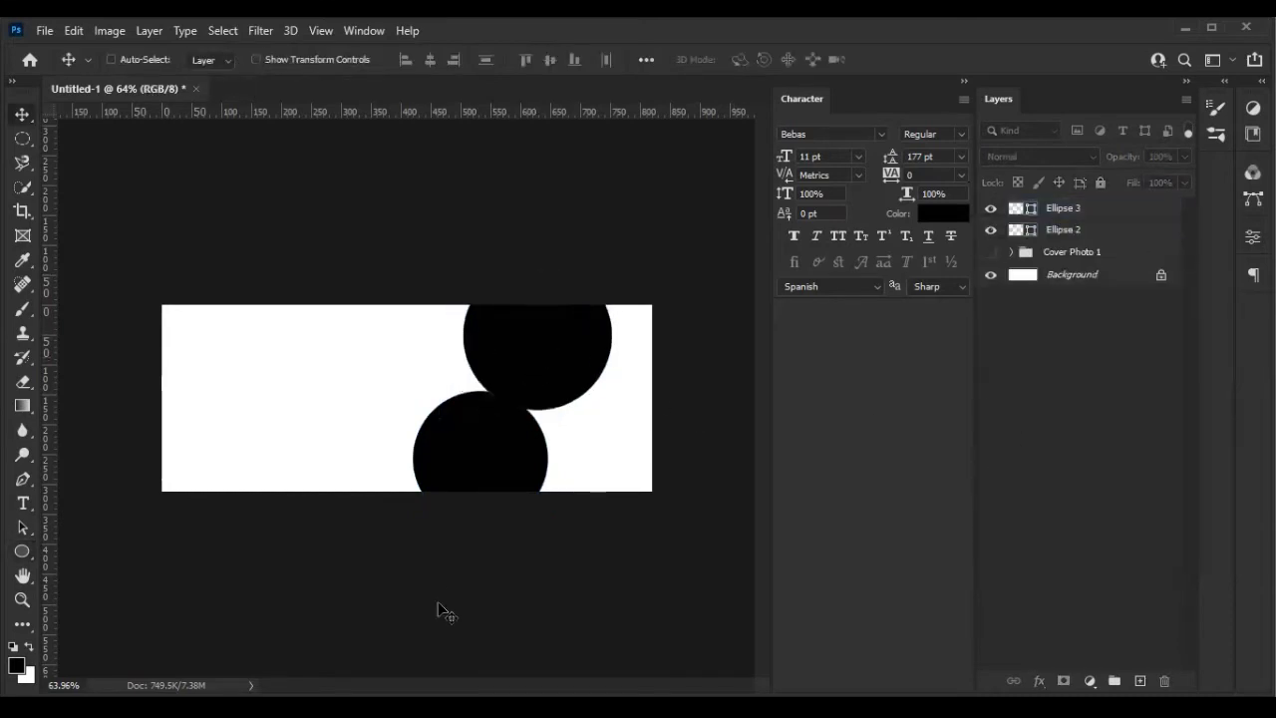
pyautogui.click(1073, 230)
pyautogui.keyDown('shift'); pyautogui.click(1063, 209); pyautogui.keyUp('shift')
pyautogui.press('u')
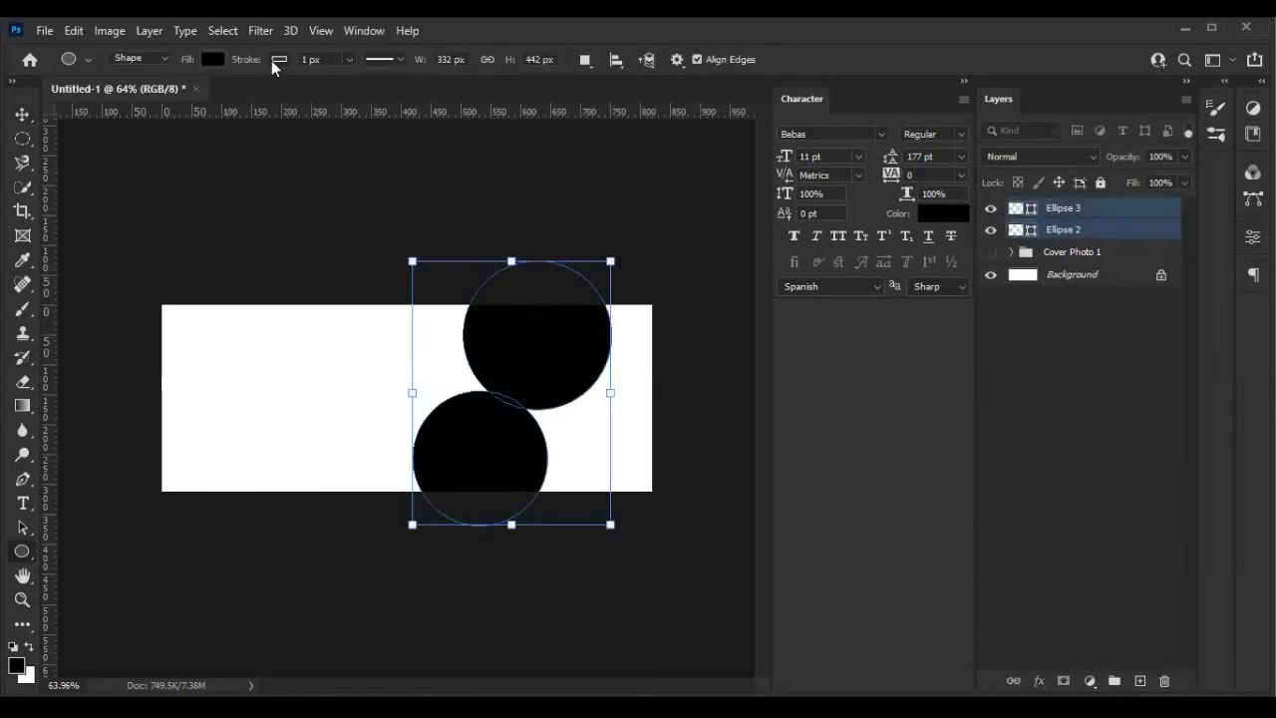
pyautogui.click(1045, 308)
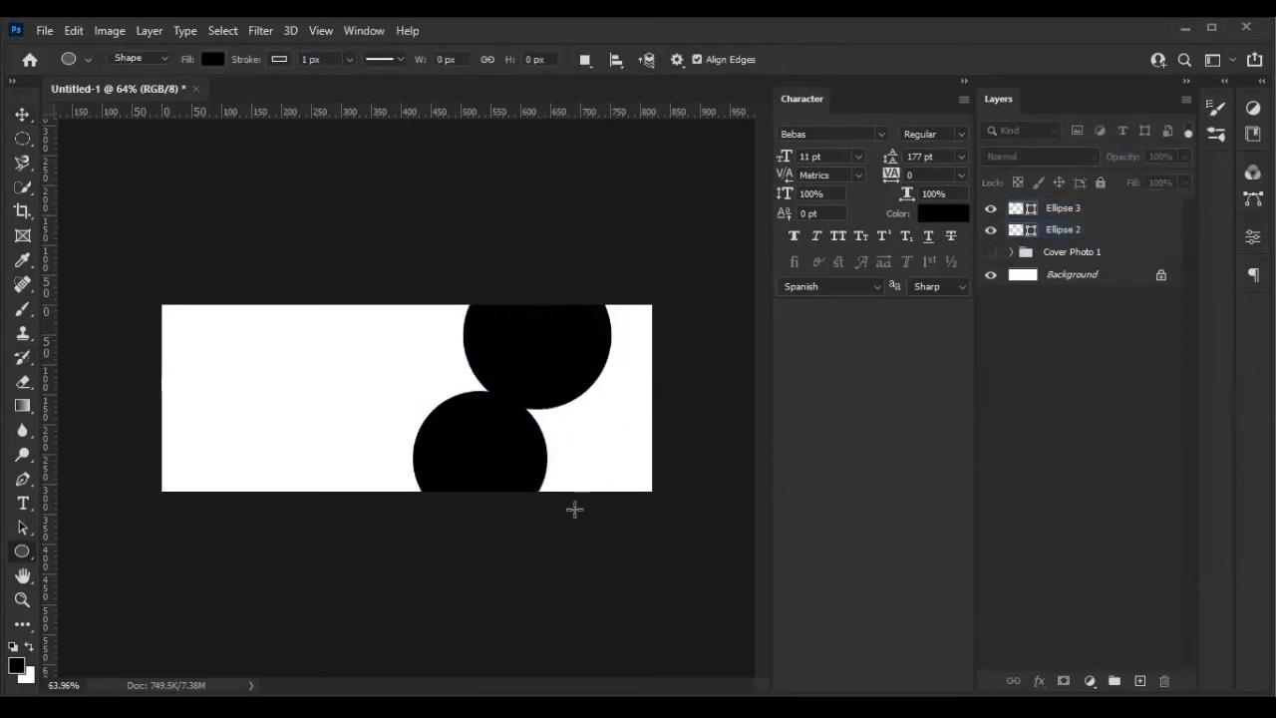
# Add 48 pt 'SALE' text on the left of the banner
pyautogui.press('t')
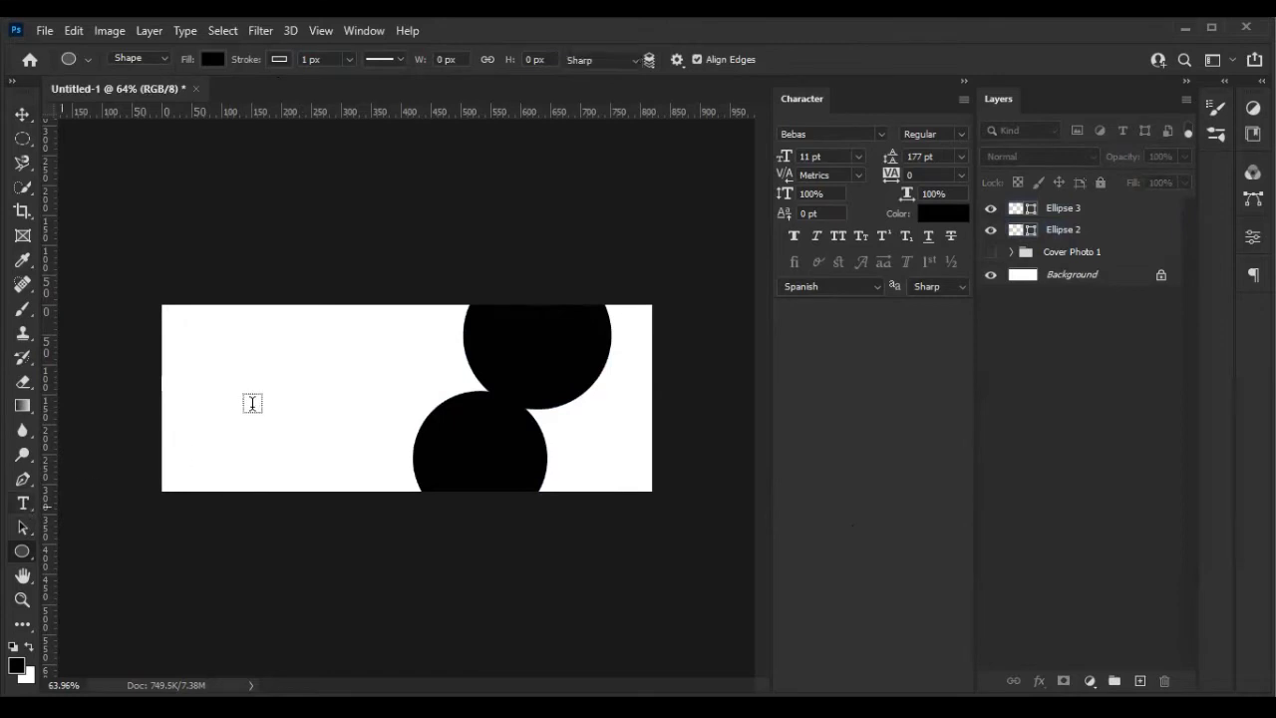
pyautogui.click(228, 384)
pyautogui.write('SLE')
pyautogui.hotkey('ctrl', 'a')
pyautogui.click(460, 59)
pyautogui.write('48')
pyautogui.press('Return')
pyautogui.click(248, 372)
pyautogui.write('A')
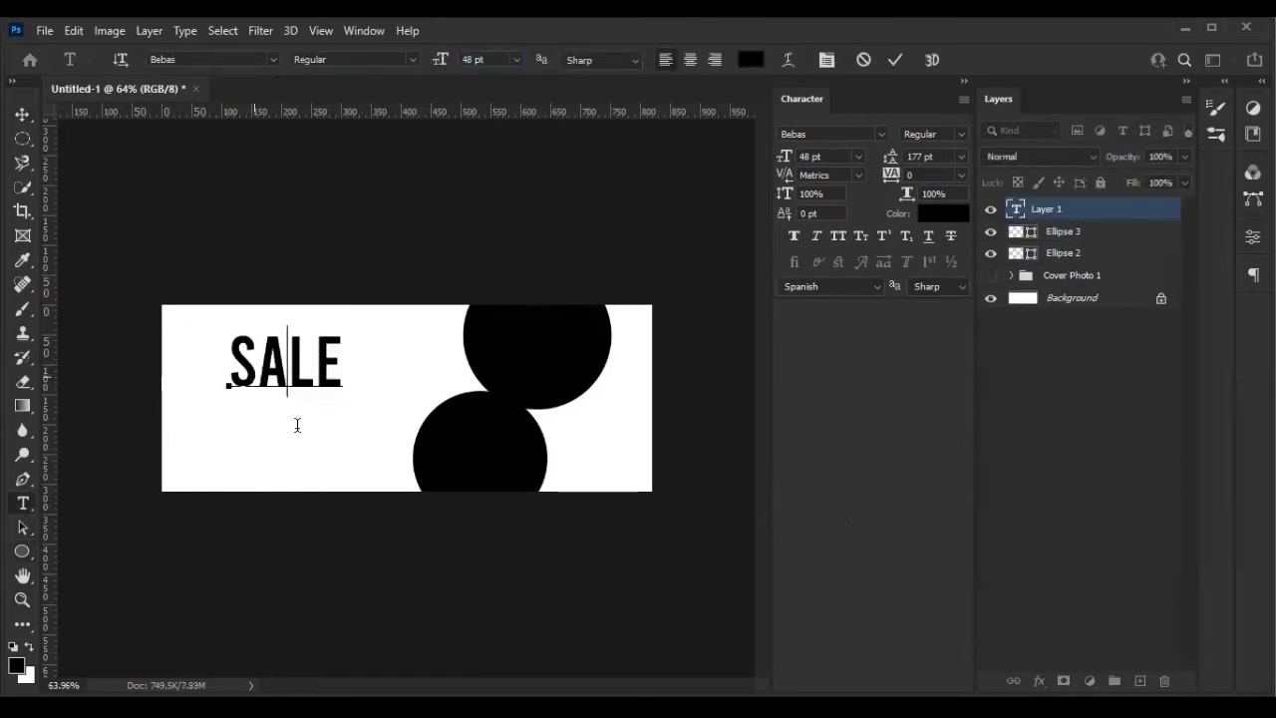
pyautogui.moveTo(312, 509); pyautogui.dragTo(316, 538)
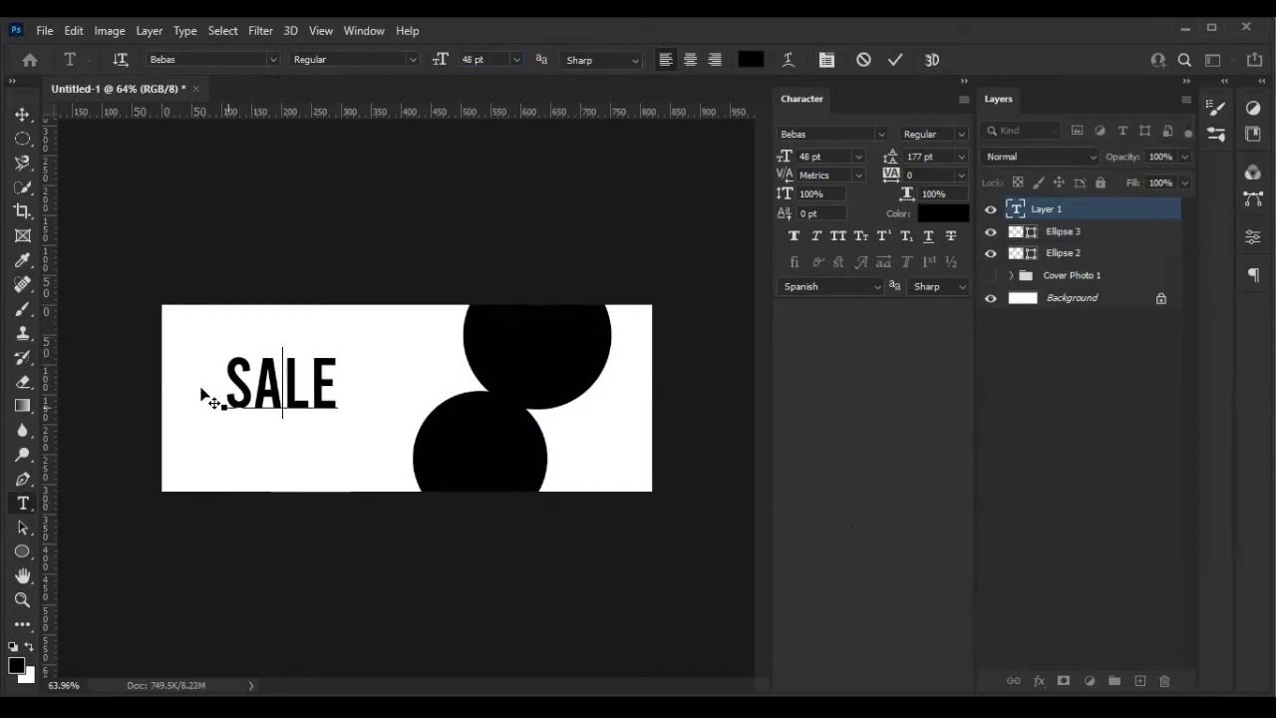
pyautogui.click(895, 60)
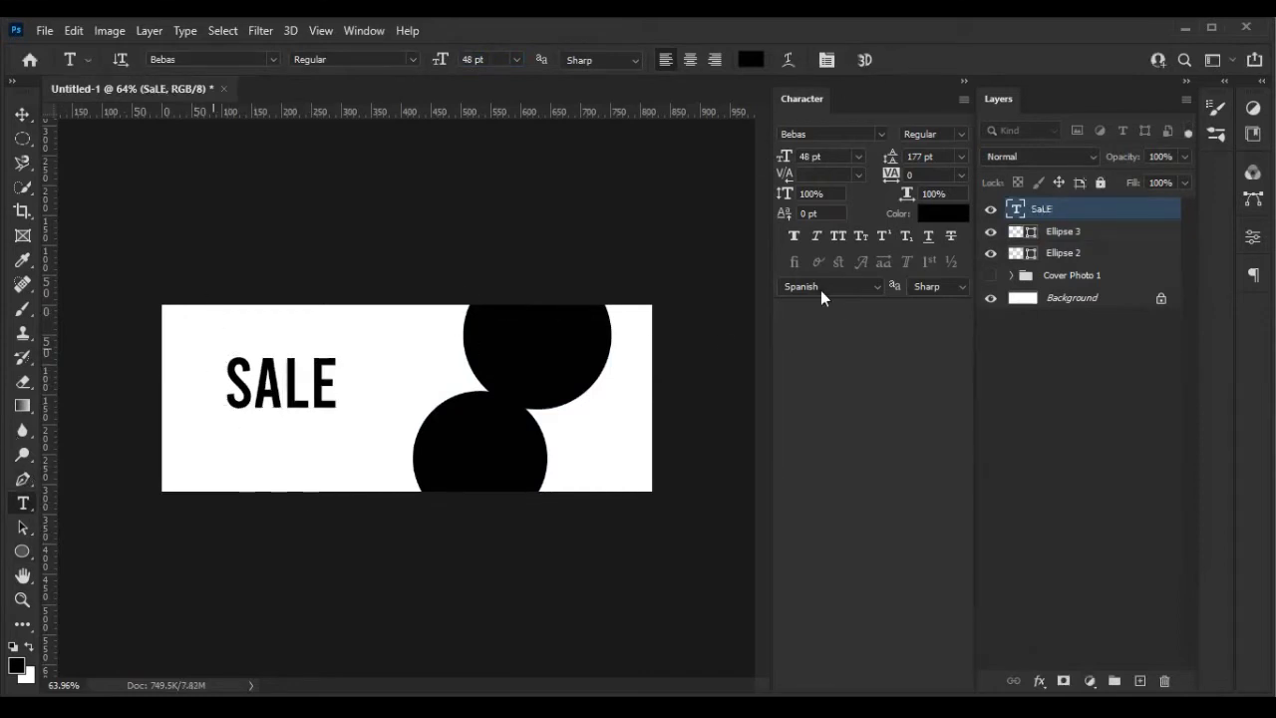
# Type 'NEW YEAR' above SALE, trying Bahnschrift as its font
pyautogui.click(213, 353)
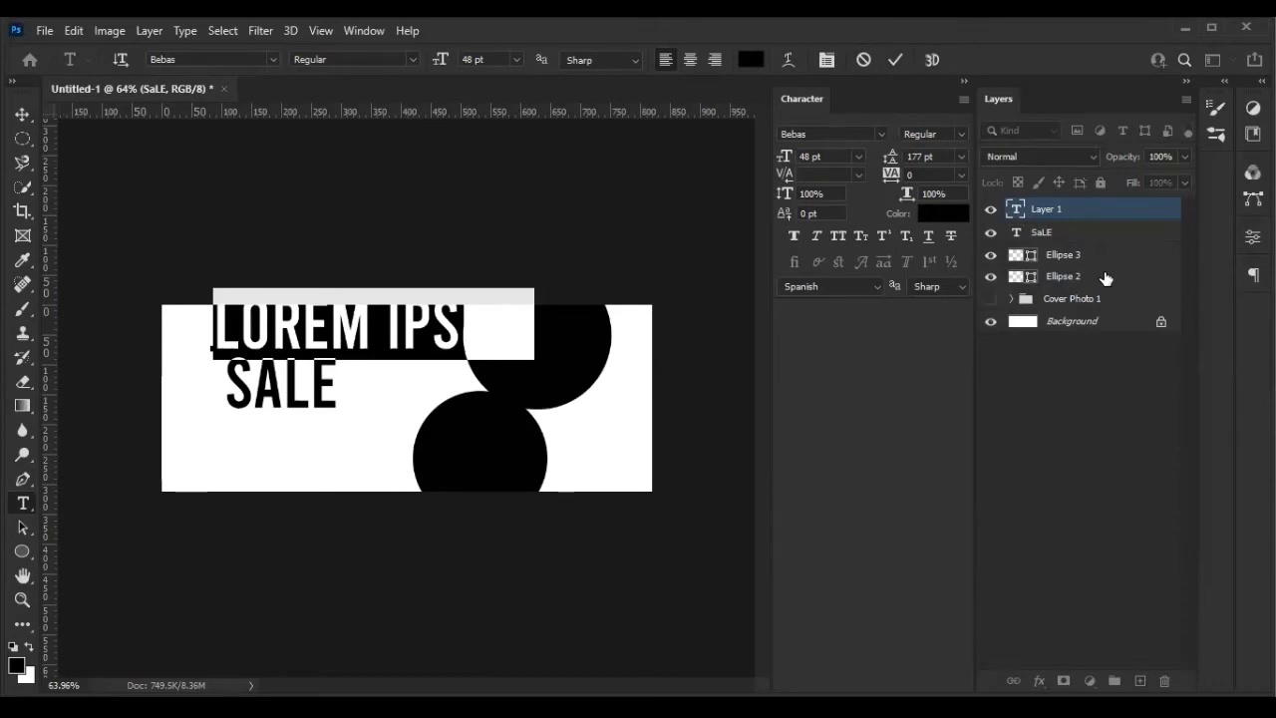
pyautogui.write('NEW YEAR')
pyautogui.hotkey('ctrl', 'a')
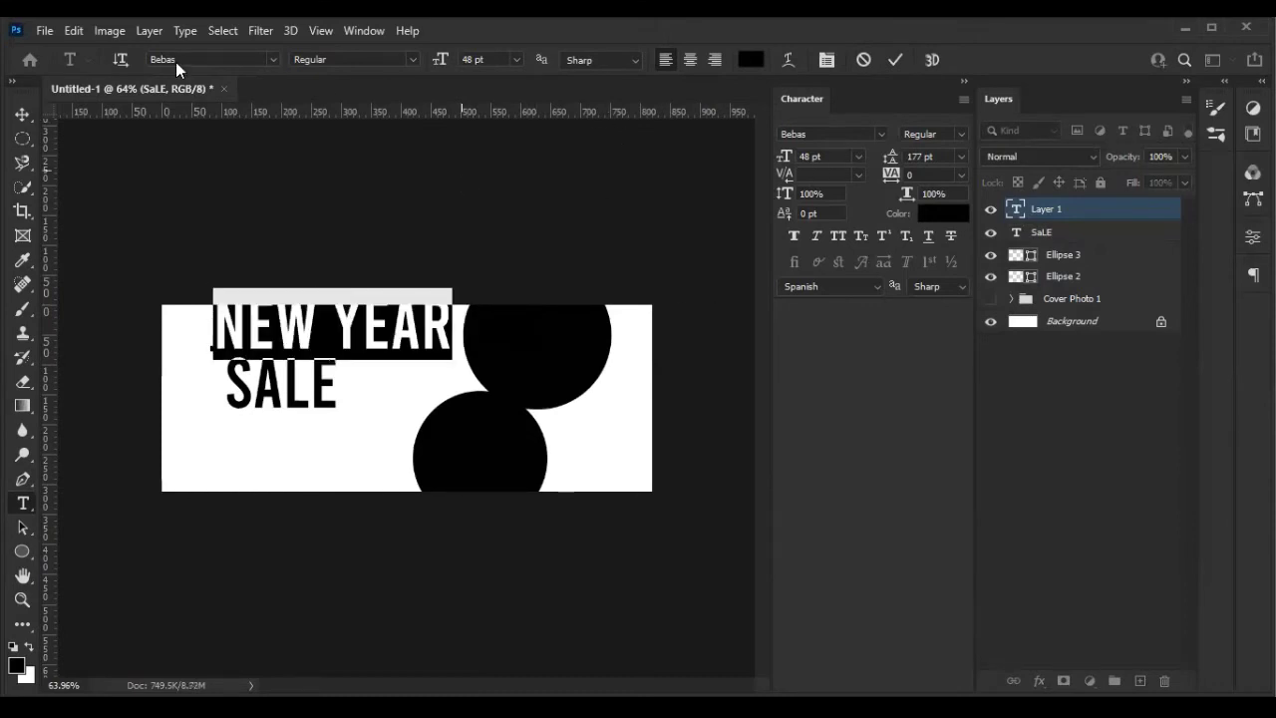
pyautogui.click(272, 58)
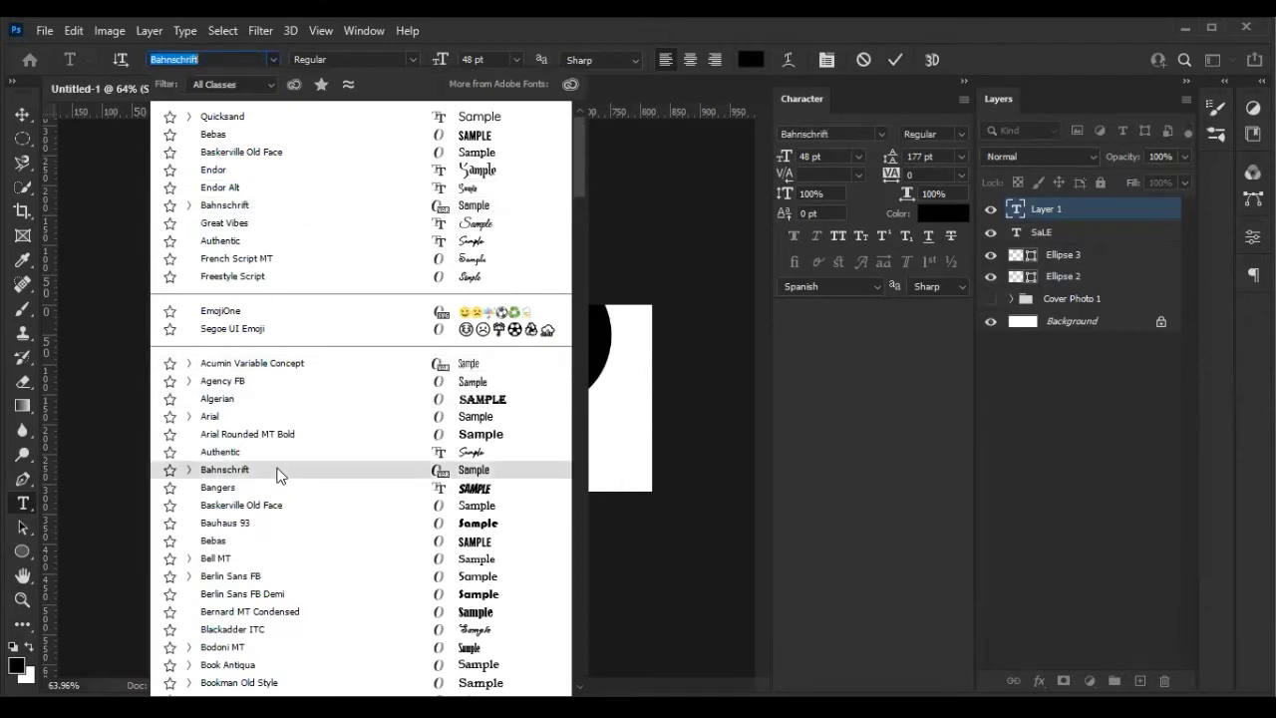
pyautogui.click(279, 469)
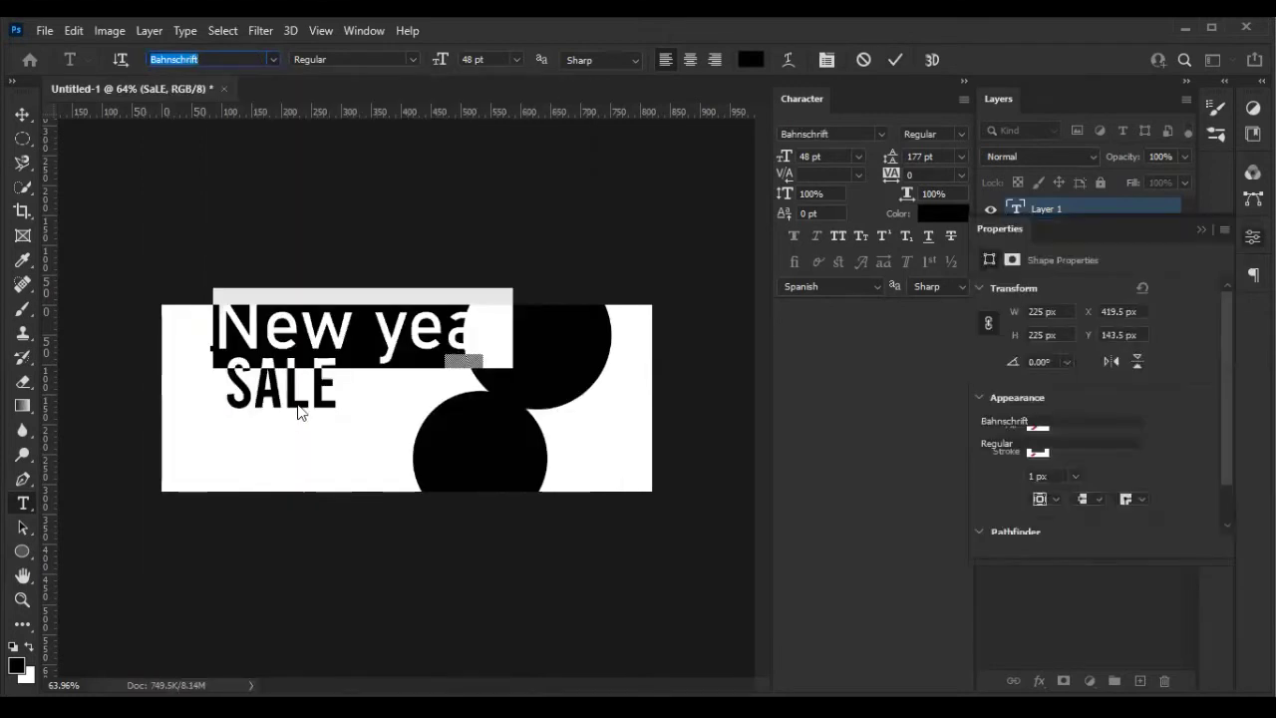
pyautogui.click(1200, 229)
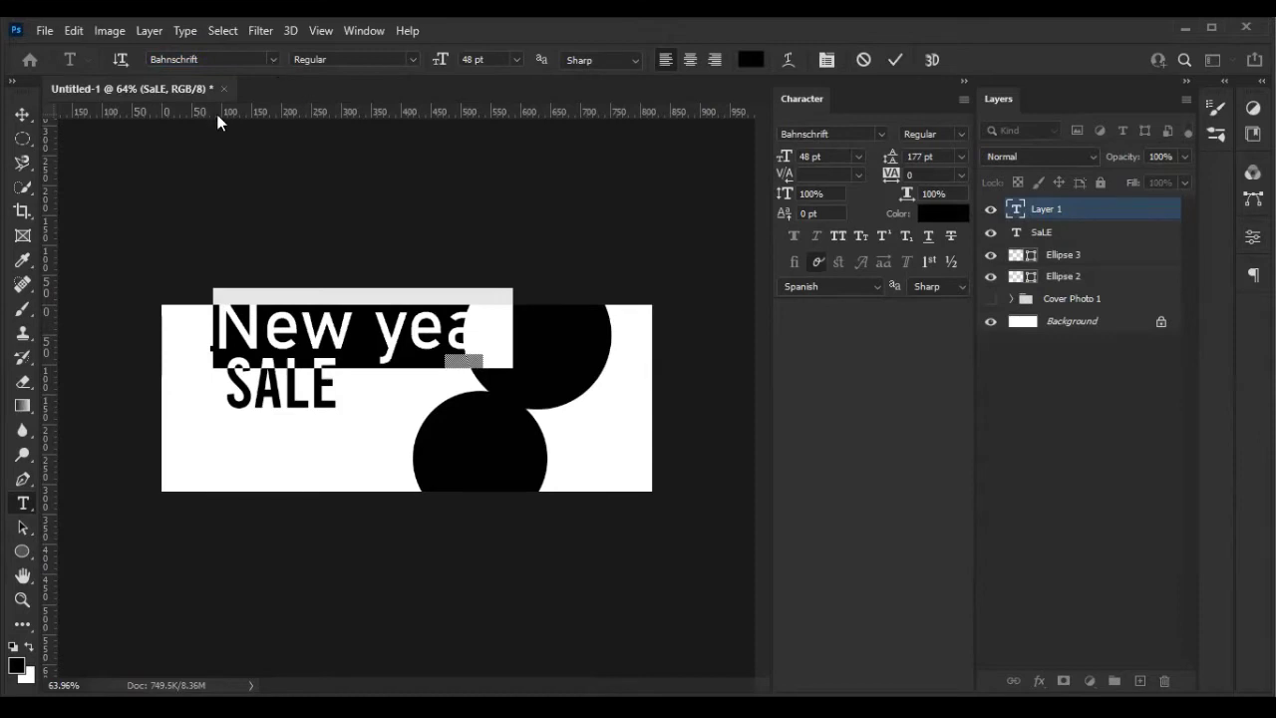
# Set NEW YEAR to Baskerville Old Face, All Caps, 19 pt
pyautogui.click(271, 60)
pyautogui.click(538, 140)
pyautogui.click(266, 58)
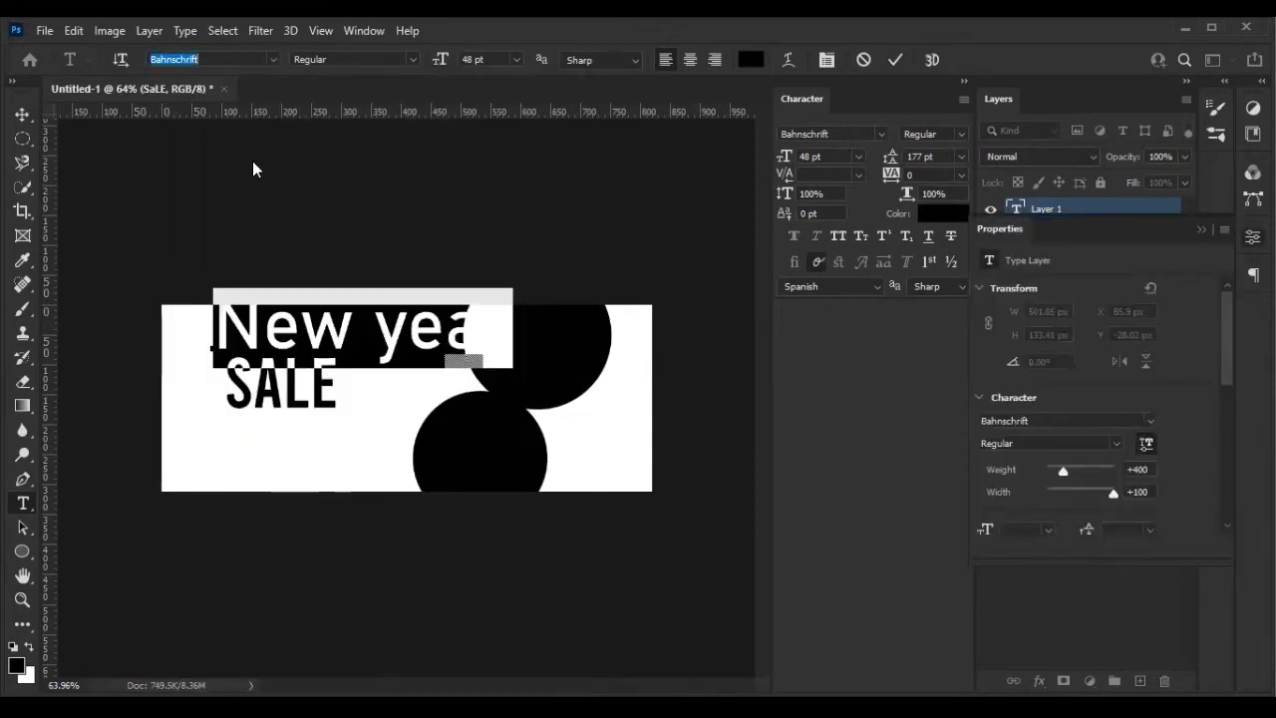
pyautogui.press('Down')
pyautogui.click(1201, 229)
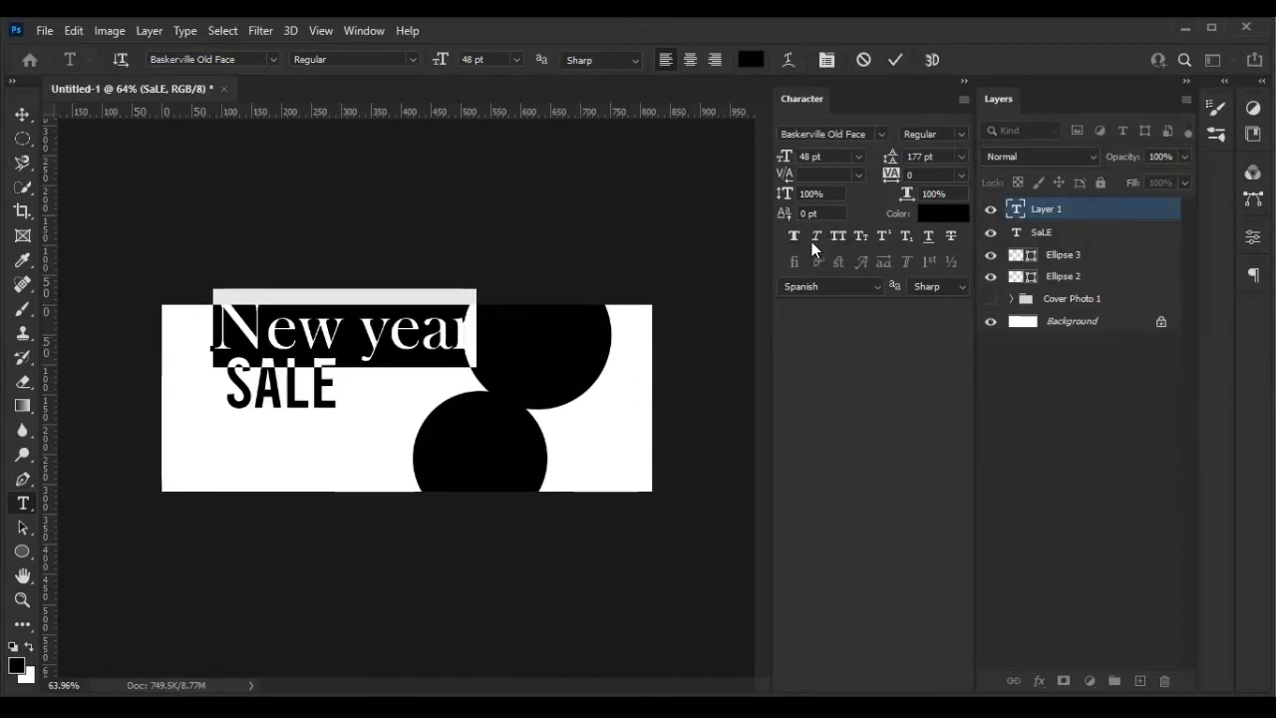
pyautogui.click(838, 237)
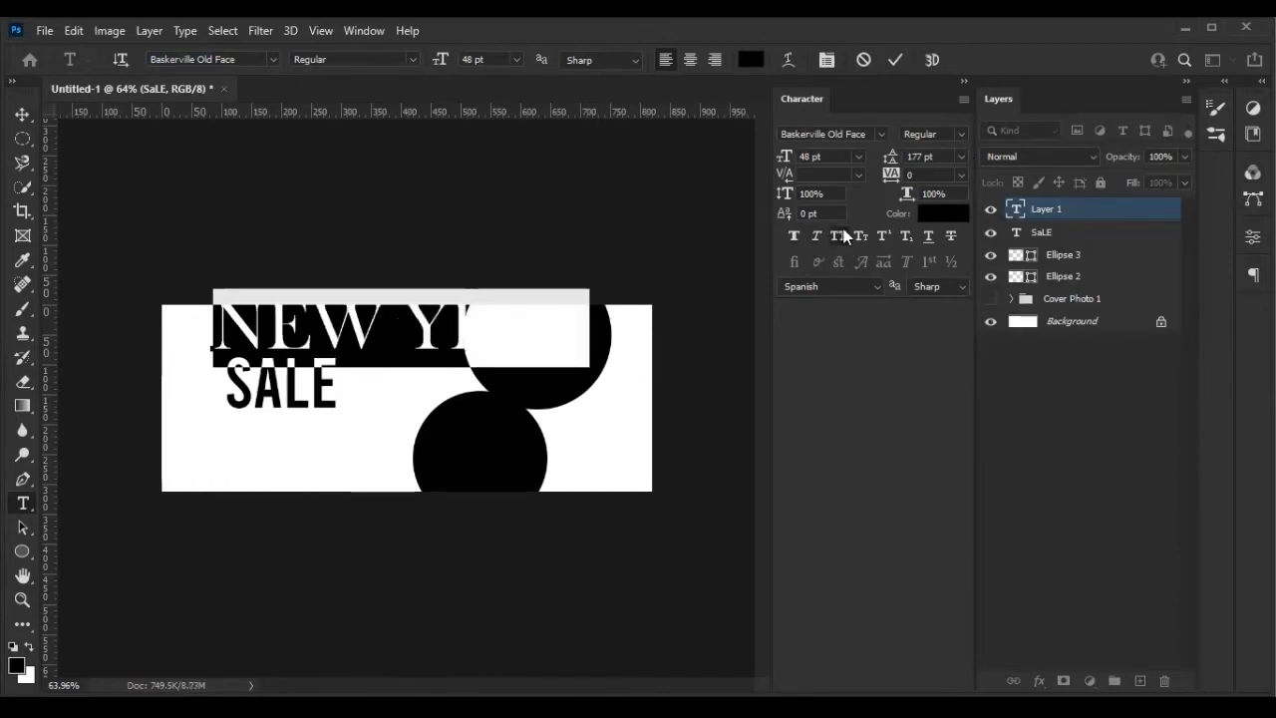
pyautogui.moveTo(442, 62); pyautogui.dragTo(414, 69)
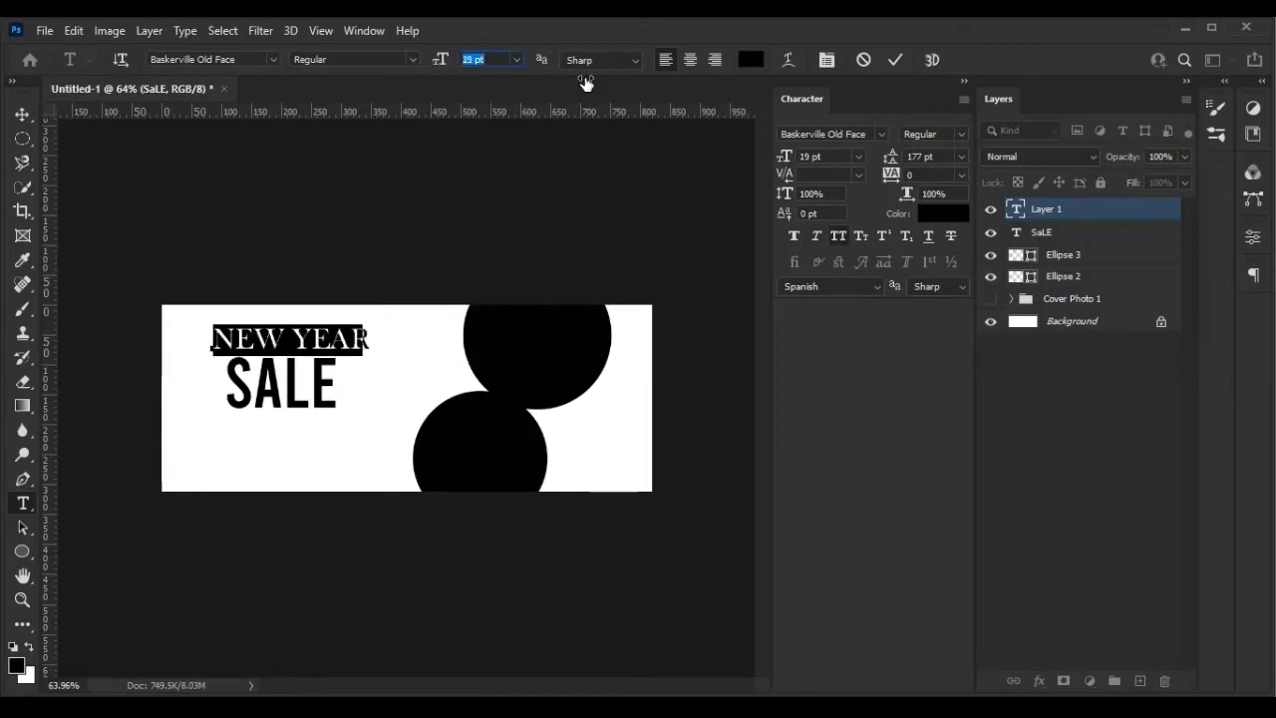
pyautogui.click(895, 60)
pyautogui.doubleClick(1019, 232)
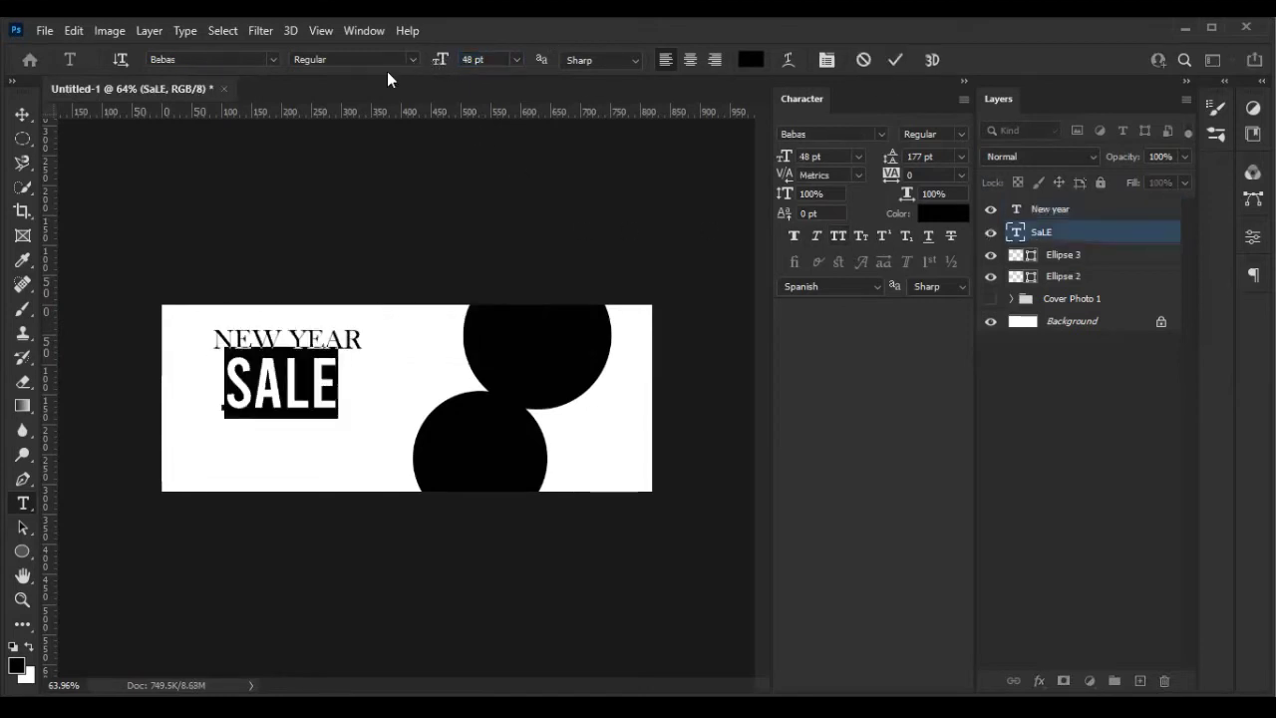
# Correct the title to 'SALE' with a capital A and shift it about 25 px left
pyautogui.click(271, 60)
pyautogui.click(532, 236)
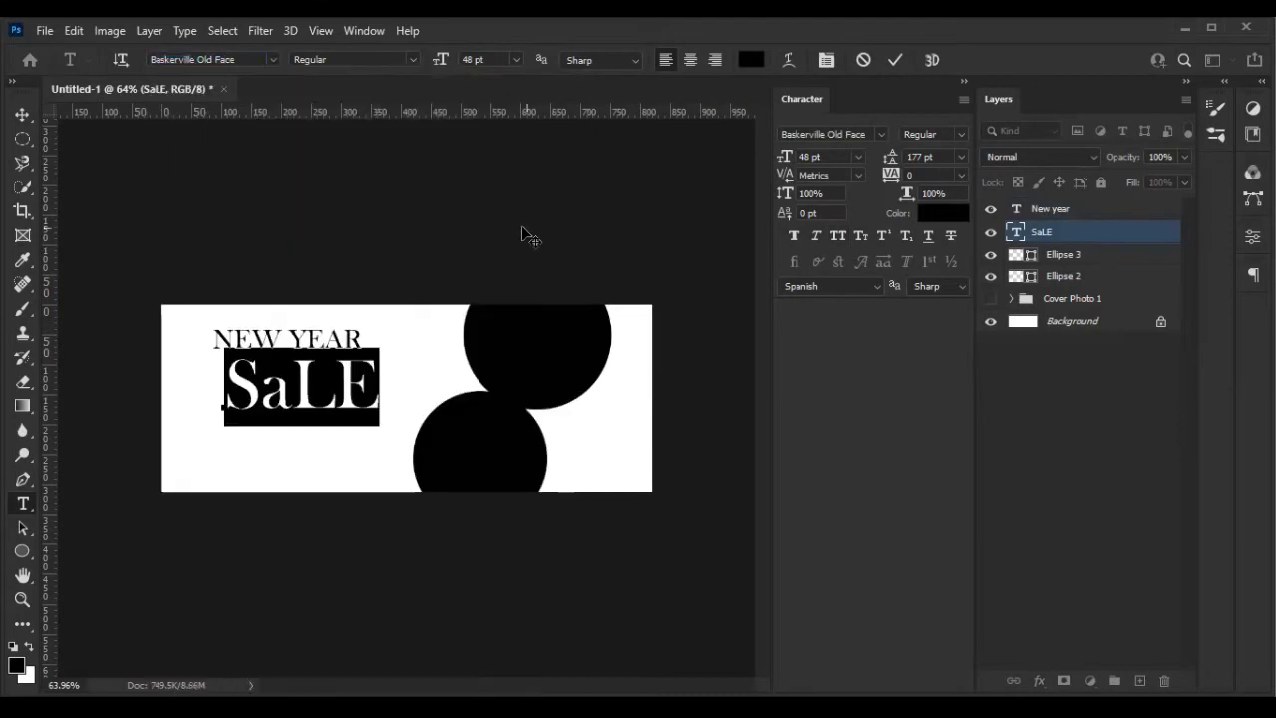
pyautogui.moveTo(291, 389); pyautogui.dragTo(257, 389)
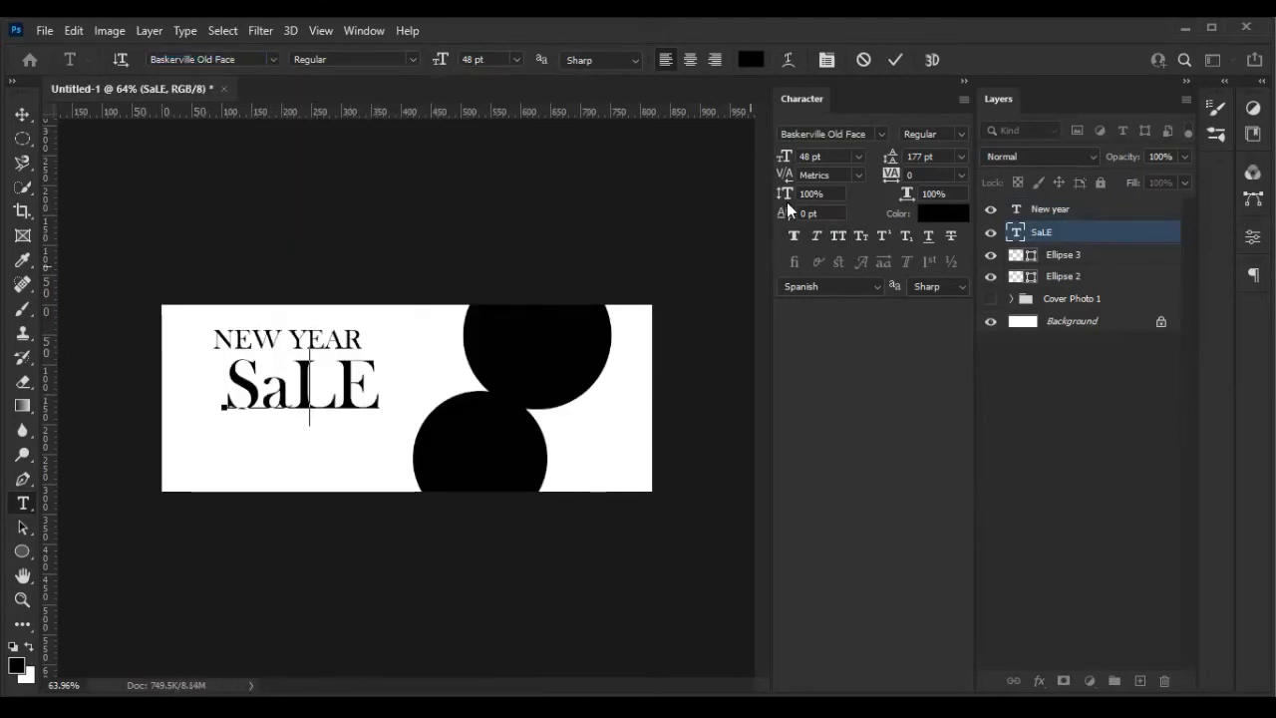
pyautogui.write('A')
pyautogui.click(895, 59)
pyautogui.click(1059, 233)
pyautogui.press('v')
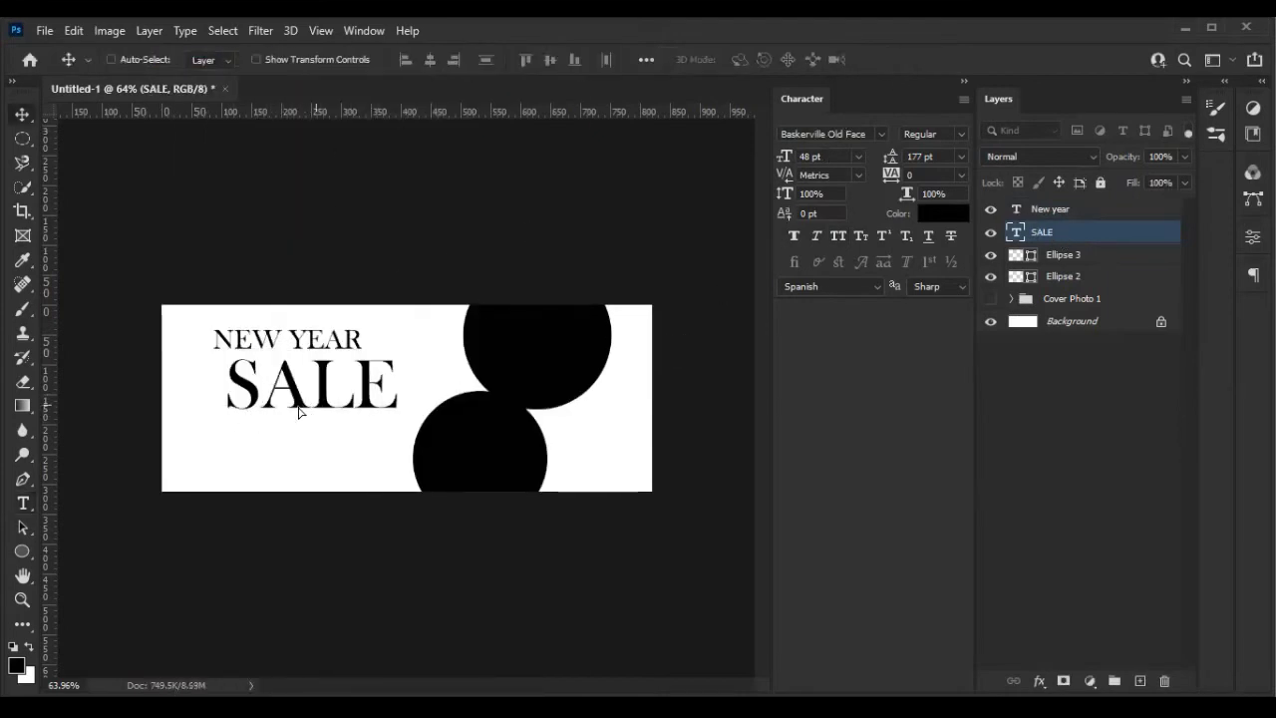
pyautogui.moveTo(299, 407); pyautogui.dragTo(274, 407)
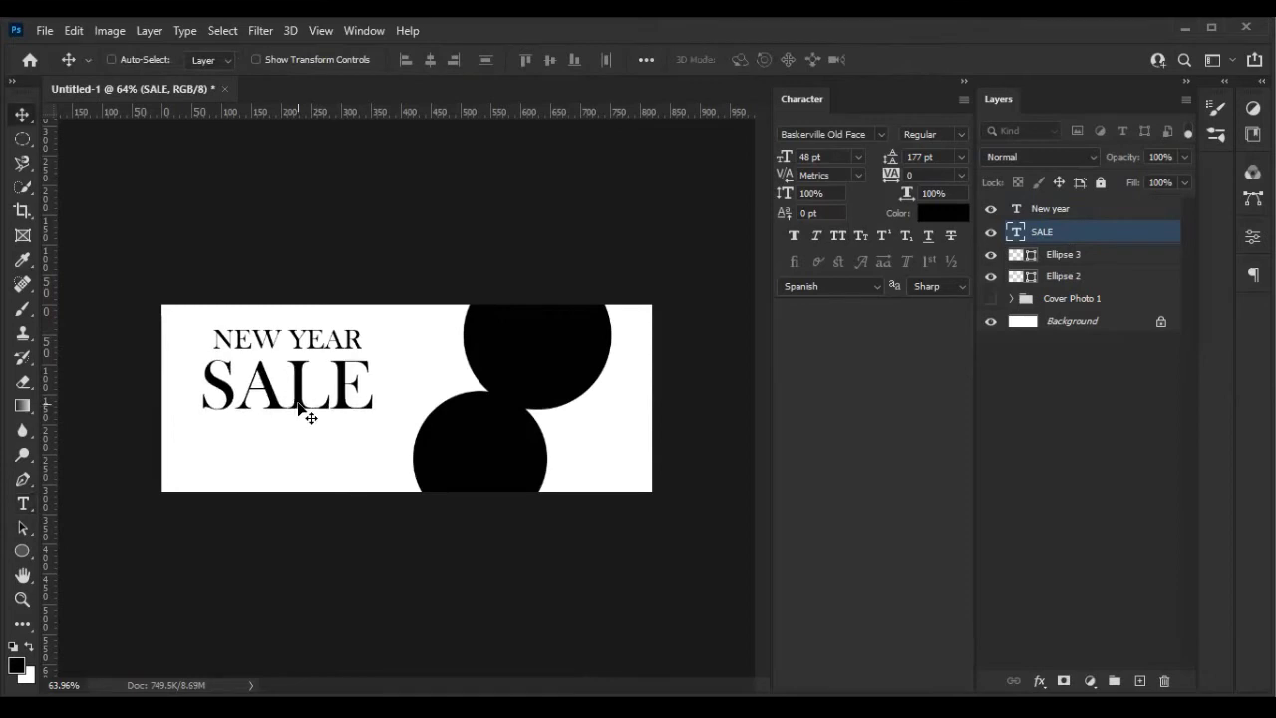
# Add the subtitle 'upto 70% off' below SALE at 21 pt
pyautogui.click(23, 504)
pyautogui.click(222, 454)
pyautogui.write('upto')
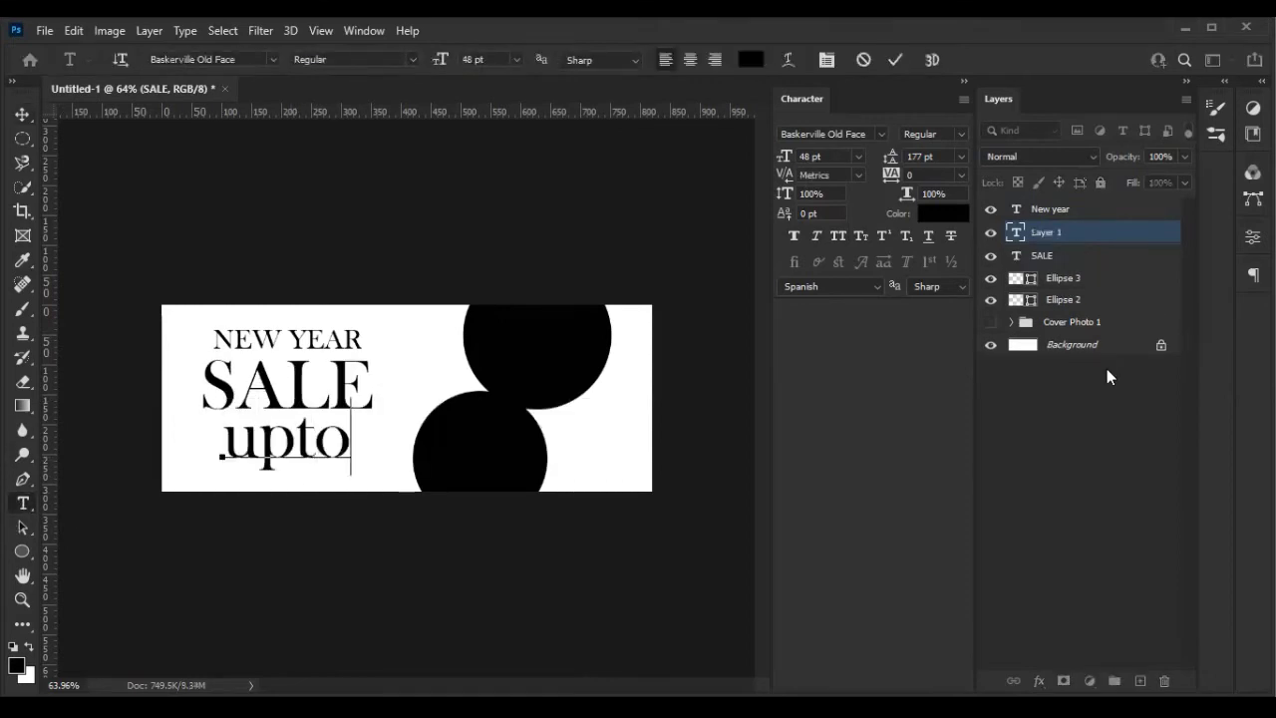
pyautogui.write(' 70')
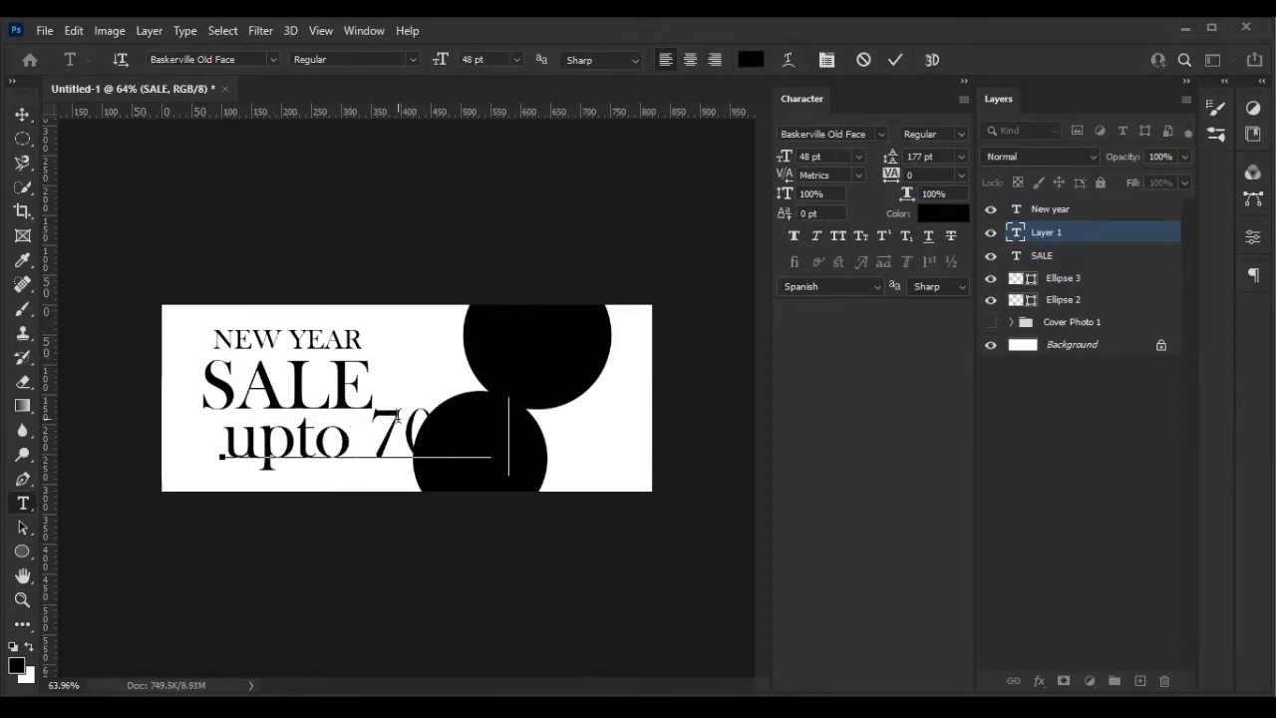
pyautogui.write('% off')
pyautogui.hotkey('ctrl', 'a')
pyautogui.moveTo(439, 60); pyautogui.dragTo(406, 70)
pyautogui.write('21')
pyautogui.press('Return')
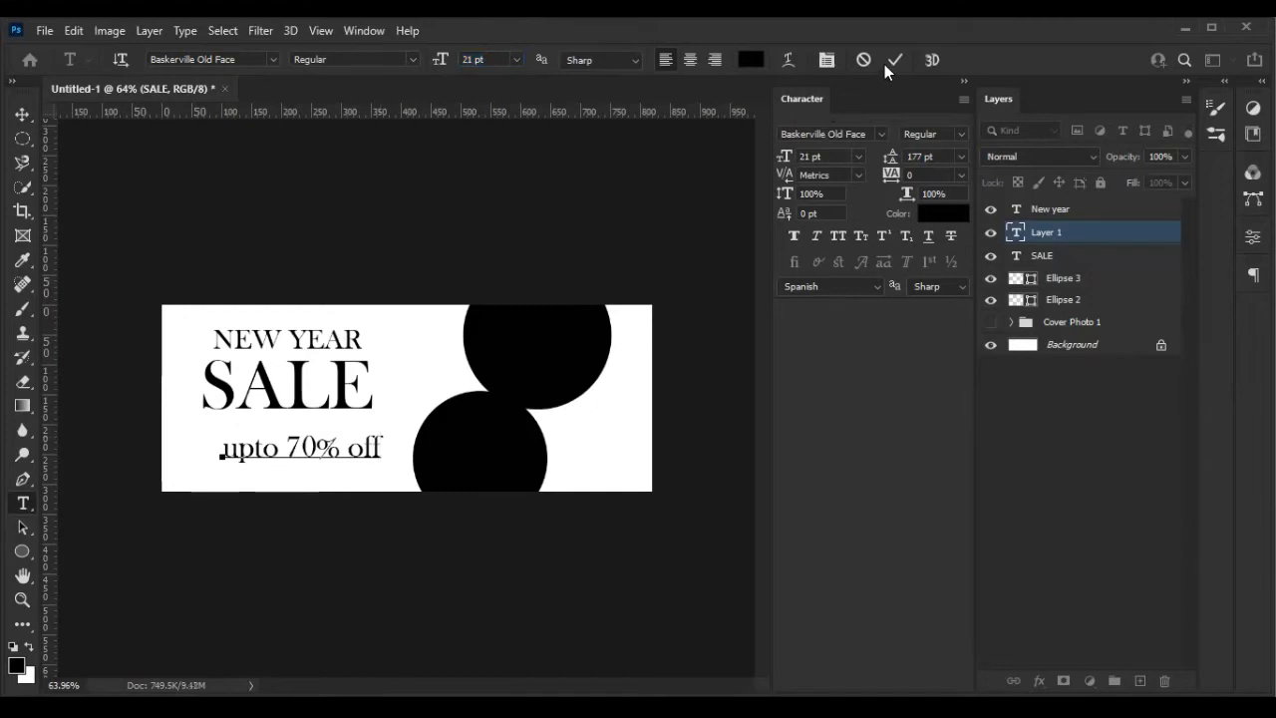
pyautogui.click(894, 60)
# Change the subtitle to Quicksand at 13 pt
pyautogui.hotkey('ctrl', 'a')
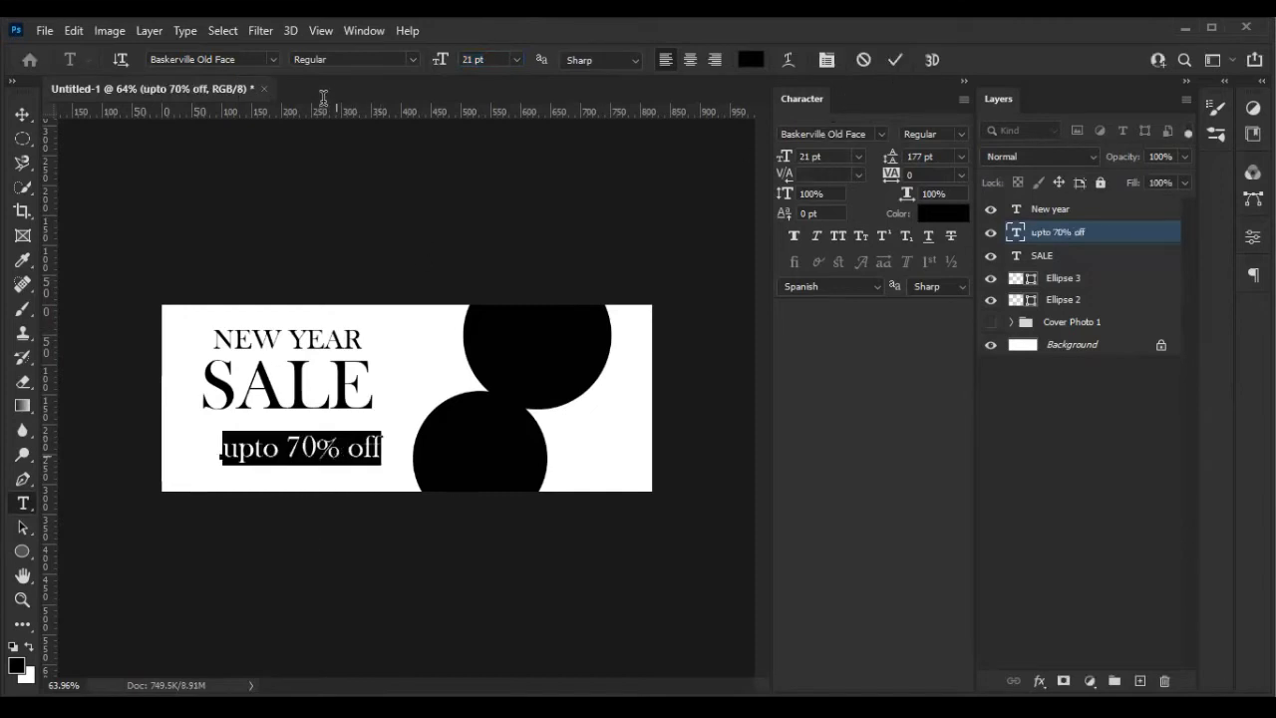
pyautogui.click(270, 60)
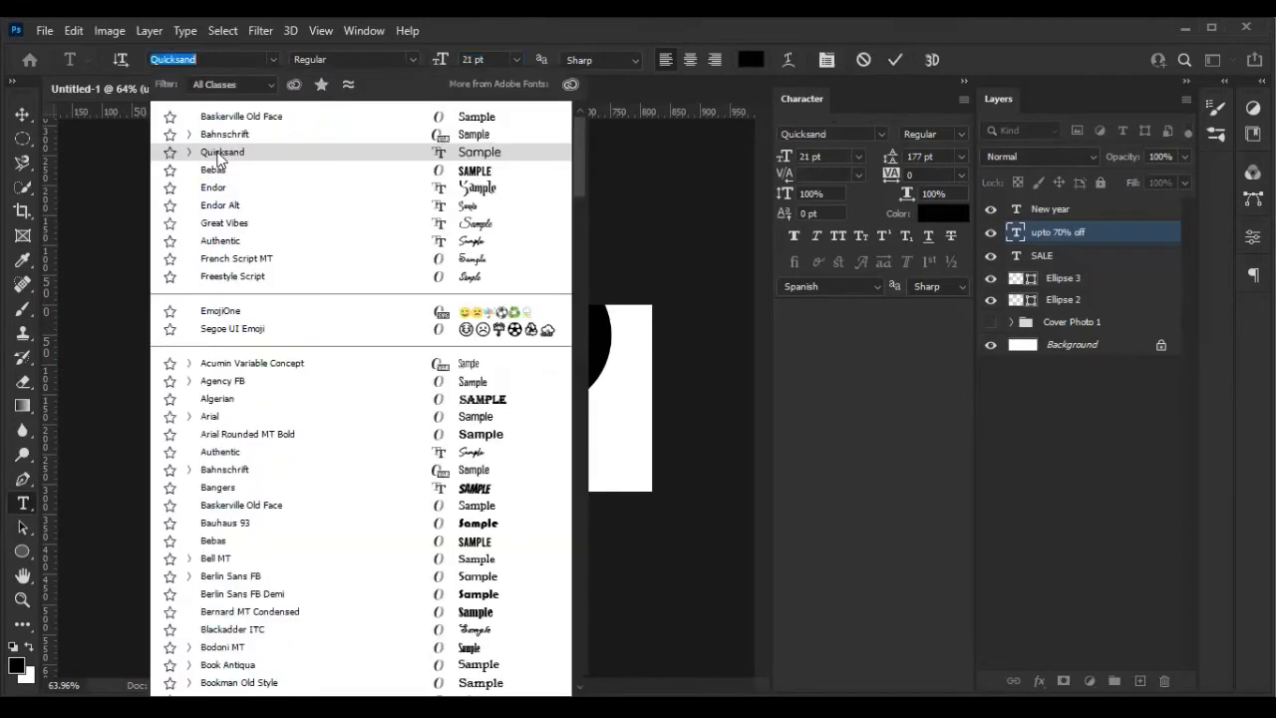
pyautogui.click(271, 130)
pyautogui.moveTo(435, 62); pyautogui.dragTo(428, 62)
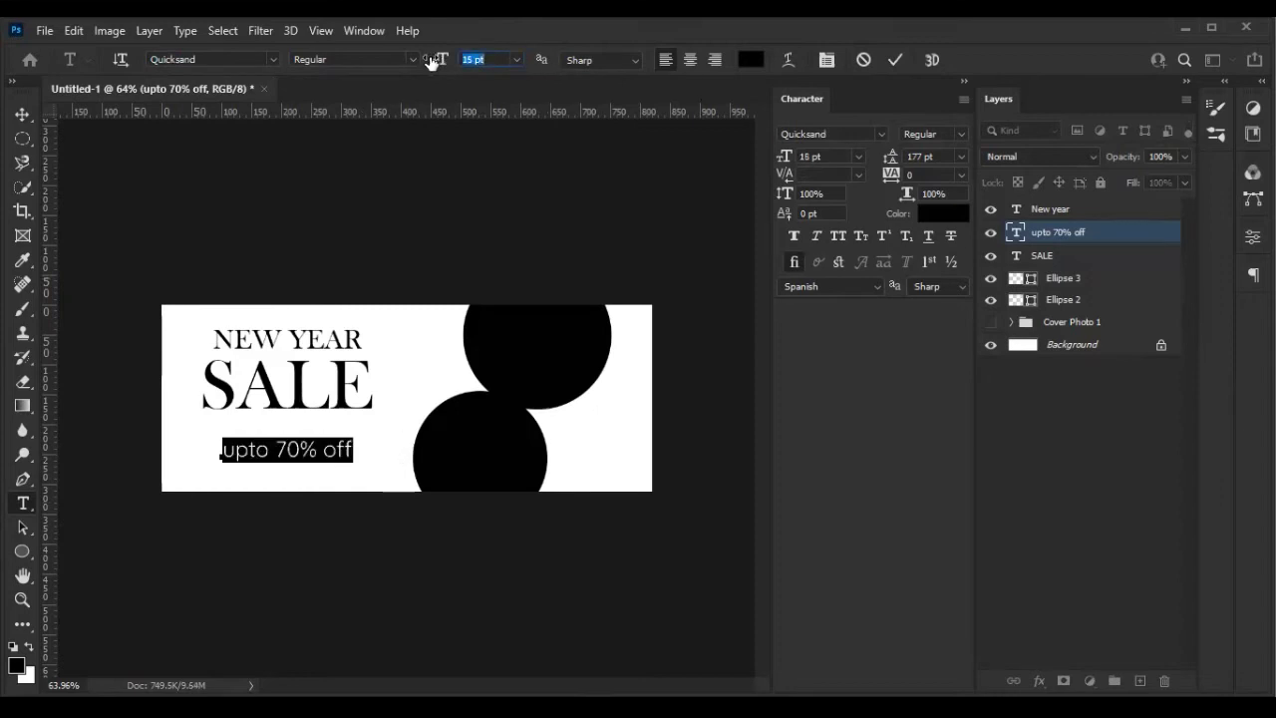
pyautogui.click(895, 61)
# Align the NEW YEAR, SALE and subtitle layers on their horizontal centres
pyautogui.keyDown('ctrl'); pyautogui.click(1056, 209); pyautogui.keyUp('ctrl')
pyautogui.keyDown('shift'); pyautogui.click(1067, 256); pyautogui.keyUp('shift')
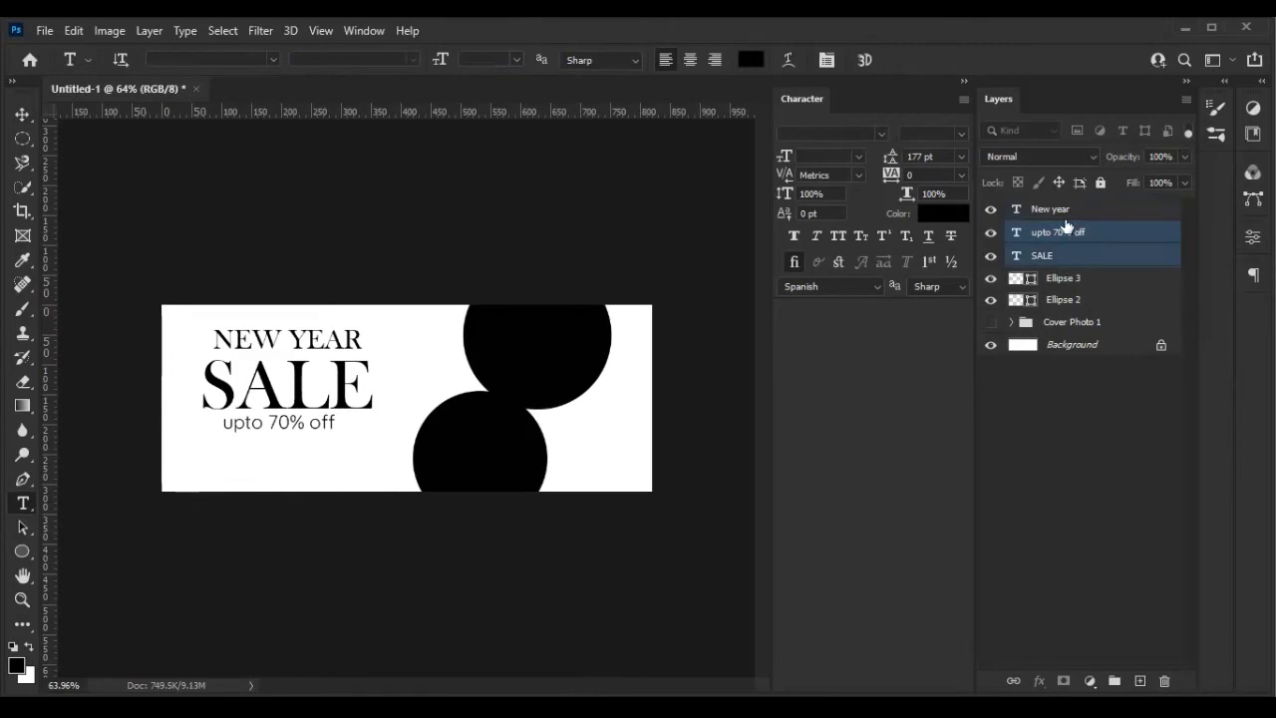
pyautogui.keyDown('ctrl'); pyautogui.click(1057, 211); pyautogui.keyUp('ctrl')
pyautogui.press('v')
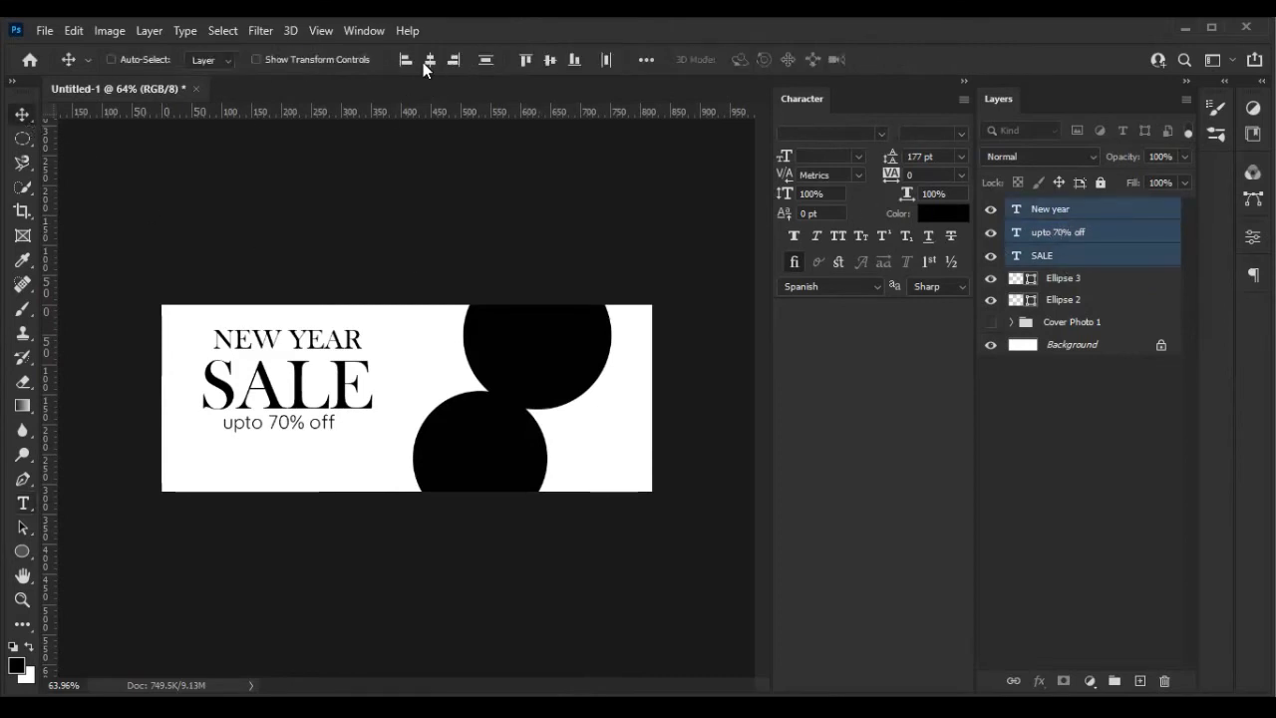
pyautogui.click(430, 59)
# Nudge the subtitle slightly right and down with Shift-arrow keys
pyautogui.click(1072, 234)
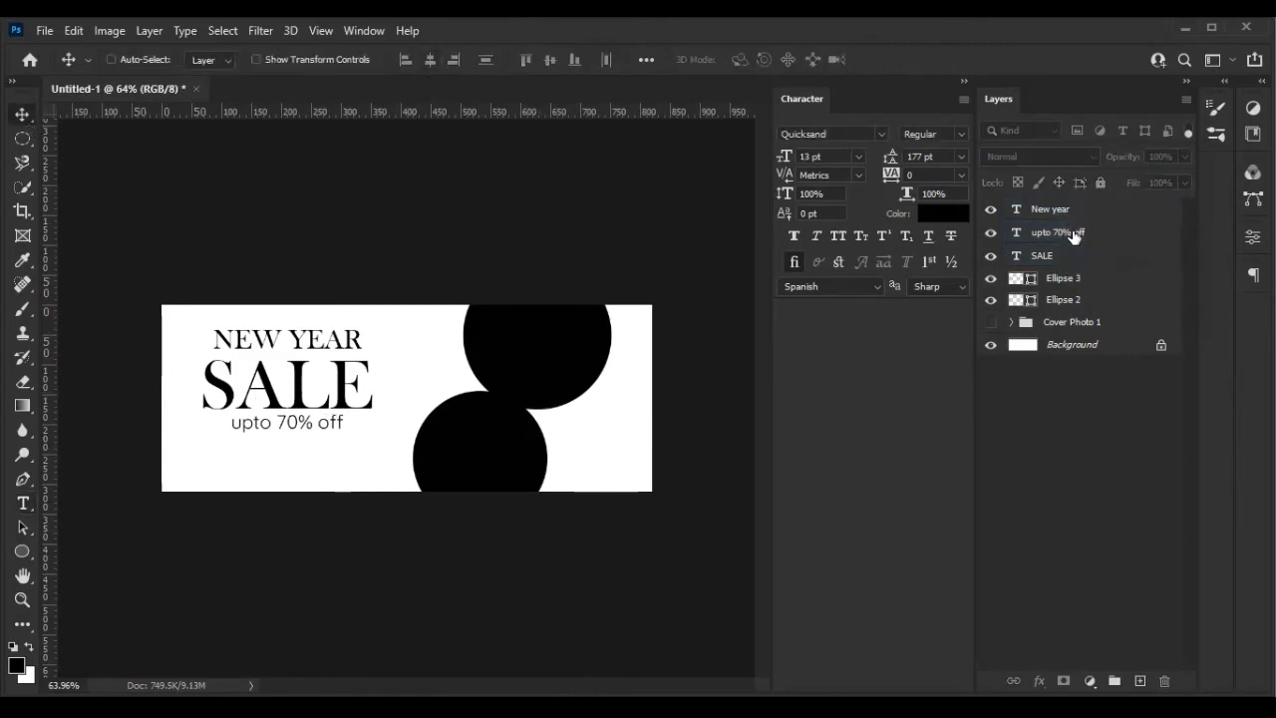
pyautogui.hotkey('shift', 'Left')
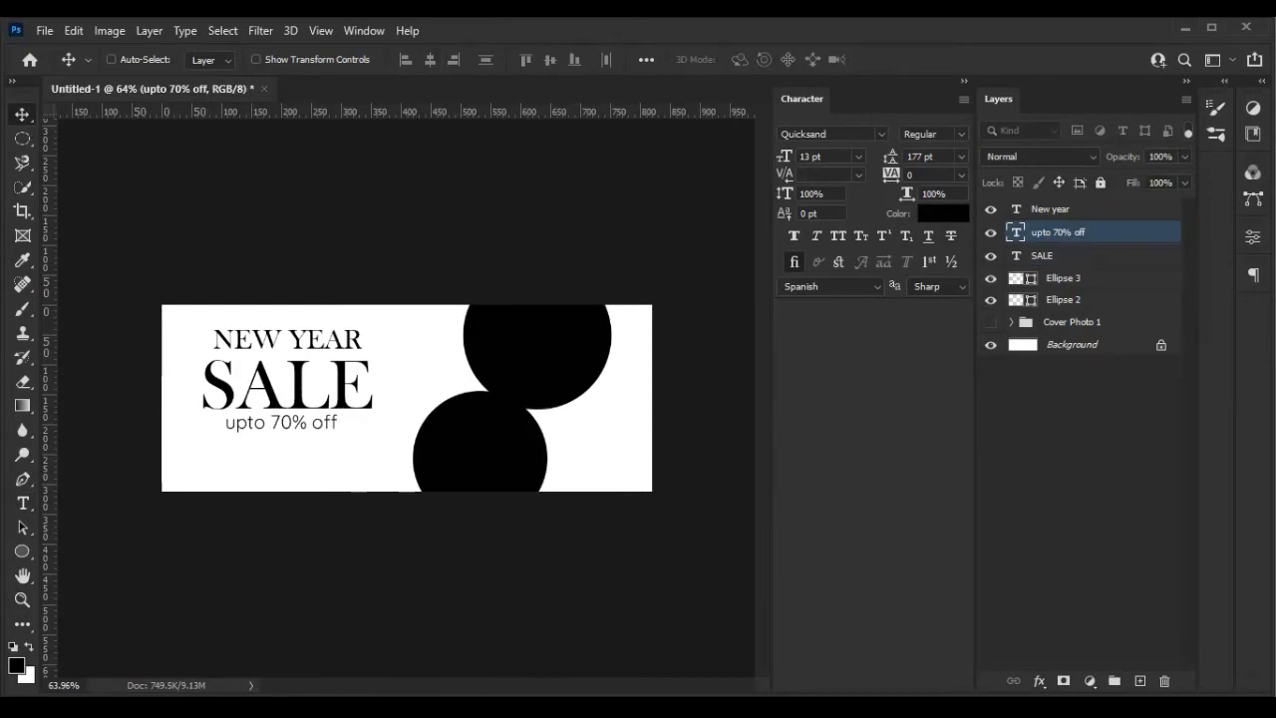
pyautogui.hotkey('shift', 'Right')
pyautogui.hotkey('shift', 'Down')
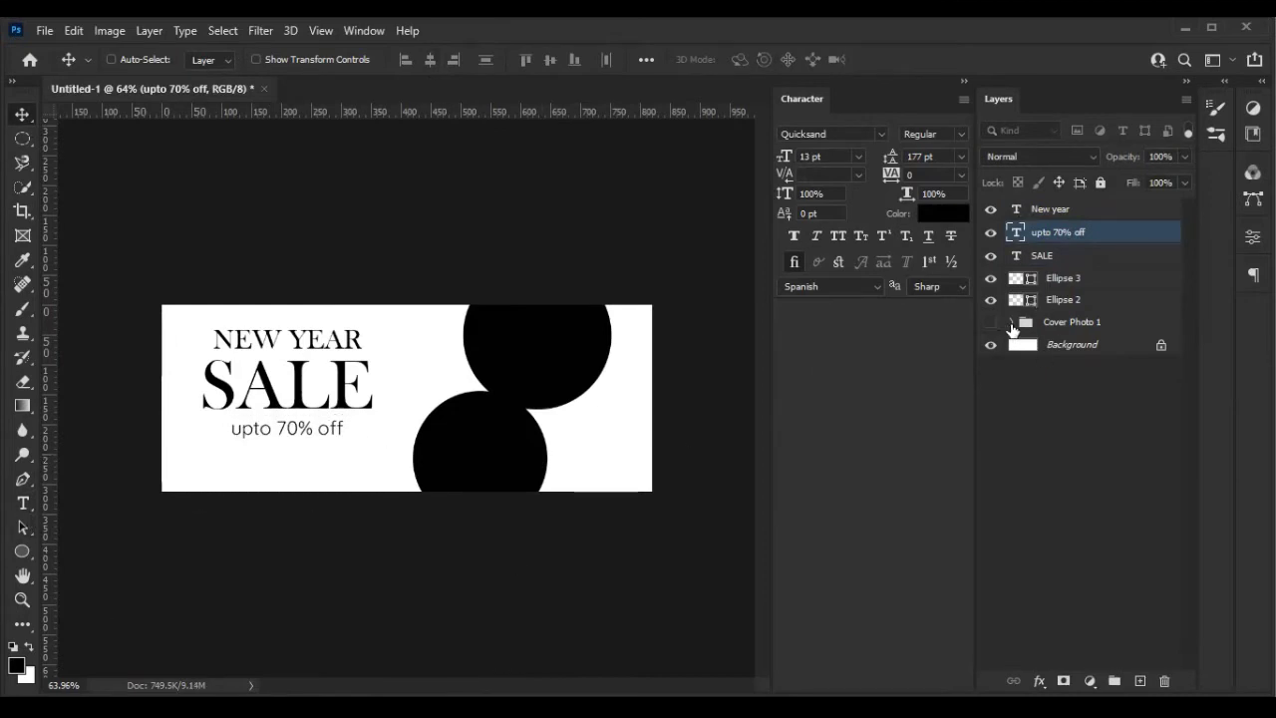
# Duplicate the Coupon group from Cover Photo 1 and move the copy above it
pyautogui.click(1011, 322)
pyautogui.click(1075, 349)
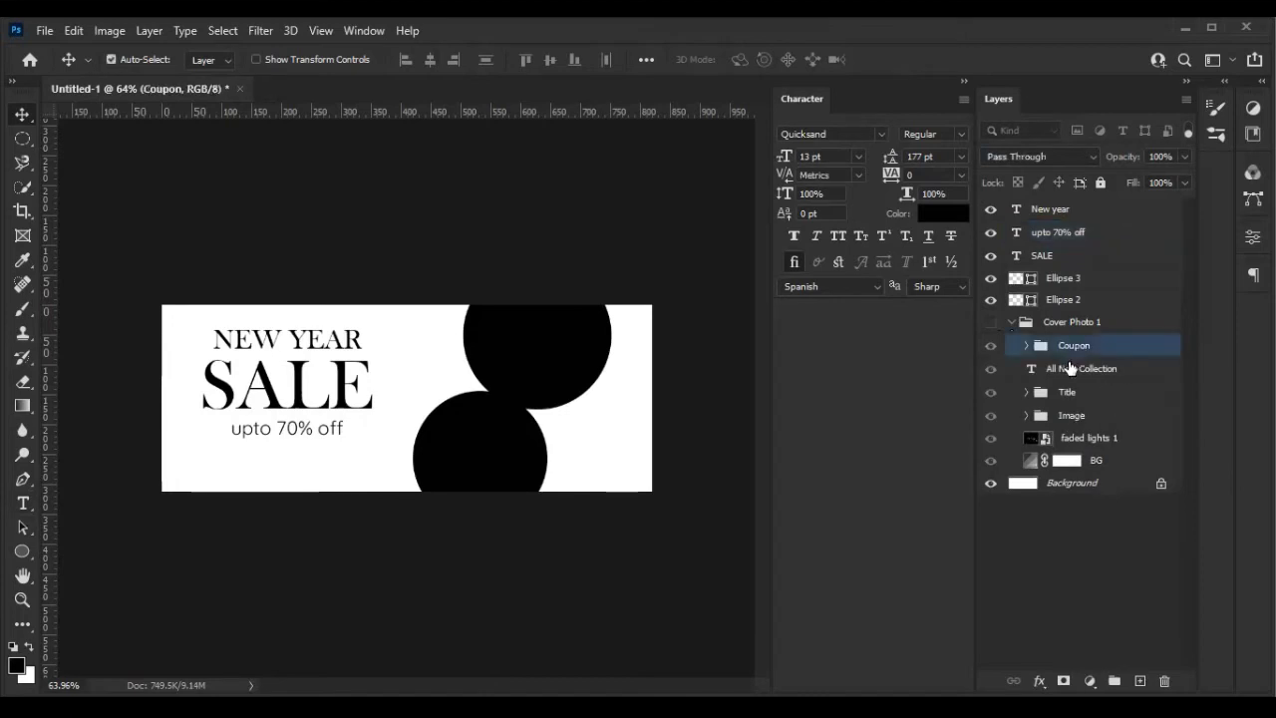
pyautogui.hotkey('ctrl', 'j')
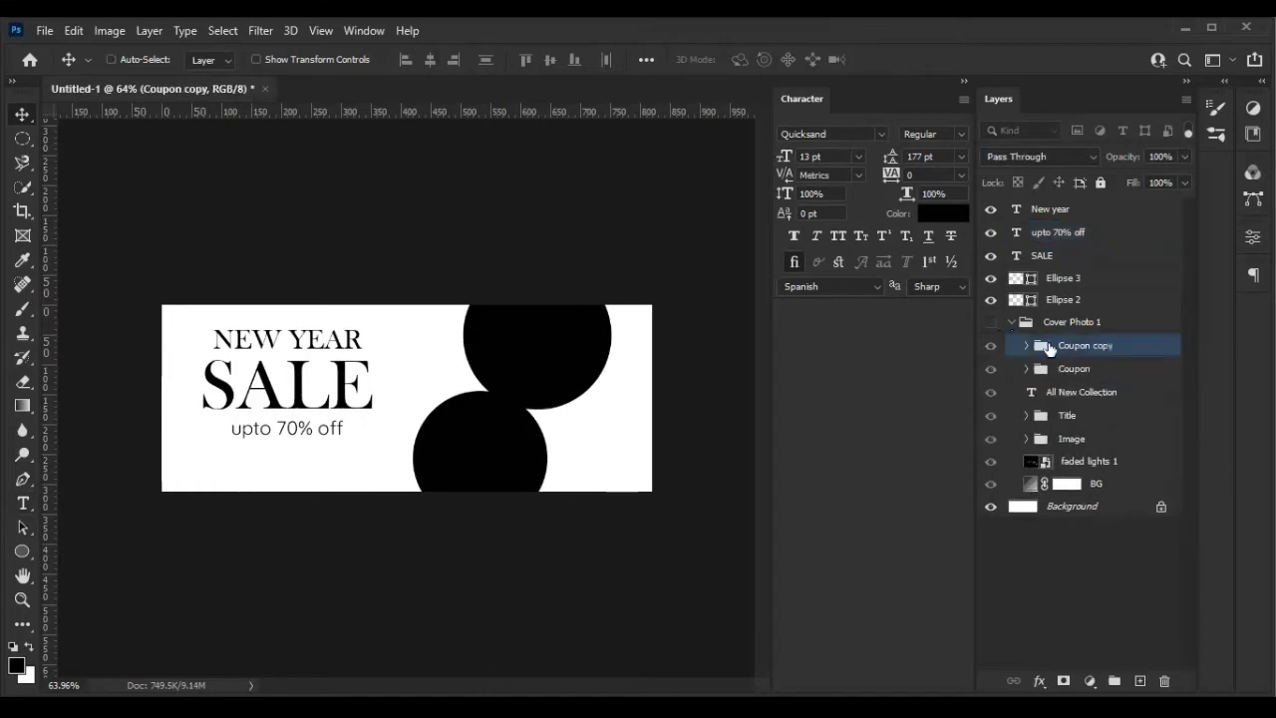
pyautogui.moveTo(1047, 346); pyautogui.dragTo(1051, 312)
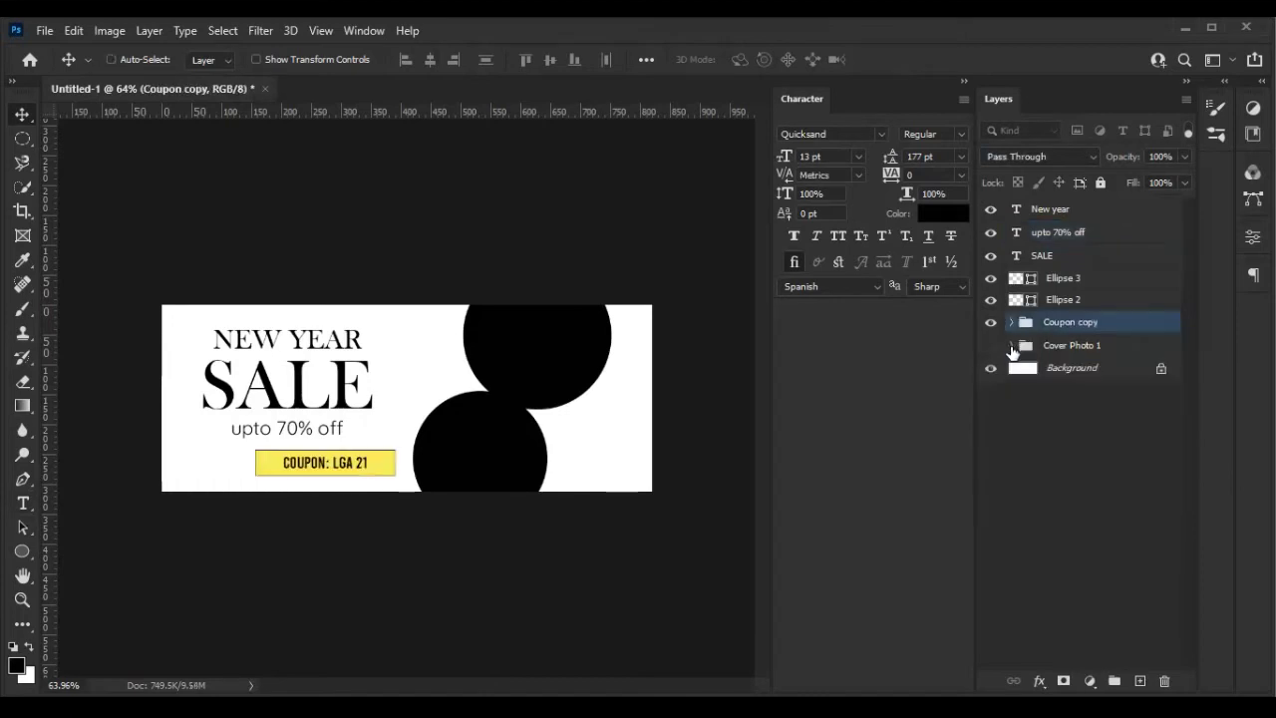
# Group the new banner layers from New year to Coupon copy as 'COver Photo 2'
pyautogui.keyDown('shift'); pyautogui.click(1074, 210); pyautogui.keyUp('shift')
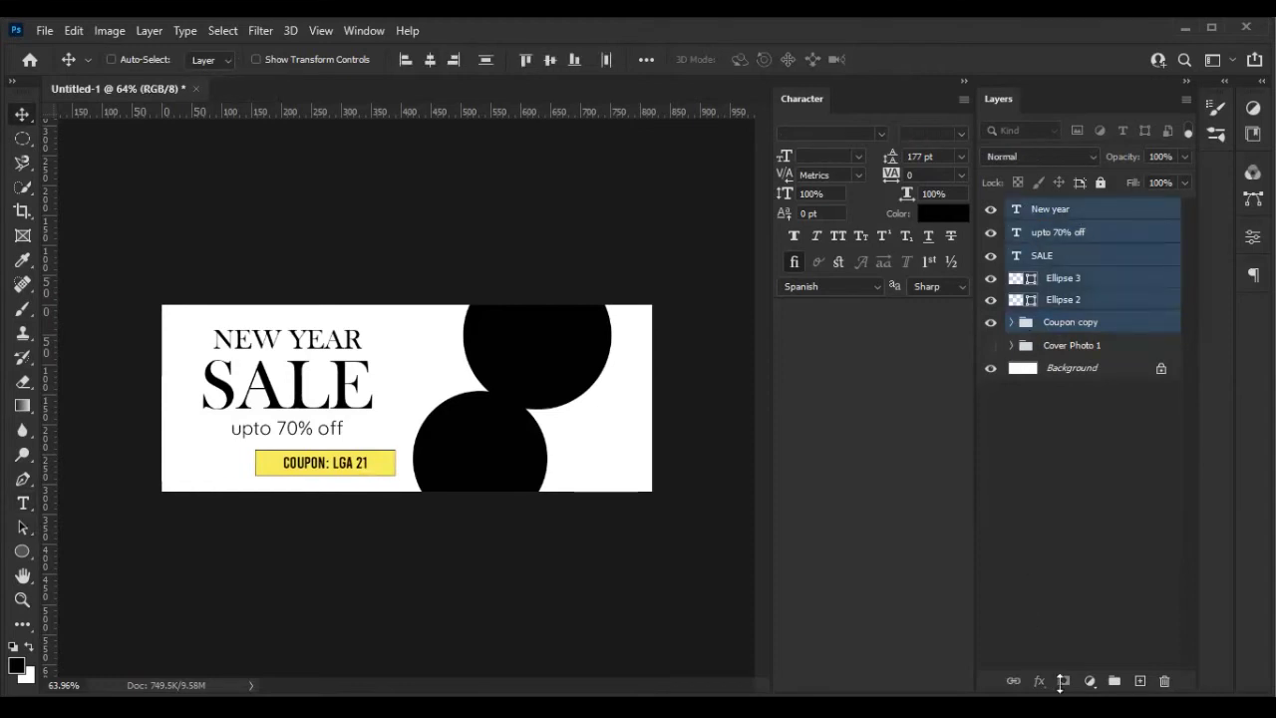
pyautogui.hotkey('ctrl', 'g')
pyautogui.doubleClick(1056, 209)
pyautogui.write('COver Photo 2')
pyautogui.press('Return')
pyautogui.click(1009, 210)
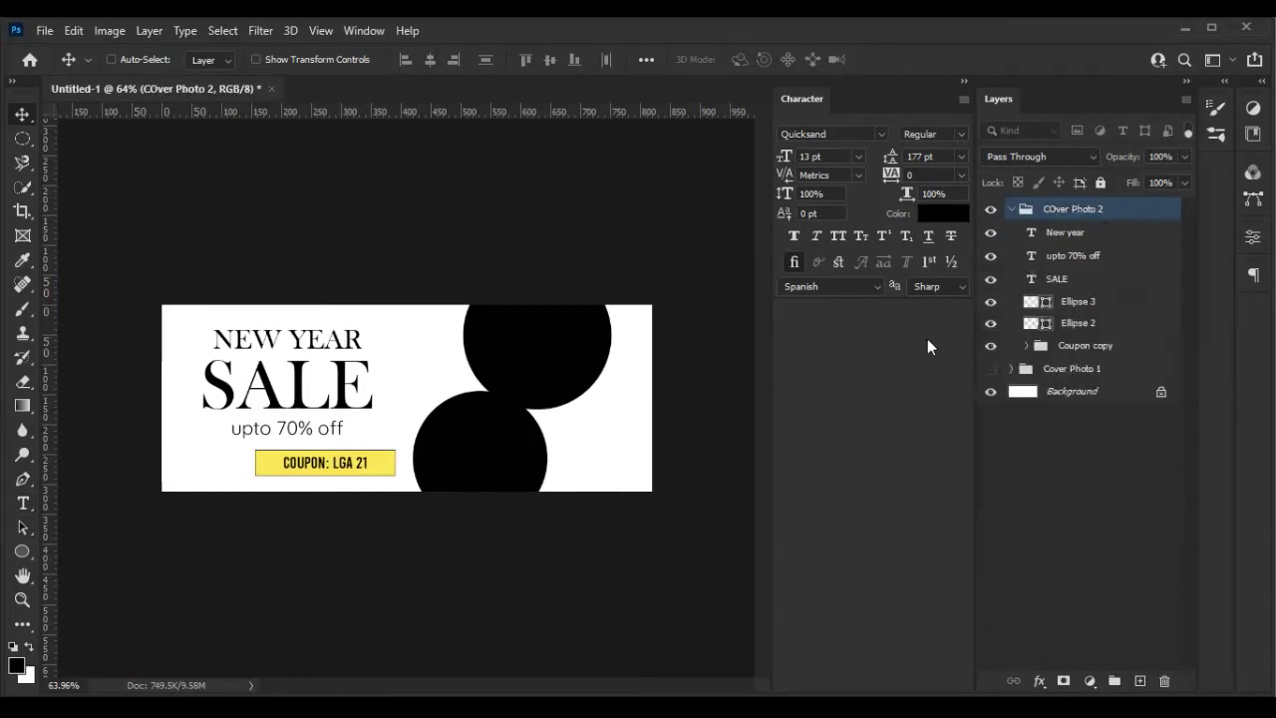
# Fill the Coupon copy's Rectangle 1 with gold #d9ae00
pyautogui.click(1026, 345)
pyautogui.click(1052, 396)
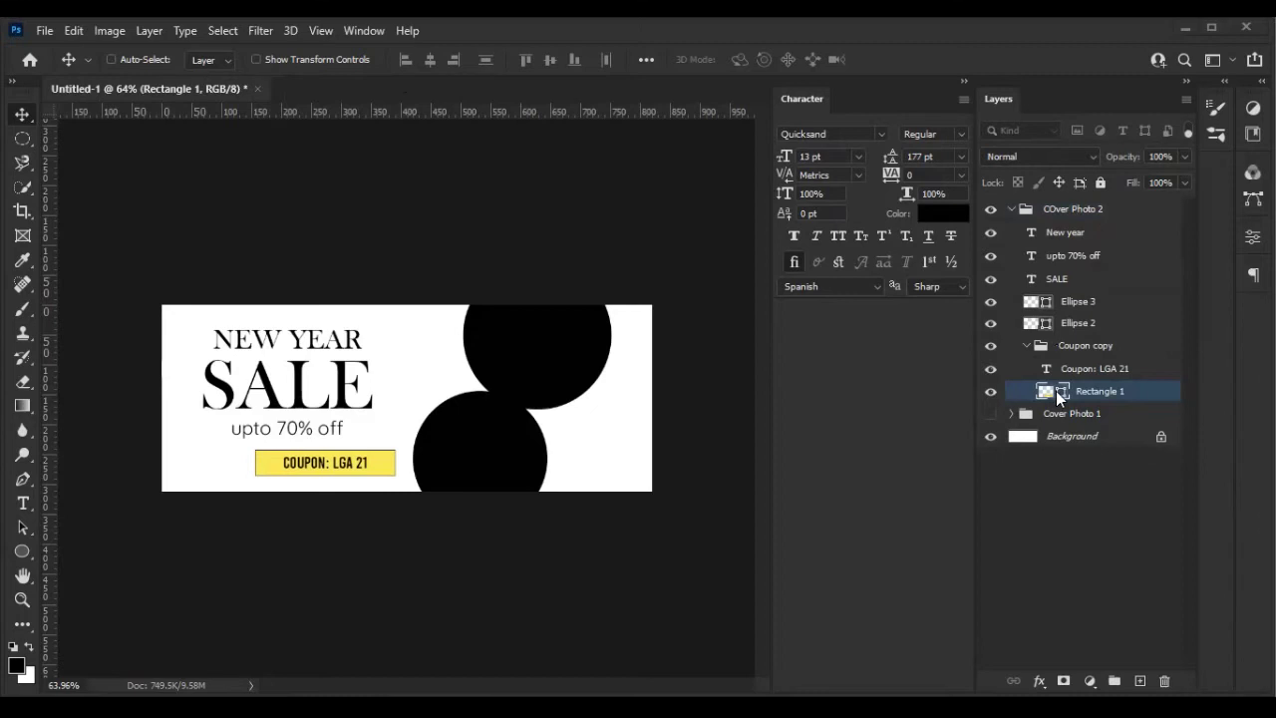
pyautogui.click(24, 552)
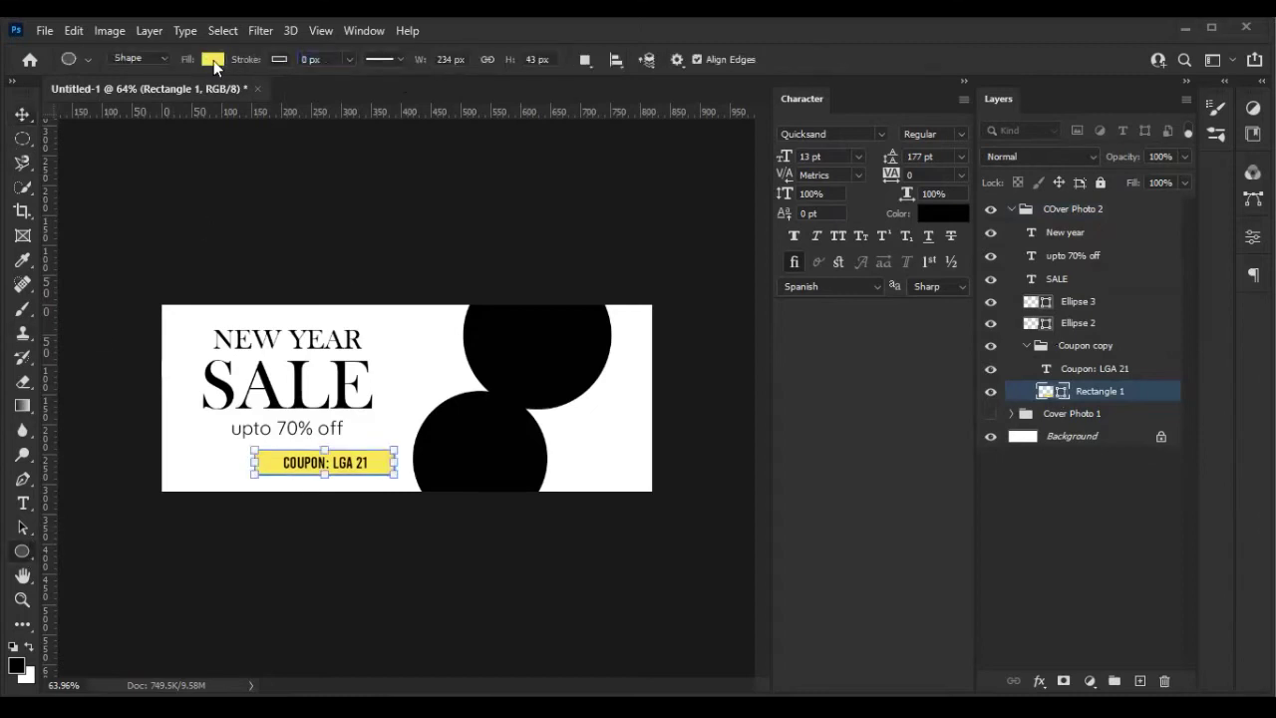
pyautogui.click(214, 60)
pyautogui.click(95, 159)
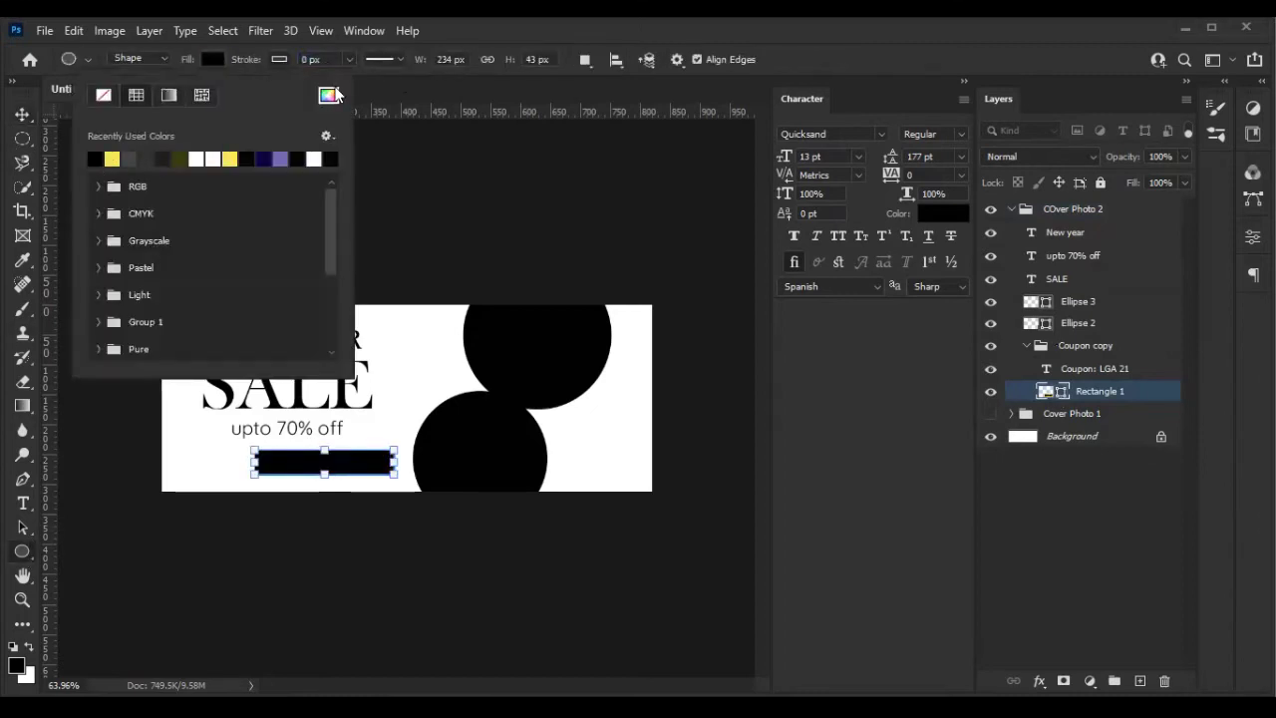
pyautogui.click(1047, 393)
pyautogui.doubleClick(1047, 392)
pyautogui.moveTo(1037, 414); pyautogui.dragTo(1037, 407)
pyautogui.moveTo(1008, 327)
pyautogui.mouseDown()
pyautogui.moveTo(1013, 289)
pyautogui.moveTo(991, 234)
pyautogui.mouseUp()
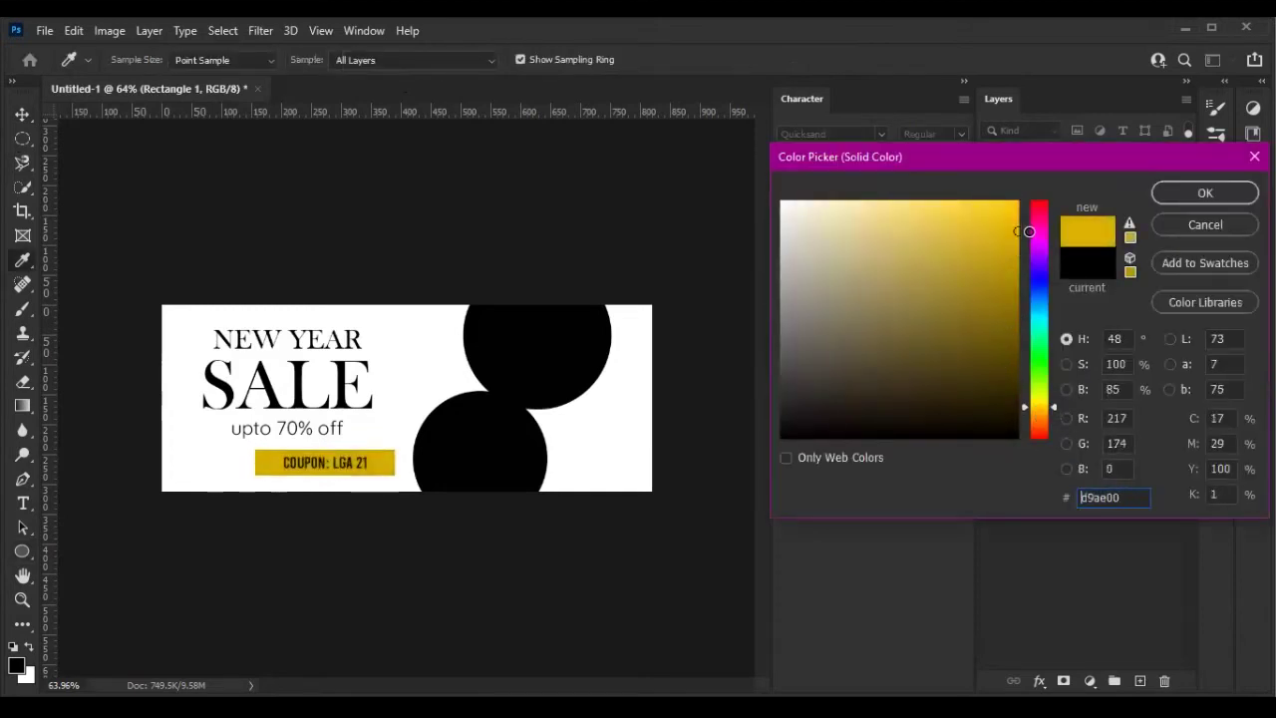
pyautogui.click(1222, 192)
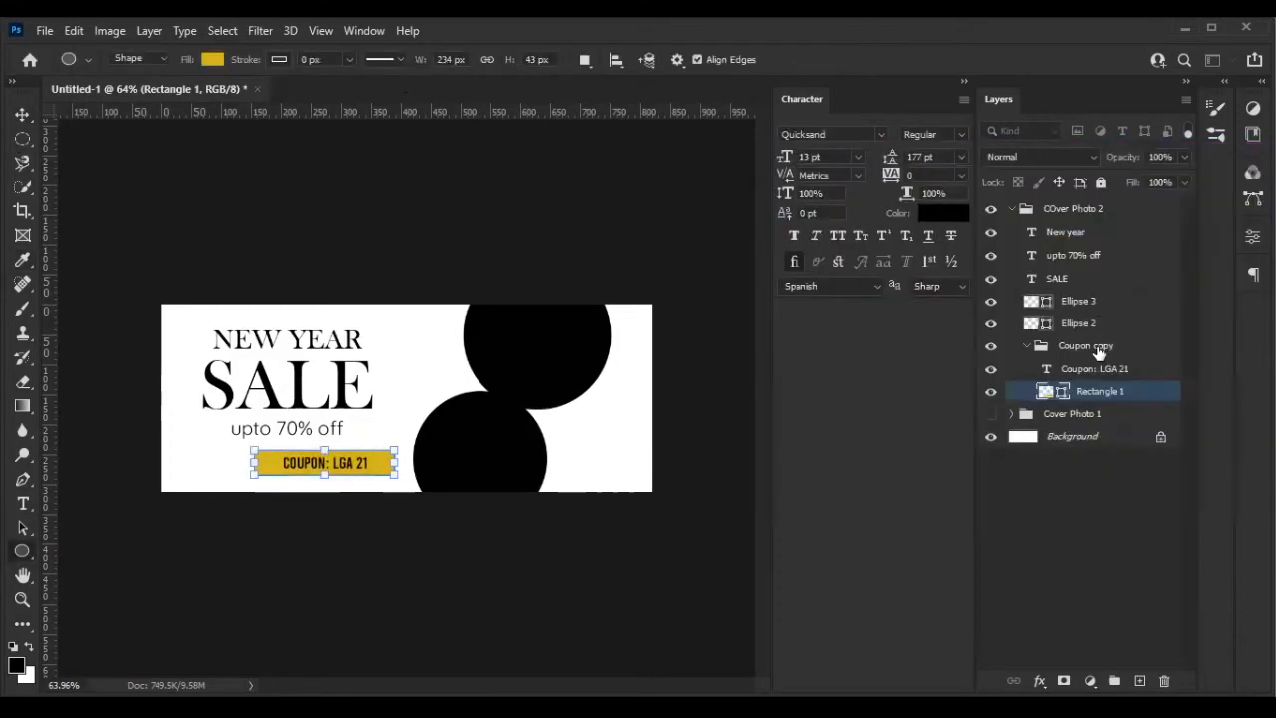
pyautogui.doubleClick(1047, 368)
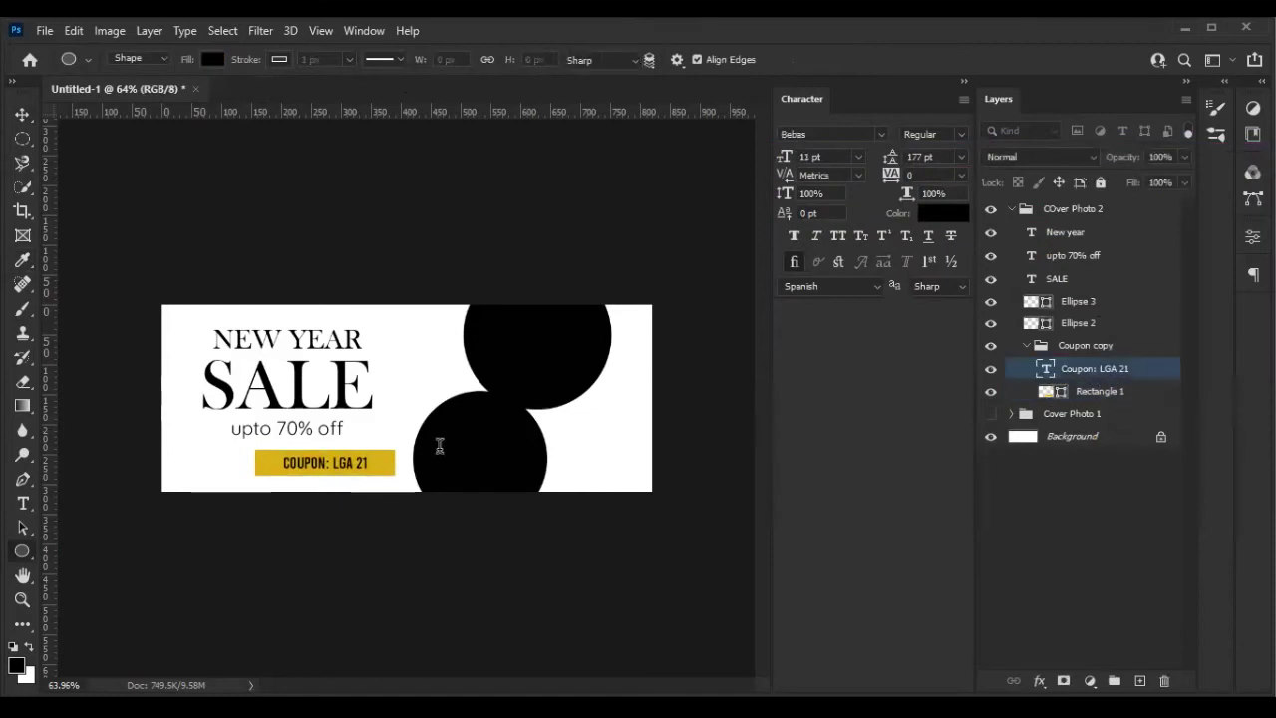
# Change the button text to 'SHOP NOW'
pyautogui.write('SHOP NOW')
pyautogui.click(896, 60)
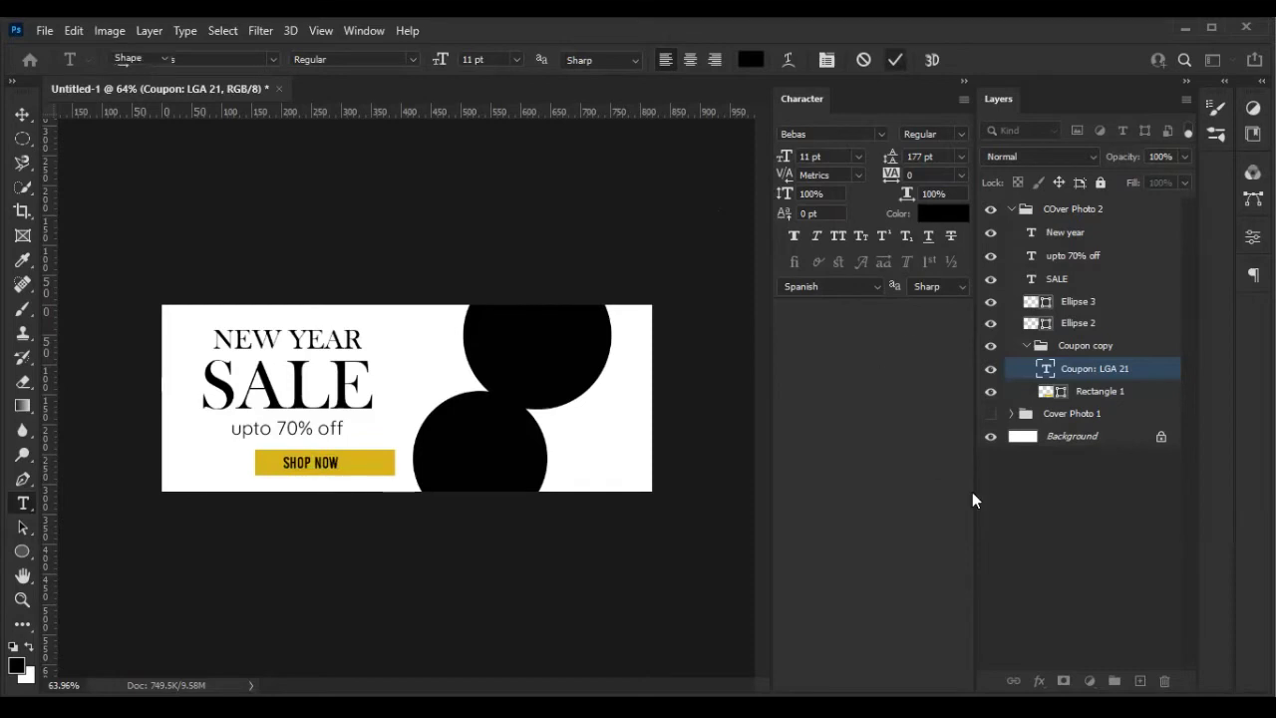
pyautogui.press('u')
pyautogui.moveTo(1125, 362); pyautogui.dragTo(1121, 398)
# Centre SHOP NOW on the gold rectangle and move the button about 38 px left
pyautogui.click(1096, 391)
pyautogui.keyDown('shift'); pyautogui.click(1085, 367); pyautogui.keyUp('shift')
pyautogui.press('v')
pyautogui.click(429, 61)
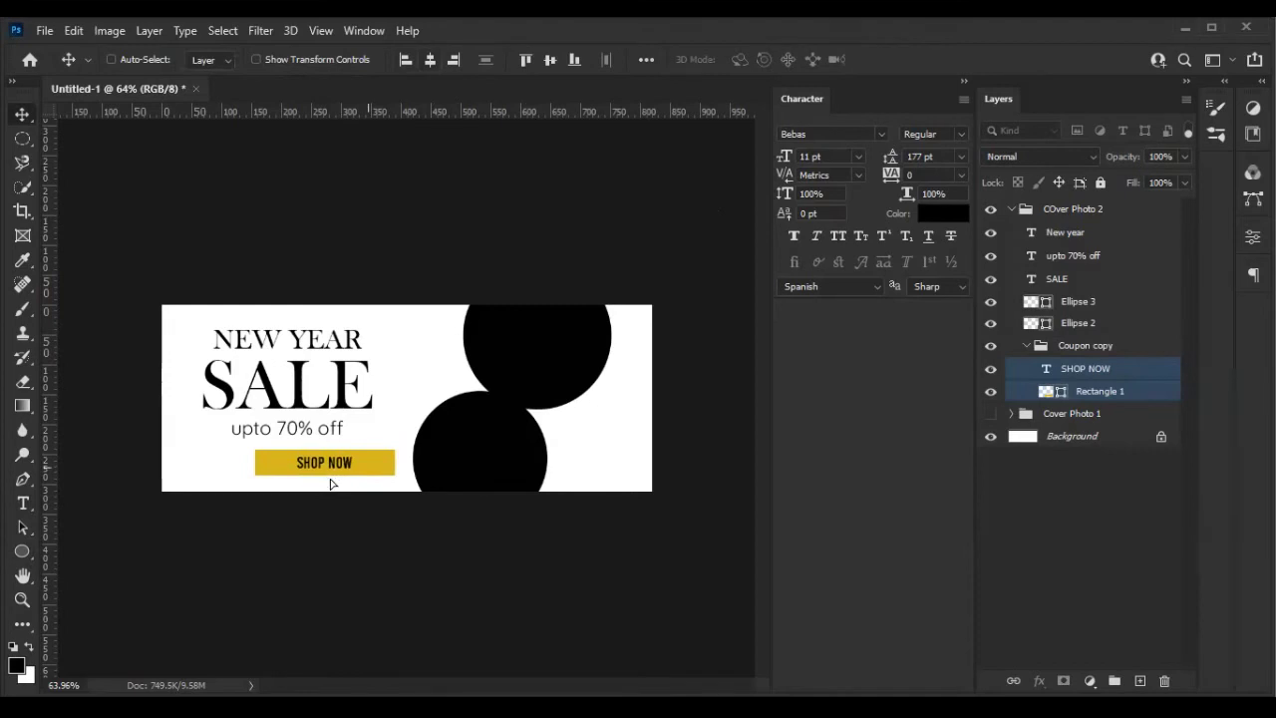
pyautogui.moveTo(386, 467); pyautogui.dragTo(348, 469)
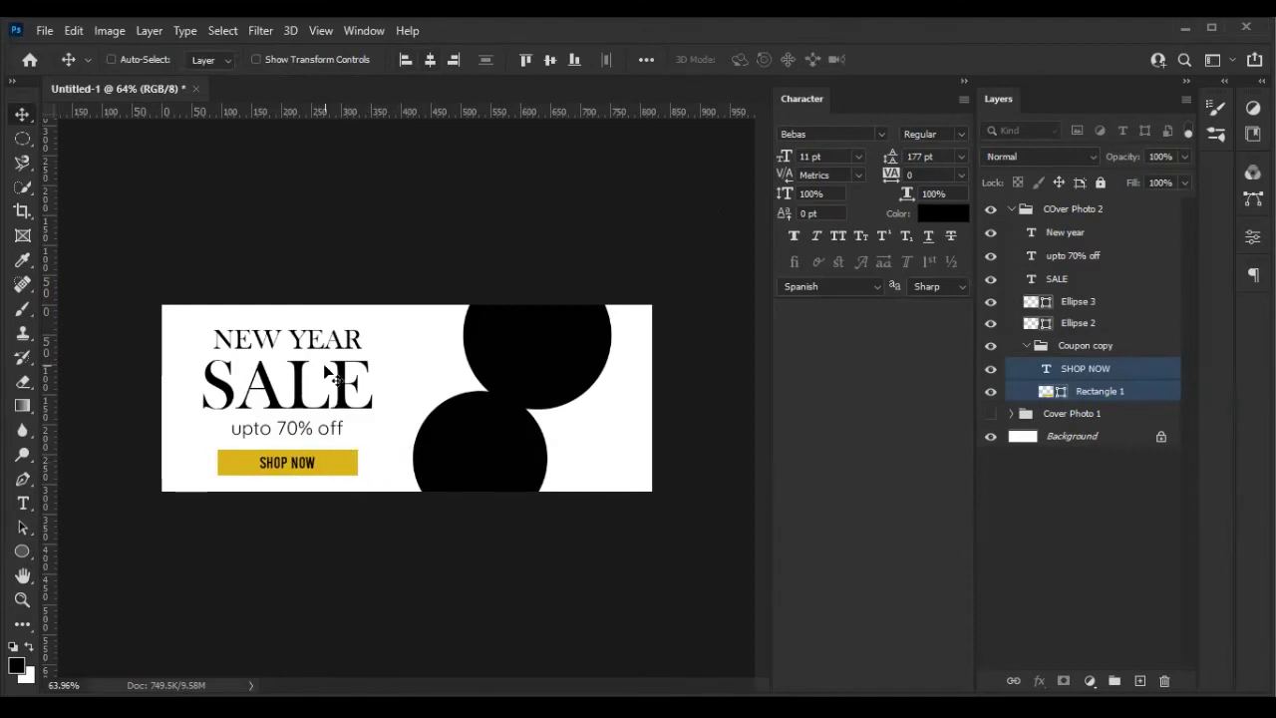
pyautogui.click(1062, 543)
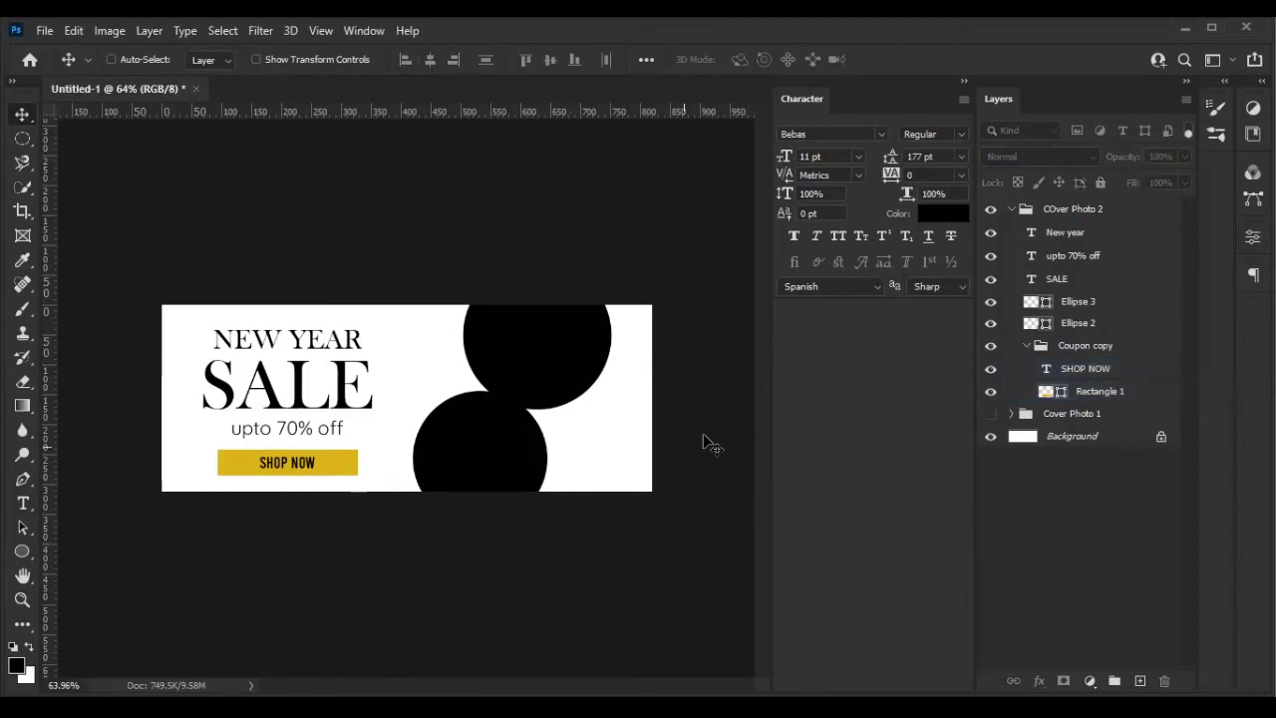
# Group New year and SALE as 'Title' and move 'upto 70% off' into it
pyautogui.click(1065, 232)
pyautogui.keyDown('ctrl'); pyautogui.click(1112, 280); pyautogui.keyUp('ctrl')
pyautogui.hotkey('ctrl', 'g')
pyautogui.doubleClick(1067, 232)
pyautogui.write('le')
pyautogui.press('Return')
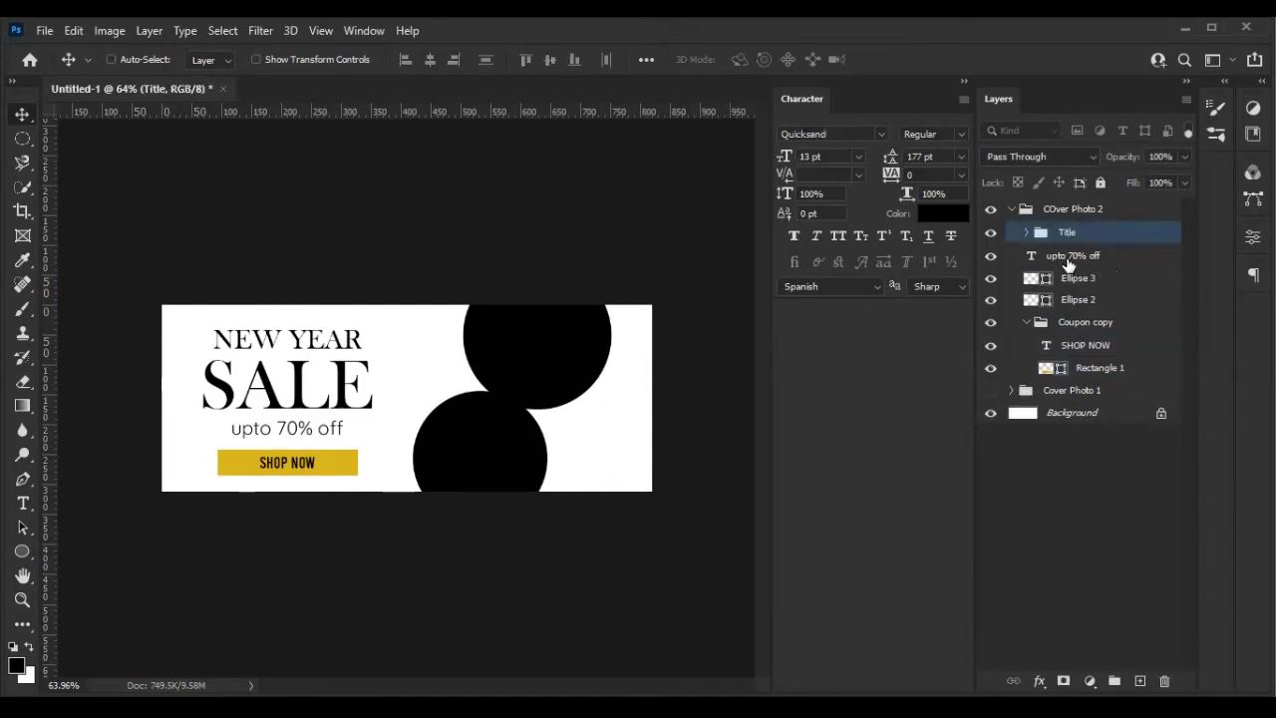
pyautogui.click(1072, 256)
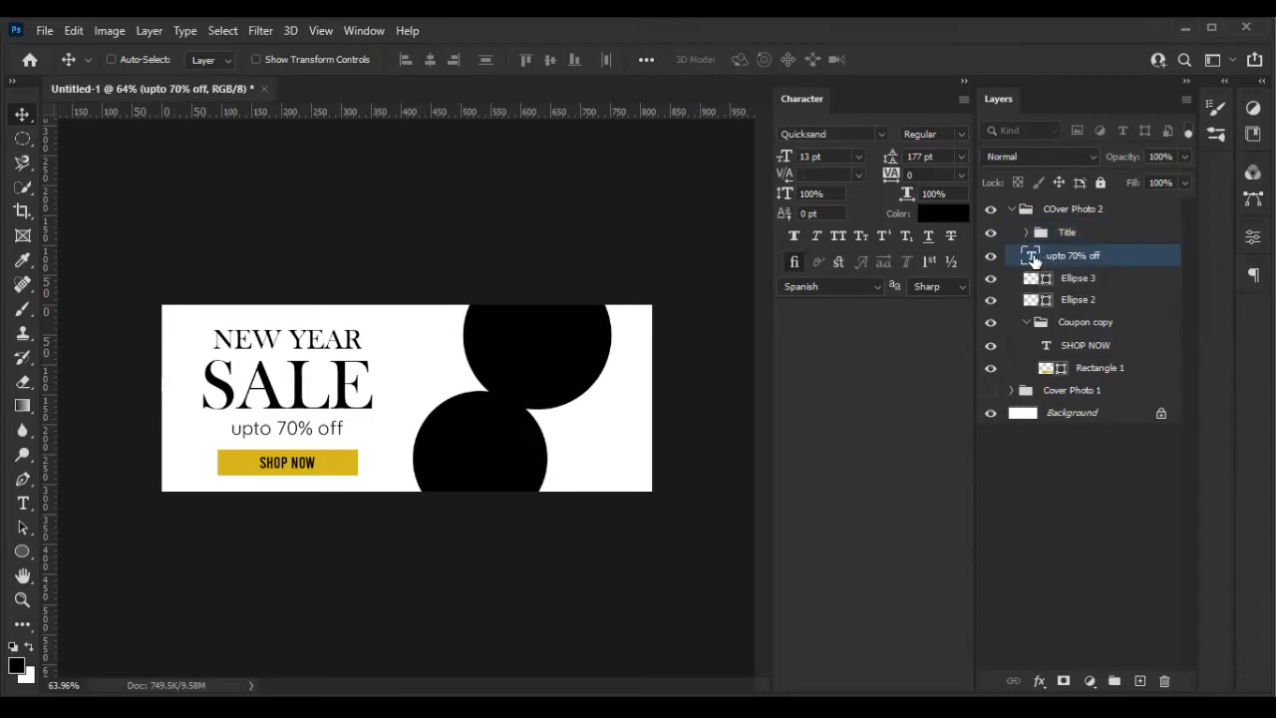
pyautogui.moveTo(1032, 259); pyautogui.dragTo(1057, 233)
# Rename the Coupon copy group to 'Button'
pyautogui.click(1078, 276)
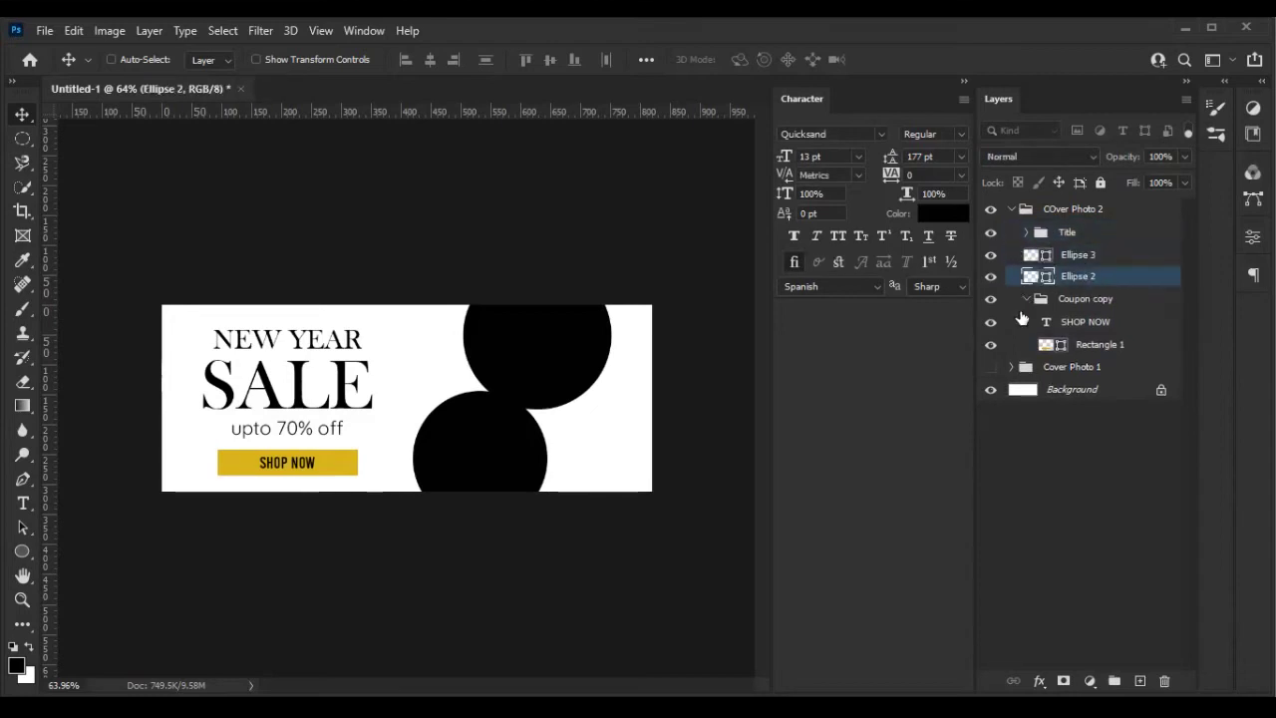
pyautogui.click(1027, 299)
pyautogui.doubleClick(1079, 299)
pyautogui.write('Button')
pyautogui.press('Return')
# Scale the Title group down to about 87% and shift it slightly up-left
pyautogui.click(1105, 234)
pyautogui.hotkey('ctrl', '0')
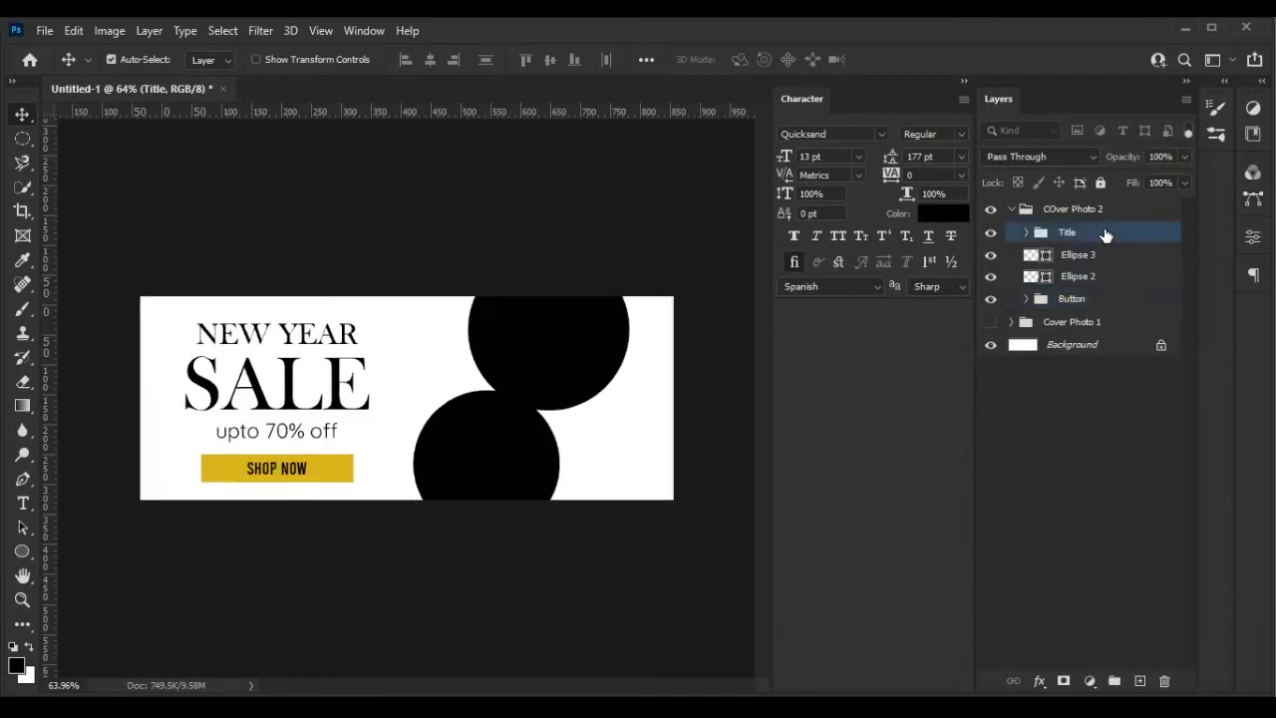
pyautogui.hotkey('ctrl', 't')
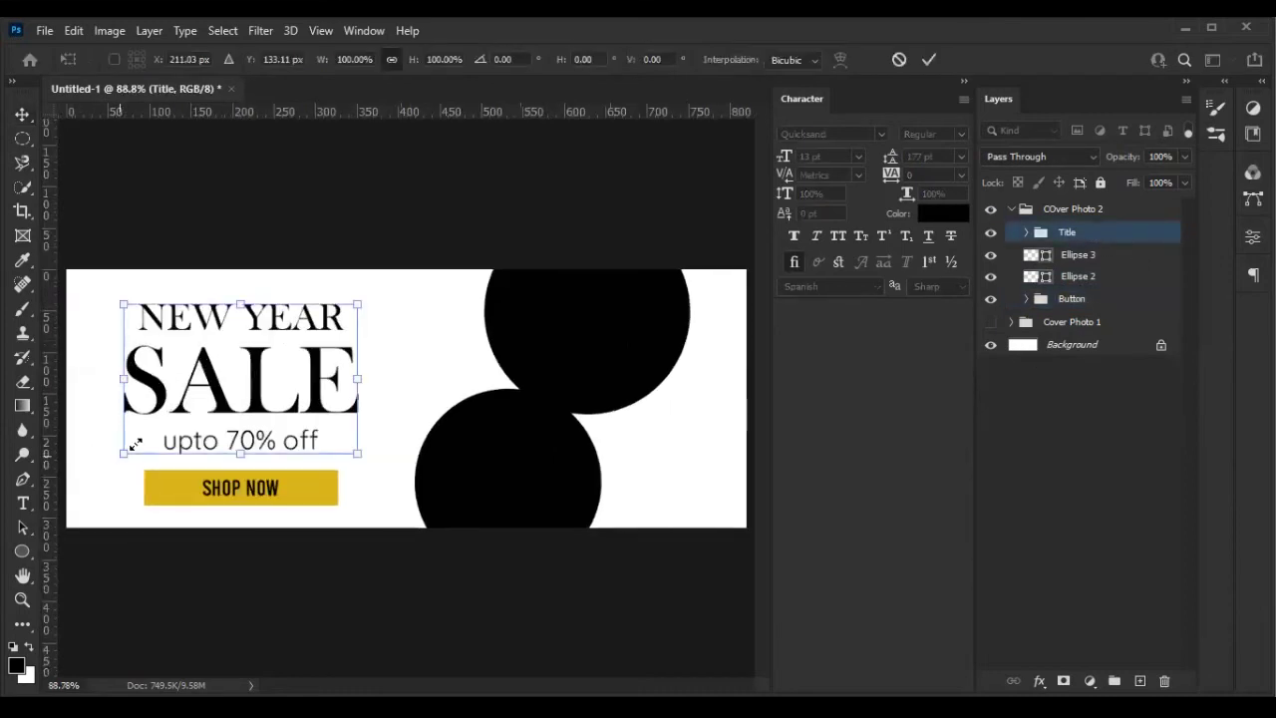
pyautogui.moveTo(123, 454); pyautogui.dragTo(152, 435)
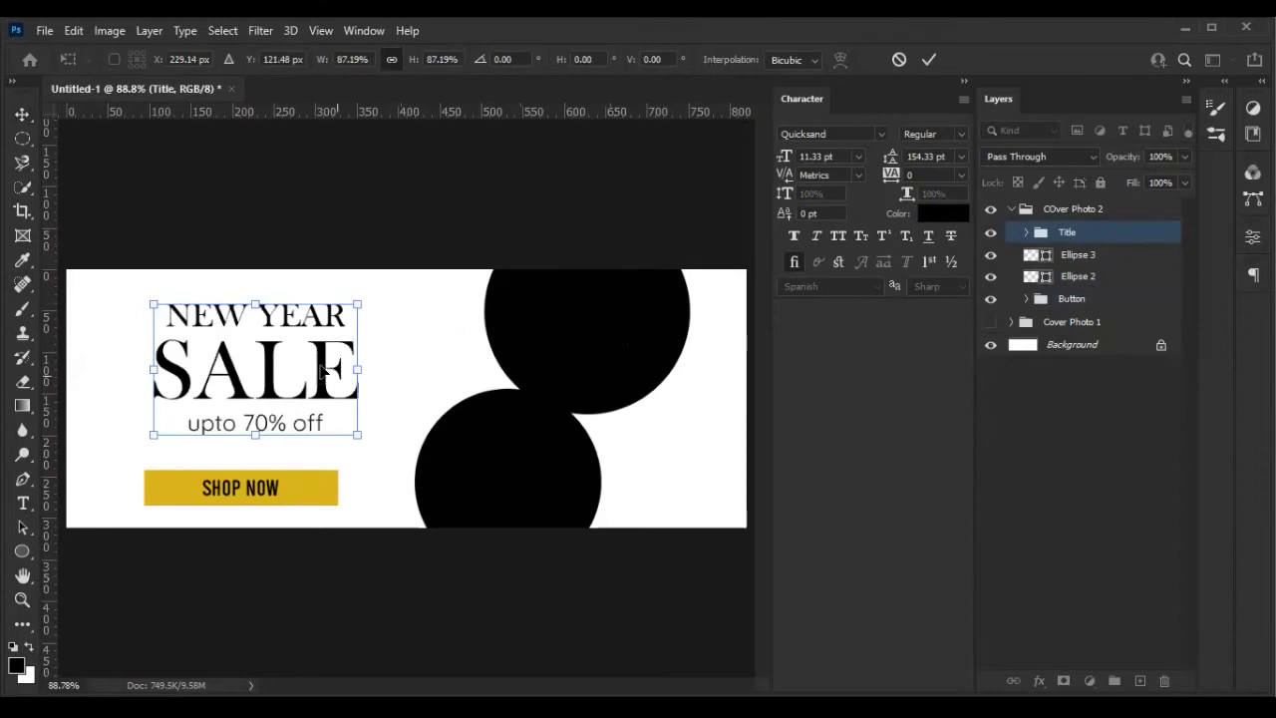
pyautogui.moveTo(329, 371); pyautogui.dragTo(313, 362)
pyautogui.click(928, 59)
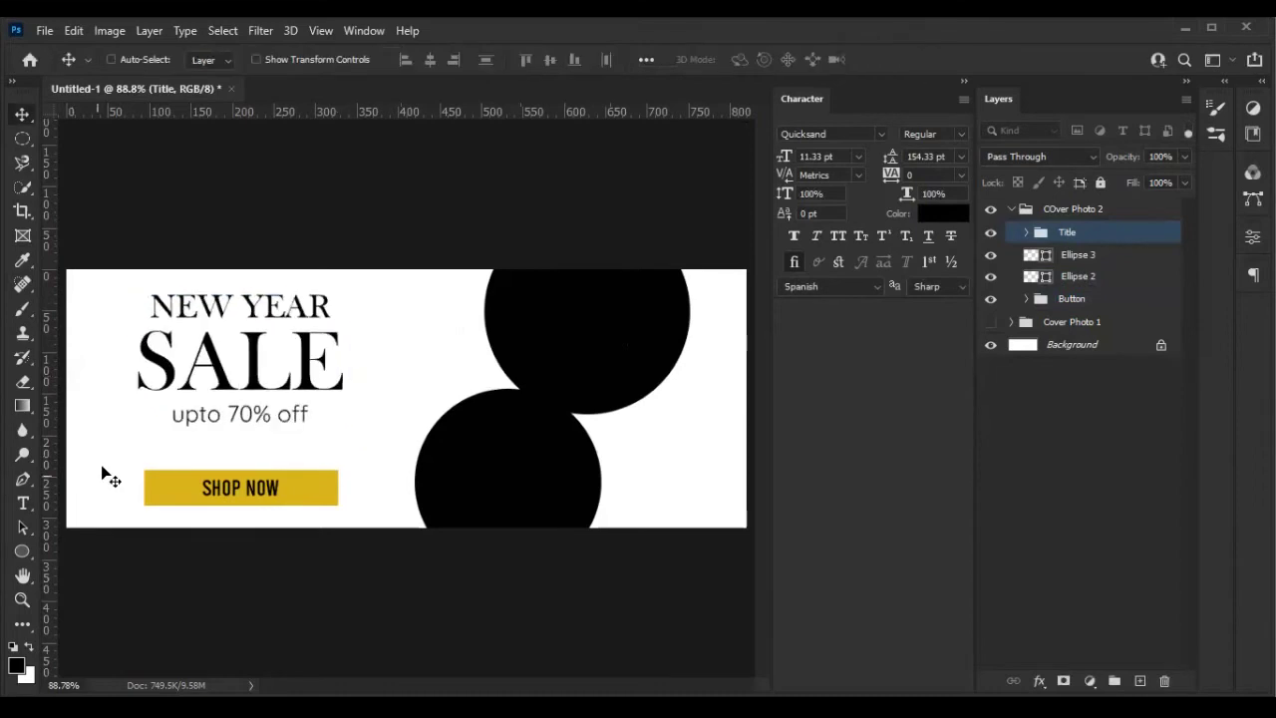
# Draw a horizontal line under 'upto 70% off' and set its height to 2 px
pyautogui.rightClick(24, 553)
pyautogui.click(115, 615)
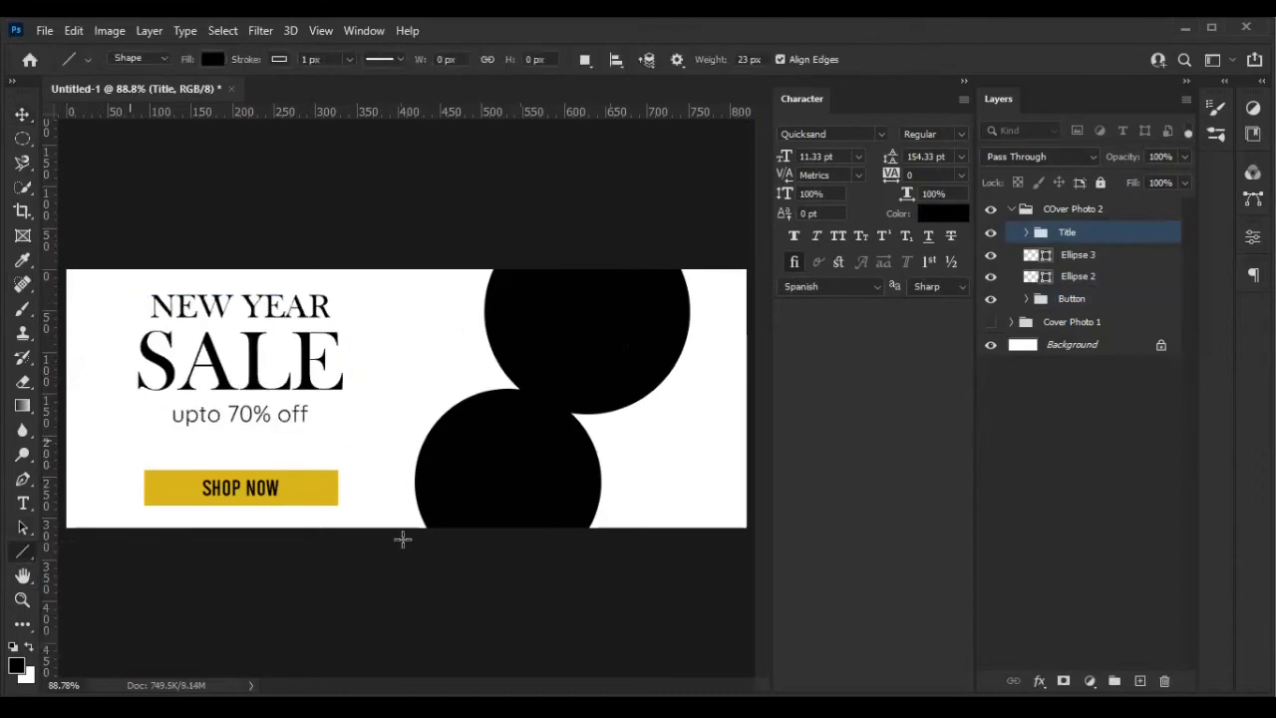
pyautogui.moveTo(129, 440); pyautogui.dragTo(355, 439)
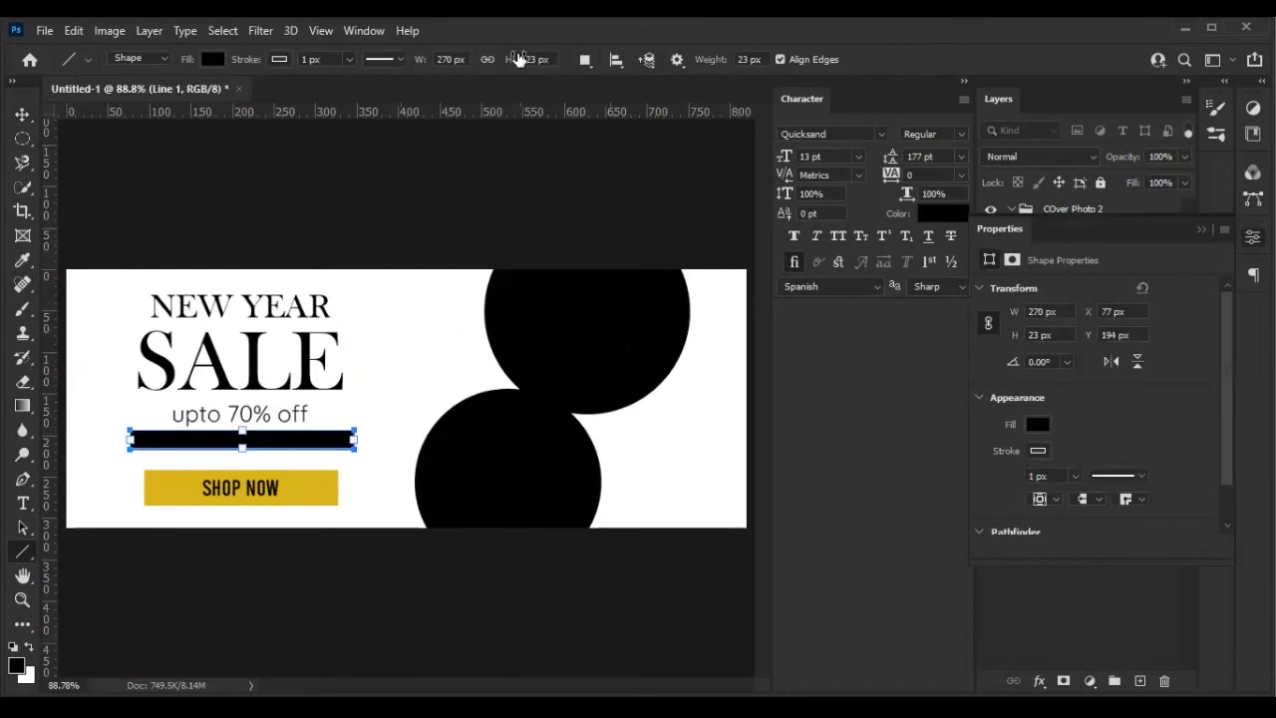
pyautogui.moveTo(508, 60); pyautogui.dragTo(507, 168)
pyautogui.click(537, 59)
pyautogui.write('2')
pyautogui.press('Return')
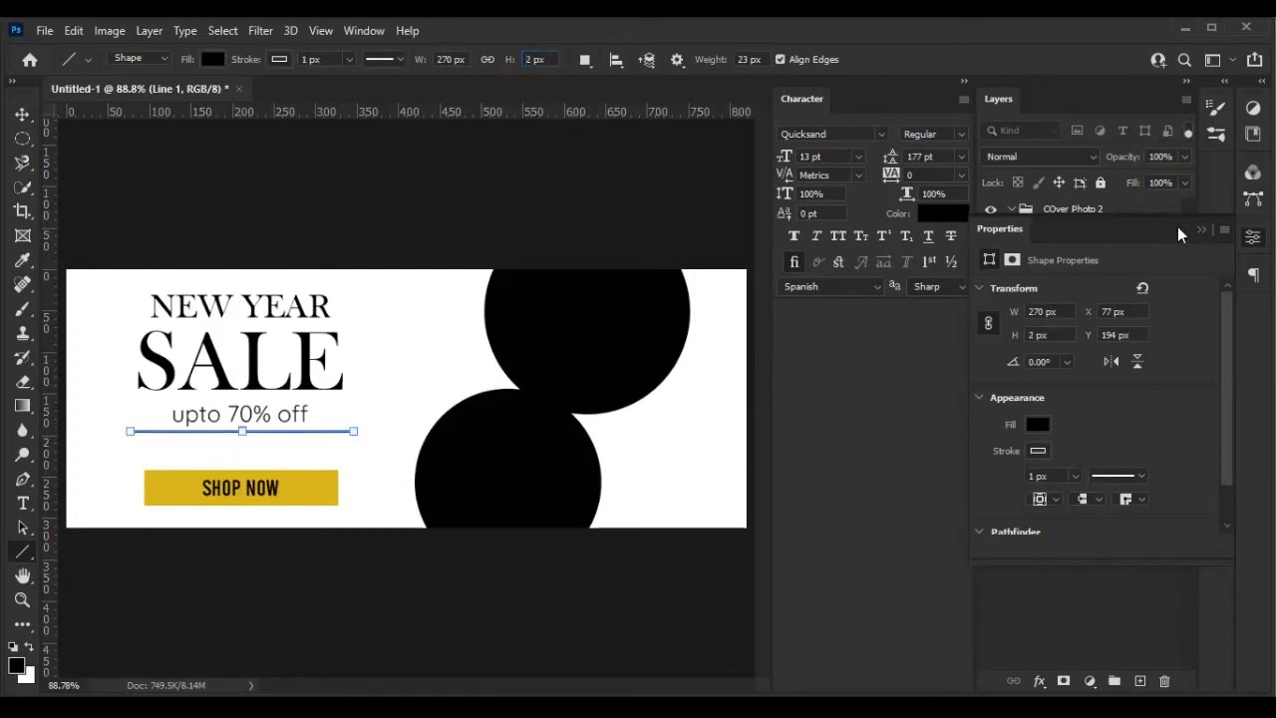
# Nudge Line 1 down and centre it horizontally with the Title and Button layers
pyautogui.click(1201, 230)
pyautogui.click(1089, 453)
pyautogui.click(1077, 237)
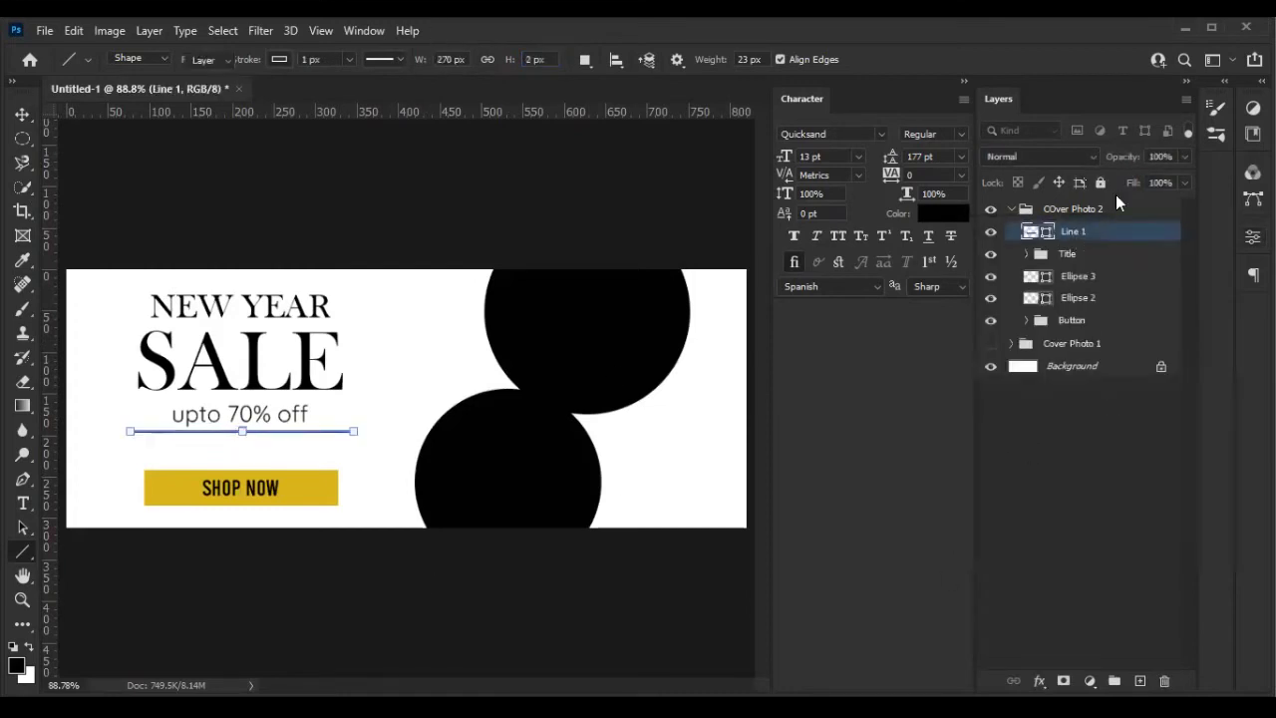
pyautogui.press('v')
pyautogui.hotkey('shift', 'Down')
pyautogui.hotkey('shift', 'Down')
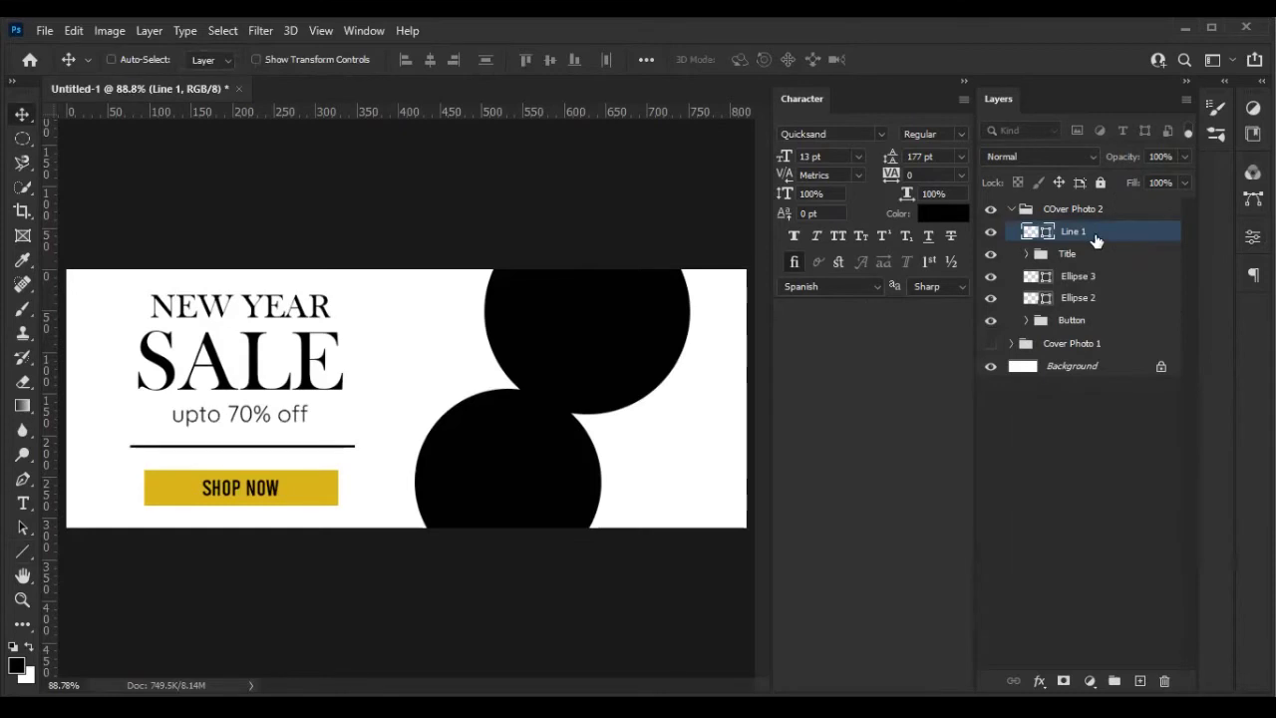
pyautogui.press('ctrl')
pyautogui.keyDown('ctrl'); pyautogui.click(1110, 324); pyautogui.keyUp('ctrl')
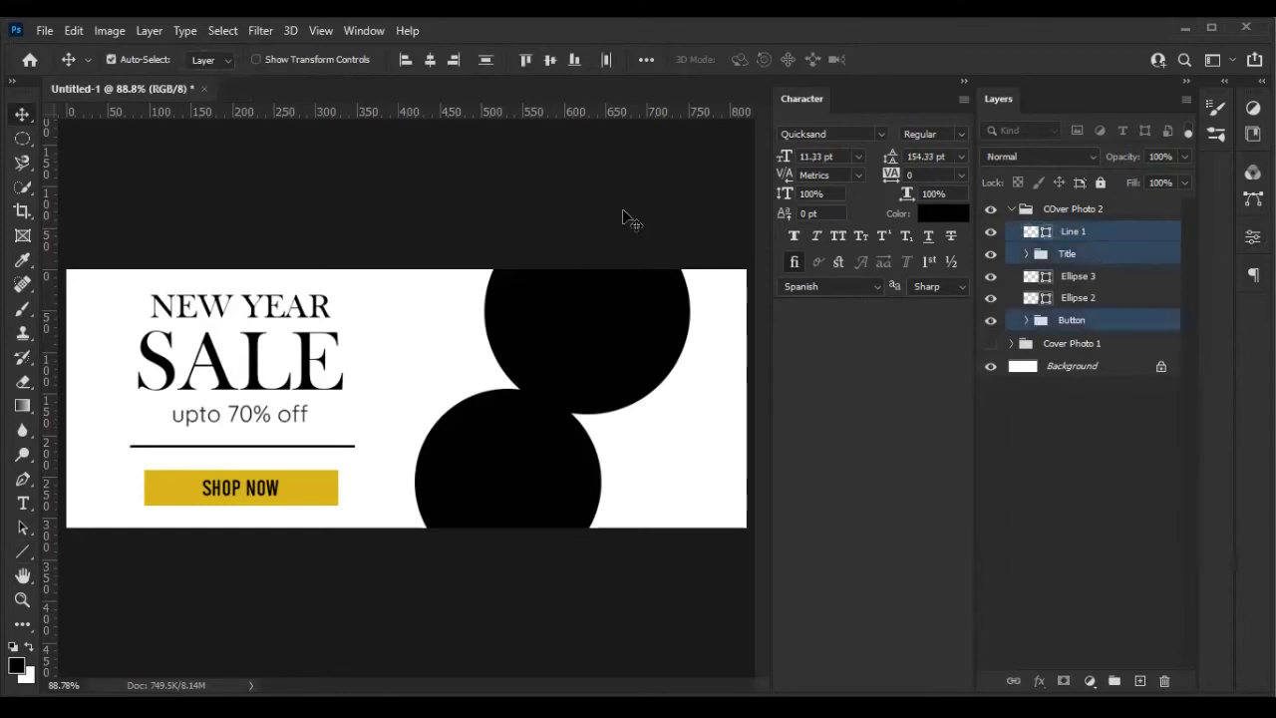
pyautogui.click(428, 60)
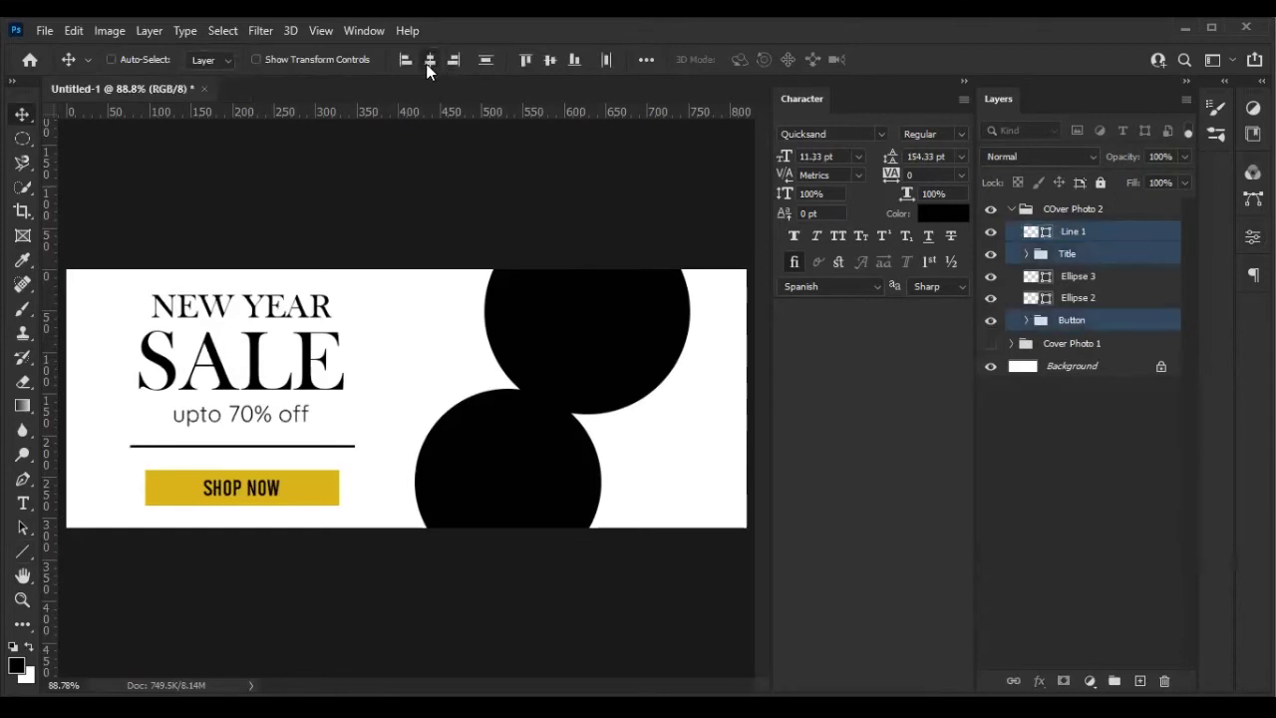
pyautogui.click(1076, 234)
pyautogui.press('u')
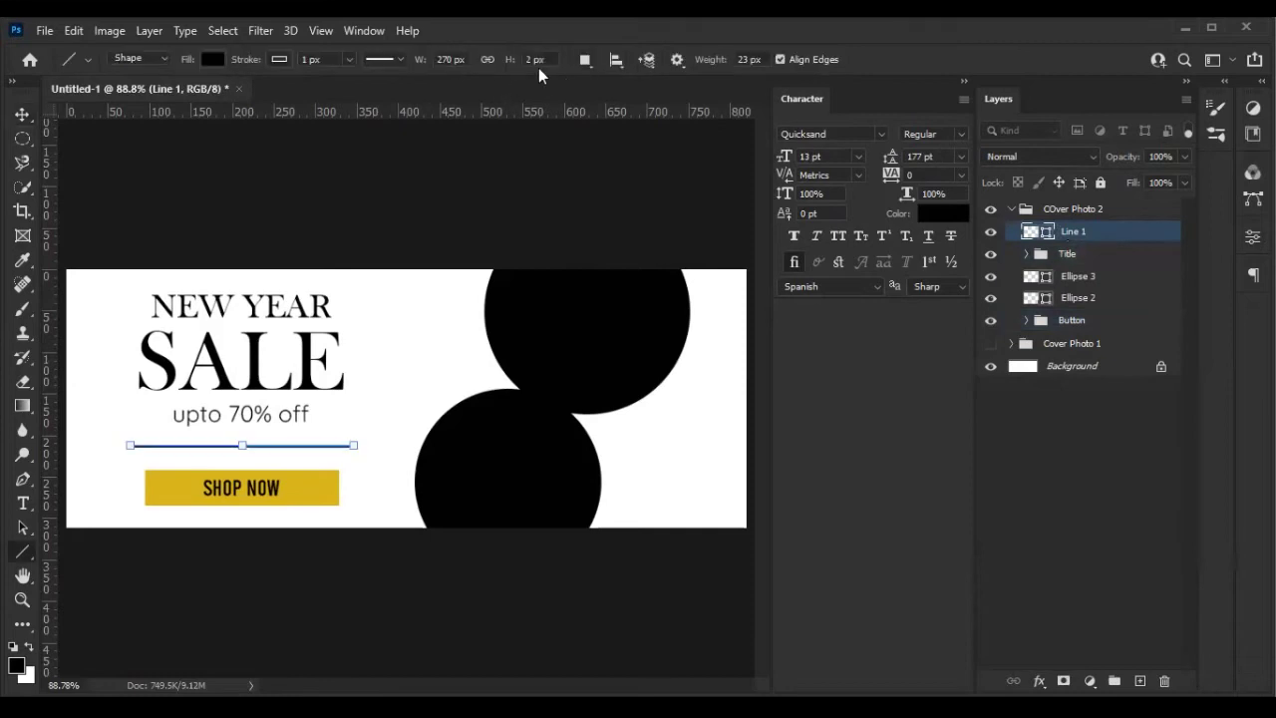
pyautogui.click(1036, 491)
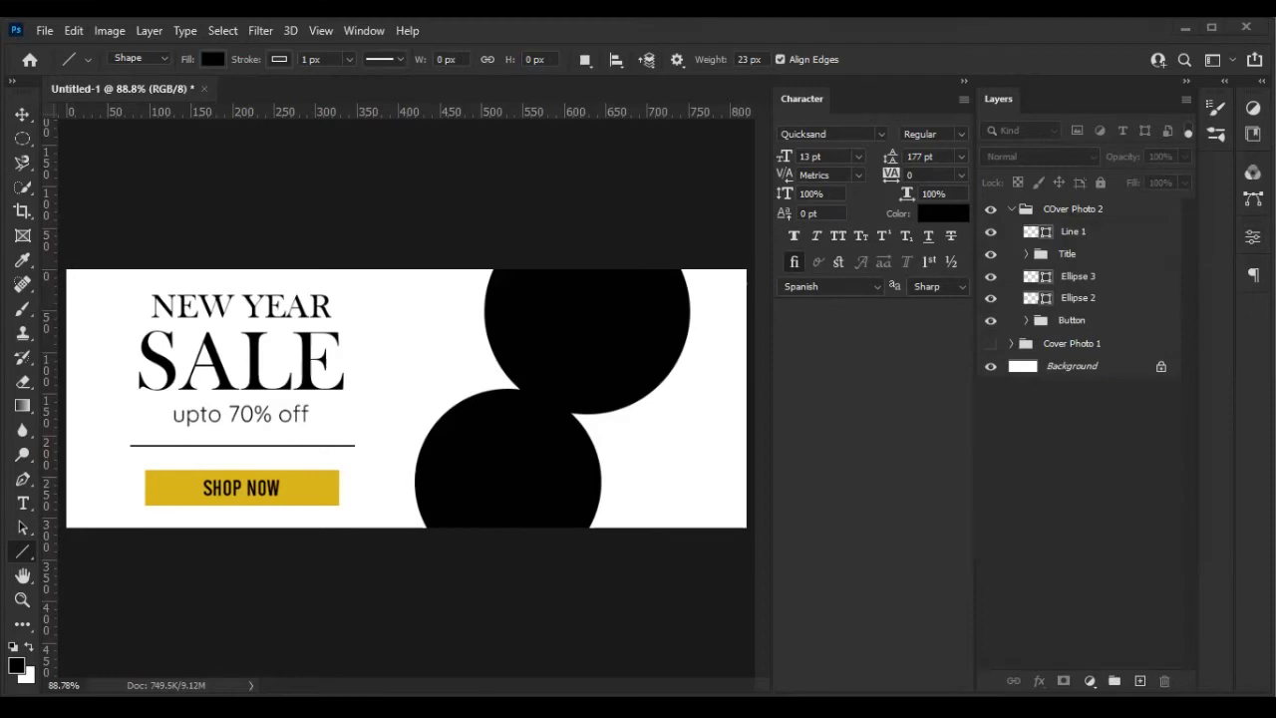
# Place the watch photos, move them into the COver Photo 2 group and hide them
pyautogui.moveTo(1275, 399); pyautogui.dragTo(368, 360)
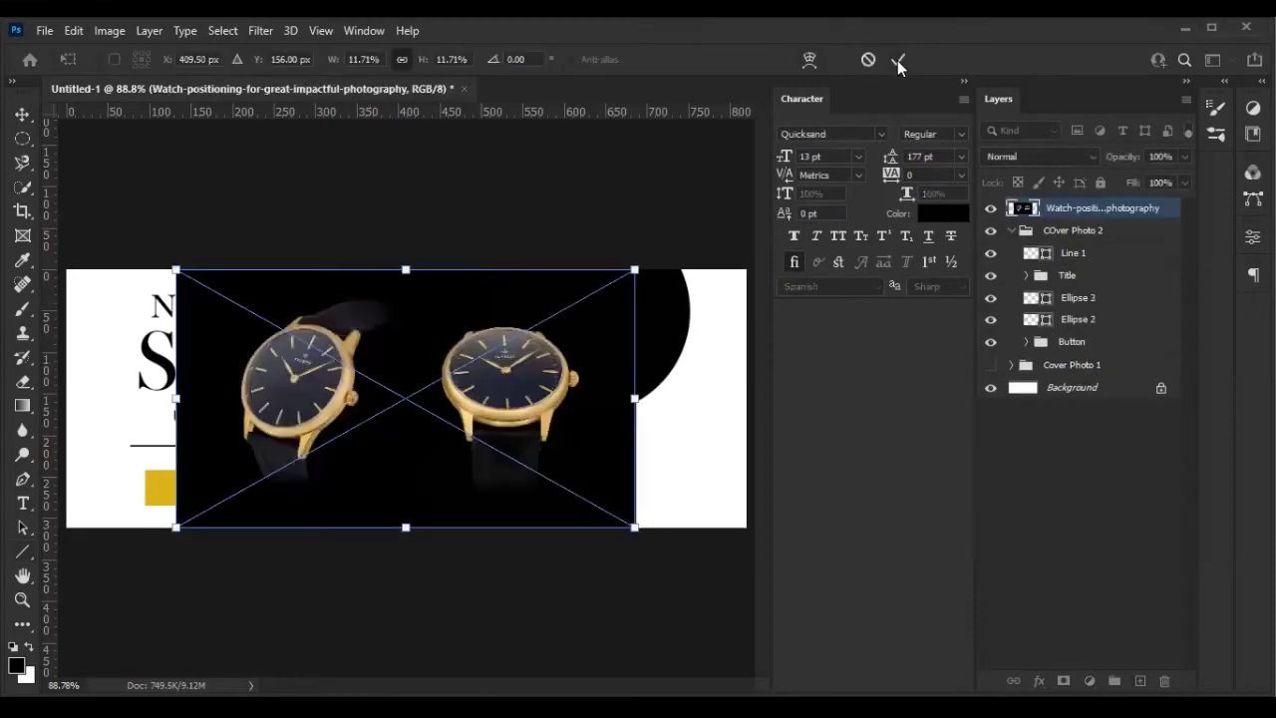
pyautogui.click(897, 60)
pyautogui.click(899, 61)
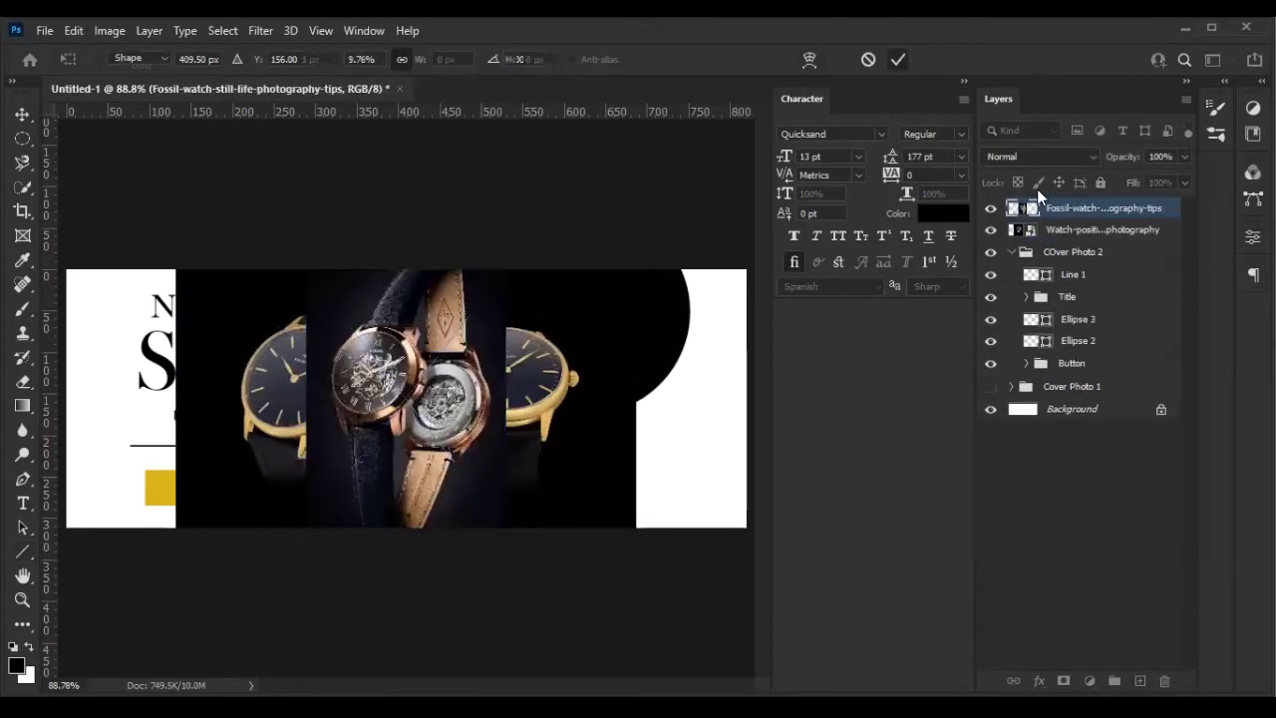
pyautogui.keyDown('shift'); pyautogui.click(1065, 233); pyautogui.keyUp('shift')
pyautogui.moveTo(1077, 233); pyautogui.dragTo(1076, 329)
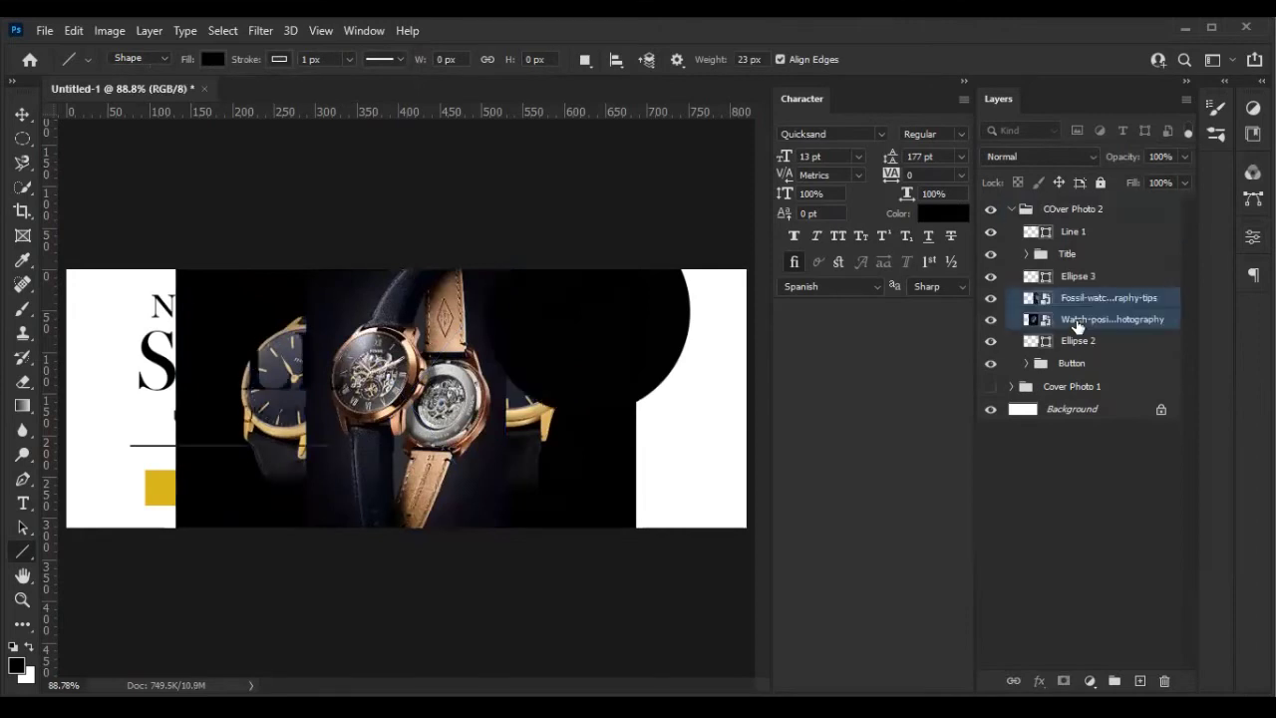
pyautogui.moveTo(991, 297); pyautogui.dragTo(991, 341)
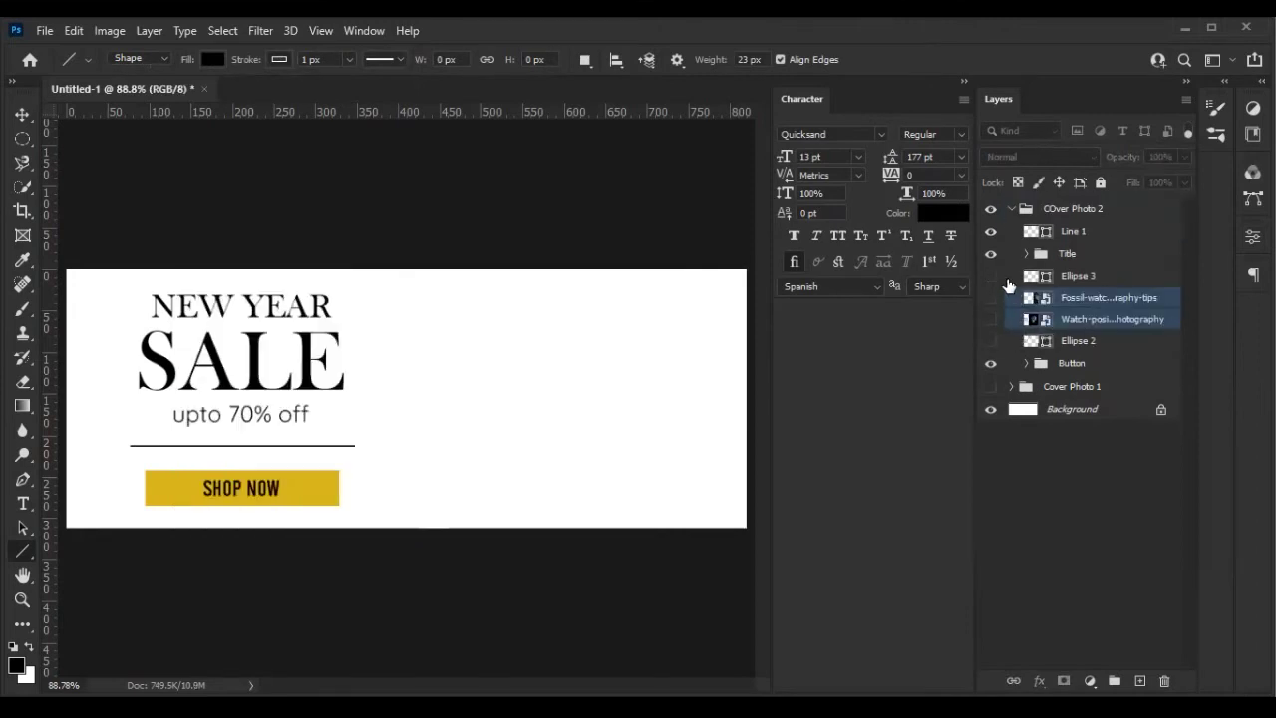
# Show the Fossil photo above Ellipse 3, enlarge it and clip it into the top circle
pyautogui.click(1009, 285)
pyautogui.click(1071, 488)
pyautogui.click(991, 297)
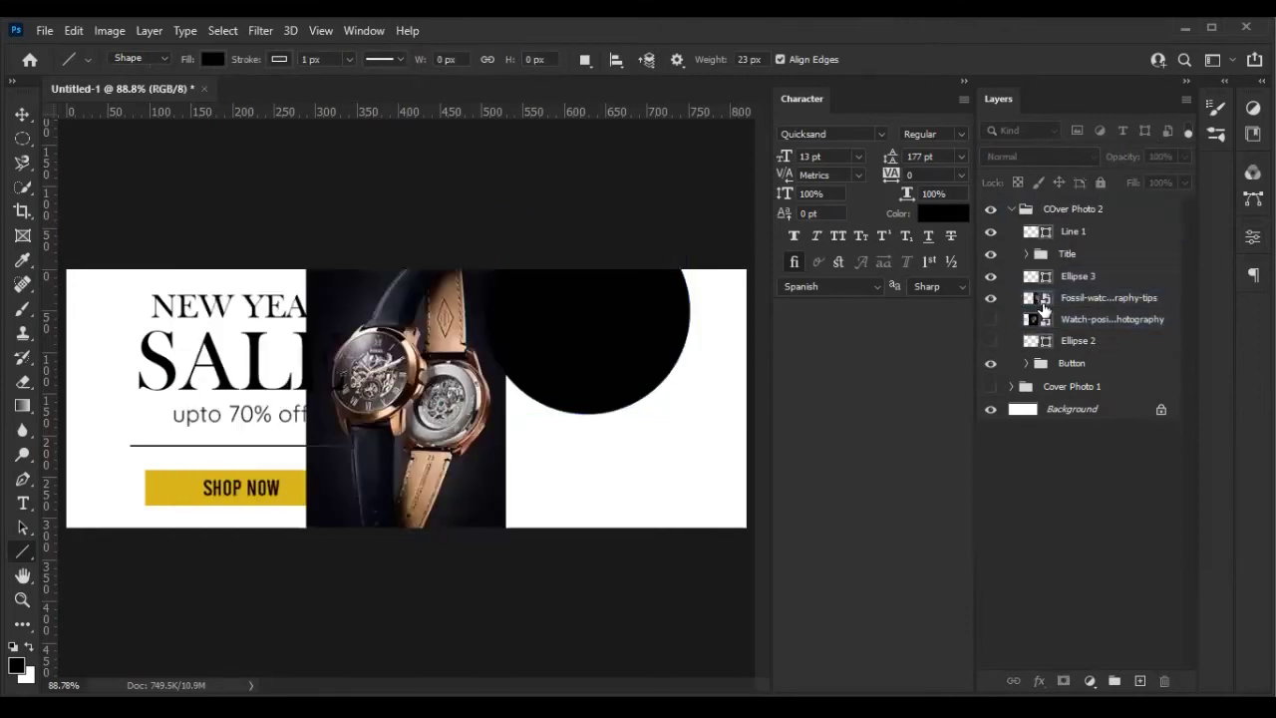
pyautogui.moveTo(1066, 295); pyautogui.dragTo(1069, 273)
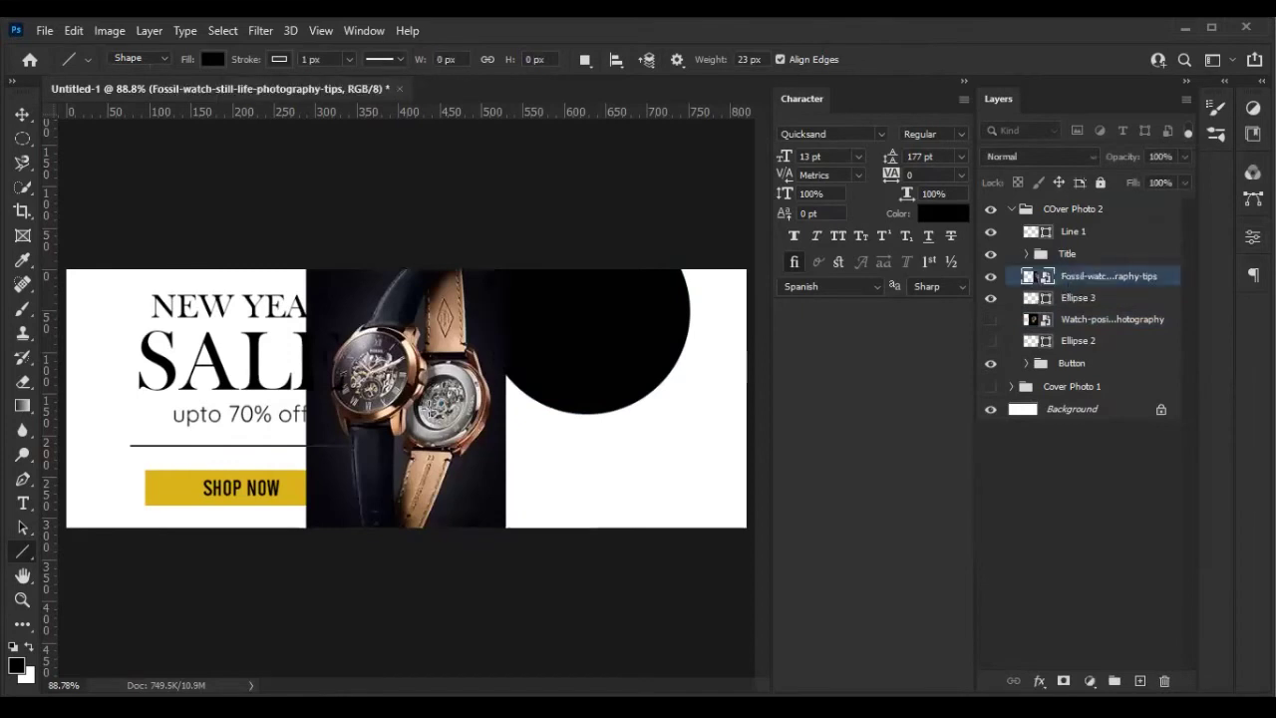
pyautogui.press('v')
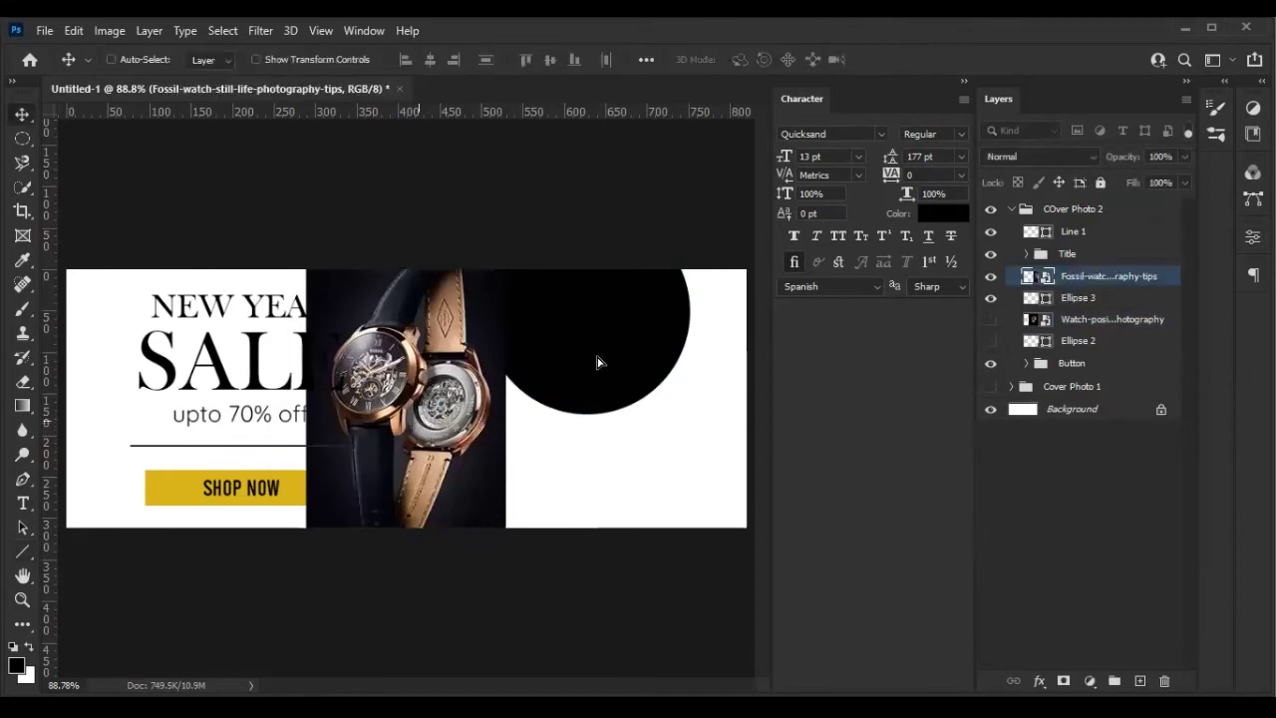
pyautogui.hotkey('ctrl', 't')
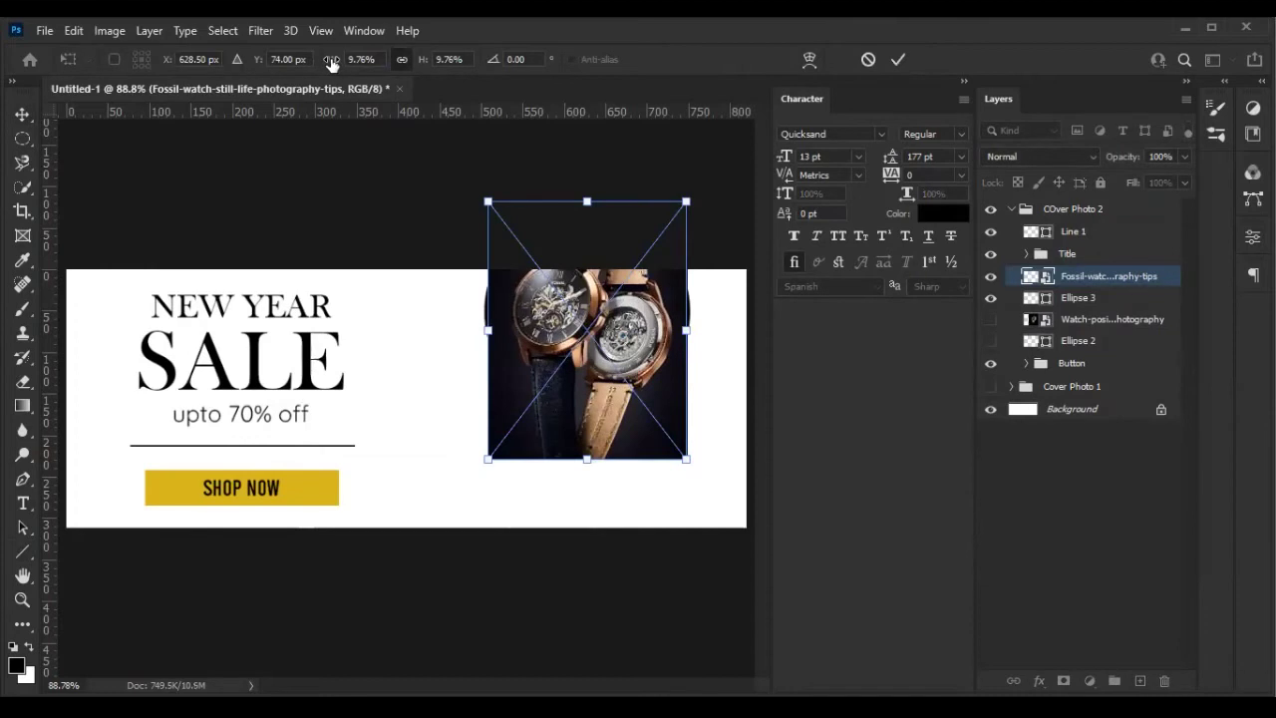
pyautogui.moveTo(330, 58); pyautogui.dragTo(333, 60)
pyautogui.click(898, 59)
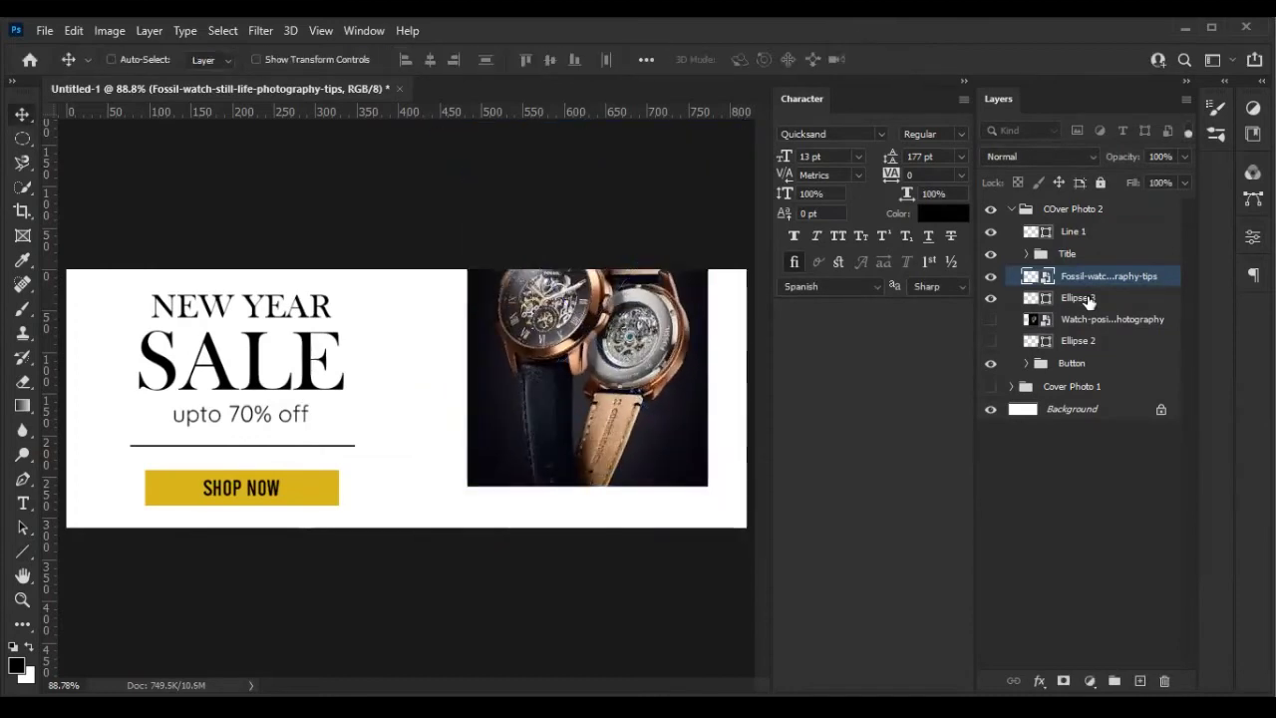
pyautogui.moveTo(1135, 279); pyautogui.dragTo(1133, 288)
pyautogui.keyDown('alt'); pyautogui.click(1132, 287); pyautogui.keyUp('alt')
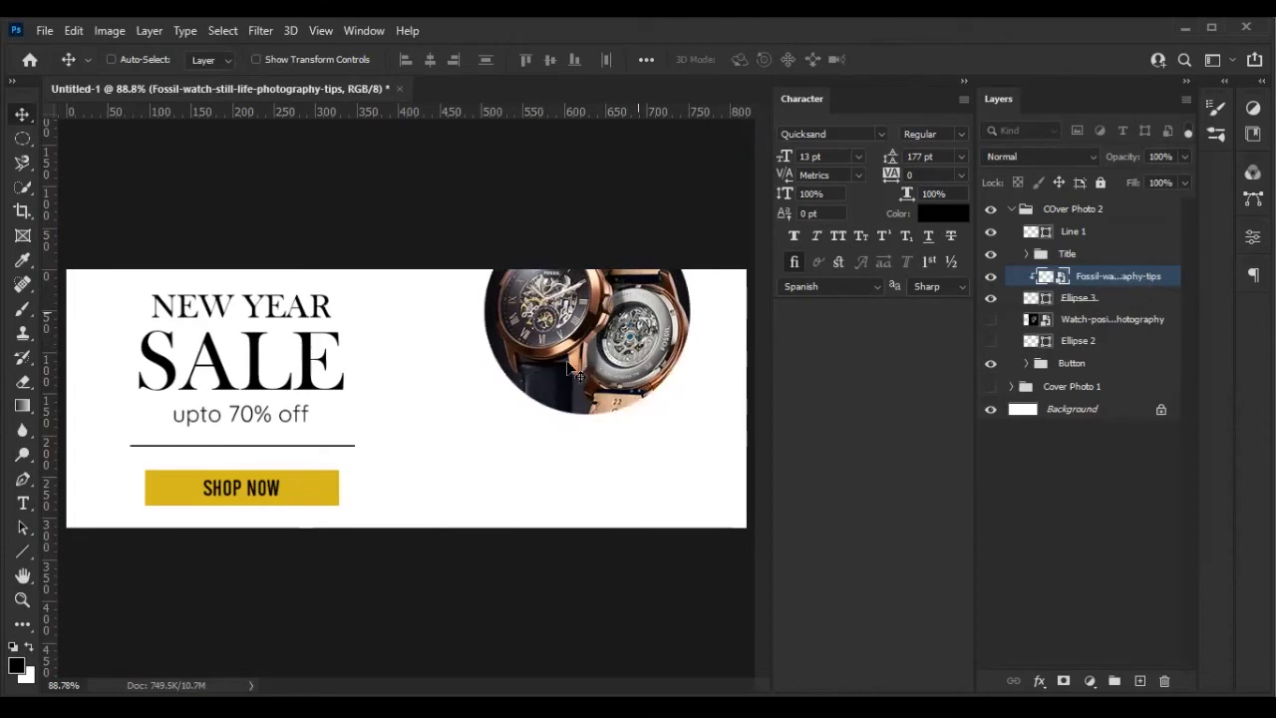
# Shrink the clipped Fossil watch photo to fit inside the upper circle
pyautogui.hotkey('ctrl', 't')
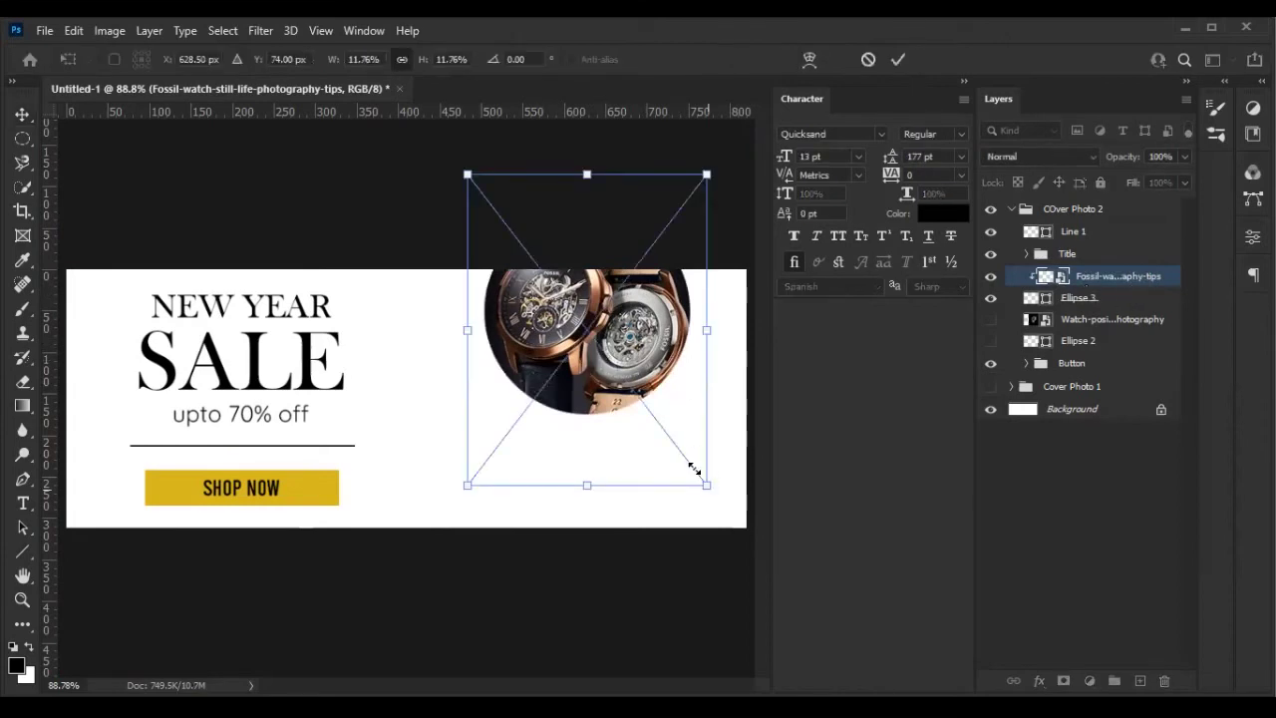
pyautogui.moveTo(694, 469); pyautogui.dragTo(692, 466)
pyautogui.moveTo(503, 417); pyautogui.dragTo(483, 440)
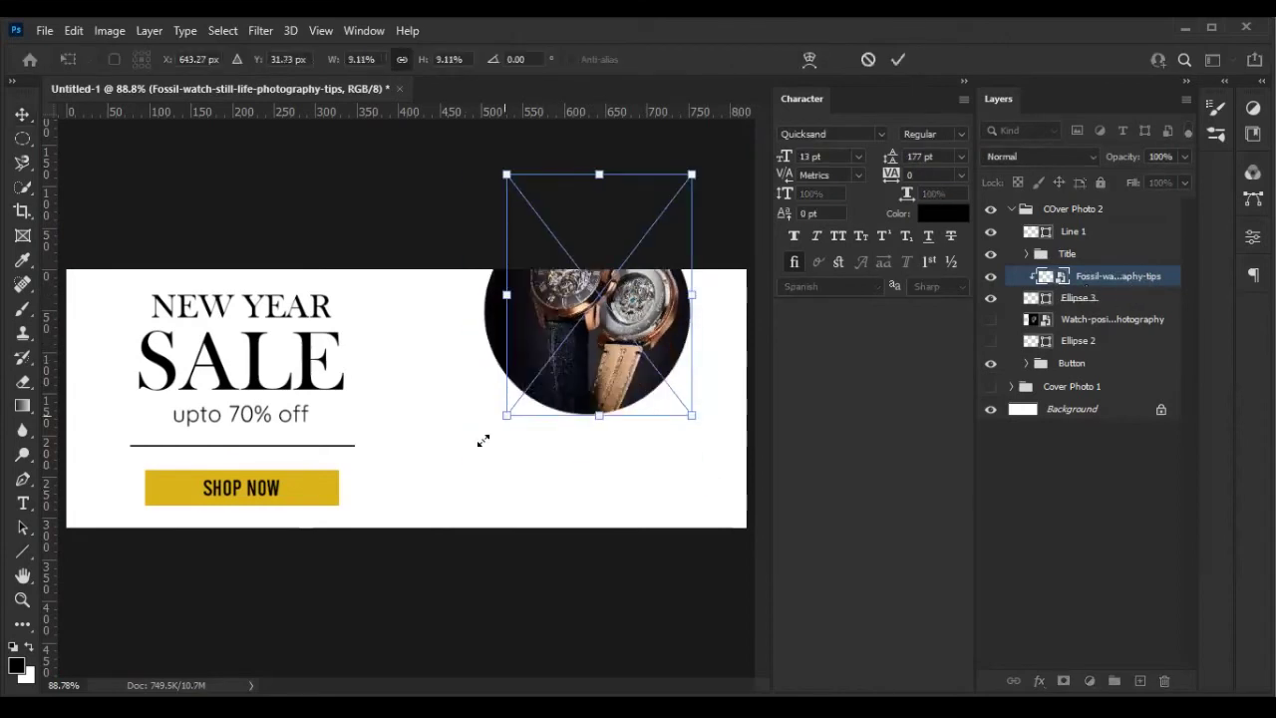
pyautogui.click(898, 59)
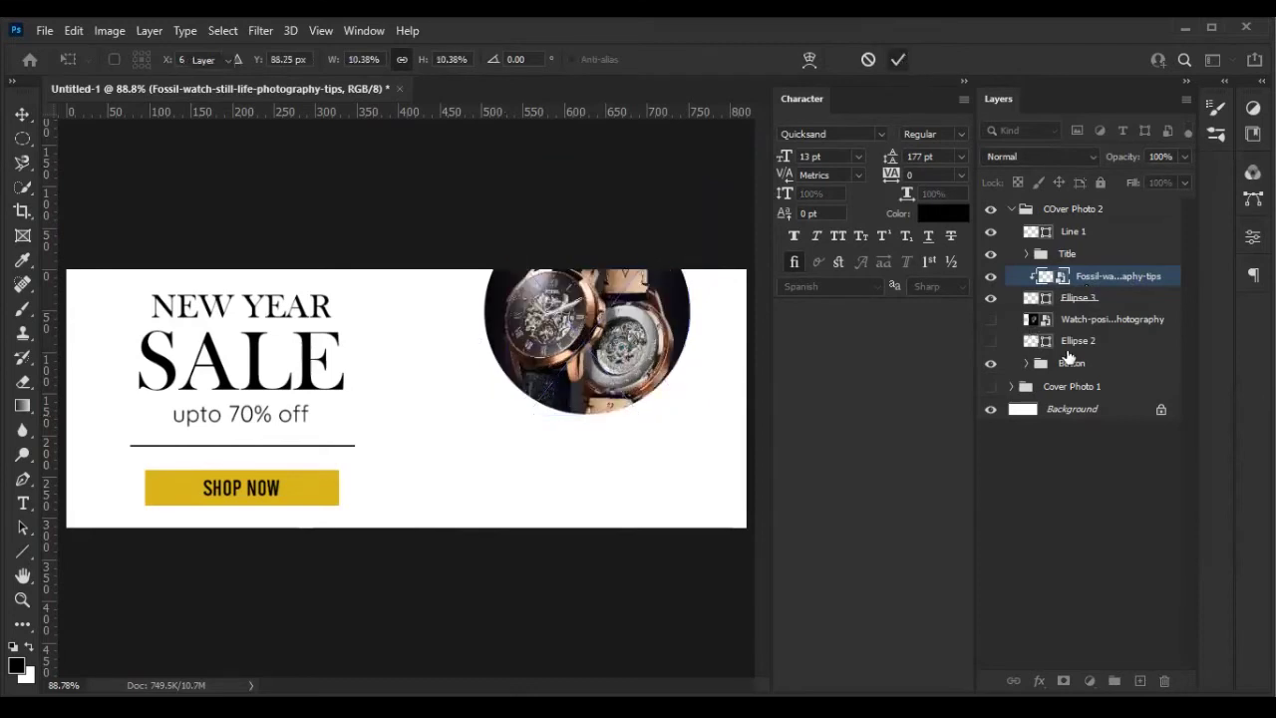
# Group the Fossil photo with Ellipse 3 as 'Product 1' and show Ellipse 2 again
pyautogui.click(1087, 298)
pyautogui.keyDown('ctrl'); pyautogui.click(1092, 280); pyautogui.keyUp('ctrl')
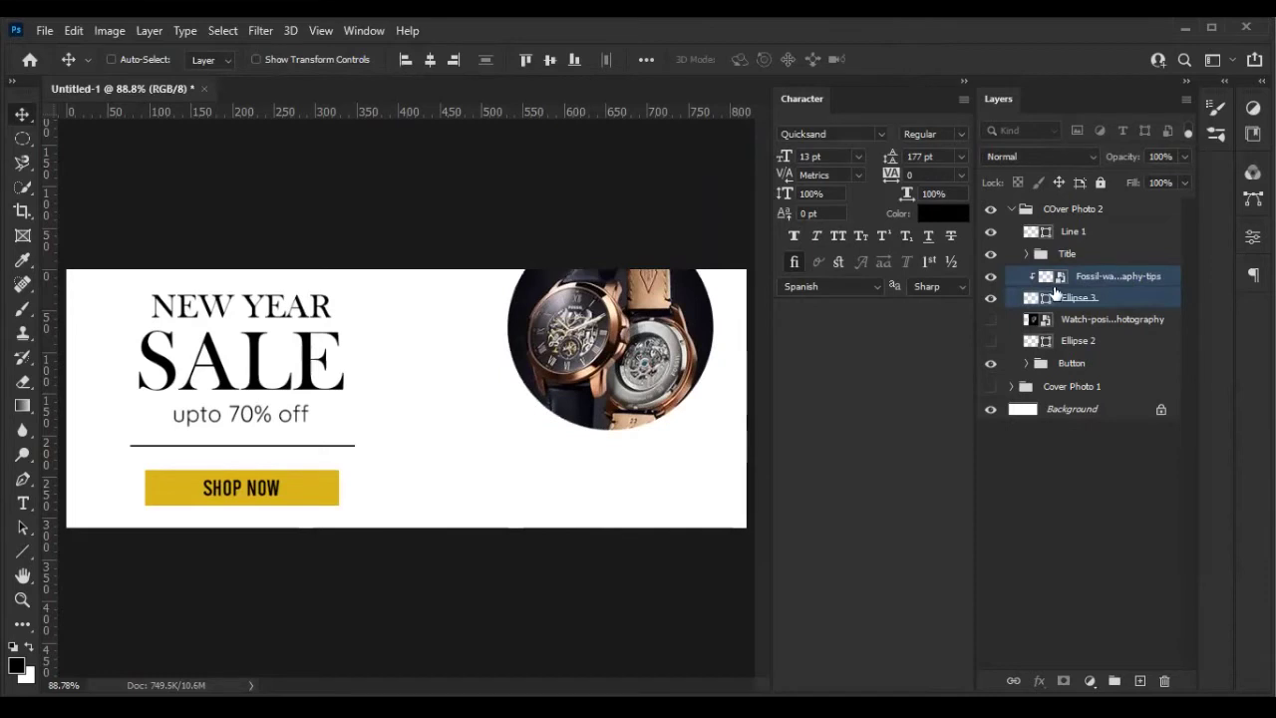
pyautogui.hotkey('ctrl', 'g')
pyautogui.doubleClick(1075, 278)
pyautogui.write('Product 1')
pyautogui.press('Return')
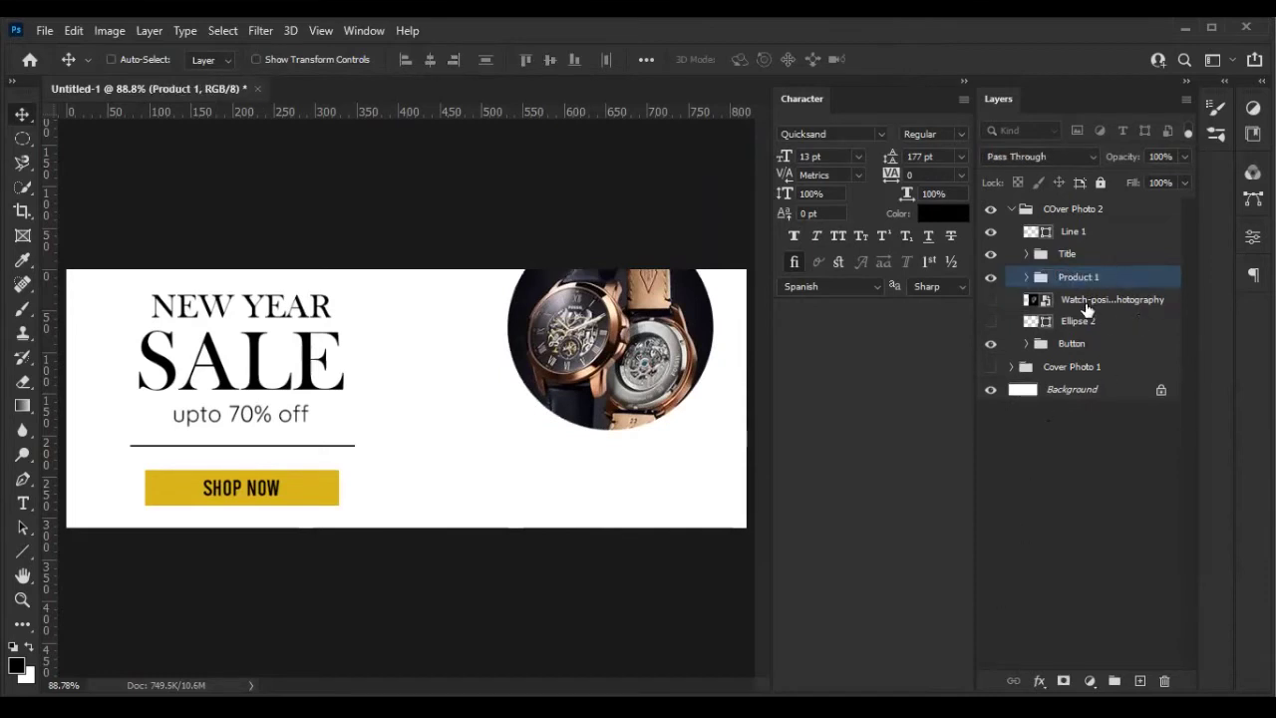
pyautogui.click(991, 323)
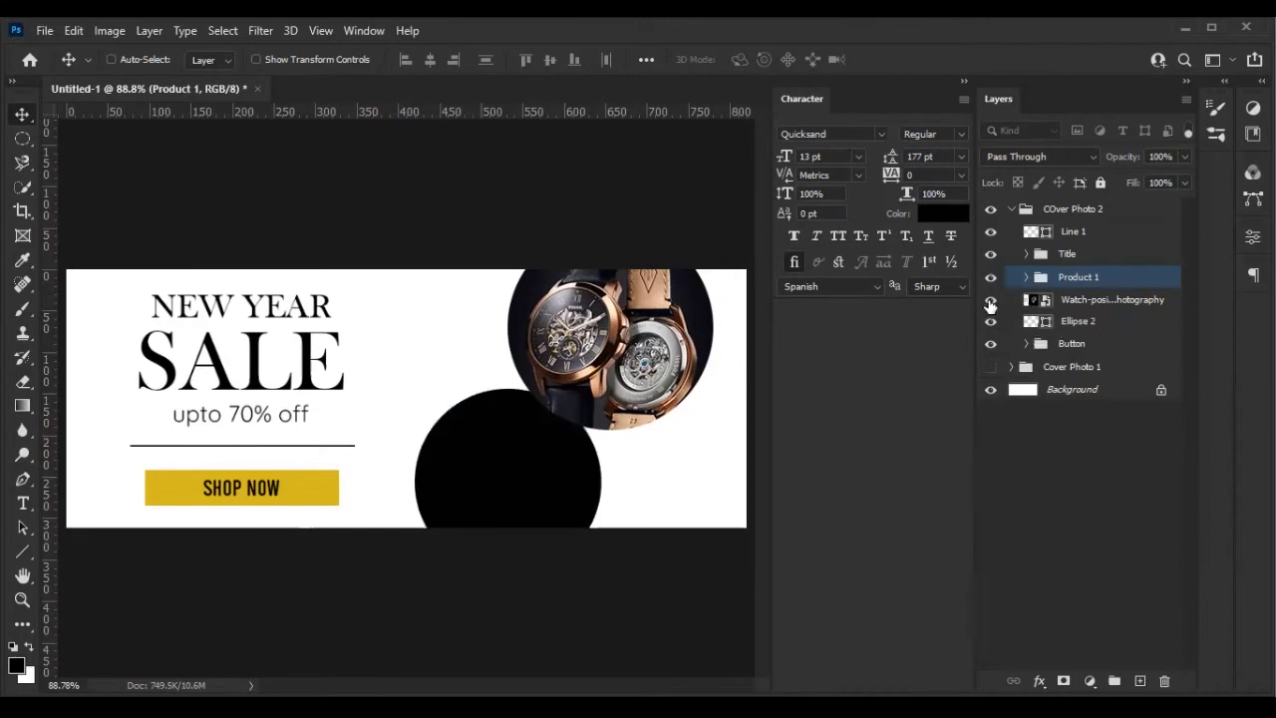
# Show the positioning watch photo, clip it into Ellipse 2 and reposition it
pyautogui.click(991, 299)
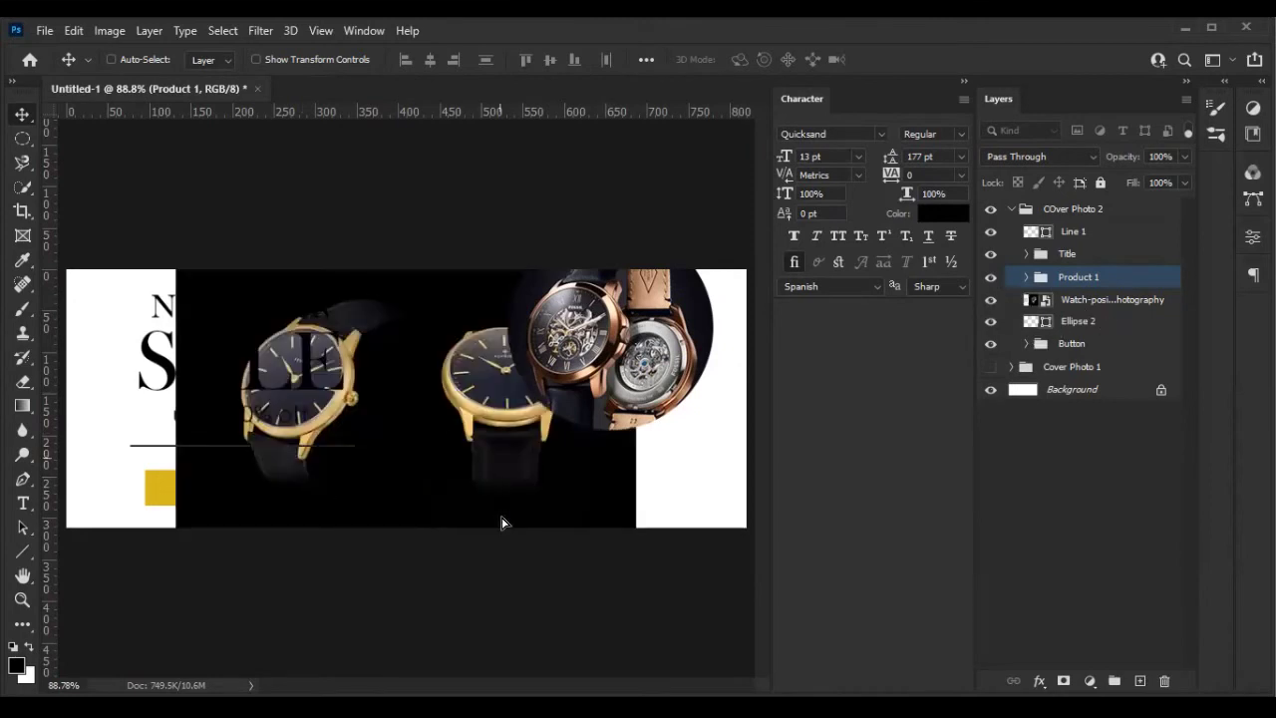
pyautogui.click(1101, 303)
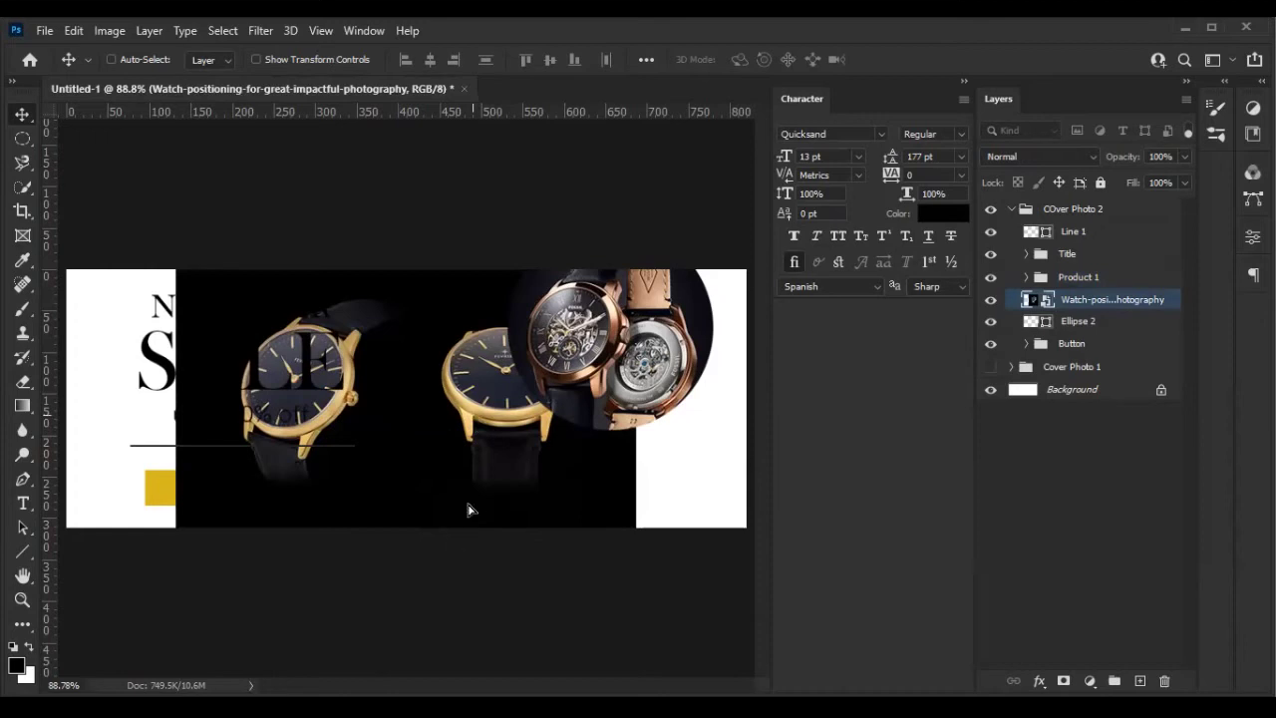
pyautogui.keyDown('alt'); pyautogui.click(1109, 311); pyautogui.keyUp('alt')
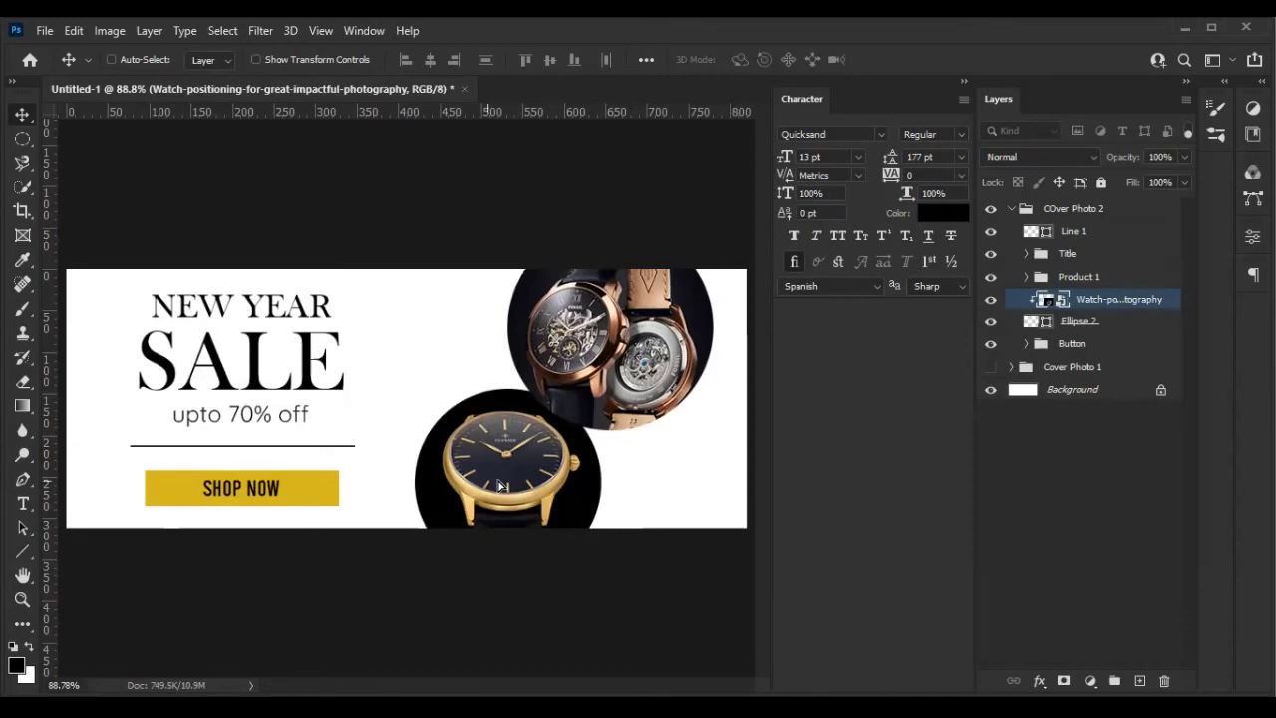
pyautogui.moveTo(681, 484); pyautogui.dragTo(684, 546)
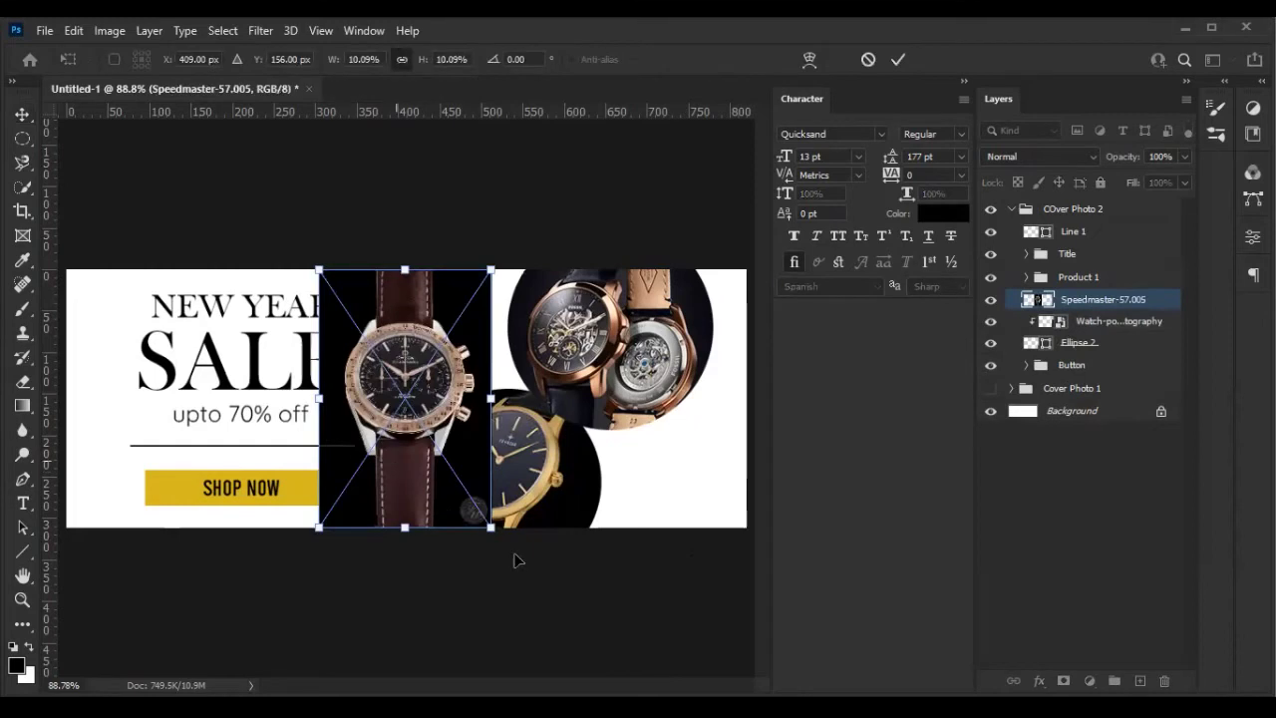
# Place the Speedmaster image clipped to the lower circle and delete the old positioning photo
pyautogui.moveTo(300, 260); pyautogui.dragTo(395, 357)
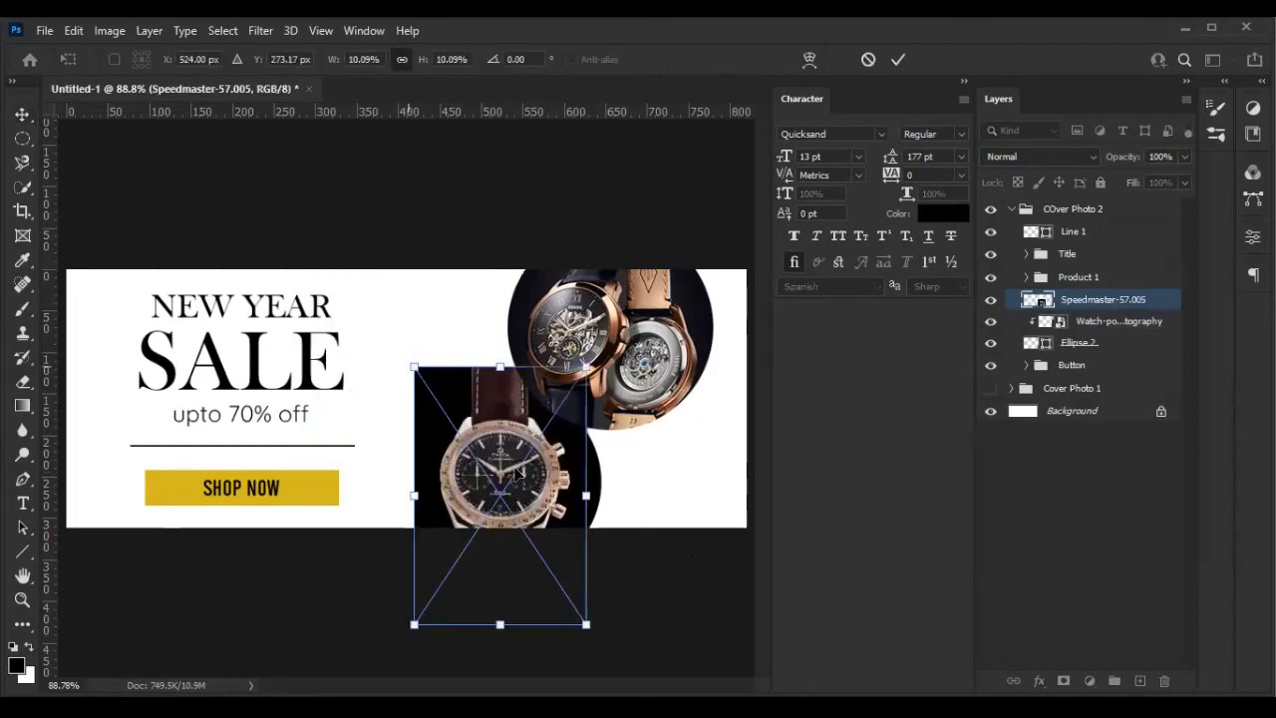
pyautogui.click(893, 59)
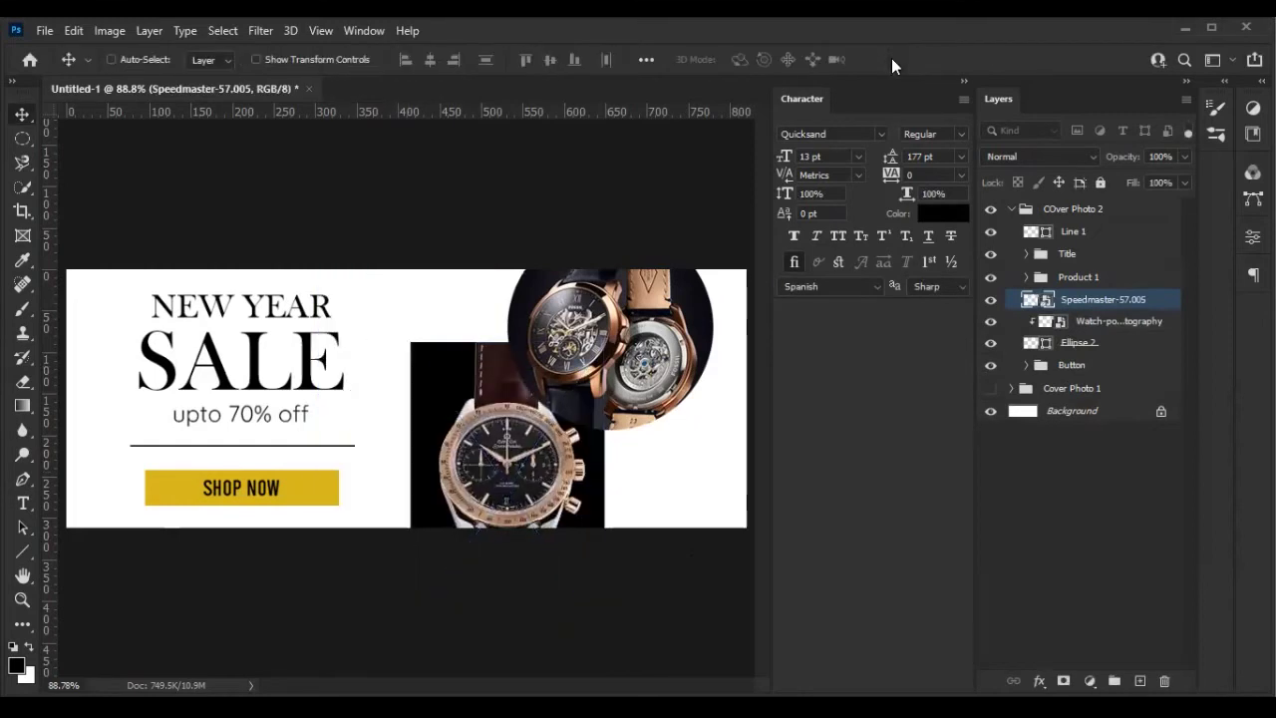
pyautogui.keyDown('alt'); pyautogui.click(1116, 310); pyautogui.keyUp('alt')
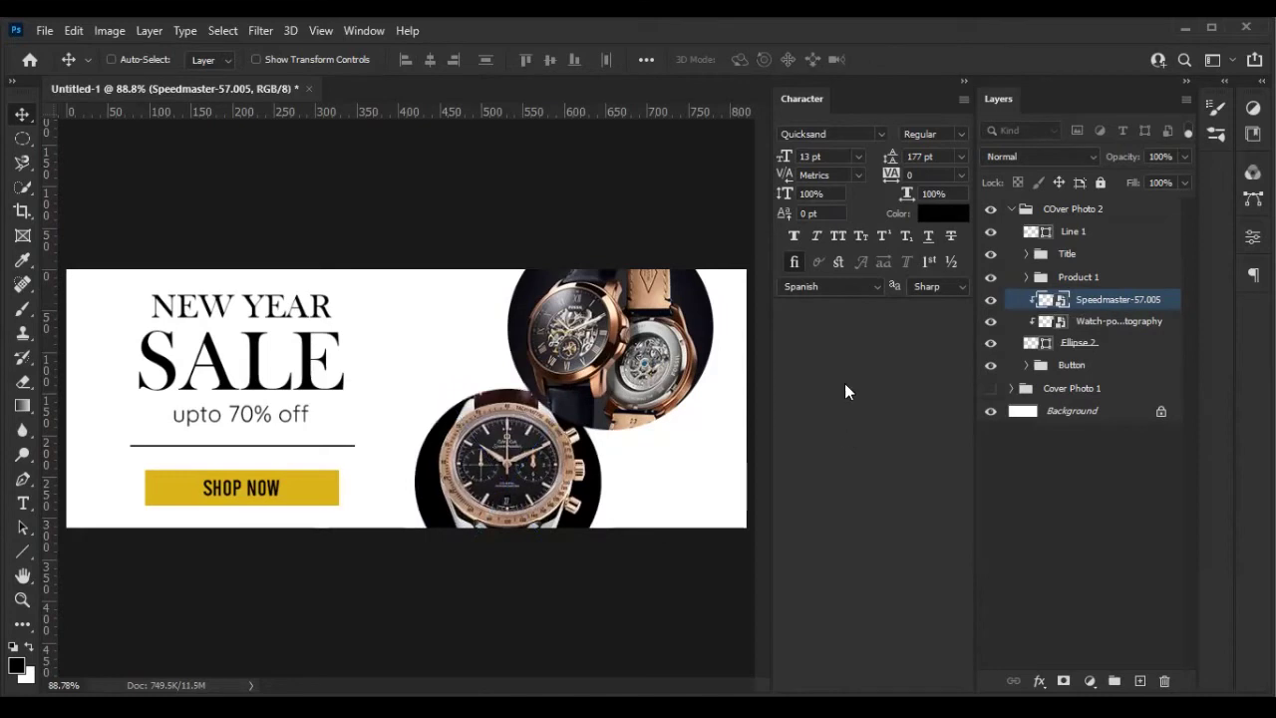
pyautogui.click(1082, 322)
pyautogui.press('Delete')
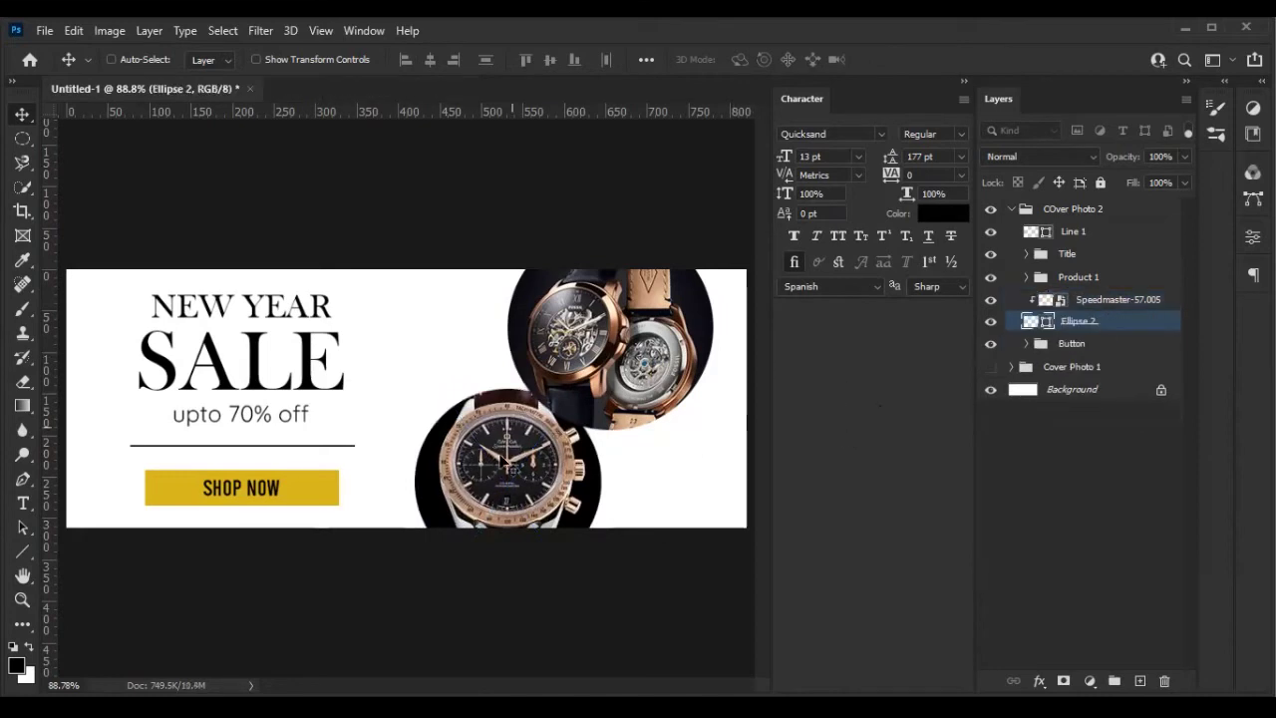
pyautogui.moveTo(503, 453); pyautogui.dragTo(498, 426)
# Group the Speedmaster image with Ellipse 2 and name the group 'Prdocut 2'
pyautogui.click(1102, 301)
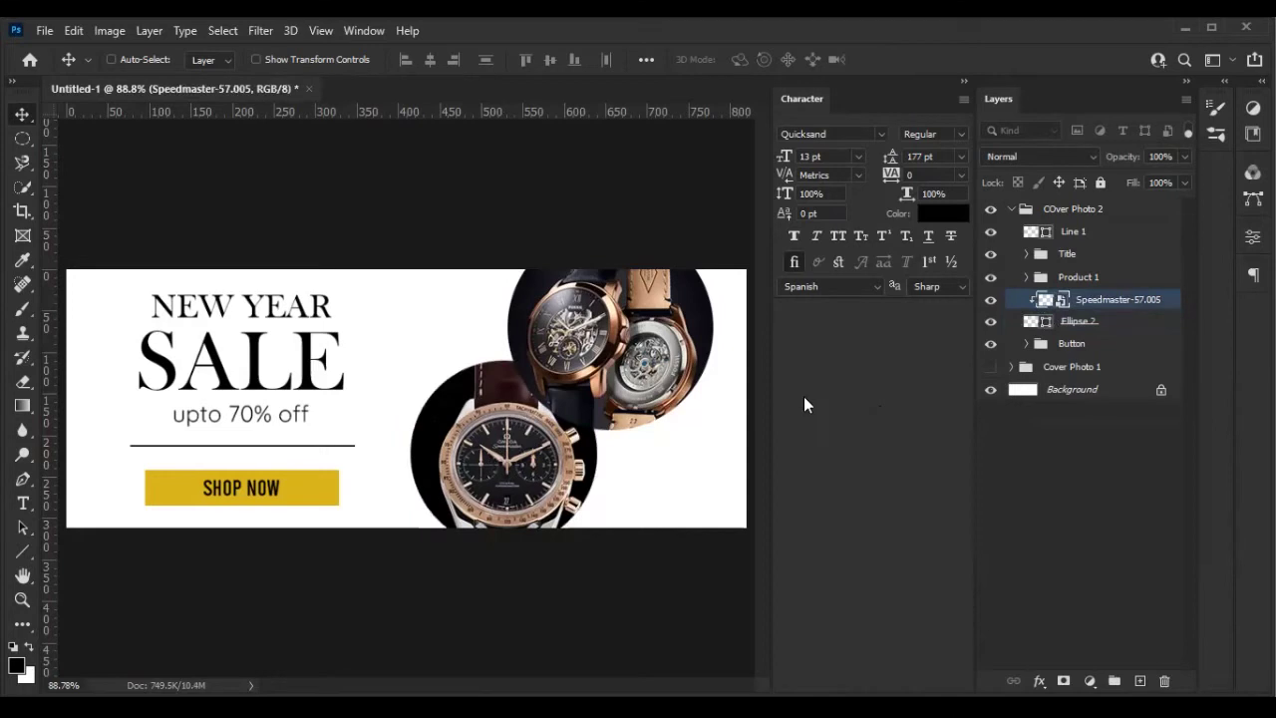
pyautogui.keyDown('shift'); pyautogui.click(1081, 321); pyautogui.keyUp('shift')
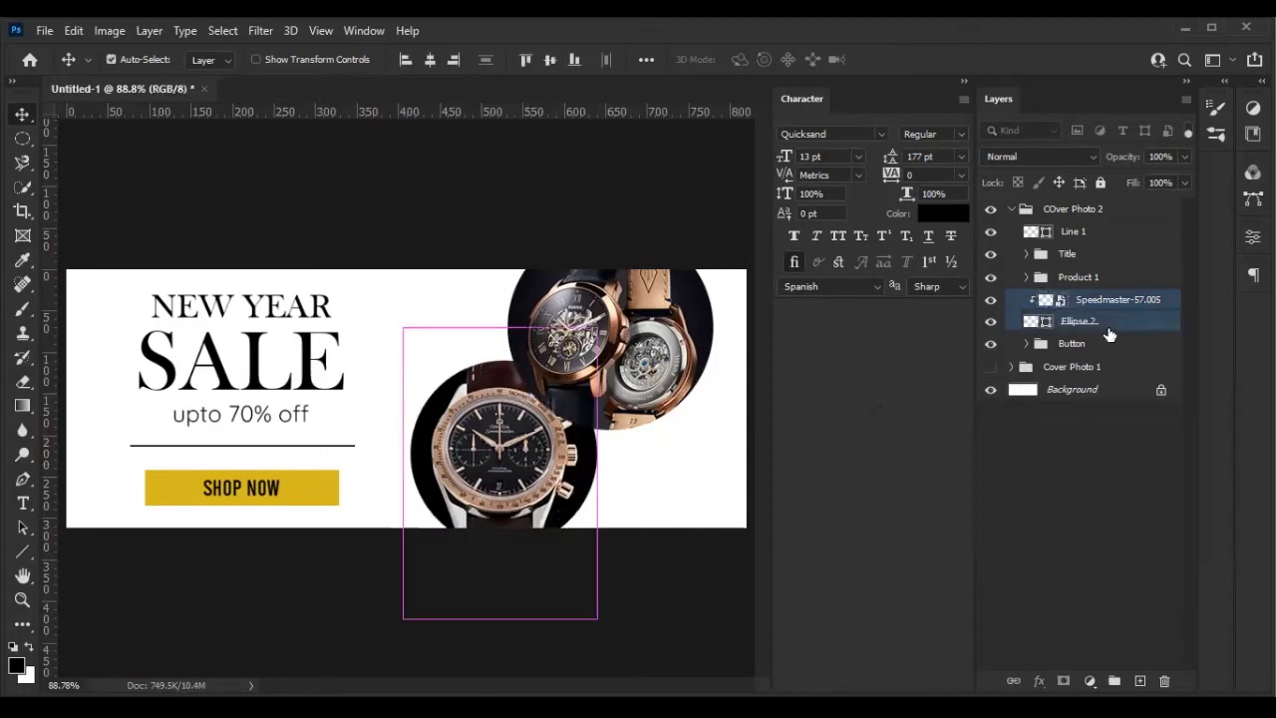
pyautogui.hotkey('ctrl', 'g')
pyautogui.doubleClick(1077, 300)
pyautogui.write('Prodcu')
pyautogui.press('Return')
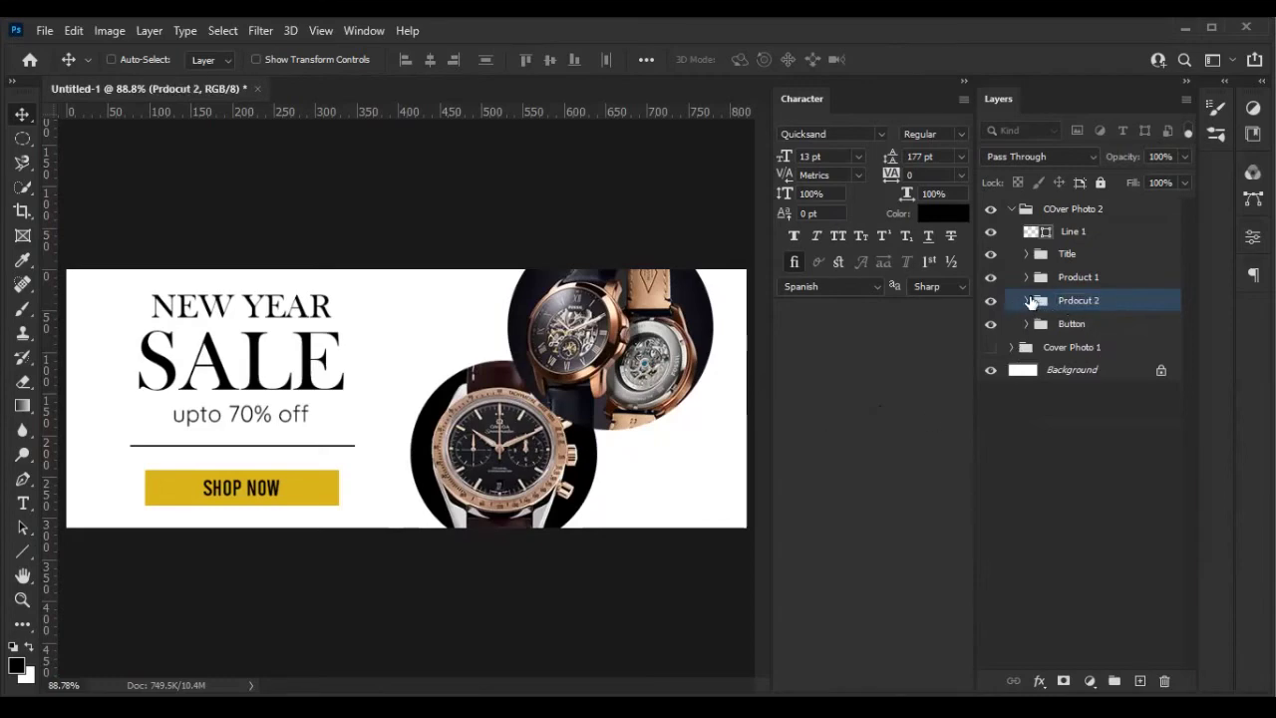
pyautogui.scroll(2, 509, 424)
pyautogui.scroll(2, 569, 459)
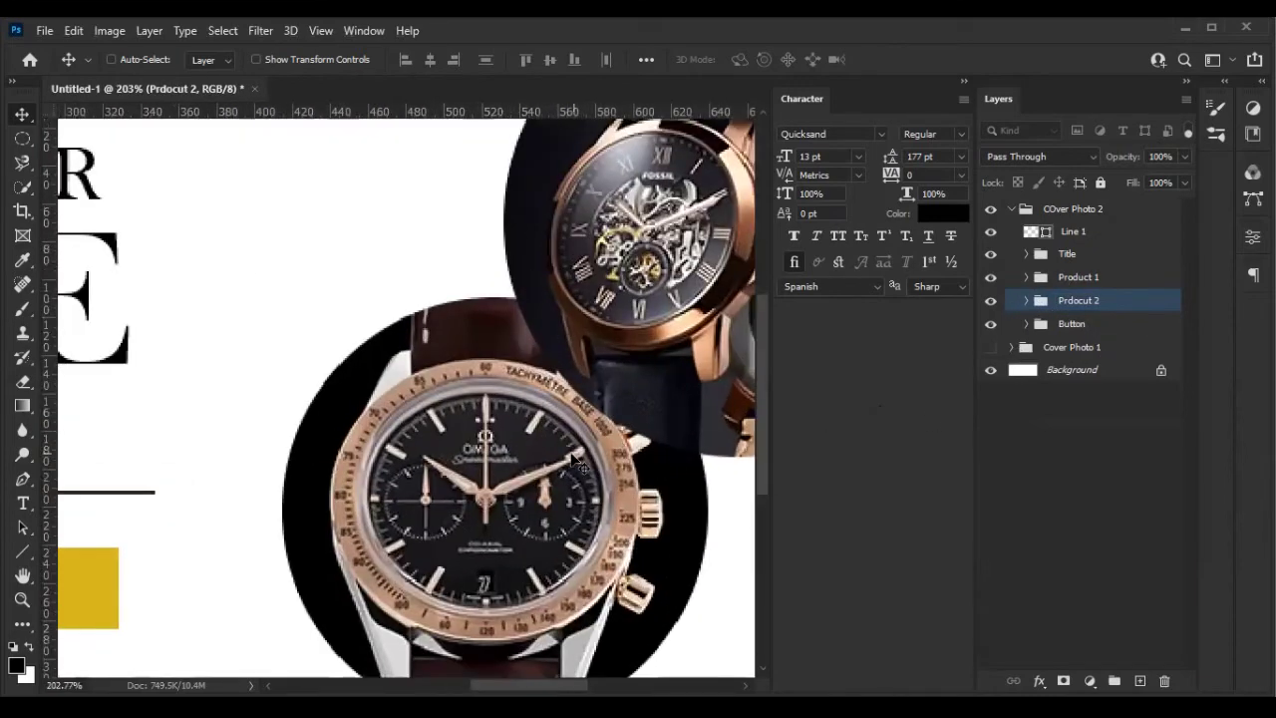
pyautogui.scroll(-1, 577, 458)
pyautogui.scroll(-1, 576, 459)
pyautogui.scroll(-2, 577, 459)
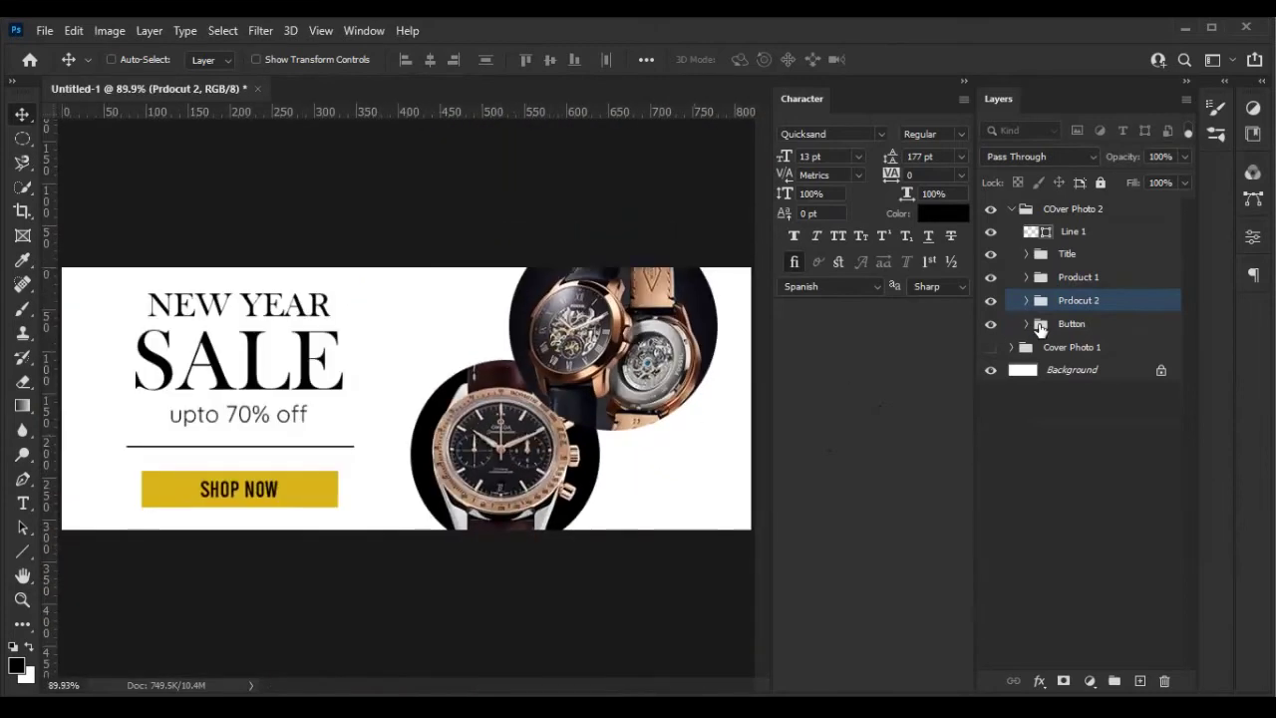
# Give Ellipse 3 a 6 px Stroke in the SHOP NOW button gold (dab319)
pyautogui.click(1027, 277)
pyautogui.click(1087, 321)
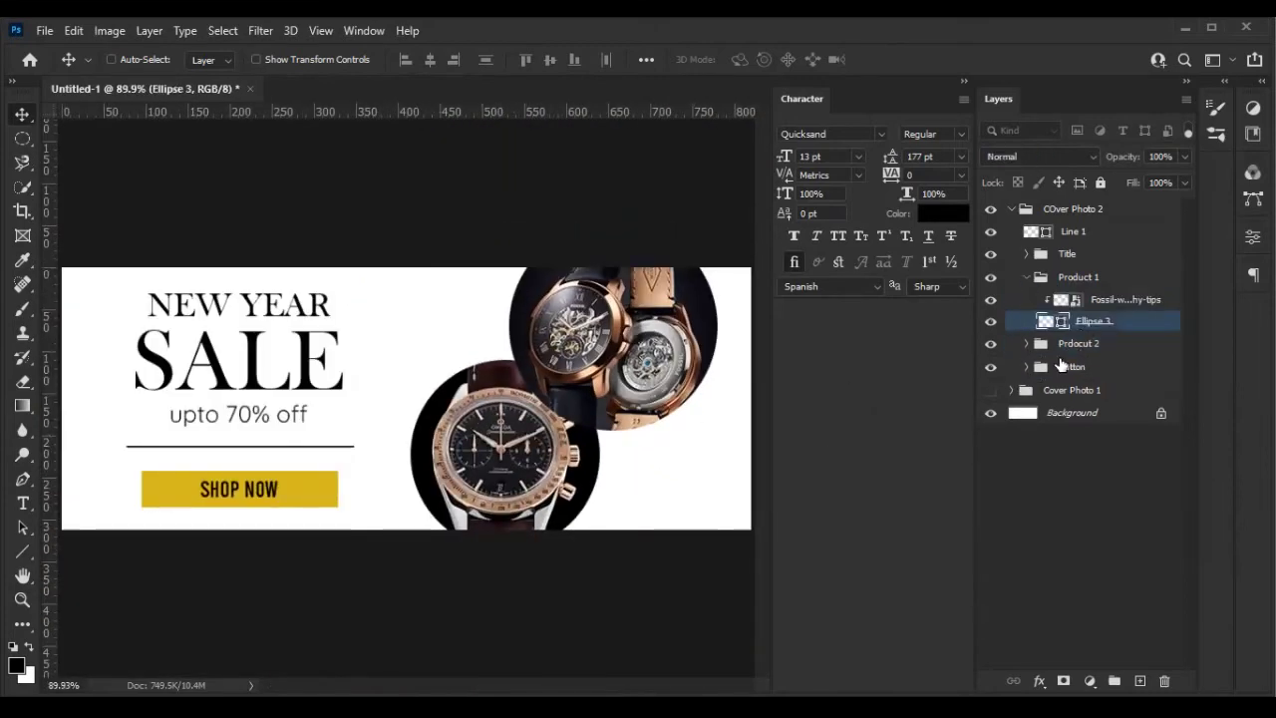
pyautogui.click(1039, 681)
pyautogui.click(1076, 545)
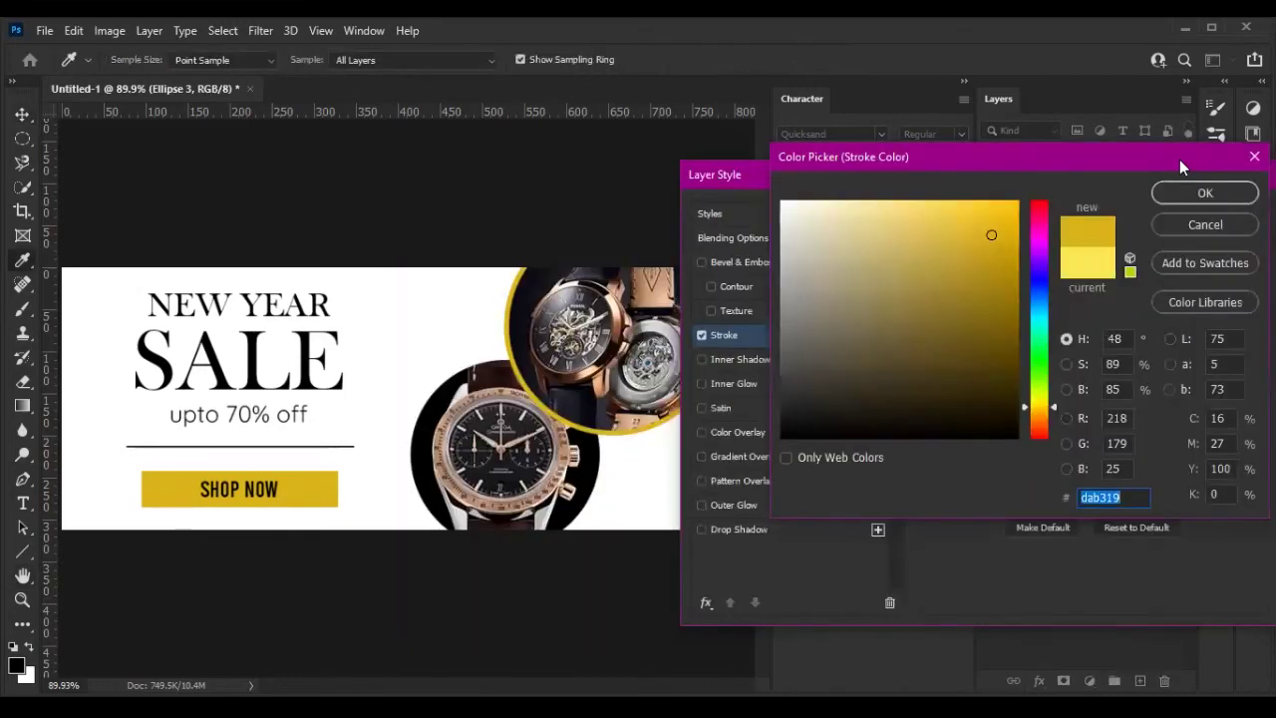
pyautogui.moveTo(1180, 160); pyautogui.dragTo(1170, 164)
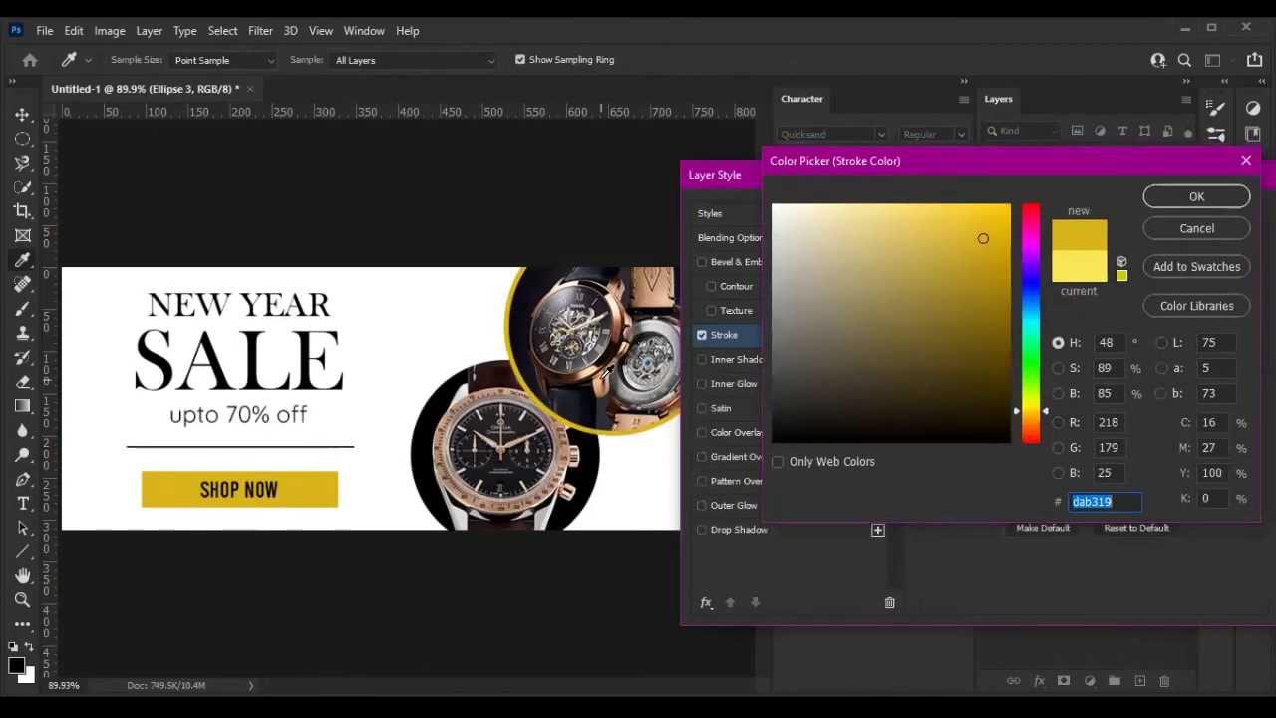
pyautogui.click(609, 370)
pyautogui.click(340, 482)
pyautogui.press('Return')
pyautogui.press('Return')
# Apply the same gold stroke to Ellipse 2 and add an empty Layer 1
pyautogui.click(1026, 276)
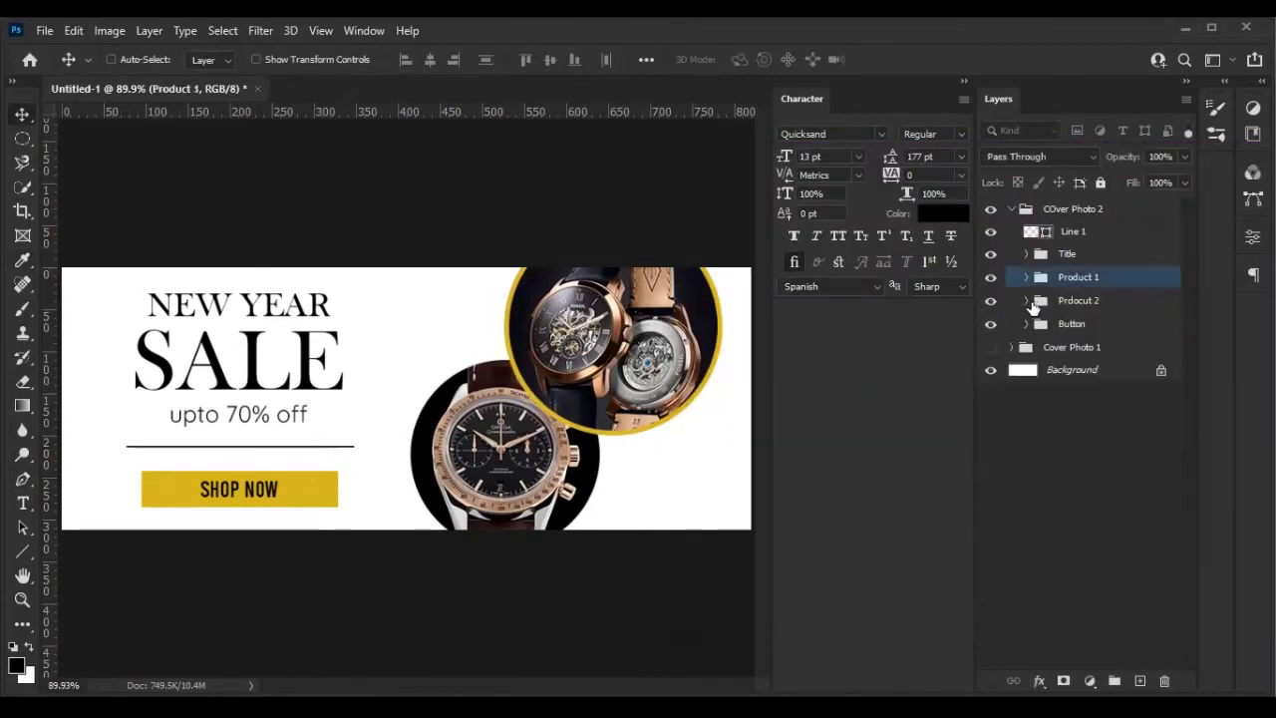
pyautogui.click(1032, 309)
pyautogui.click(1072, 344)
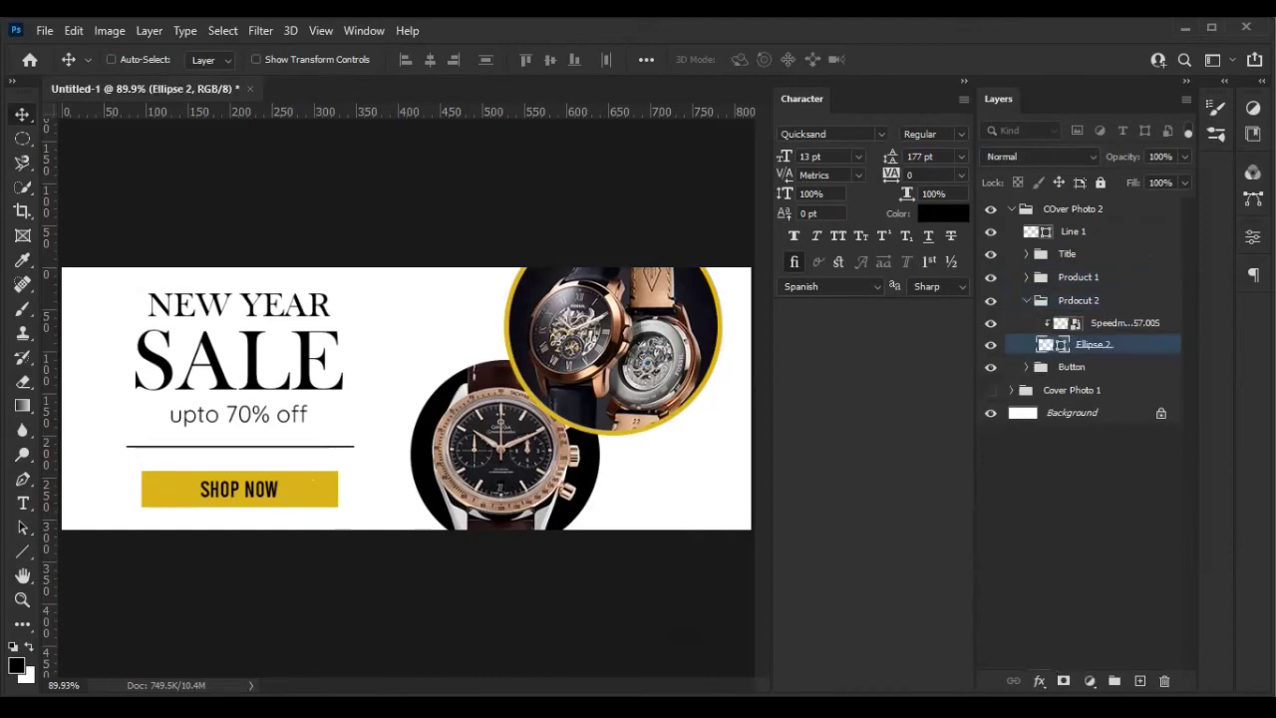
pyautogui.click(1039, 680)
pyautogui.click(1057, 541)
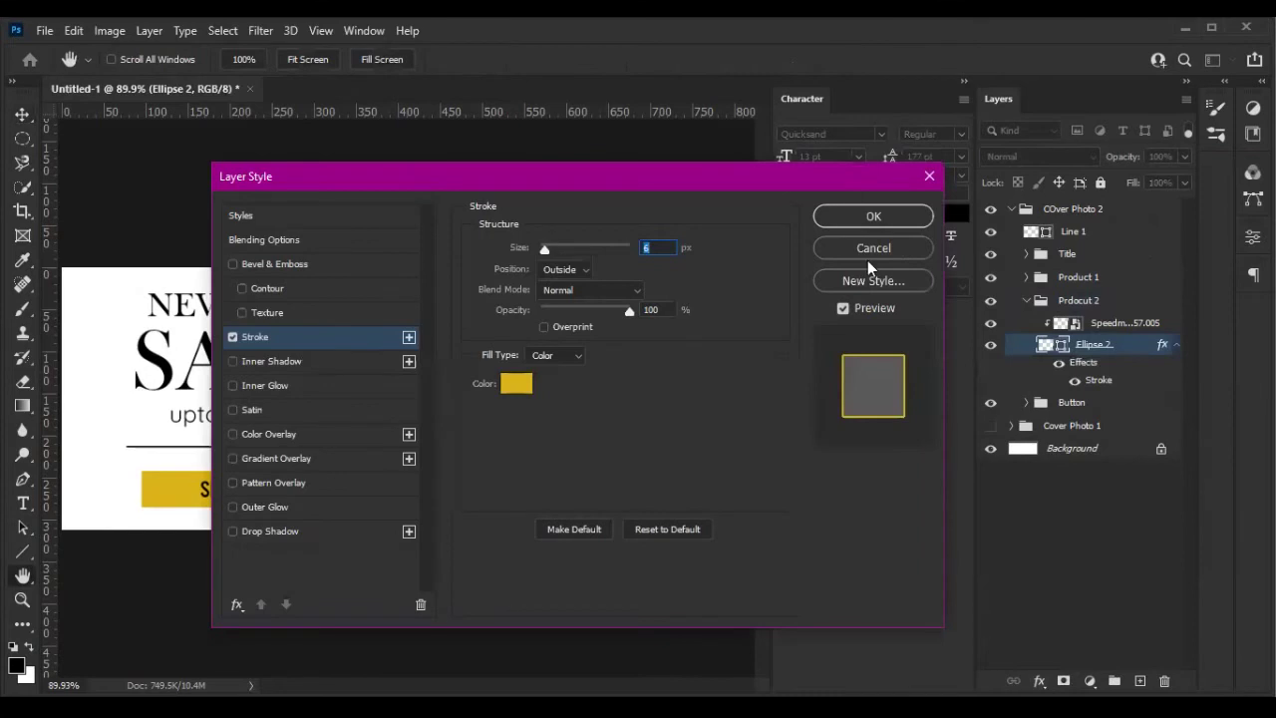
pyautogui.click(873, 215)
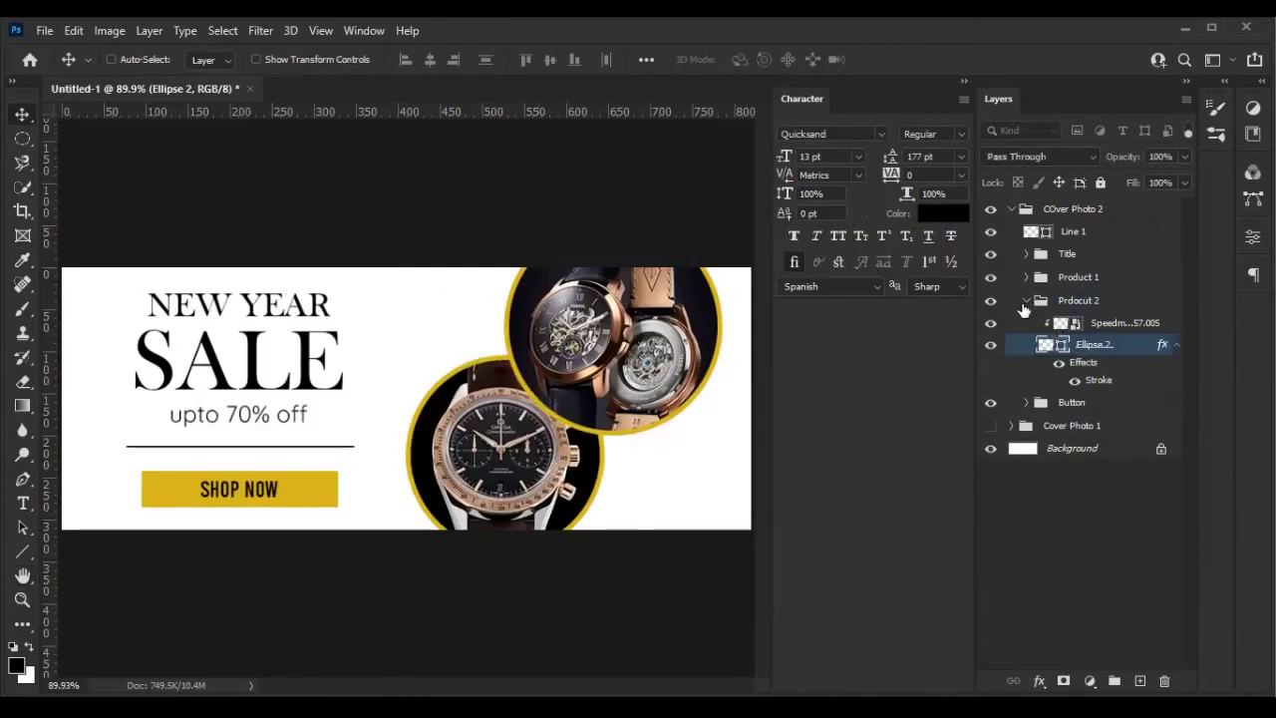
pyautogui.click(1026, 301)
pyautogui.click(1140, 681)
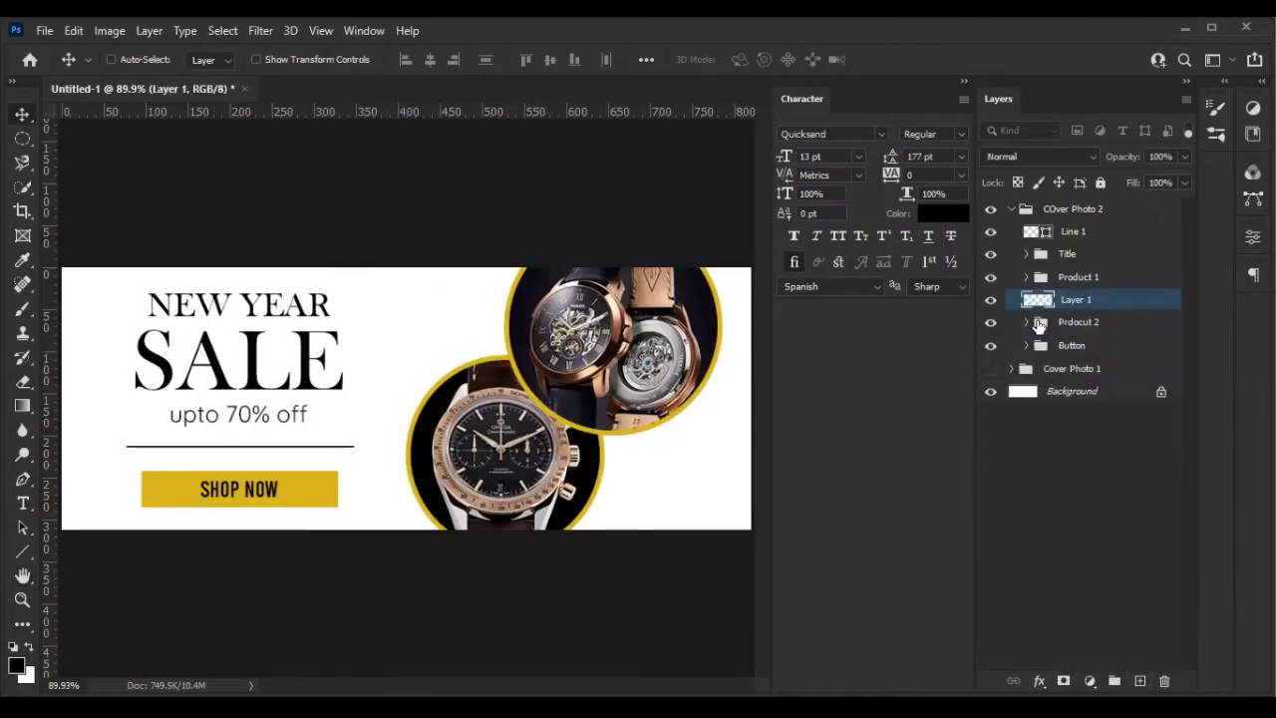
# Rename the new layer 'BG' below the Button group, discarding a trial Solid Color fill
pyautogui.moveTo(1047, 356); pyautogui.dragTo(1047, 349)
pyautogui.doubleClick(1074, 345)
pyautogui.write('BG')
pyautogui.press('Return')
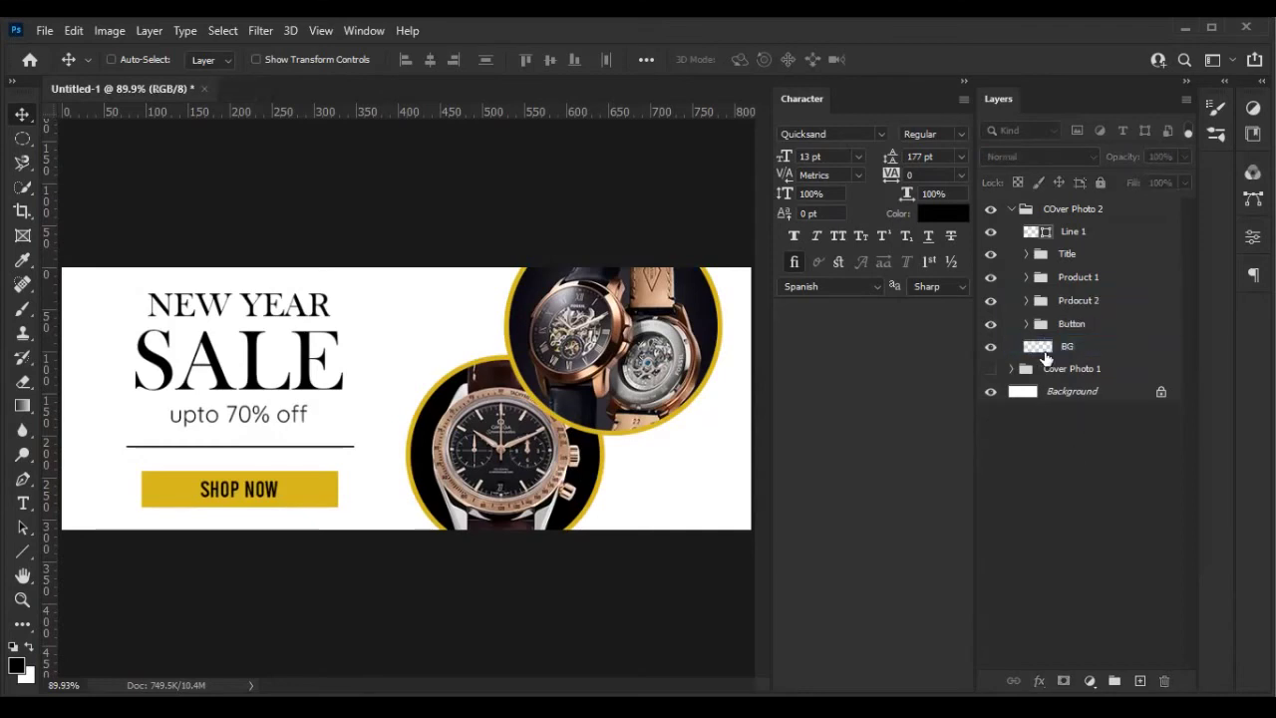
pyautogui.click(1089, 681)
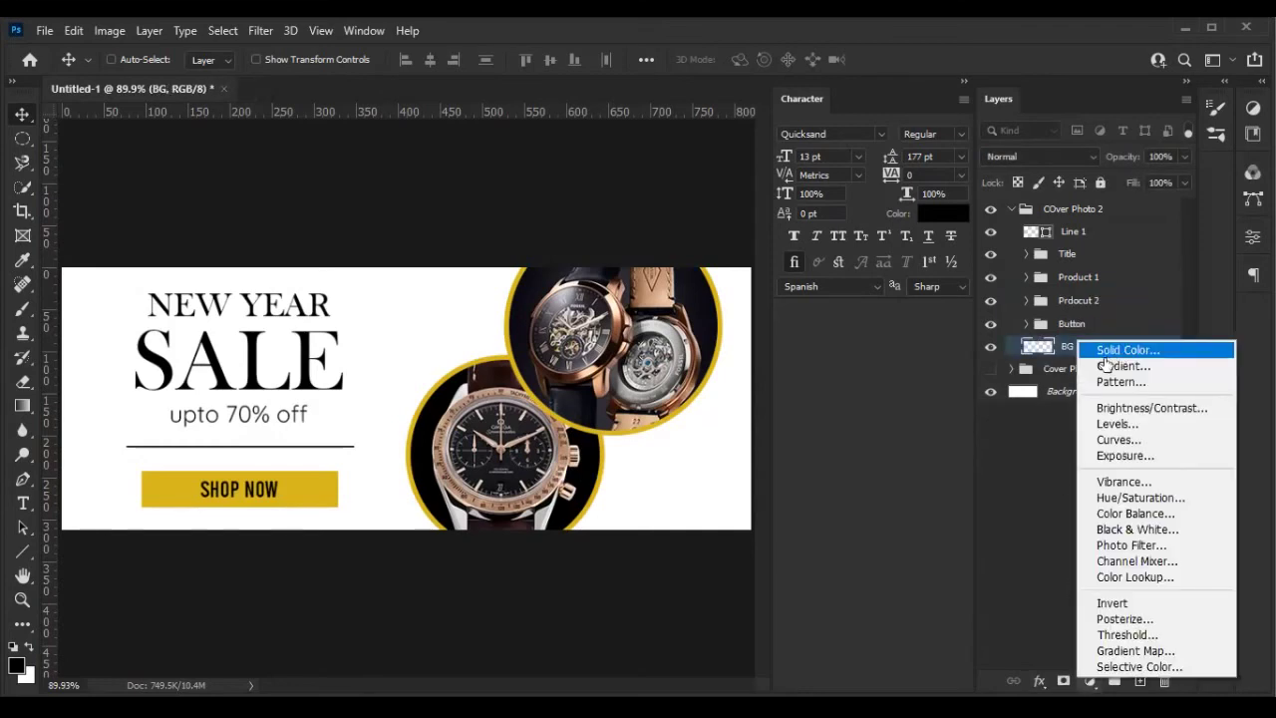
pyautogui.click(1115, 351)
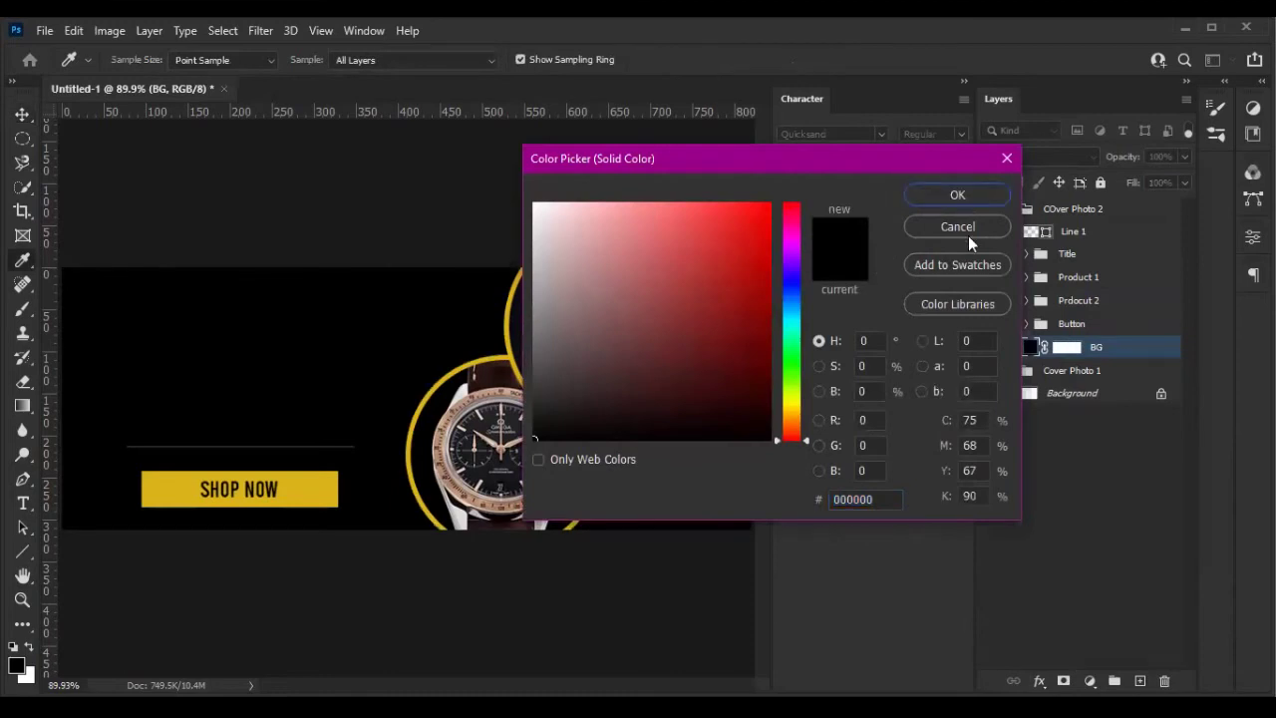
pyautogui.click(968, 231)
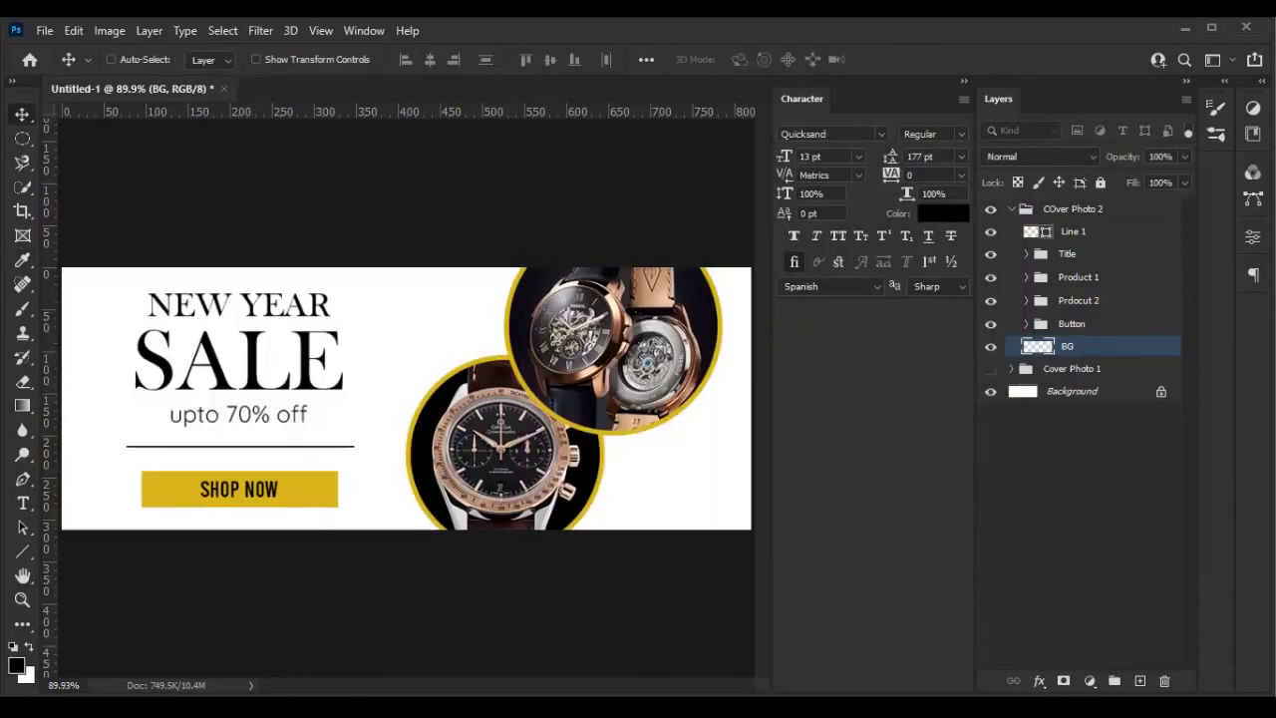
# Add a Gradient fill and make its right stop fully opaque near-black brown 150d0a
pyautogui.click(1090, 681)
pyautogui.click(1144, 371)
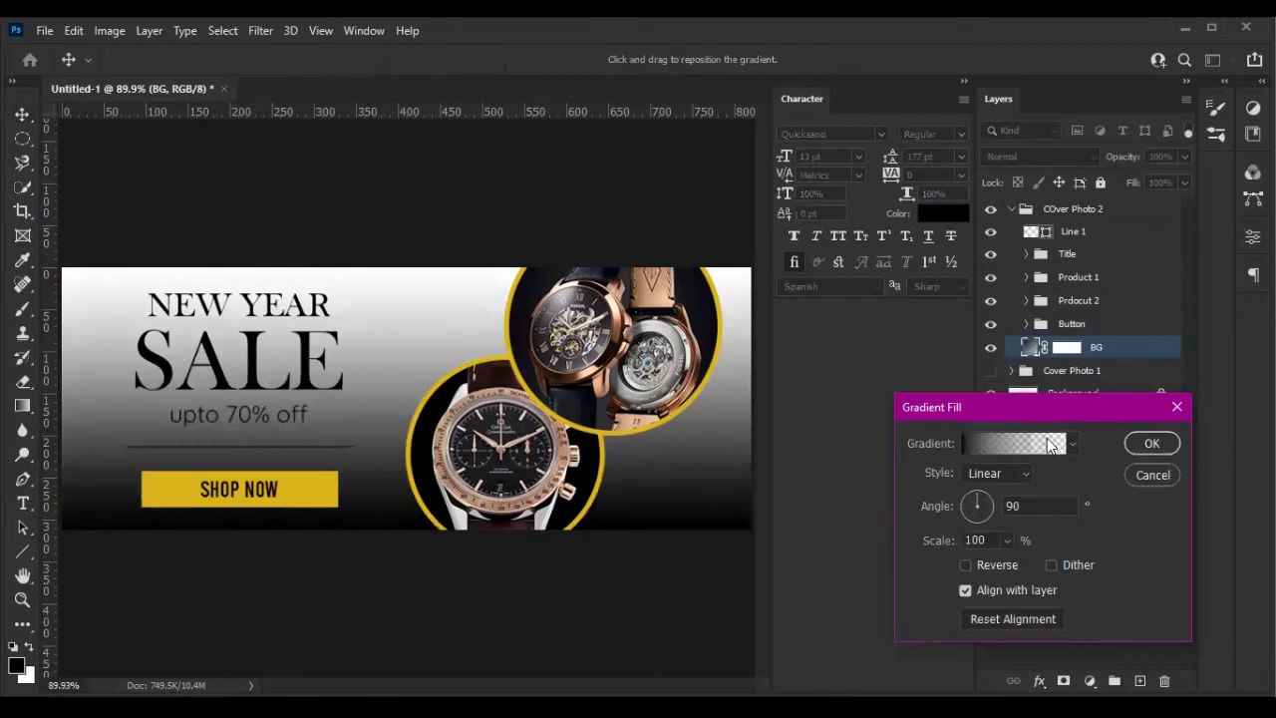
pyautogui.click(1014, 443)
pyautogui.click(1239, 446)
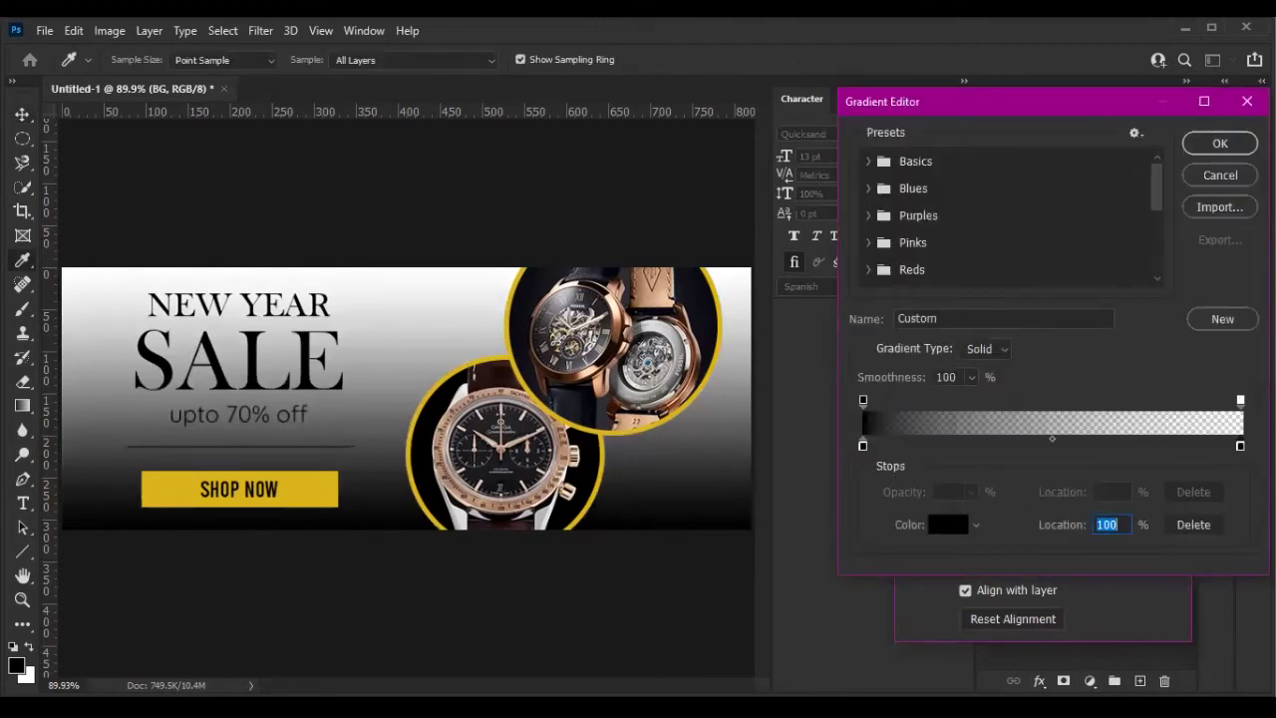
pyautogui.click(1240, 401)
pyautogui.write('100')
pyautogui.click(1240, 445)
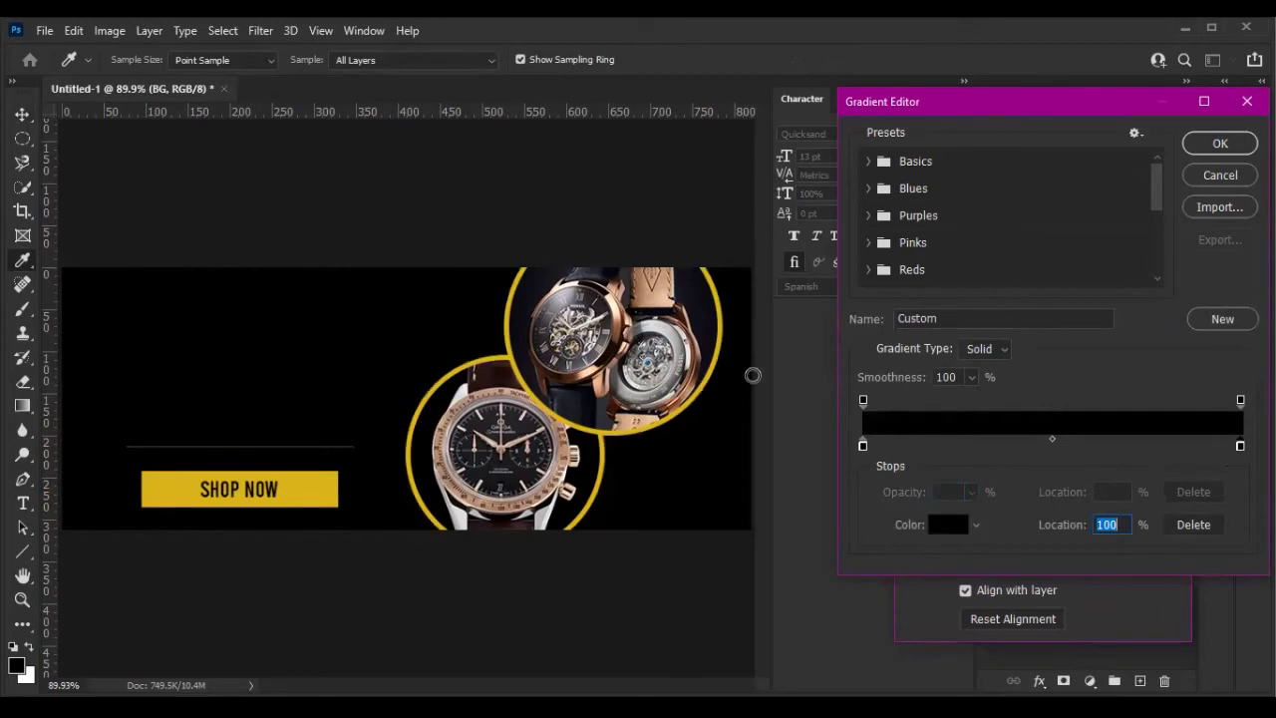
pyautogui.click(948, 525)
pyautogui.moveTo(749, 162); pyautogui.dragTo(976, 173)
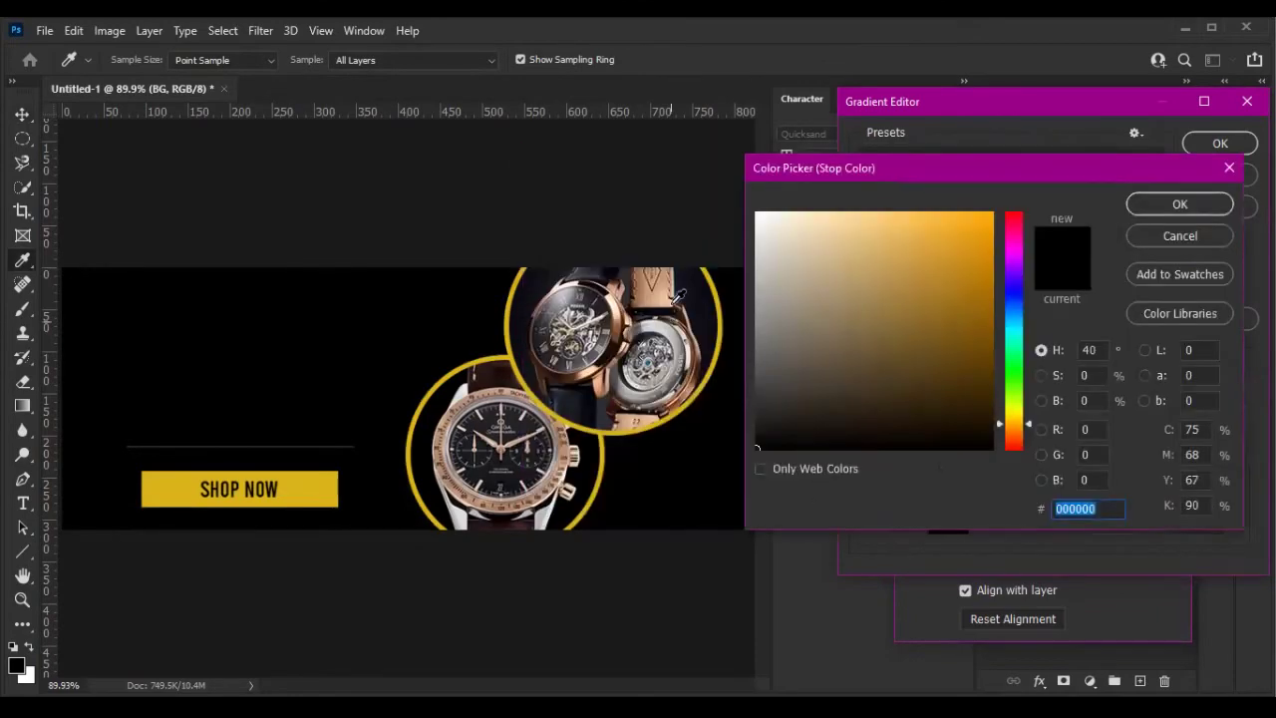
pyautogui.click(660, 294)
pyautogui.click(684, 305)
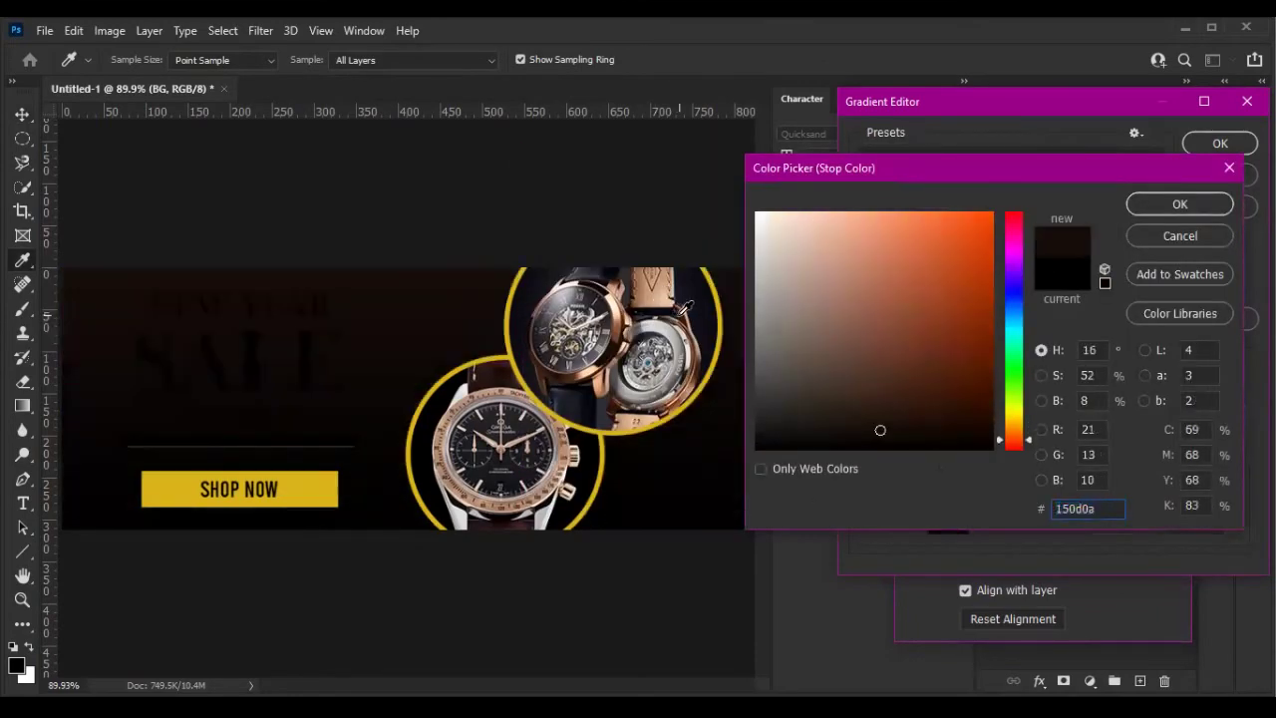
pyautogui.click(1179, 203)
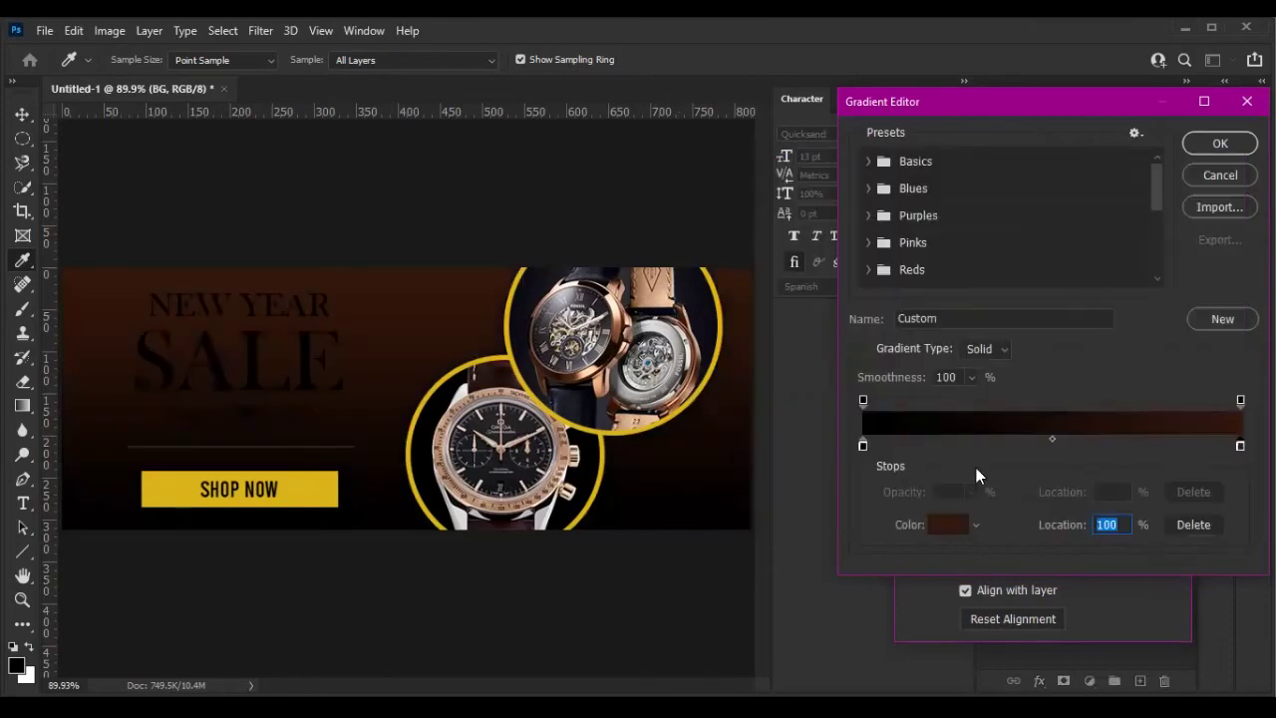
# Set the left stop to warm brown 6b4637, angle the gradient about 33° and apply it
pyautogui.click(864, 448)
pyautogui.click(948, 524)
pyautogui.click(872, 349)
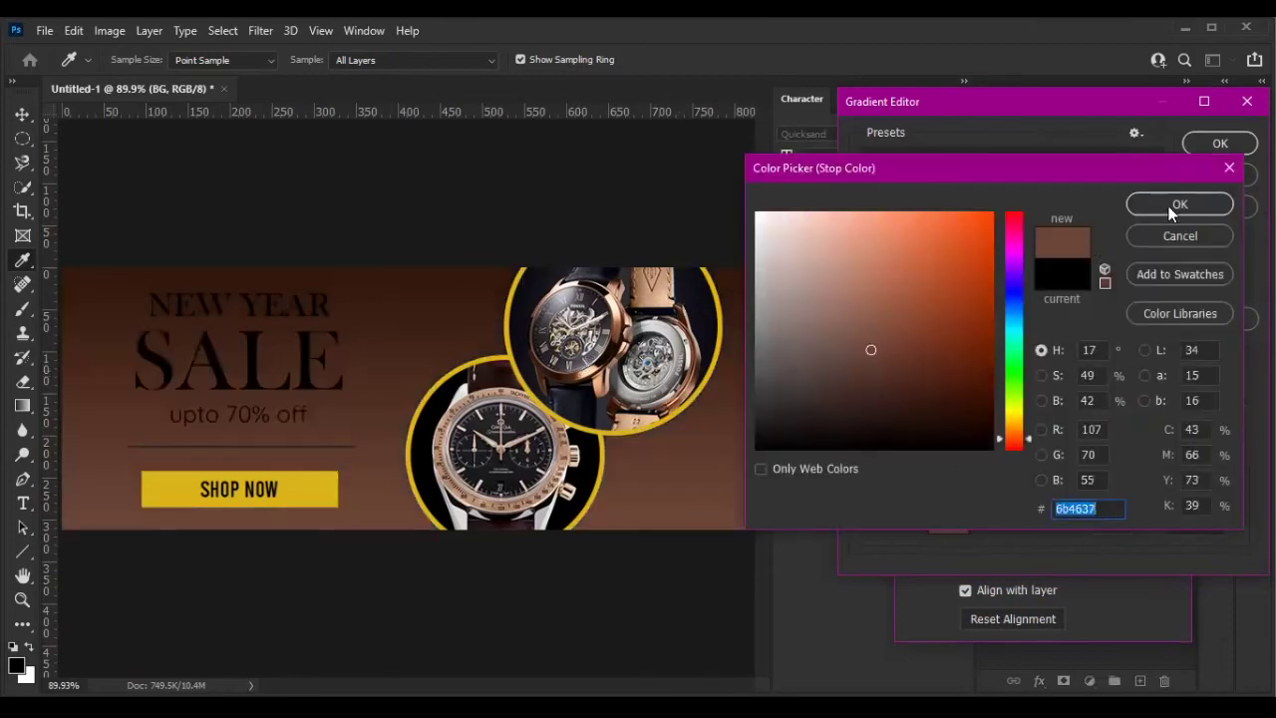
pyautogui.click(1174, 203)
pyautogui.click(1220, 144)
pyautogui.moveTo(996, 507); pyautogui.dragTo(964, 513)
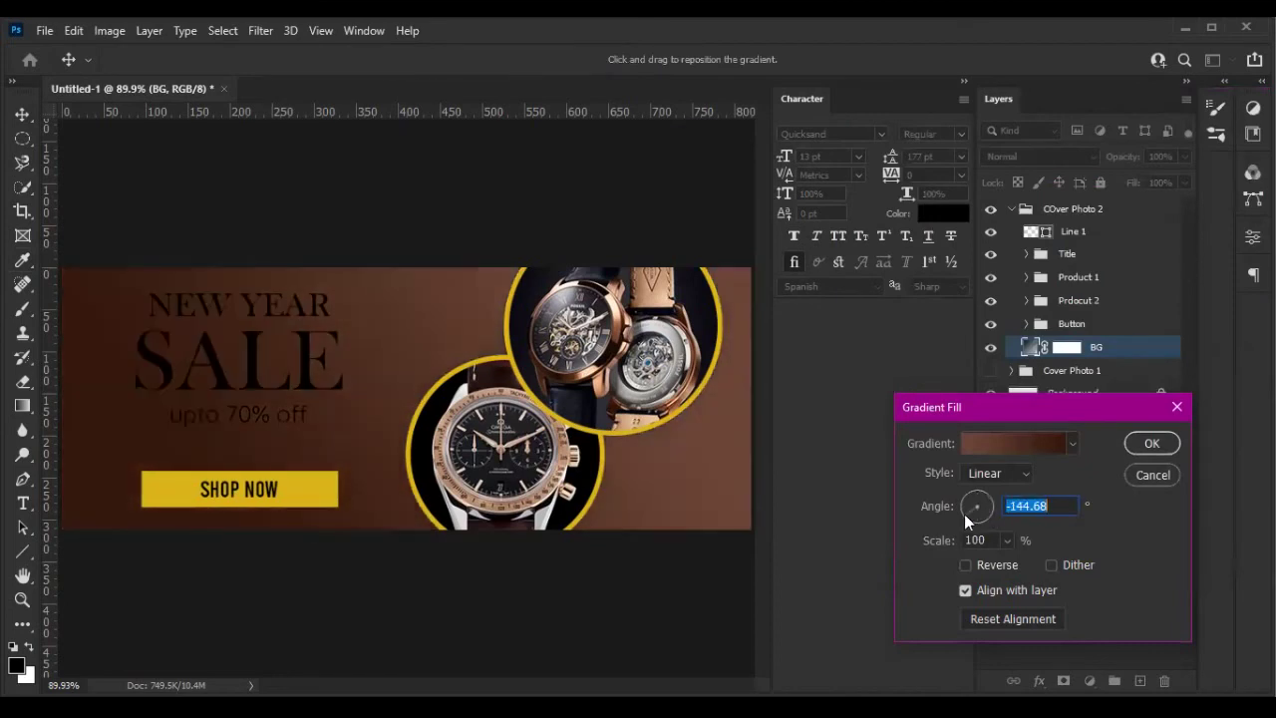
pyautogui.click(991, 499)
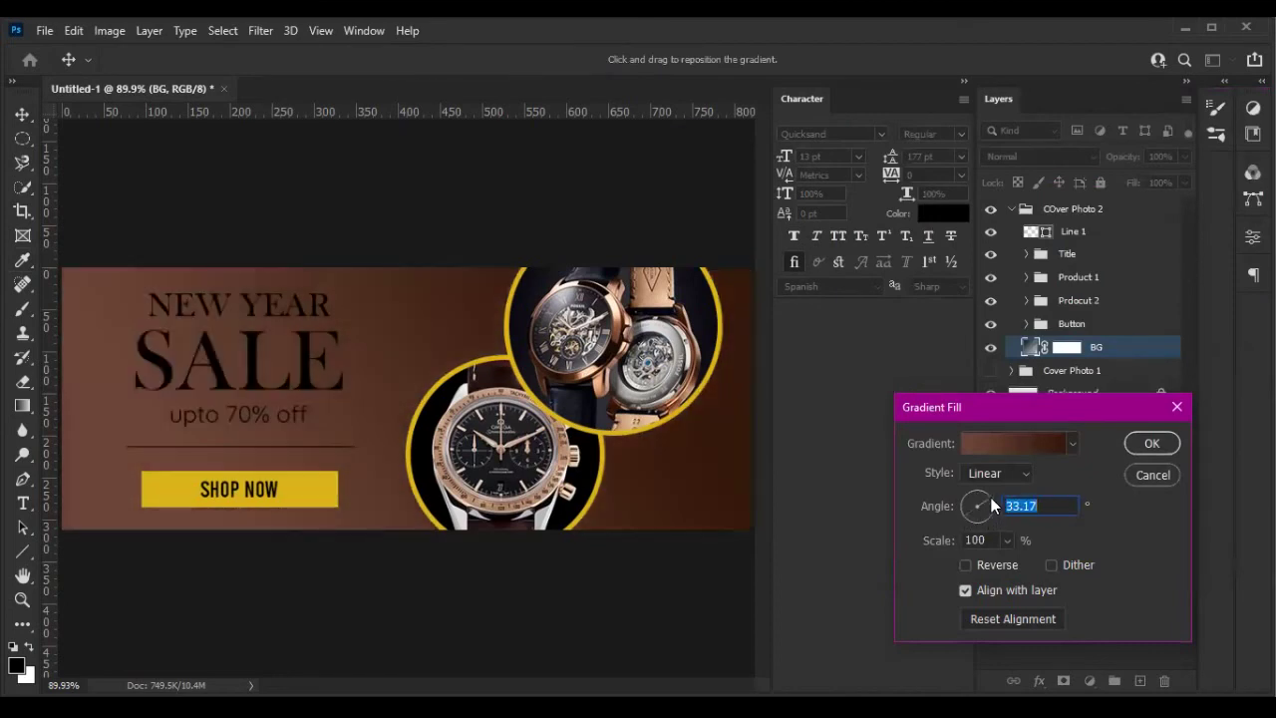
pyautogui.click(1152, 443)
pyautogui.click(1058, 256)
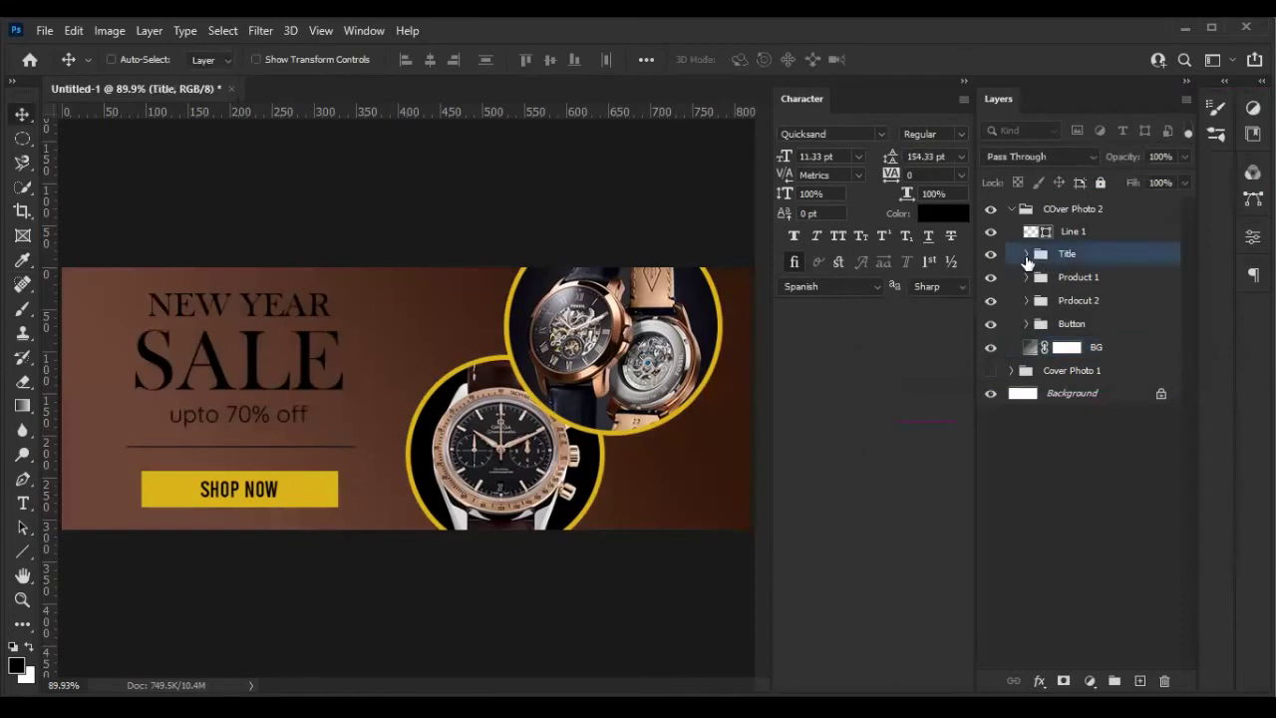
# Set the NEW YEAR text colour to white ffffff
pyautogui.click(1026, 255)
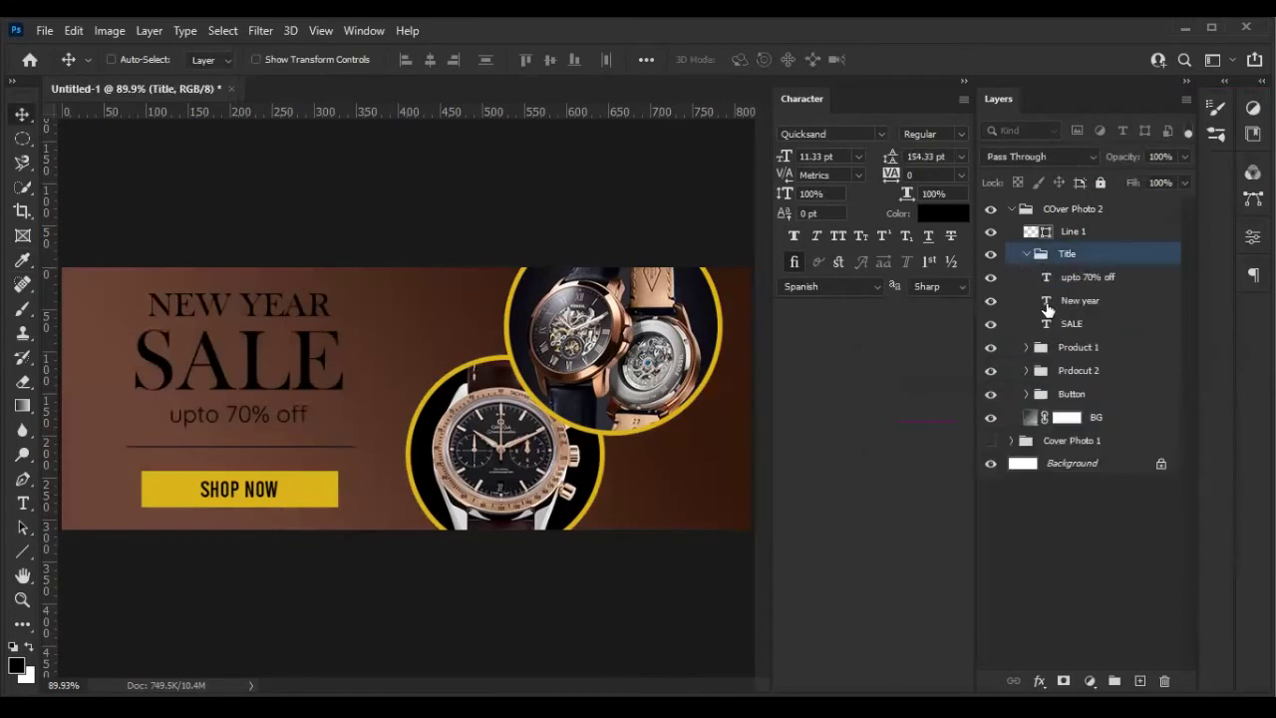
pyautogui.doubleClick(1046, 300)
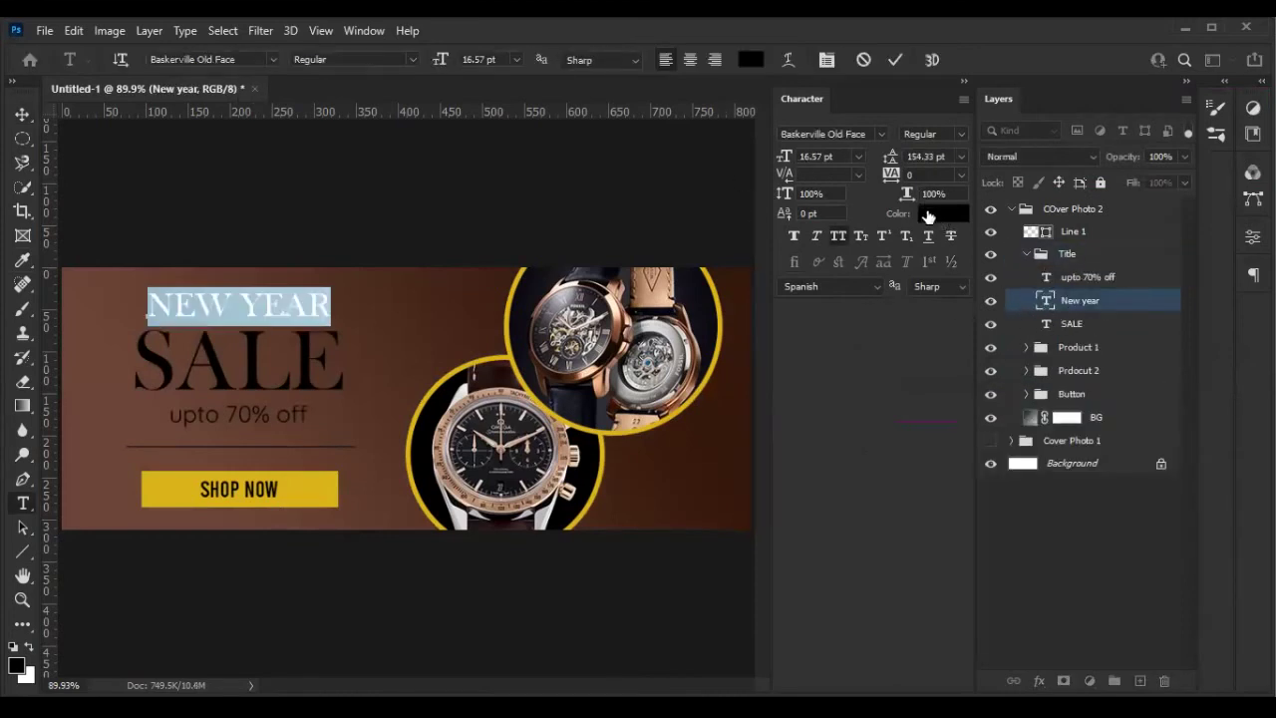
pyautogui.click(943, 213)
pyautogui.click(1203, 202)
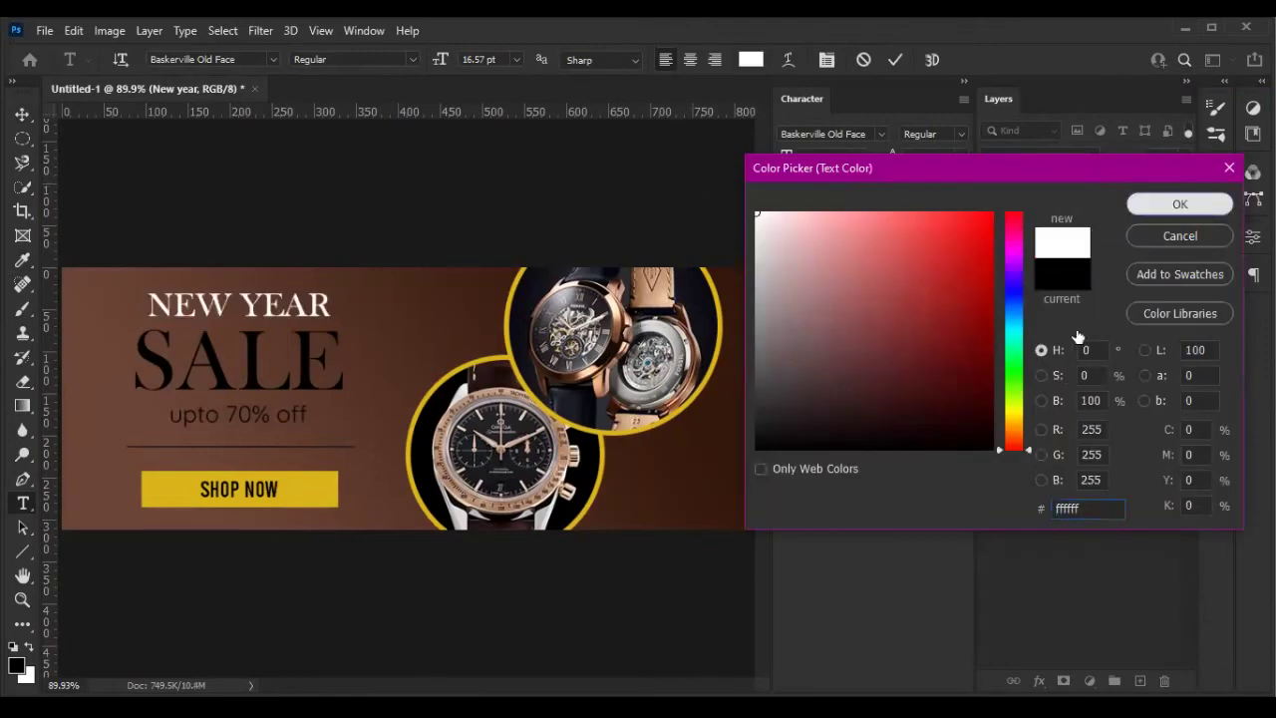
# Recolour the SALE text, trying browns and peaches before settling on white
pyautogui.doubleClick(1046, 323)
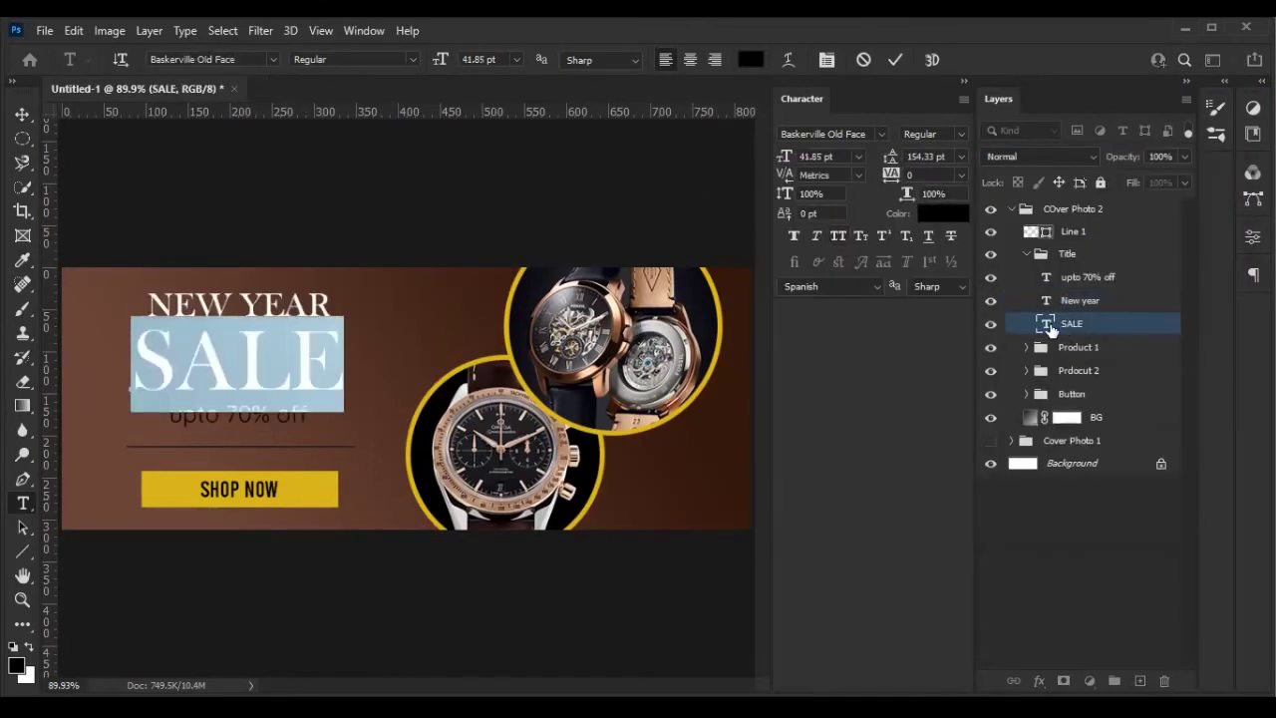
pyautogui.hotkey('ctrl', 'h')
pyautogui.click(317, 487)
pyautogui.click(974, 317)
pyautogui.click(609, 368)
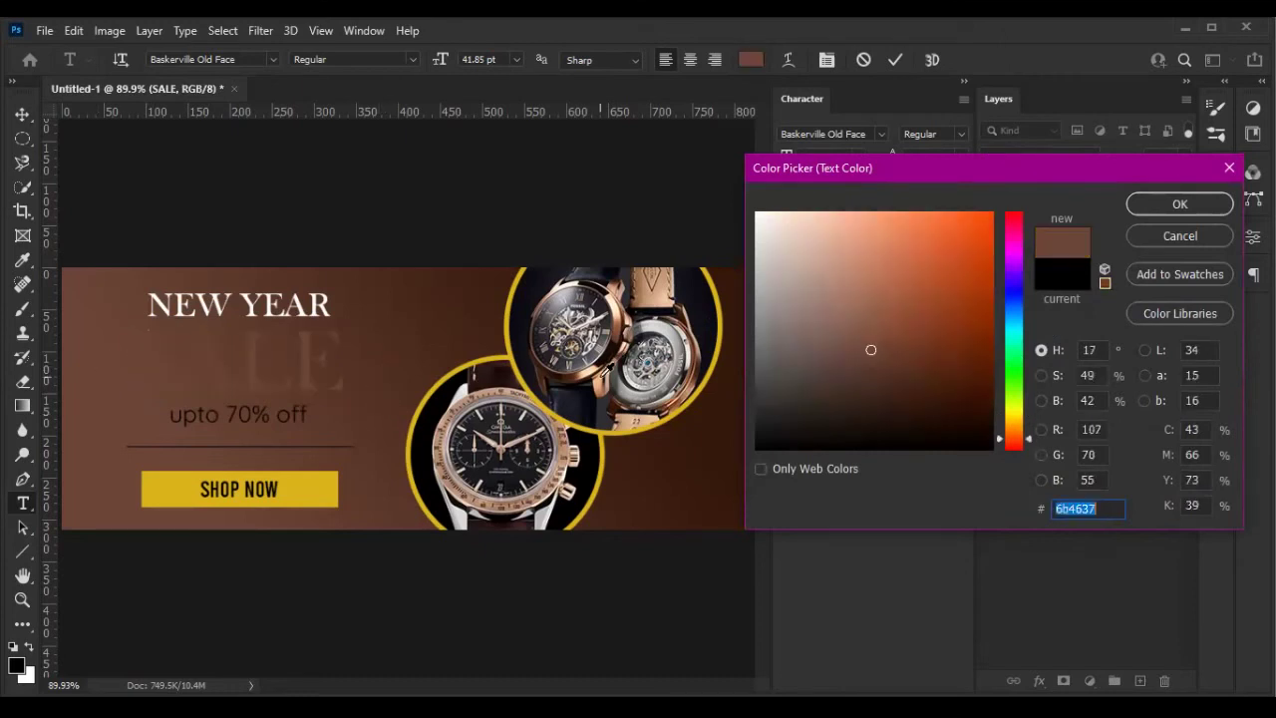
pyautogui.click(586, 391)
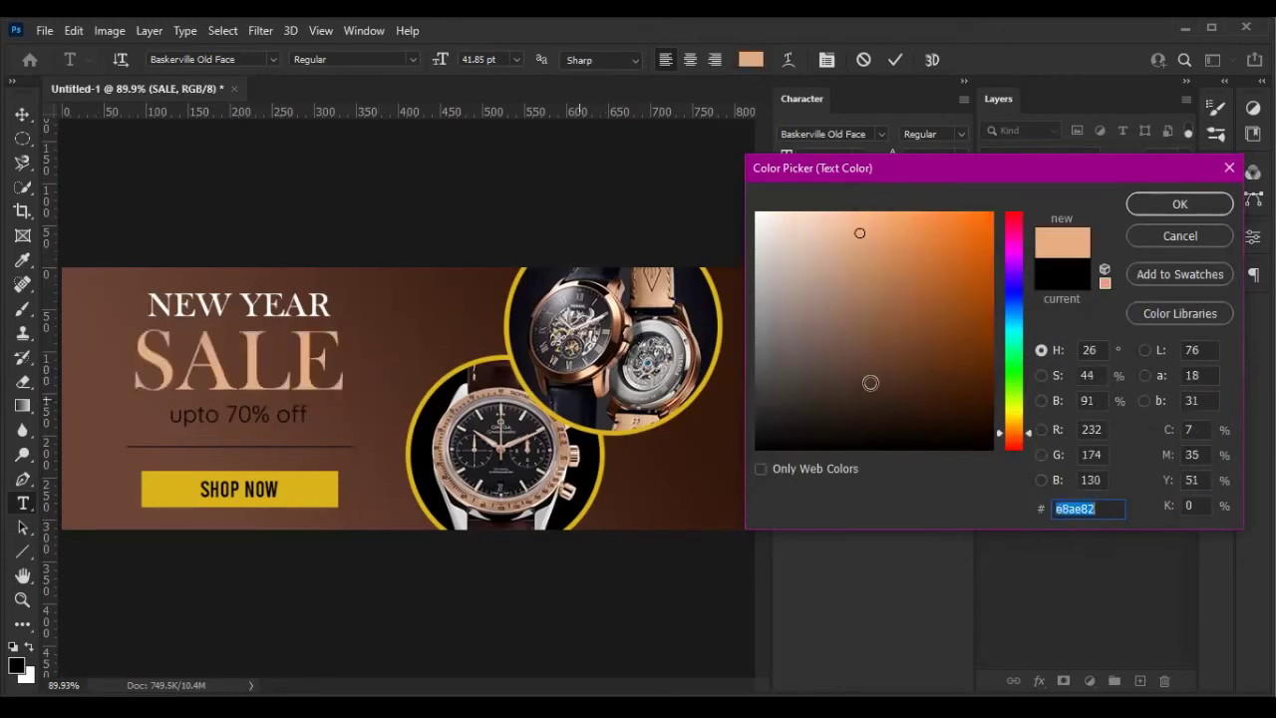
pyautogui.click(930, 398)
pyautogui.moveTo(904, 382); pyautogui.dragTo(991, 374)
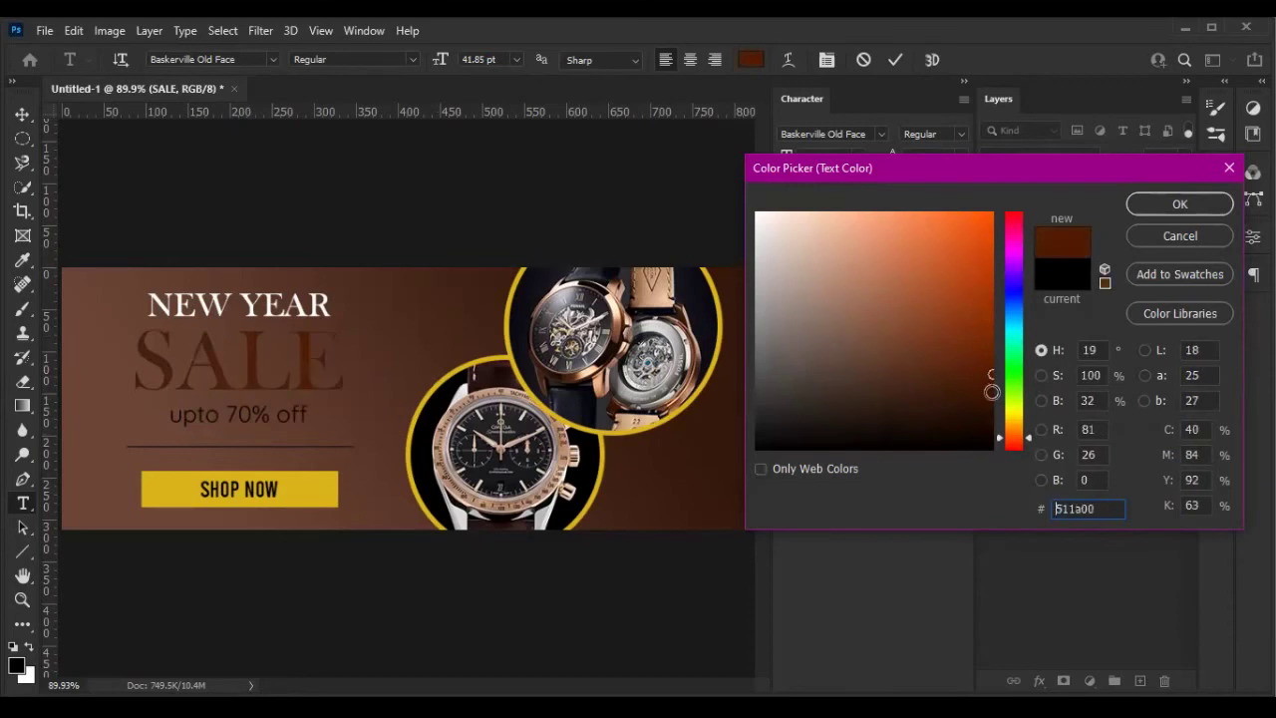
pyautogui.moveTo(1022, 431)
pyautogui.mouseDown()
pyautogui.moveTo(1004, 378)
pyautogui.moveTo(1017, 430)
pyautogui.mouseUp()
pyautogui.click(948, 293)
pyautogui.click(792, 230)
pyautogui.moveTo(792, 229); pyautogui.dragTo(798, 223)
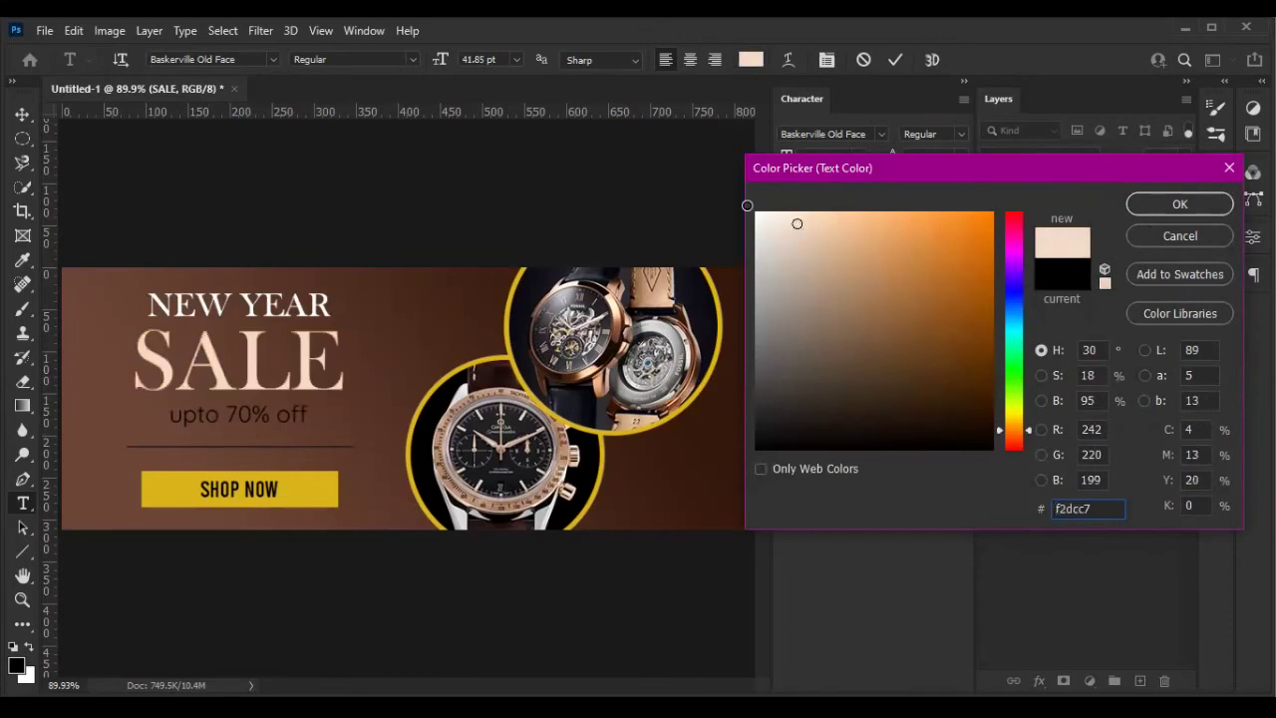
pyautogui.click(767, 211)
pyautogui.click(1179, 203)
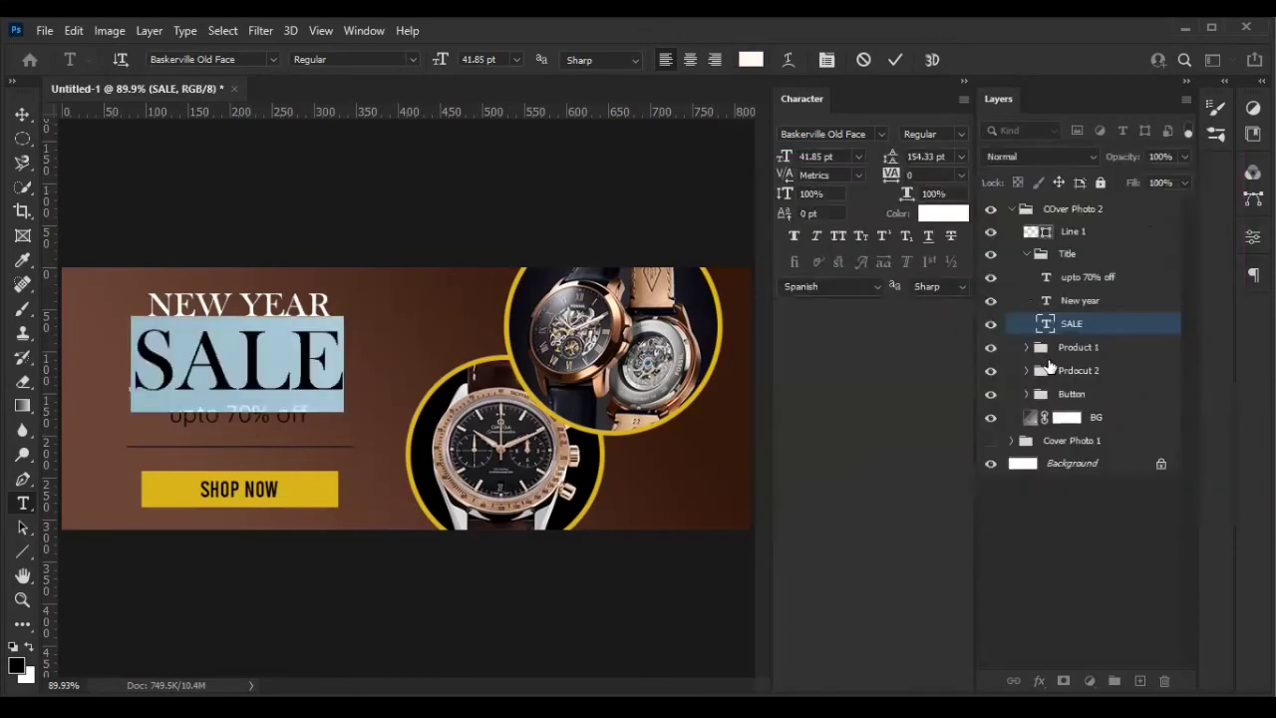
pyautogui.click(1039, 354)
# Colour the 'upto 70% off' subtitle with the yellow sampled from SHOP NOW
pyautogui.doubleClick(1046, 277)
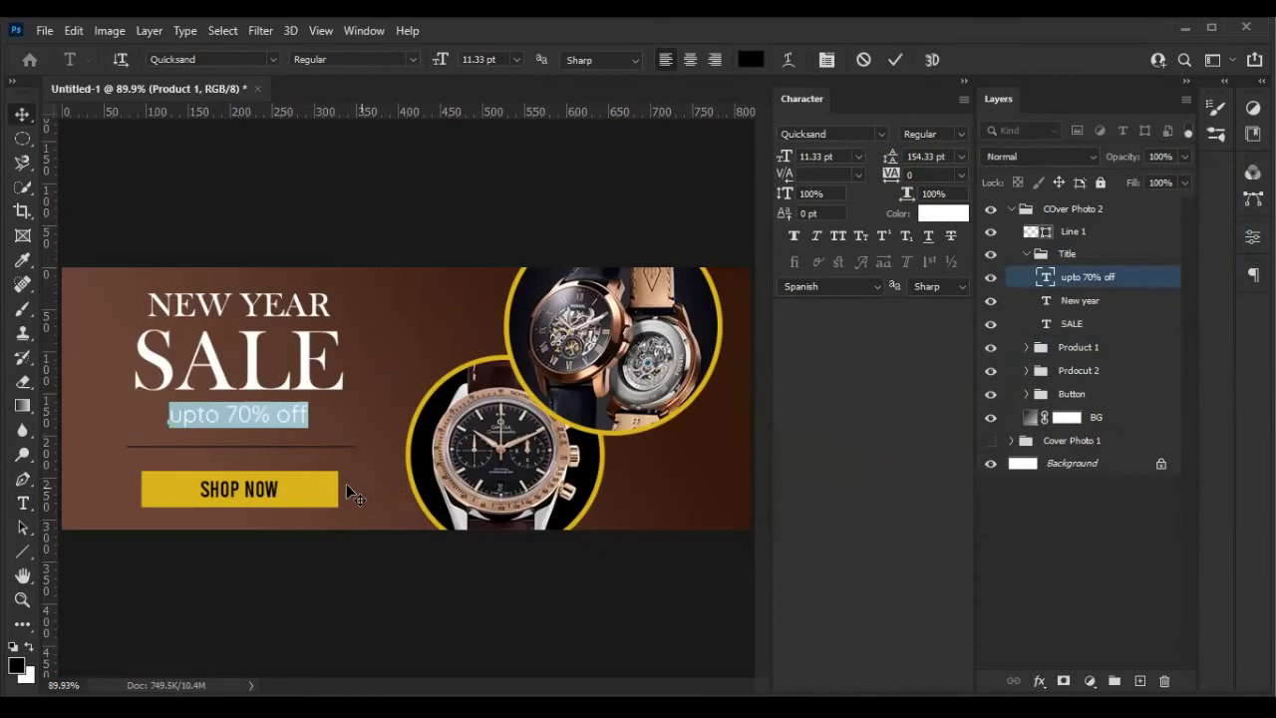
pyautogui.click(950, 215)
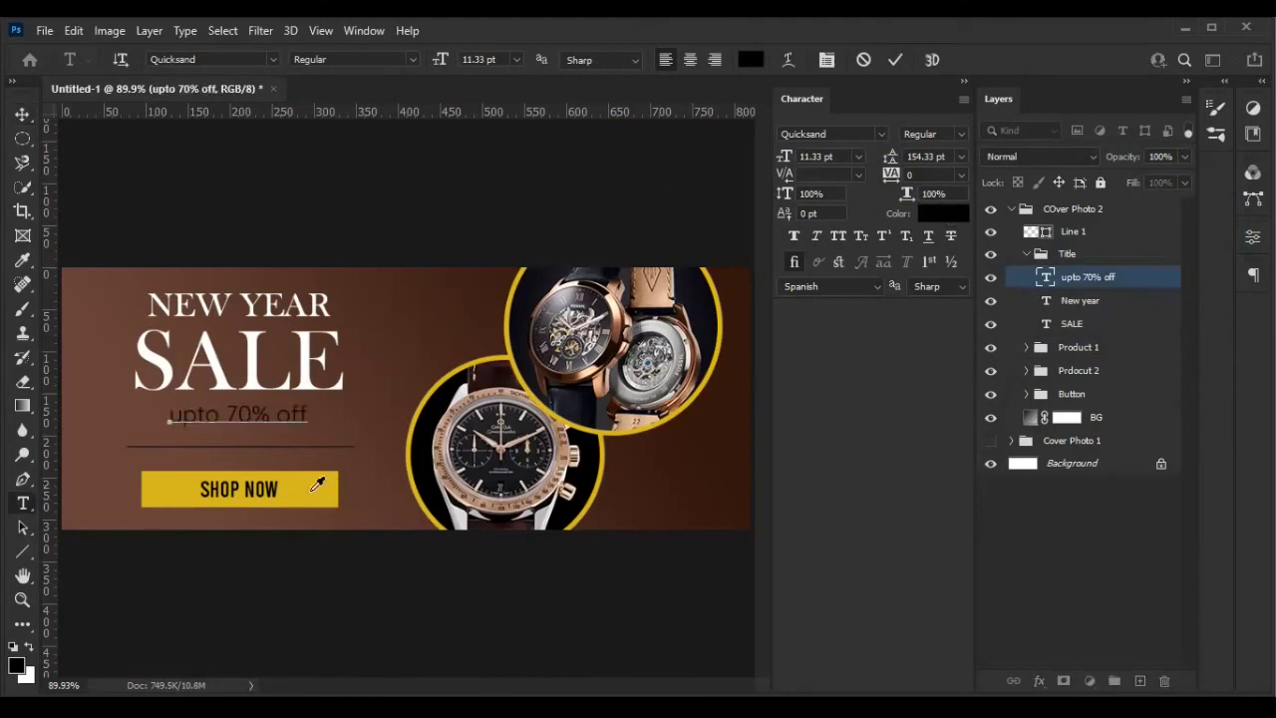
pyautogui.click(317, 484)
pyautogui.click(1187, 199)
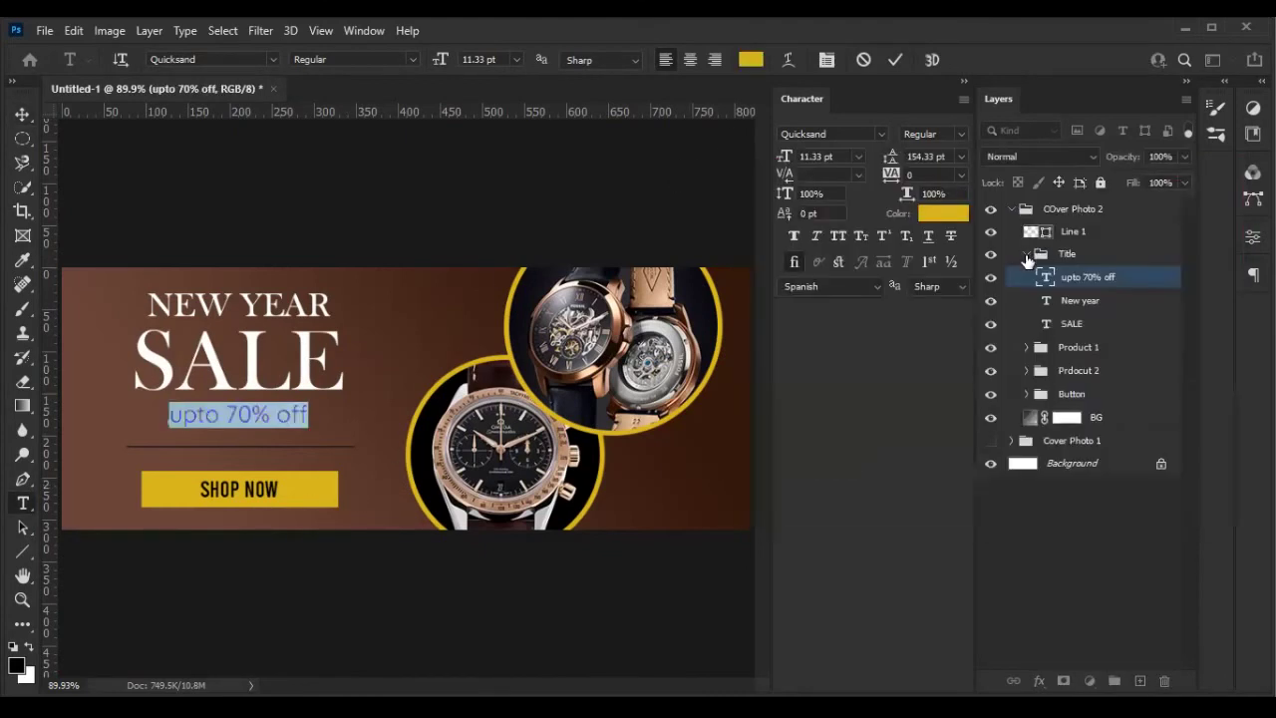
pyautogui.click(1030, 239)
pyautogui.press('v')
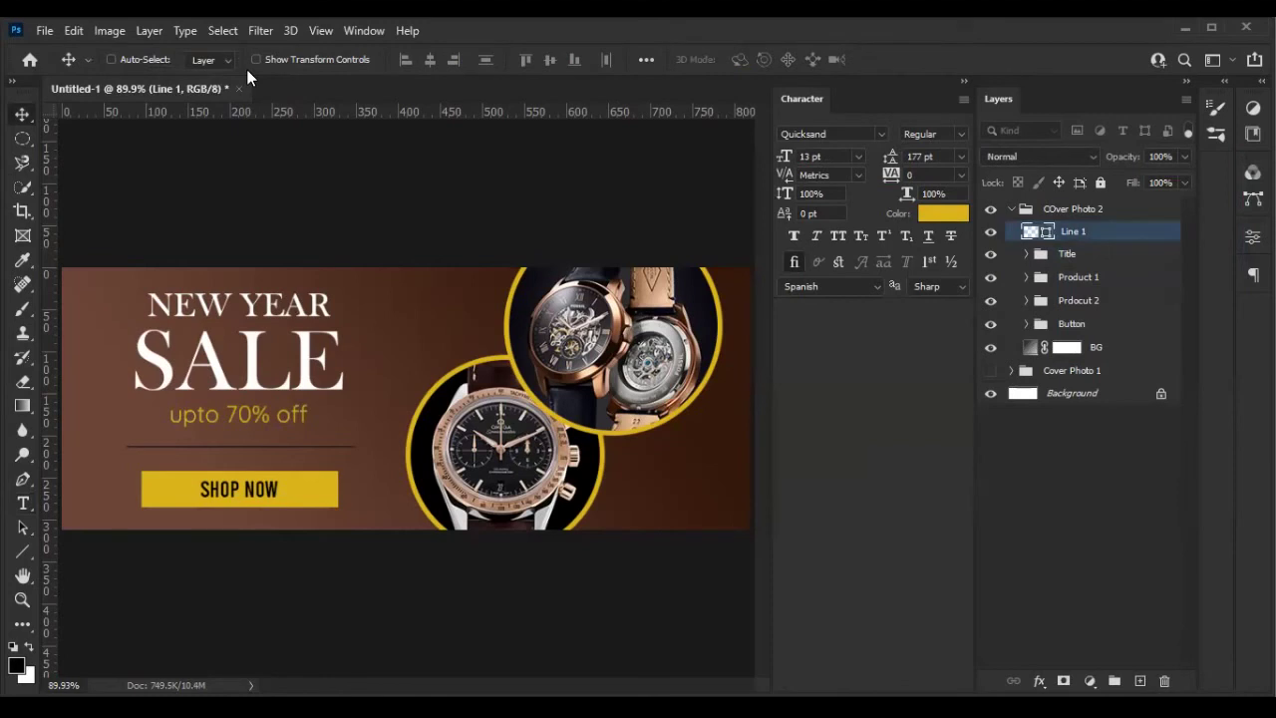
# Give the Line 1 divider a gold outline and a gold fill
pyautogui.press('u')
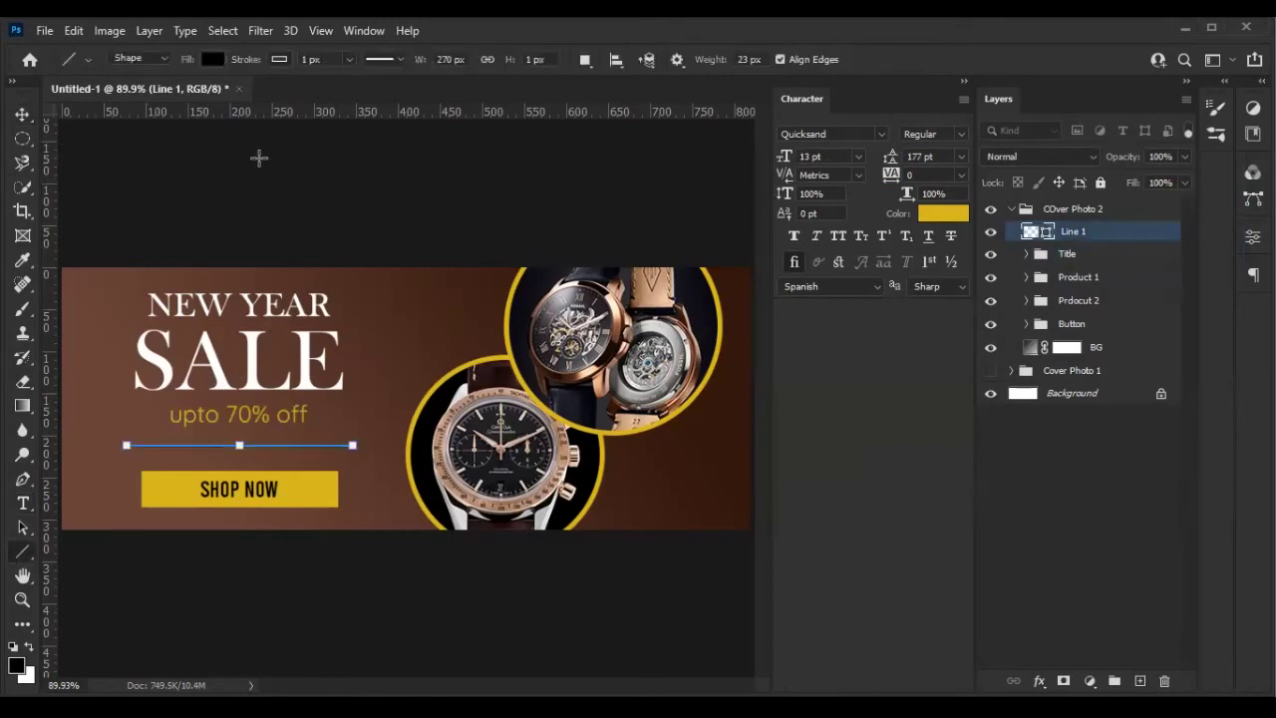
pyautogui.click(275, 60)
pyautogui.click(162, 158)
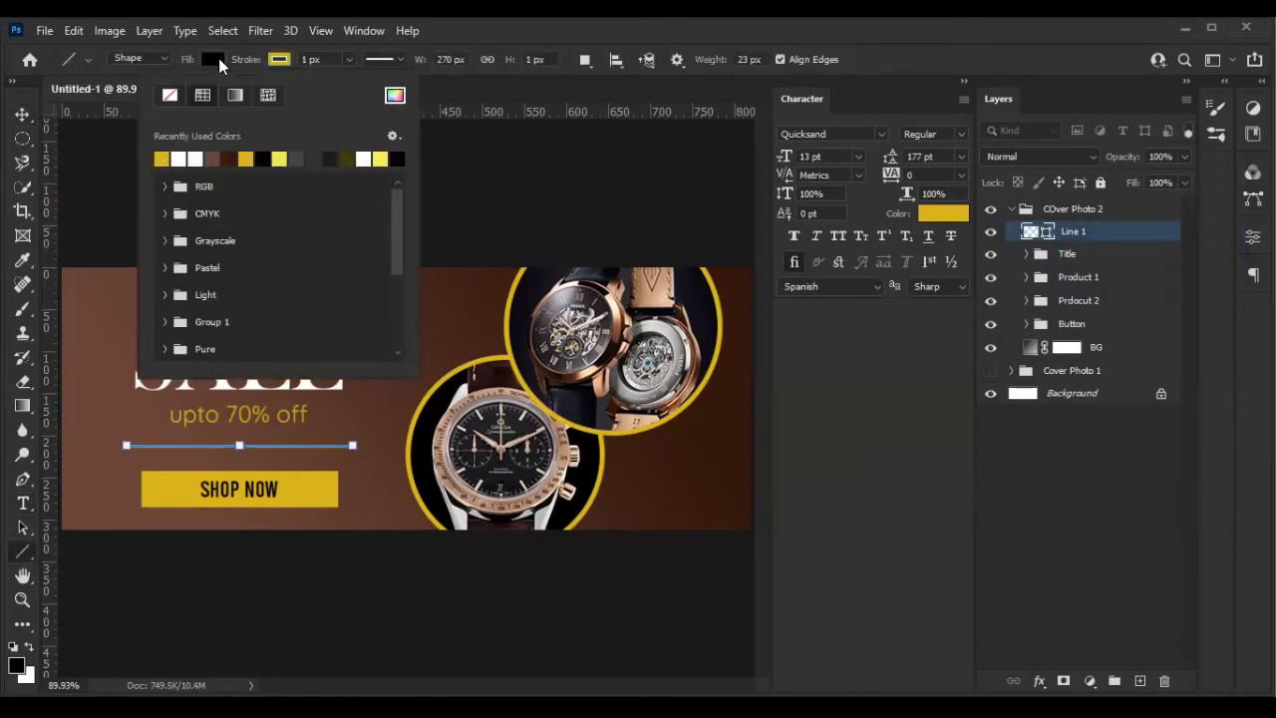
pyautogui.click(212, 59)
pyautogui.click(96, 159)
pyautogui.press('Return')
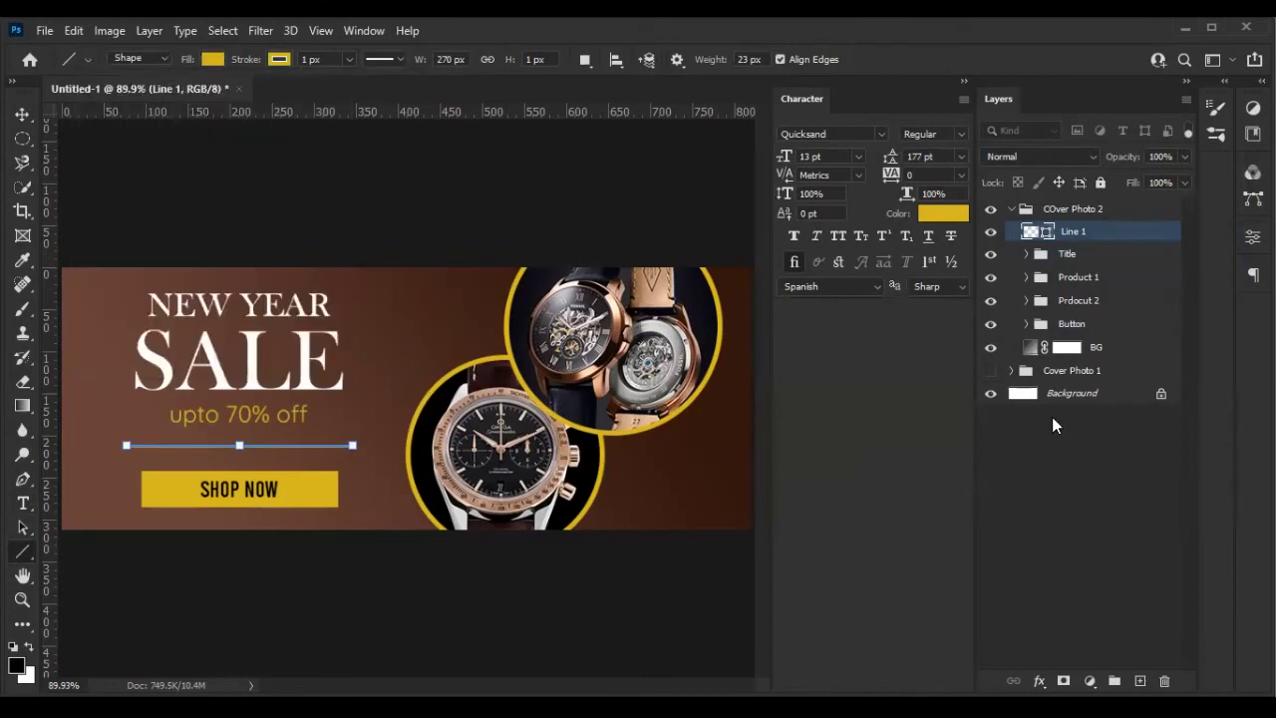
pyautogui.click(1087, 433)
# Collapse and re-expand the COver Photo 2 group, then select the Product 1 group
pyautogui.click(1011, 208)
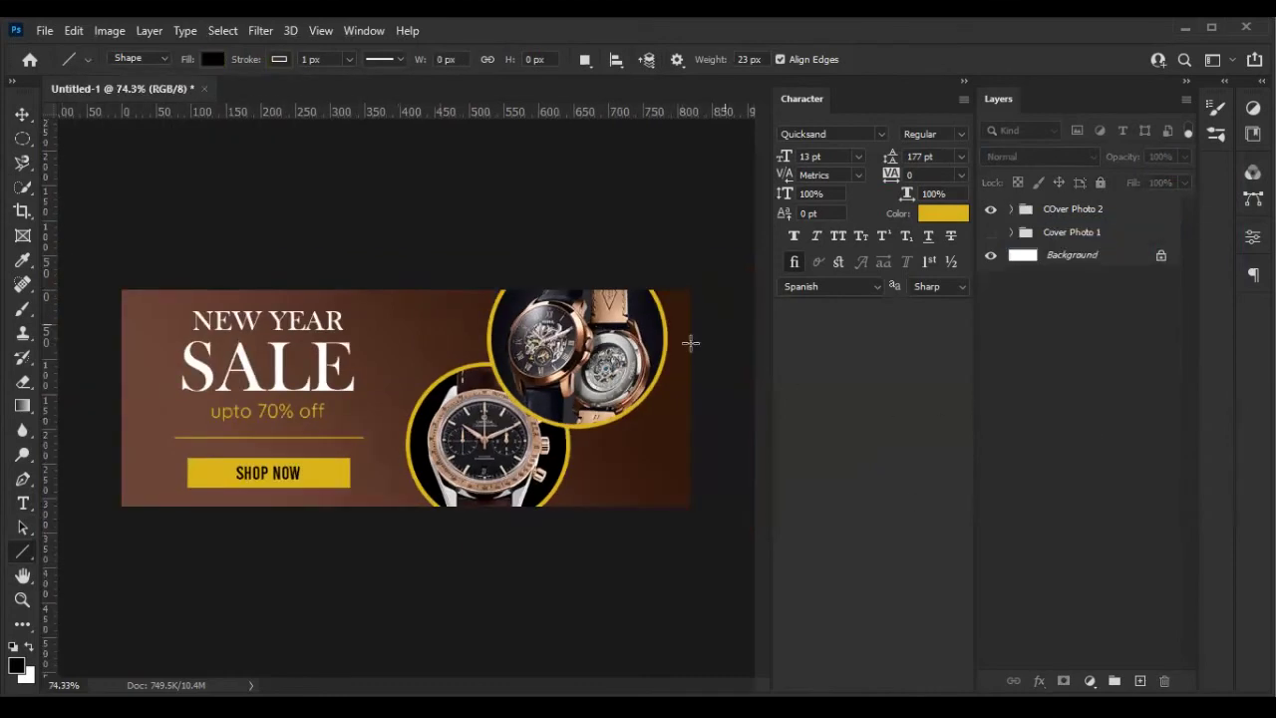
pyautogui.click(1011, 209)
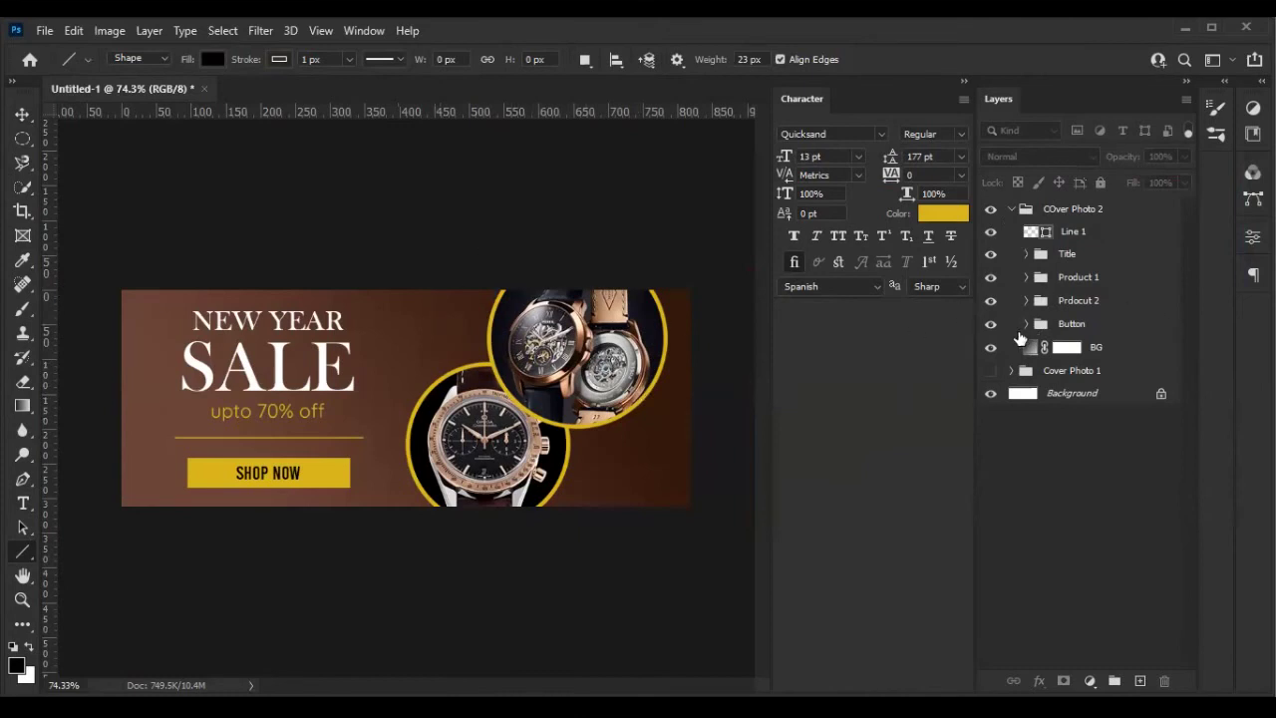
pyautogui.click(1042, 276)
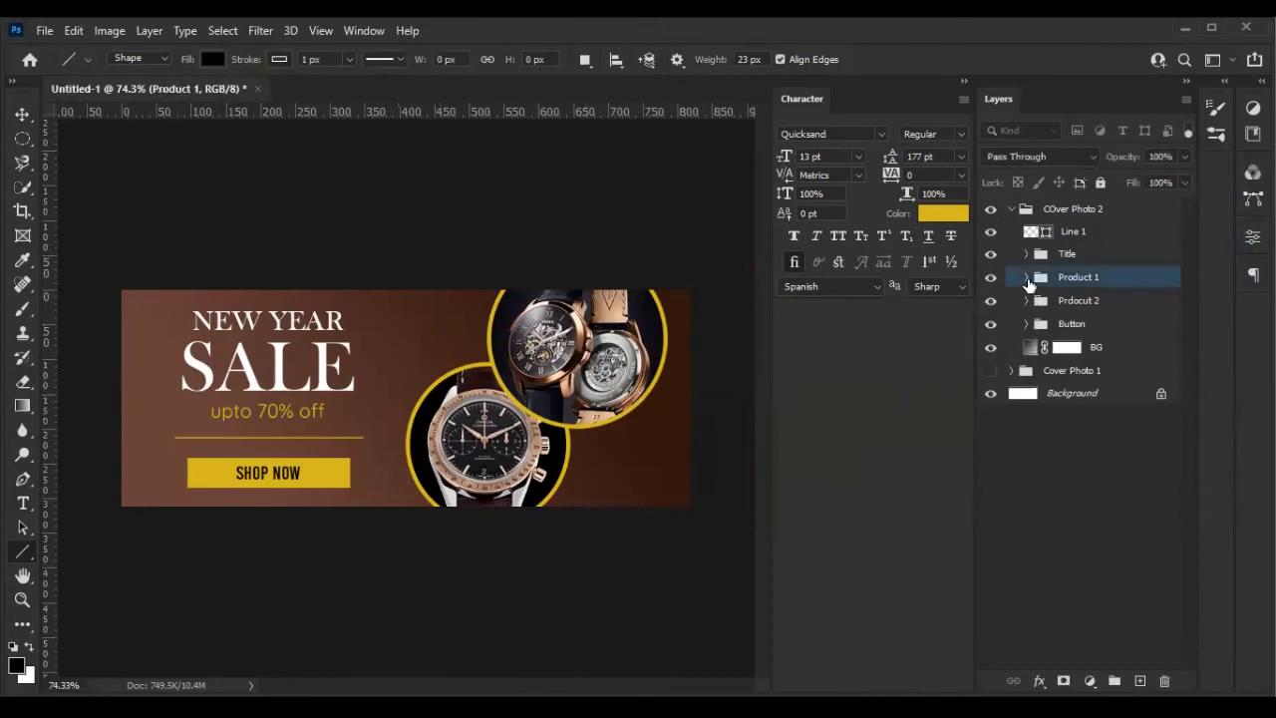
# Hide the gold Stroke effects on Ellipse 3 and Ellipse 2 in both product groups
pyautogui.click(1058, 339)
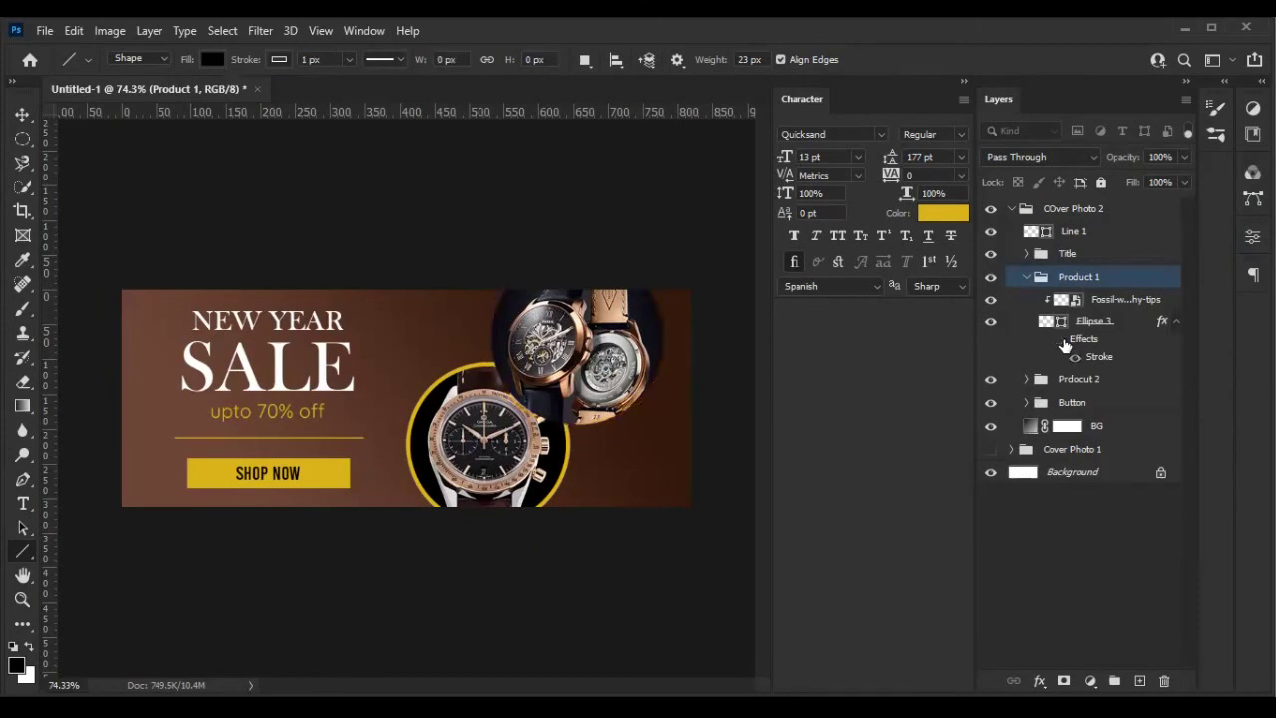
pyautogui.click(1026, 277)
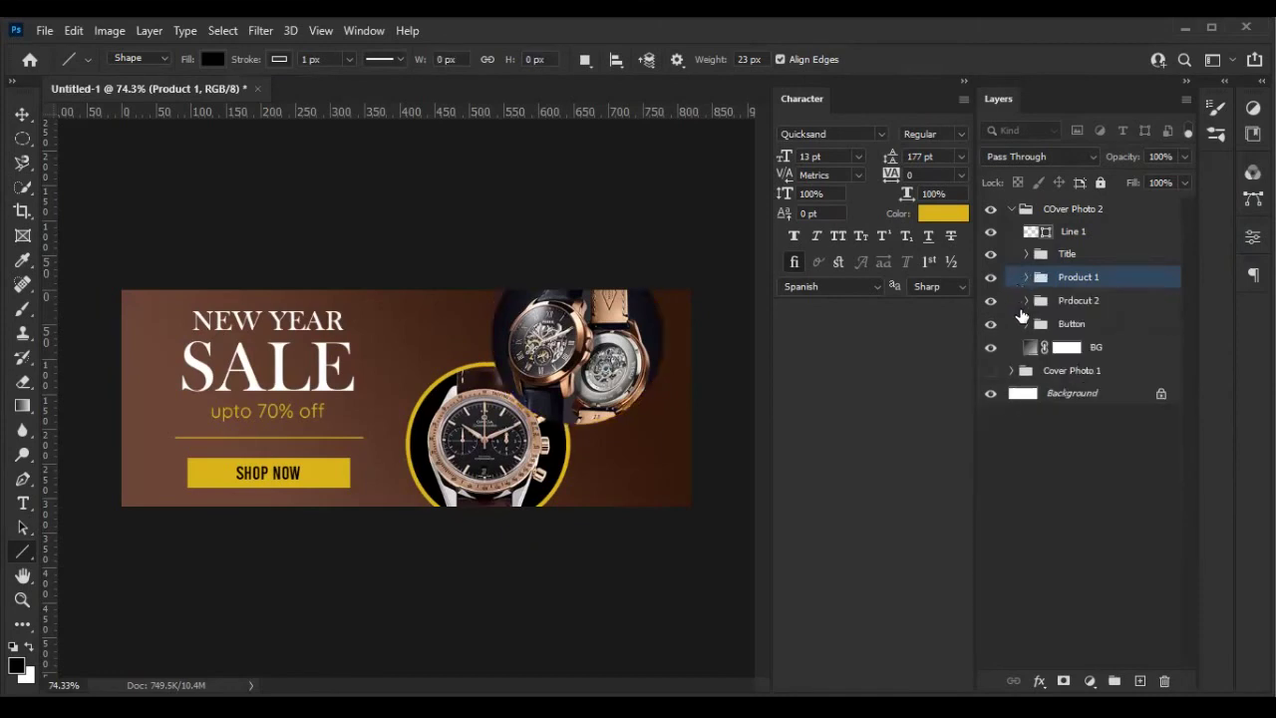
pyautogui.click(1026, 300)
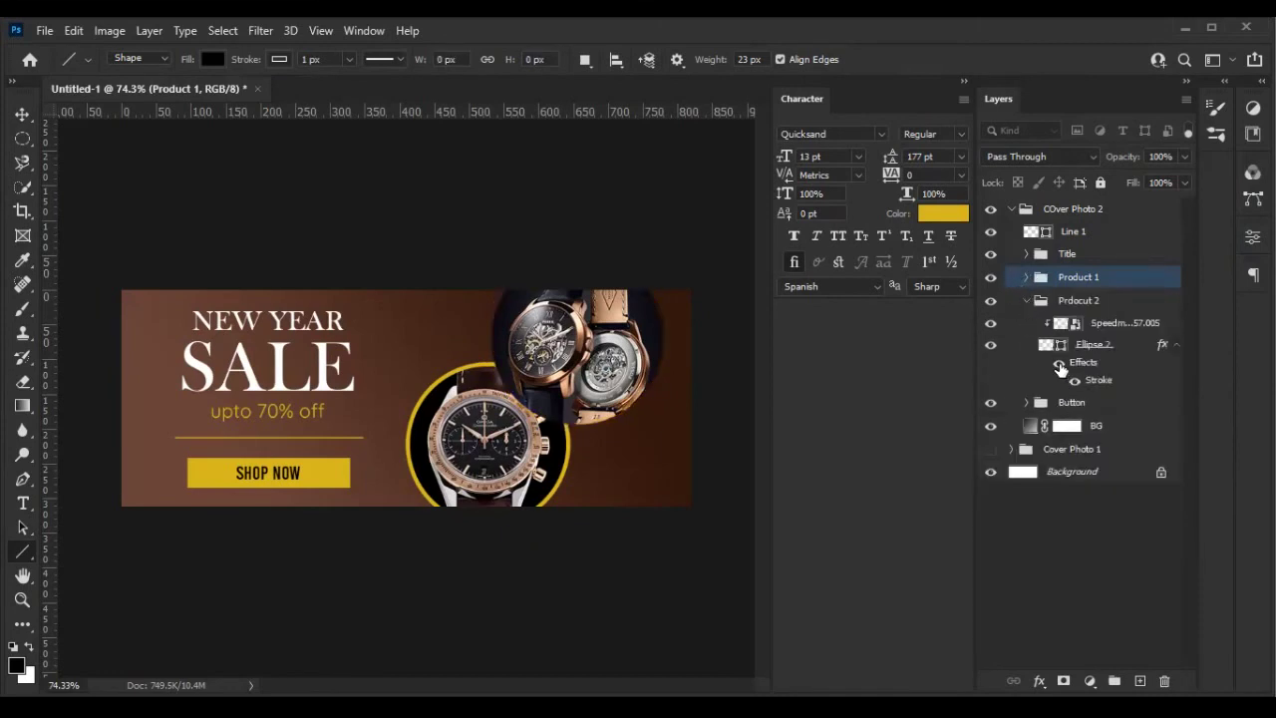
pyautogui.click(1059, 363)
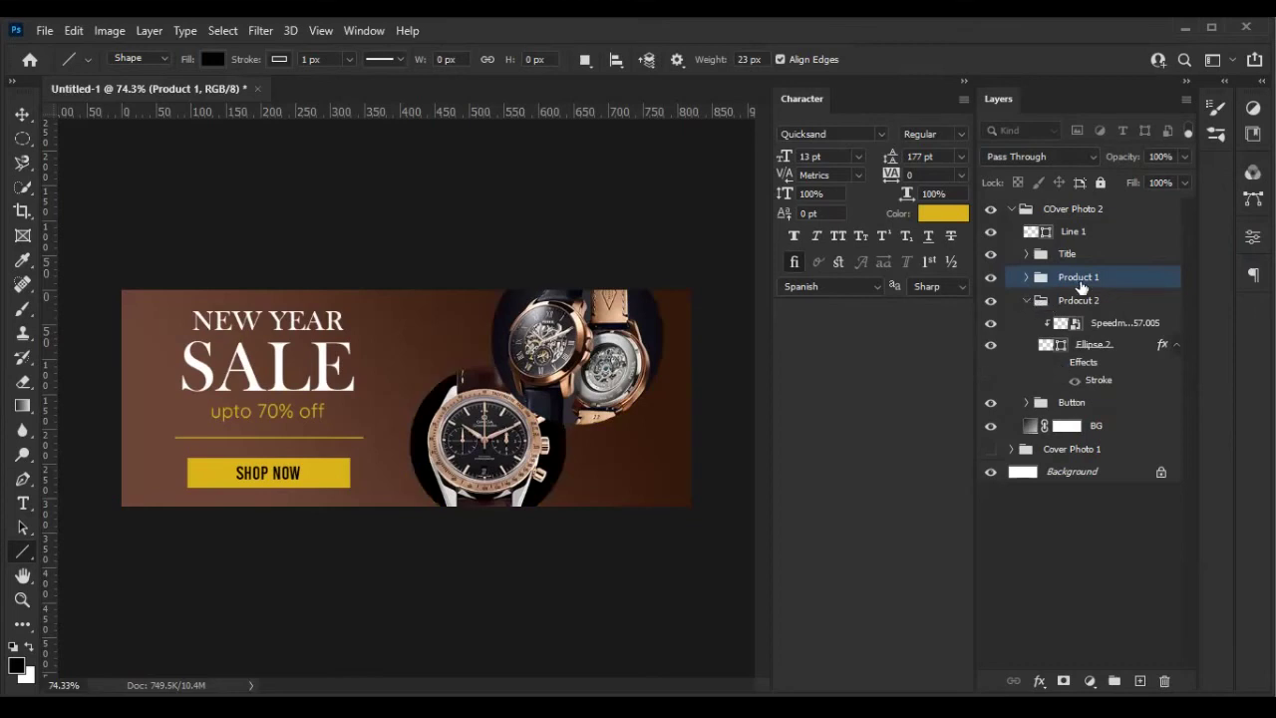
pyautogui.click(1027, 300)
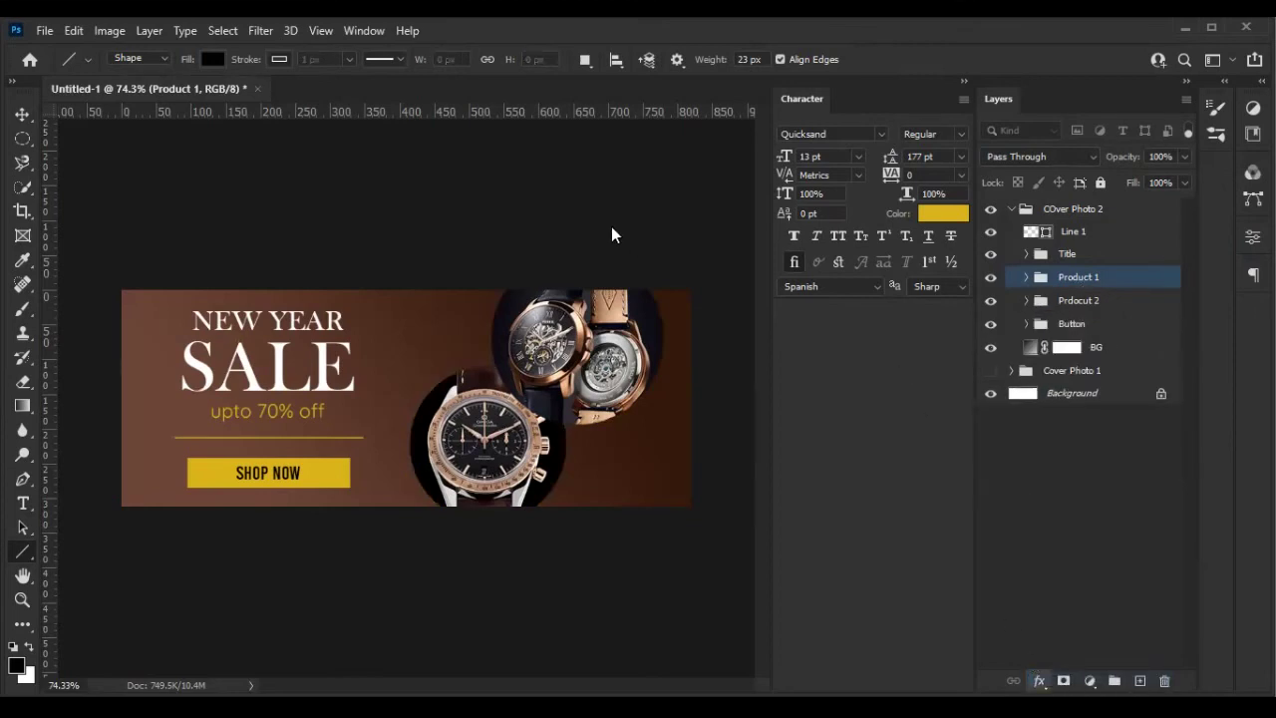
# Add a drop shadow to Product 1, then clear its layer style again
pyautogui.moveTo(963, 228); pyautogui.dragTo(1126, 209)
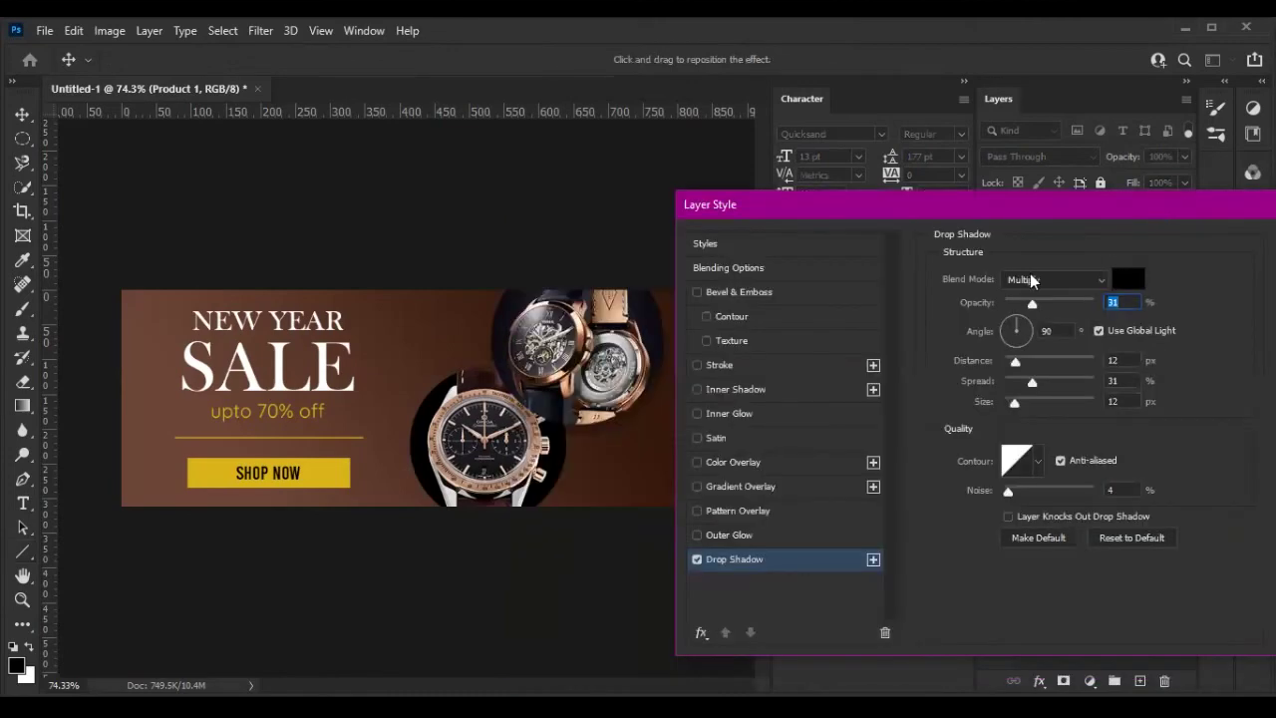
pyautogui.press('Return')
pyautogui.scroll(2, 590, 382)
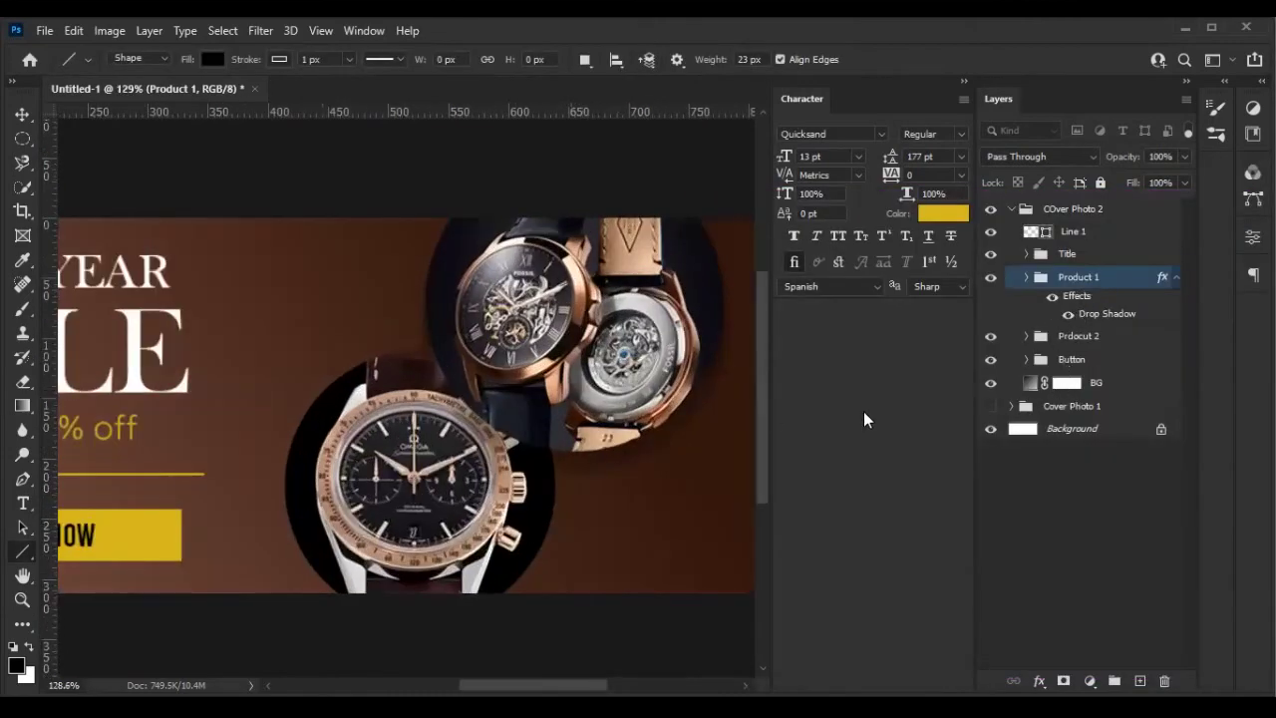
pyautogui.scroll(-2, 428, 419)
pyautogui.rightClick(1095, 284)
pyautogui.click(987, 576)
pyautogui.rightClick(1080, 304)
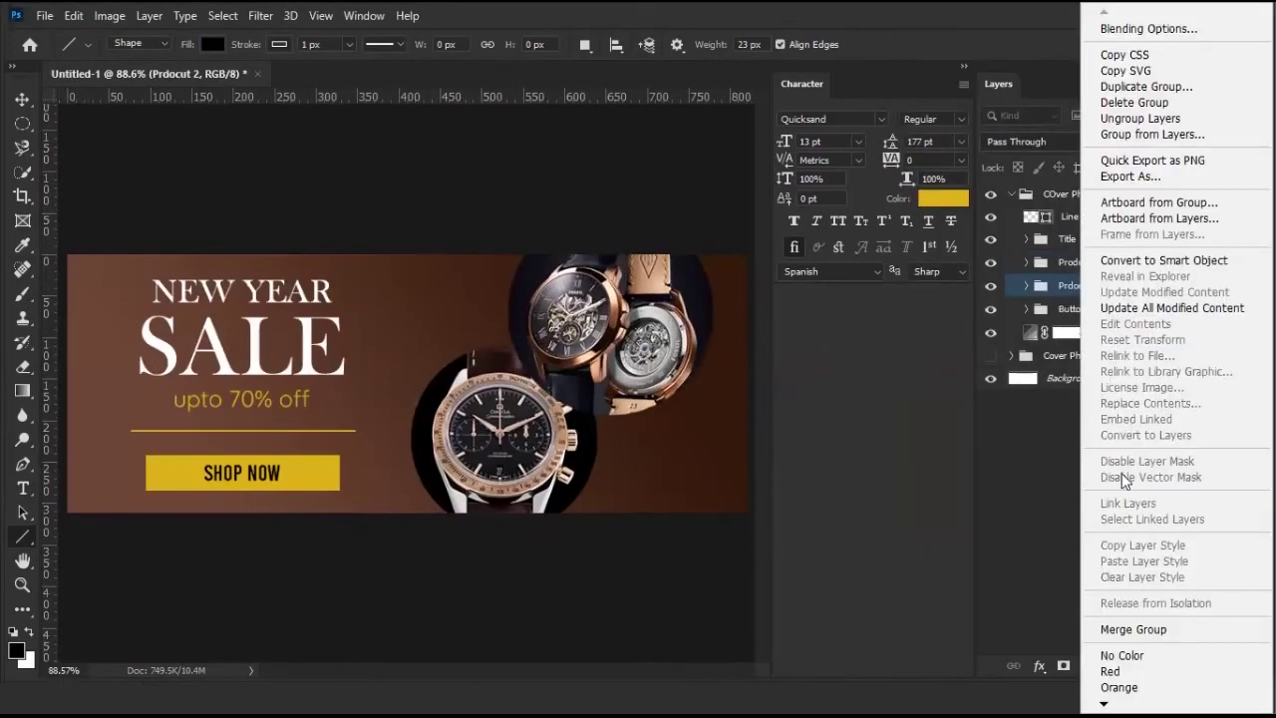
pyautogui.click(1066, 261)
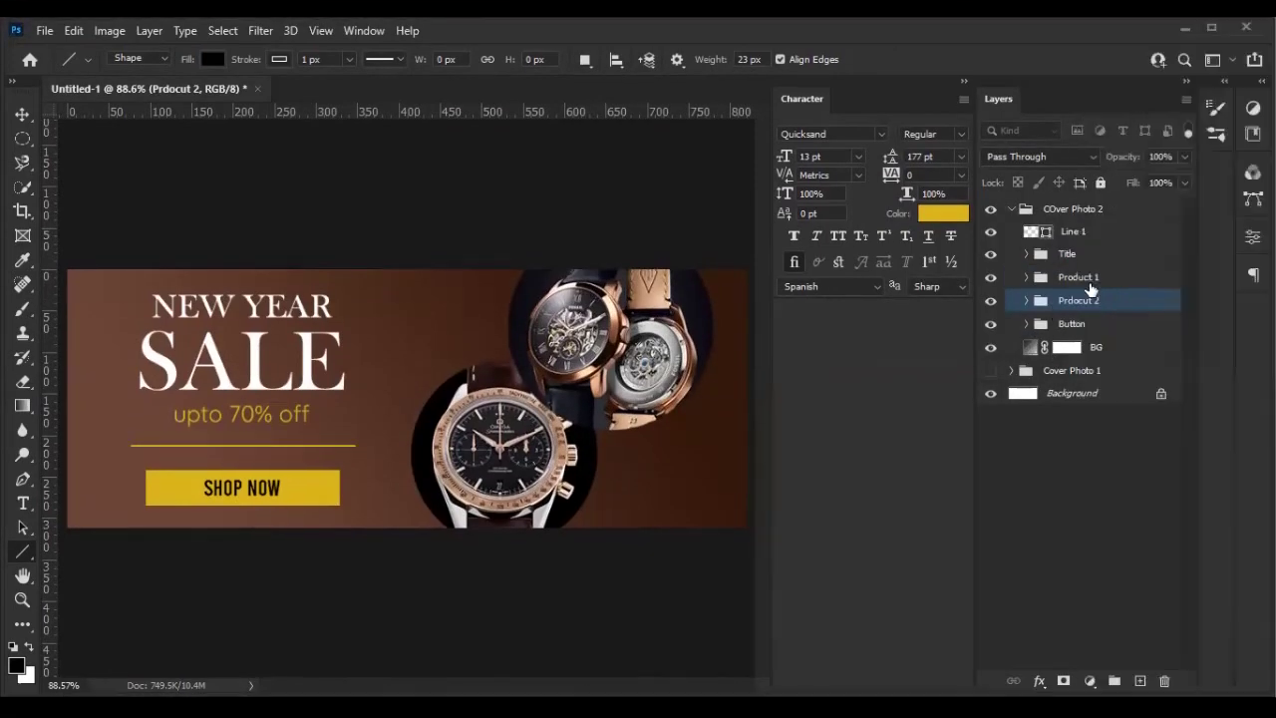
pyautogui.rightClick(1084, 262)
pyautogui.click(1141, 482)
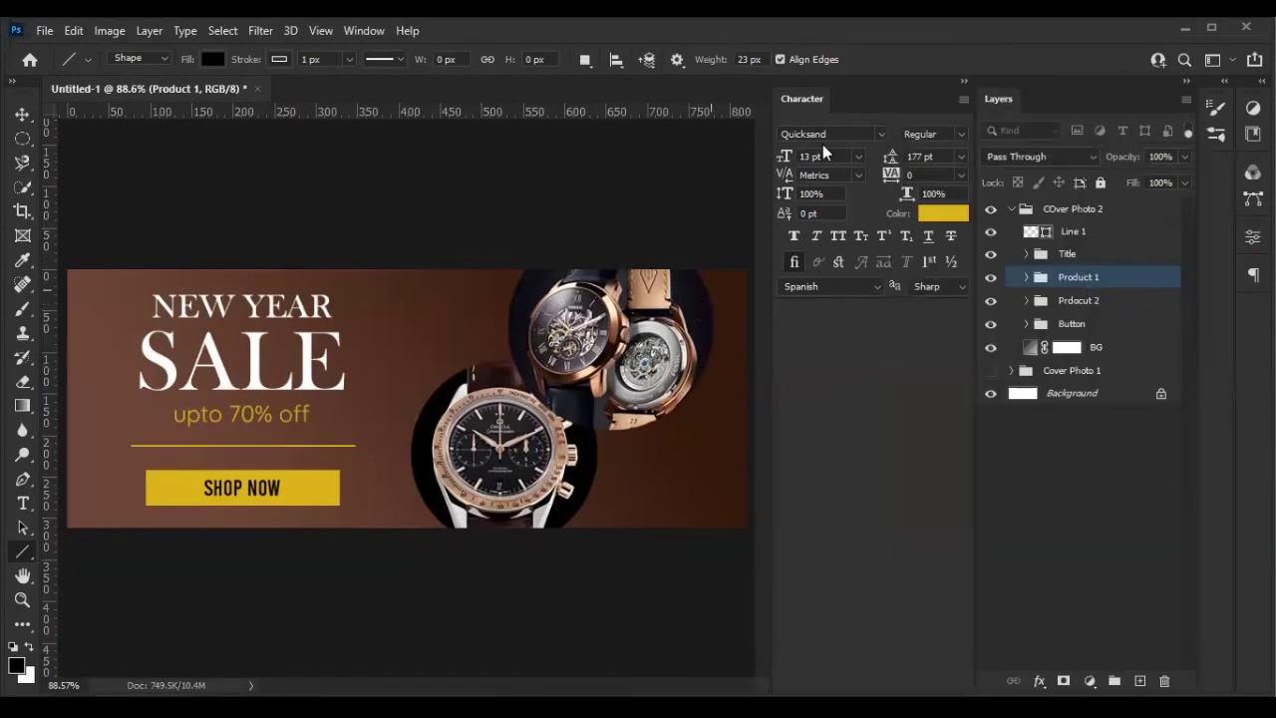
# Change the BG gradient's colour stop to near-black #0e0e0e
pyautogui.click(1032, 349)
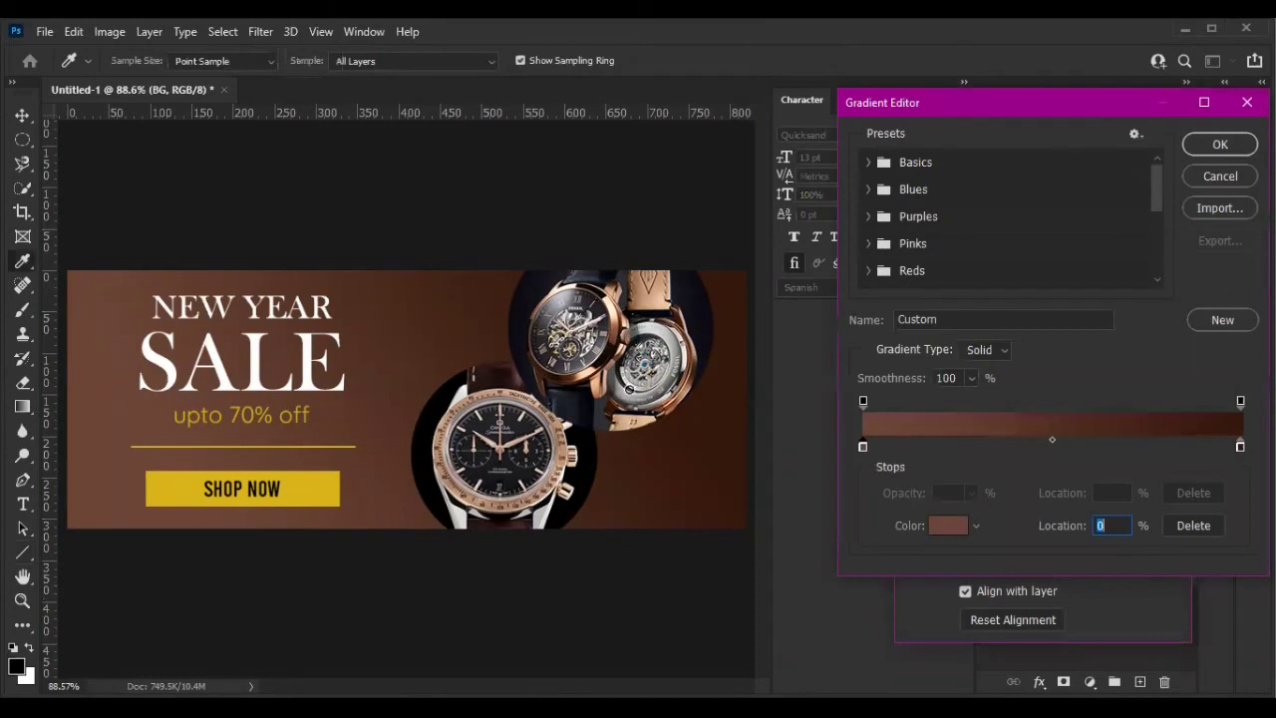
pyautogui.click(630, 409)
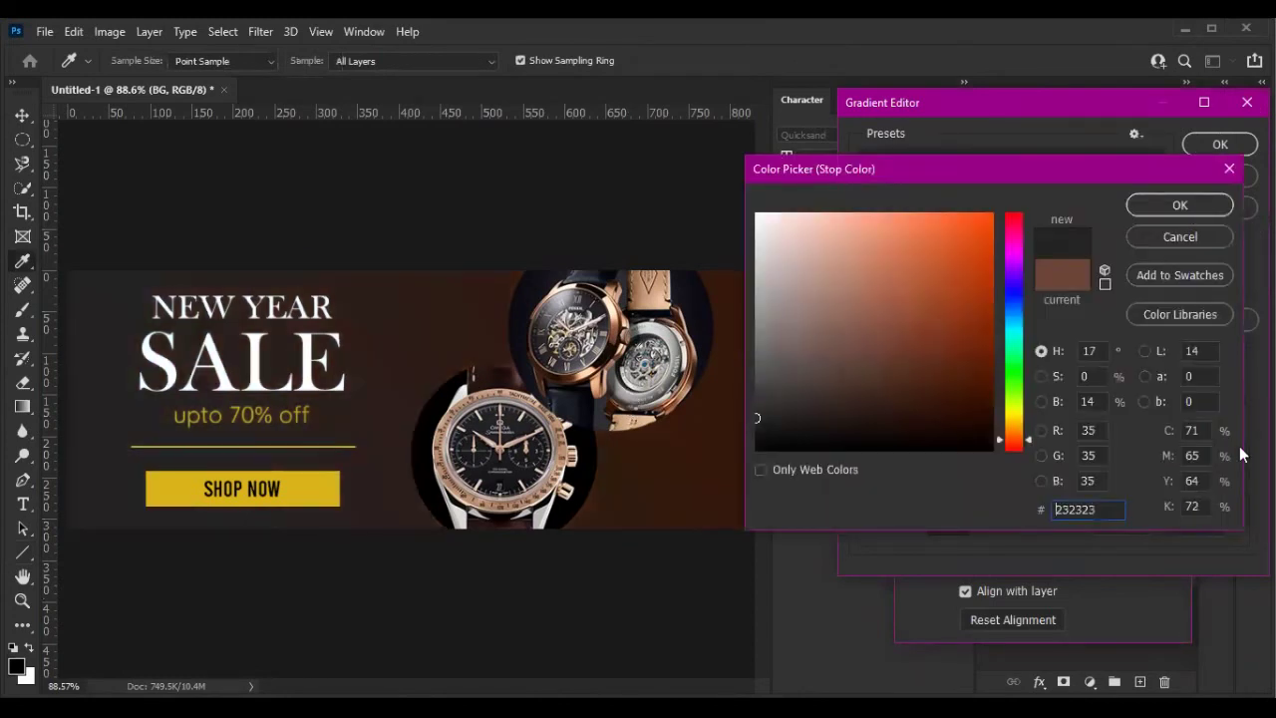
pyautogui.click(610, 520)
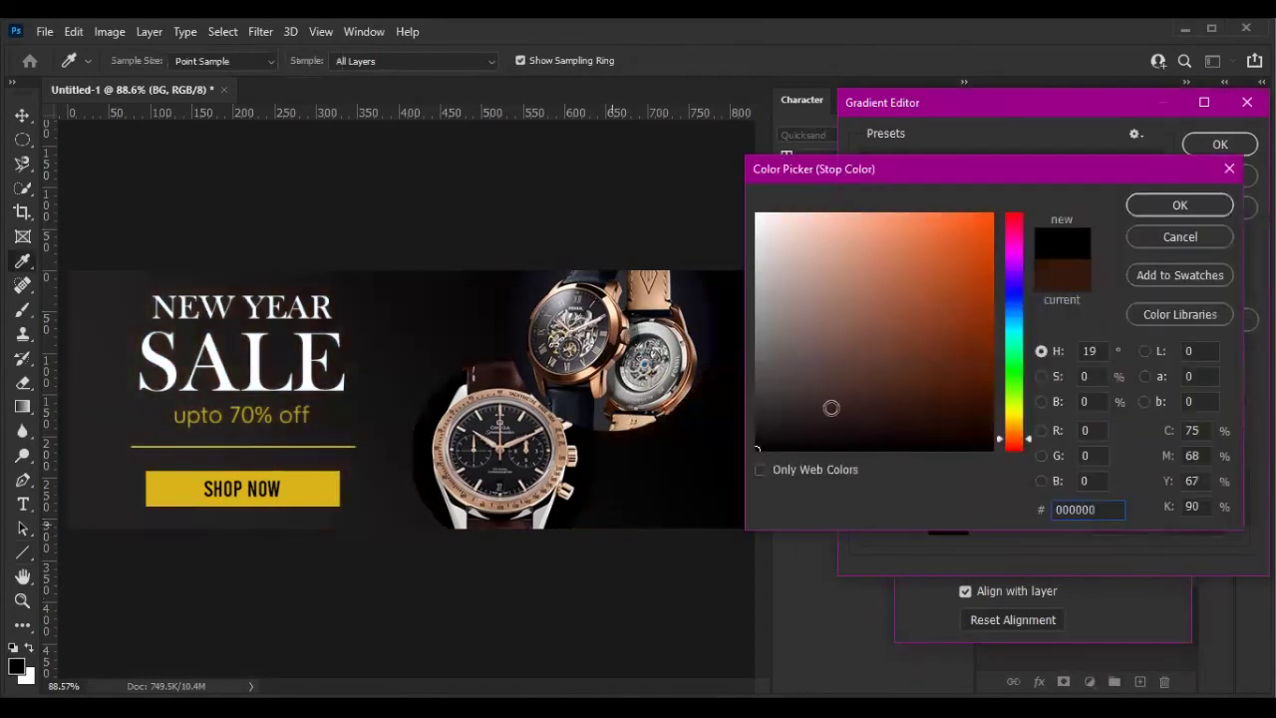
pyautogui.click(751, 438)
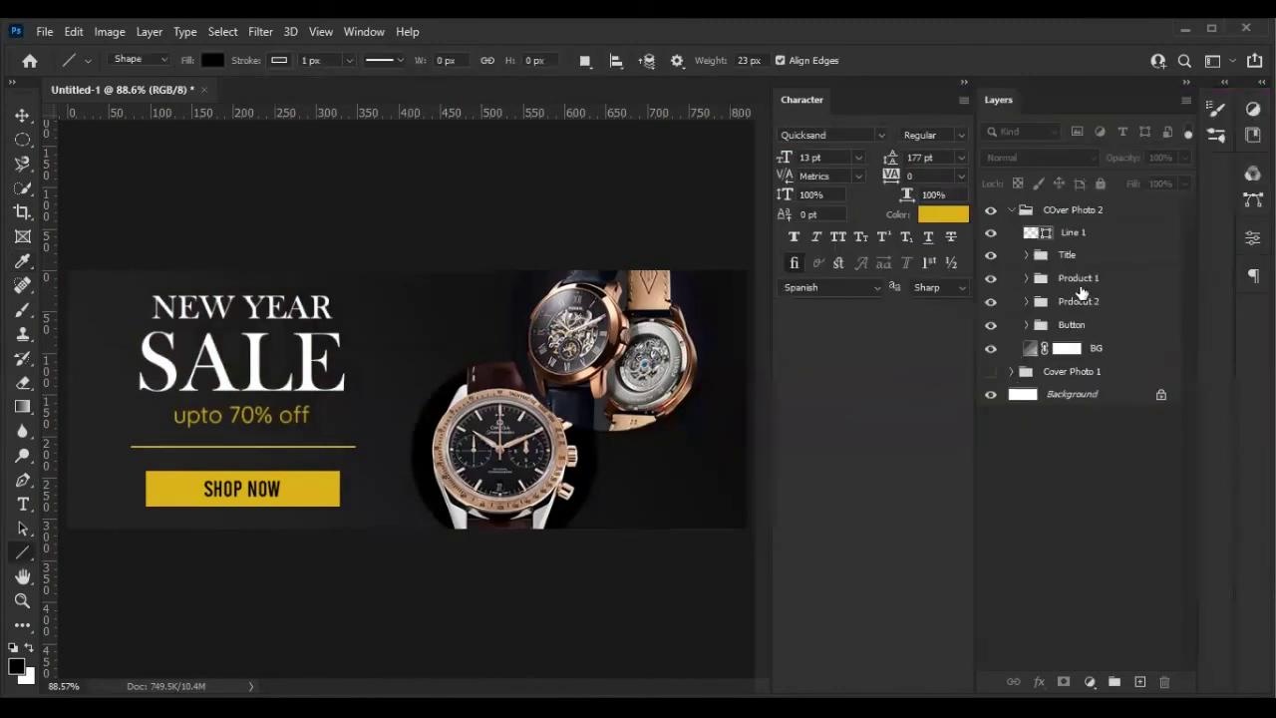
# Add a 1 px gold Stroke around the Product 1 watch circle
pyautogui.click(1078, 277)
pyautogui.click(1038, 682)
pyautogui.press('Escape')
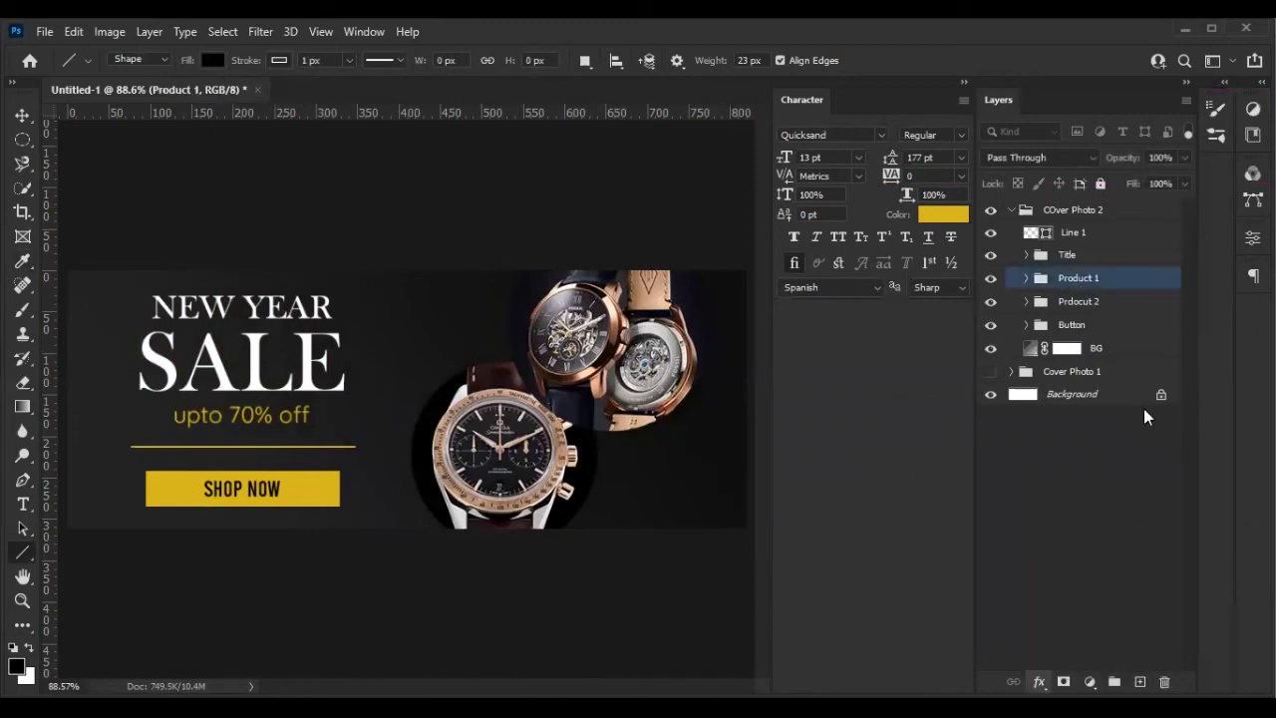
pyautogui.doubleClick(1113, 281)
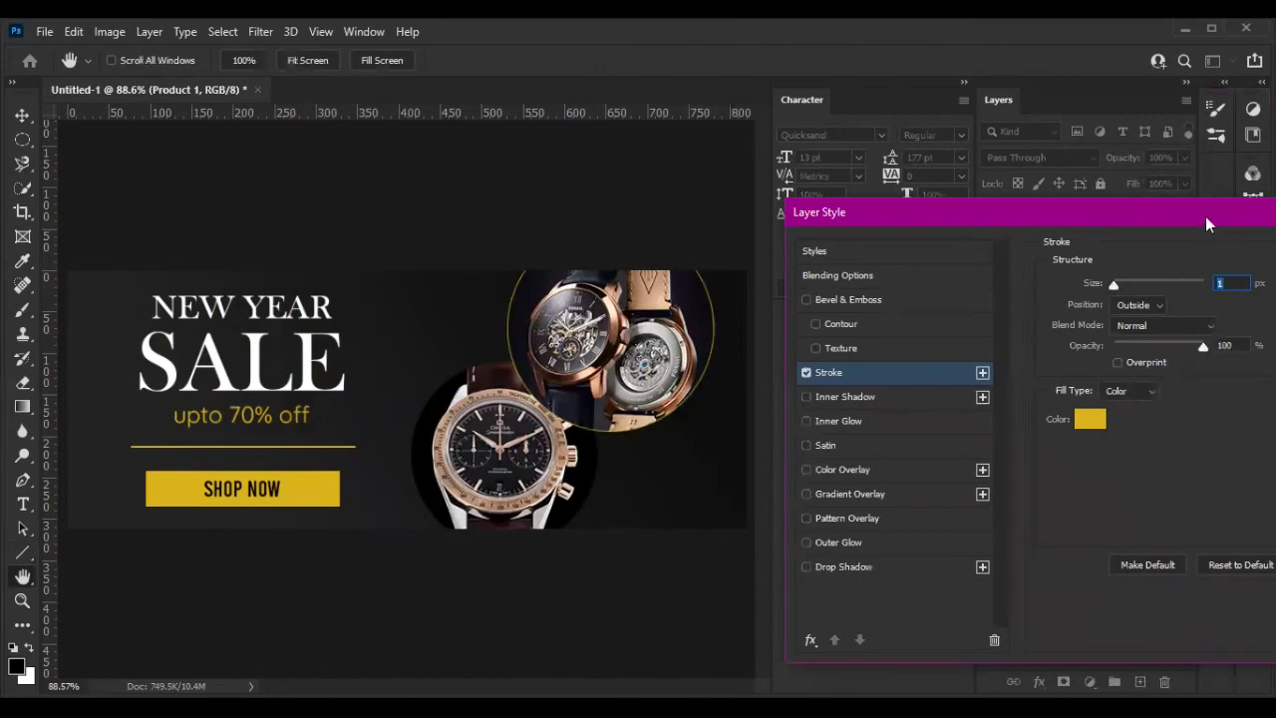
pyautogui.press('Return')
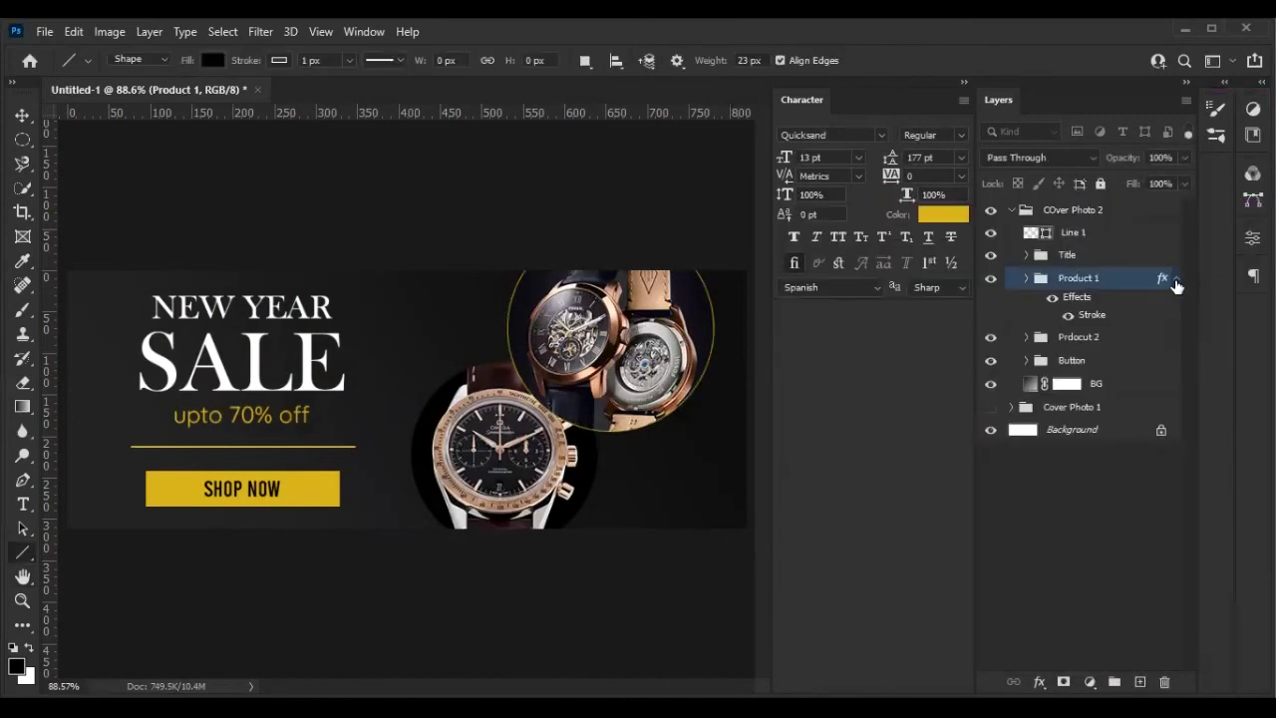
pyautogui.click(1177, 279)
# Add the same gold Stroke to the Prdocut 2 watch circle
pyautogui.click(1078, 301)
pyautogui.click(1039, 682)
pyautogui.press('Escape')
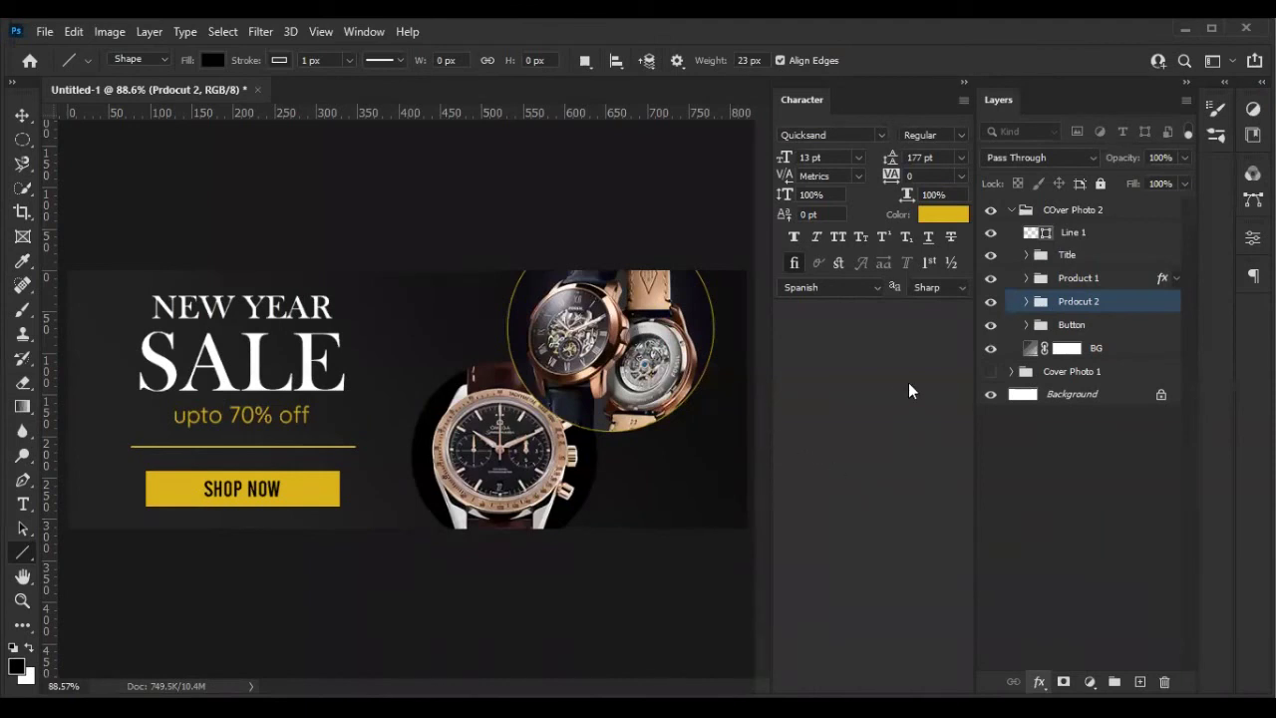
pyautogui.click(1156, 263)
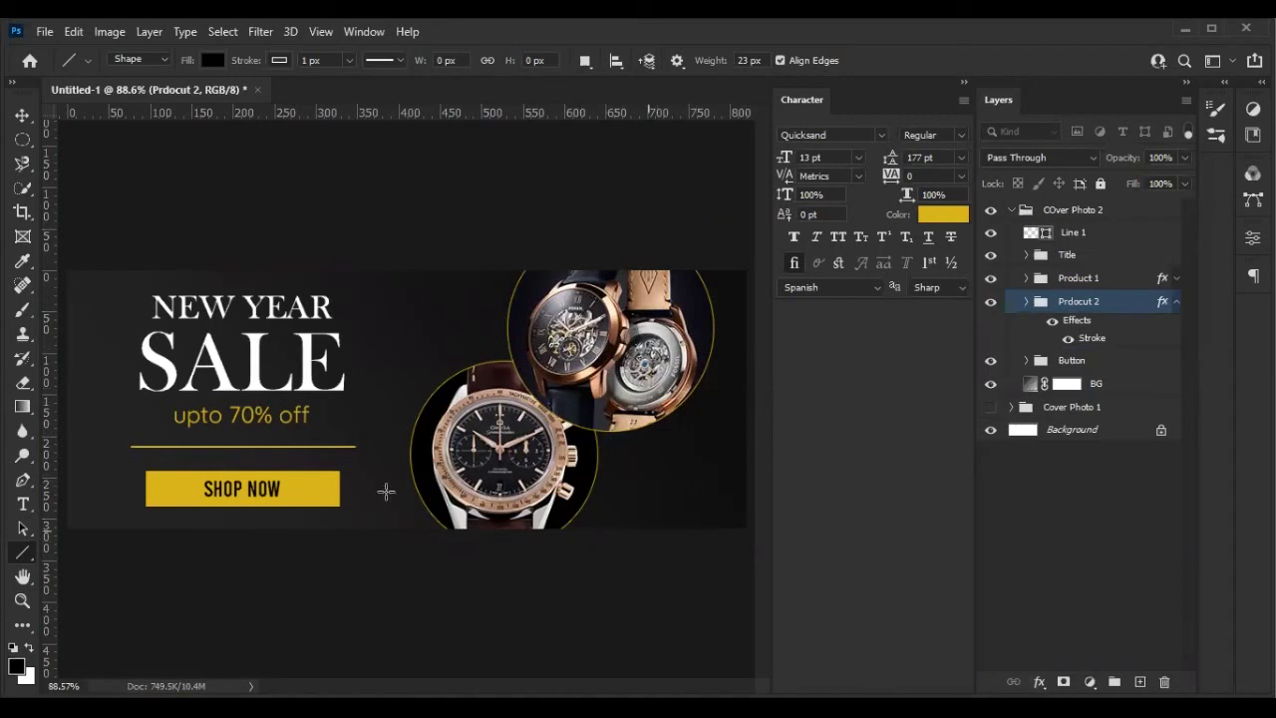
pyautogui.click(1179, 304)
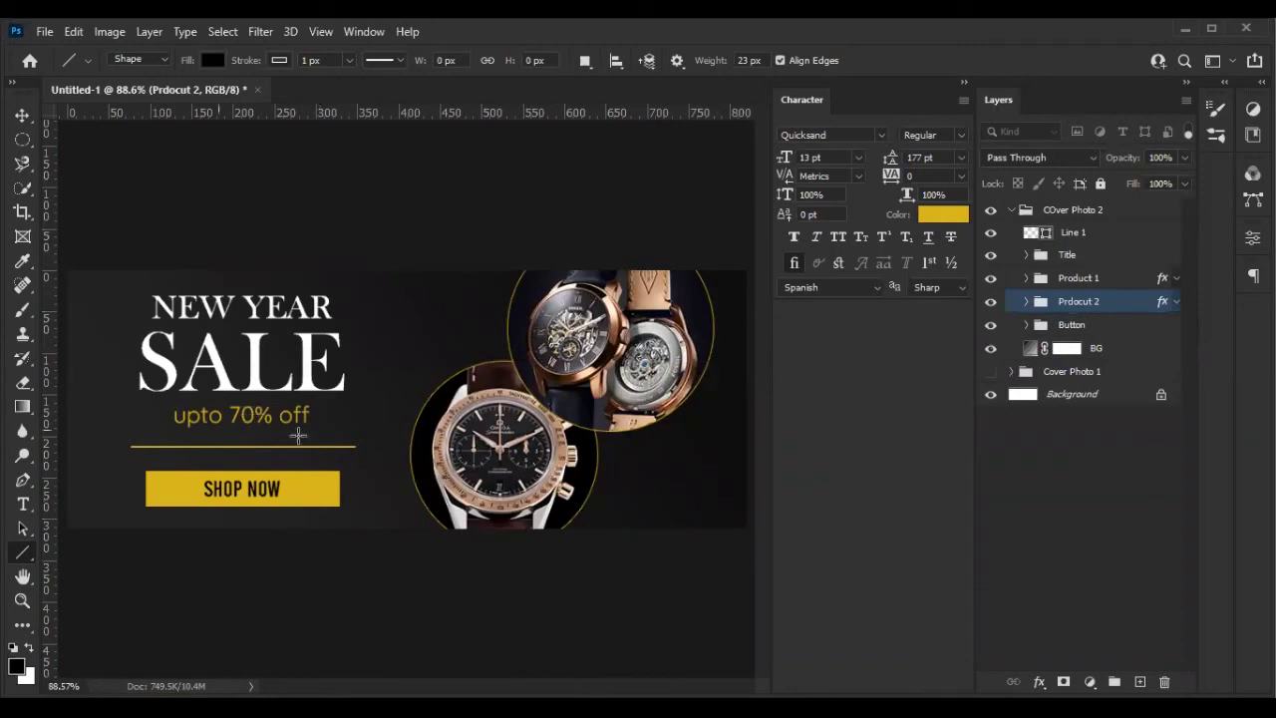
pyautogui.click(1026, 325)
# Move the faded lights 1 layer from Cover Photo 1 into COver Photo 2, just above BG
pyautogui.doubleClick(1046, 347)
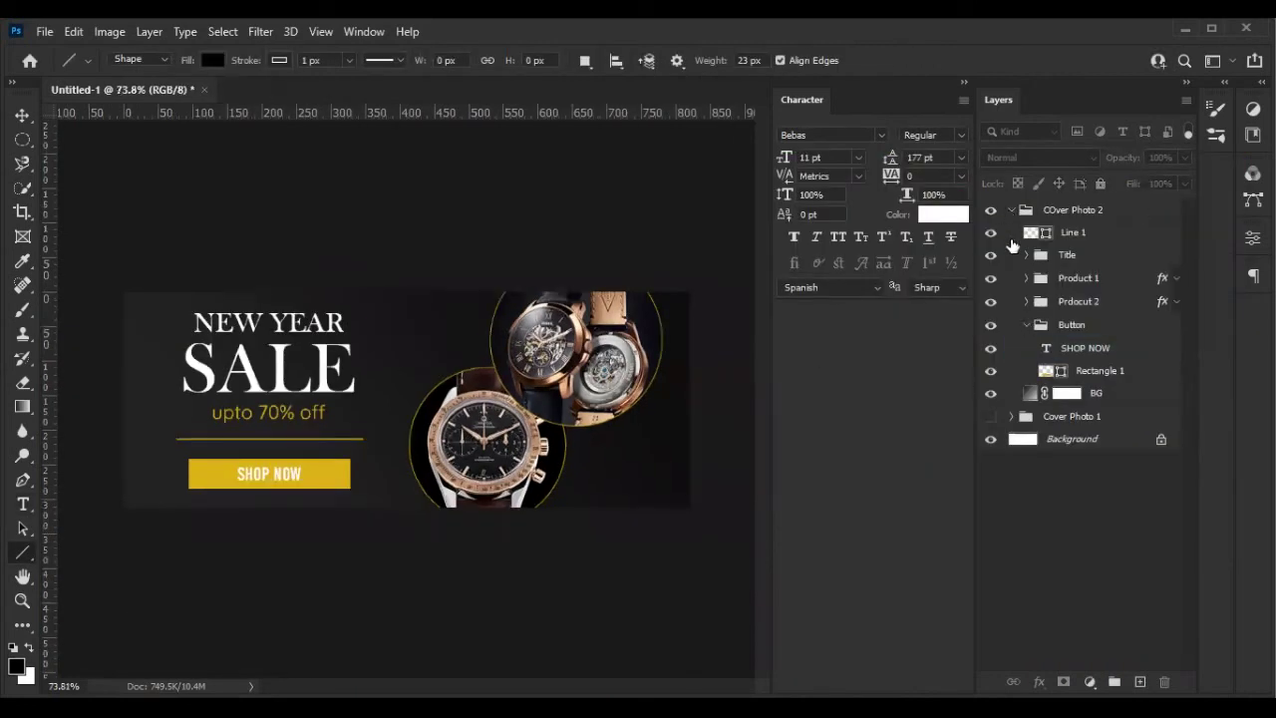
pyautogui.click(1011, 210)
pyautogui.click(1060, 354)
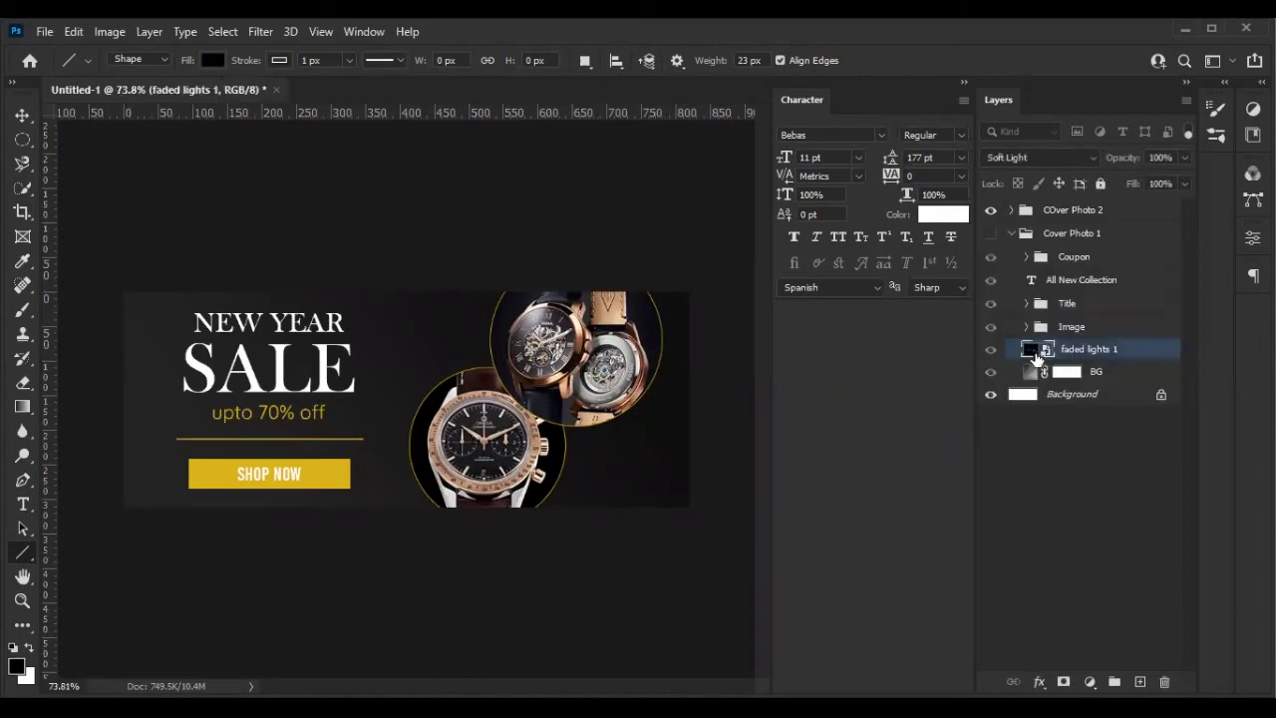
pyautogui.click(1012, 211)
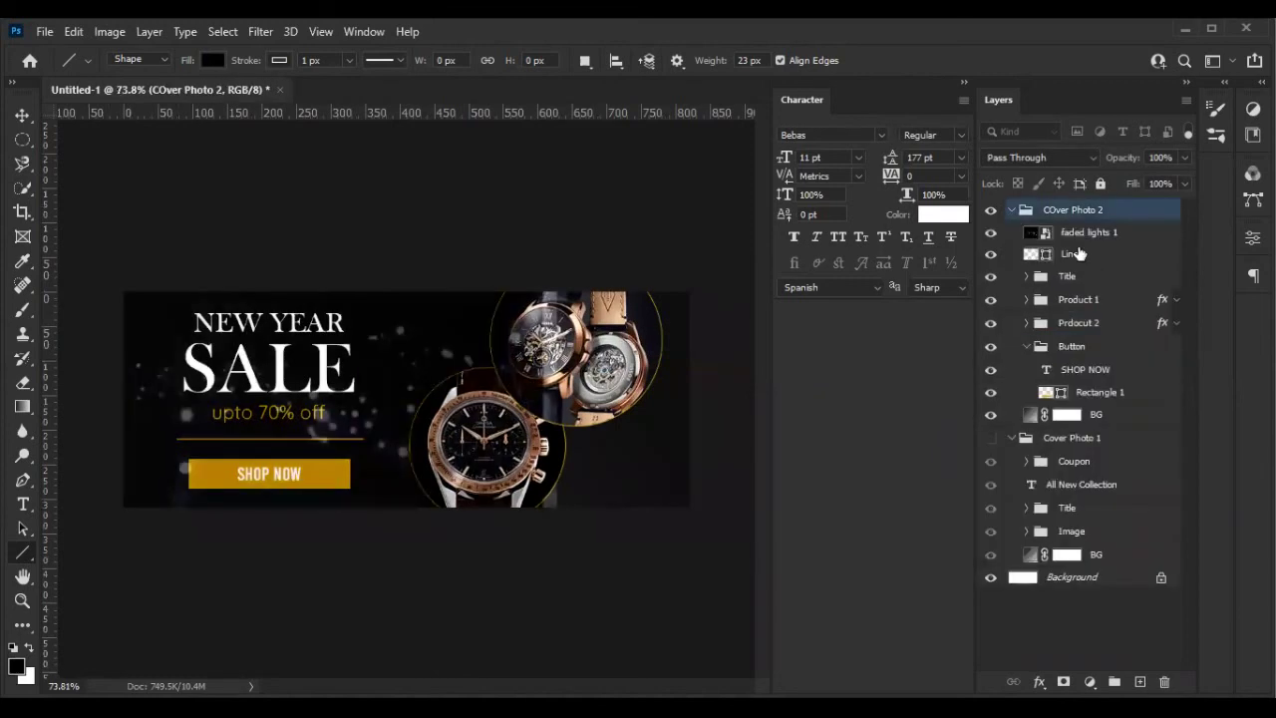
pyautogui.moveTo(1113, 415); pyautogui.dragTo(1017, 428)
pyautogui.click(1019, 438)
pyautogui.click(1012, 438)
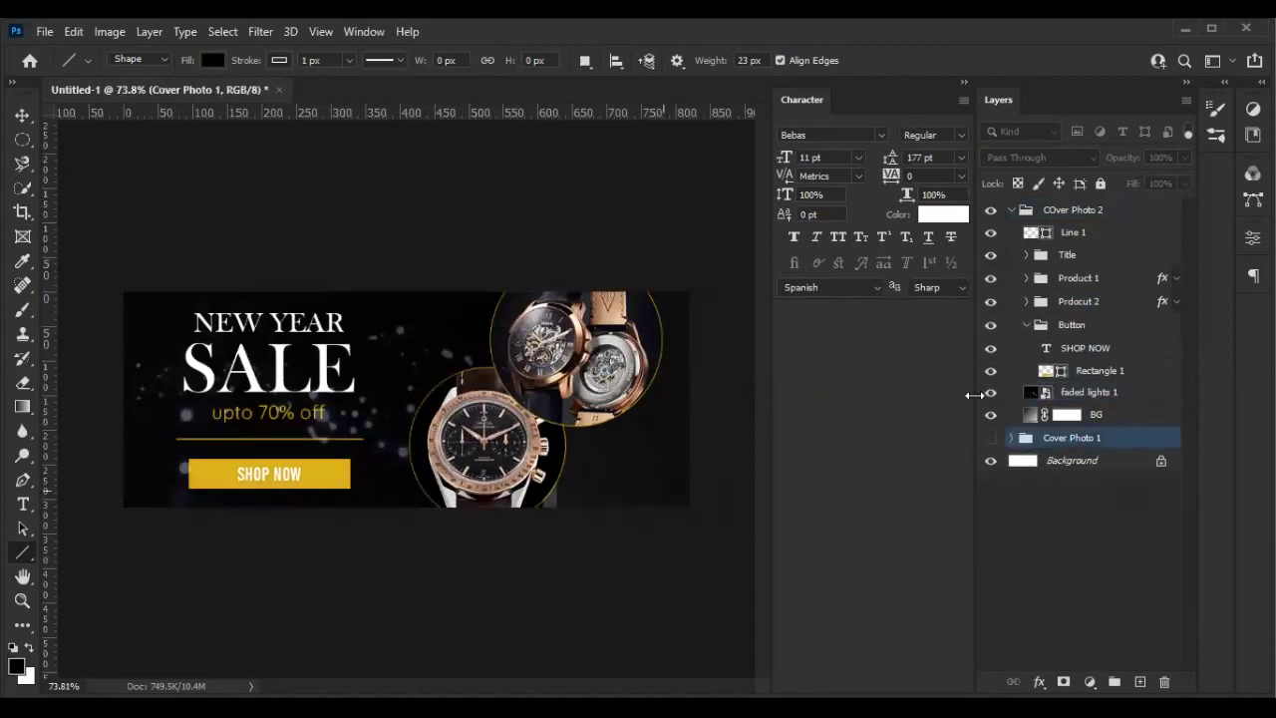
pyautogui.click(1048, 399)
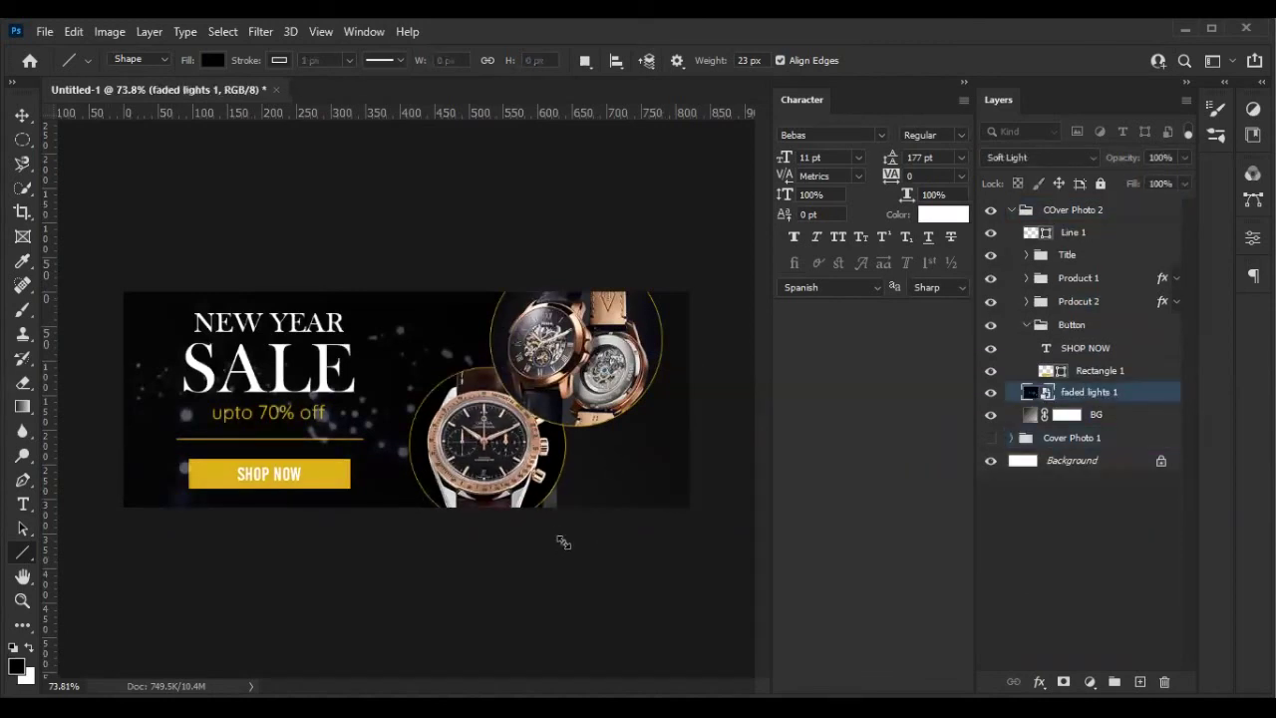
# Enlarge the faded lights 1 overlay with Free Transform to cover the whole banner
pyautogui.hotkey('ctrl', 't')
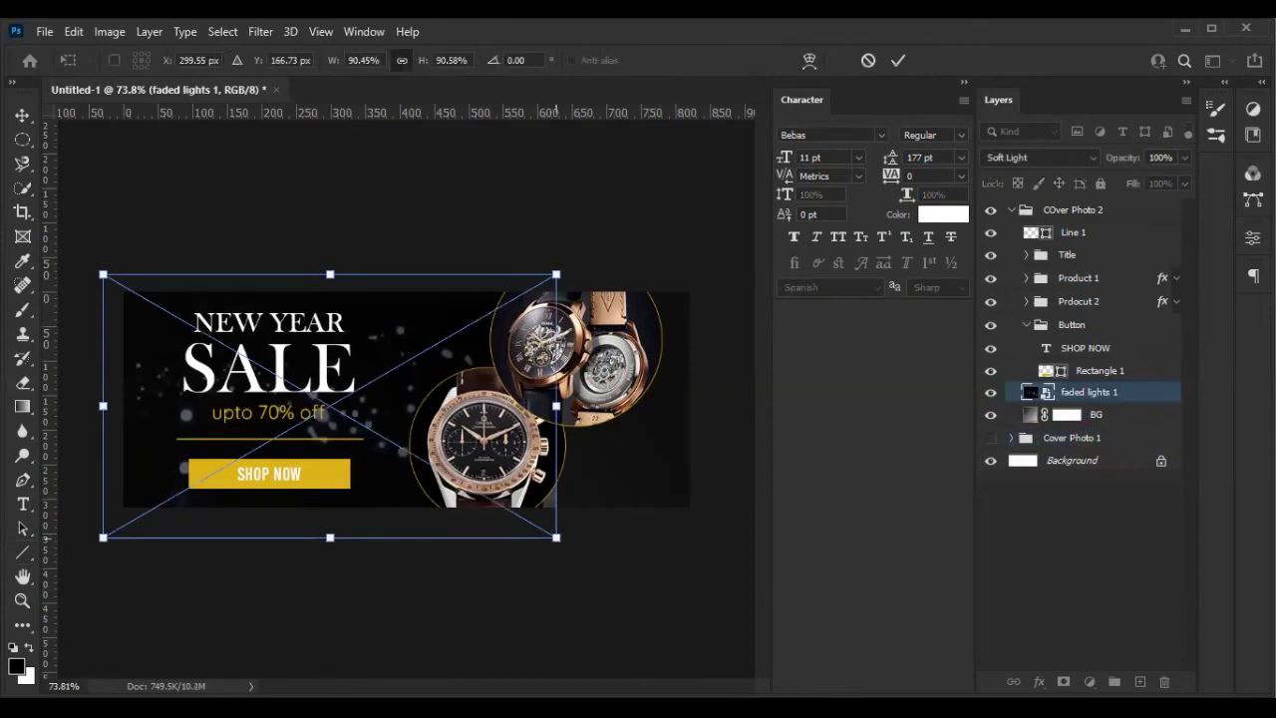
pyautogui.moveTo(555, 537); pyautogui.dragTo(767, 666)
pyautogui.press('Return')
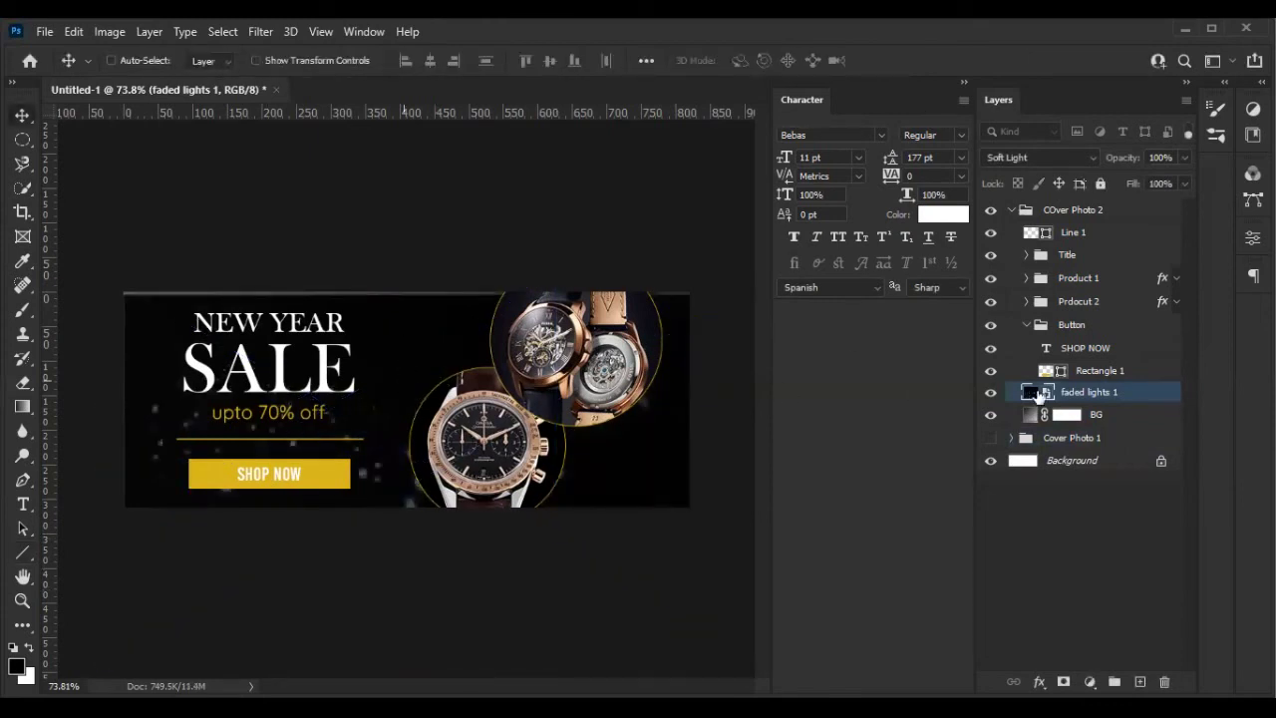
pyautogui.click(1037, 156)
# Try Overlay and Normal on faded lights 1, then settle on Vivid Light at 100% opacity
pyautogui.click(1007, 379)
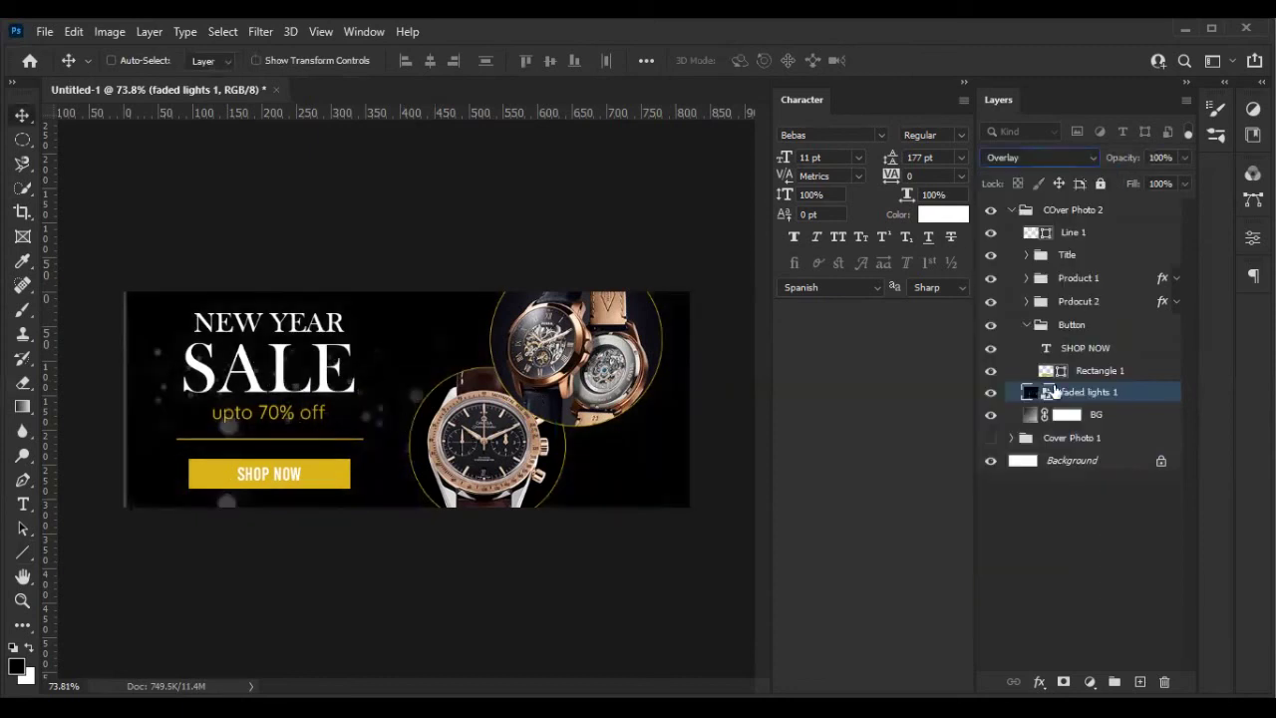
pyautogui.click(1026, 326)
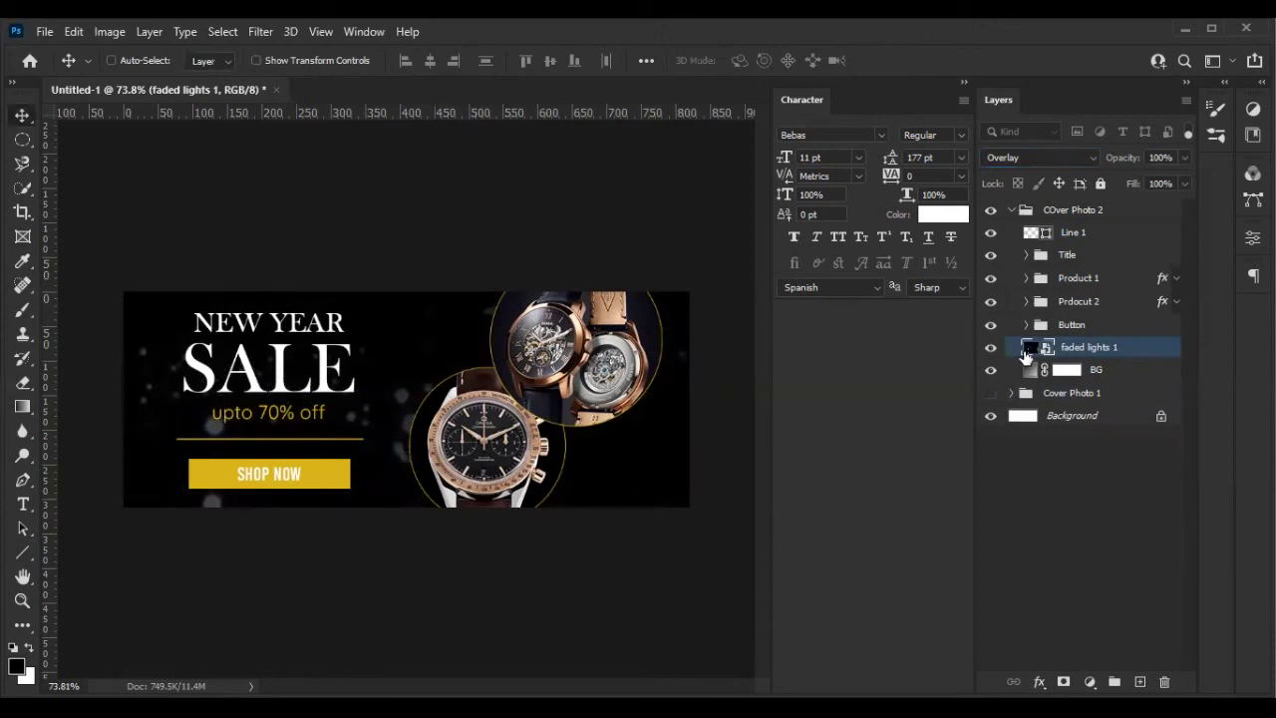
pyautogui.click(1037, 157)
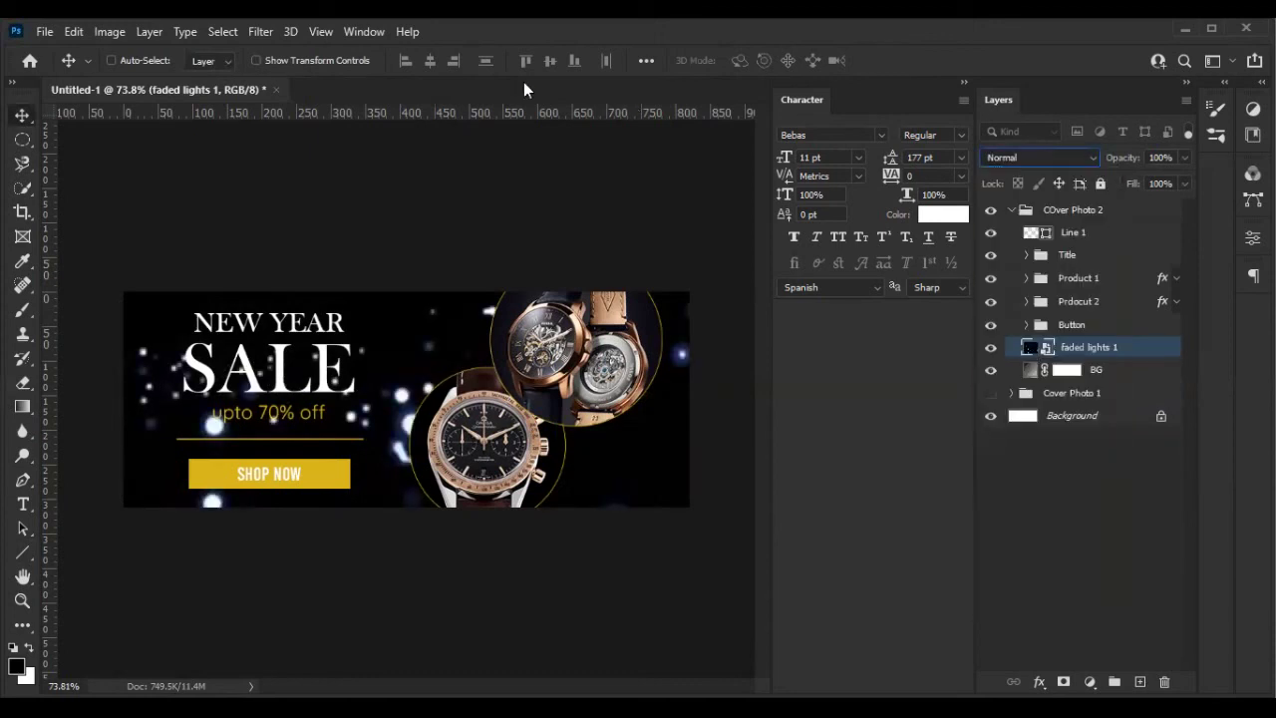
pyautogui.click(1071, 157)
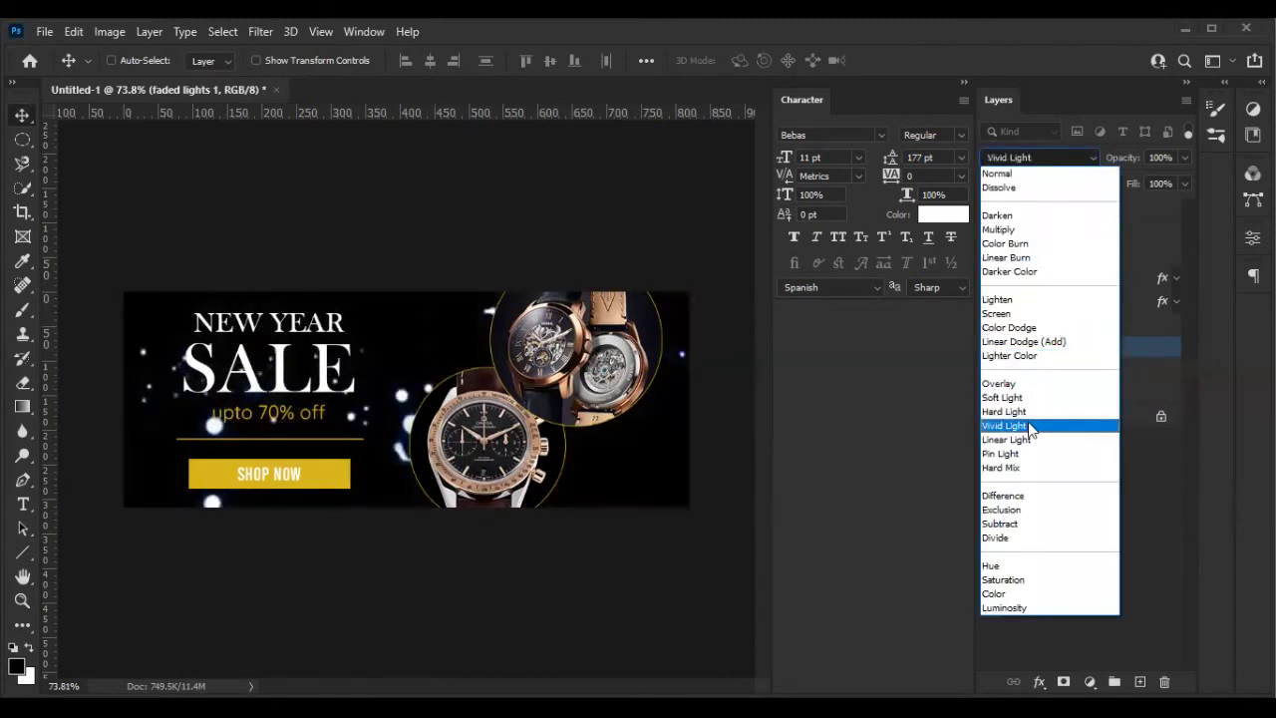
pyautogui.moveTo(1125, 164)
pyautogui.mouseDown()
pyautogui.moveTo(1047, 174)
pyautogui.moveTo(1078, 175)
pyautogui.mouseUp()
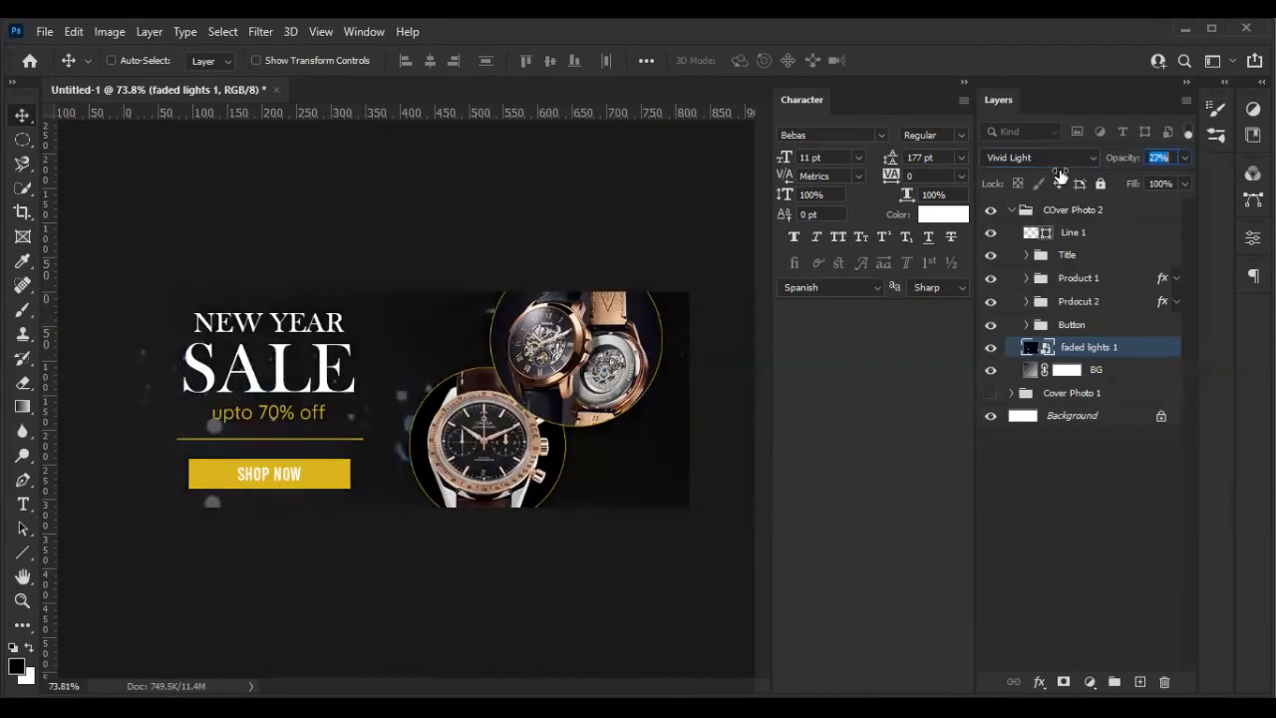
pyautogui.press('BackSpace')
pyautogui.write('100')
pyautogui.press('Return')
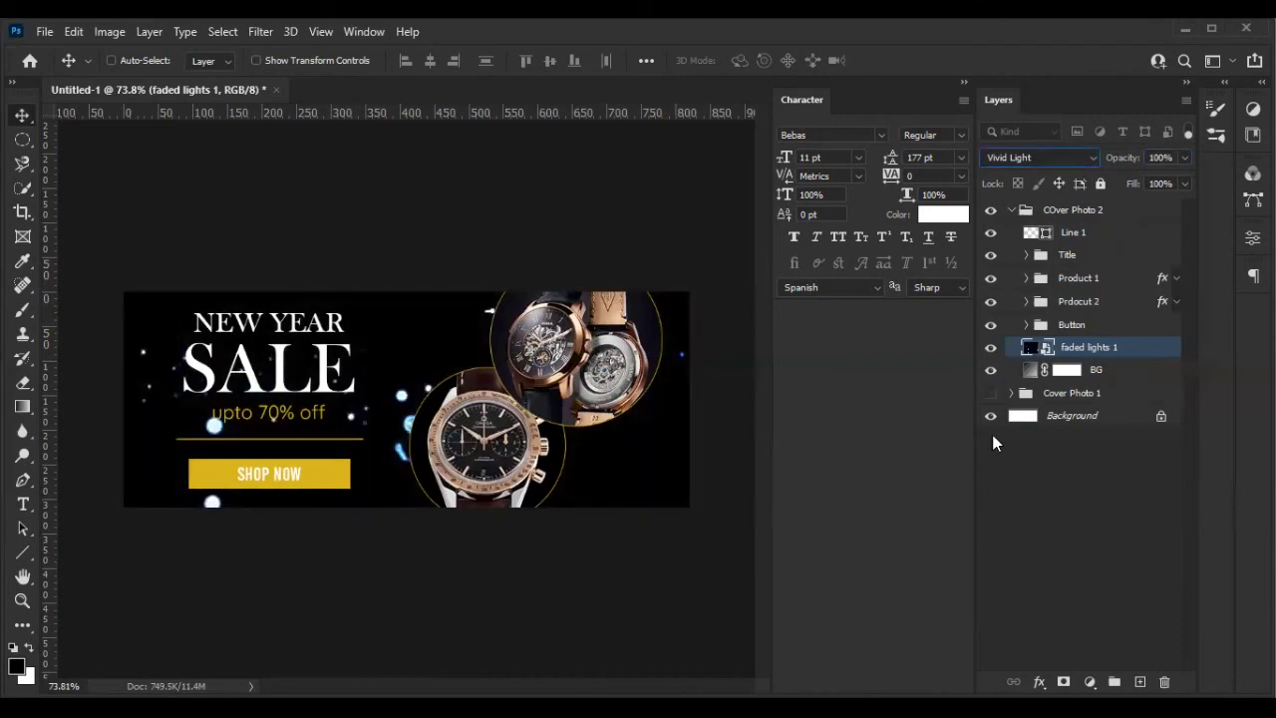
pyautogui.click(1253, 107)
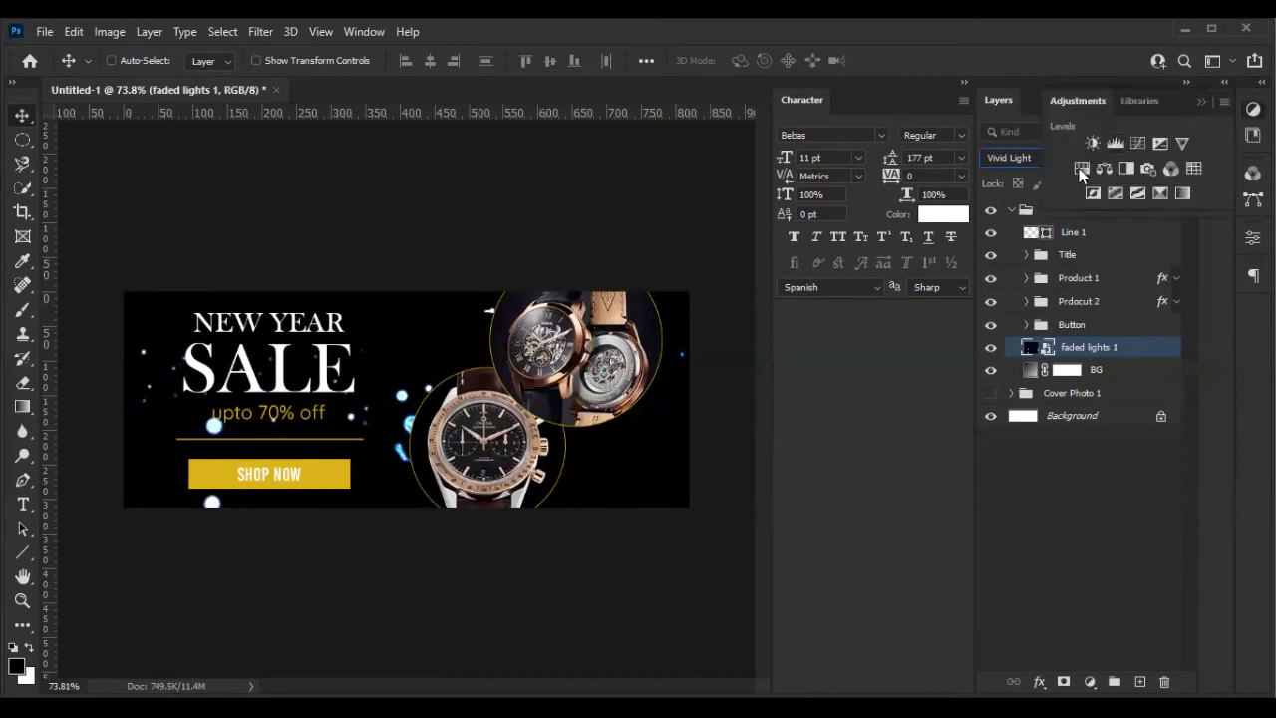
# Add a colorized Hue/Saturation adjustment giving the lights an olive-green tint at reduced opacity
pyautogui.click(1078, 167)
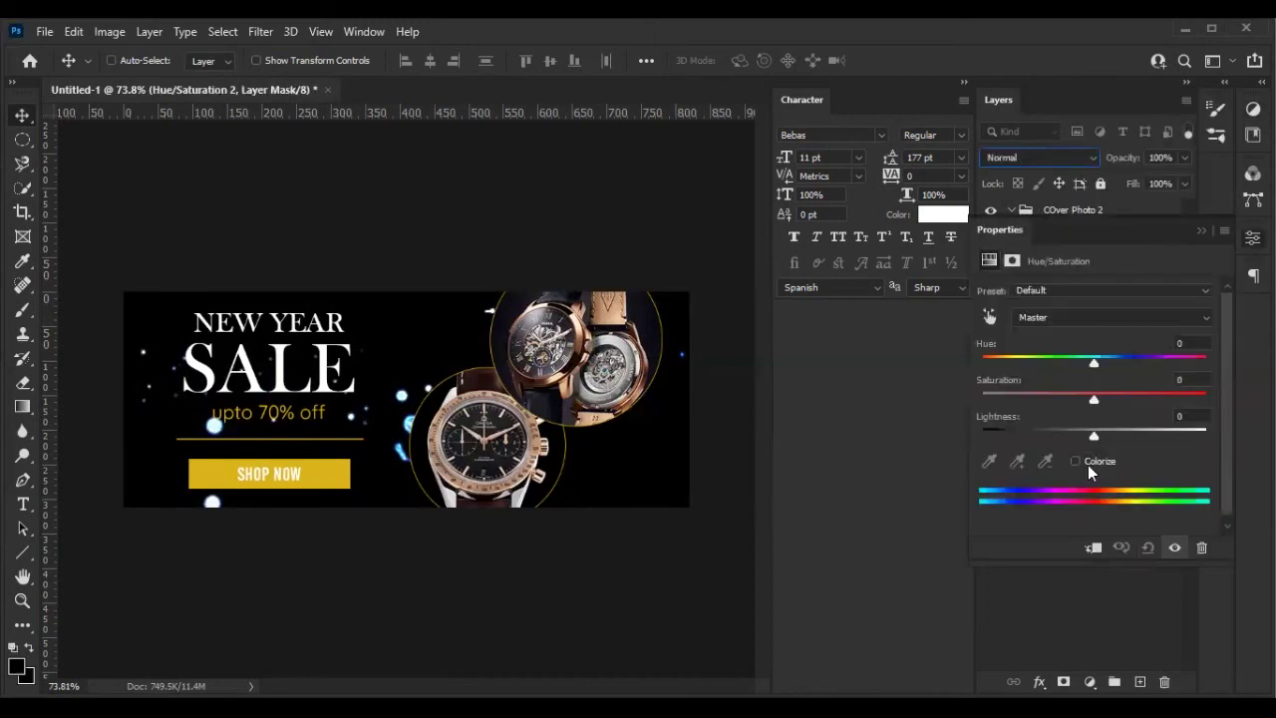
pyautogui.click(1088, 464)
pyautogui.moveTo(1049, 361); pyautogui.dragTo(1022, 360)
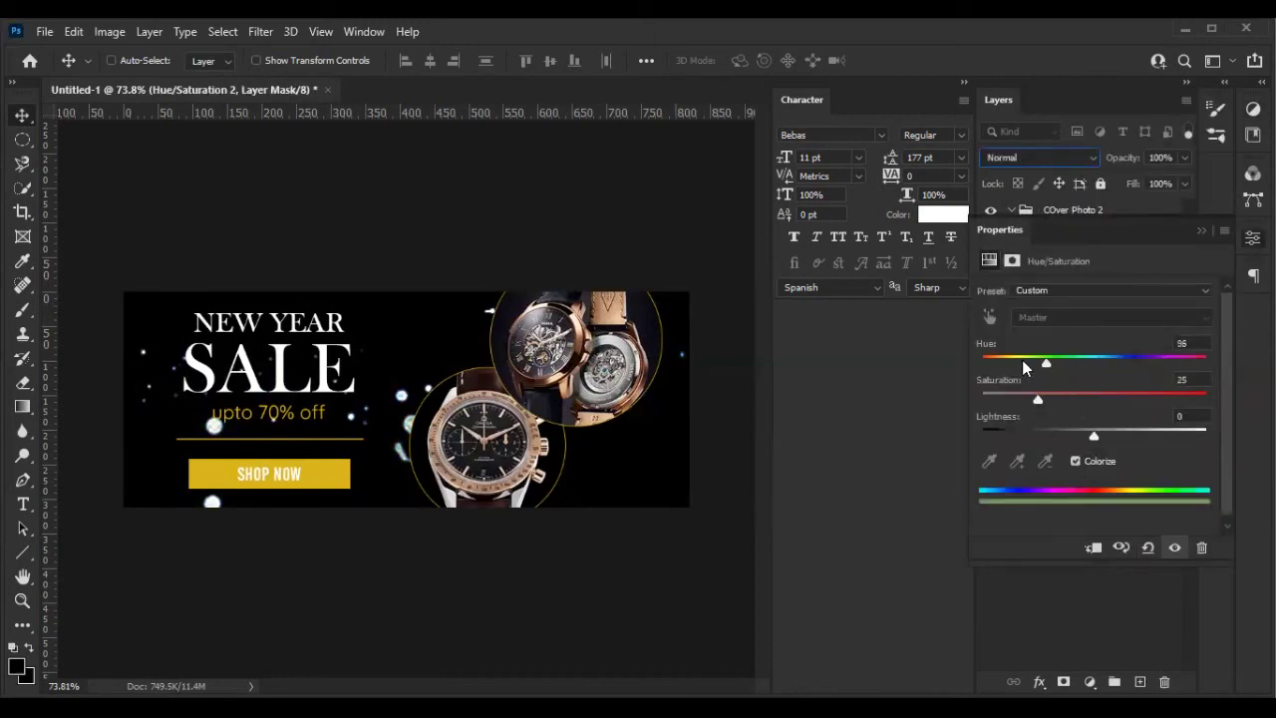
pyautogui.moveTo(1037, 399)
pyautogui.mouseDown()
pyautogui.moveTo(1122, 399)
pyautogui.moveTo(1078, 436)
pyautogui.mouseUp()
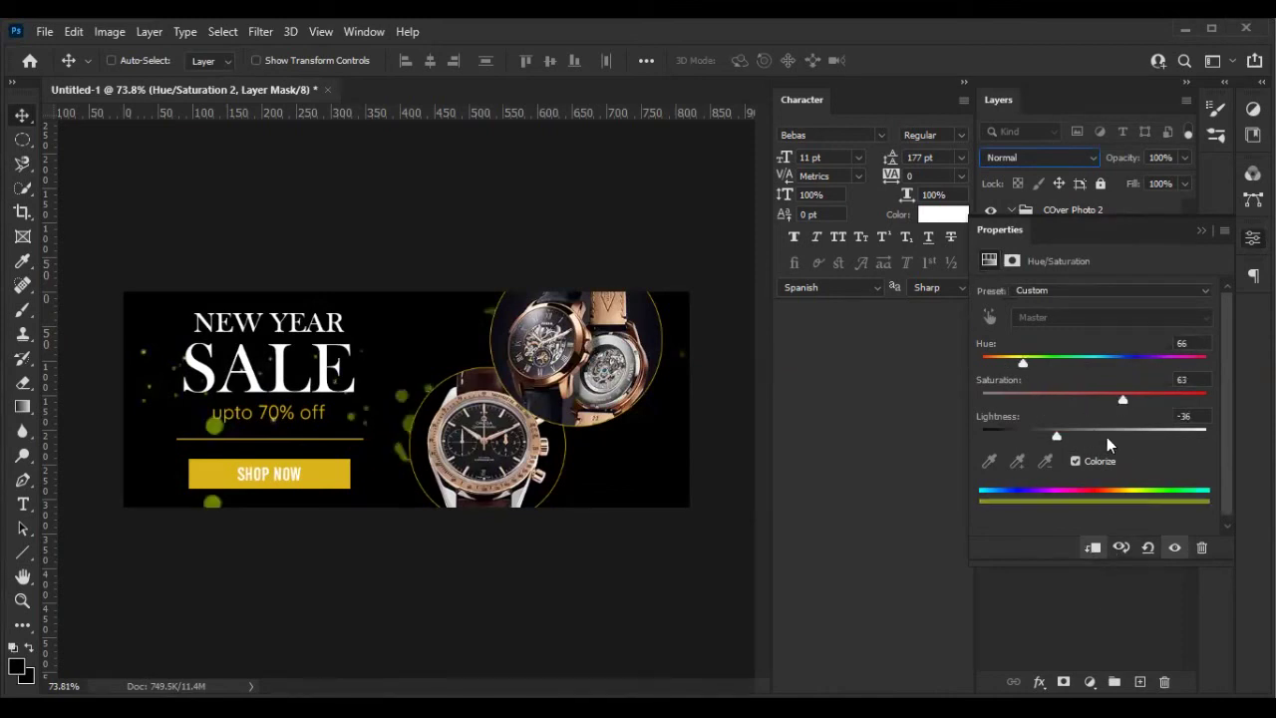
pyautogui.moveTo(1134, 160); pyautogui.dragTo(1085, 156)
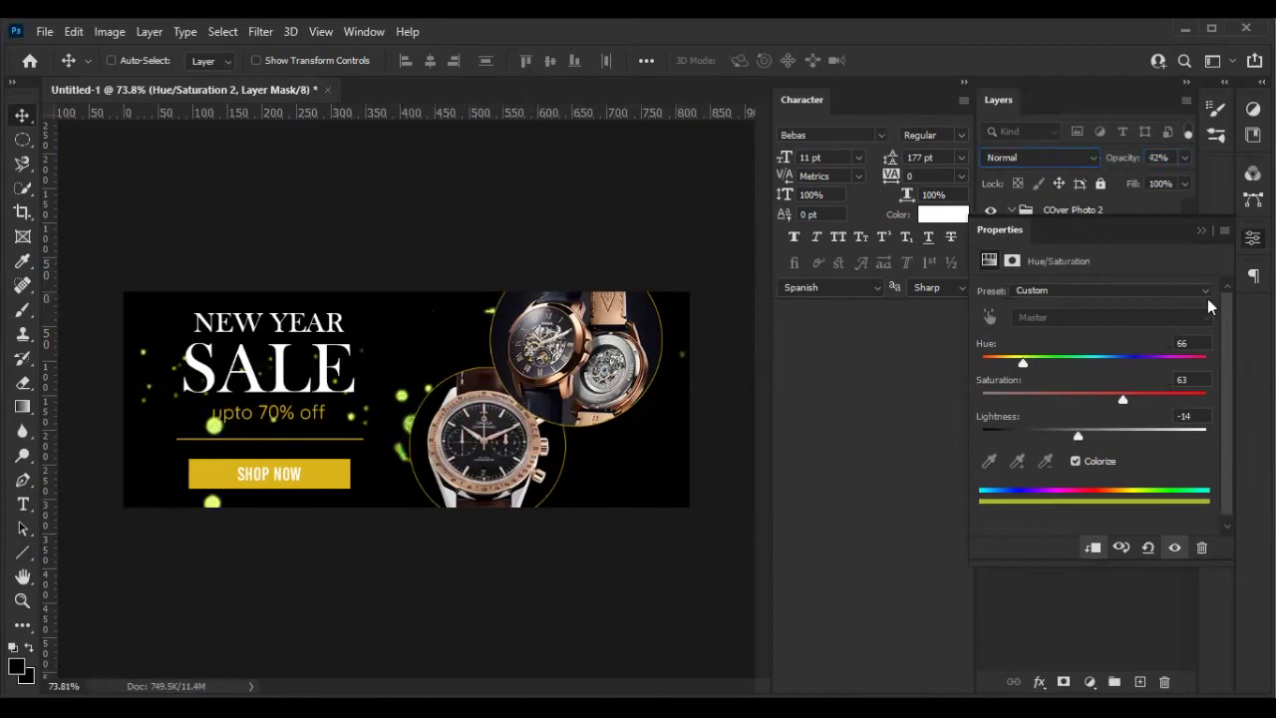
pyautogui.click(1201, 230)
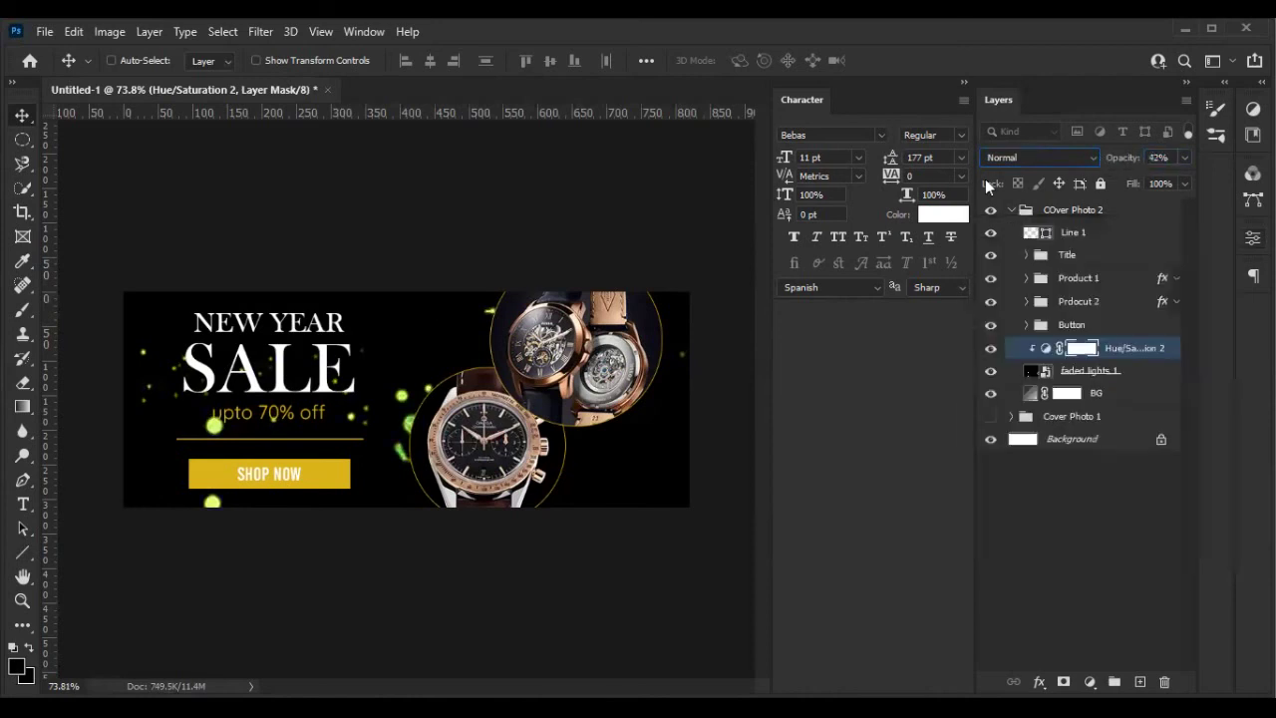
# Delete the Hue/Saturation 2 adjustment layer to remove the green tint
pyautogui.click(1091, 371)
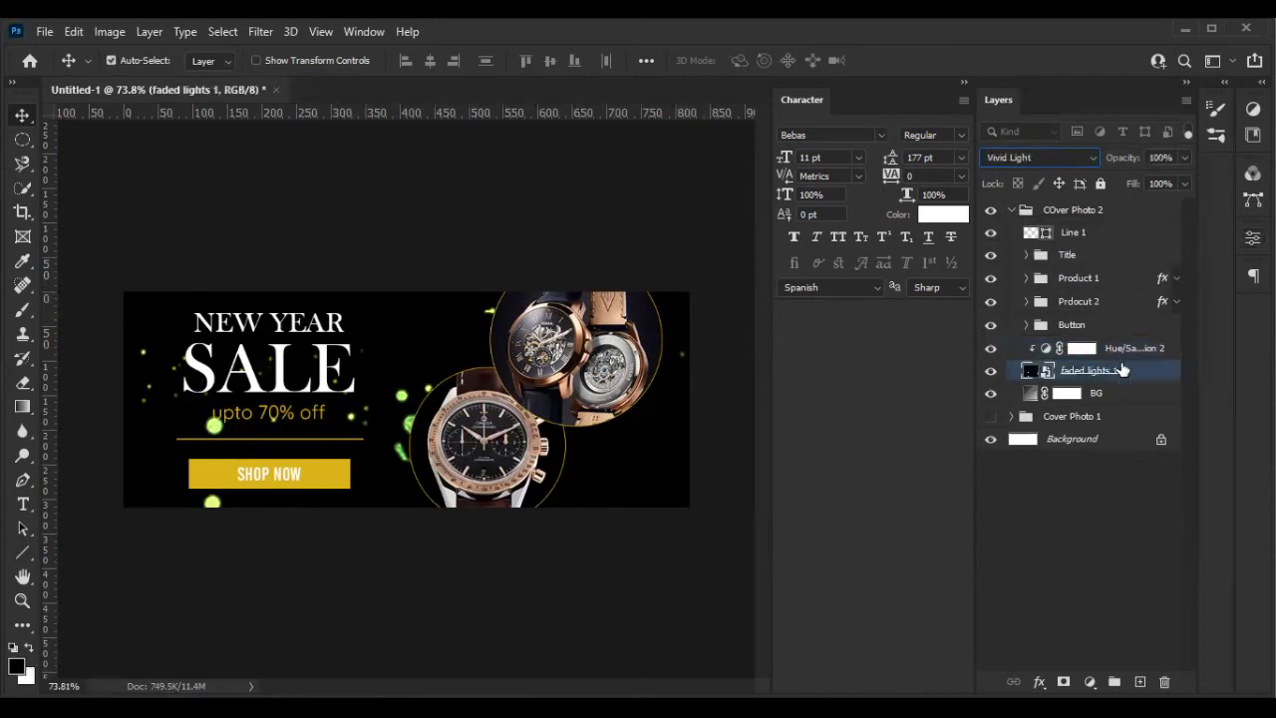
pyautogui.keyDown('shift'); pyautogui.click(1137, 356); pyautogui.keyUp('shift')
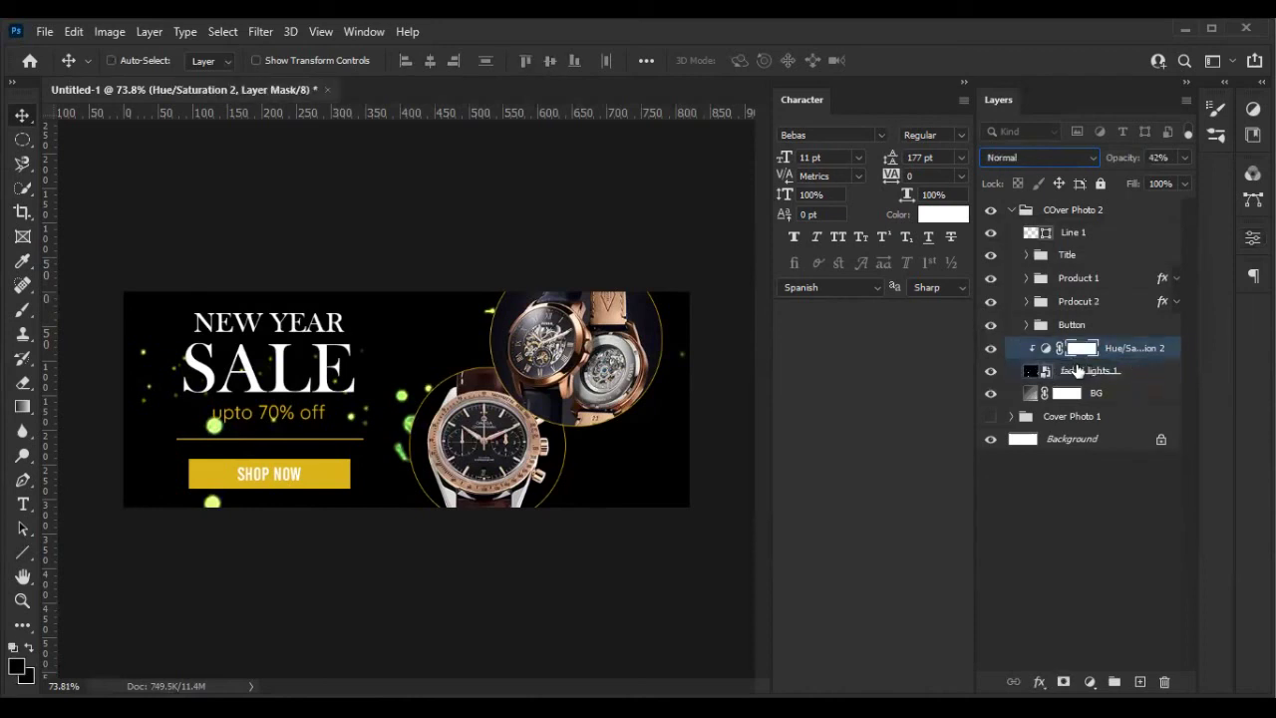
pyautogui.click(1045, 349)
pyautogui.moveTo(1047, 354)
pyautogui.mouseDown()
pyautogui.moveTo(1053, 372)
pyautogui.moveTo(954, 509)
pyautogui.mouseUp()
pyautogui.click(1043, 351)
pyautogui.moveTo(1069, 446); pyautogui.dragTo(1048, 371)
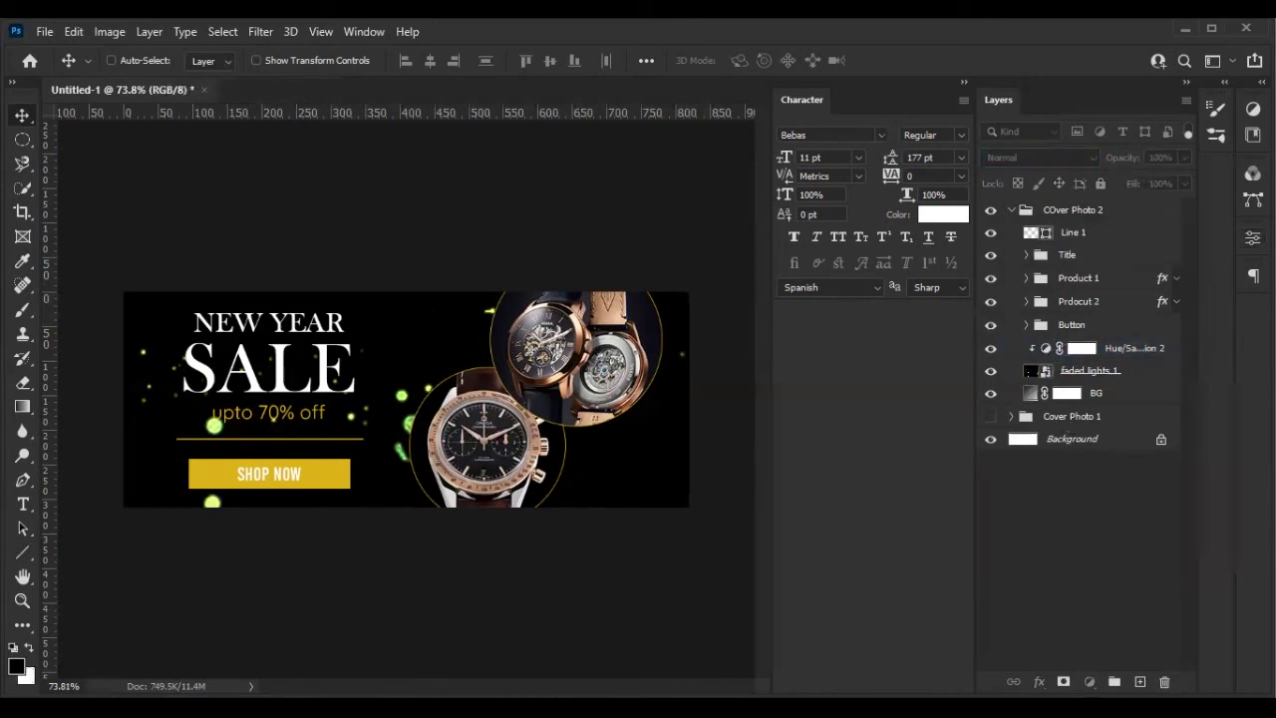
pyautogui.click(1046, 347)
pyautogui.press('Delete')
# Switch faded lights 1 to Overlay blending at 64% opacity
pyautogui.click(1051, 155)
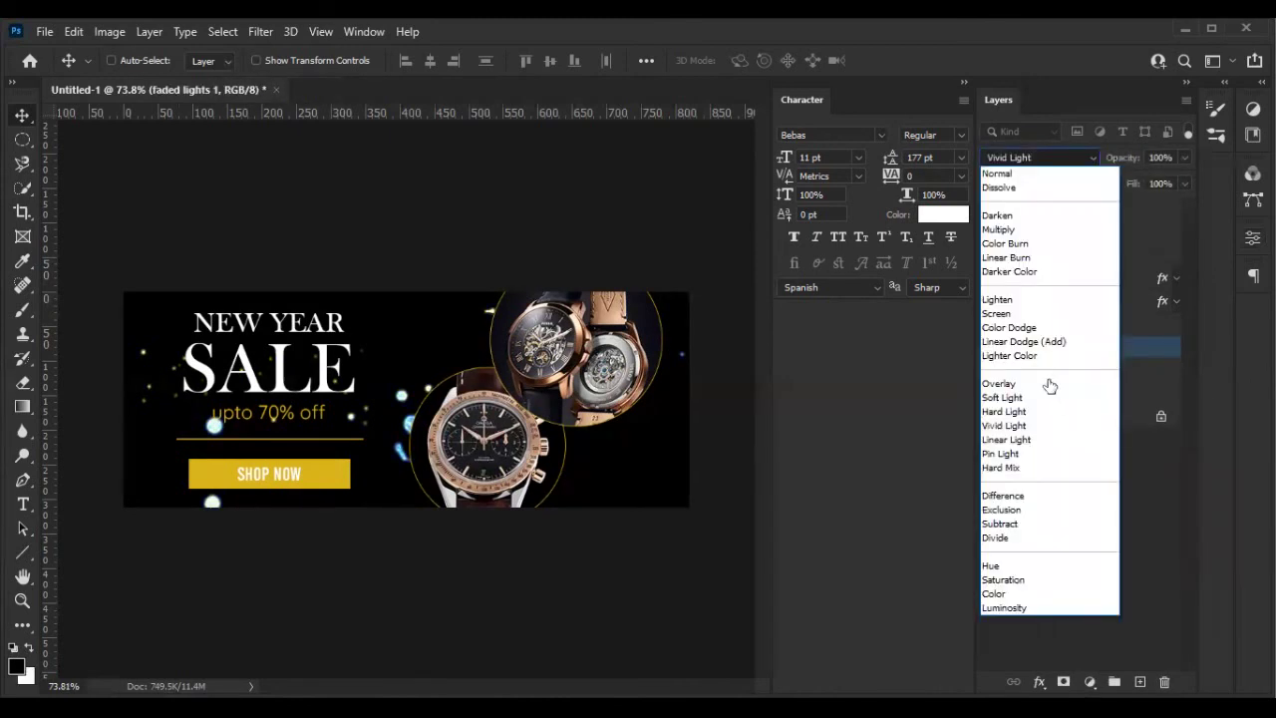
pyautogui.click(1047, 382)
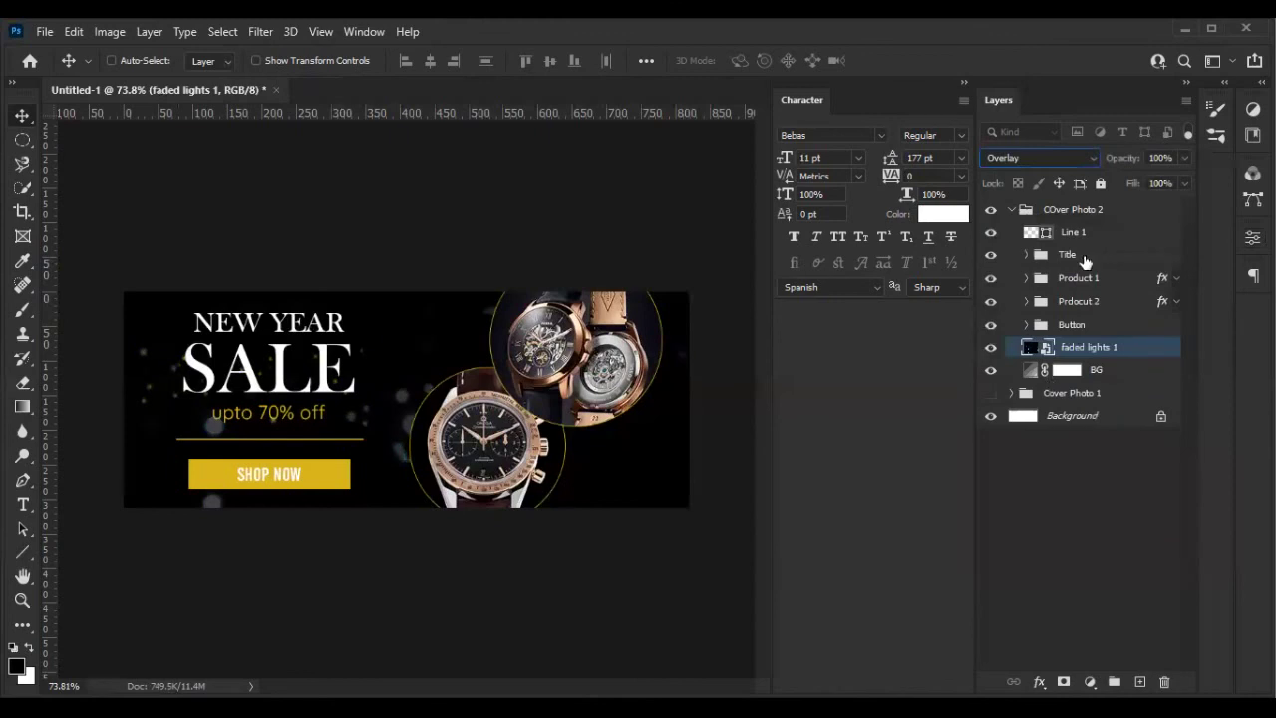
pyautogui.click(1147, 612)
pyautogui.click(1012, 209)
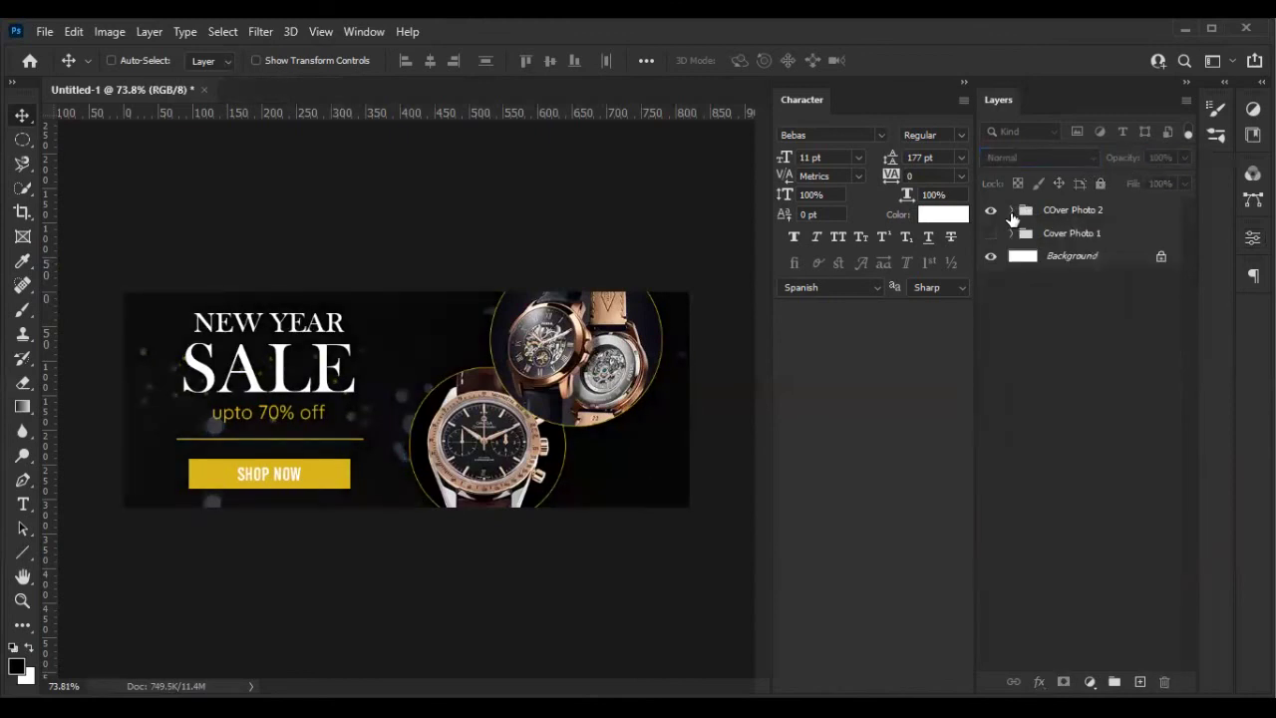
# Toggle Cover Photo 1, COver Photo 2 and BG visibility to compare, then hide faded lights 1
pyautogui.click(1012, 209)
pyautogui.click(991, 233)
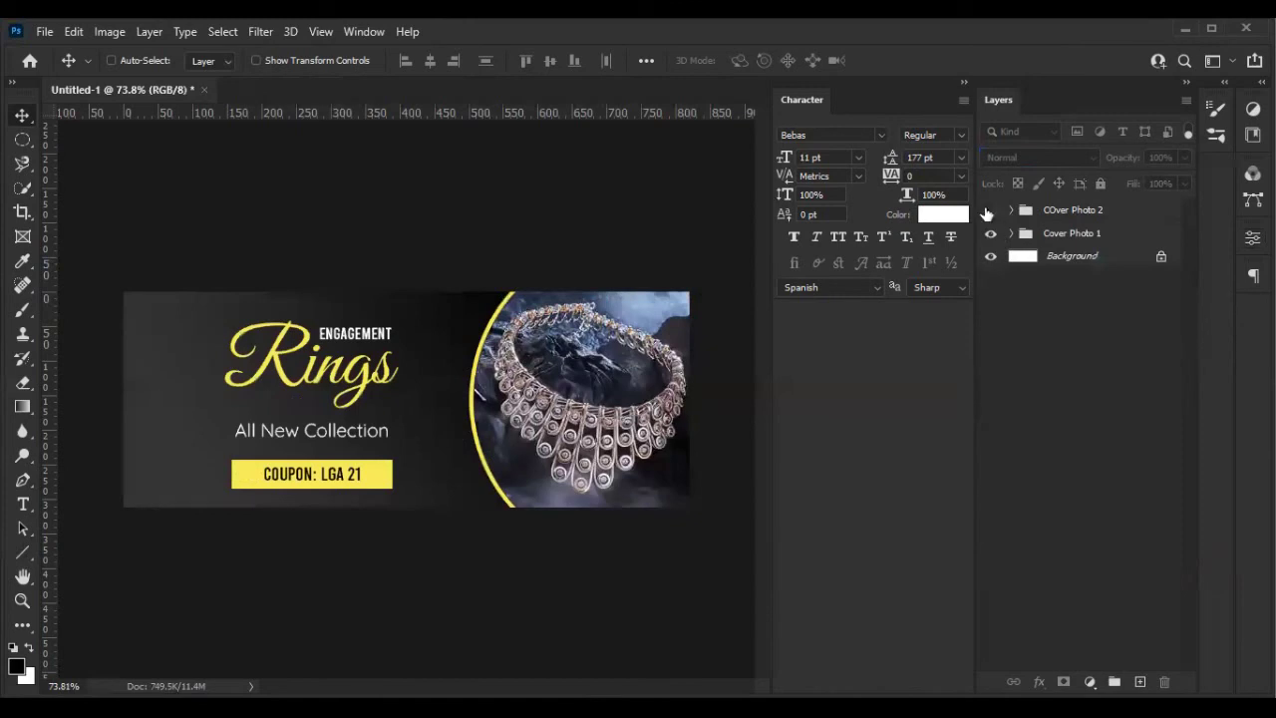
pyautogui.click(990, 211)
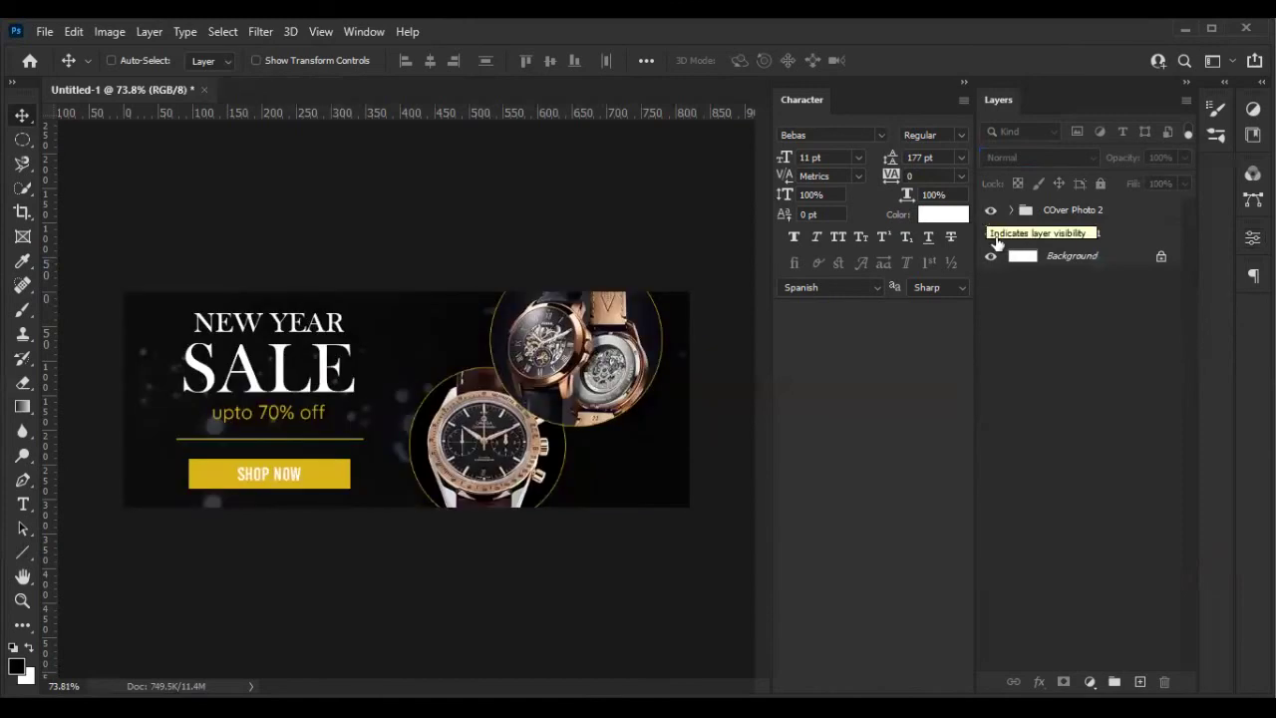
pyautogui.click(1012, 211)
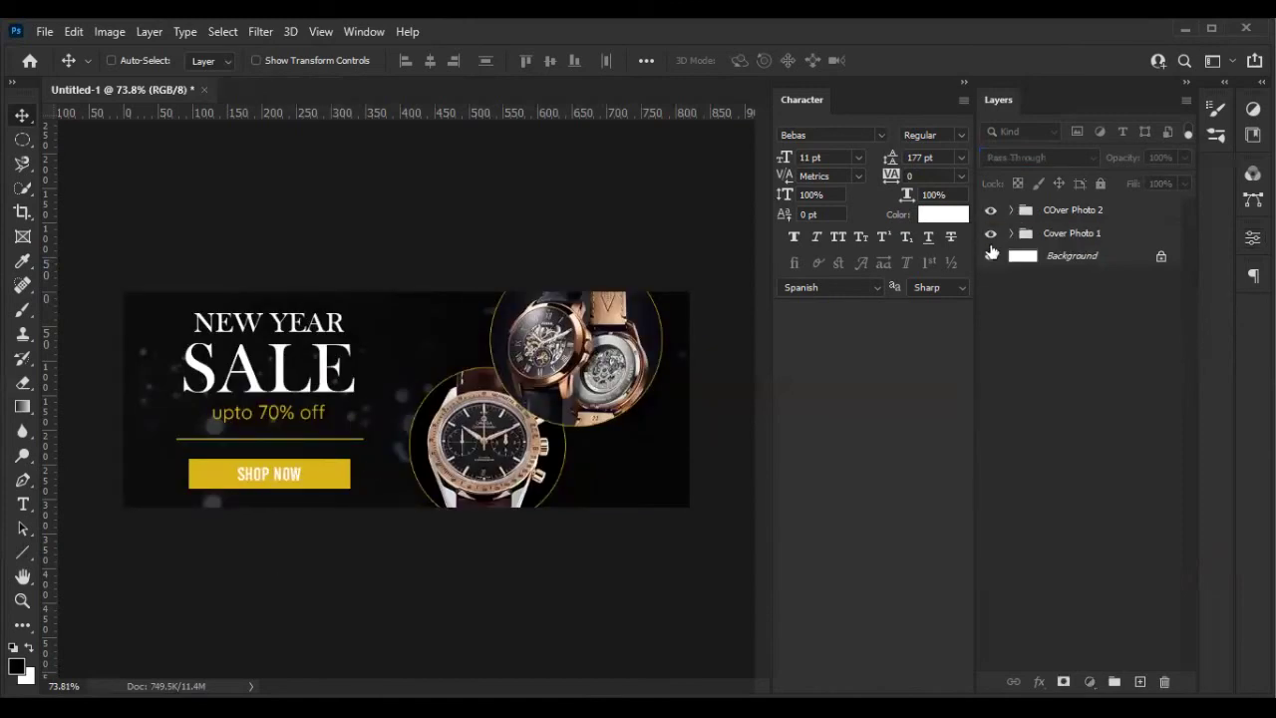
pyautogui.click(991, 369)
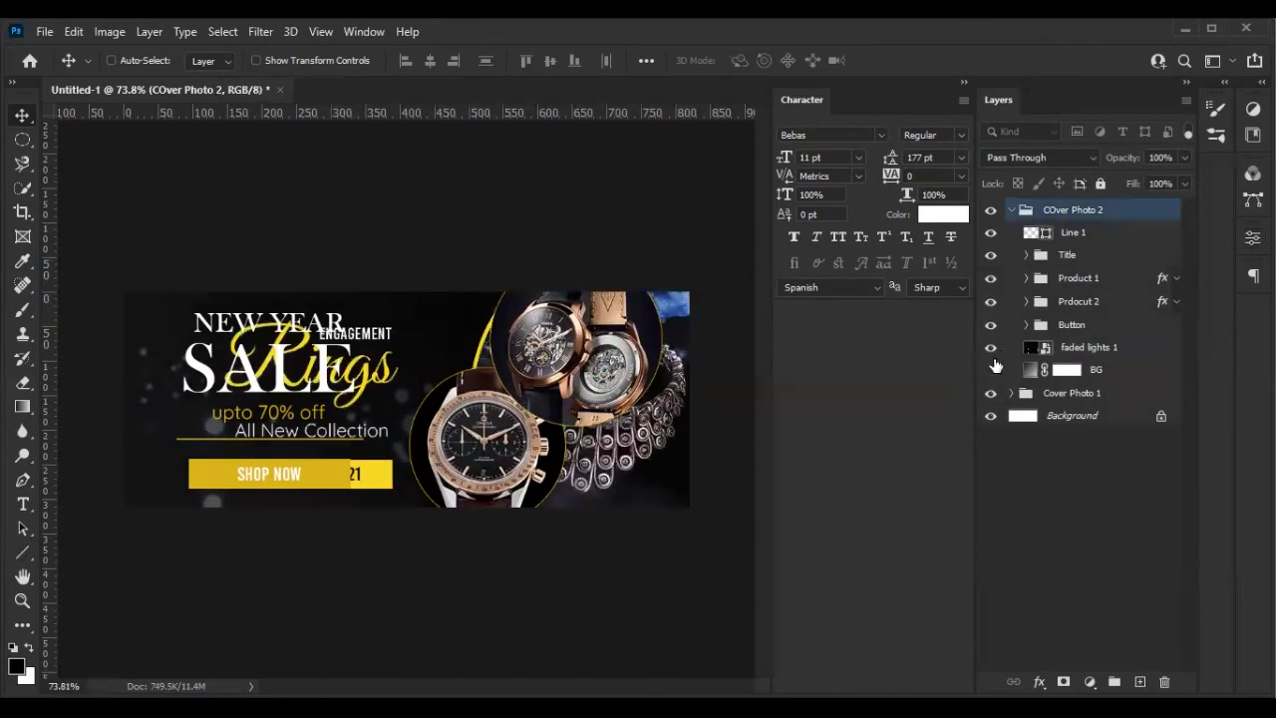
pyautogui.click(991, 370)
pyautogui.click(990, 347)
pyautogui.click(1012, 211)
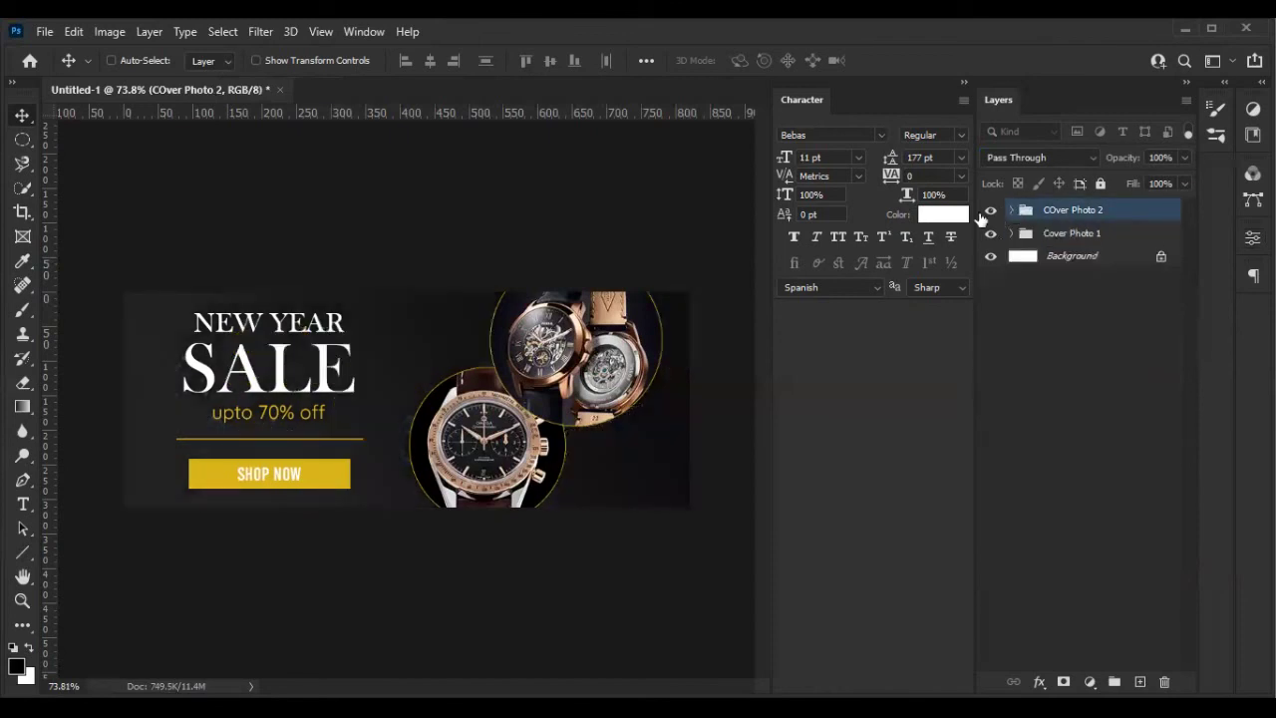
pyautogui.scroll(1, 315, 295)
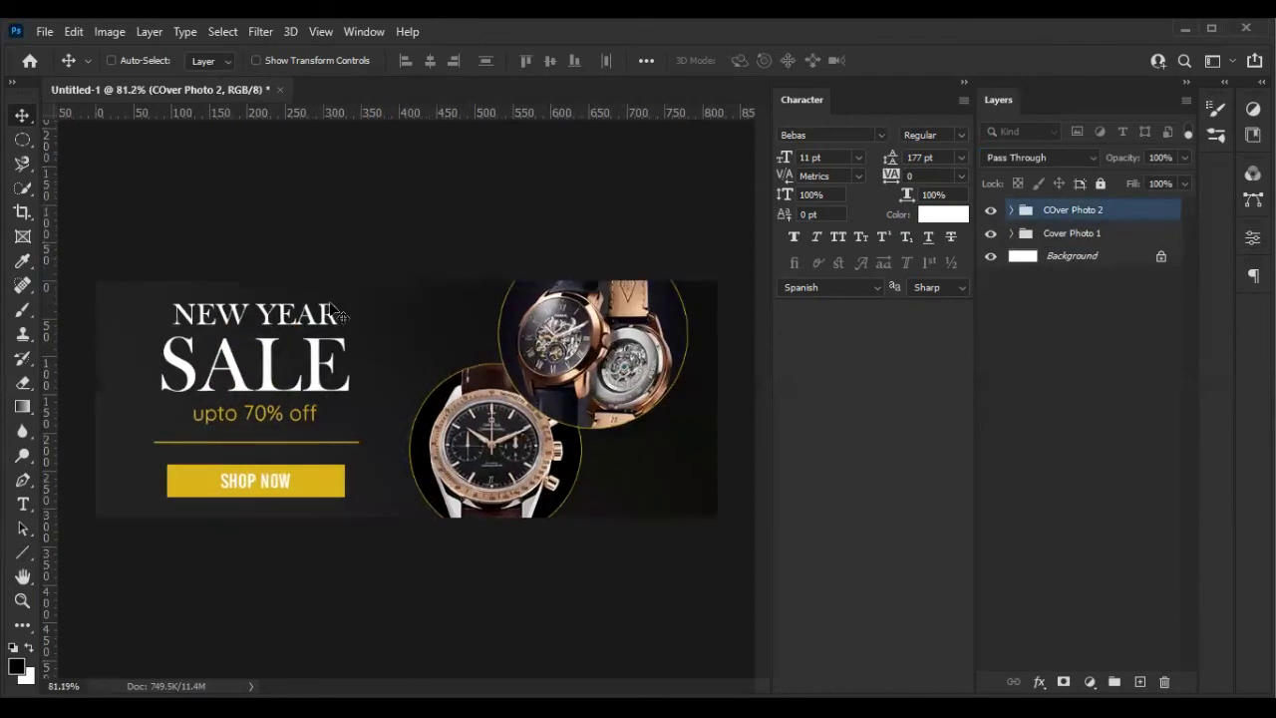